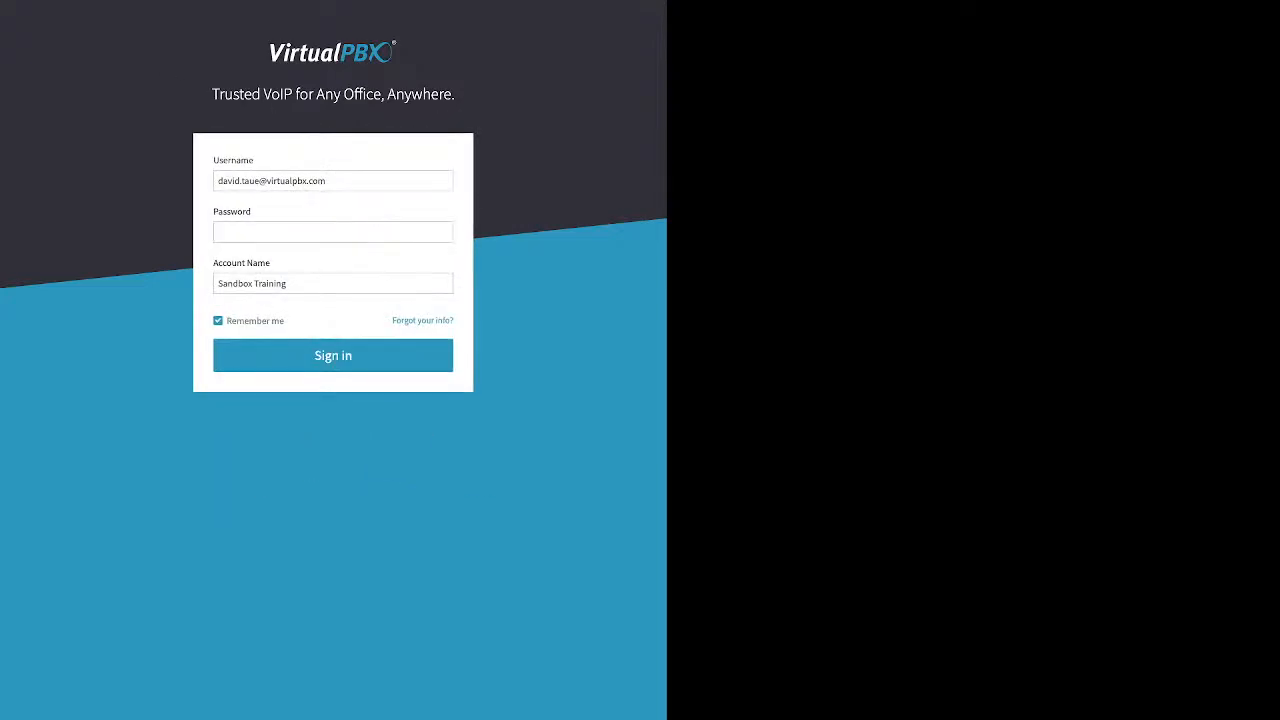
- Try to sign in to the Sandbox Training account by entering the account password
{"action": "left_click", "coordinate": [333, 232]}
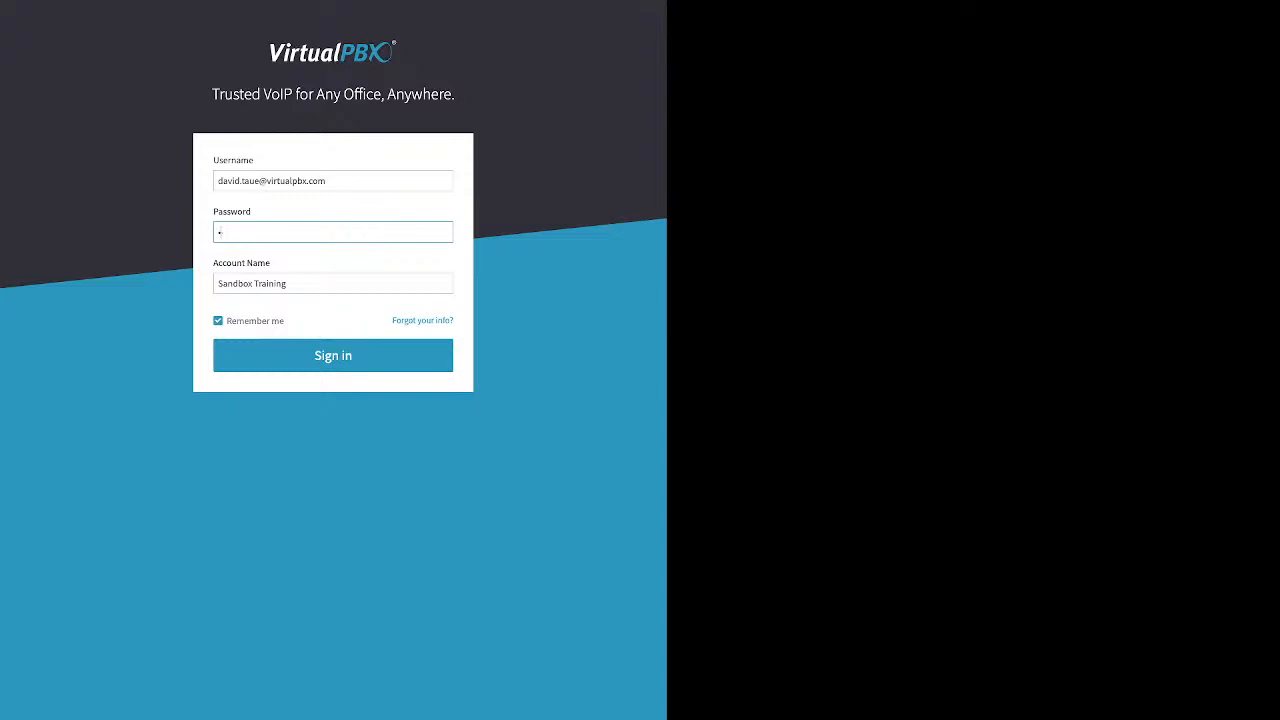
{"action": "type", "text": "••••••"}
{"action": "left_click_drag", "start_coordinate": [227, 321], "coordinate": [285, 321]}
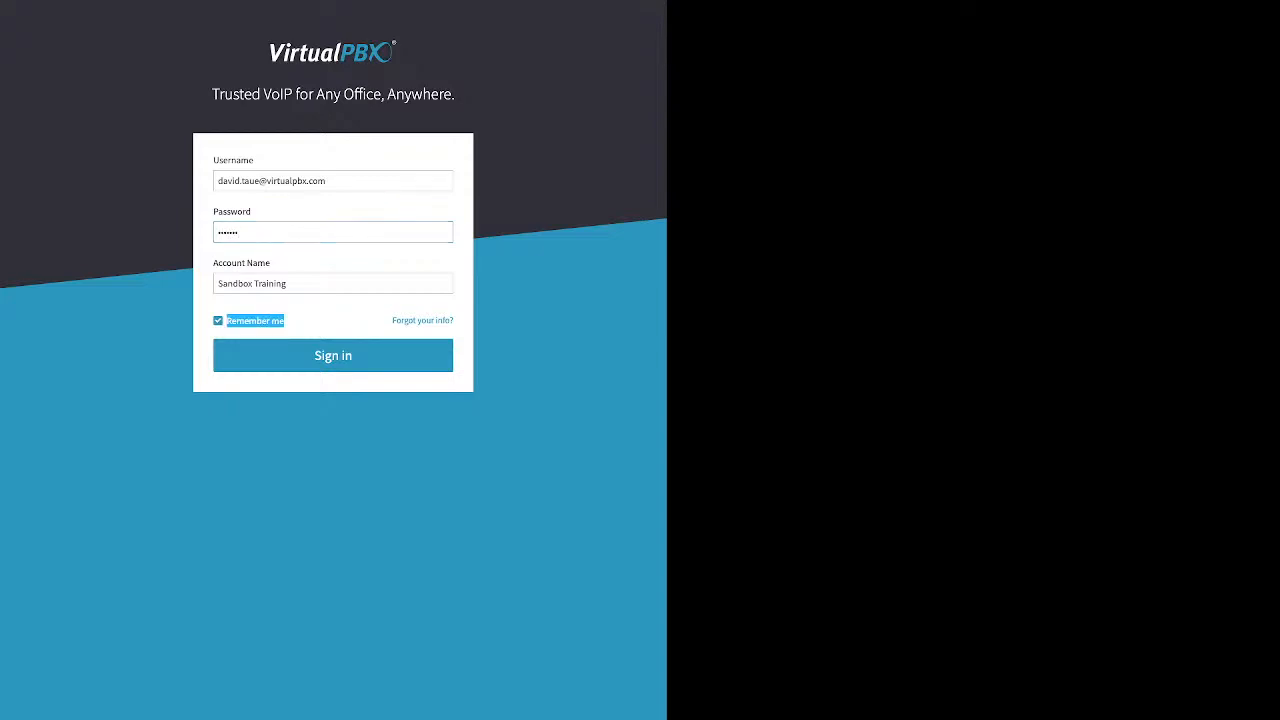
{"action": "key", "text": "Return"}
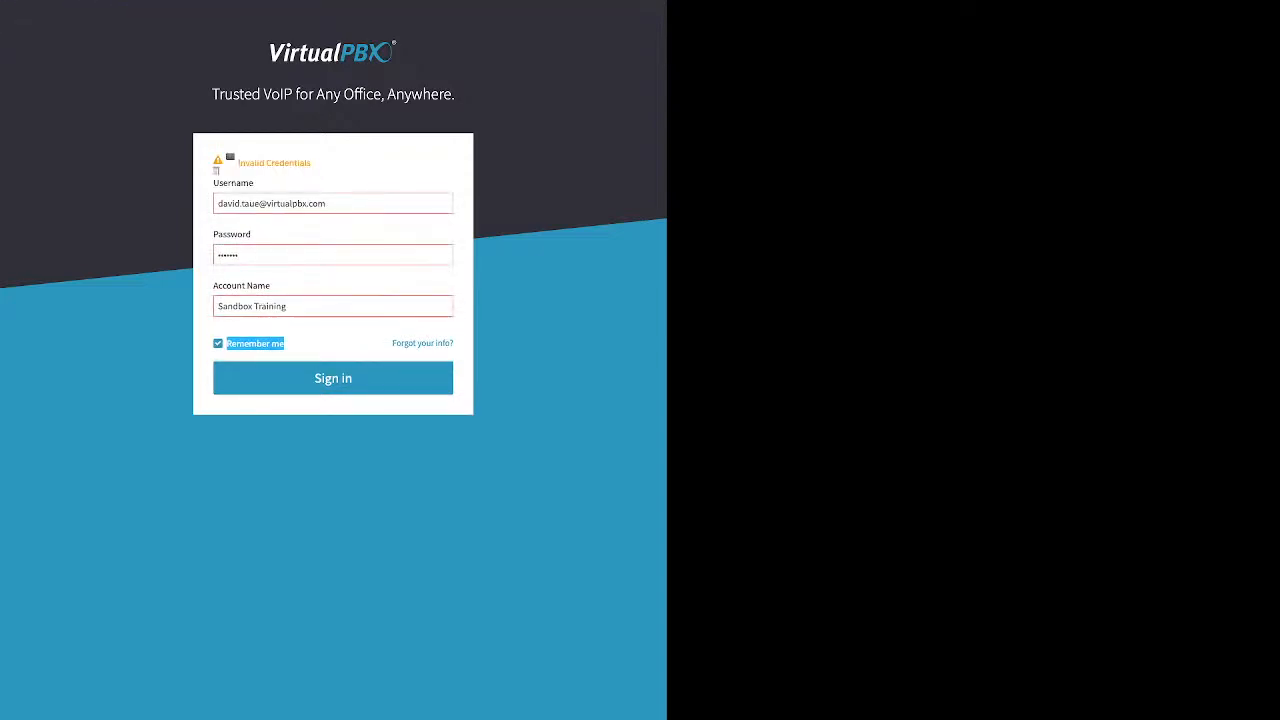
- Replace the entered account password and sign in to the Sandbox Training account
{"action": "left_click_drag", "start_coordinate": [242, 255], "coordinate": [214, 255]}
{"action": "type", "text": "•••••••"}
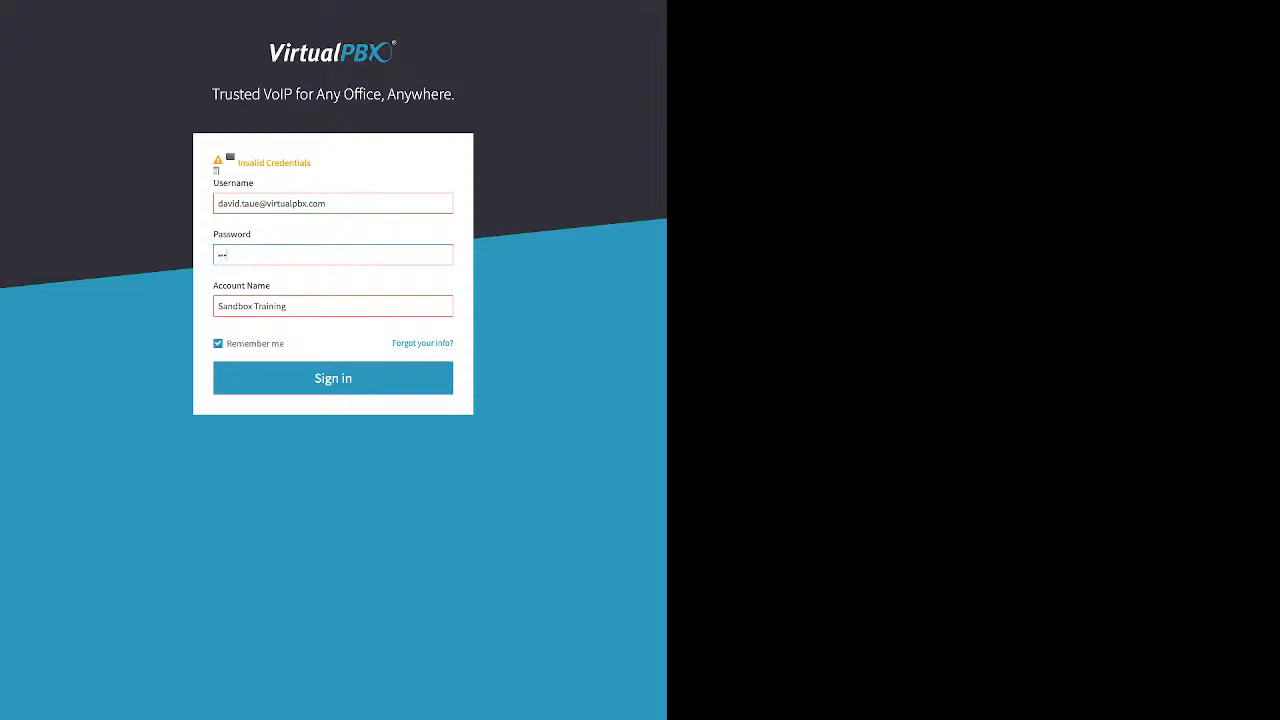
{"action": "key", "text": "Return"}
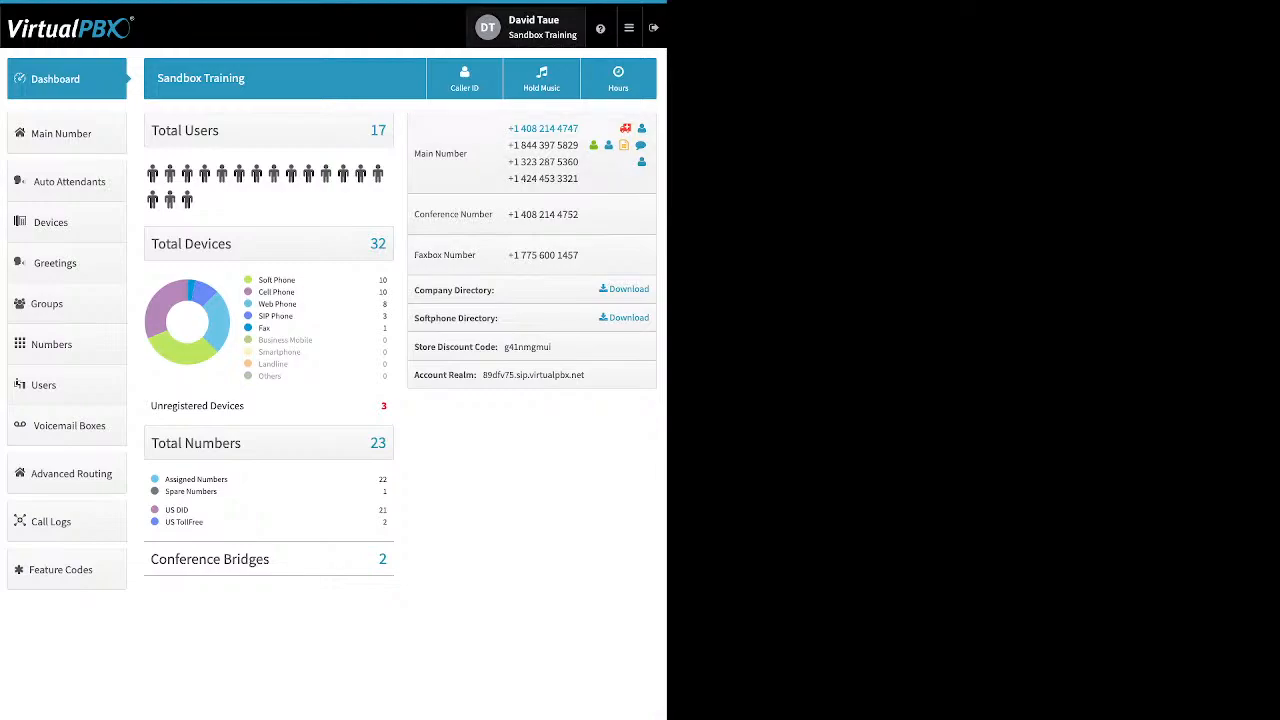
- Open the signed-in user's settings and view the password change form, leaving it without saving
{"action": "left_click", "coordinate": [526, 27]}
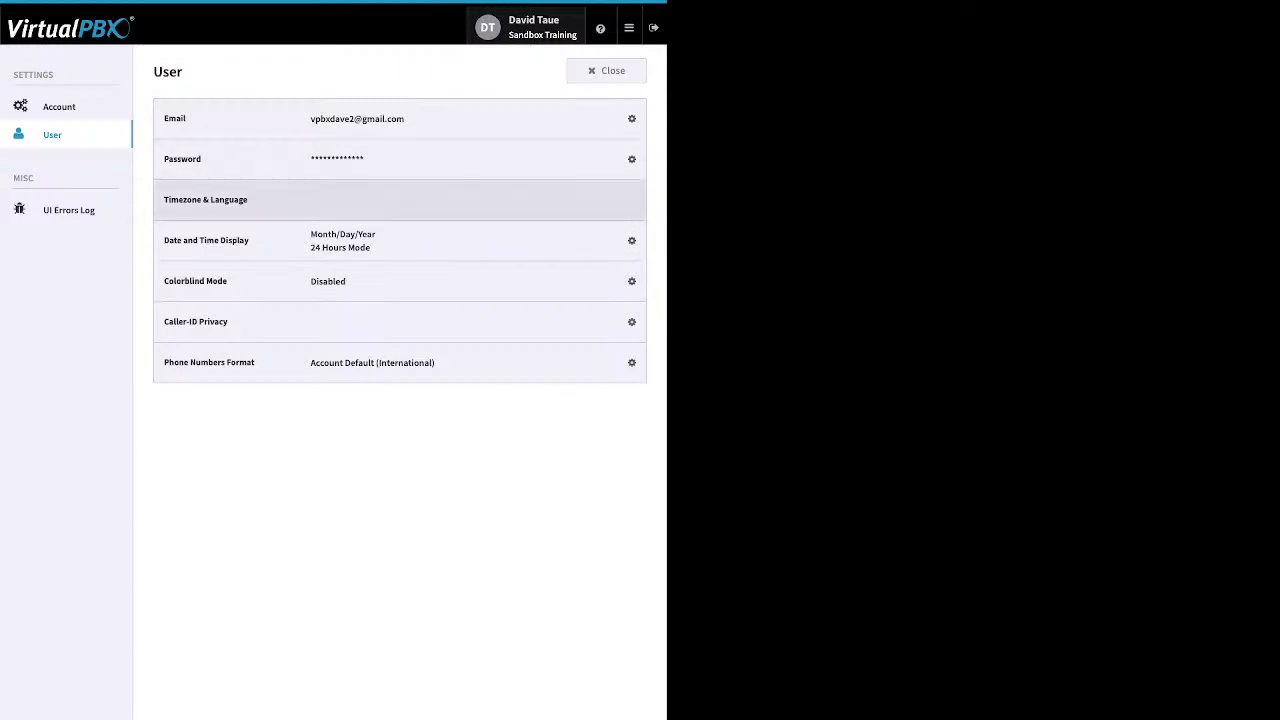
{"action": "left_click", "coordinate": [628, 159]}
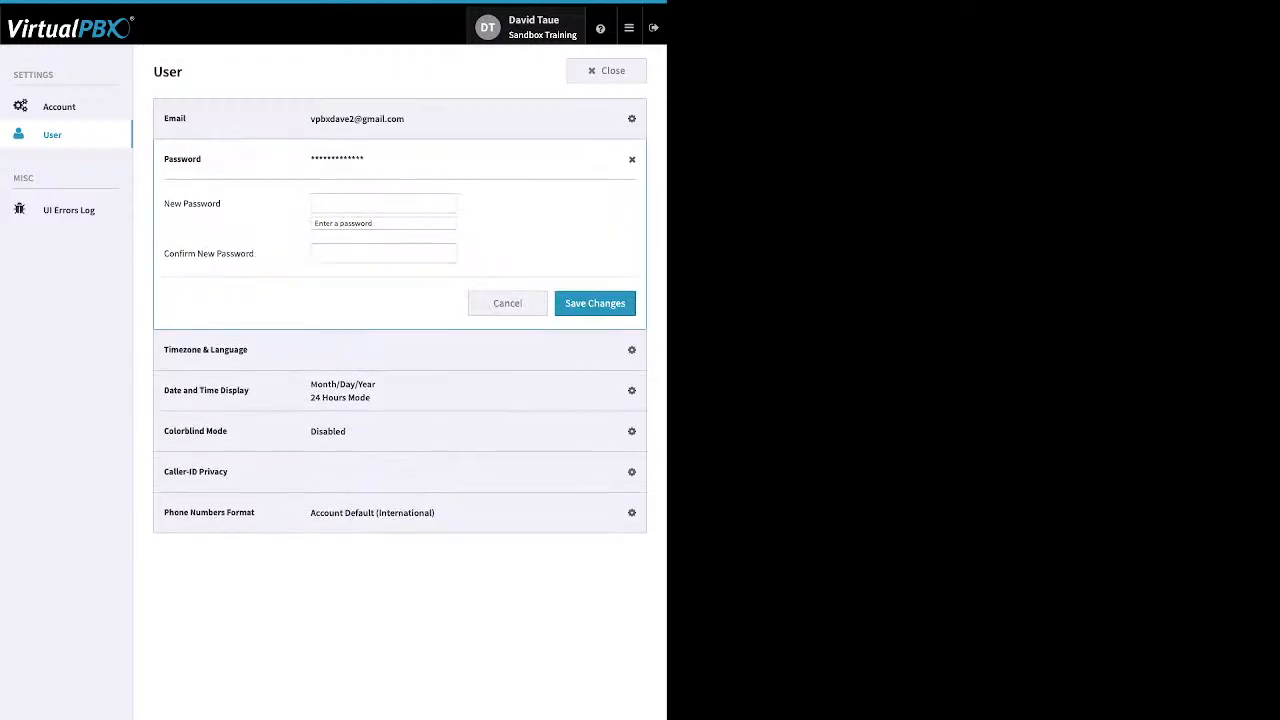
{"action": "left_click", "coordinate": [507, 303]}
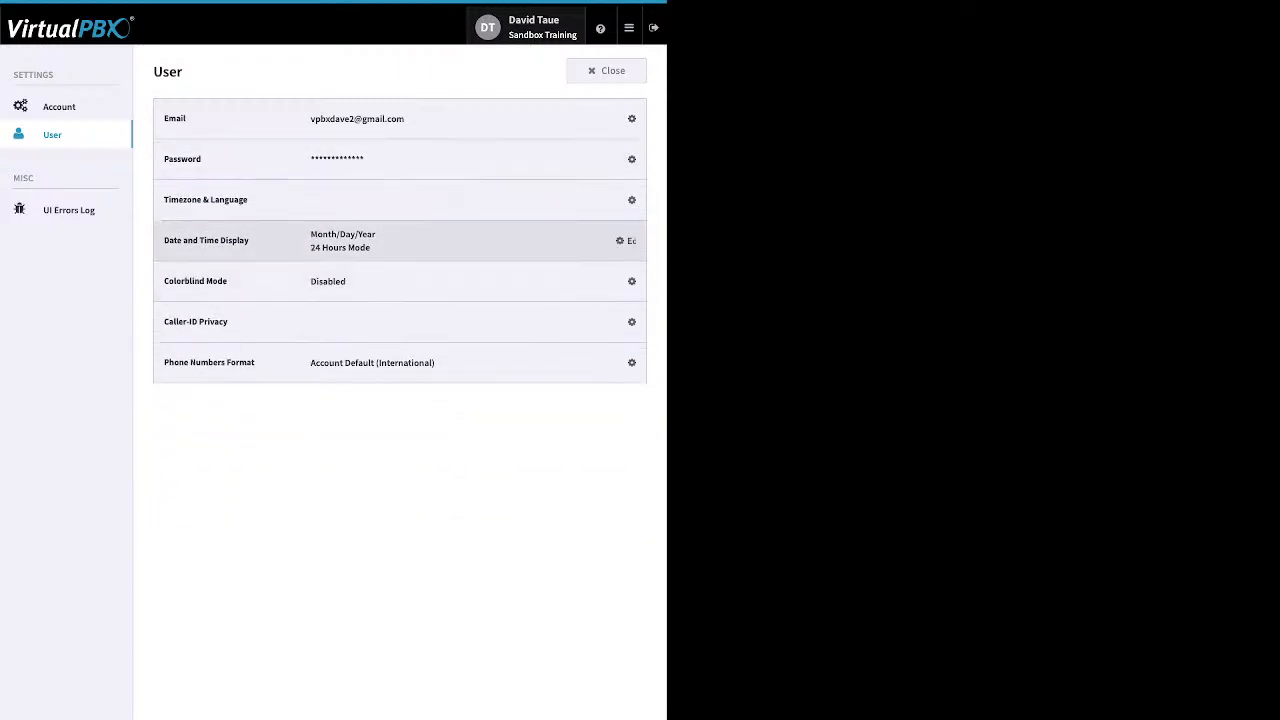
- Review the user's Date and Time Display options and Timezone & Language options without changing them
{"action": "left_click", "coordinate": [624, 240]}
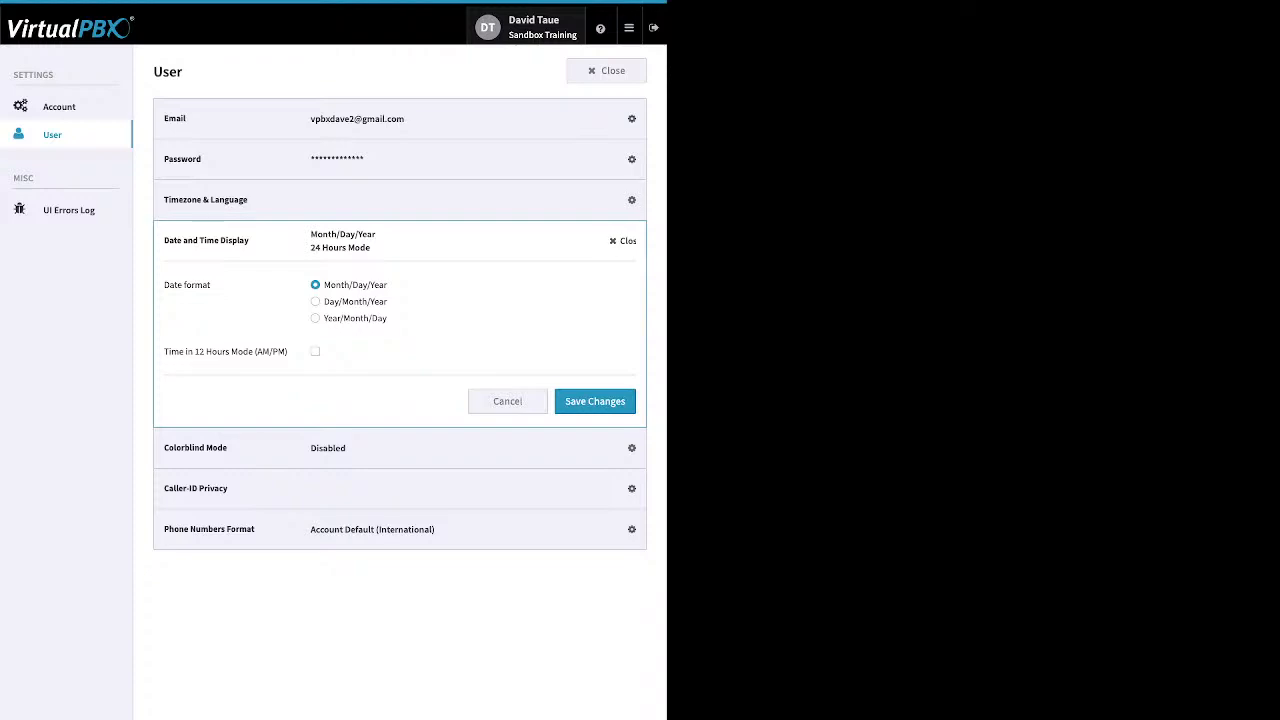
{"action": "left_click", "coordinate": [620, 240]}
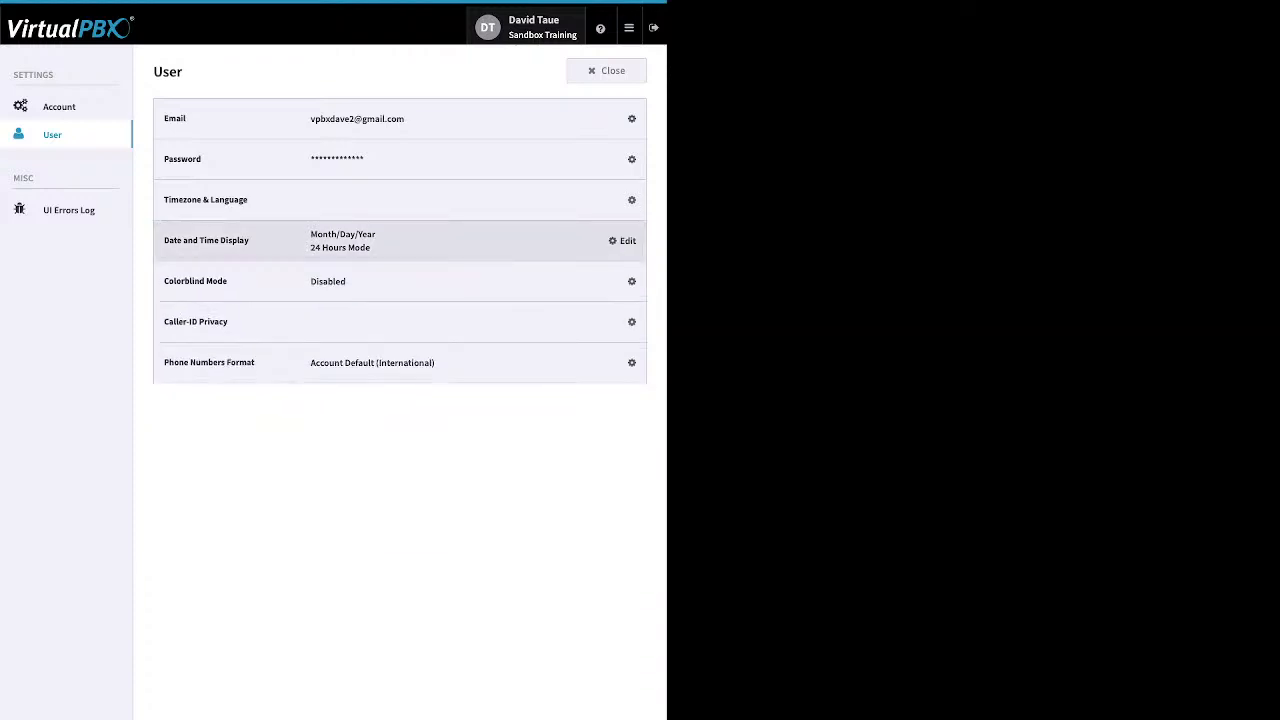
{"action": "left_click", "coordinate": [620, 199]}
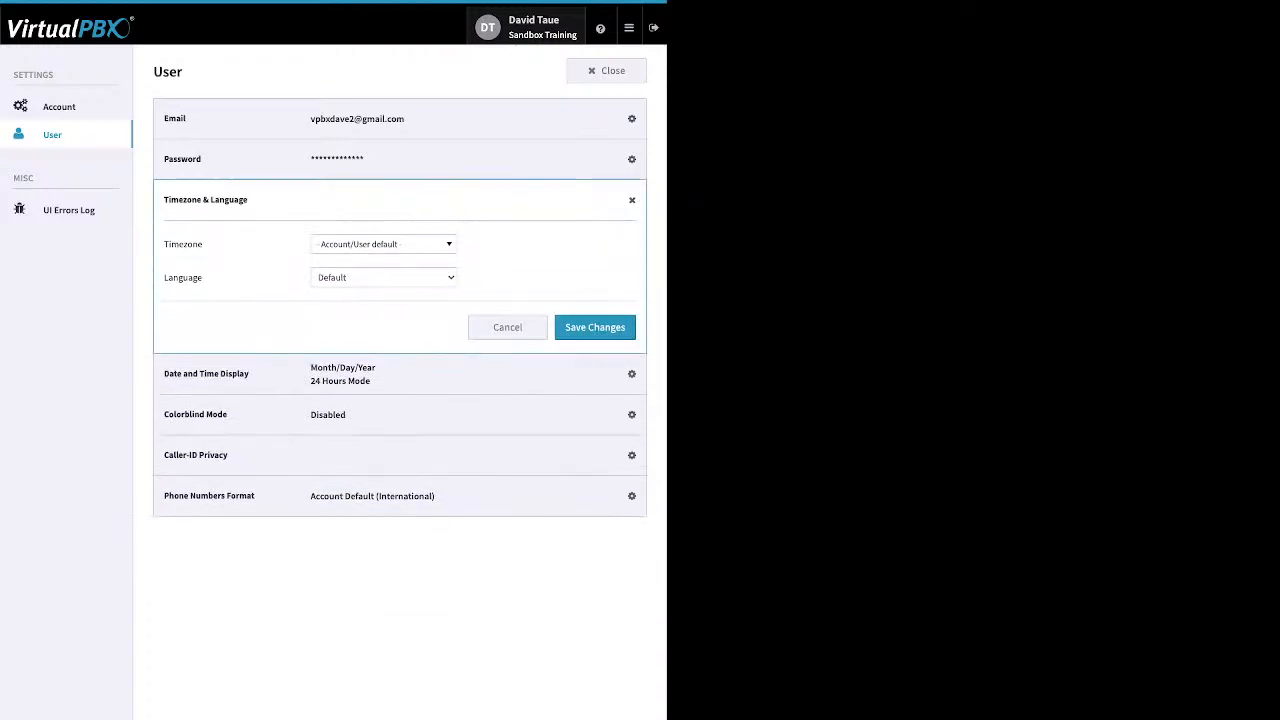
{"action": "left_click", "coordinate": [622, 200]}
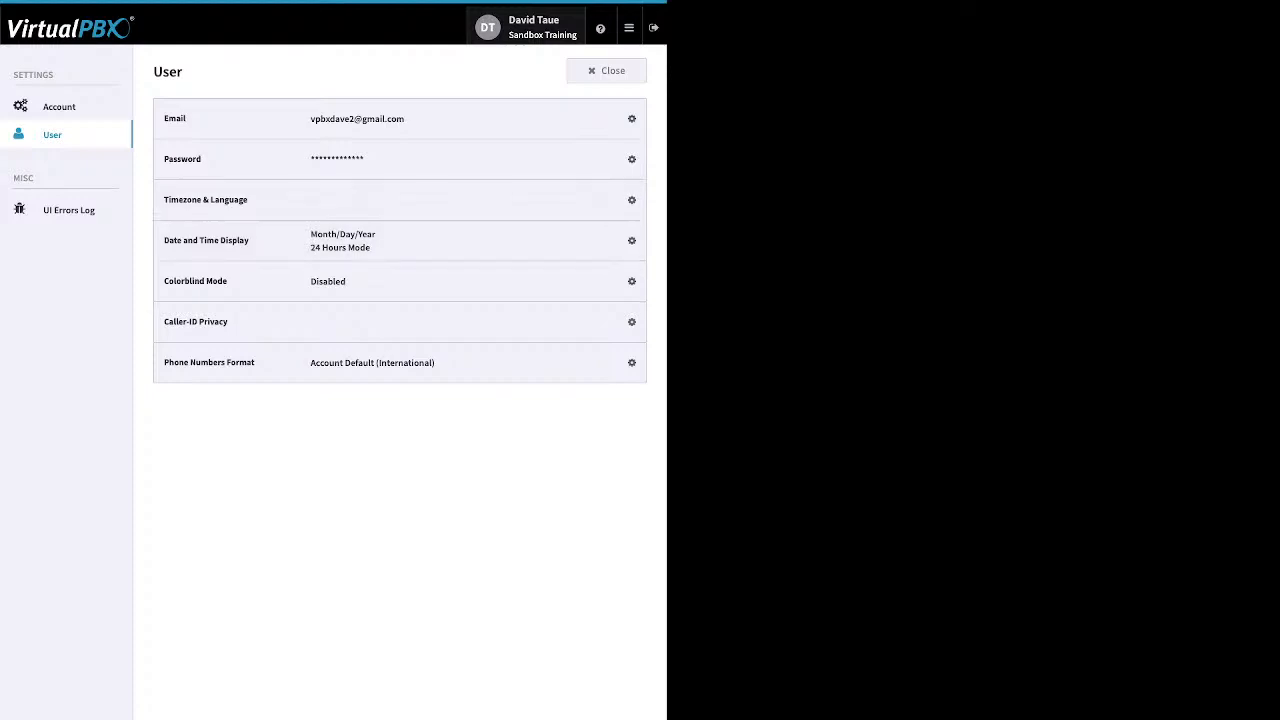
- View the account-level Timezone & Language settings, return to the user settings and close them to show the dashboard
{"action": "left_click", "coordinate": [60, 106]}
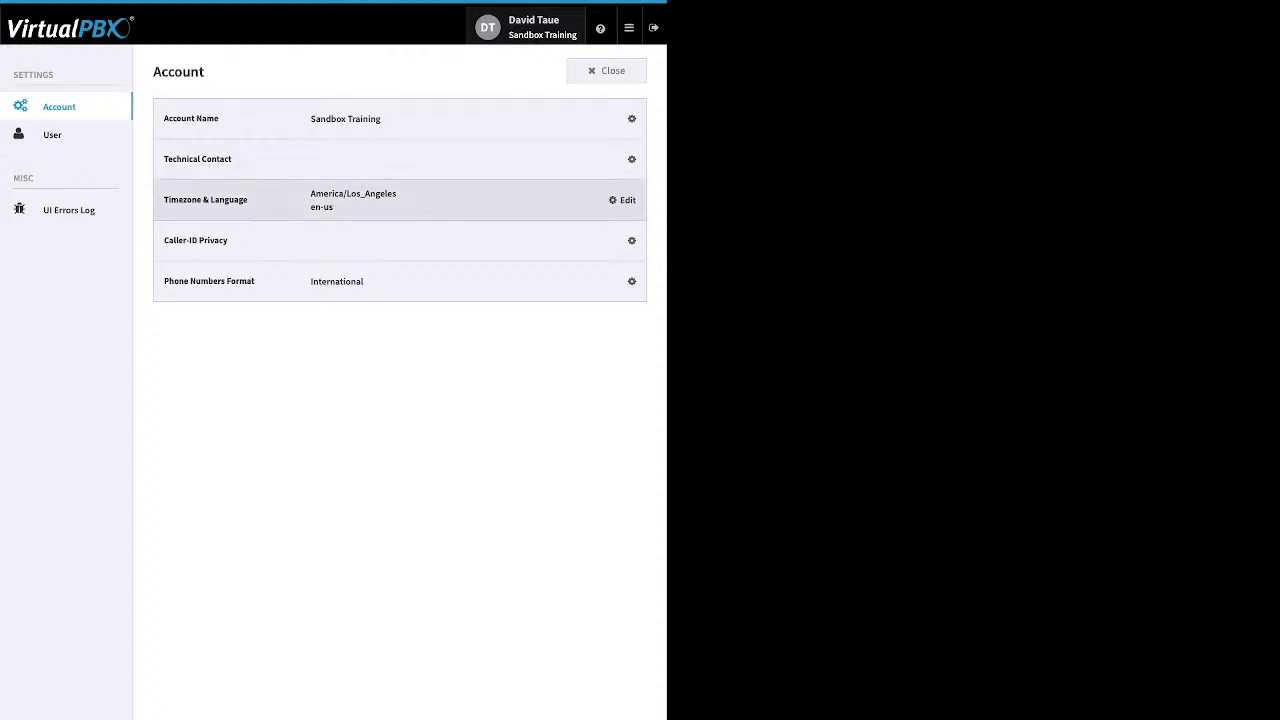
{"action": "left_click", "coordinate": [622, 200]}
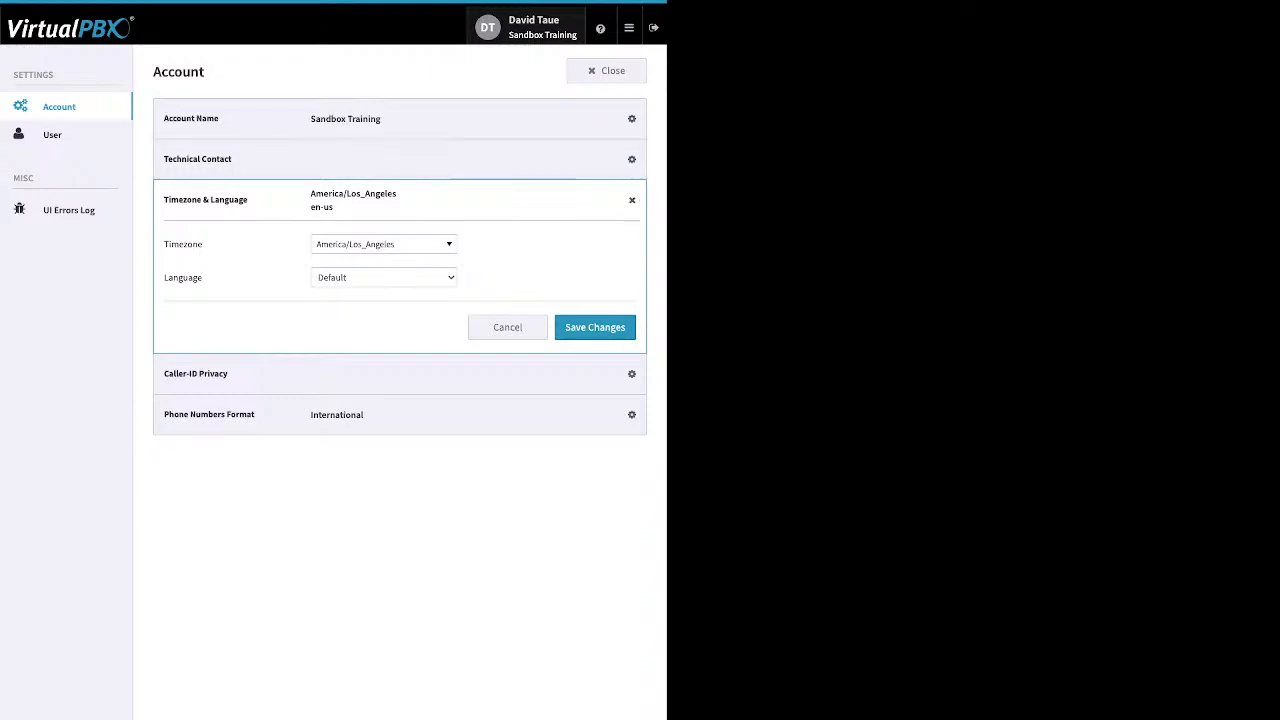
{"action": "left_click", "coordinate": [52, 134]}
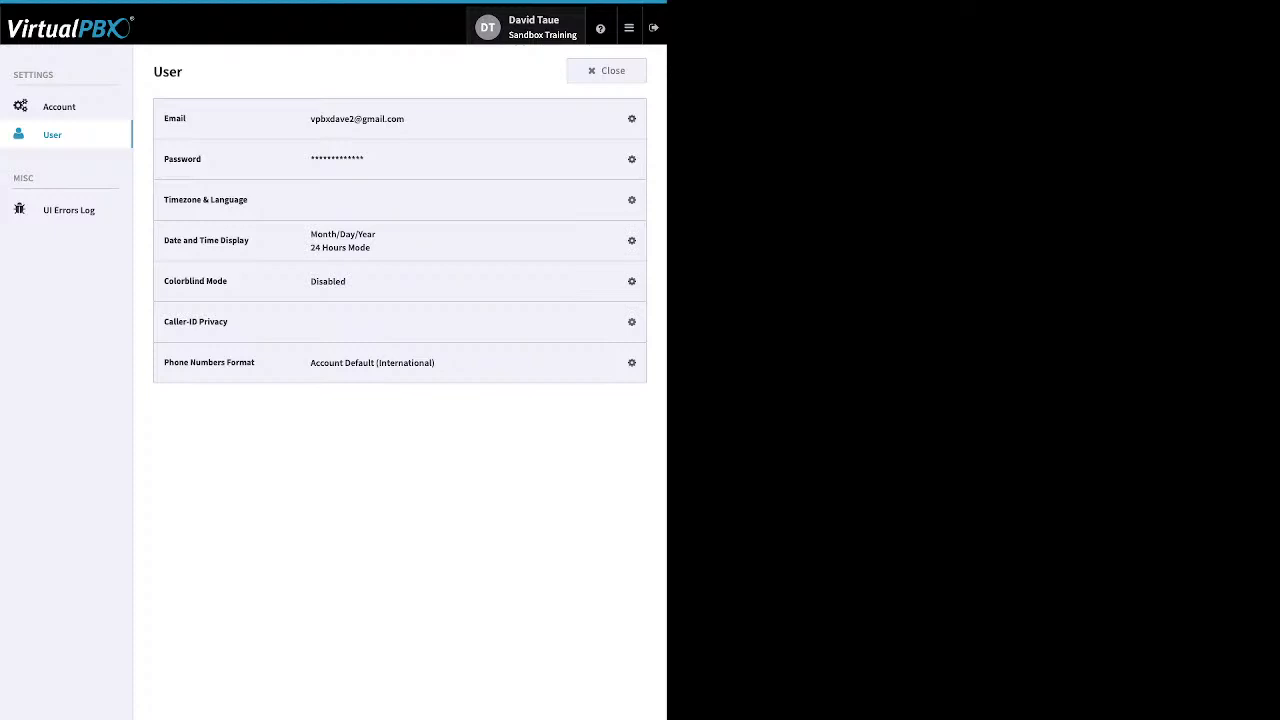
{"action": "left_click", "coordinate": [604, 74]}
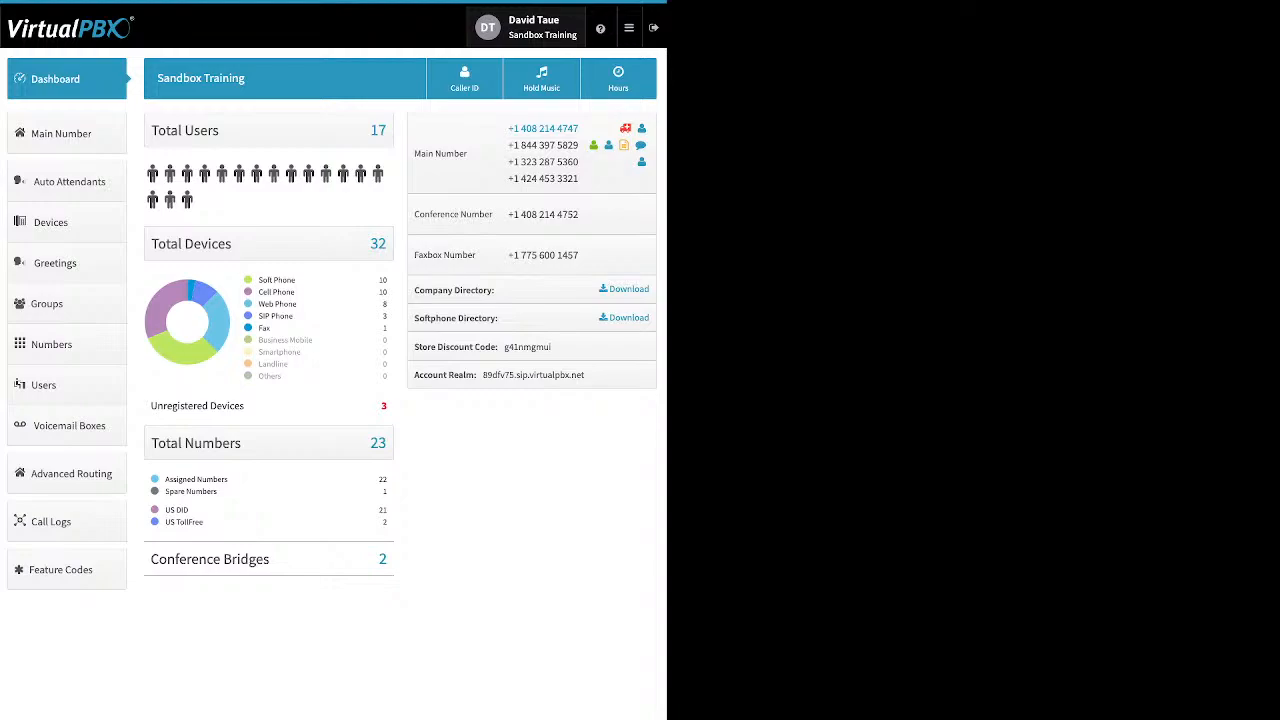
- Examine the dashboard's Total Devices breakdown by device type and the Unregistered Devices entry
{"action": "mouse_move", "coordinate": [600, 28]}
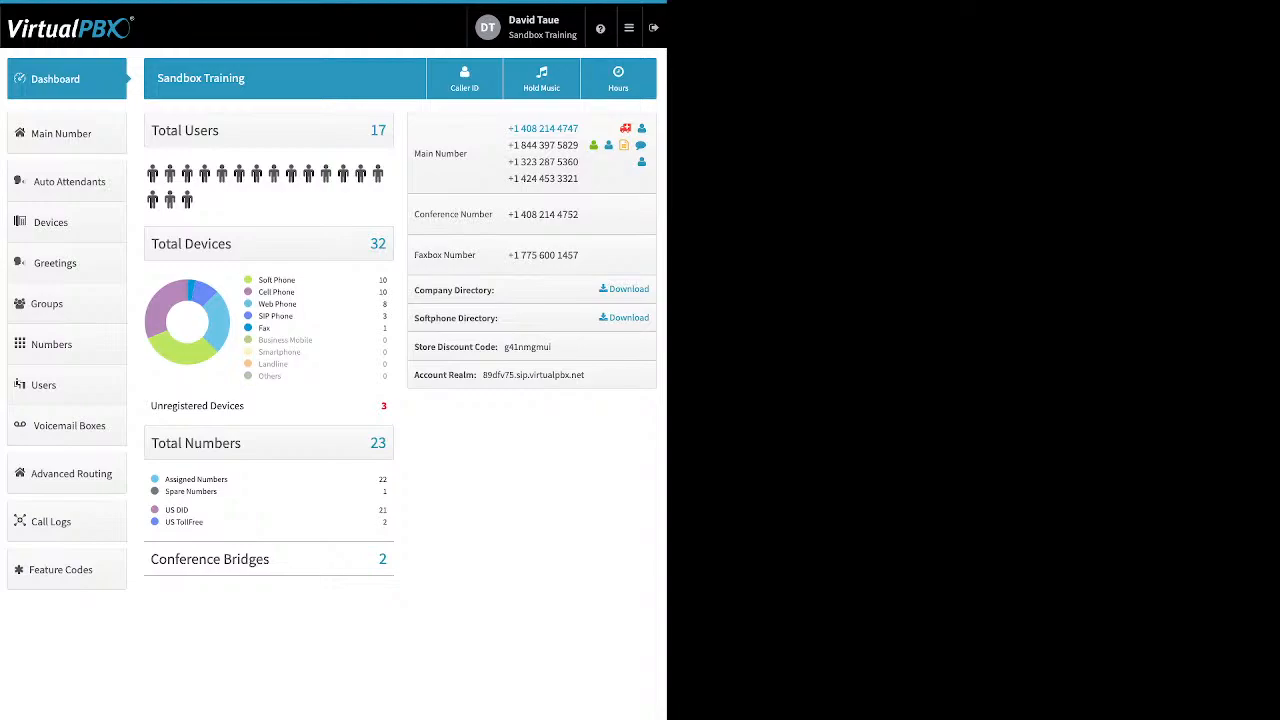
{"action": "left_click_drag", "start_coordinate": [296, 280], "coordinate": [258, 280]}
{"action": "left_click_drag", "start_coordinate": [299, 292], "coordinate": [267, 280]}
{"action": "left_click_drag", "start_coordinate": [295, 292], "coordinate": [258, 292]}
{"action": "left_click", "coordinate": [275, 293]}
{"action": "left_click_drag", "start_coordinate": [298, 304], "coordinate": [258, 304]}
{"action": "left_click_drag", "start_coordinate": [295, 316], "coordinate": [257, 316]}
{"action": "left_click_drag", "start_coordinate": [148, 396], "coordinate": [231, 406]}
{"action": "left_click", "coordinate": [248, 406]}
{"action": "mouse_move", "coordinate": [151, 406]}
{"action": "left_mouse_down"}
{"action": "mouse_move", "coordinate": [244, 406]}
{"action": "mouse_move", "coordinate": [151, 406]}
{"action": "left_mouse_up"}
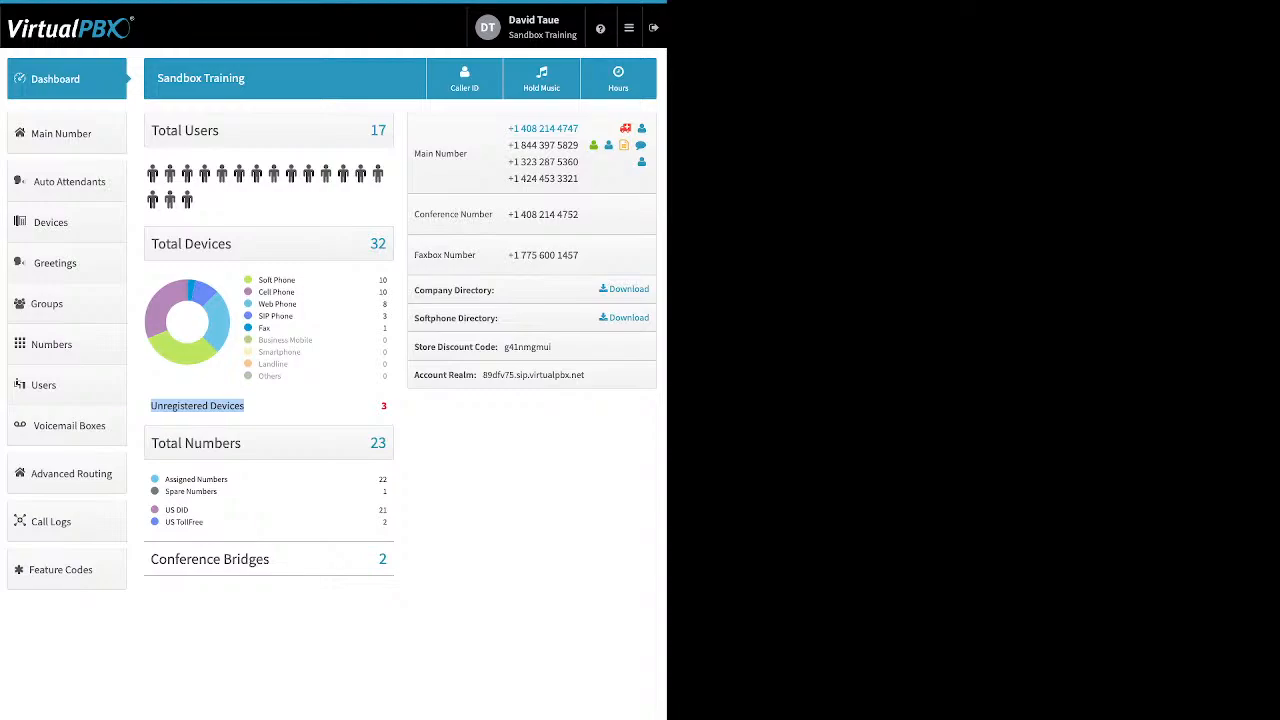
- Examine the assigned, spare, US DID and US TollFree entries under Total Numbers and the Conference Bridges entry
{"action": "left_click_drag", "start_coordinate": [165, 479], "coordinate": [211, 491]}
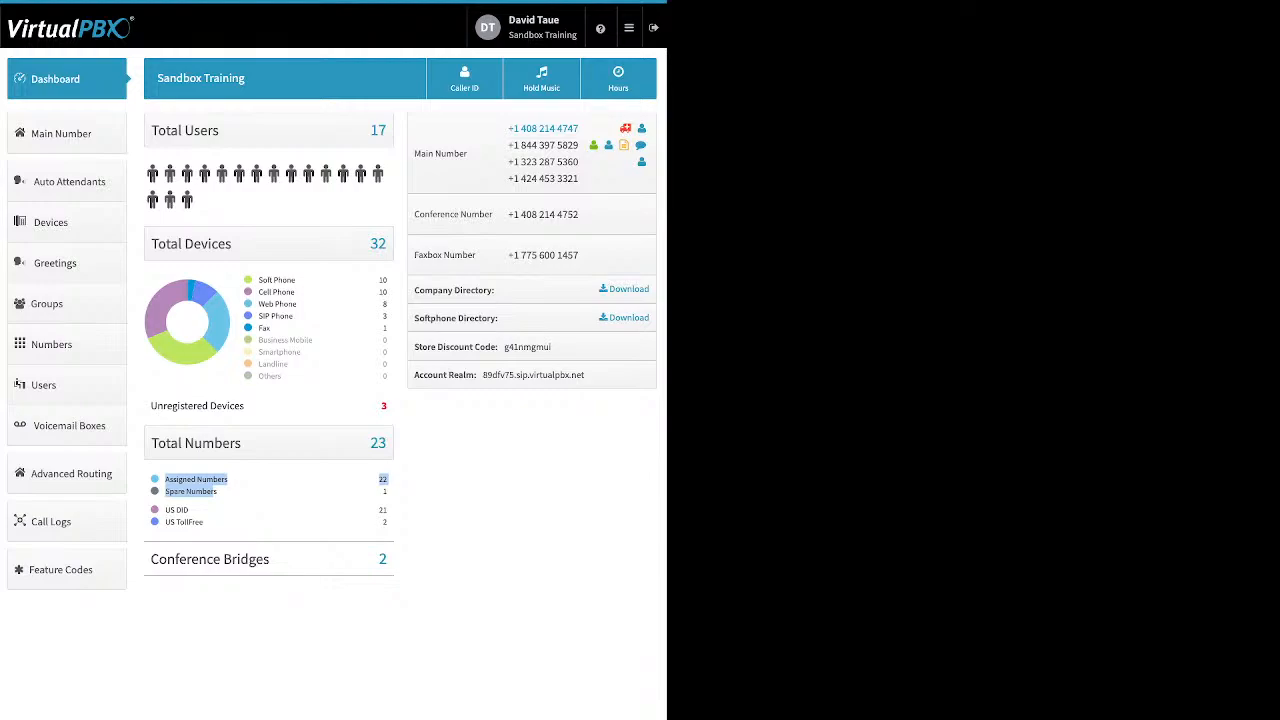
{"action": "left_click", "coordinate": [214, 491]}
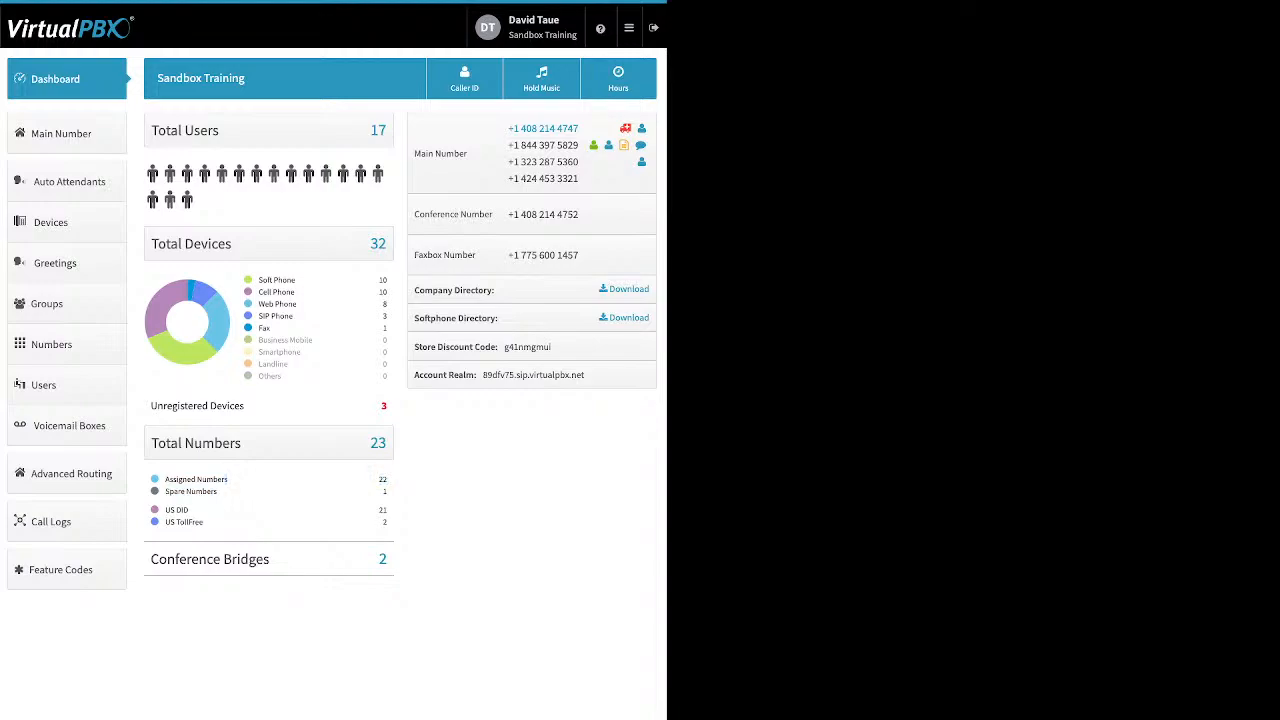
{"action": "left_click_drag", "start_coordinate": [204, 522], "coordinate": [165, 510]}
{"action": "left_click_drag", "start_coordinate": [271, 560], "coordinate": [187, 560]}
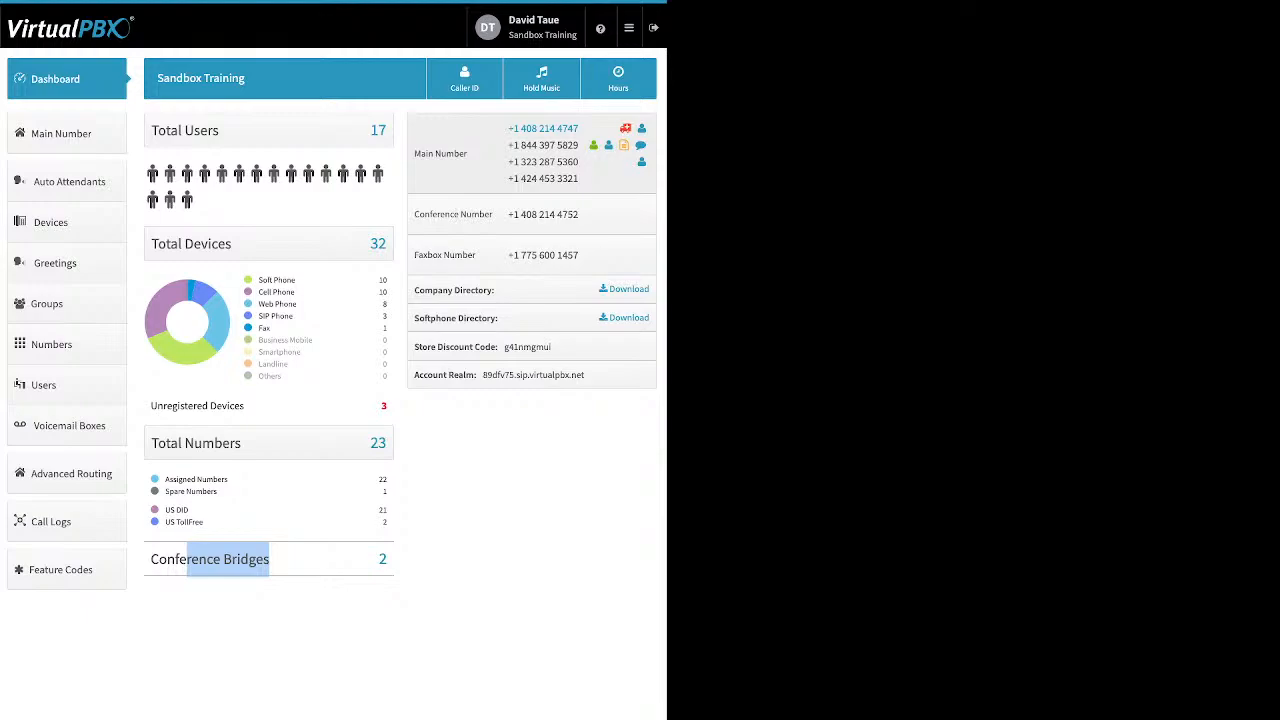
- Examine the company and softphone directory entries, the store discount code and the account realm on the dashboard
{"action": "left_click_drag", "start_coordinate": [580, 256], "coordinate": [588, 380]}
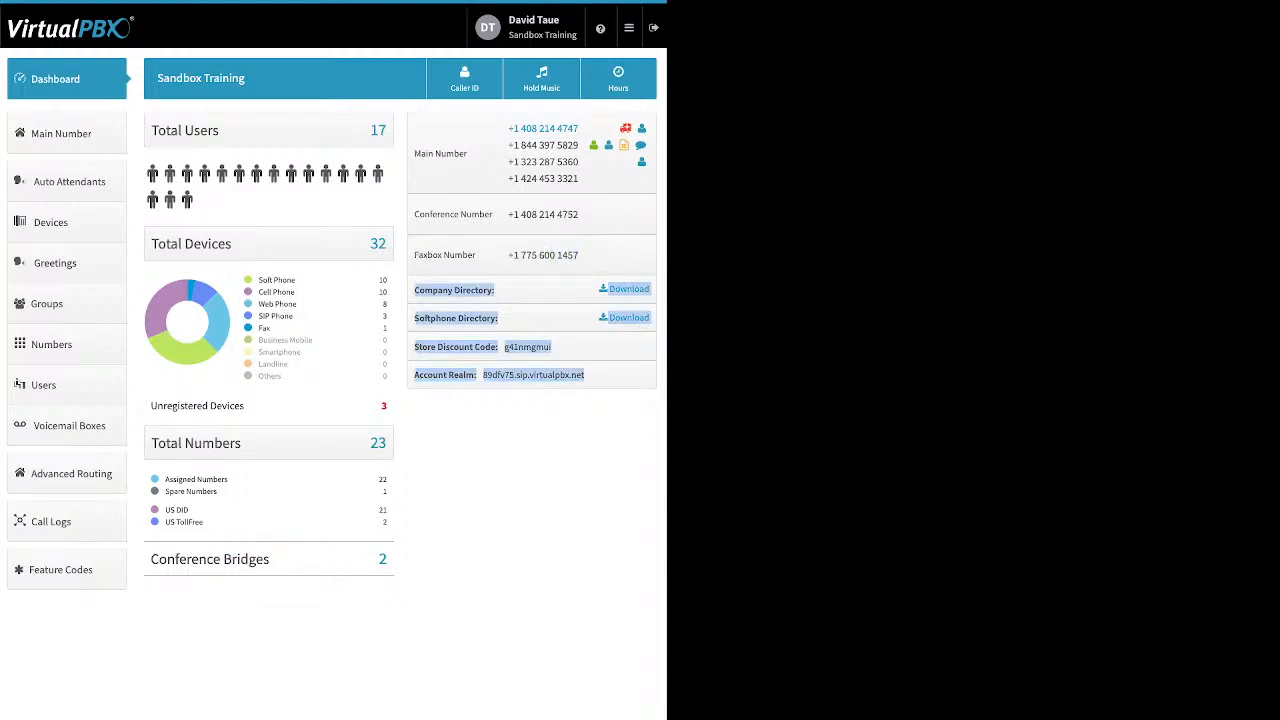
{"action": "left_click", "coordinate": [588, 416]}
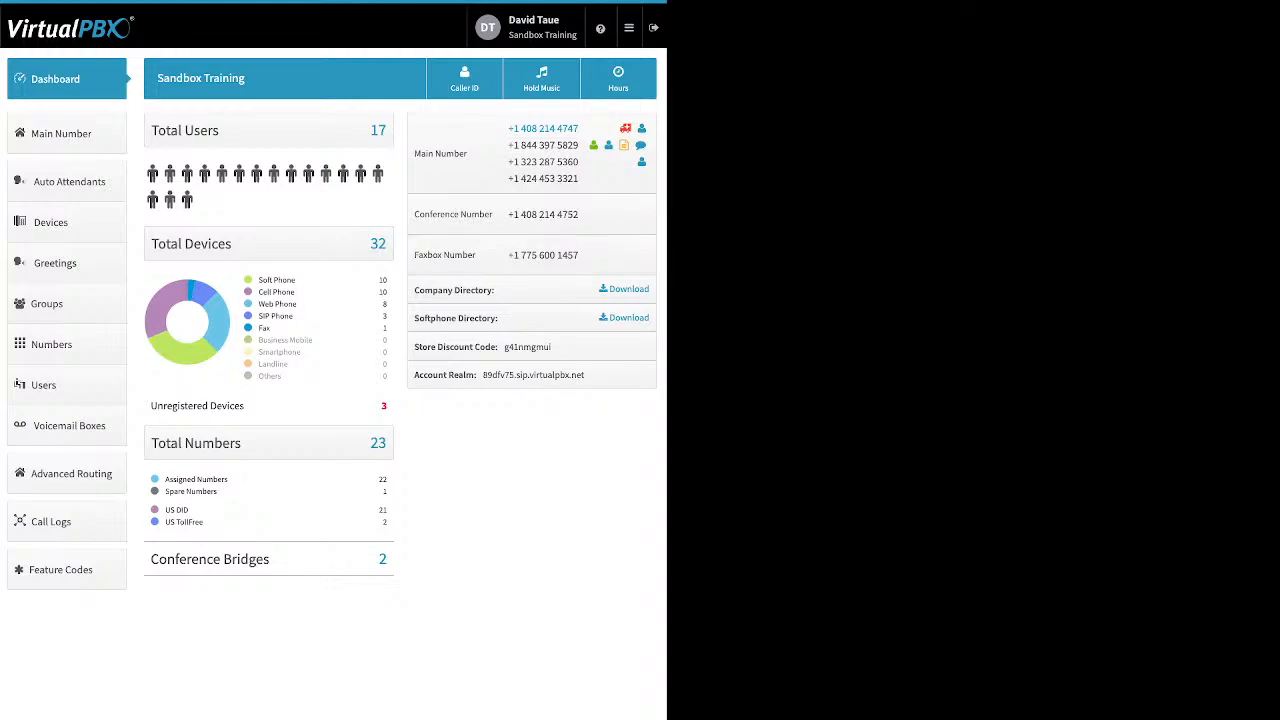
{"action": "left_click_drag", "start_coordinate": [494, 290], "coordinate": [414, 290]}
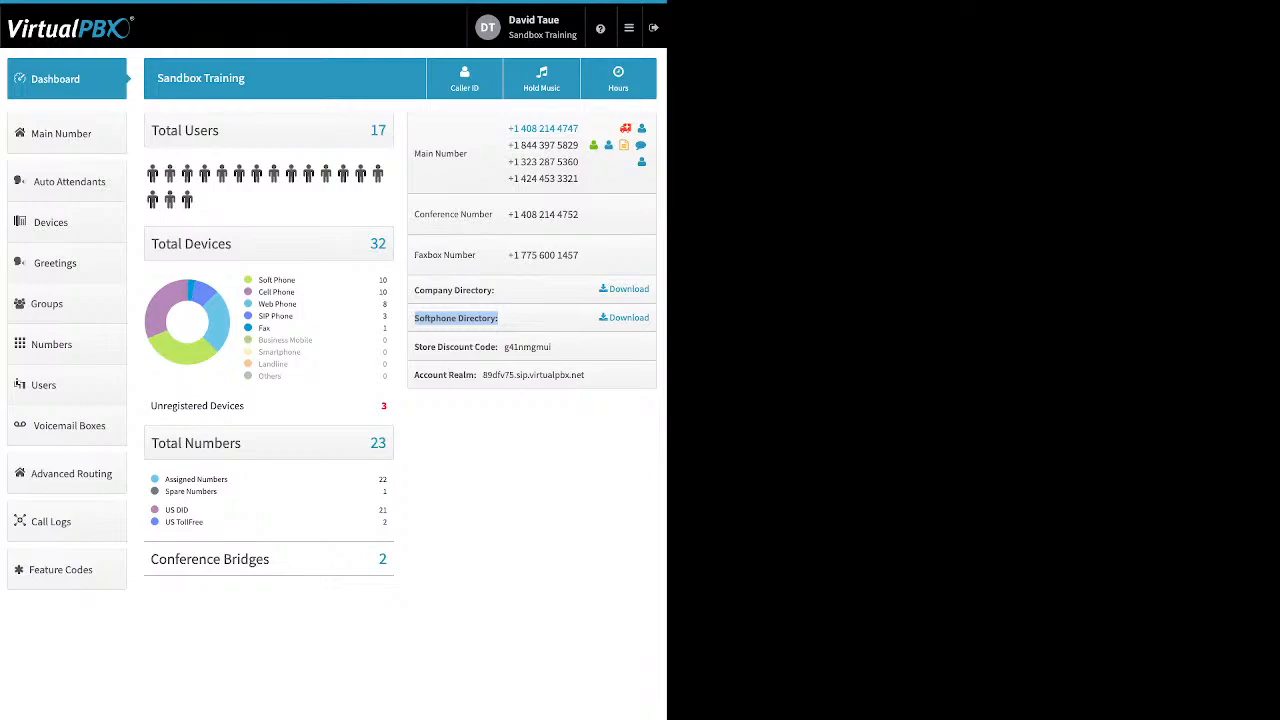
{"action": "left_click_drag", "start_coordinate": [553, 347], "coordinate": [504, 347]}
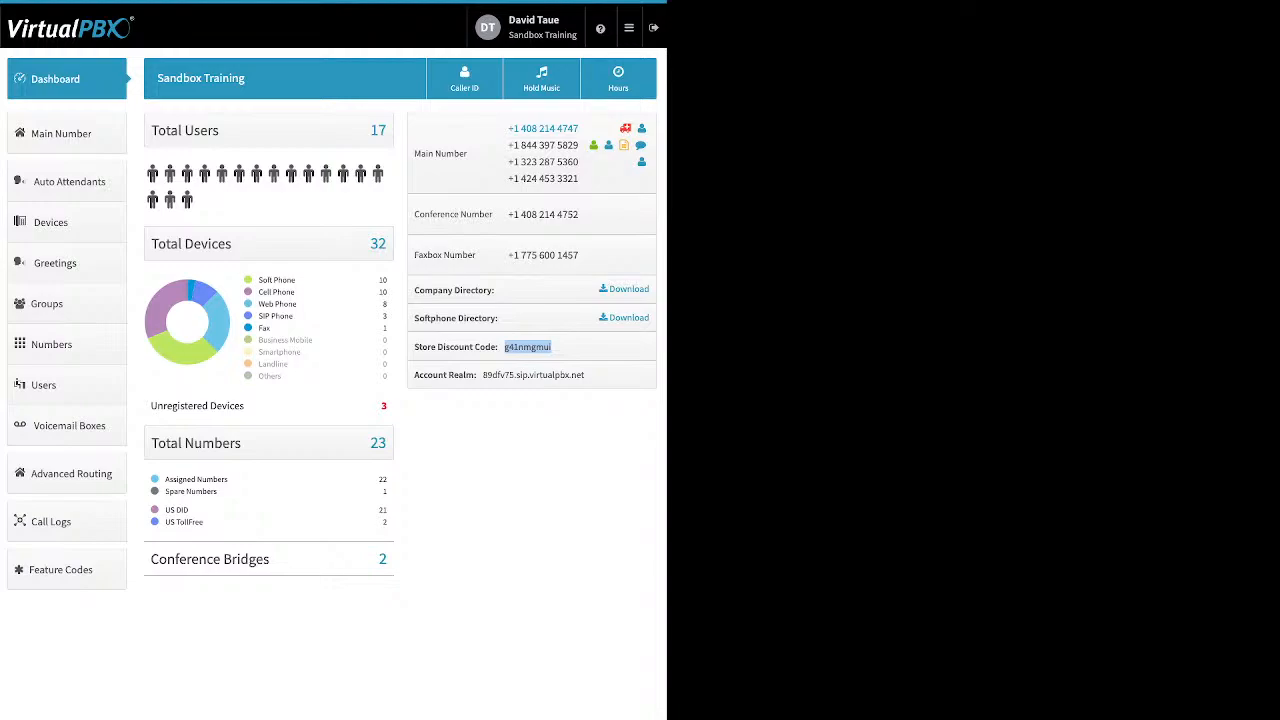
{"action": "left_click", "coordinate": [540, 347]}
{"action": "left_click_drag", "start_coordinate": [584, 375], "coordinate": [483, 375]}
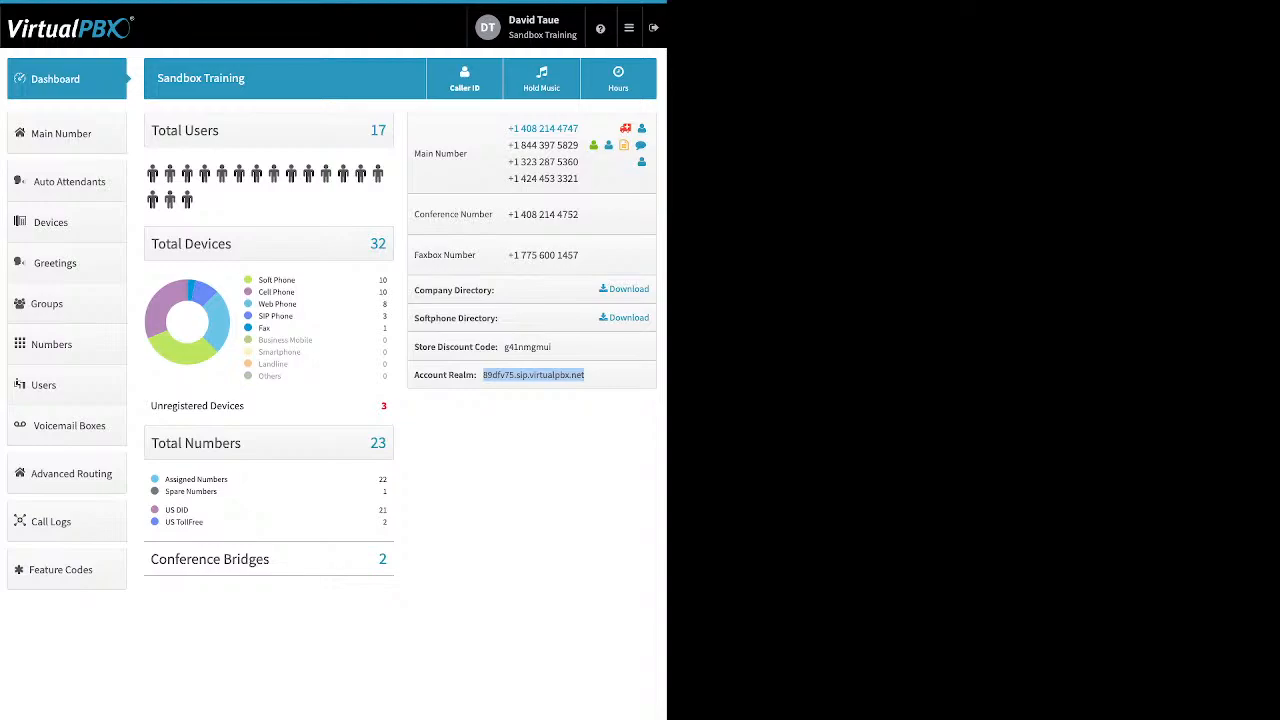
- Review the Company Caller ID number, name and E911 information, and close the dialog without saving
{"action": "left_click", "coordinate": [464, 79]}
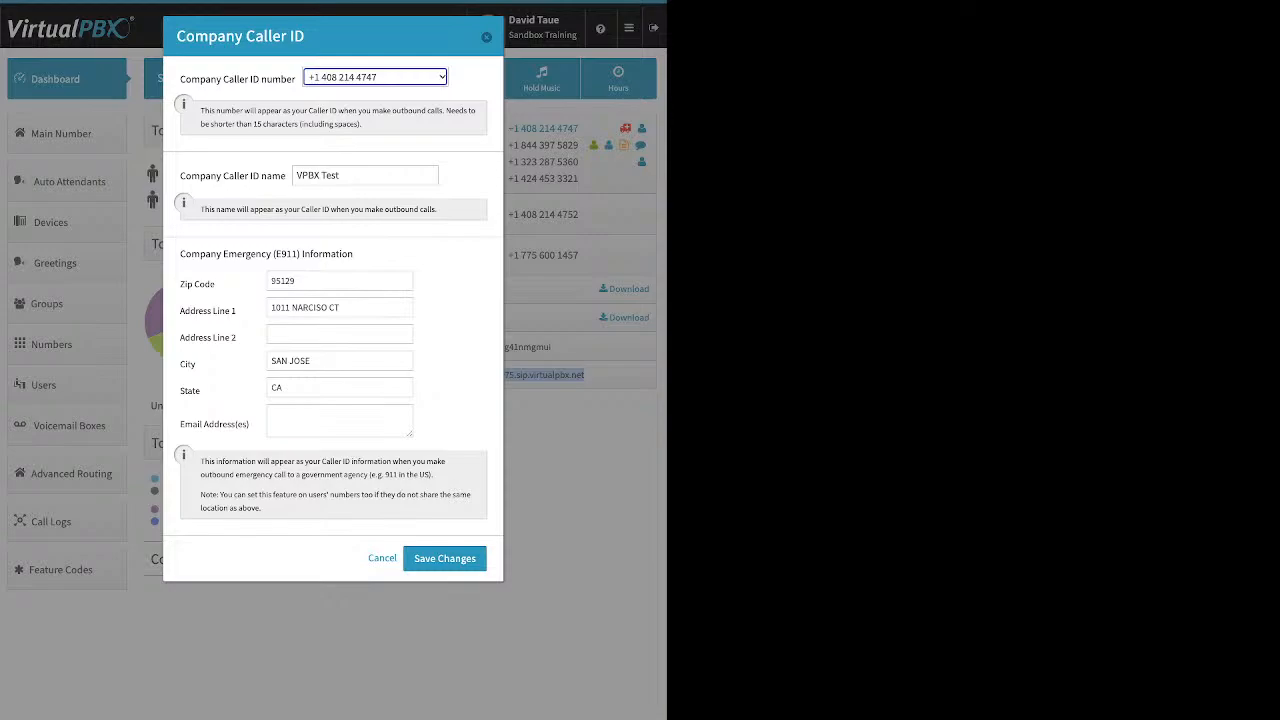
{"action": "left_click_drag", "start_coordinate": [179, 176], "coordinate": [281, 176]}
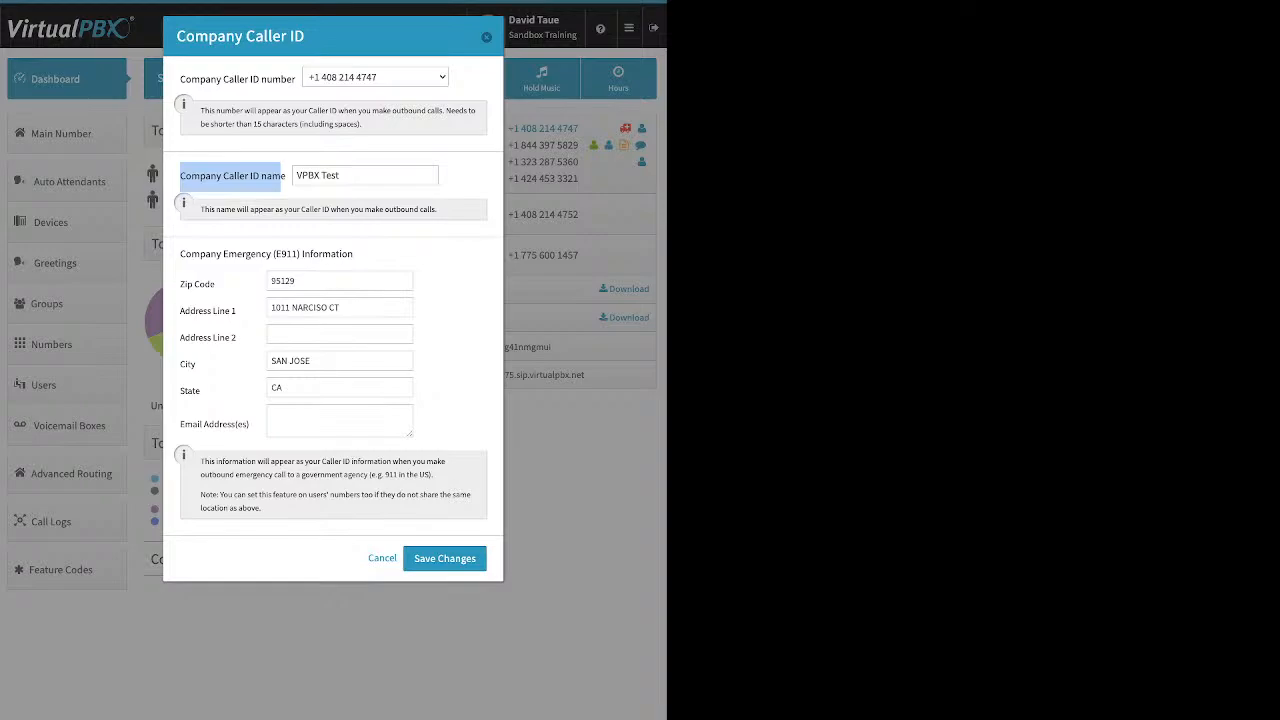
{"action": "left_click", "coordinate": [281, 177]}
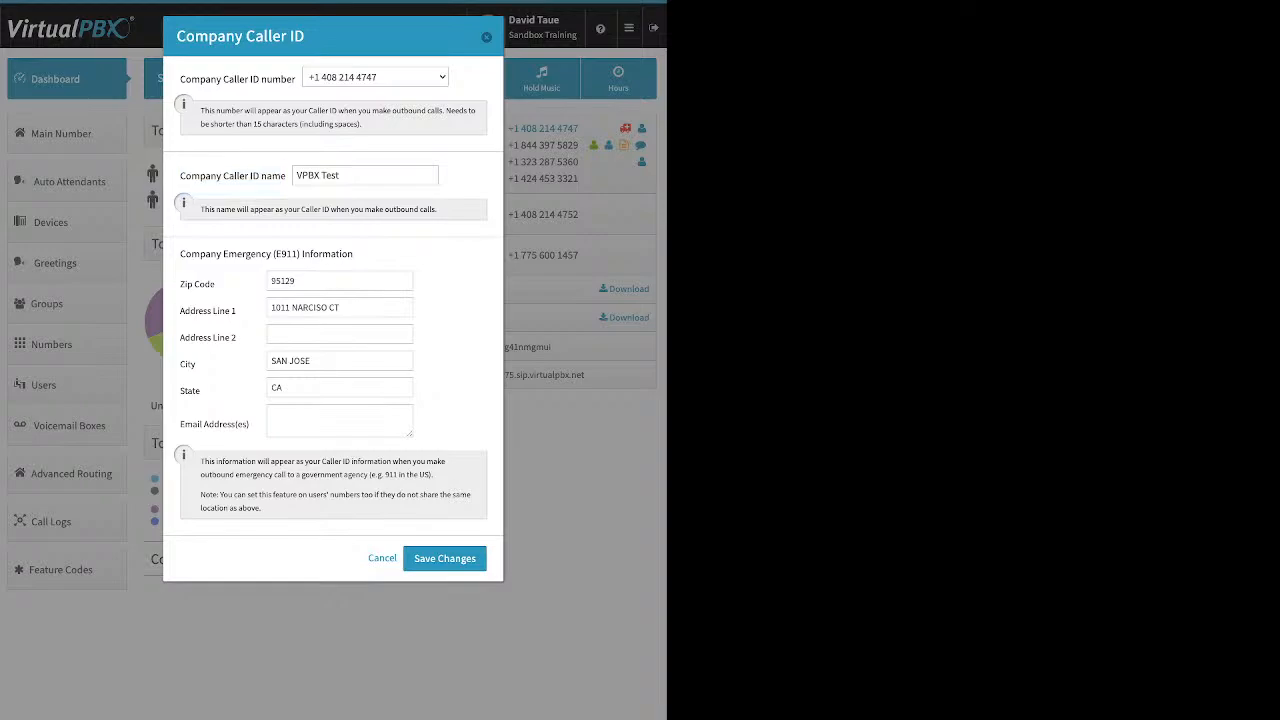
{"action": "left_click_drag", "start_coordinate": [180, 254], "coordinate": [353, 254]}
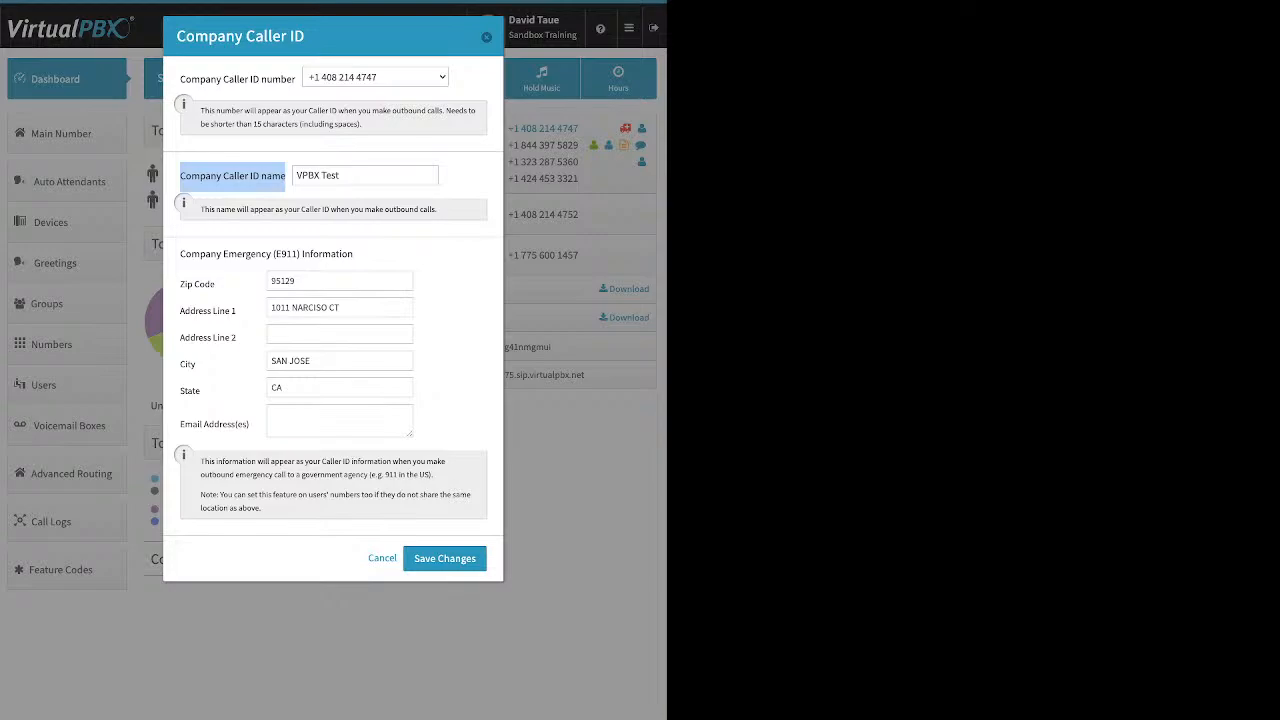
{"action": "left_click", "coordinate": [486, 37]}
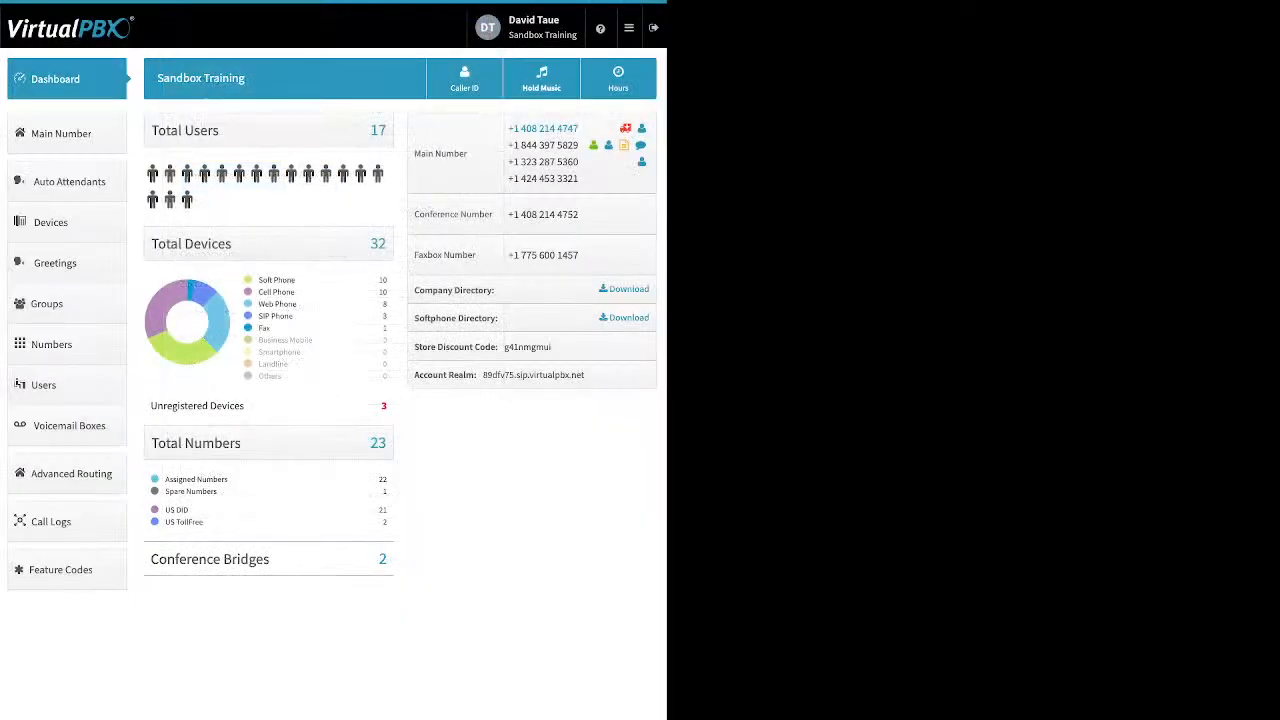
- Review the account's Music-On-Hold setup with its file upload option, and close it without saving
{"action": "left_click", "coordinate": [541, 79]}
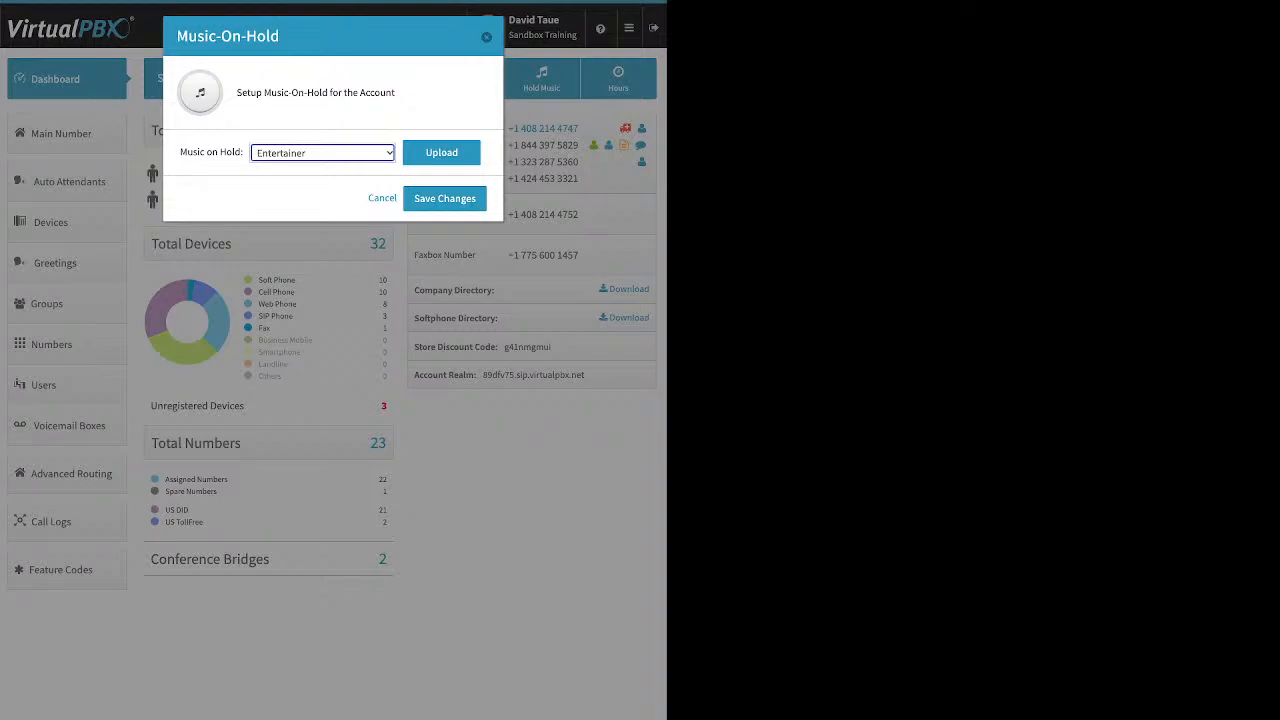
{"action": "left_click", "coordinate": [441, 153]}
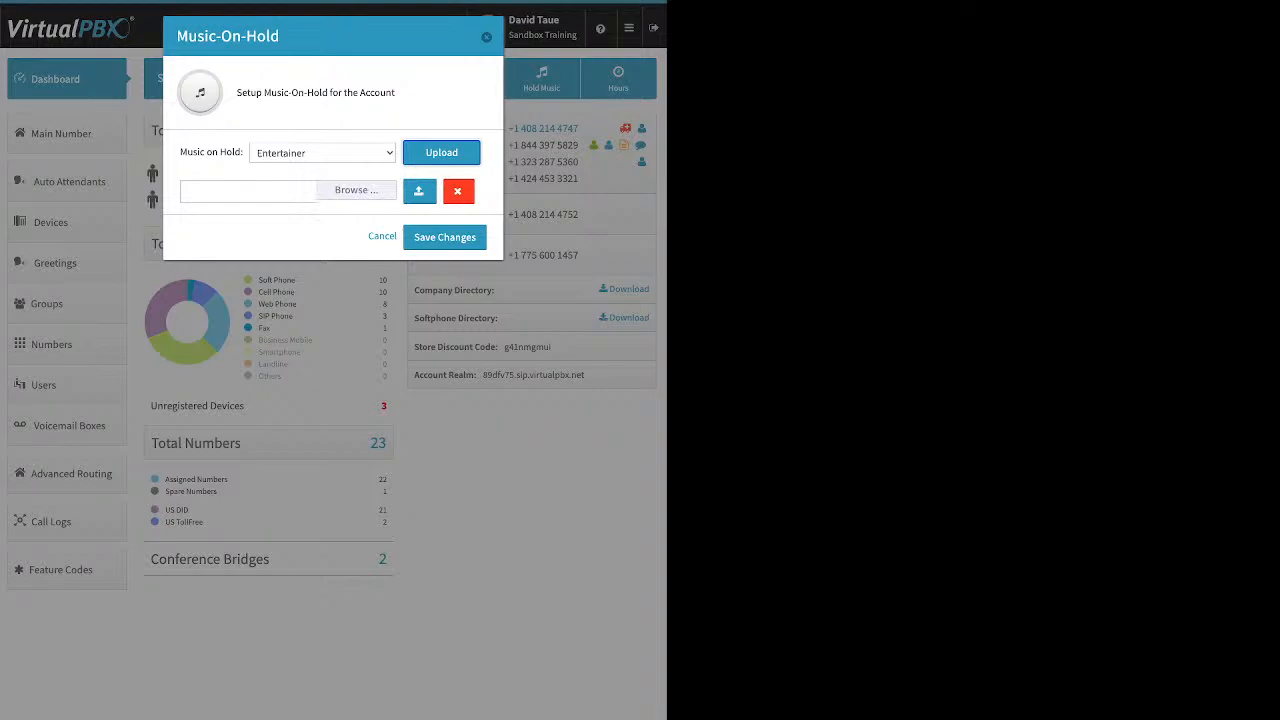
{"action": "left_click", "coordinate": [486, 37]}
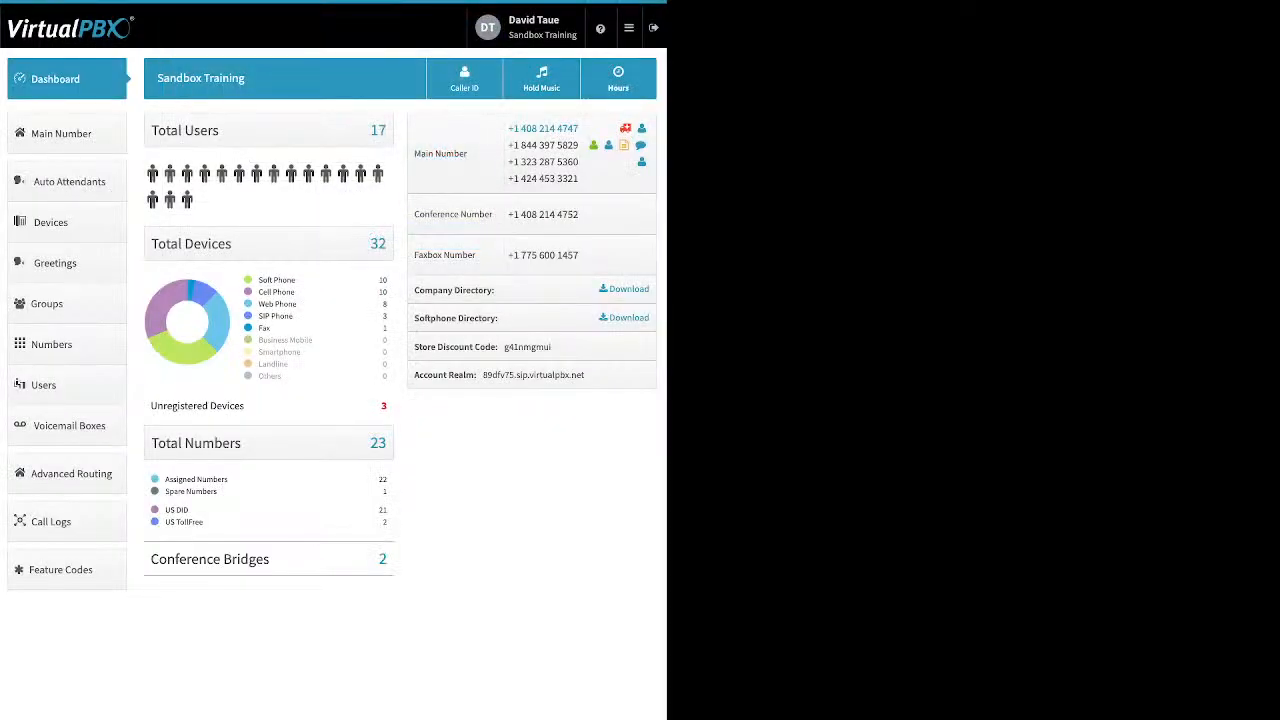
- Un-assign the fourth number from the Main Company Numbers, and check the list of spare numbers without adding any
{"action": "left_click", "coordinate": [66, 134]}
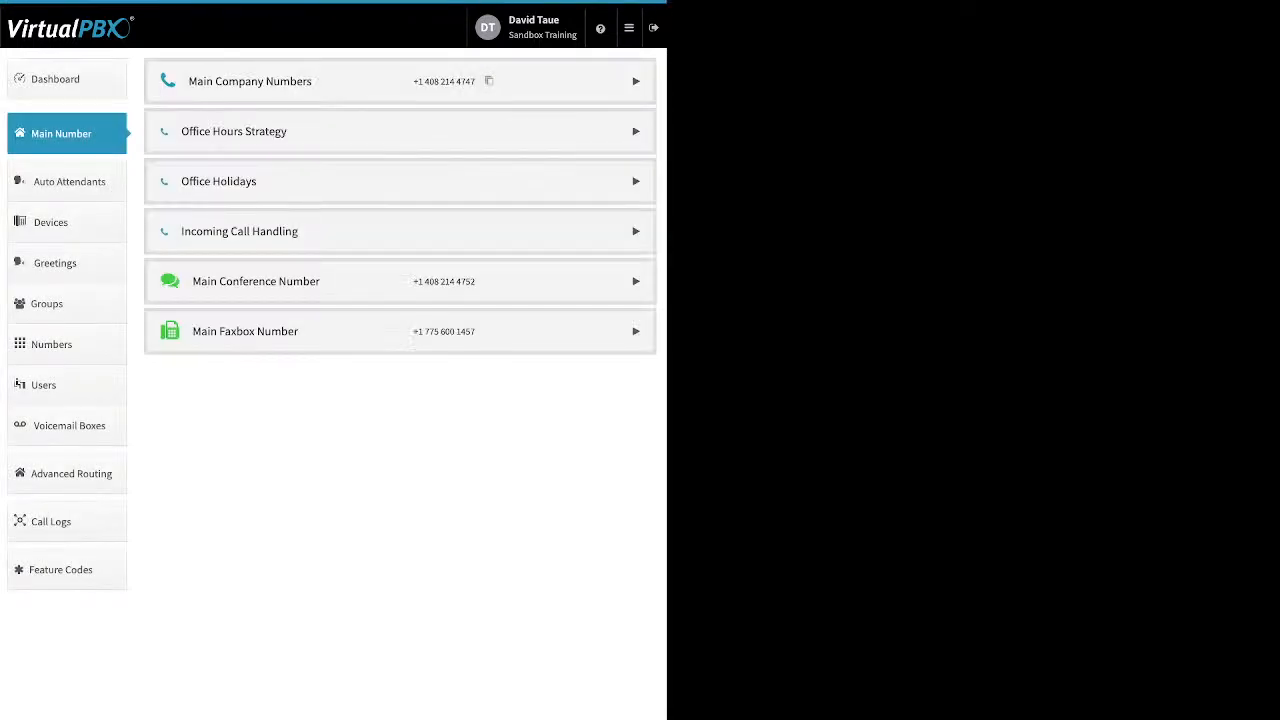
{"action": "left_click", "coordinate": [636, 81]}
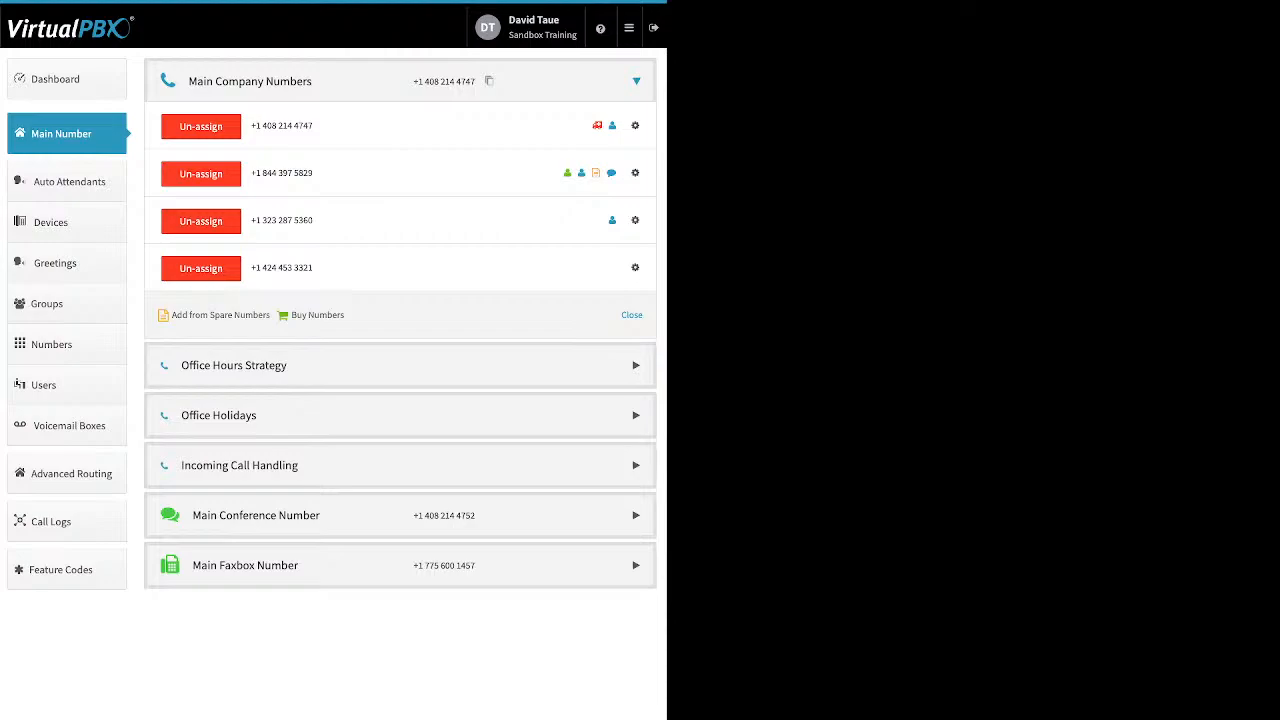
{"action": "left_click", "coordinate": [201, 268]}
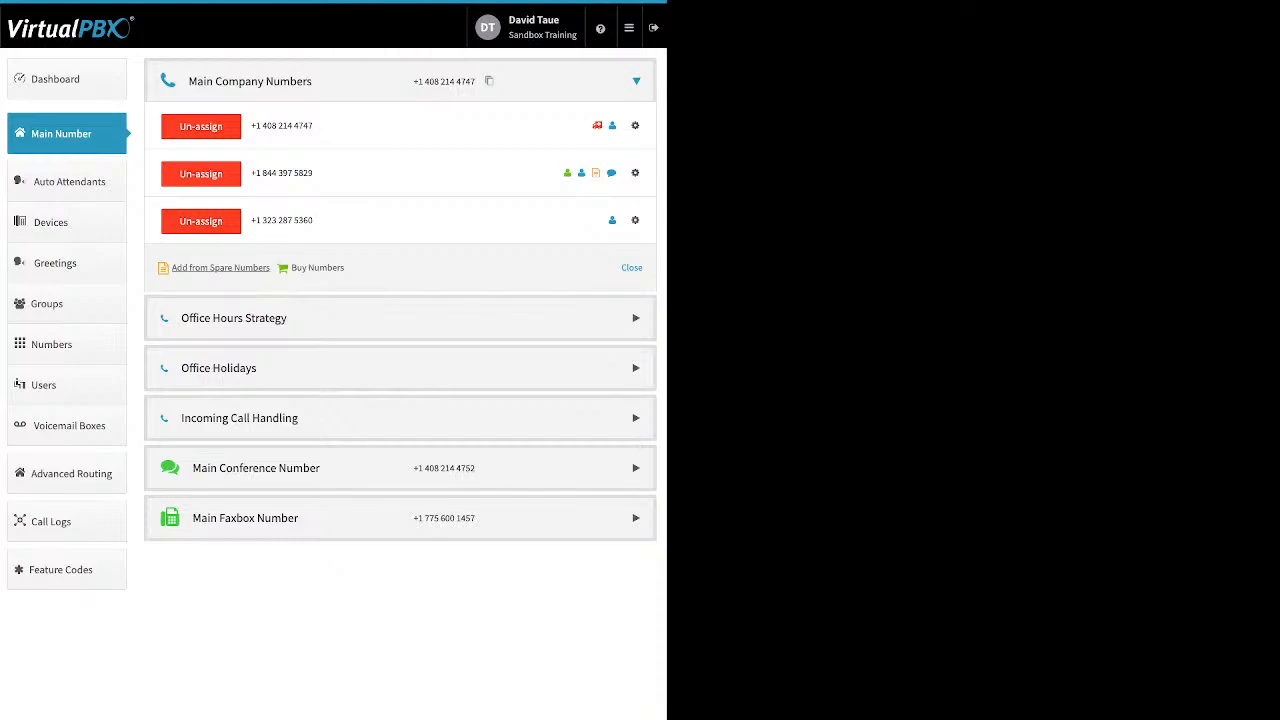
{"action": "left_click", "coordinate": [220, 267]}
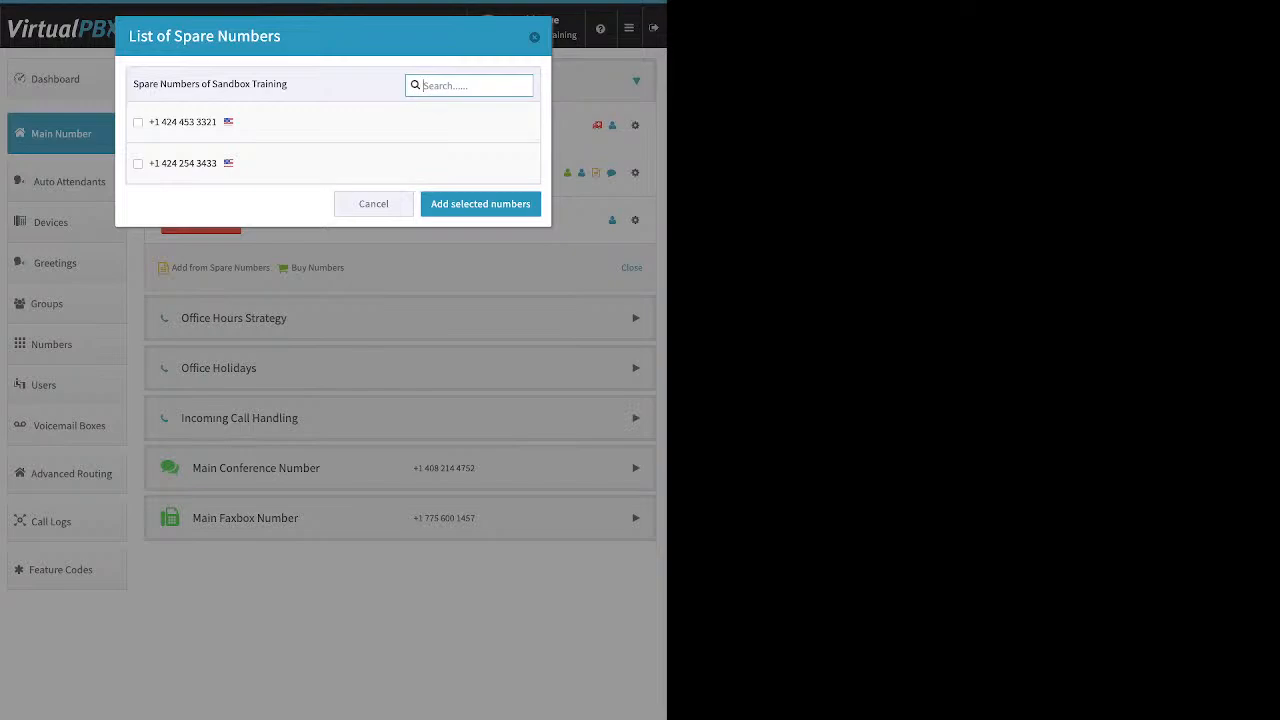
{"action": "left_click", "coordinate": [373, 204]}
- Search the toll-free numbers available for purchase with the 86* prefix
{"action": "left_click", "coordinate": [317, 268]}
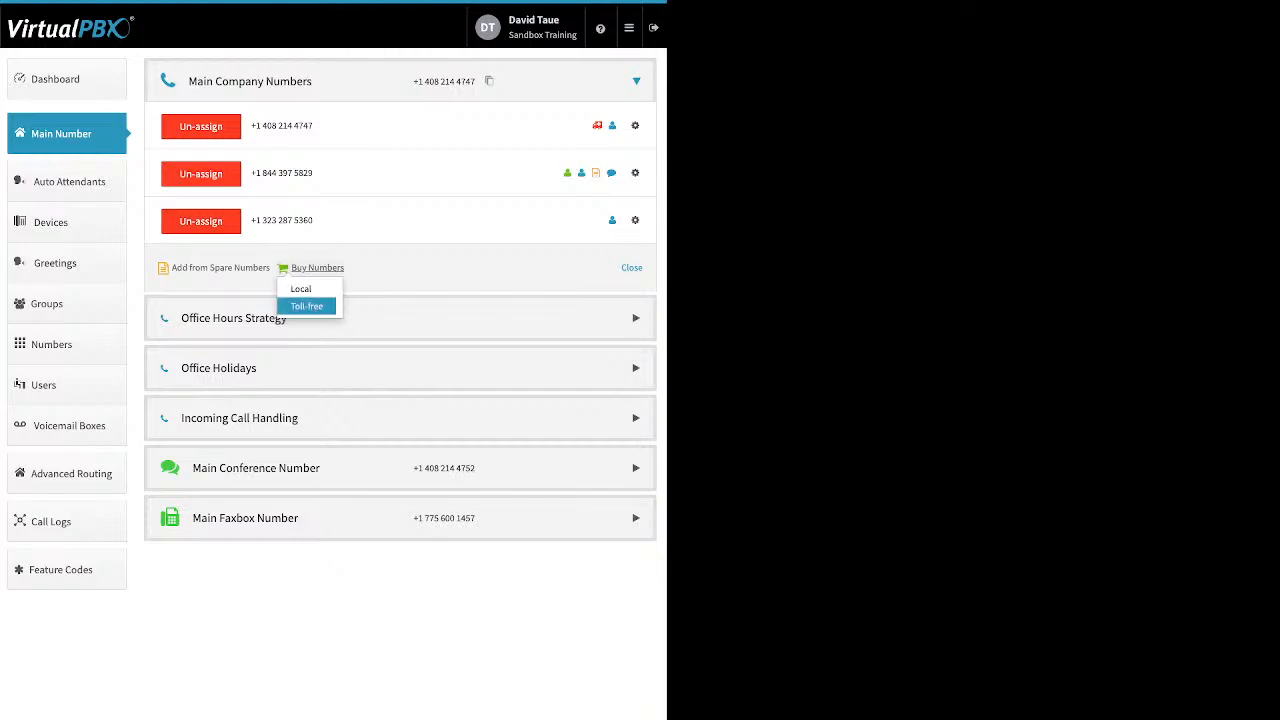
{"action": "left_click", "coordinate": [306, 306]}
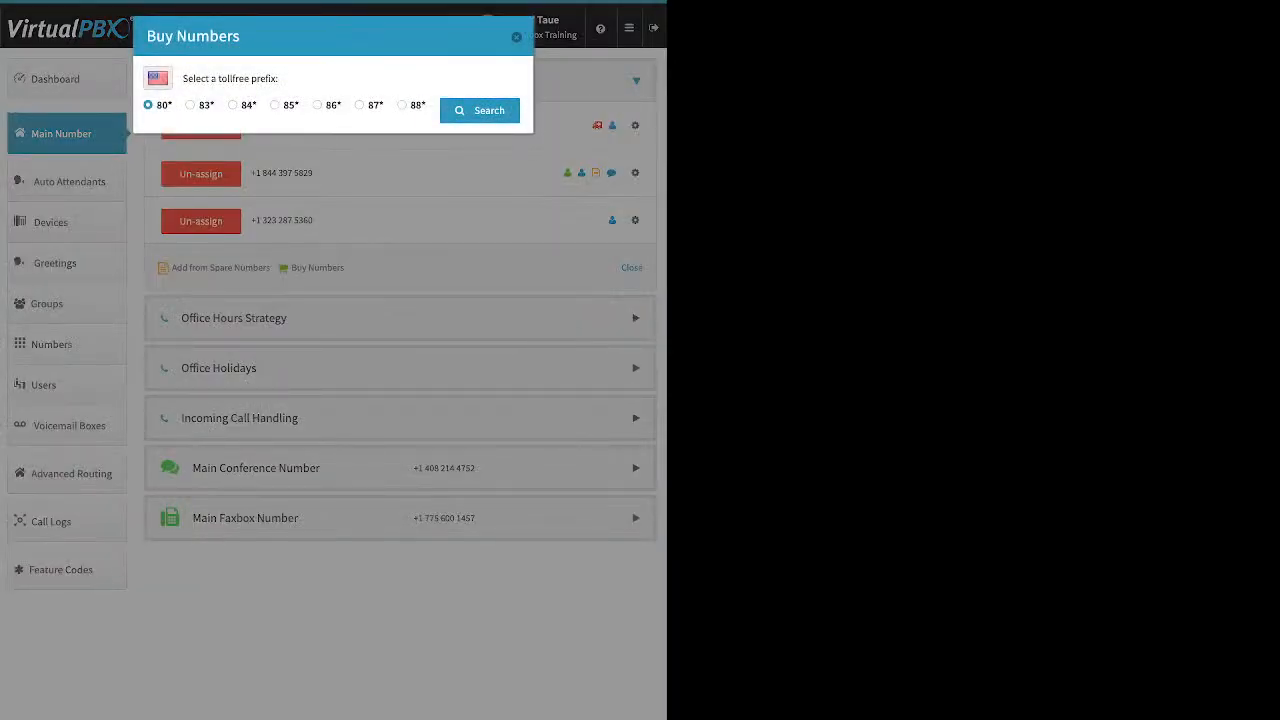
{"action": "left_click", "coordinate": [317, 105]}
{"action": "left_click", "coordinate": [480, 111]}
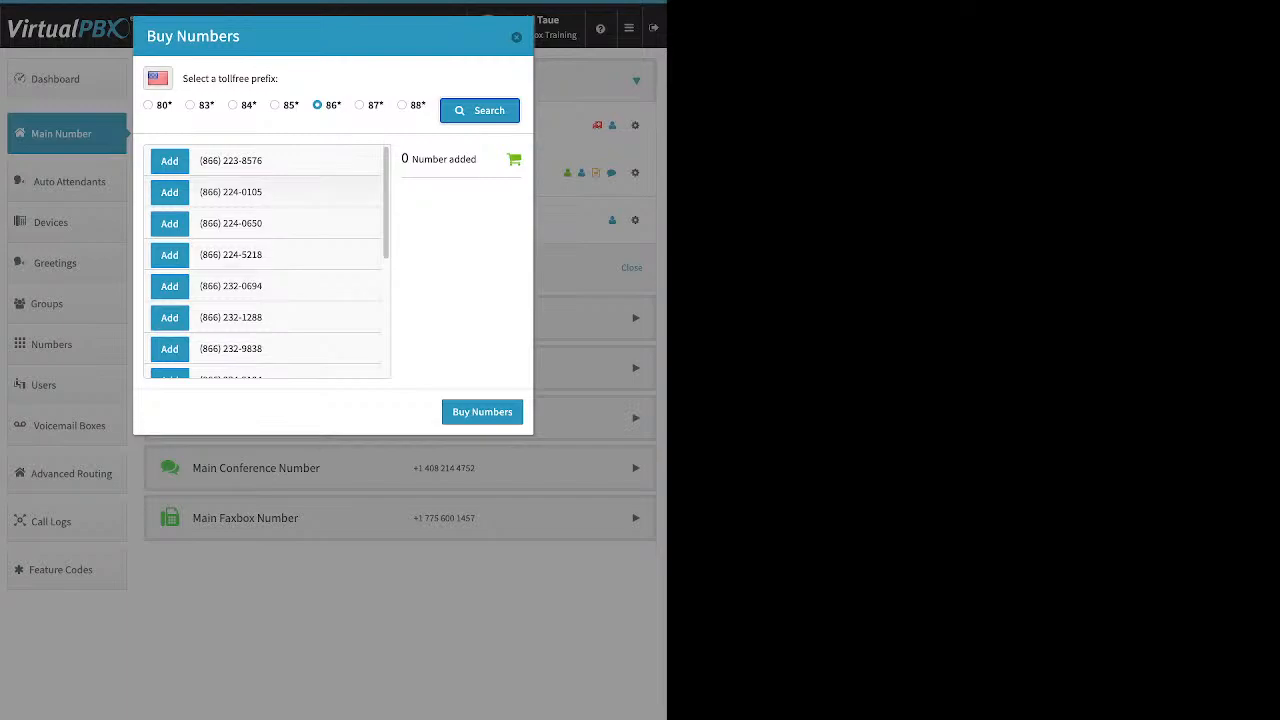
- Add one 866 toll-free number from further down the search results and buy it for the main company numbers
{"action": "scroll", "coordinate": [267, 261], "scroll_direction": "down", "scroll_amount": 5}
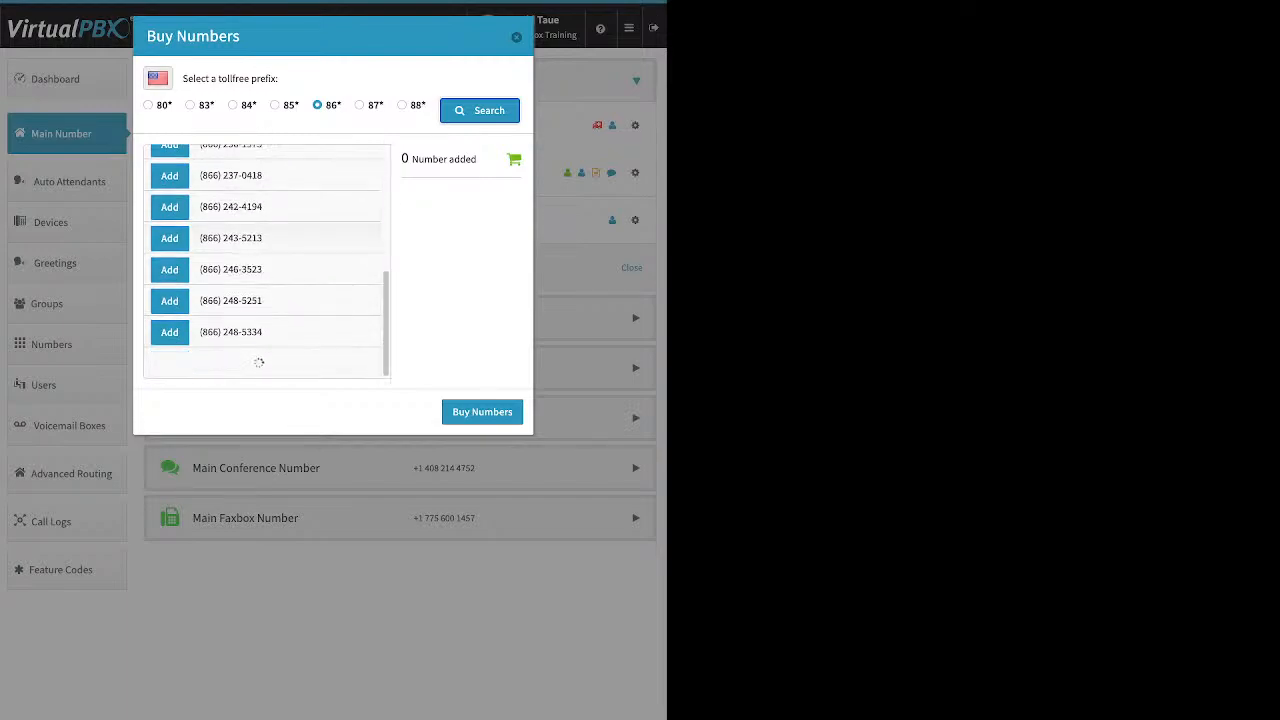
{"action": "scroll", "coordinate": [267, 261], "scroll_direction": "down", "scroll_amount": 5}
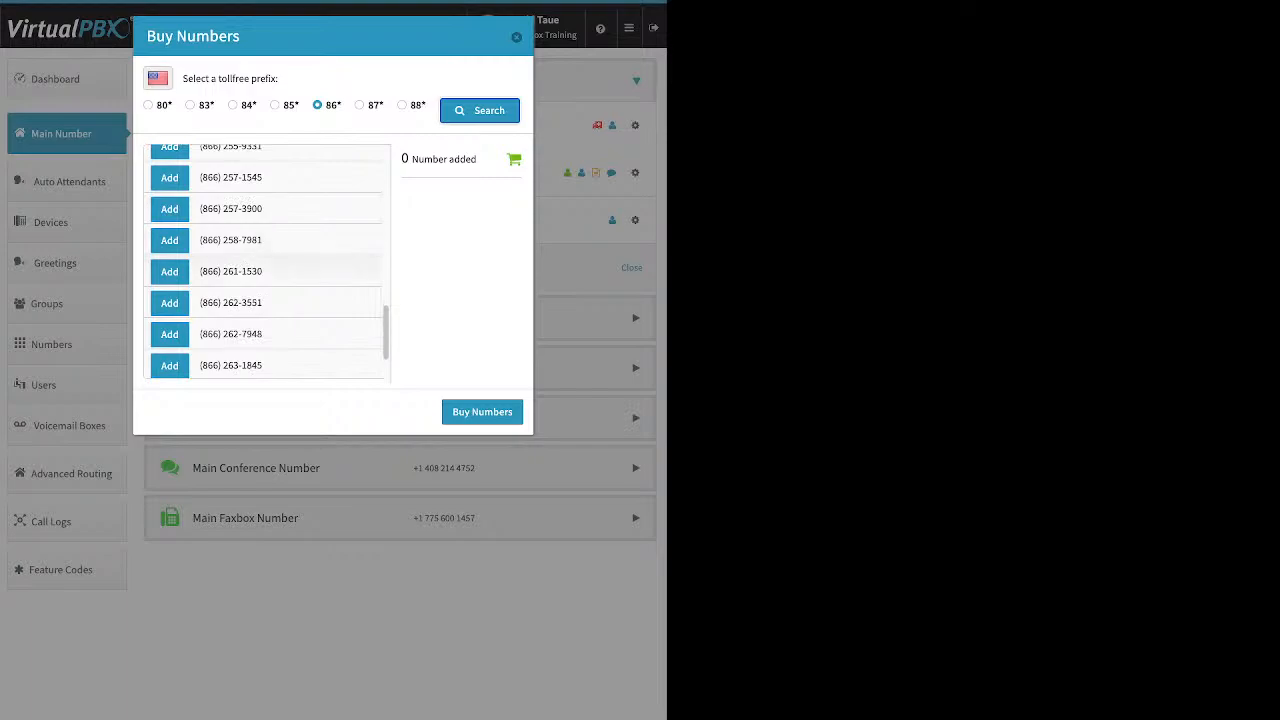
{"action": "left_click", "coordinate": [169, 271]}
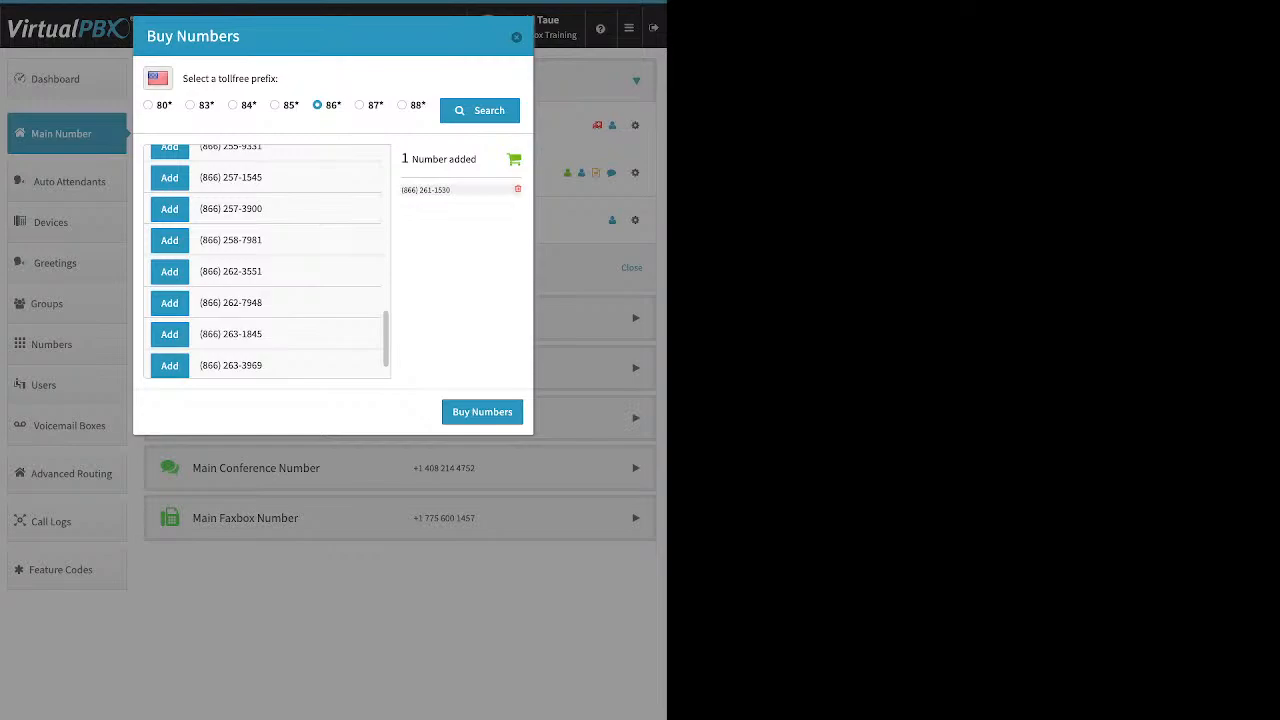
{"action": "left_click", "coordinate": [482, 412]}
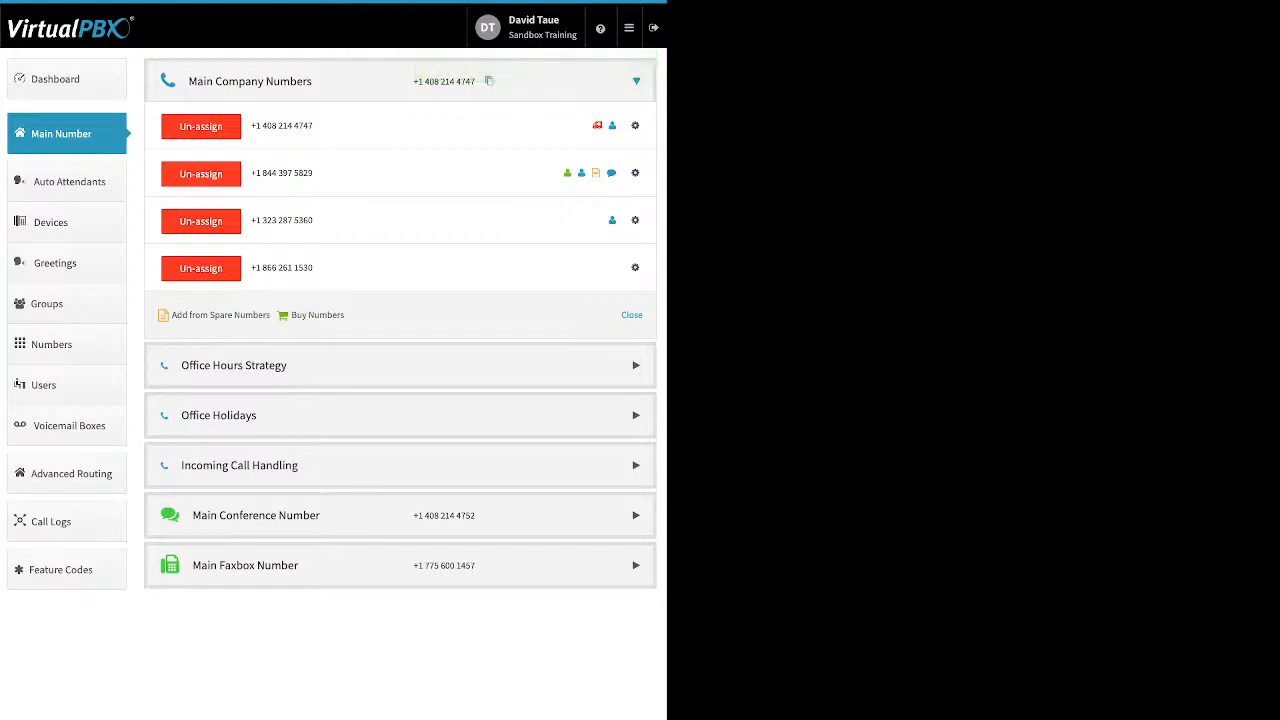
- Search for local United States numbers to buy with area code 310
{"action": "left_click", "coordinate": [317, 315]}
{"action": "left_click", "coordinate": [301, 336]}
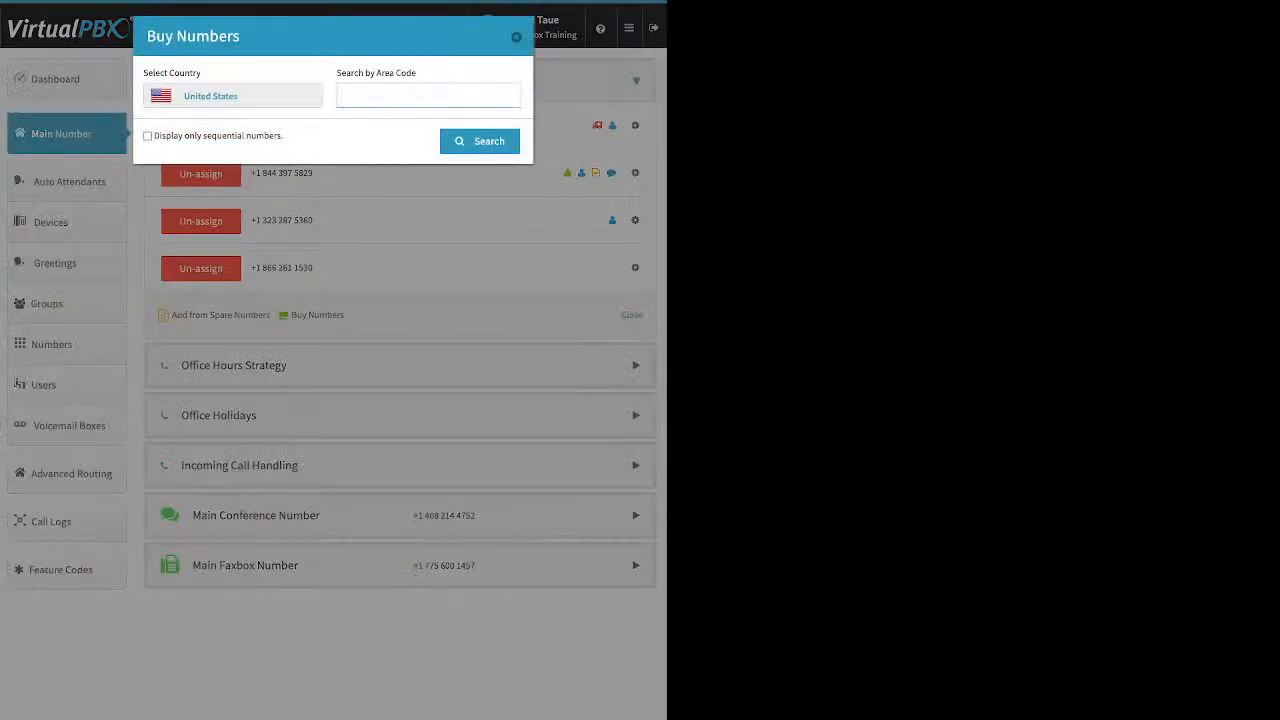
{"action": "type", "text": "310"}
{"action": "key", "text": "Return"}
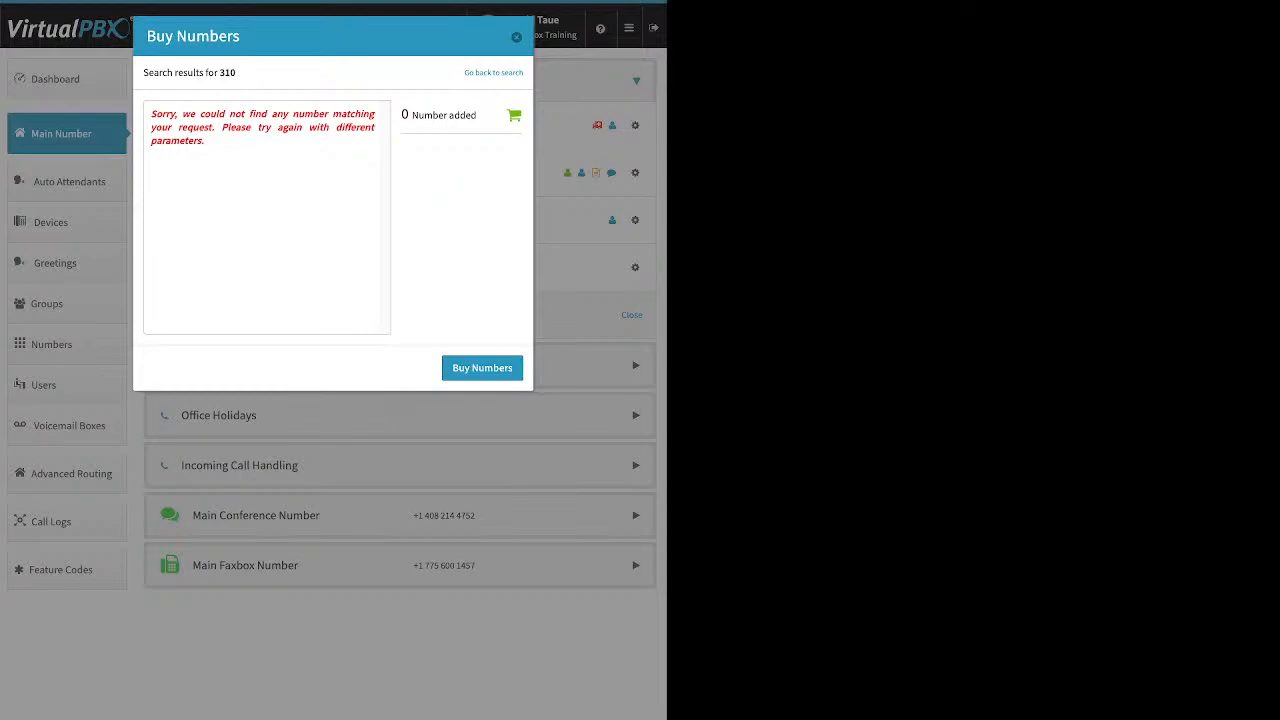
- Search for local numbers with area code 323 and buy the fourth number listed
{"action": "left_click", "coordinate": [493, 73]}
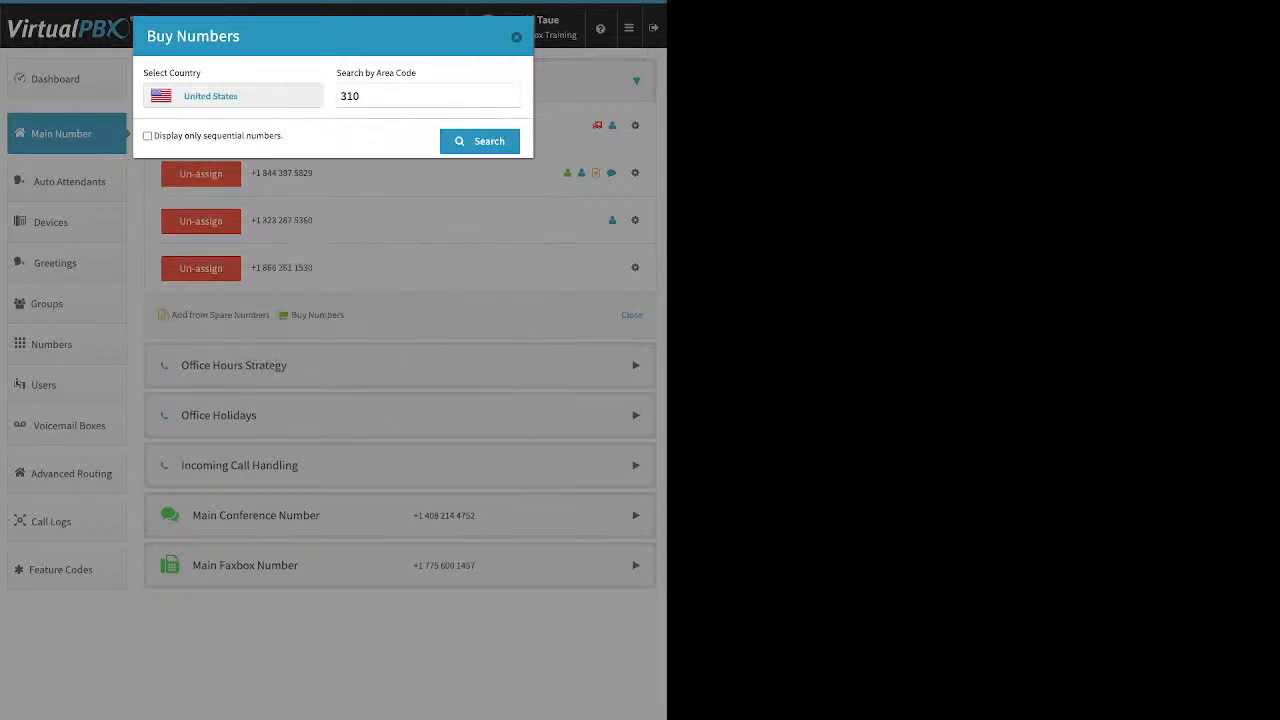
{"action": "left_click", "coordinate": [380, 96]}
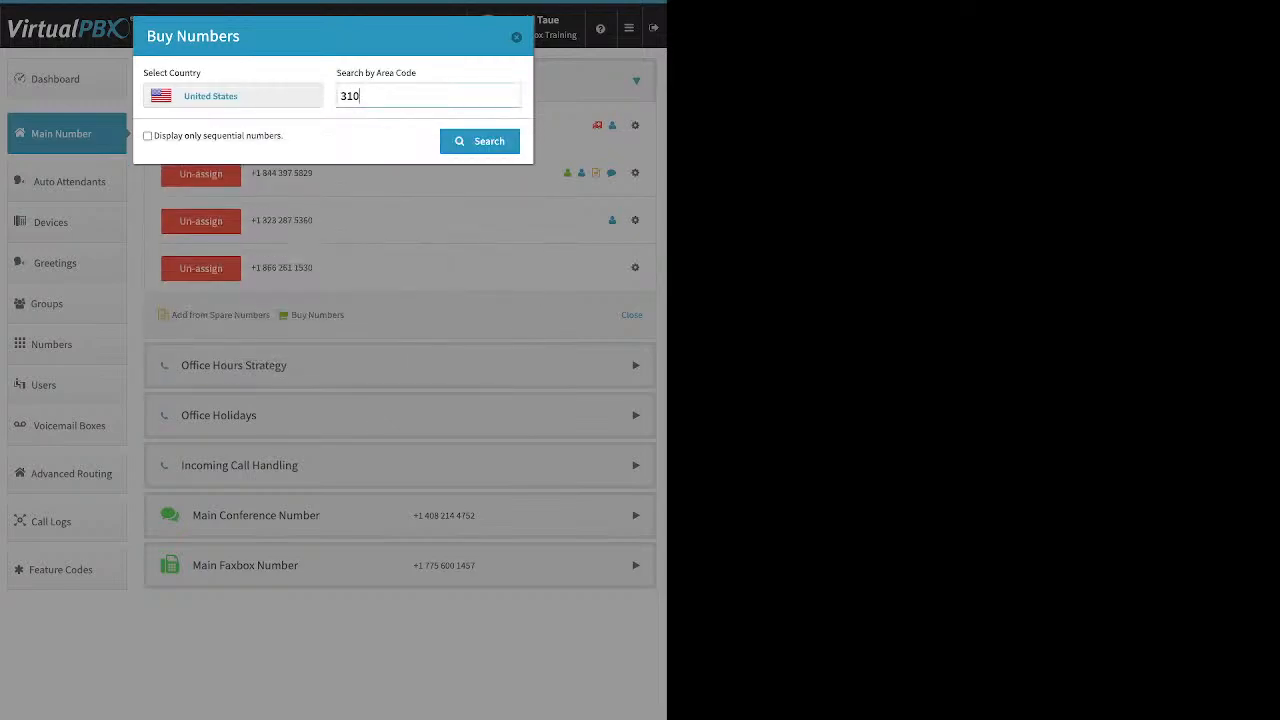
{"action": "key", "text": "BackSpace"}
{"action": "key", "text": "BackSpace"}
{"action": "key", "text": "BackSpace"}
{"action": "type", "text": "323"}
{"action": "key", "text": "Return"}
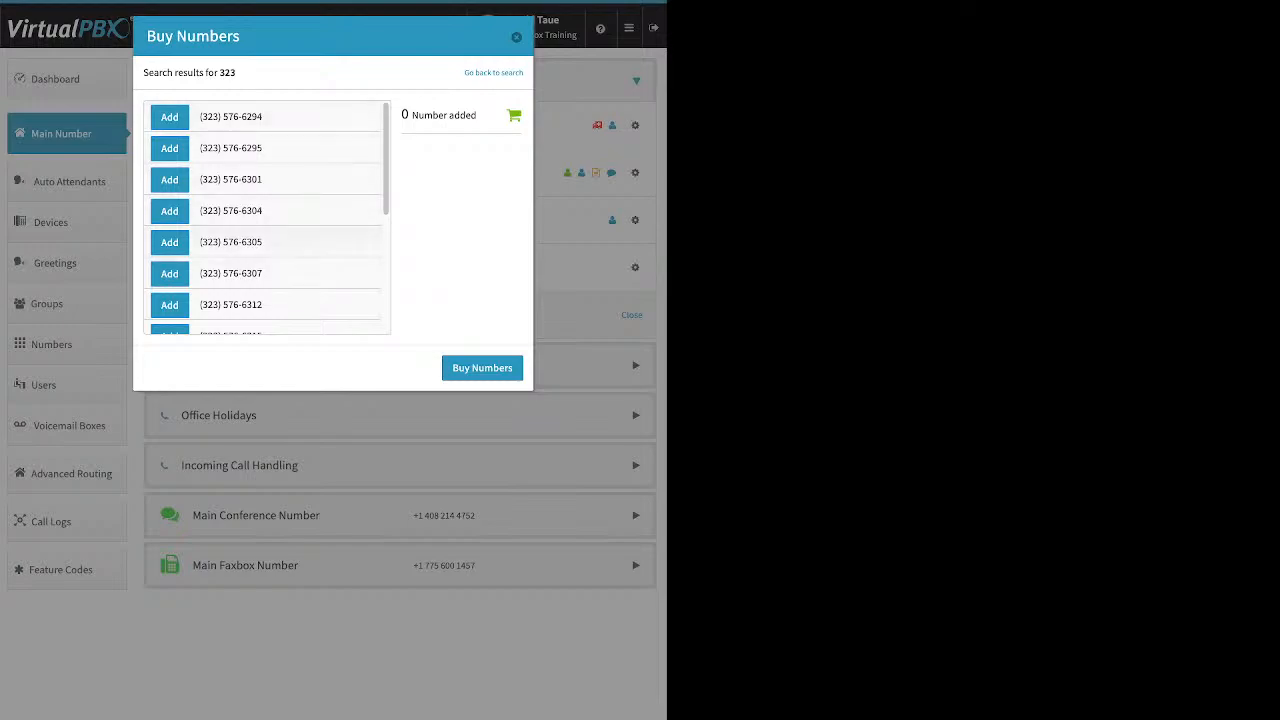
{"action": "left_click", "coordinate": [169, 210]}
{"action": "left_click", "coordinate": [482, 367]}
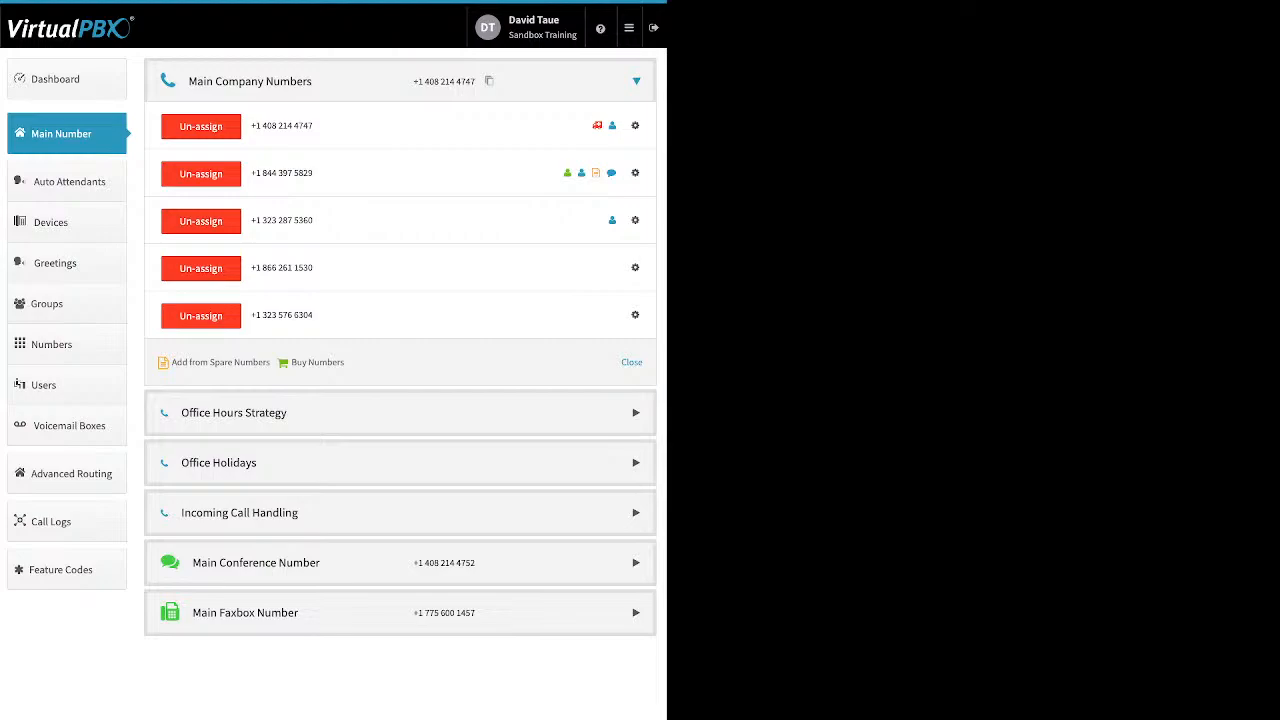
- Review the Caller ID name settings of the newly bought 323 number, try switching on the inbound name, and cancel without saving
{"action": "left_click", "coordinate": [635, 315]}
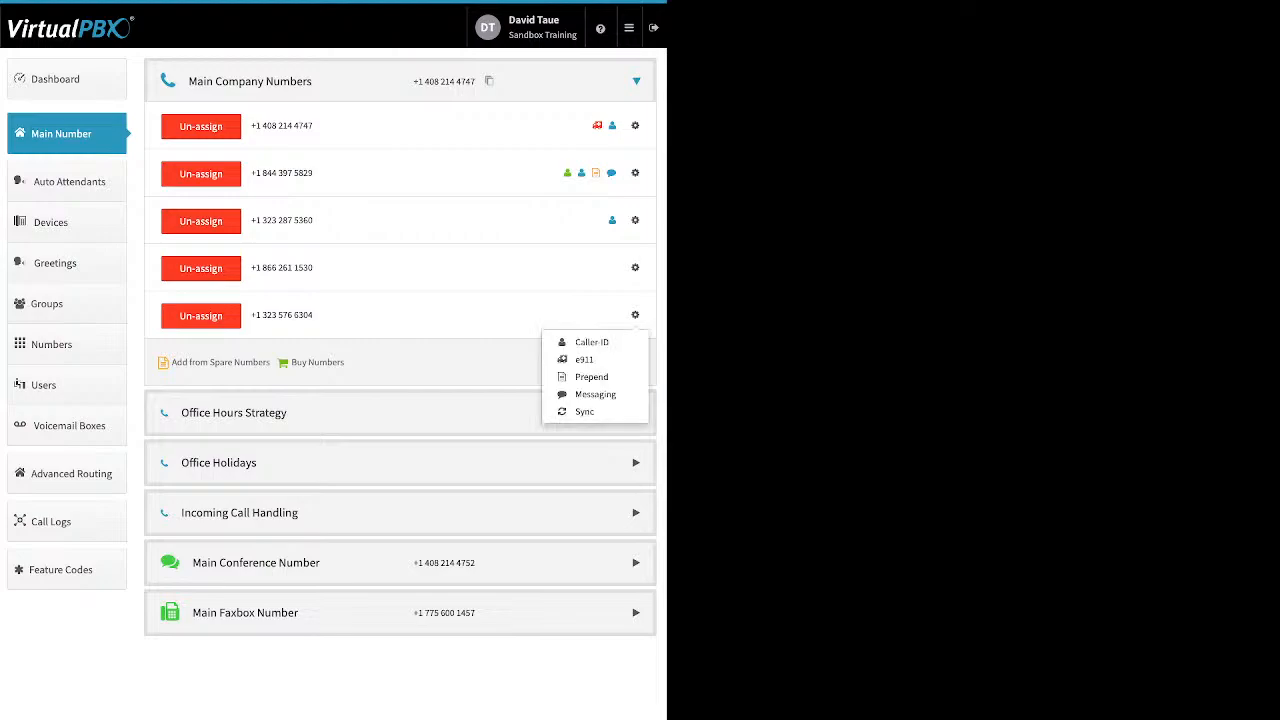
{"action": "left_click", "coordinate": [591, 342]}
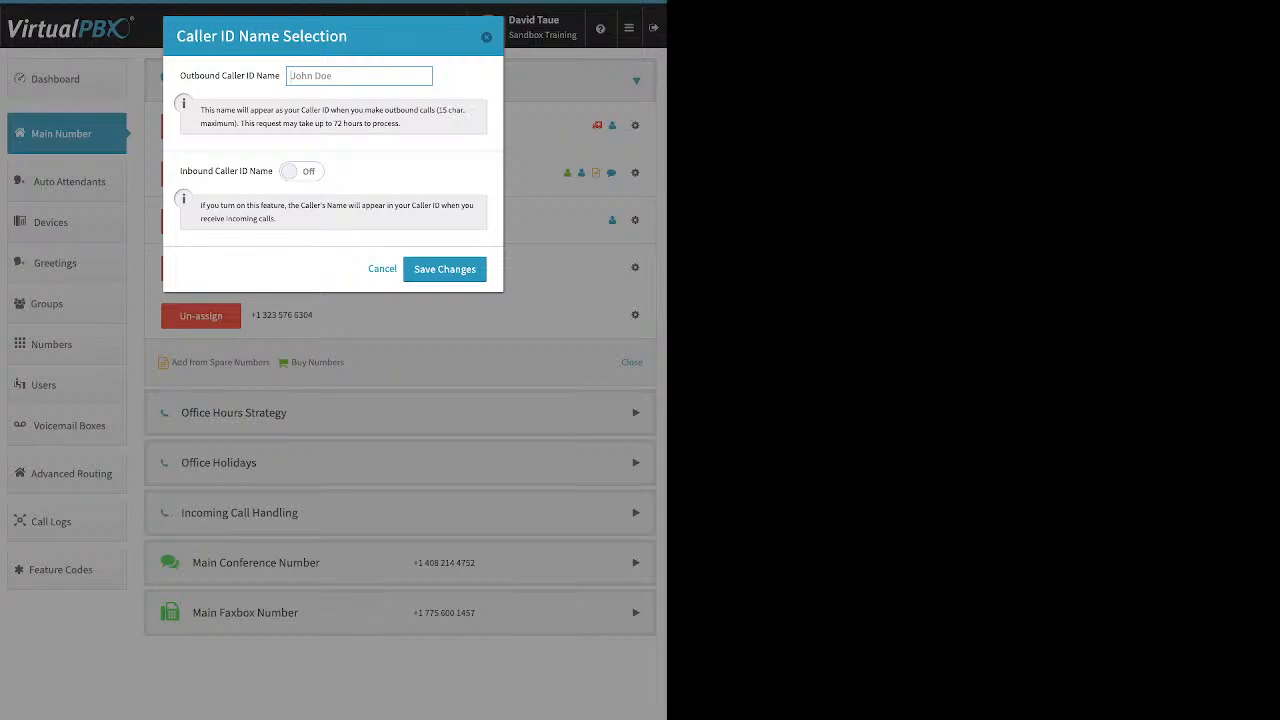
{"action": "left_click", "coordinate": [302, 171]}
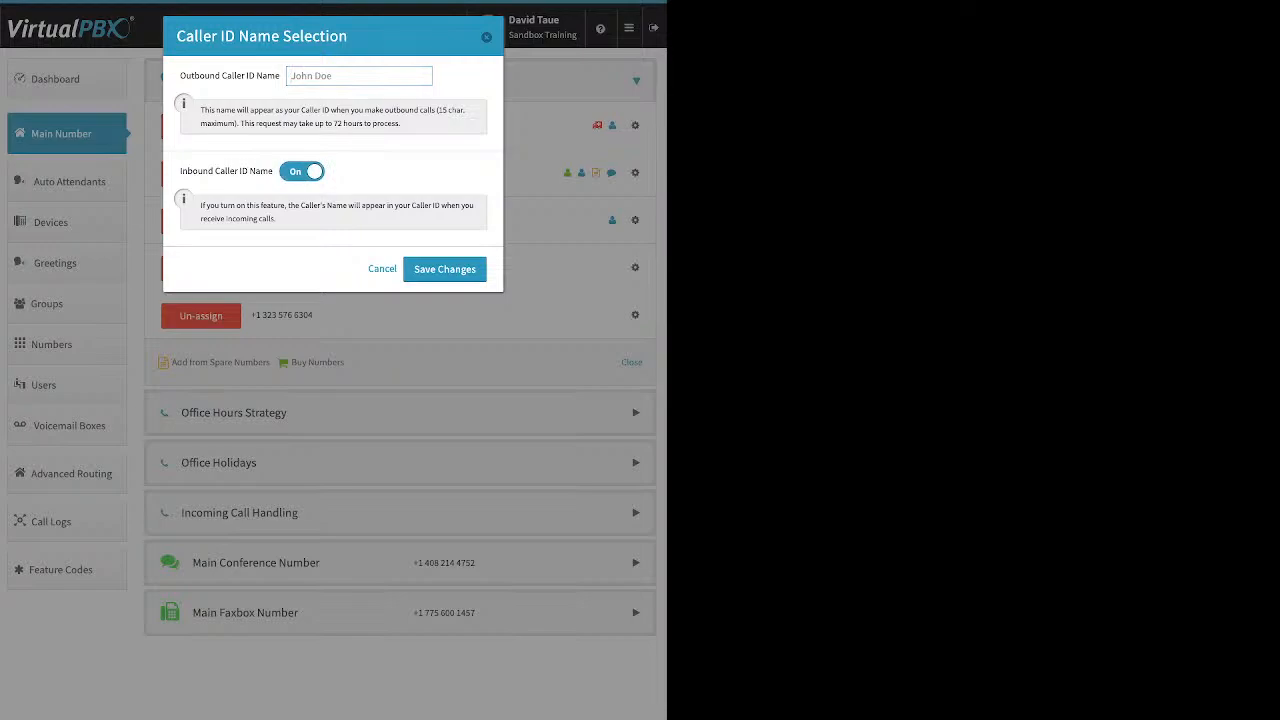
{"action": "left_click", "coordinate": [382, 269]}
- Review the e911 location form of the newly bought 323 number, and close it without entering an address
{"action": "left_click", "coordinate": [634, 314]}
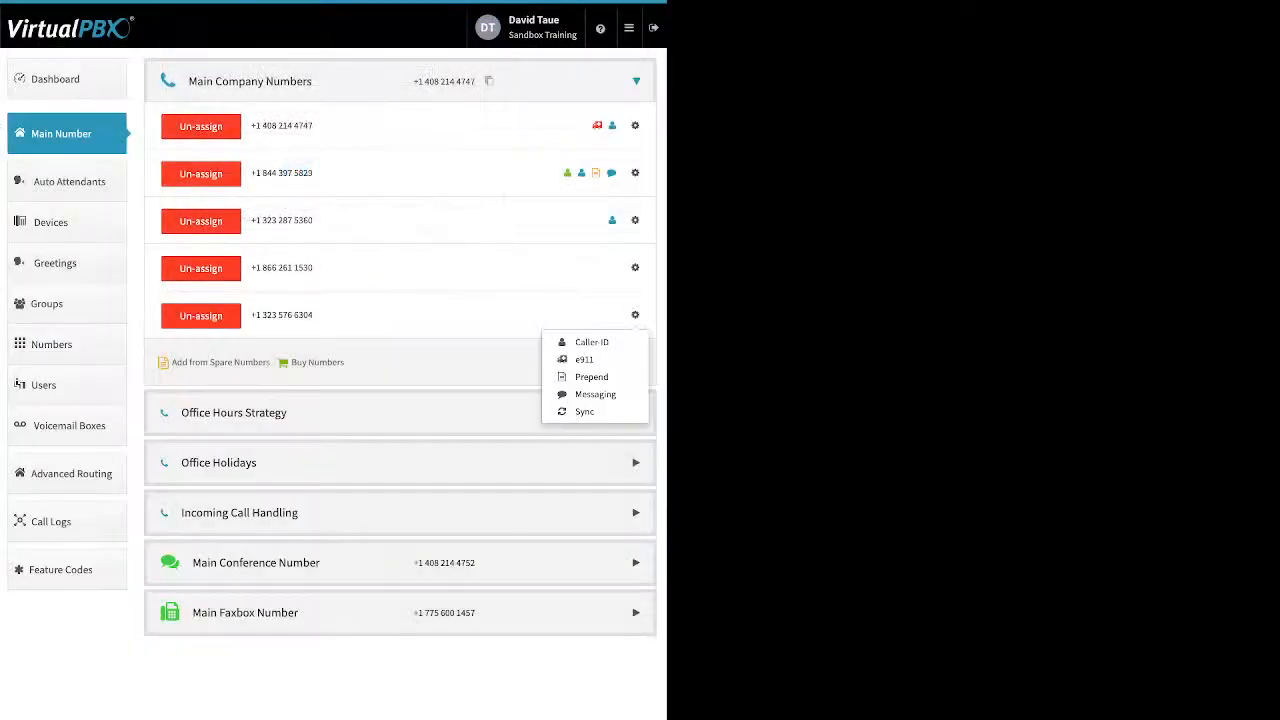
{"action": "left_click", "coordinate": [588, 357]}
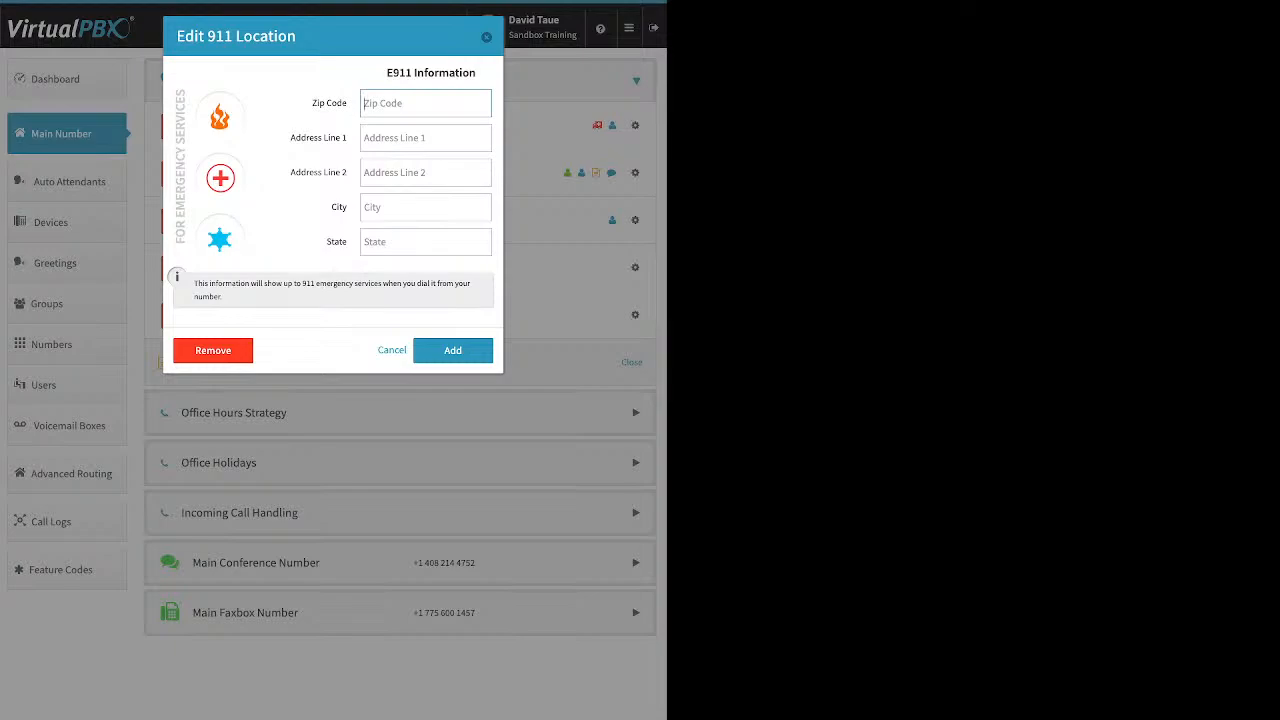
{"action": "key", "text": "Escape"}
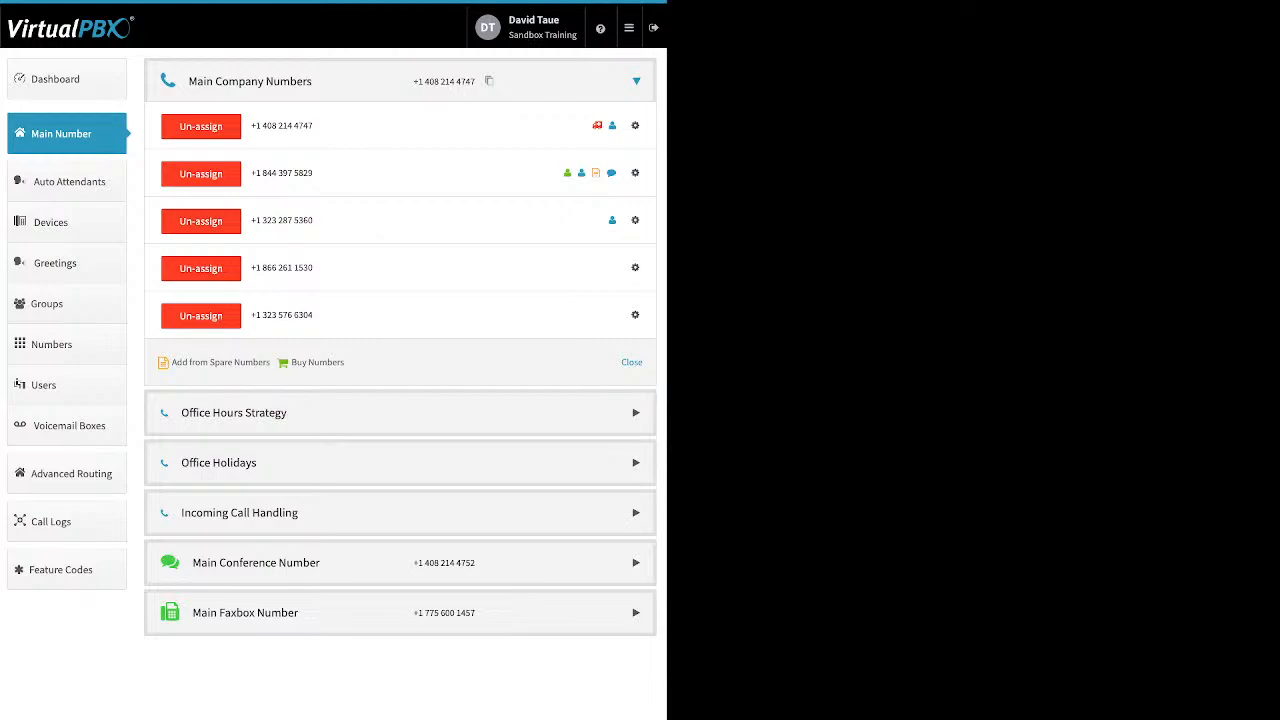
- Set the prepend text of the newly bought 323 number to "Promo" and save the change
{"action": "left_click", "coordinate": [635, 315]}
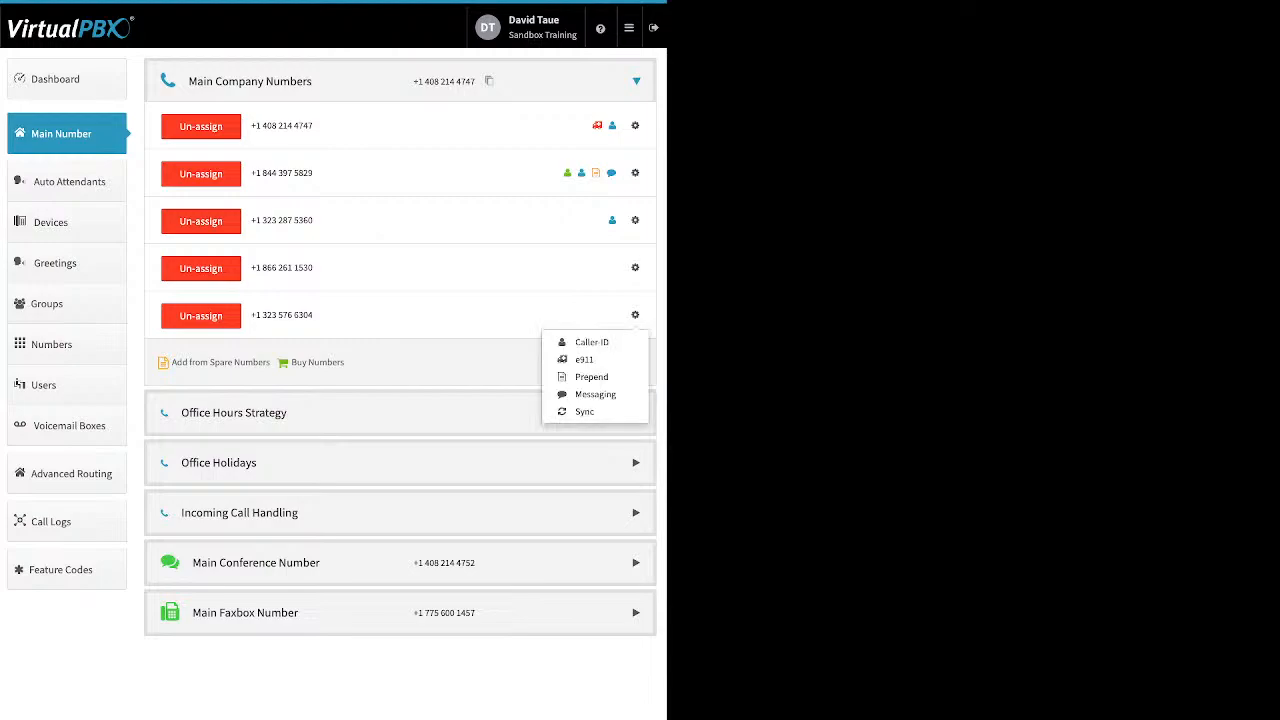
{"action": "left_click", "coordinate": [592, 377]}
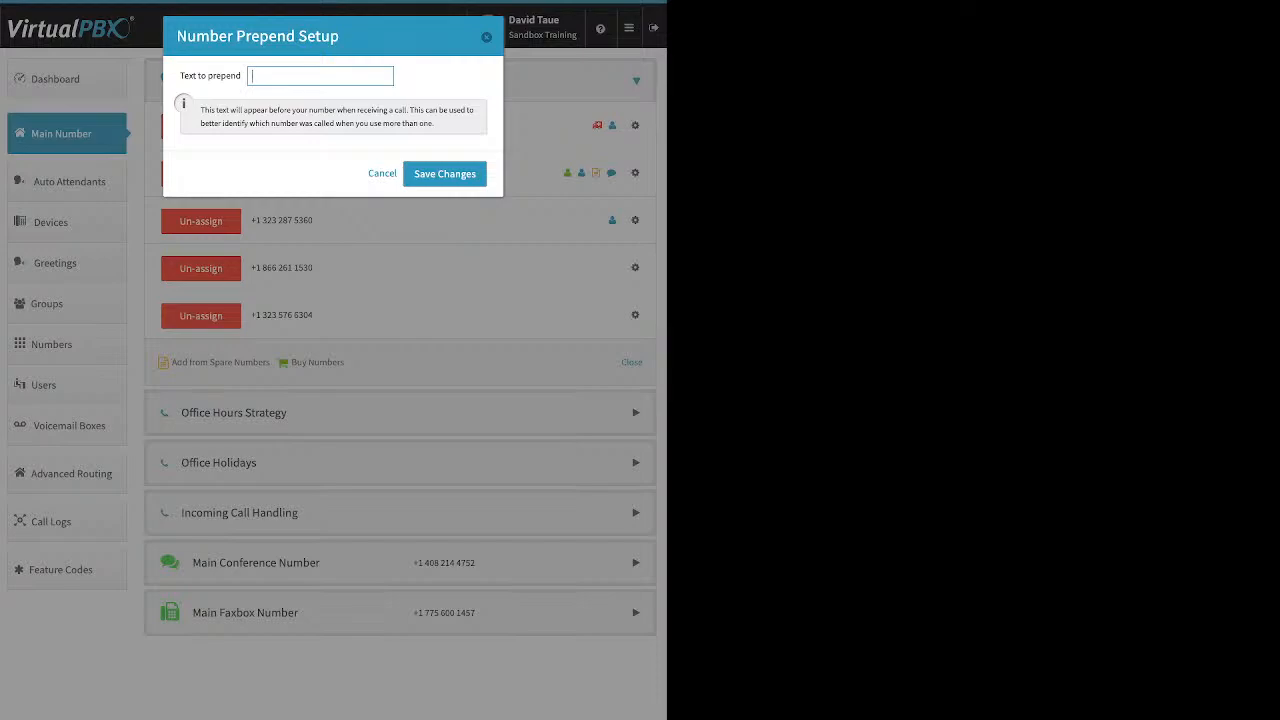
{"action": "type", "text": "Po"}
{"action": "key", "text": "BackSpace"}
{"action": "type", "text": "romo"}
{"action": "left_click", "coordinate": [445, 174]}
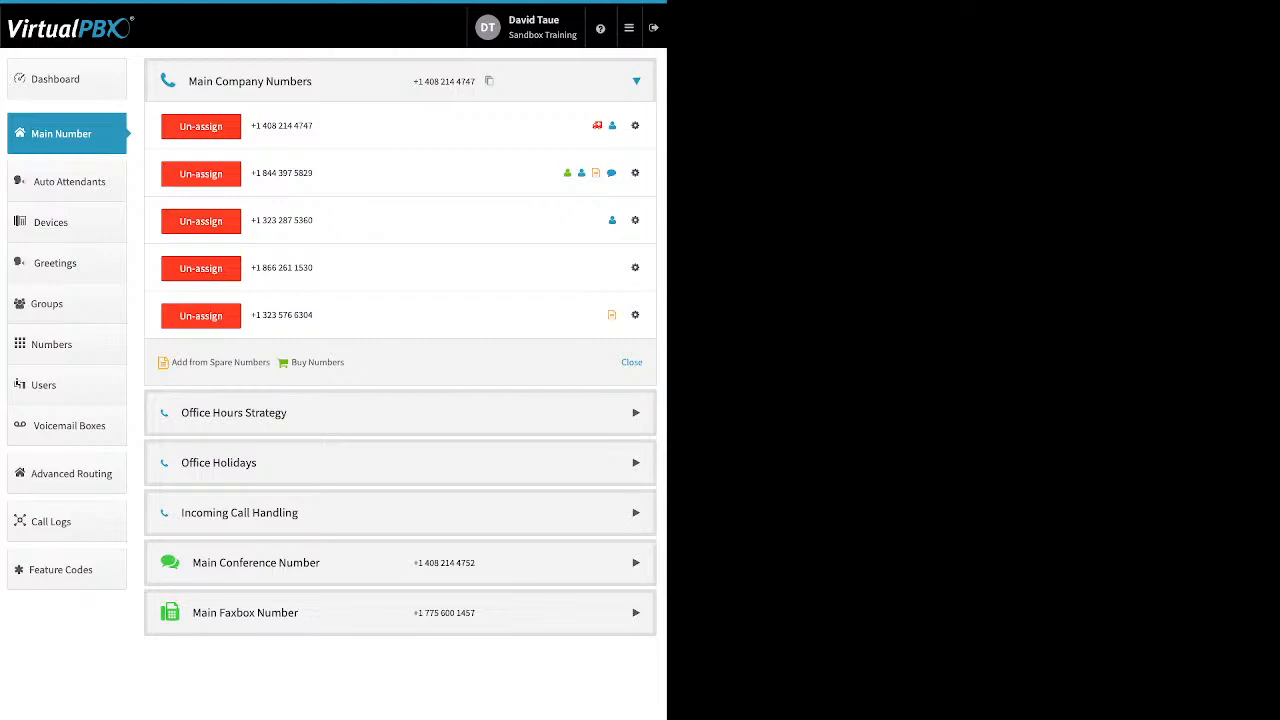
- Un-assign the newly bought 323 and 866 numbers from the Main Company Numbers
{"action": "left_click", "coordinate": [201, 316]}
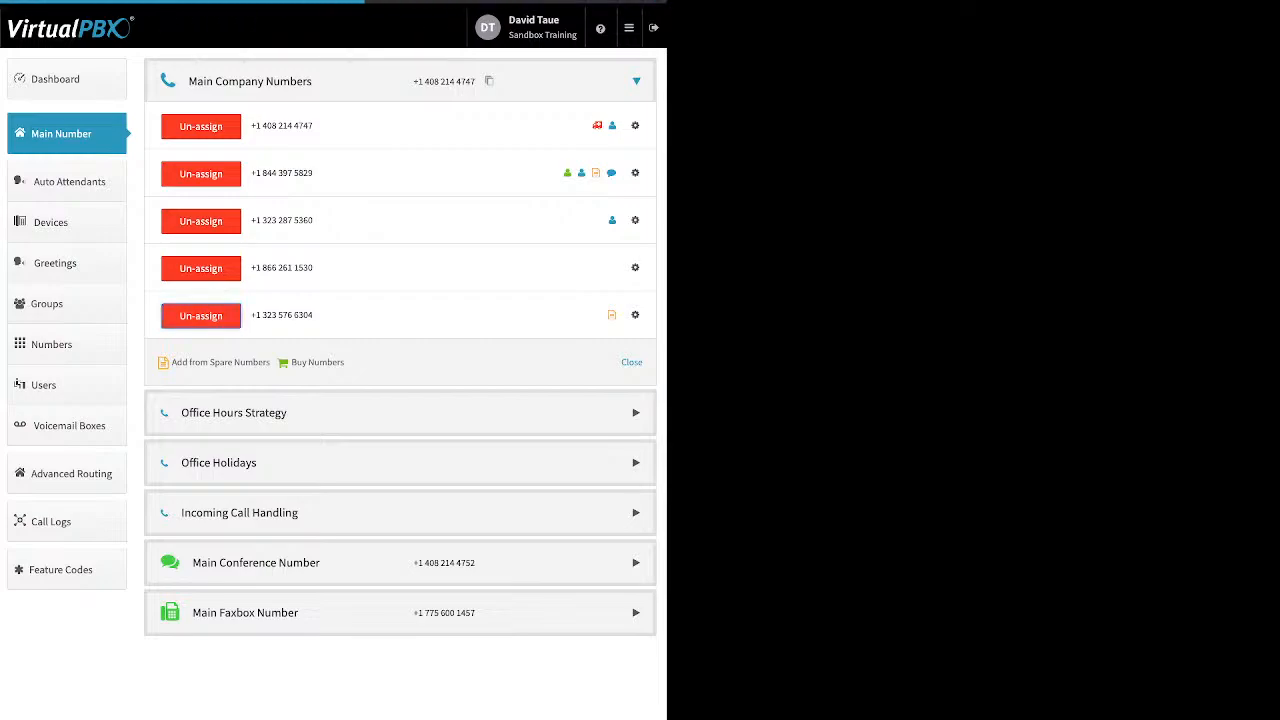
{"action": "left_click", "coordinate": [201, 268]}
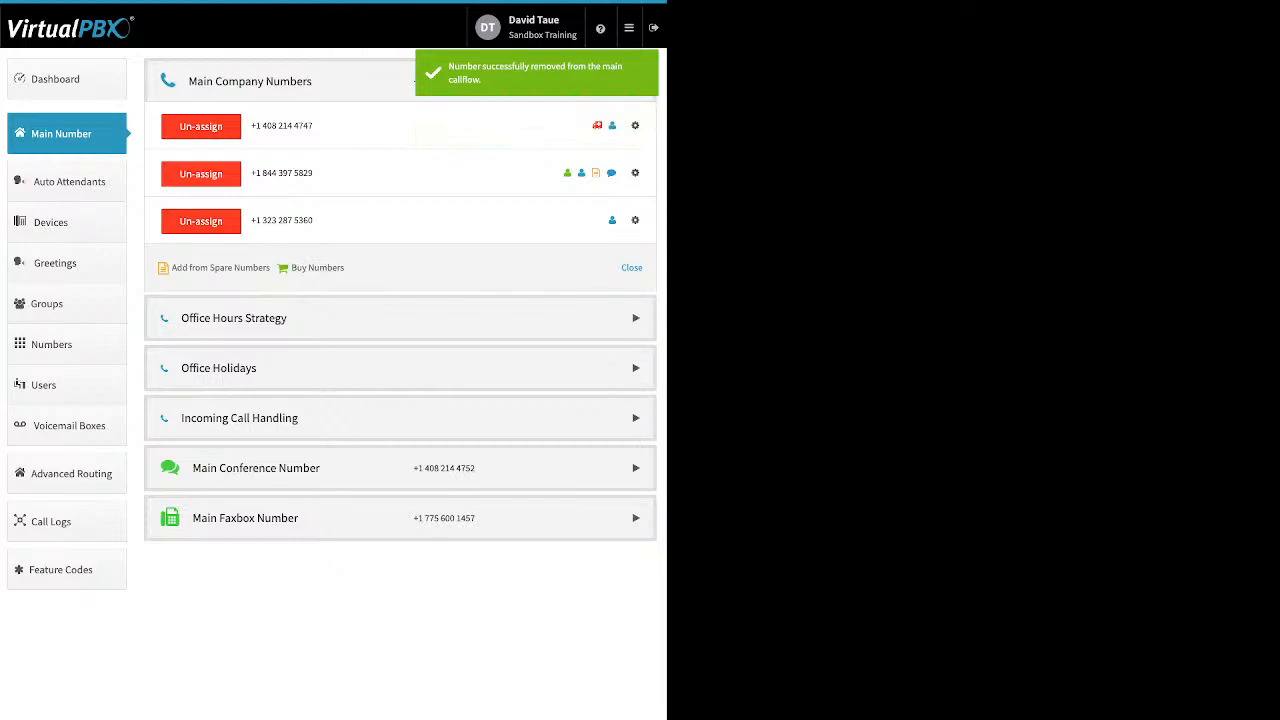
- Switch the Office Hours Strategy to Custom Office Hours, and check Monday's opening and closing time choices without changing them
{"action": "left_click", "coordinate": [234, 318]}
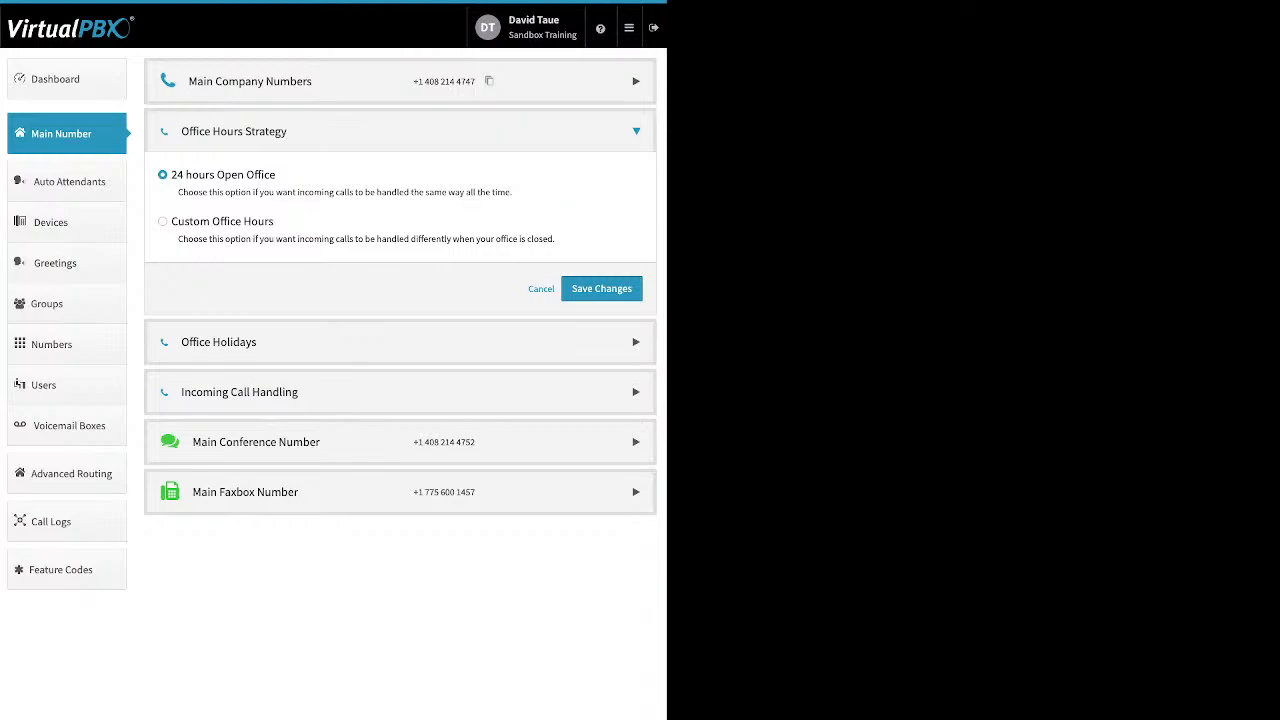
{"action": "left_click", "coordinate": [163, 221]}
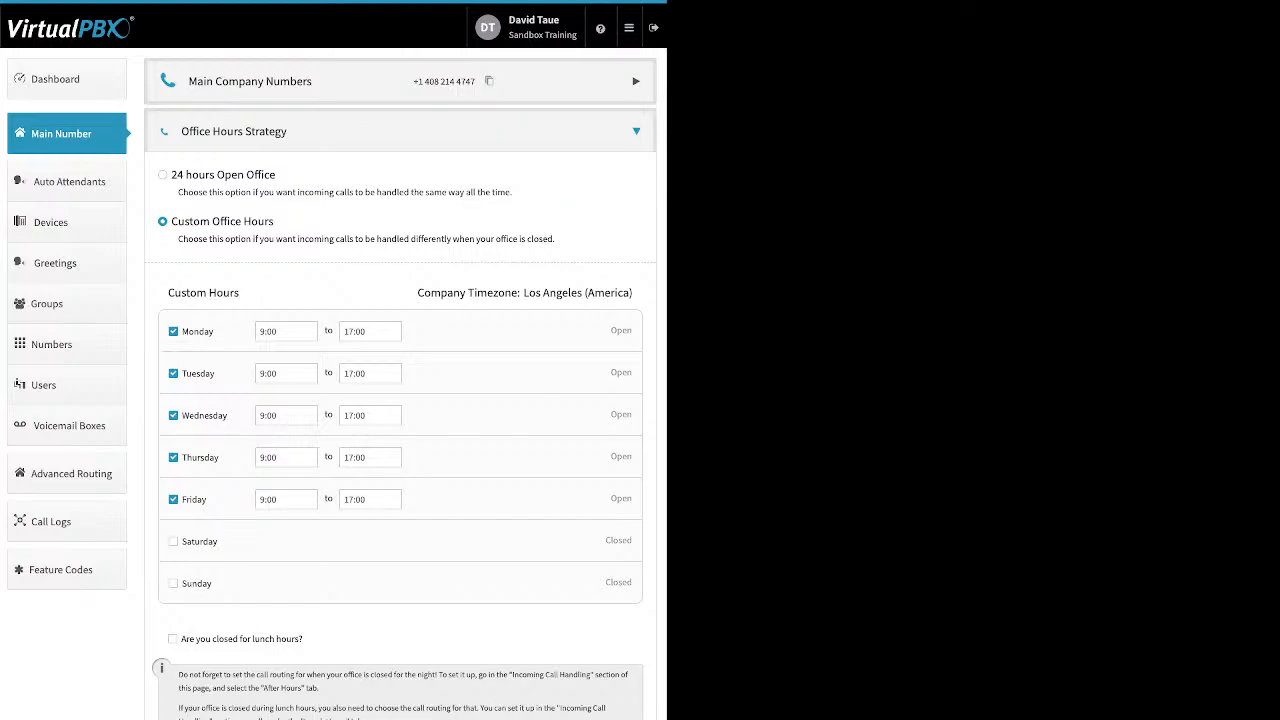
{"action": "left_click", "coordinate": [286, 331]}
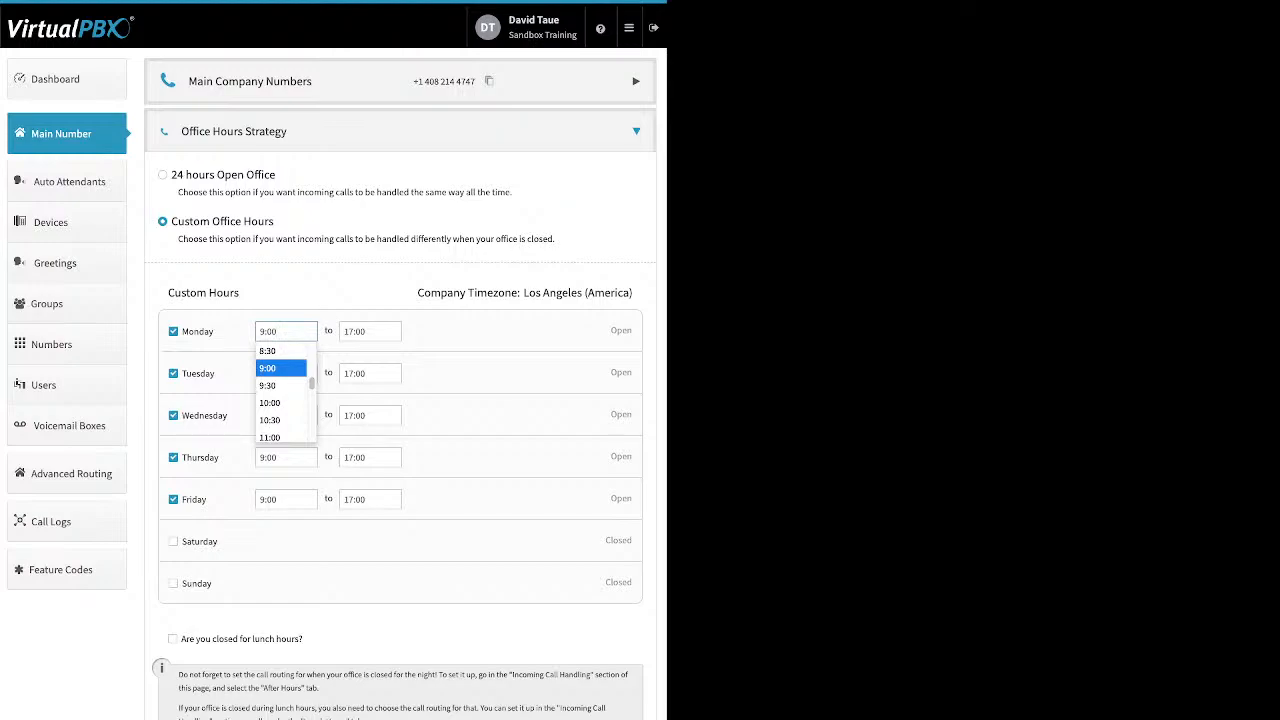
{"action": "left_click", "coordinate": [370, 331]}
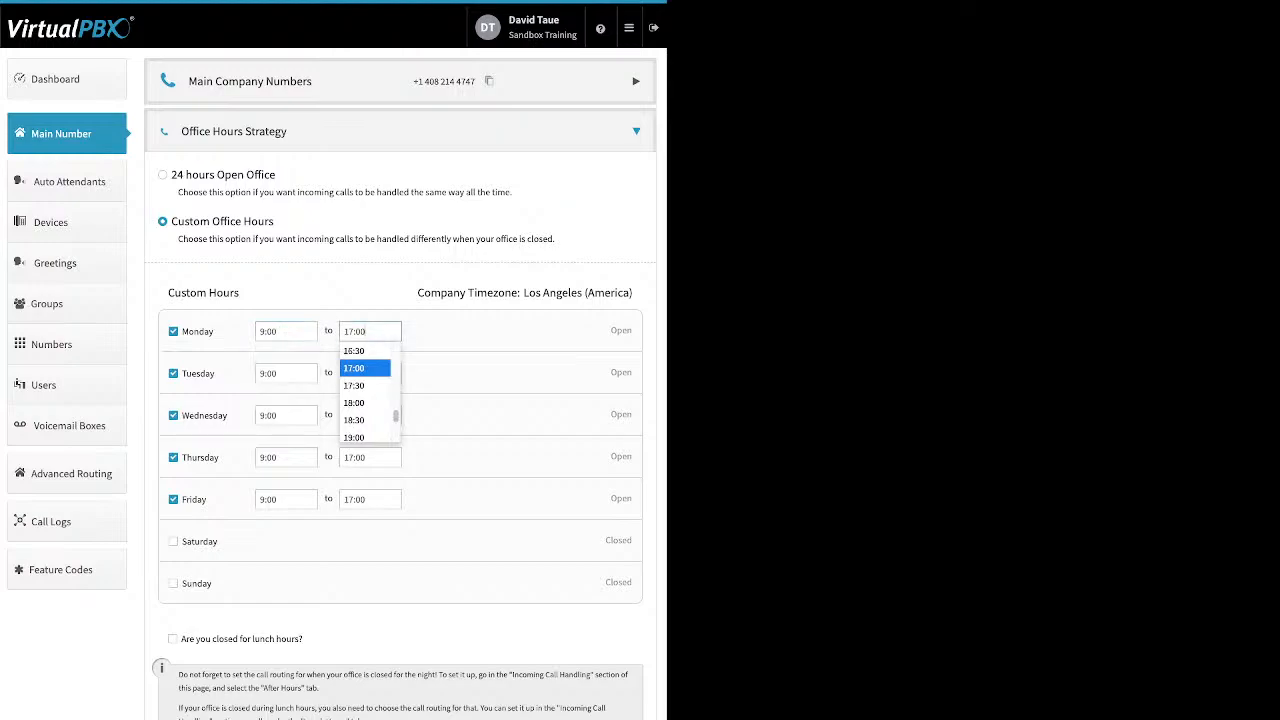
{"action": "key", "text": "Escape"}
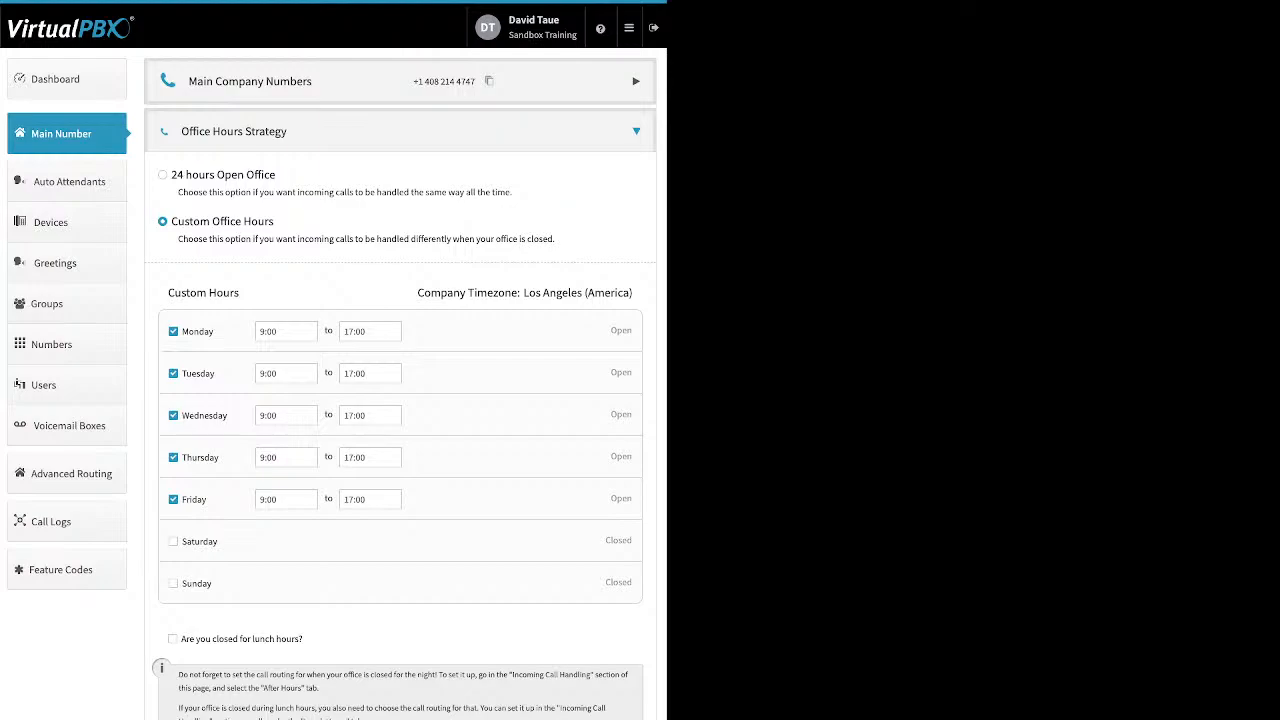
- Mark the office as closed for lunch hours and set the lunch closure's start time to 11:00
{"action": "left_click", "coordinate": [172, 639]}
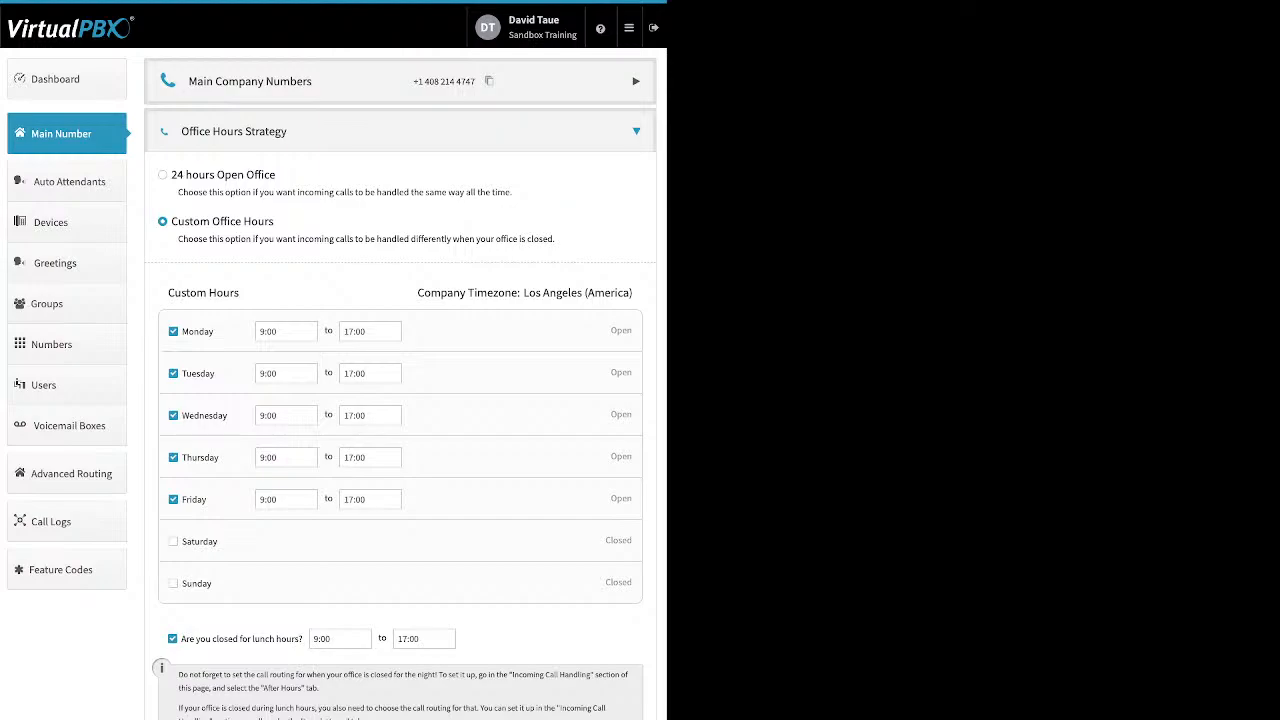
{"action": "left_click", "coordinate": [340, 639]}
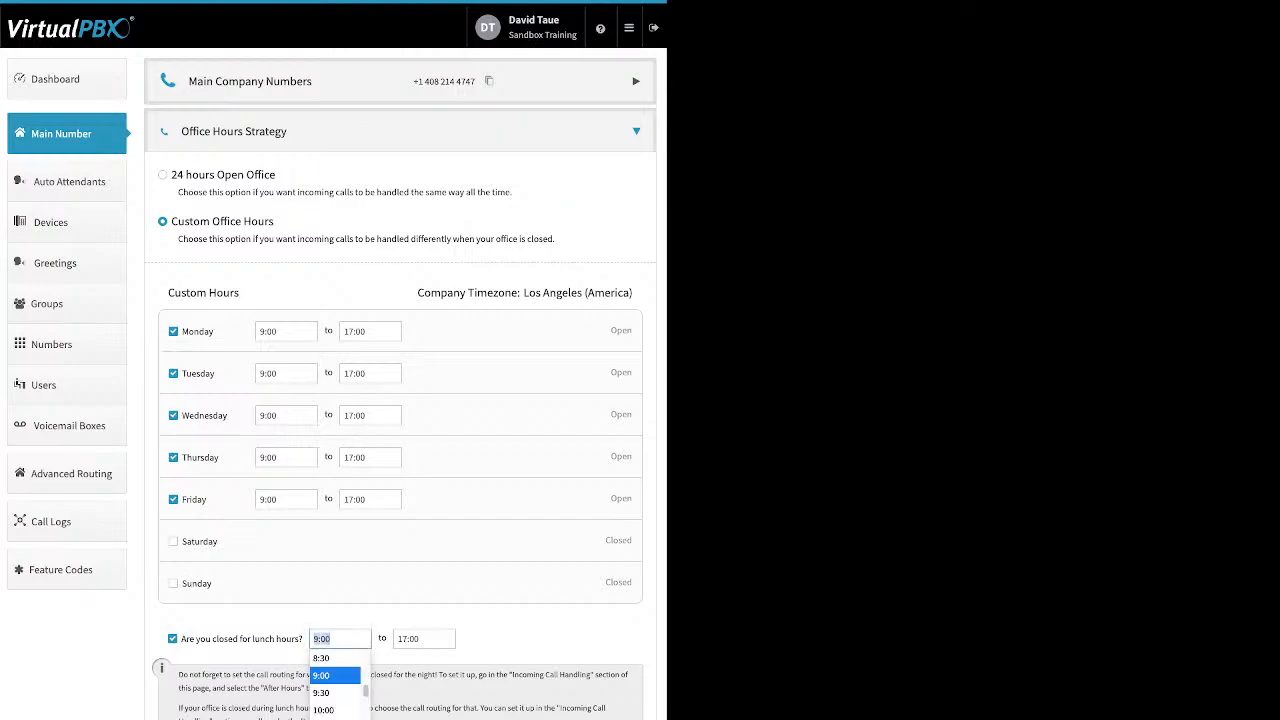
{"action": "key", "text": "Down"}
{"action": "key", "text": "Down"}
{"action": "key", "text": "Down"}
{"action": "key", "text": "Down"}
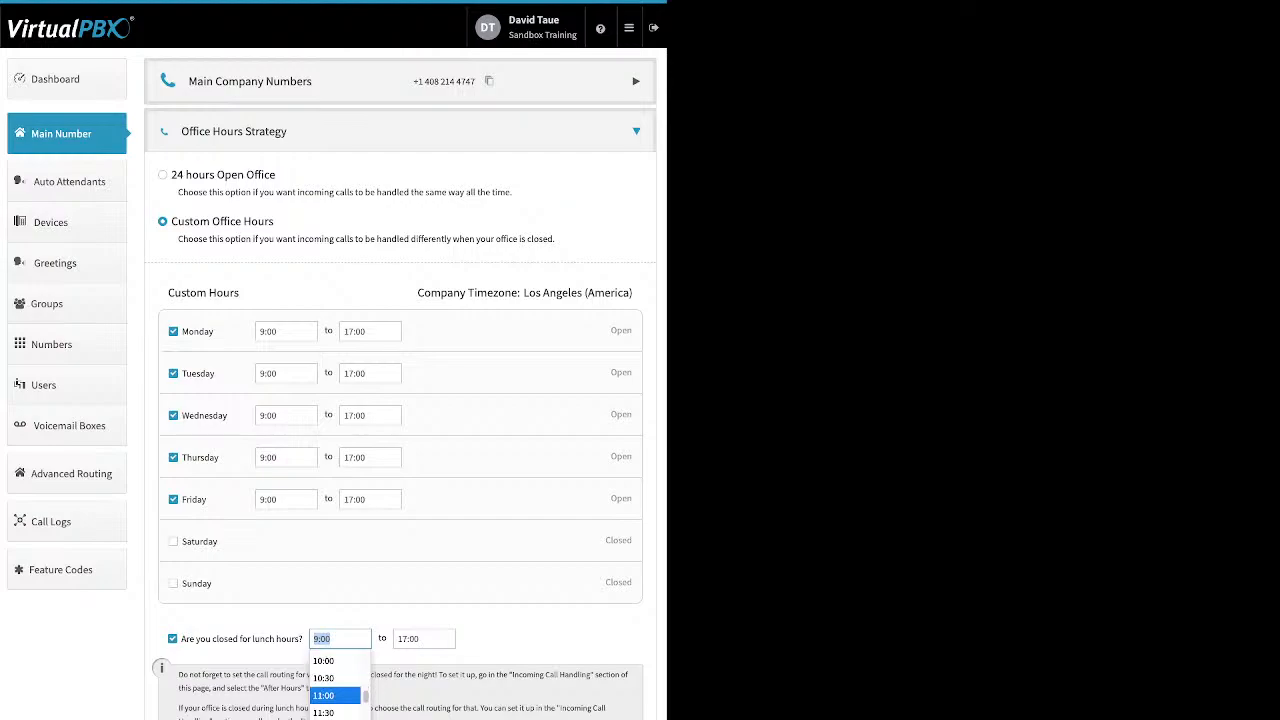
{"action": "key", "text": "Return"}
- Choose an early-afternoon end time for the lunch closure and finish the Office Hours Strategy settings
{"action": "left_click", "coordinate": [424, 639]}
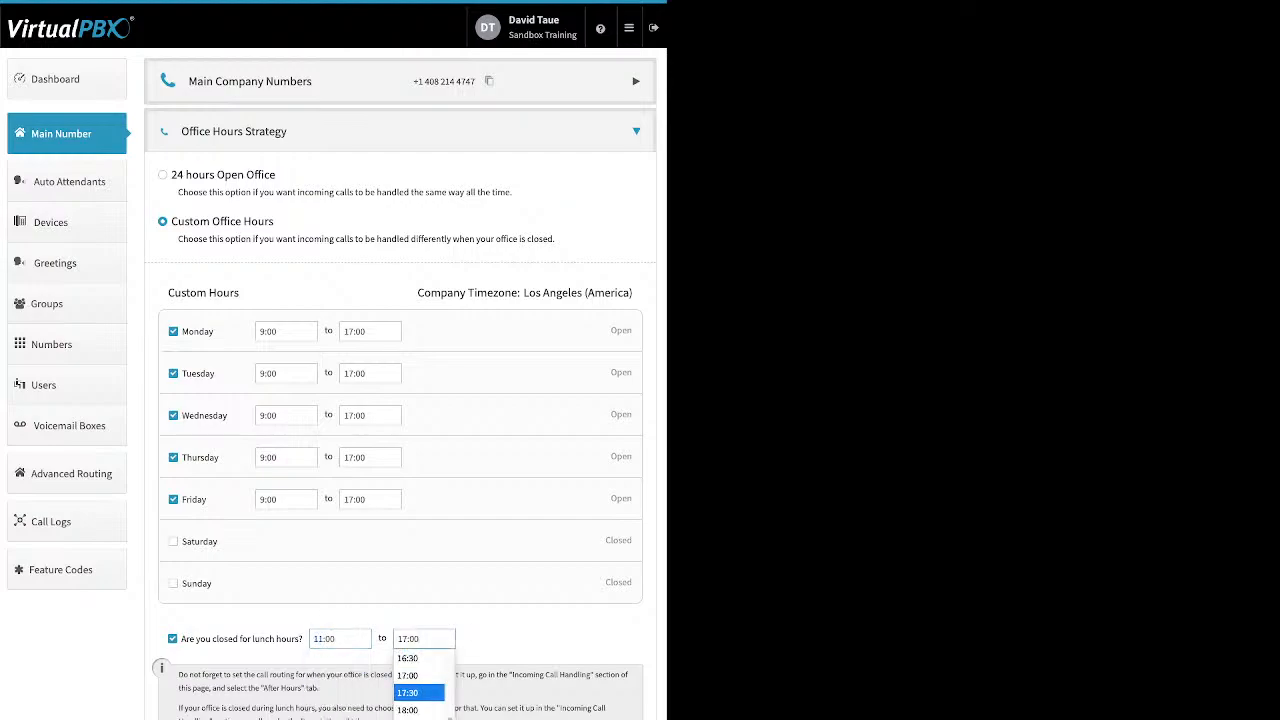
{"action": "scroll", "coordinate": [420, 693], "scroll_direction": "up", "scroll_amount": 2}
{"action": "key", "text": "Up"}
{"action": "key", "text": "Up"}
{"action": "key", "text": "Up"}
{"action": "key", "text": "Up"}
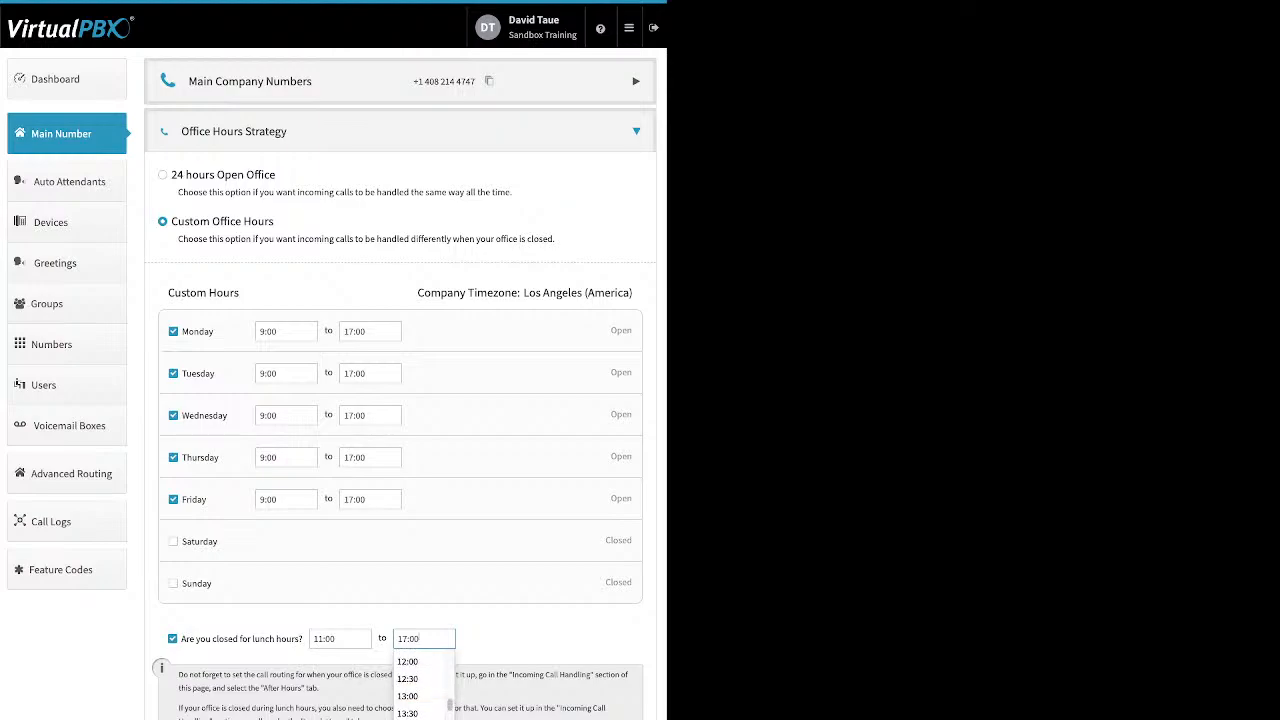
{"action": "key", "text": "Return"}
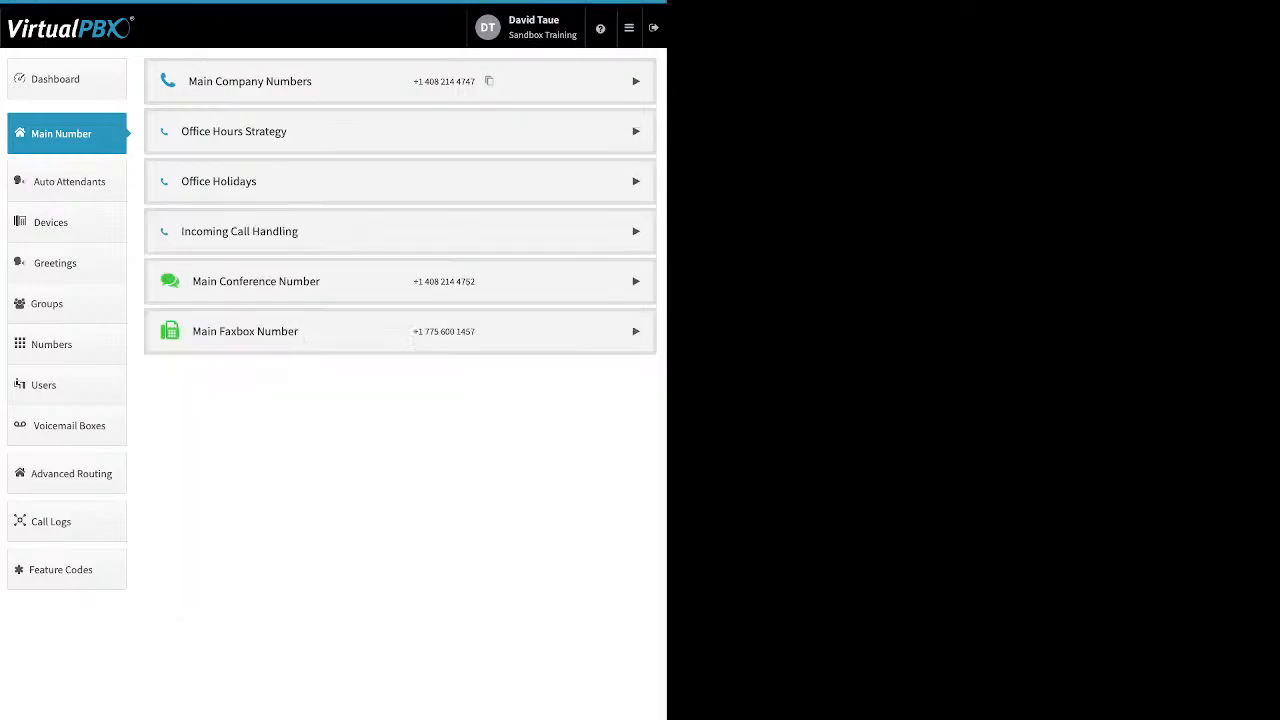
- Open the Office Holidays settings and check which holiday types can be added, without adding one
{"action": "left_click", "coordinate": [636, 181]}
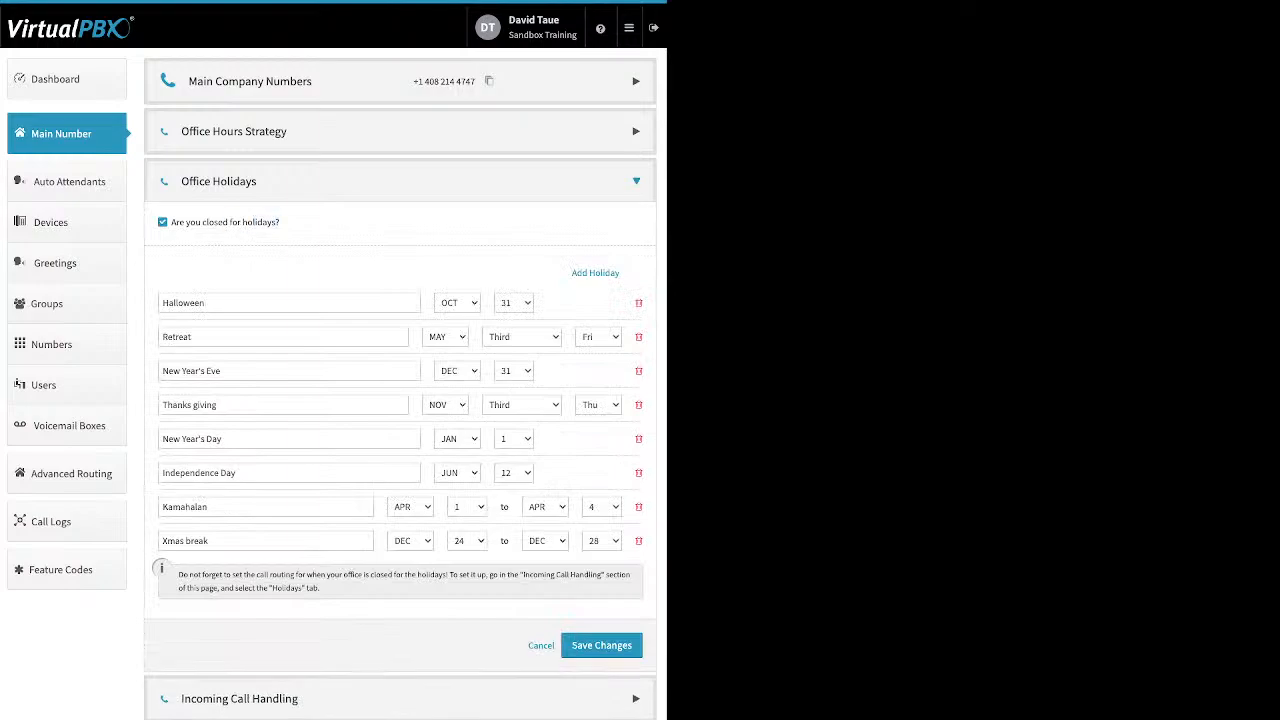
{"action": "left_click_drag", "start_coordinate": [281, 223], "coordinate": [171, 222]}
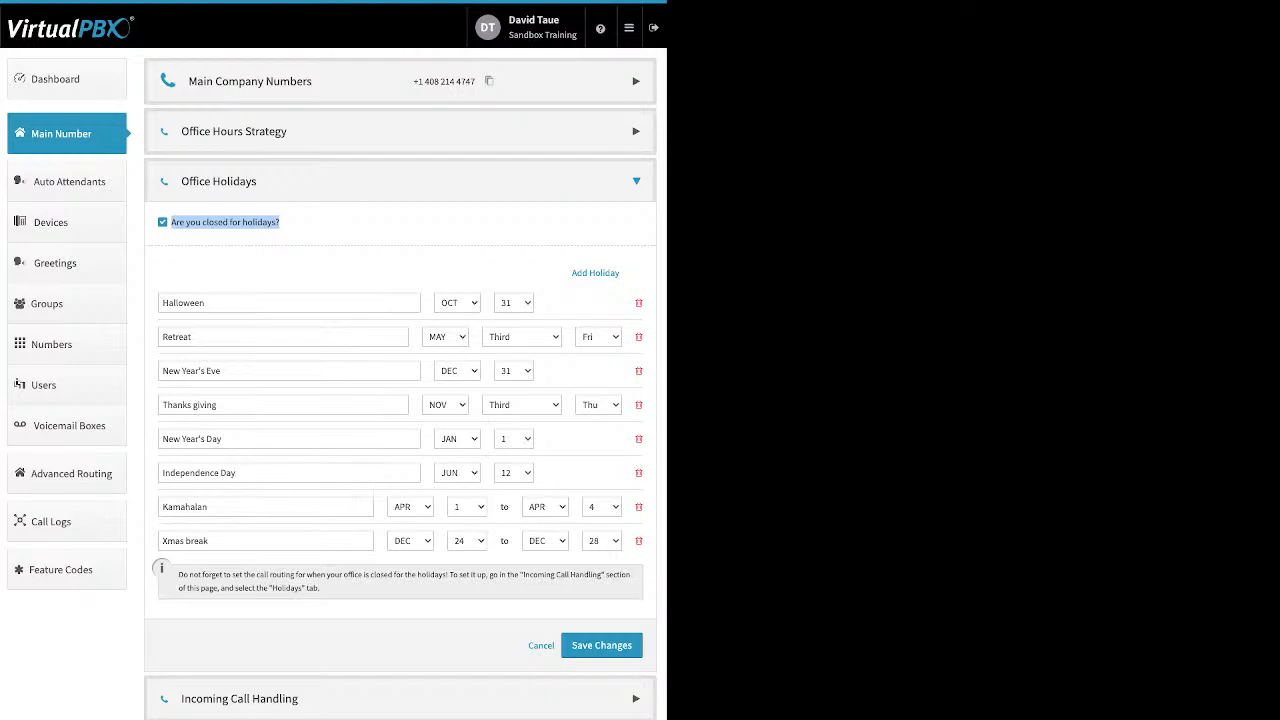
{"action": "left_click_drag", "start_coordinate": [571, 273], "coordinate": [620, 273]}
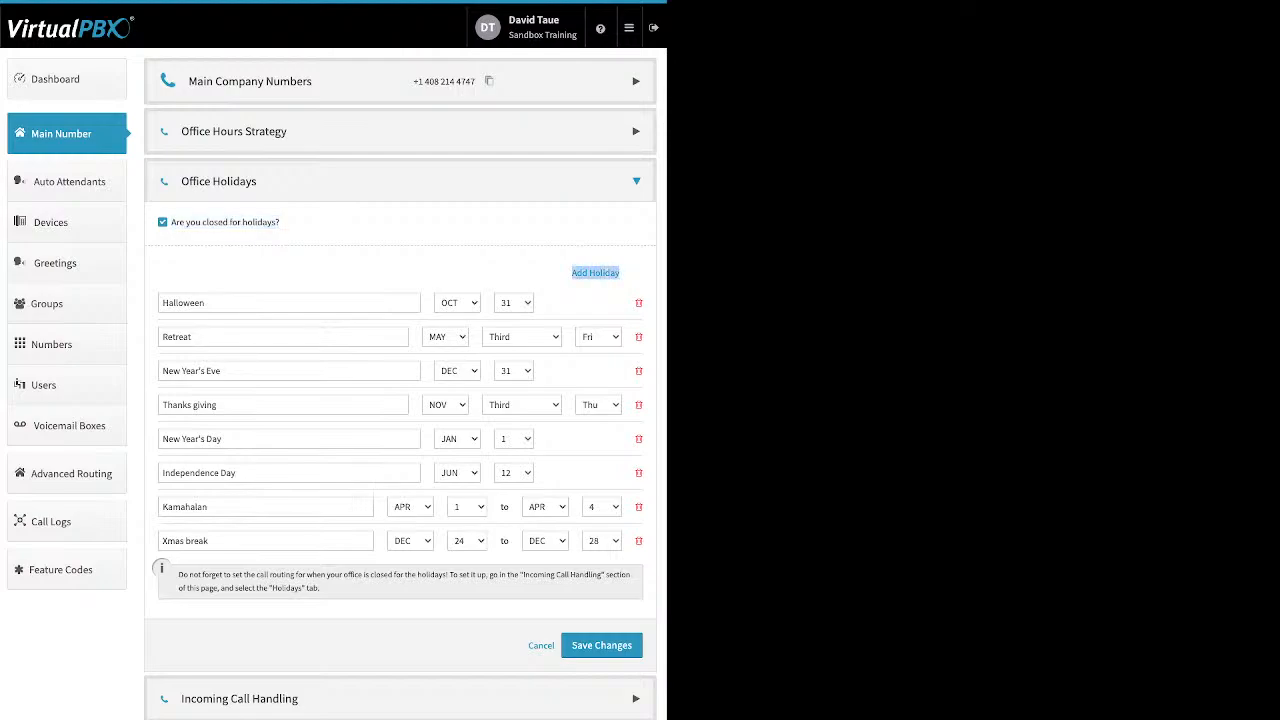
{"action": "left_click", "coordinate": [596, 273]}
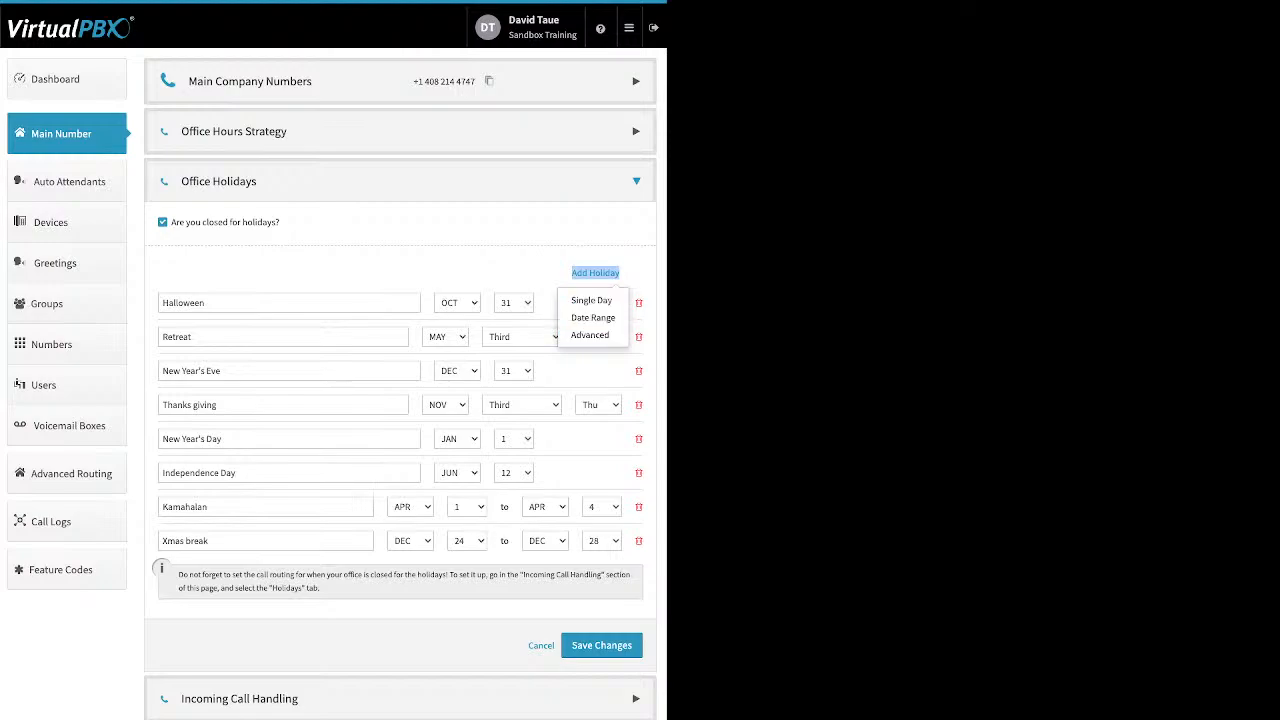
{"action": "left_click", "coordinate": [595, 273]}
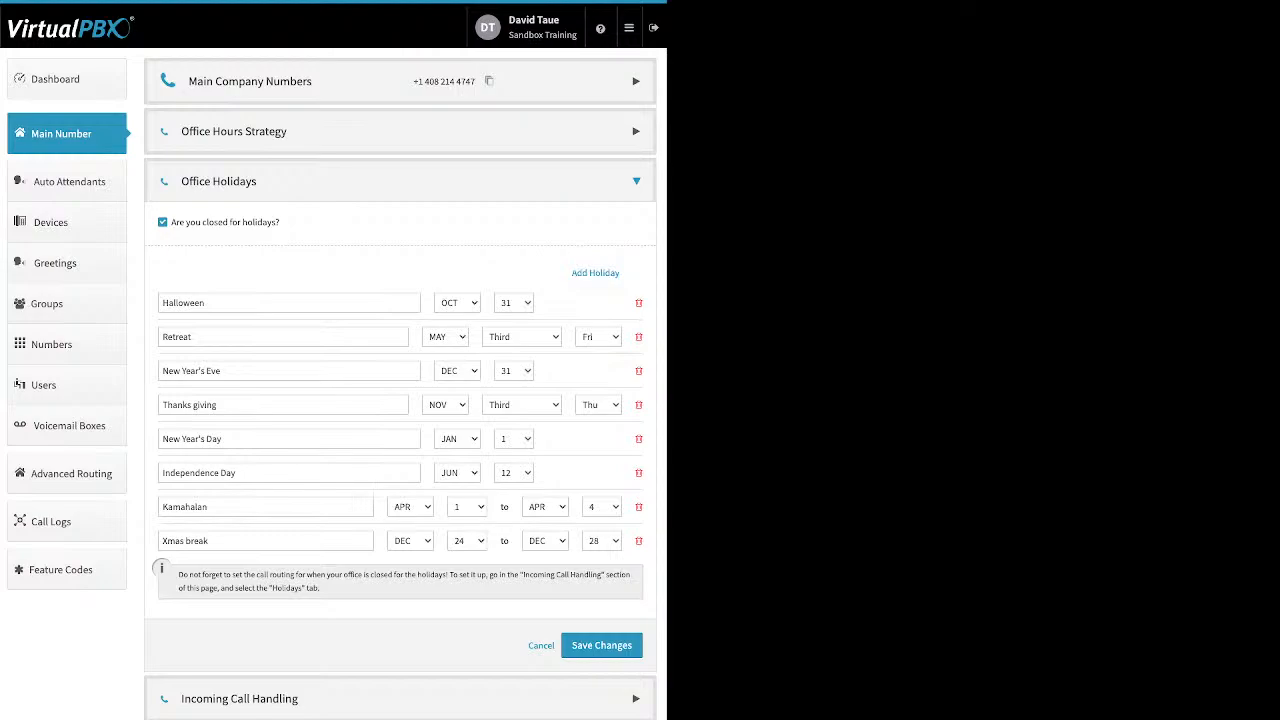
- Review the New Year's Eve, Xmas break, Retreat and Thanks giving holiday entries, and save the Office Holidays settings
{"action": "left_click", "coordinate": [222, 371]}
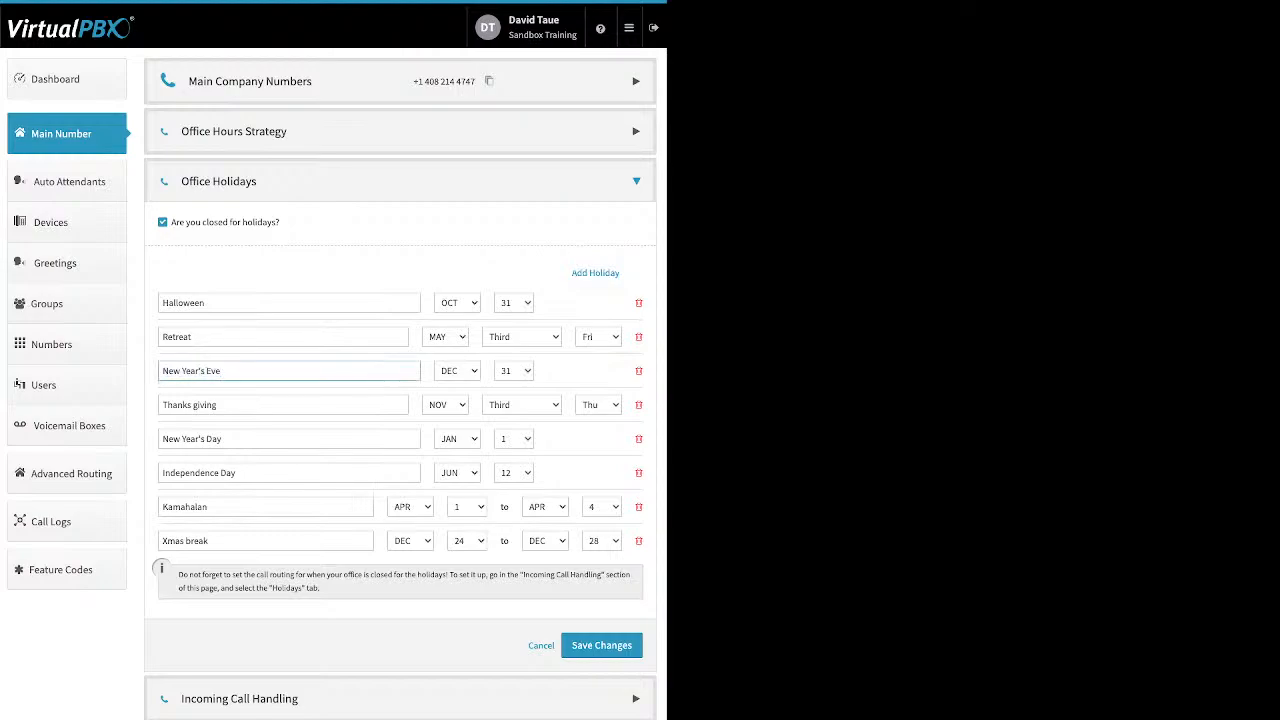
{"action": "left_click_drag", "start_coordinate": [222, 371], "coordinate": [172, 371]}
{"action": "left_click_drag", "start_coordinate": [214, 541], "coordinate": [161, 541]}
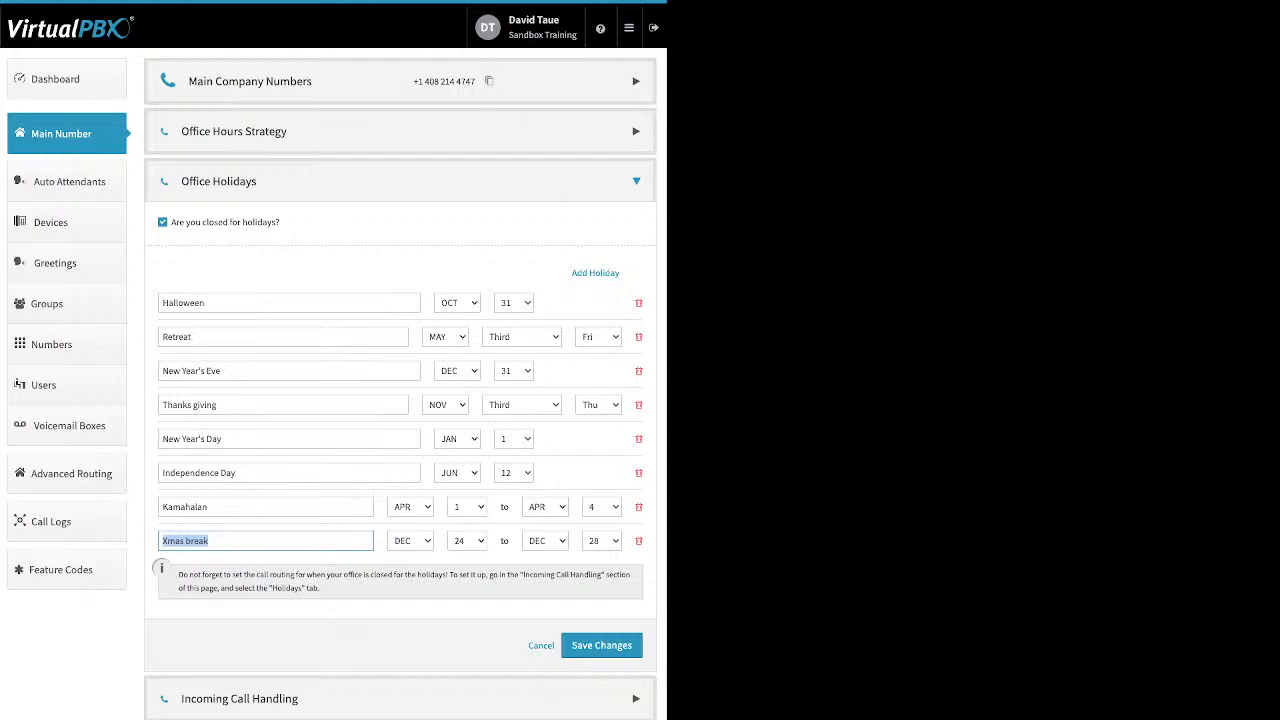
{"action": "double_click", "coordinate": [177, 337]}
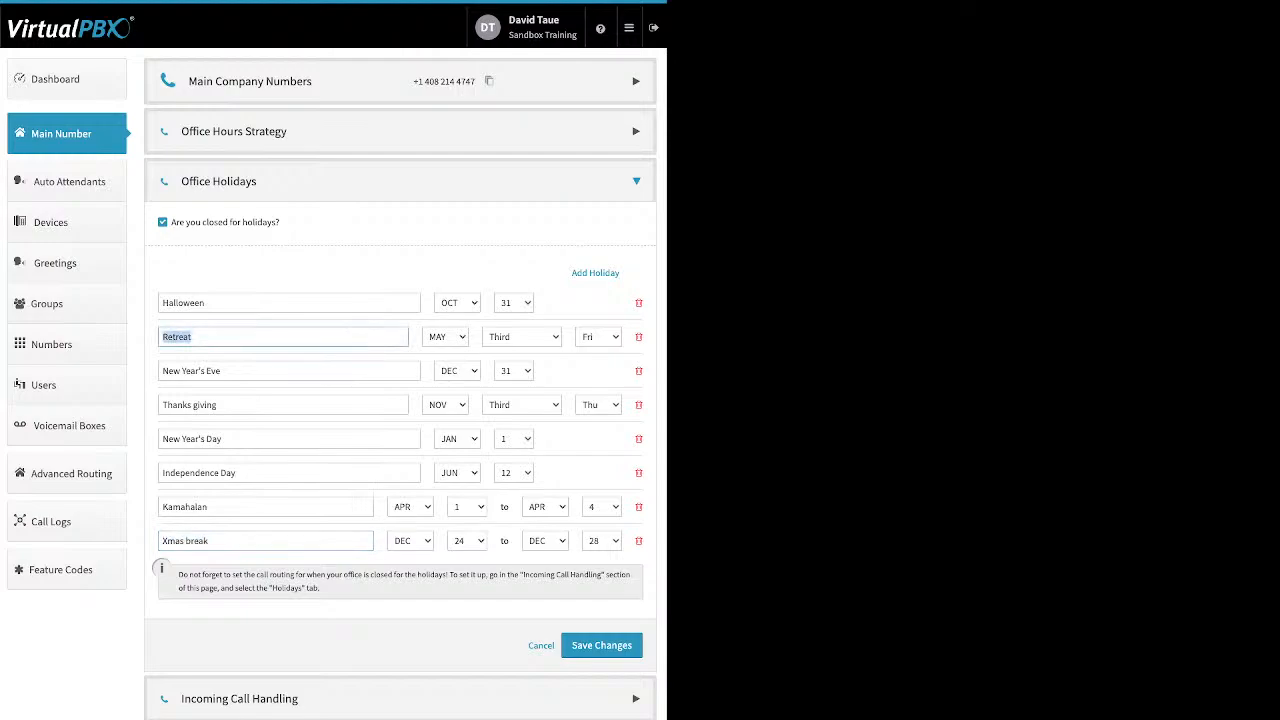
{"action": "triple_click", "coordinate": [190, 405]}
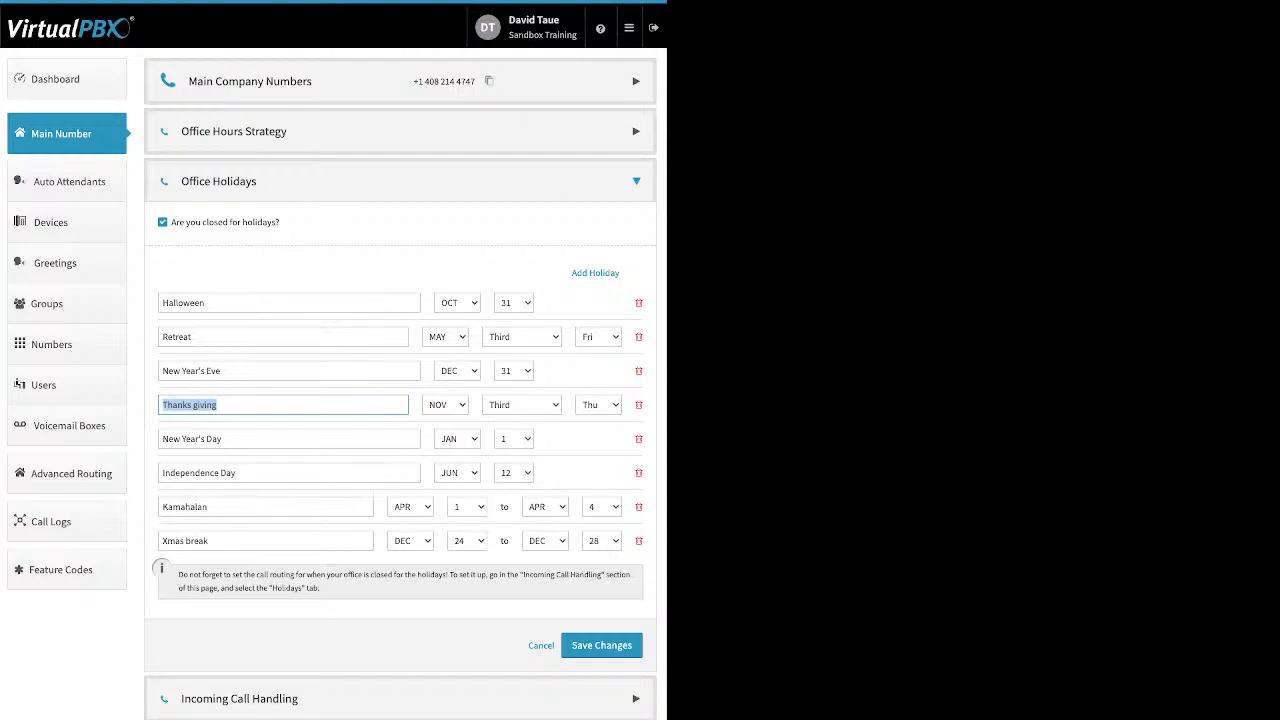
{"action": "left_click", "coordinate": [602, 645]}
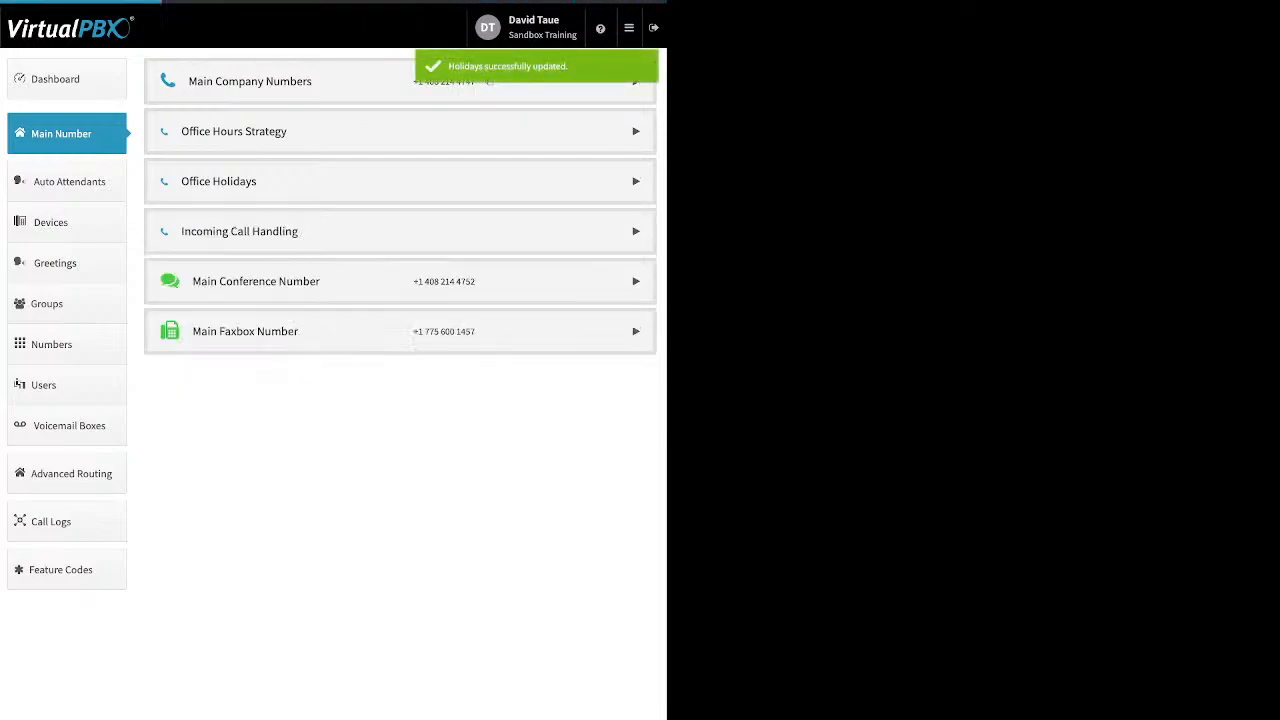
- Review Incoming Call Handling for Open Hours, Lunch Hours, After Hours and Holidays, and open the Open Hours Virtual Receptionist settings
{"action": "left_click", "coordinate": [400, 231]}
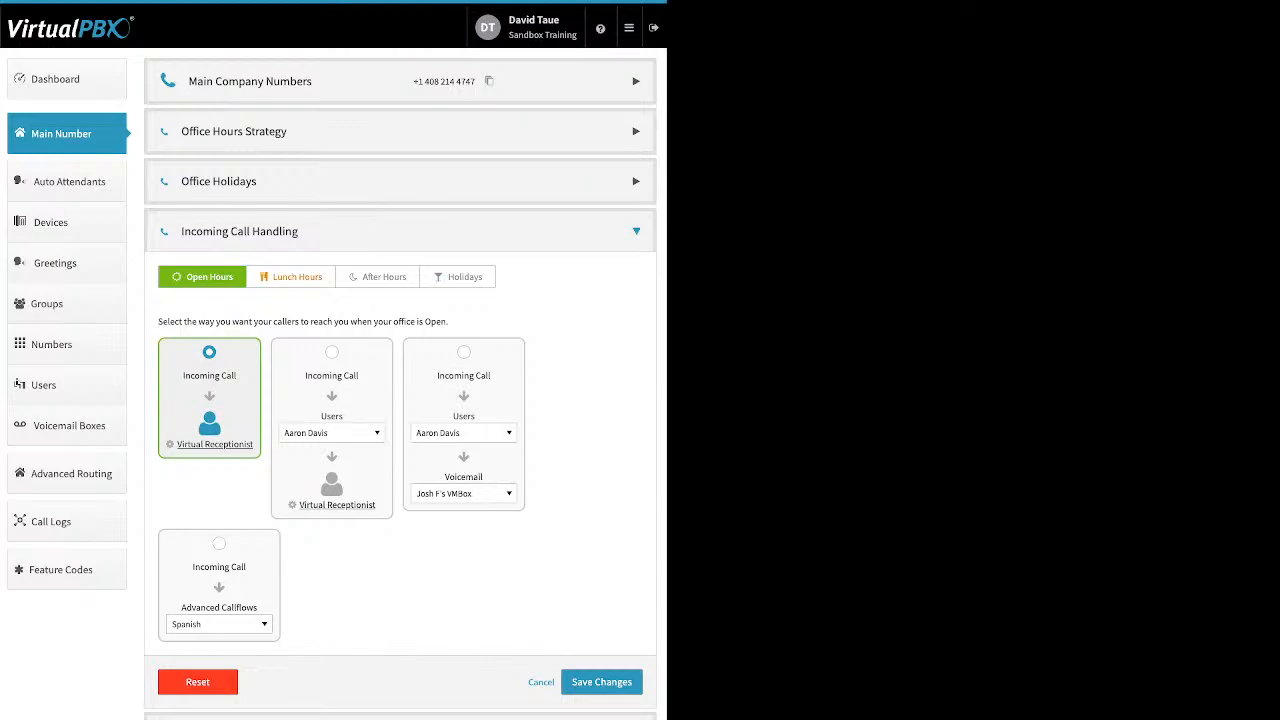
{"action": "left_click", "coordinate": [291, 277]}
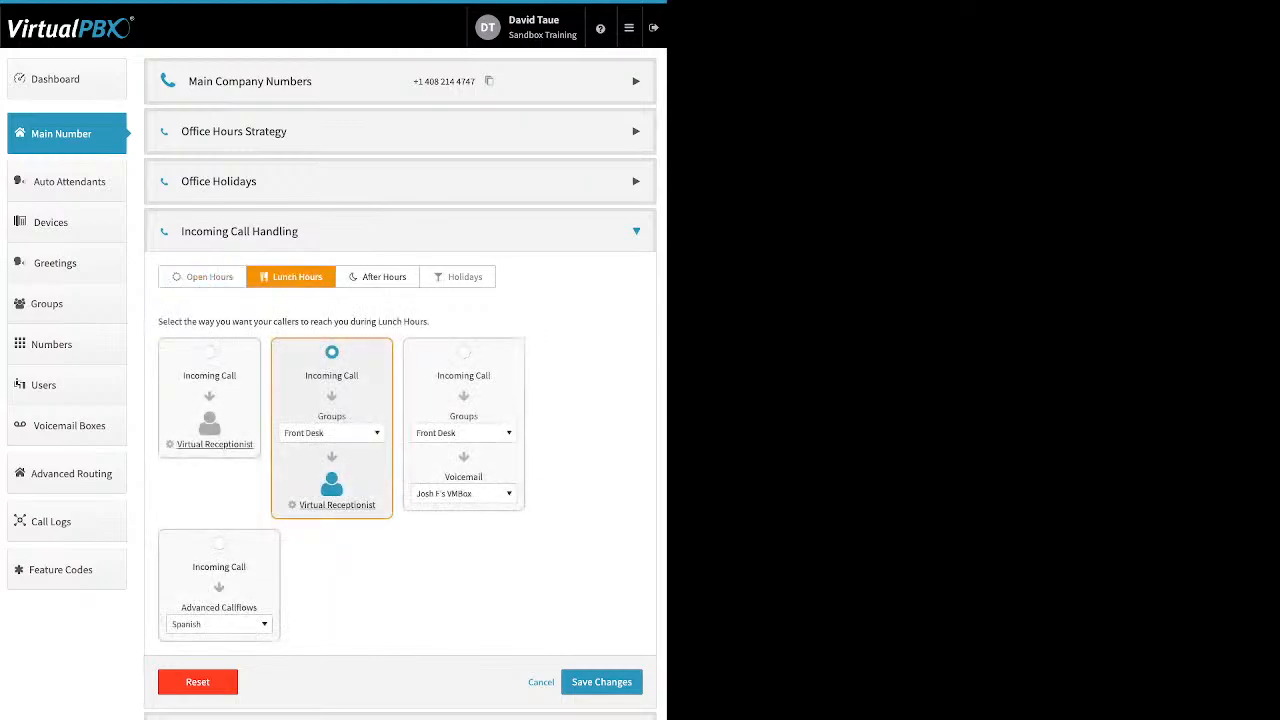
{"action": "left_click", "coordinate": [378, 277]}
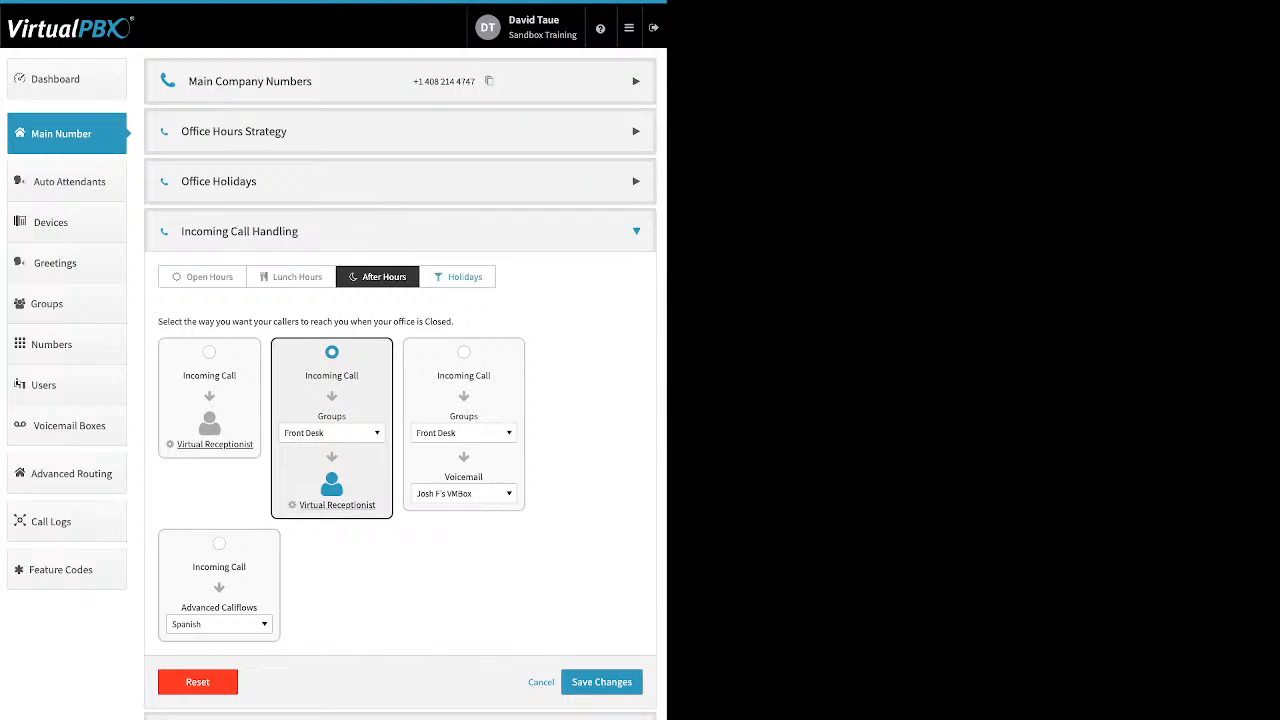
{"action": "left_click", "coordinate": [458, 277]}
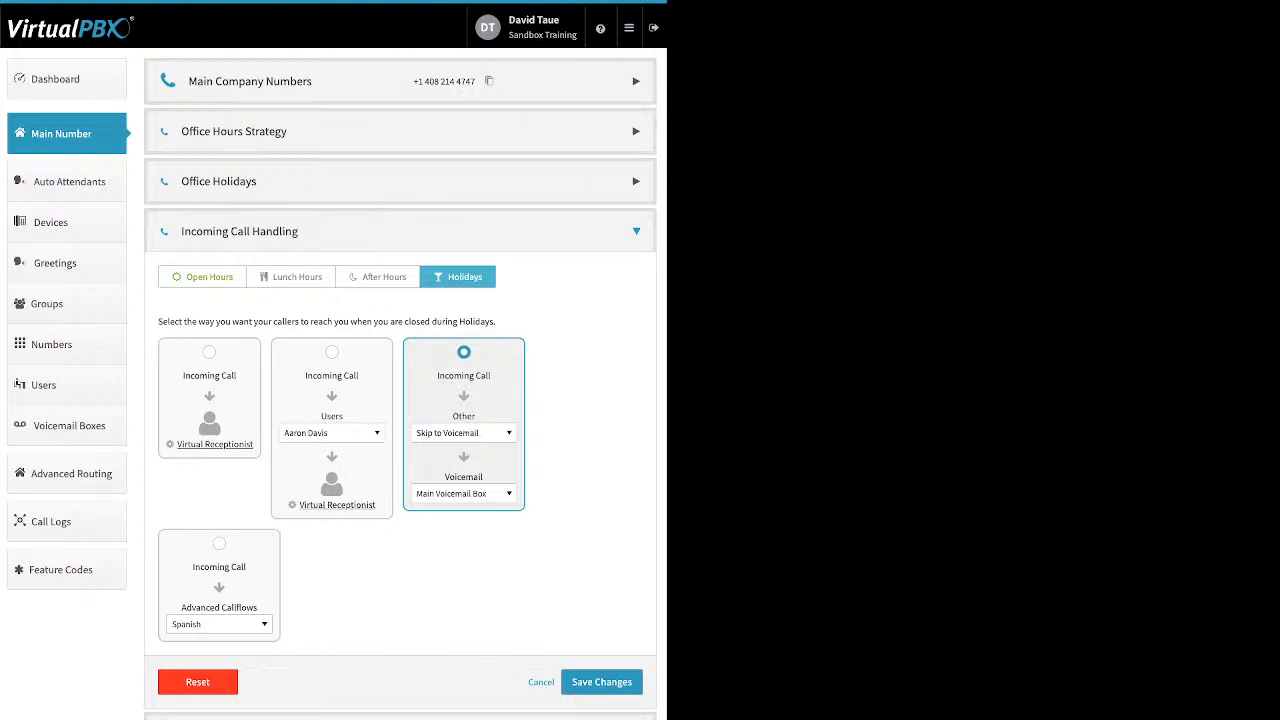
{"action": "left_click", "coordinate": [203, 277]}
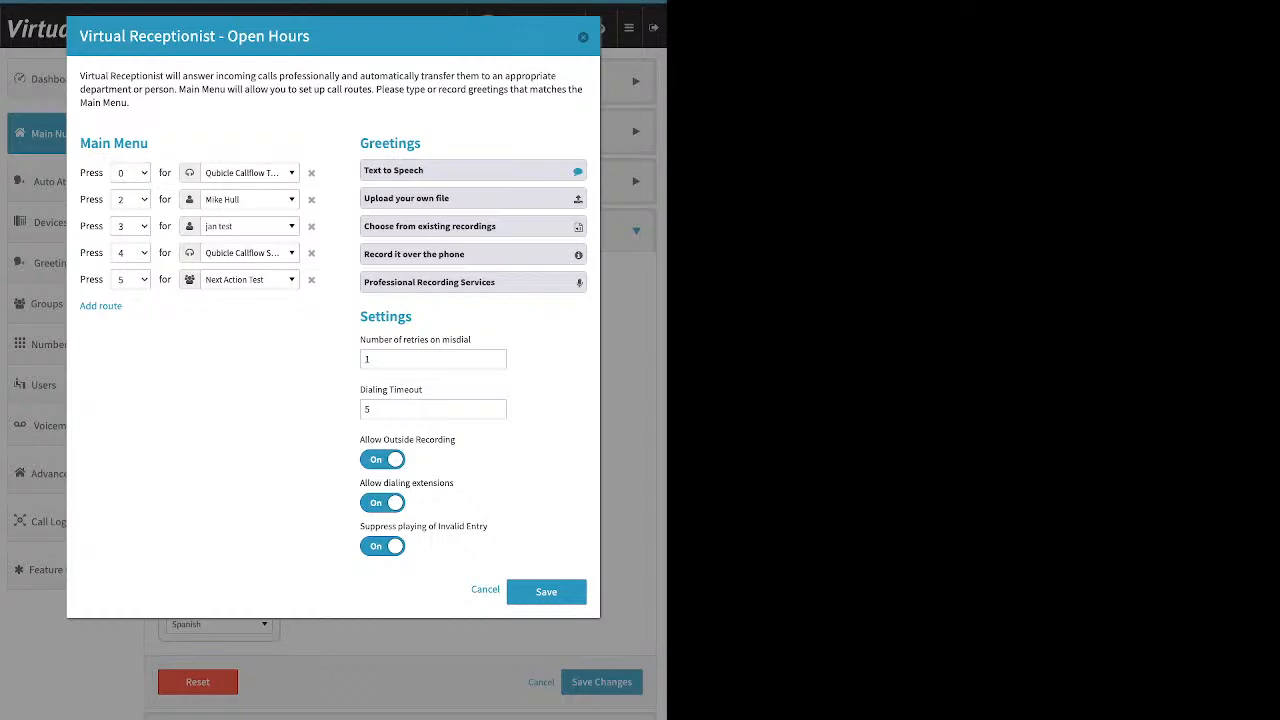
- Add a route to the Virtual Receptionist's Main Menu, keeping Default as its key and SmartPBX Directory as its destination
{"action": "double_click", "coordinate": [143, 143]}
{"action": "left_click_drag", "start_coordinate": [149, 143], "coordinate": [80, 143]}
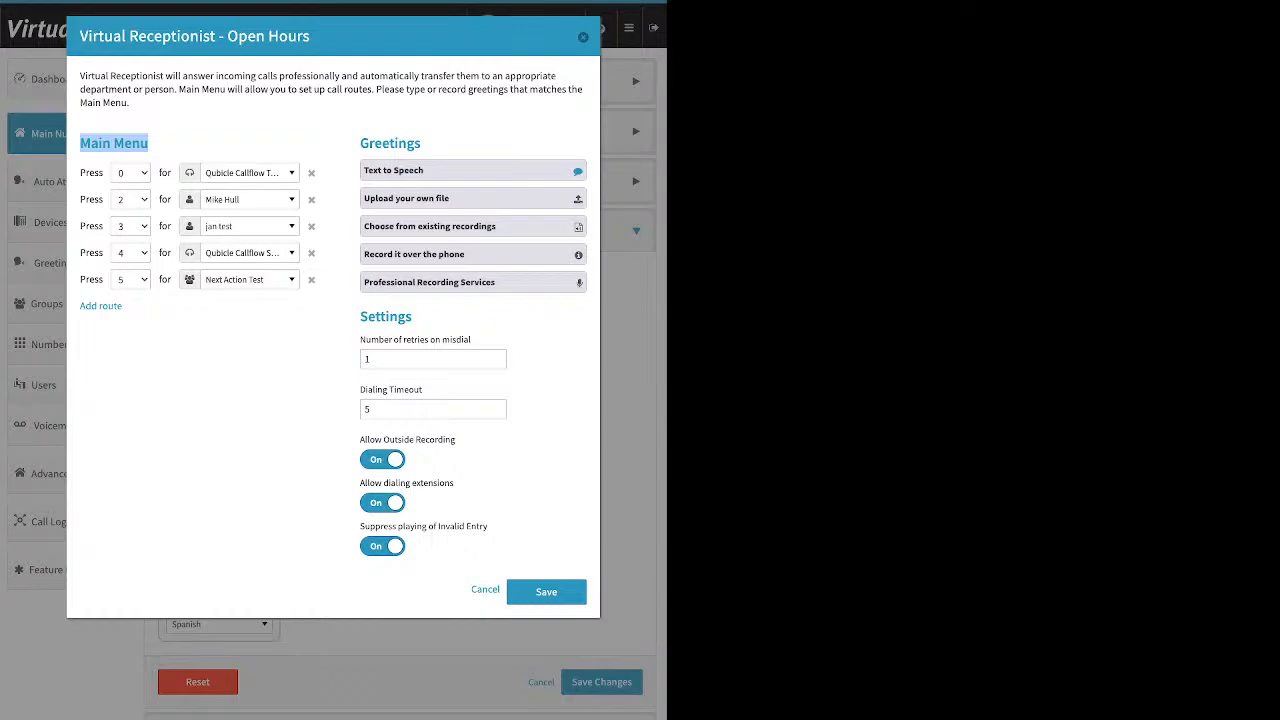
{"action": "left_click", "coordinate": [130, 307]}
{"action": "left_click_drag", "start_coordinate": [126, 307], "coordinate": [79, 307]}
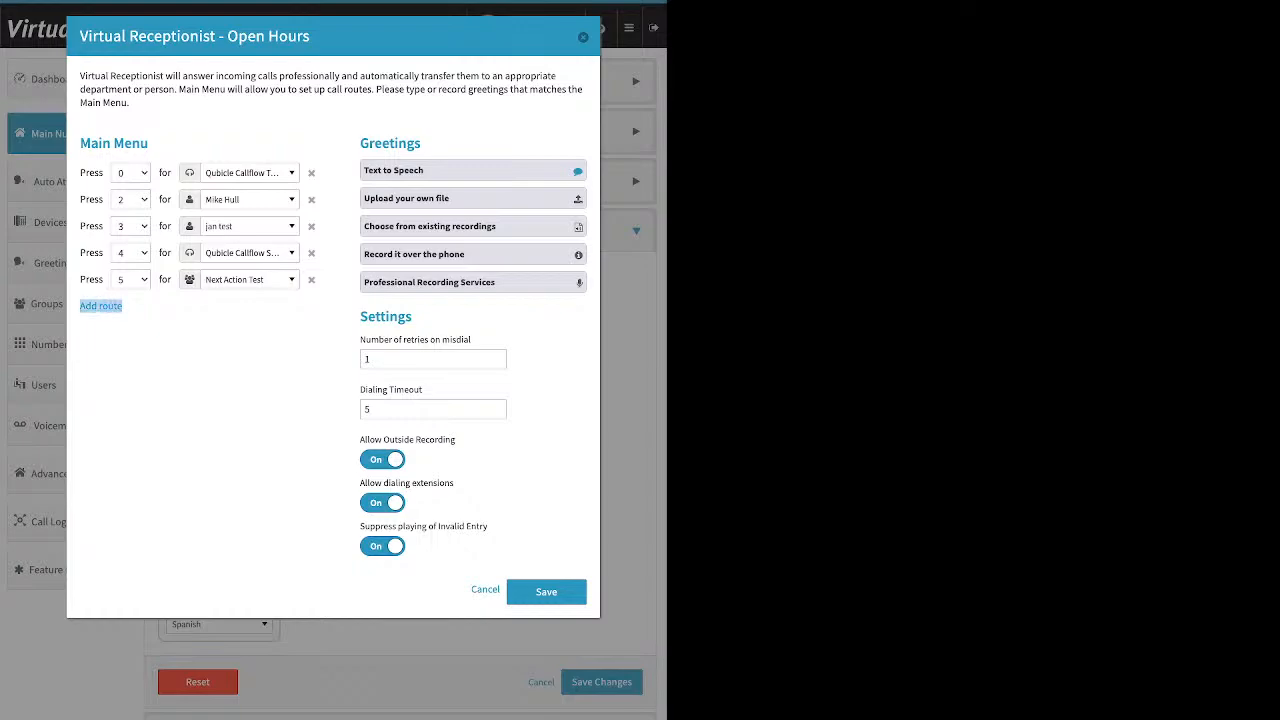
{"action": "left_click", "coordinate": [100, 306]}
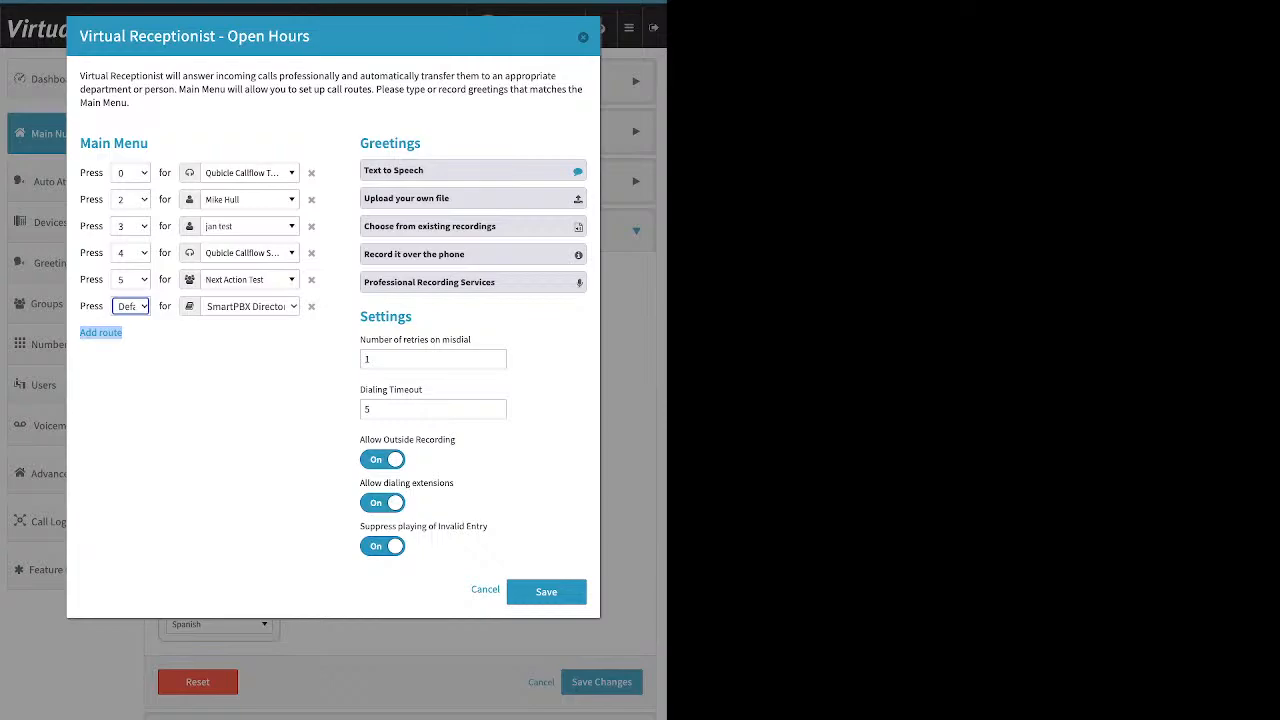
{"action": "left_click", "coordinate": [249, 307]}
{"action": "left_click", "coordinate": [212, 385]}
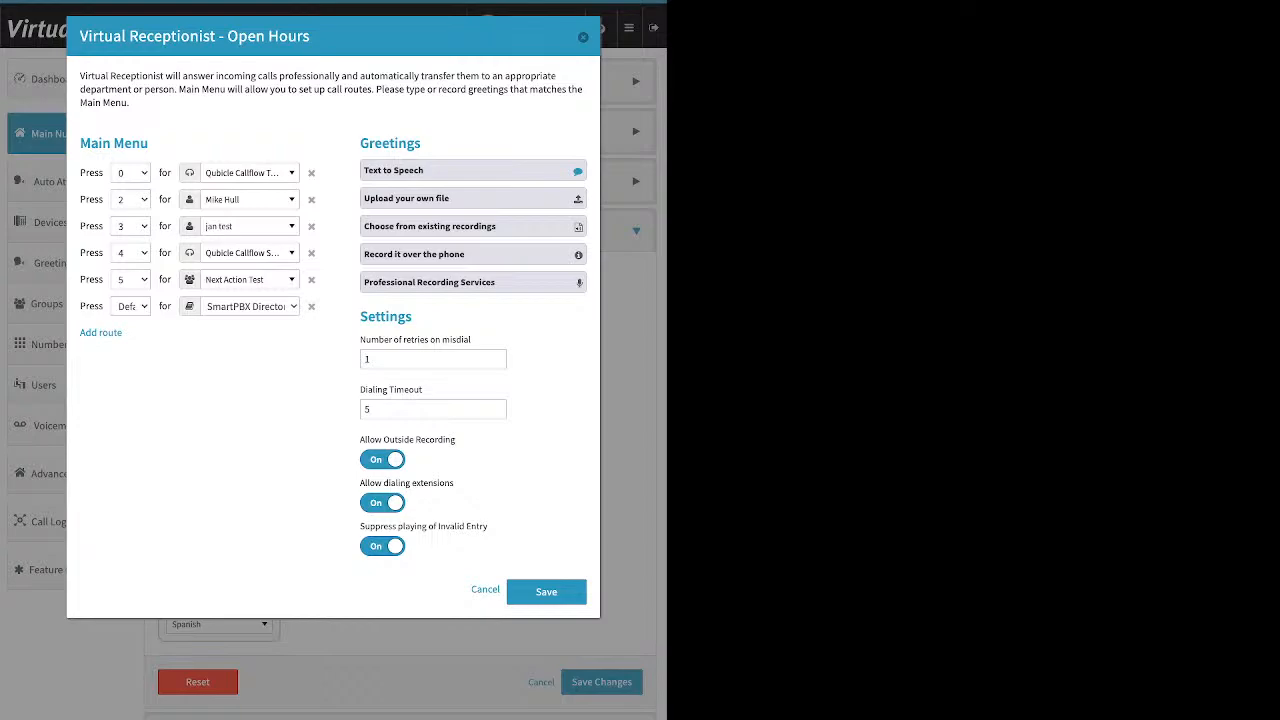
- Review all destination categories available for the Main Menu's key 0 route, from Directory and Users to Voicemail Boxes, without choosing another destination
{"action": "left_click", "coordinate": [250, 173]}
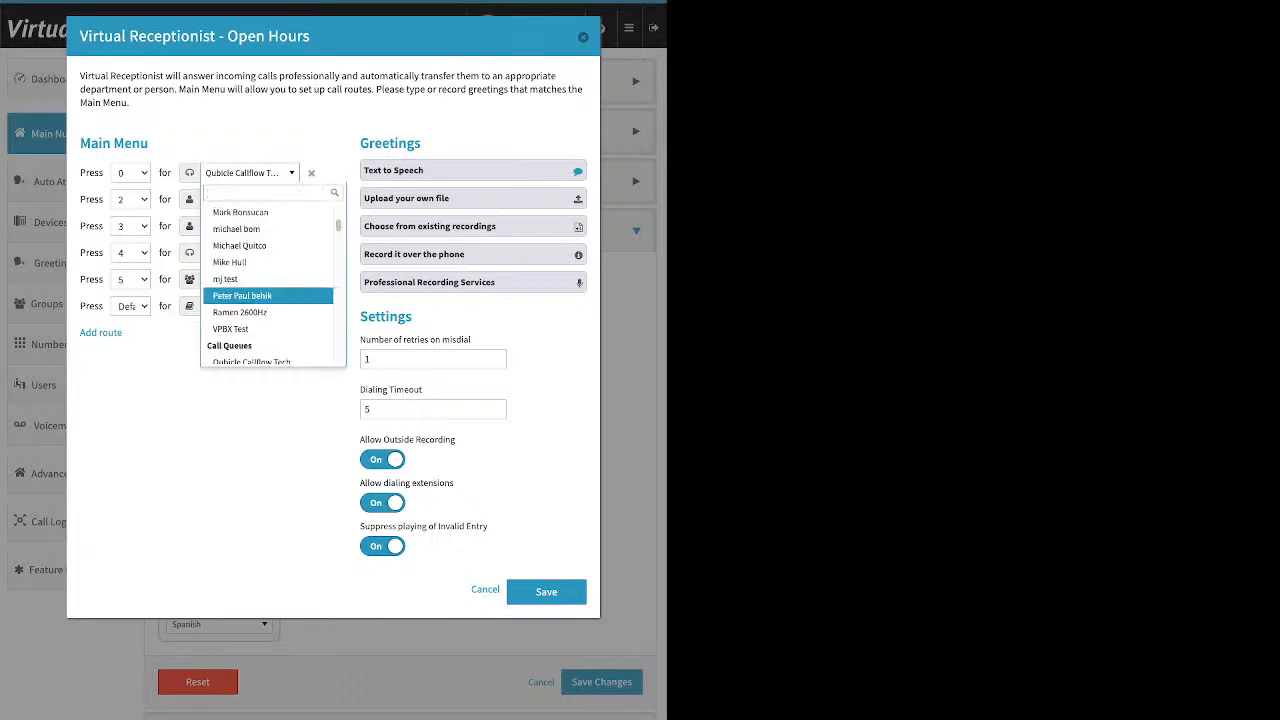
{"action": "scroll", "coordinate": [268, 296], "scroll_direction": "up", "scroll_amount": 5}
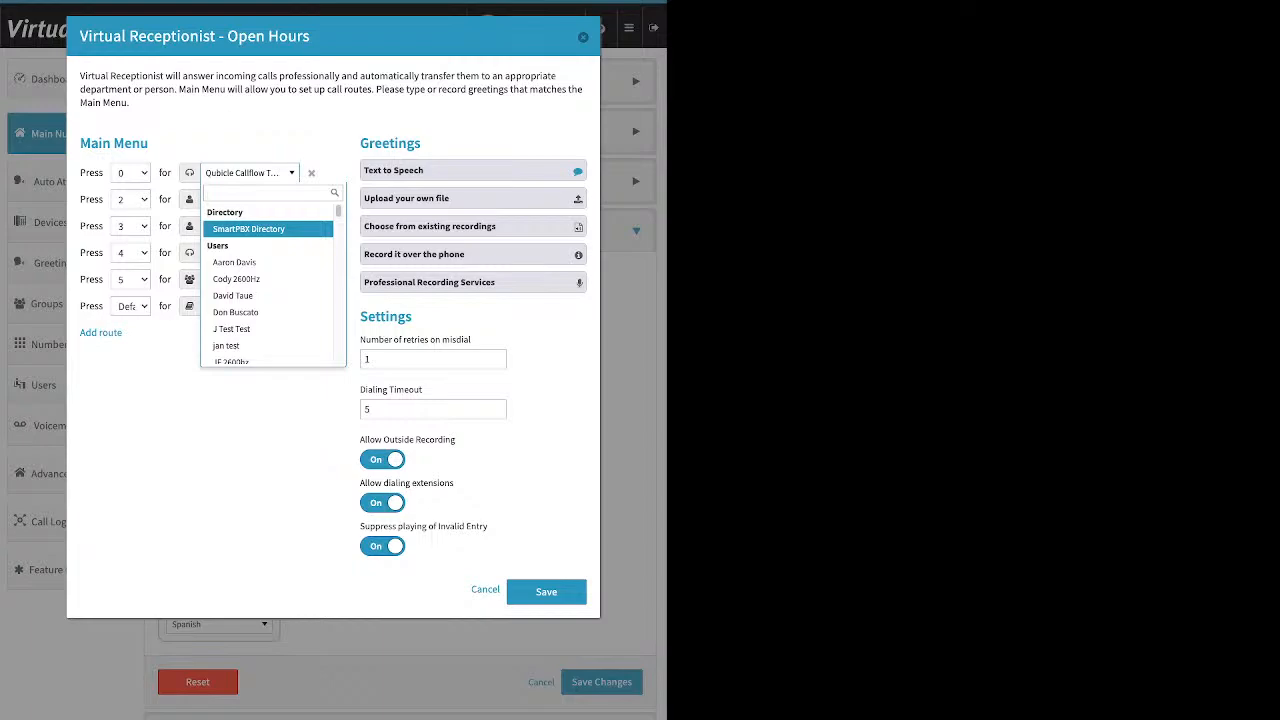
{"action": "scroll", "coordinate": [268, 258], "scroll_direction": "down", "scroll_amount": 3}
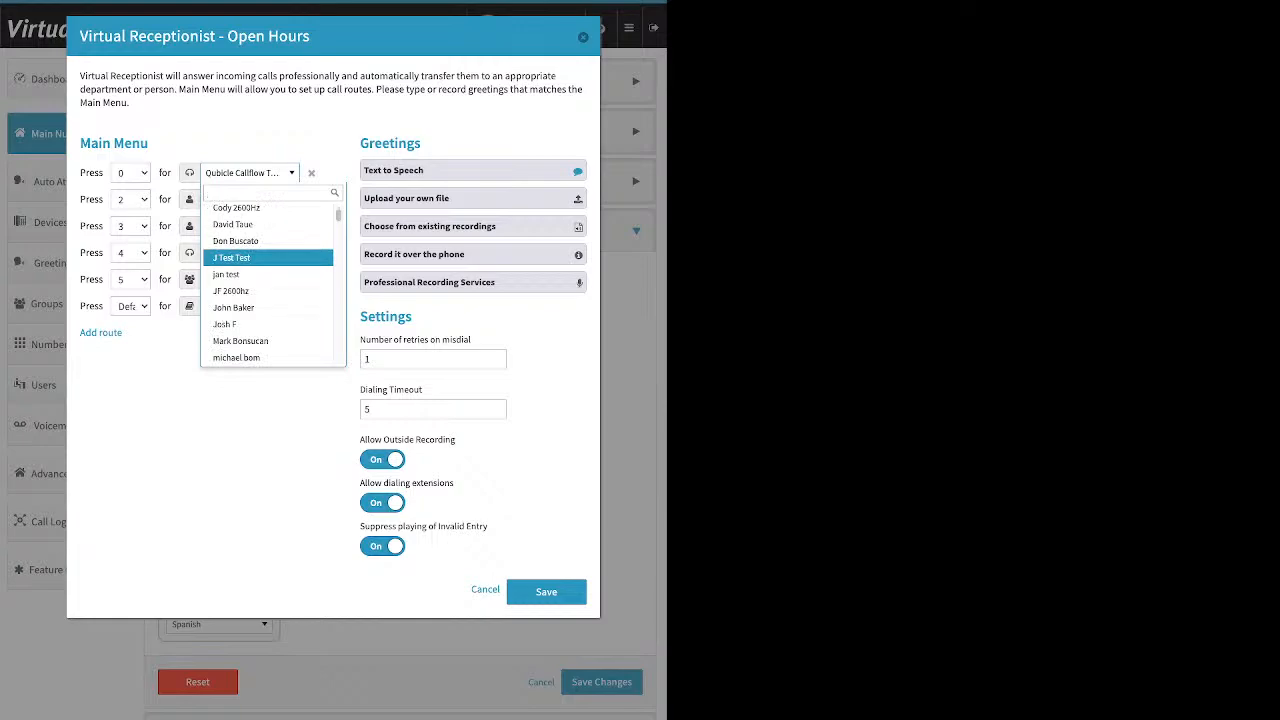
{"action": "scroll", "coordinate": [268, 260], "scroll_direction": "down", "scroll_amount": 6}
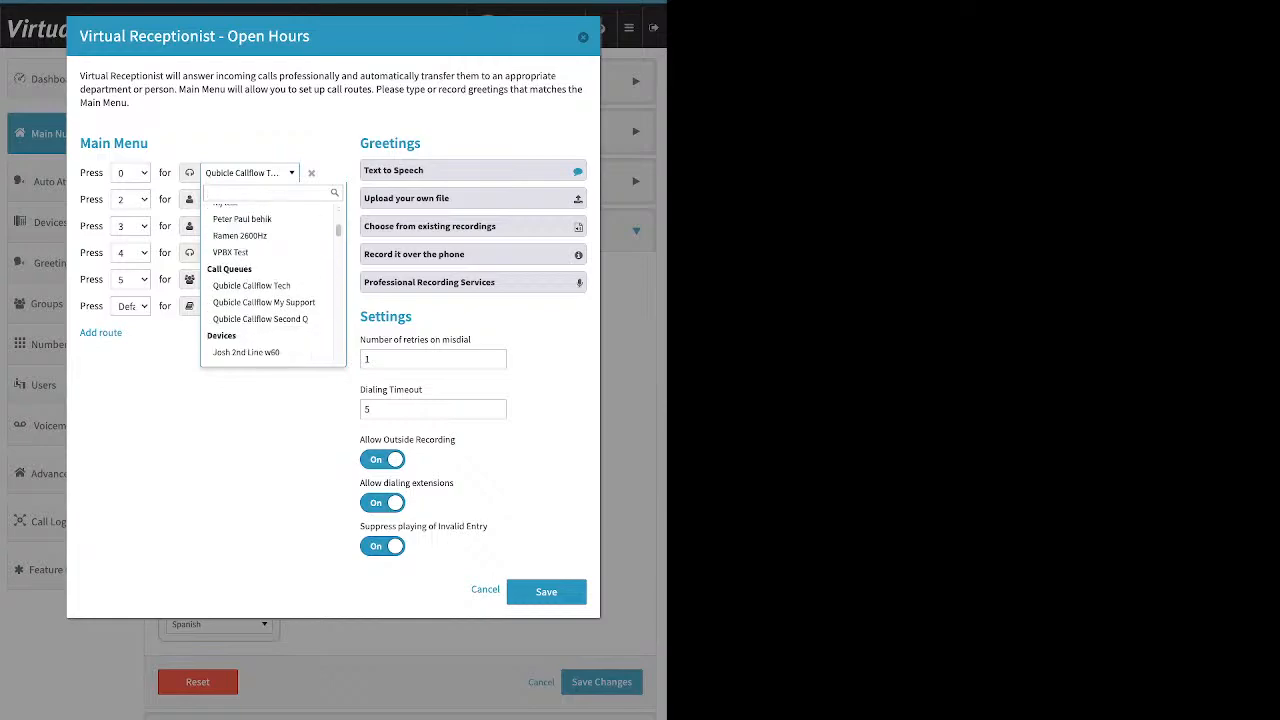
{"action": "scroll", "coordinate": [268, 276], "scroll_direction": "down", "scroll_amount": 1}
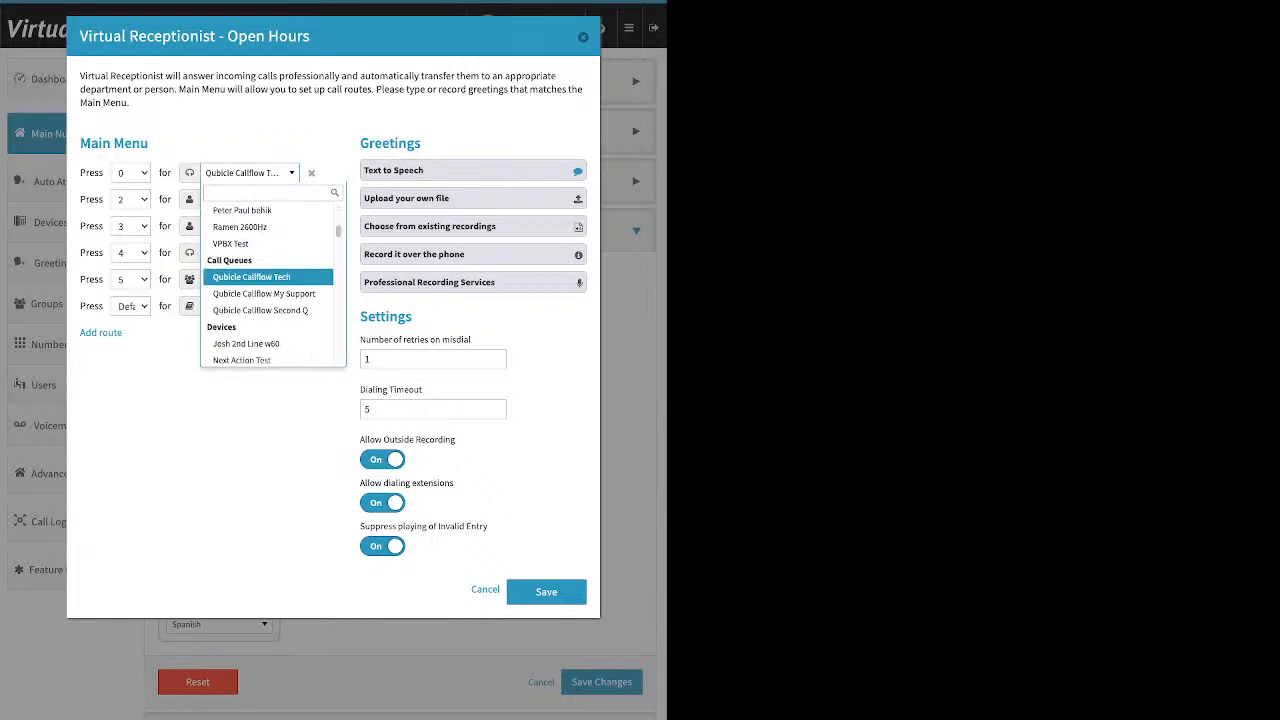
{"action": "scroll", "coordinate": [268, 280], "scroll_direction": "down", "scroll_amount": 1}
{"action": "scroll", "coordinate": [268, 280], "scroll_direction": "down", "scroll_amount": 1}
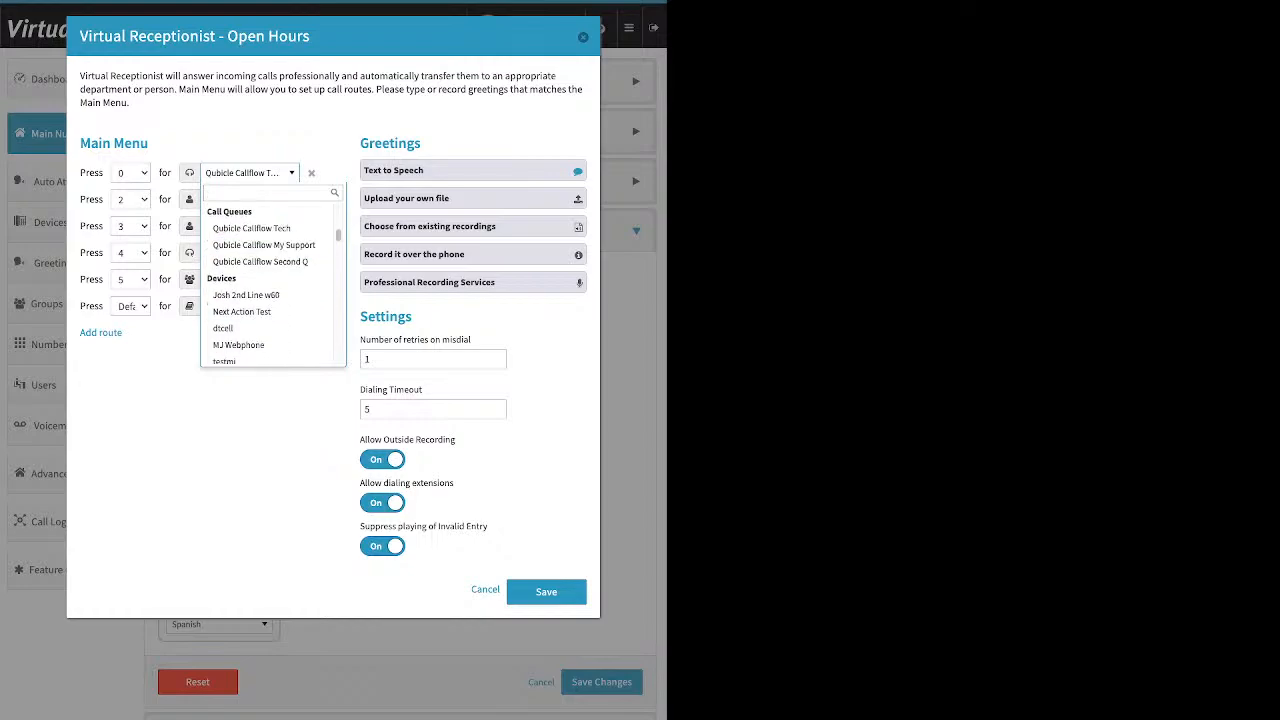
{"action": "scroll", "coordinate": [268, 280], "scroll_direction": "down", "scroll_amount": 1}
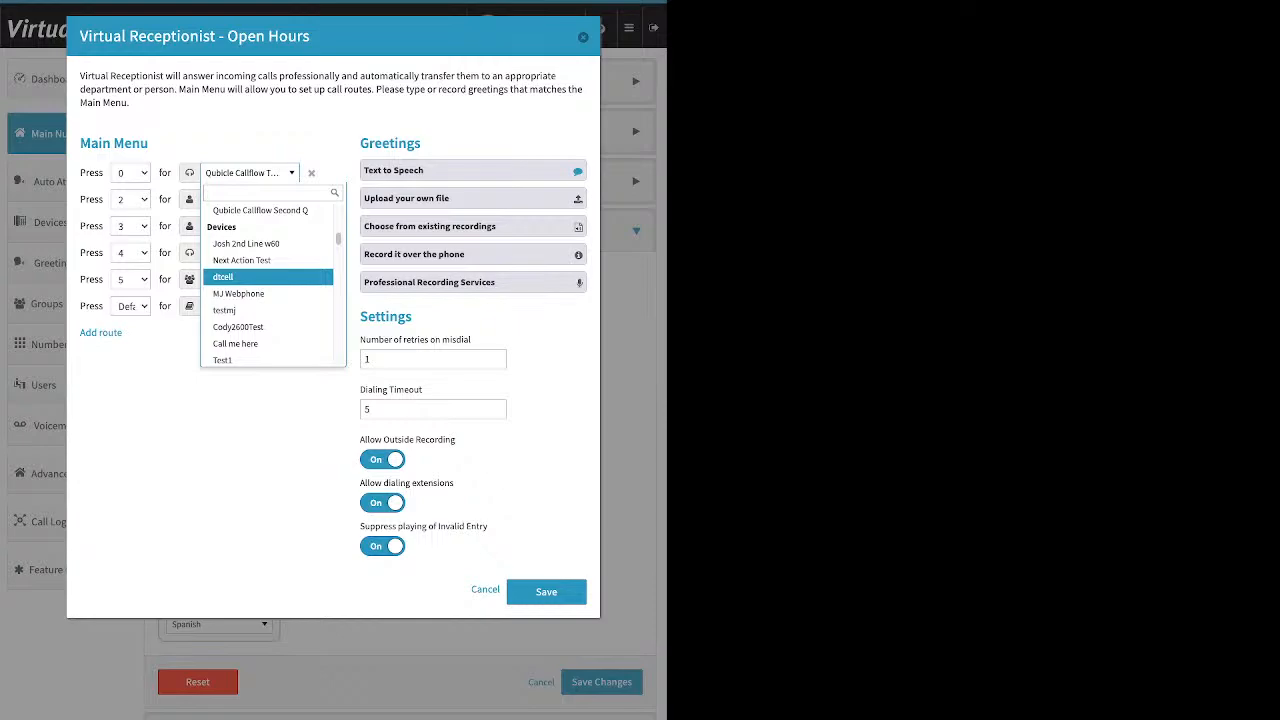
{"action": "scroll", "coordinate": [268, 276], "scroll_direction": "down", "scroll_amount": 1}
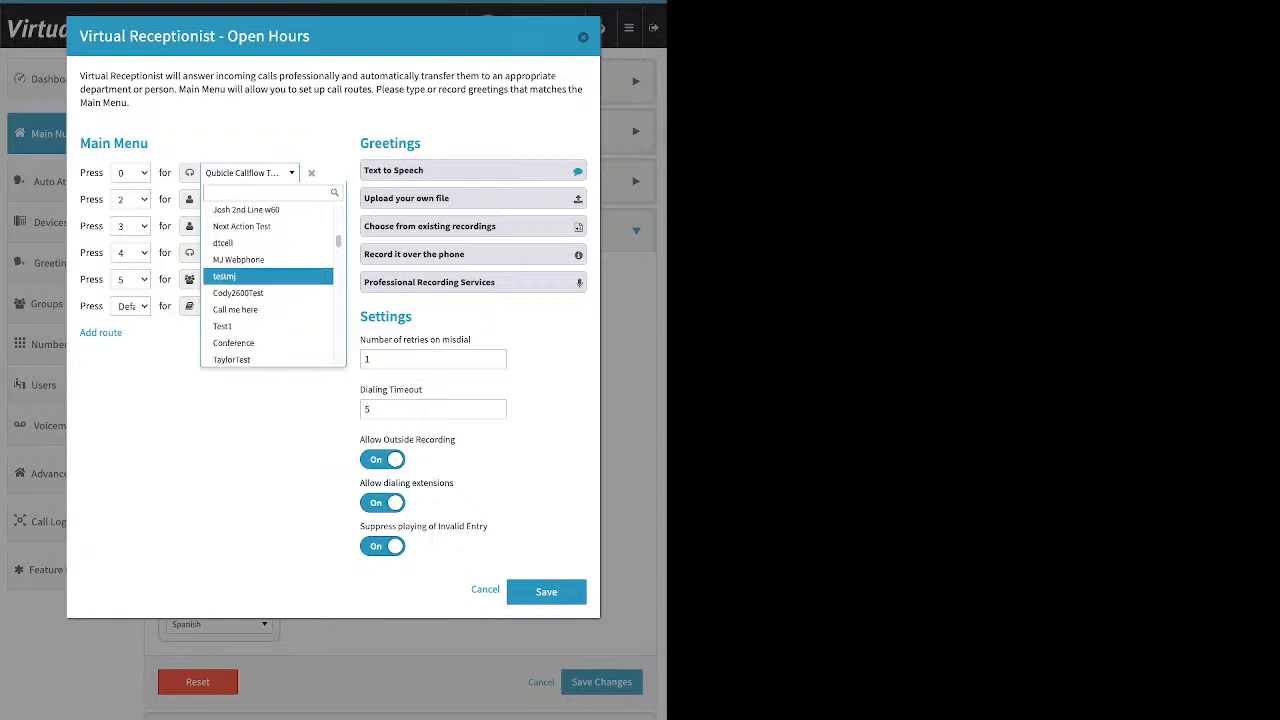
{"action": "scroll", "coordinate": [268, 274], "scroll_direction": "down", "scroll_amount": 1}
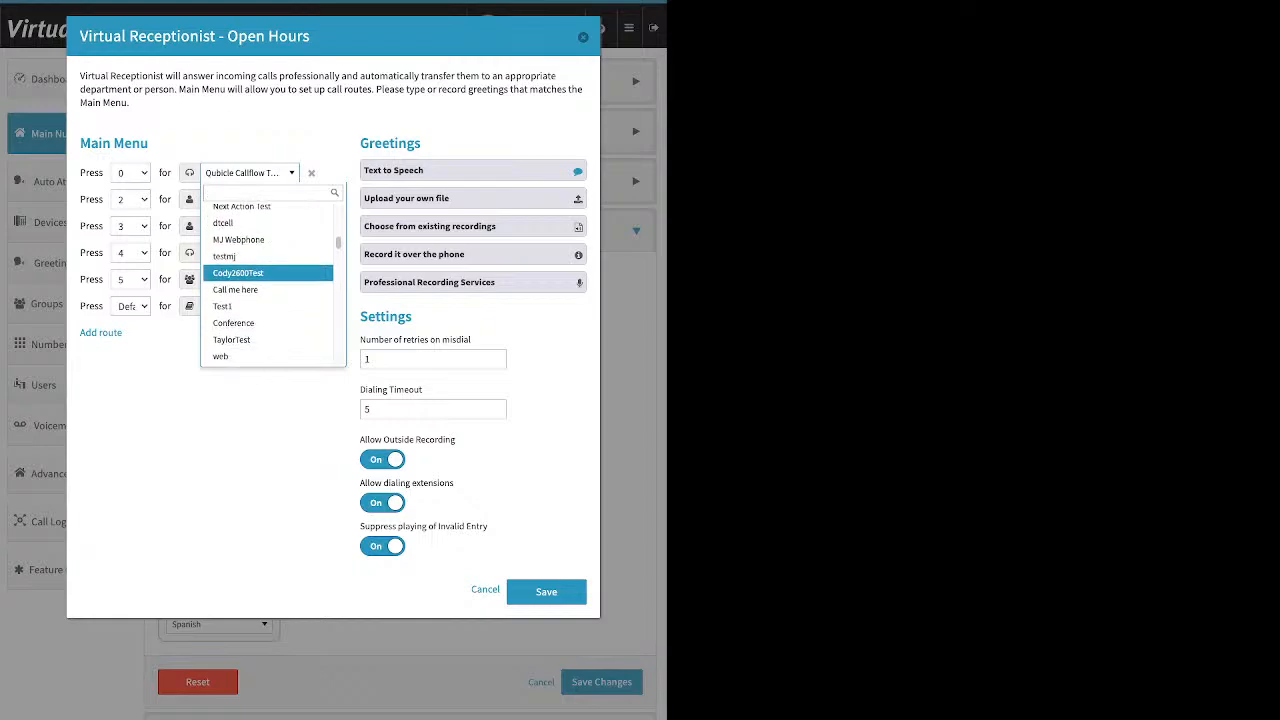
{"action": "scroll", "coordinate": [268, 280], "scroll_direction": "down", "scroll_amount": 1}
{"action": "scroll", "coordinate": [268, 278], "scroll_direction": "down", "scroll_amount": 1}
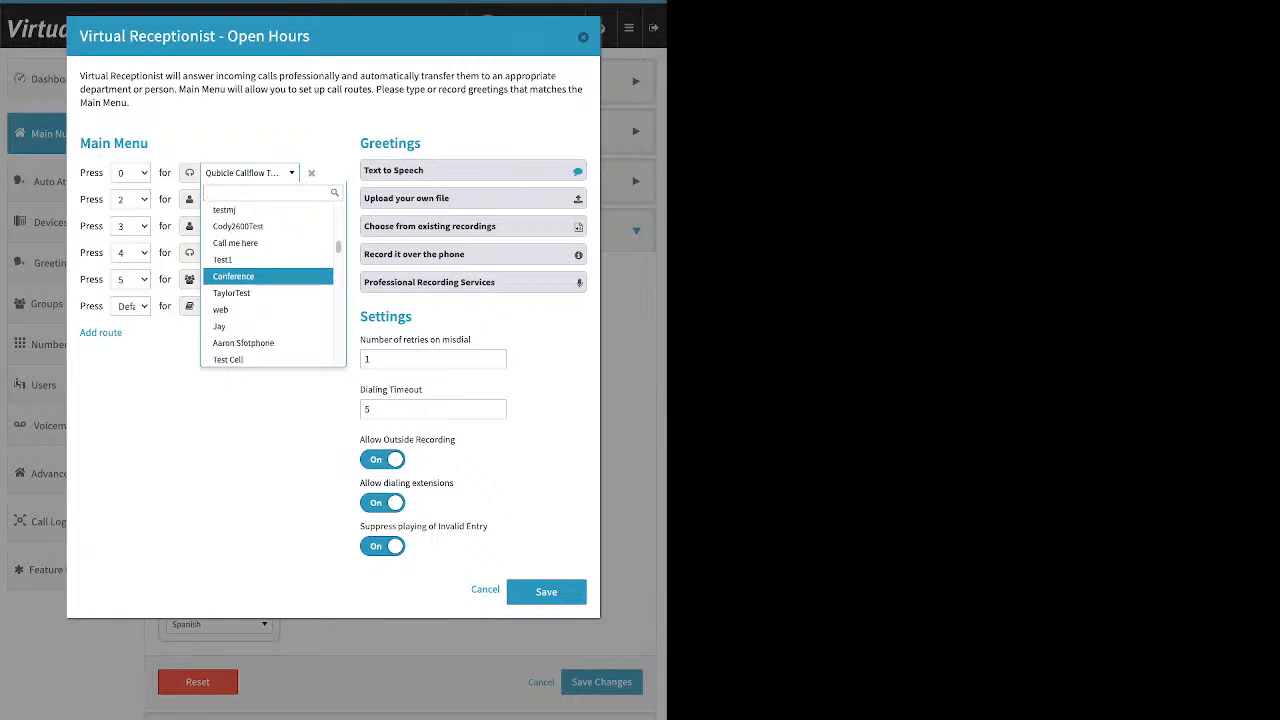
{"action": "scroll", "coordinate": [268, 280], "scroll_direction": "down", "scroll_amount": 1}
{"action": "scroll", "coordinate": [268, 280], "scroll_direction": "down", "scroll_amount": 1}
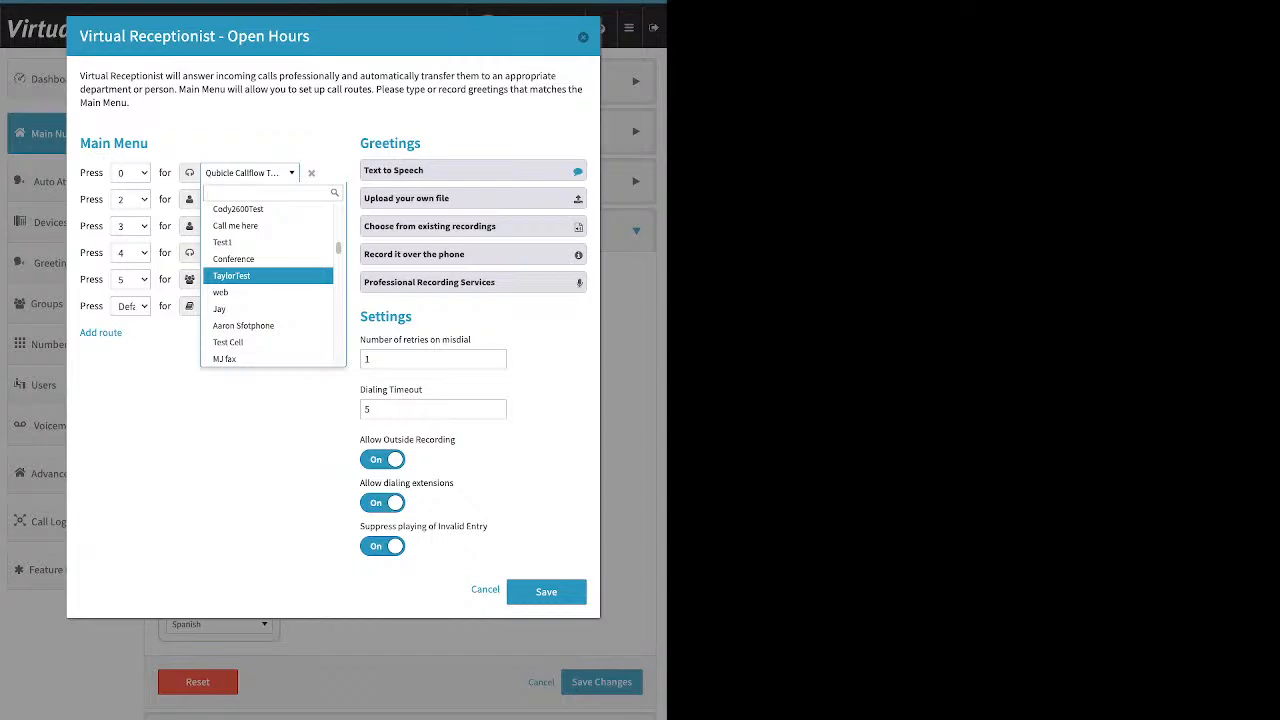
{"action": "scroll", "coordinate": [268, 280], "scroll_direction": "down", "scroll_amount": 1}
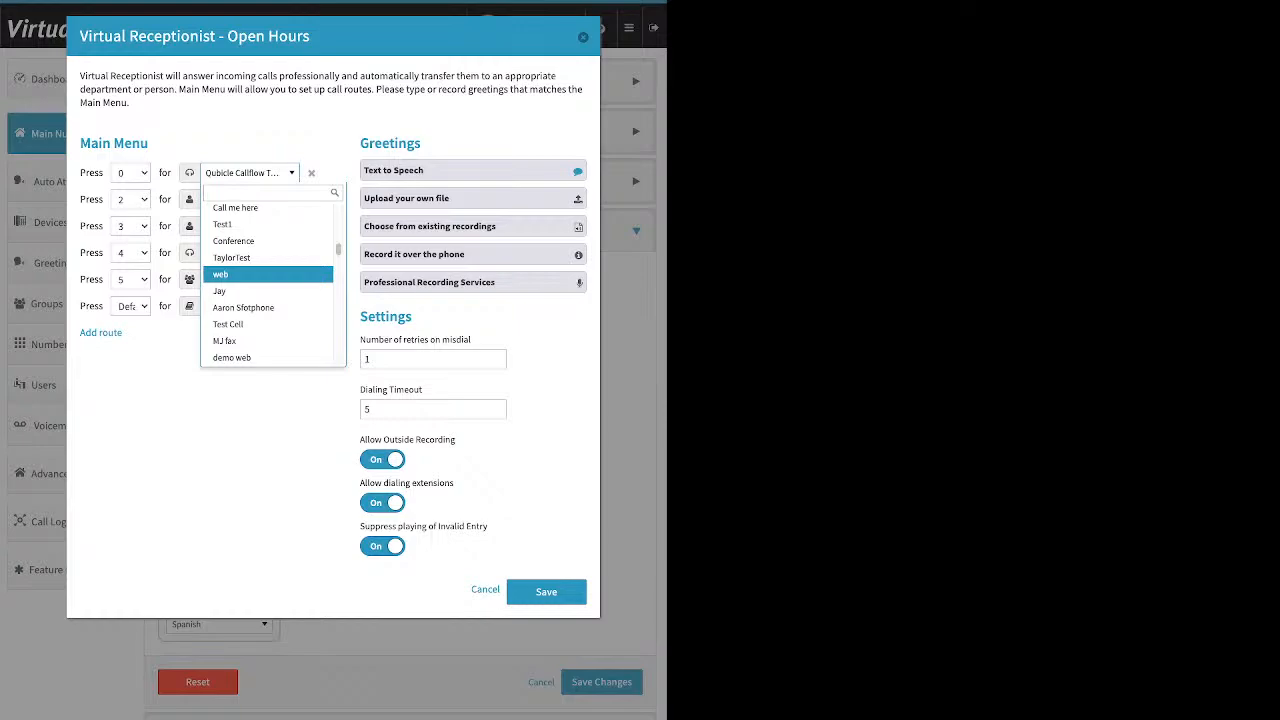
{"action": "scroll", "coordinate": [268, 274], "scroll_direction": "down", "scroll_amount": 1}
{"action": "scroll", "coordinate": [268, 275], "scroll_direction": "down", "scroll_amount": 3}
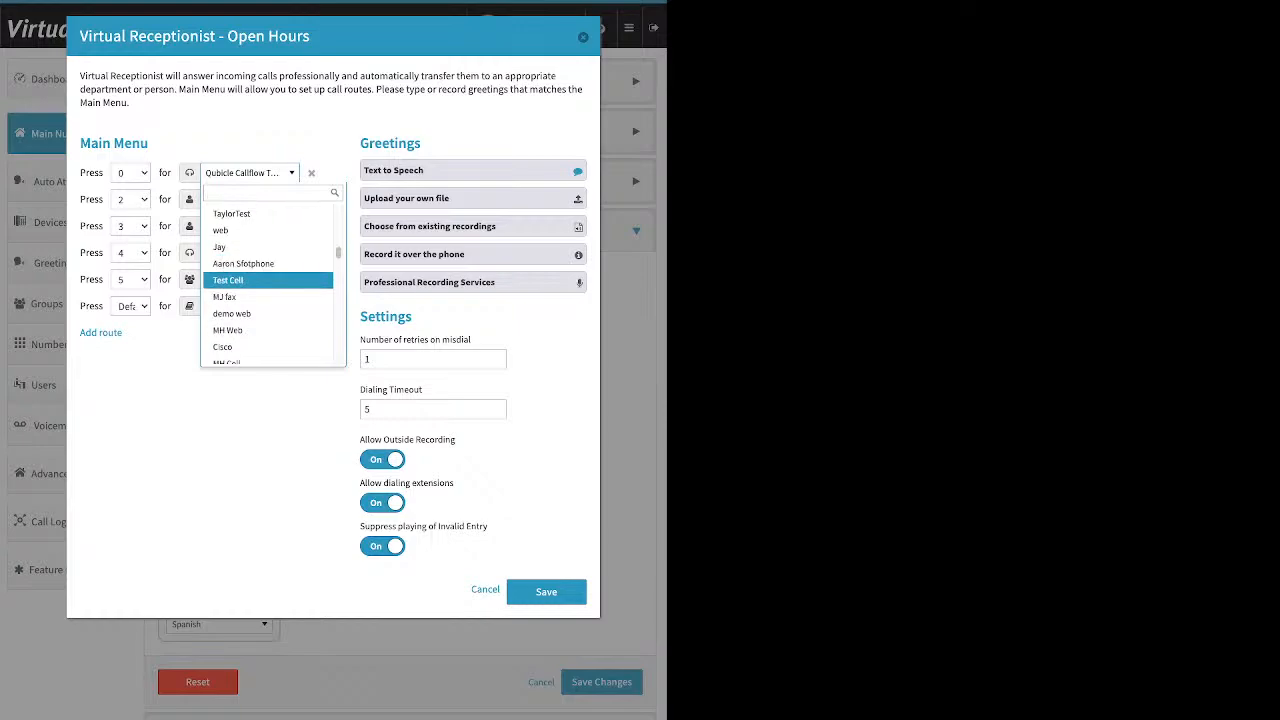
{"action": "scroll", "coordinate": [268, 276], "scroll_direction": "down", "scroll_amount": 7}
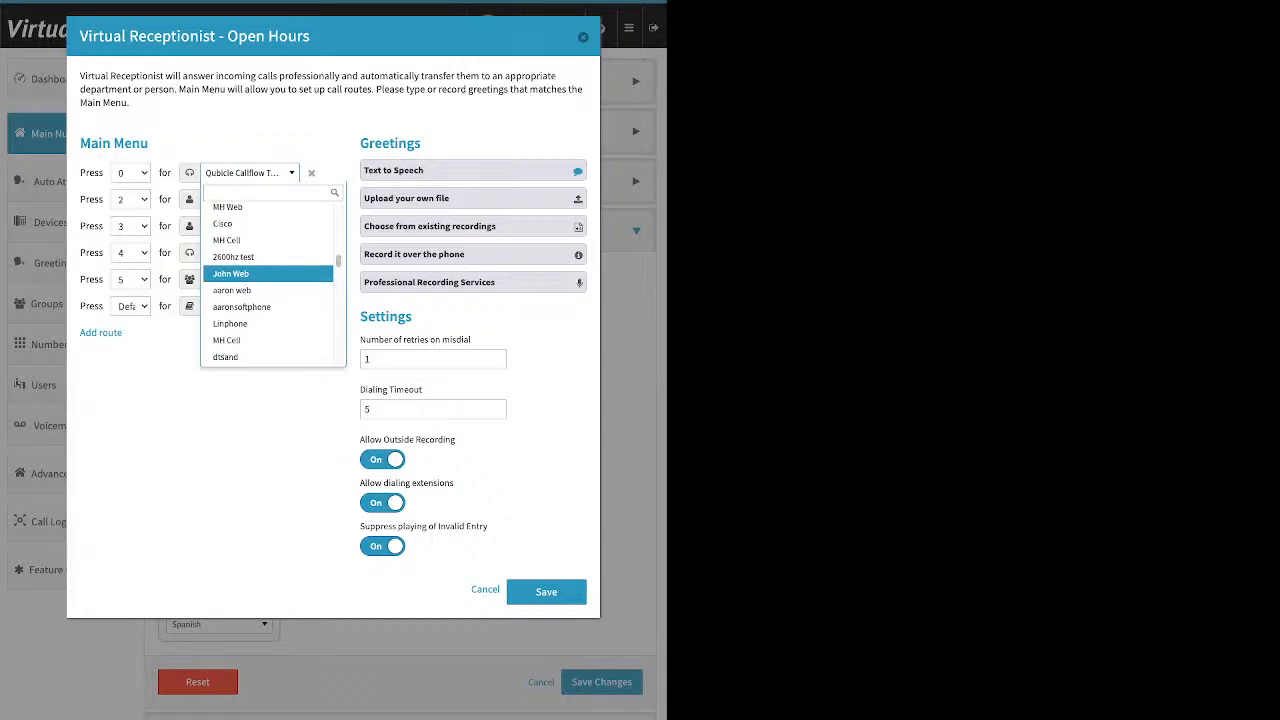
{"action": "scroll", "coordinate": [268, 280], "scroll_direction": "down", "scroll_amount": 3}
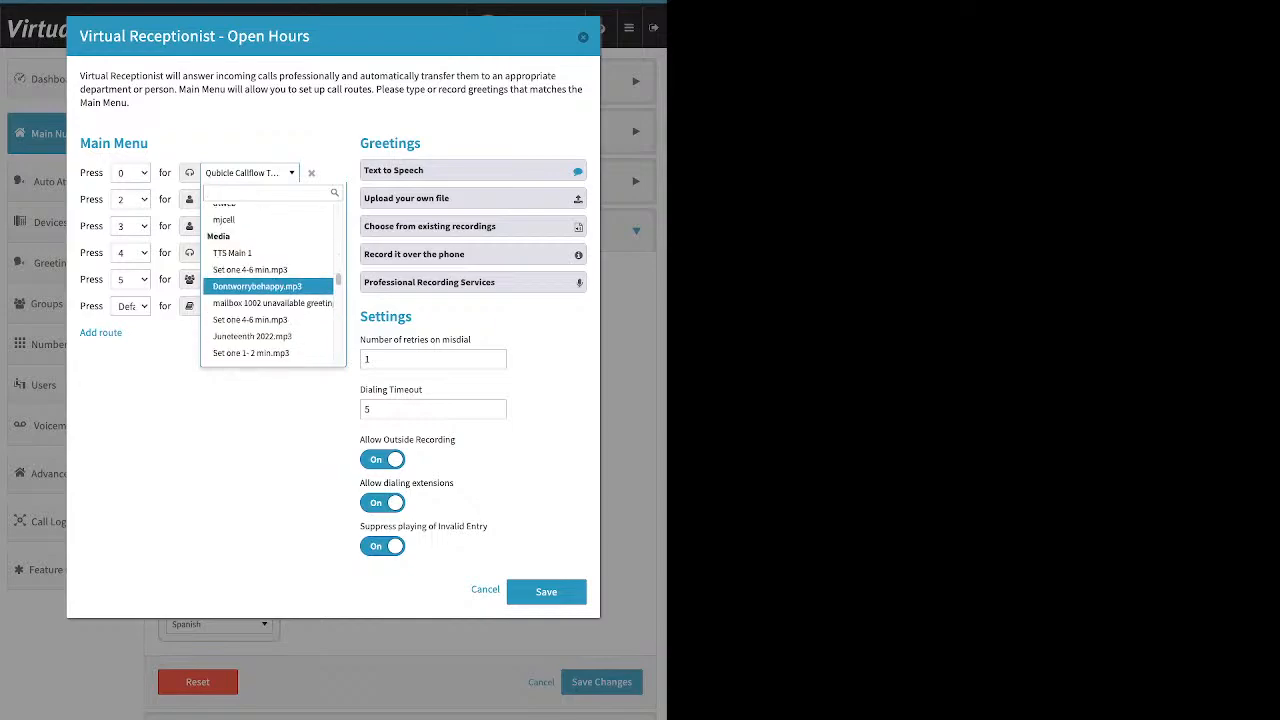
{"action": "scroll", "coordinate": [268, 288], "scroll_direction": "down", "scroll_amount": 4}
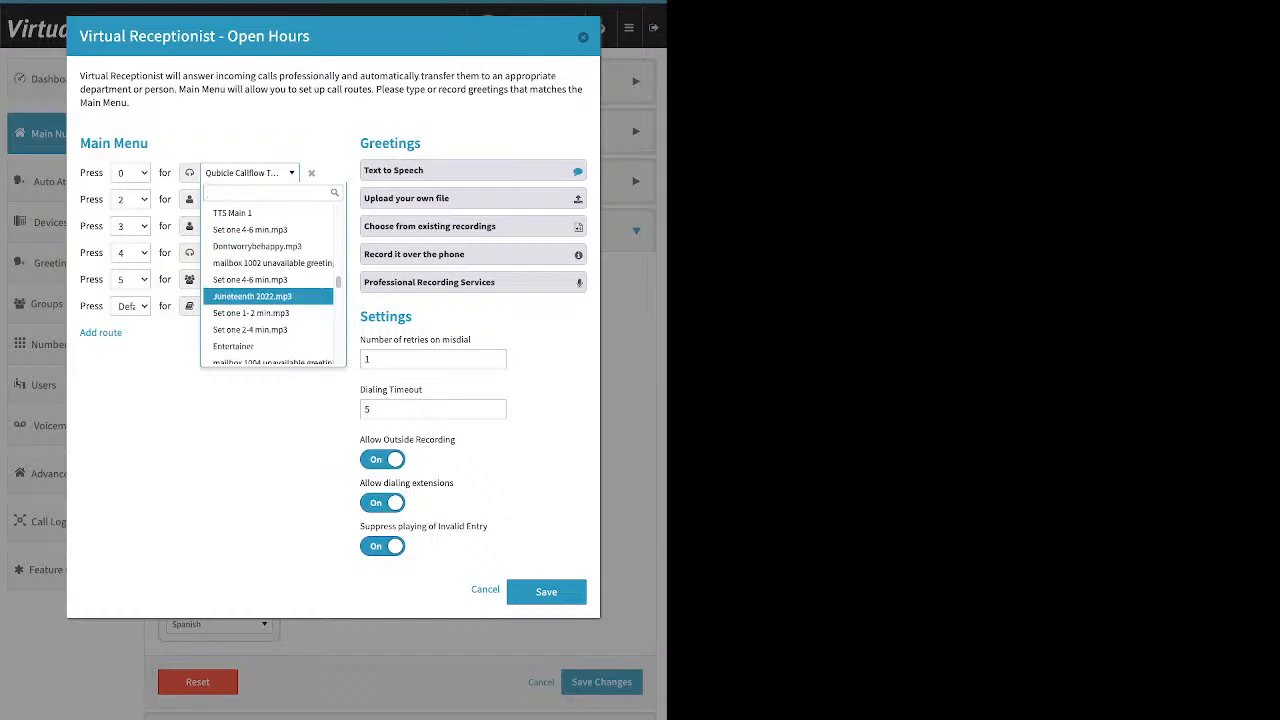
{"action": "scroll", "coordinate": [268, 288], "scroll_direction": "down", "scroll_amount": 6}
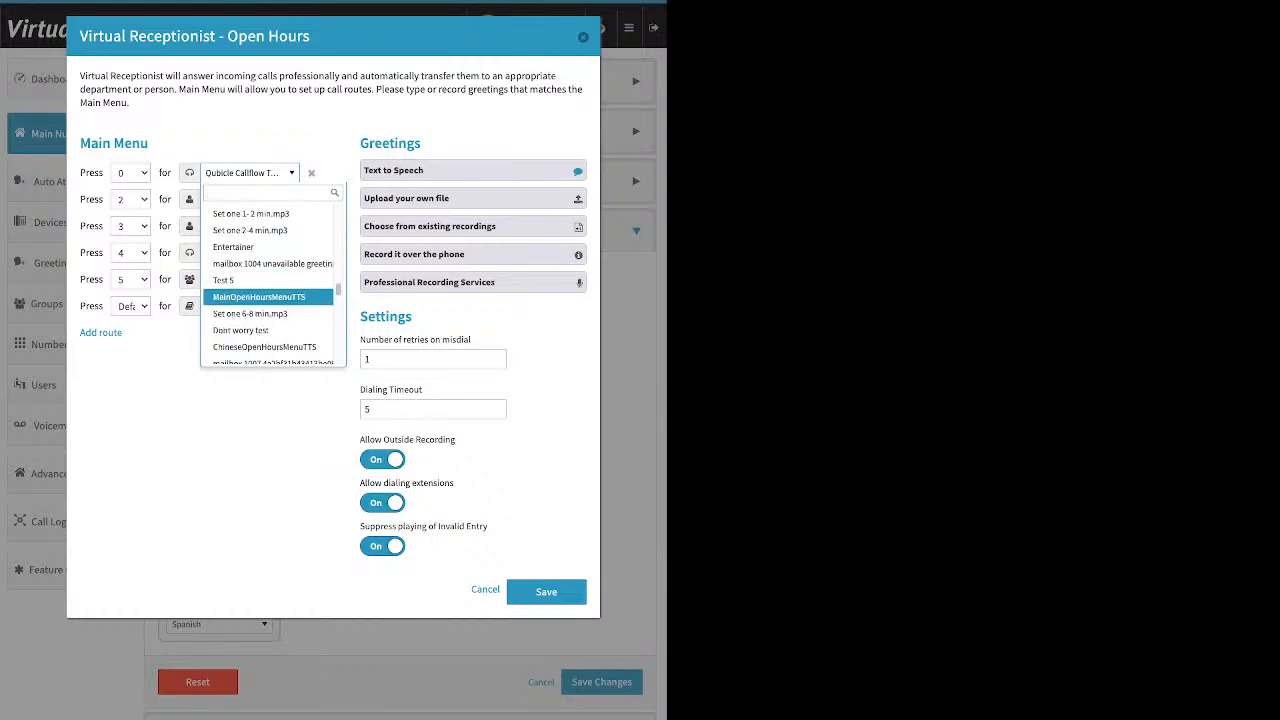
{"action": "scroll", "coordinate": [268, 290], "scroll_direction": "down", "scroll_amount": 5}
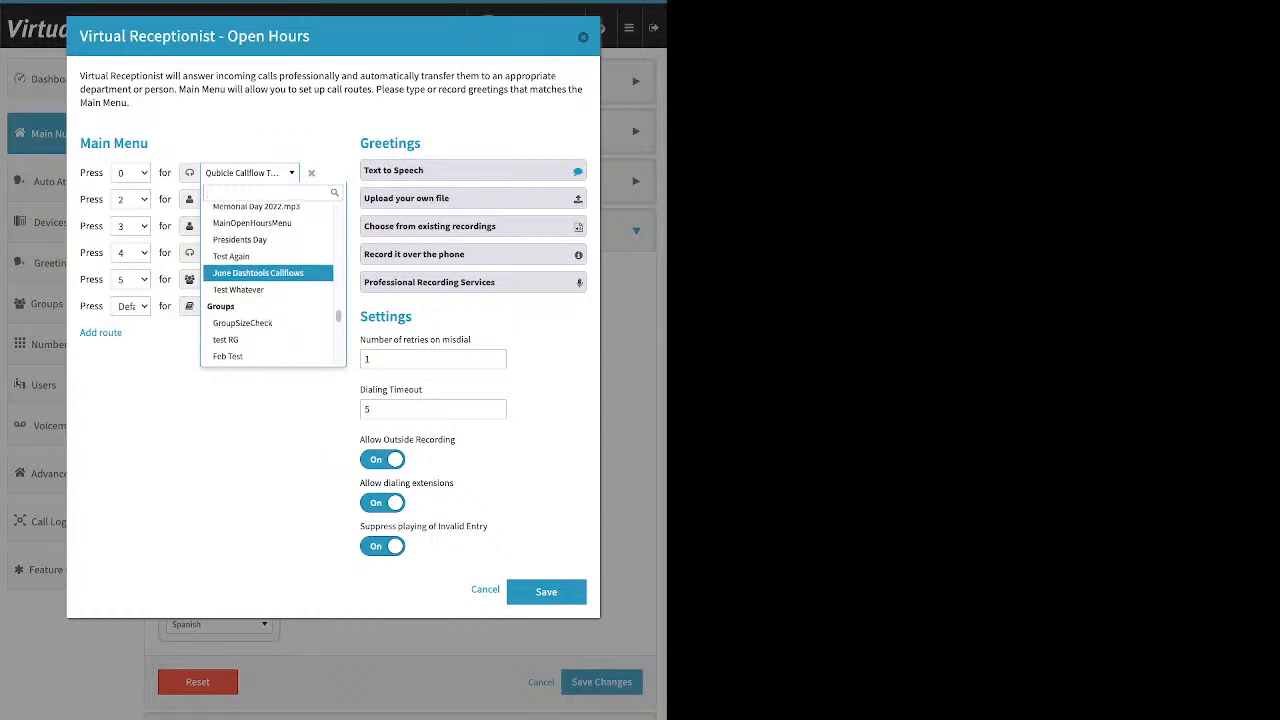
{"action": "scroll", "coordinate": [268, 280], "scroll_direction": "down", "scroll_amount": 1}
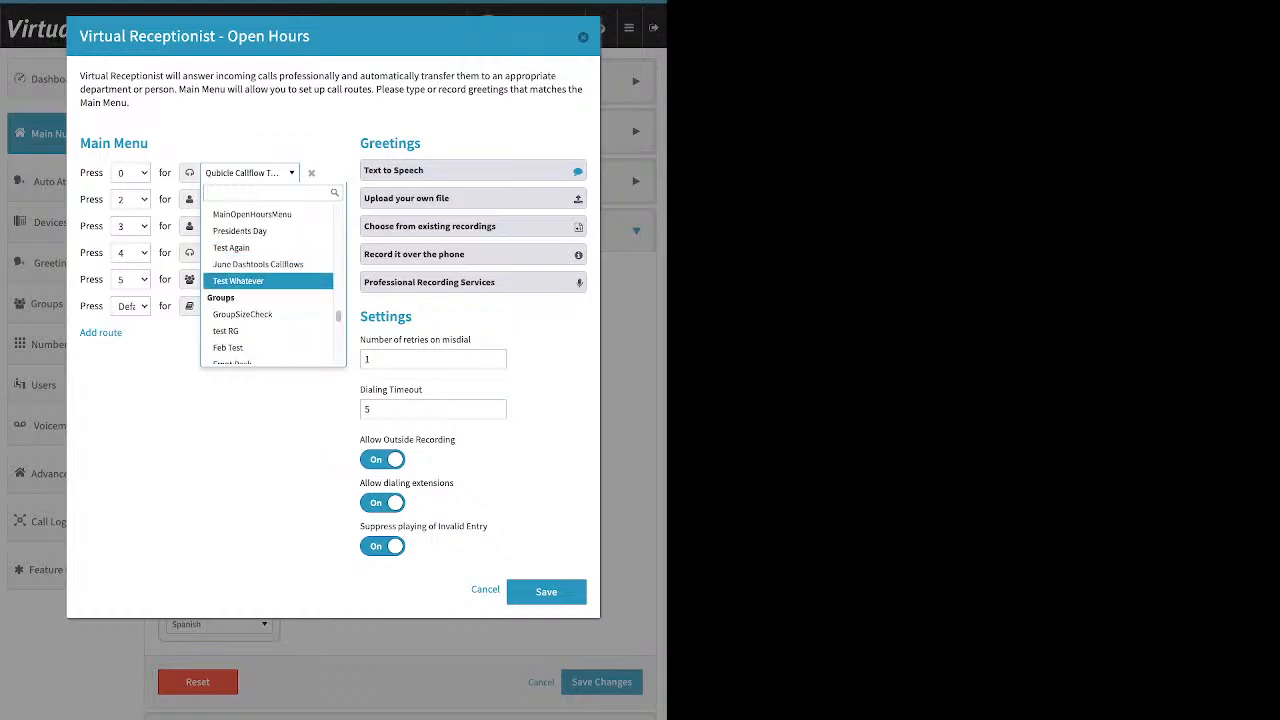
{"action": "scroll", "coordinate": [268, 275], "scroll_direction": "down", "scroll_amount": 2}
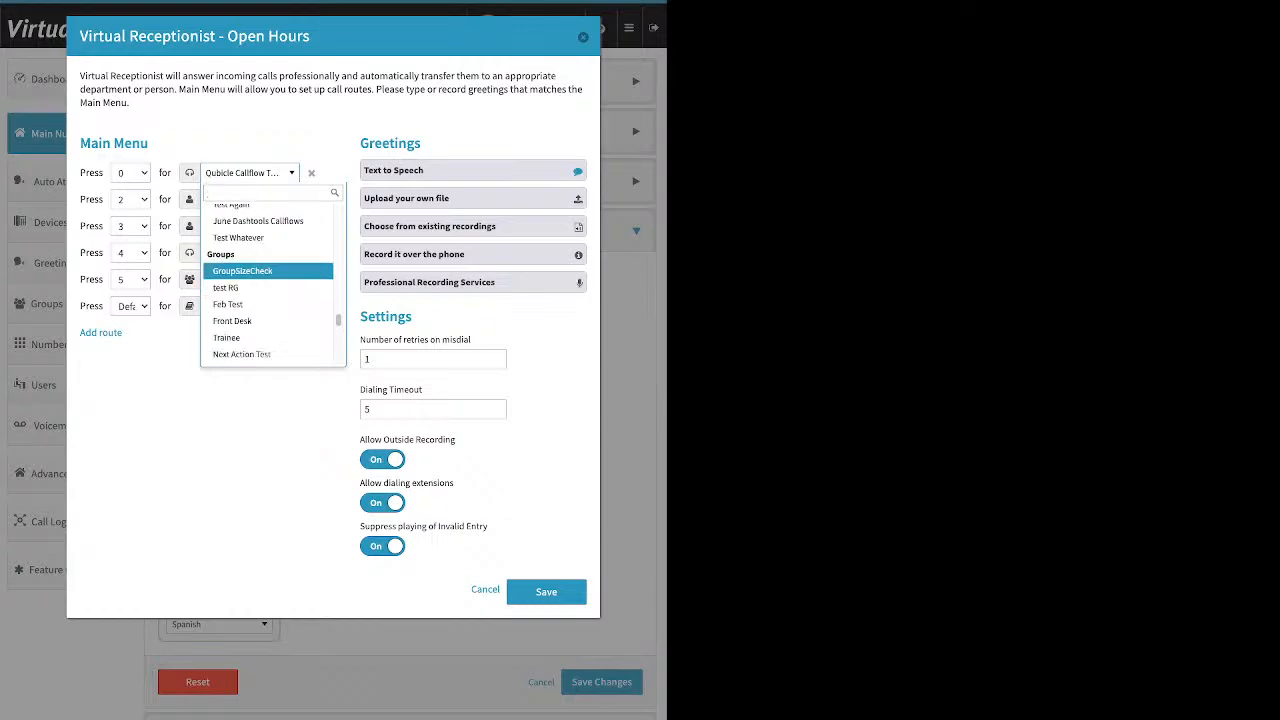
{"action": "scroll", "coordinate": [268, 280], "scroll_direction": "down", "scroll_amount": 1}
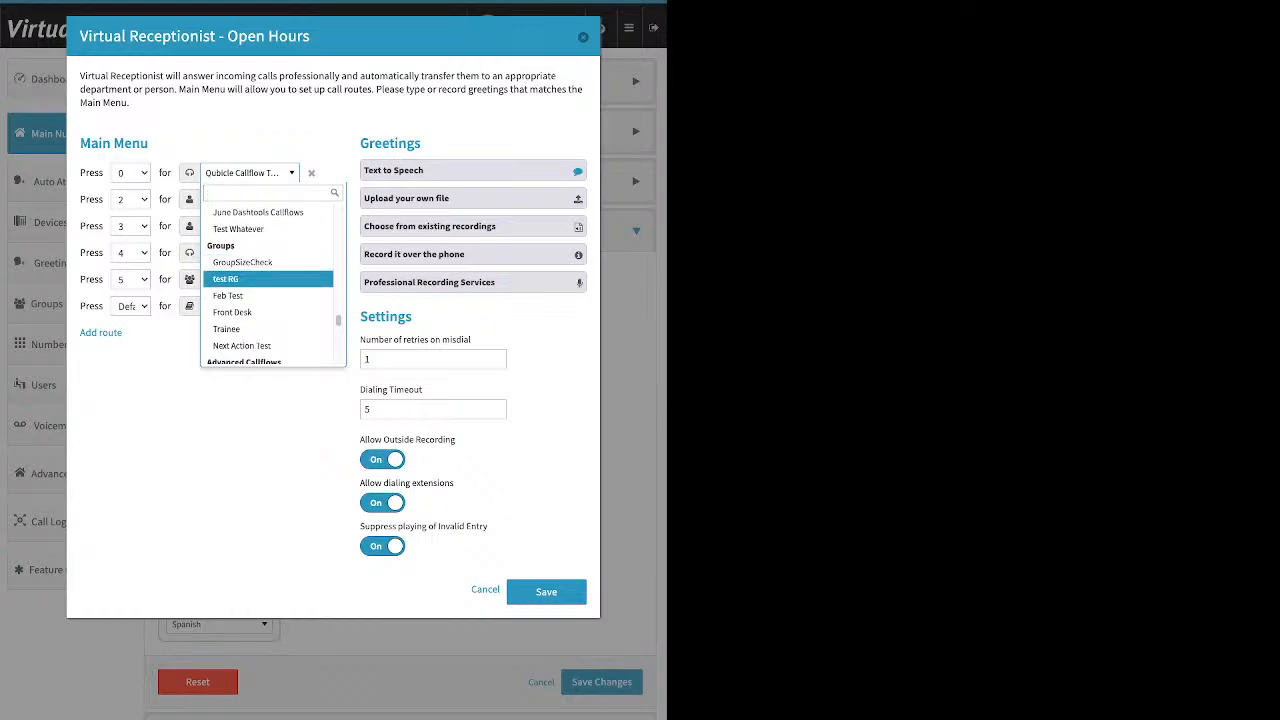
{"action": "scroll", "coordinate": [268, 288], "scroll_direction": "down", "scroll_amount": 1}
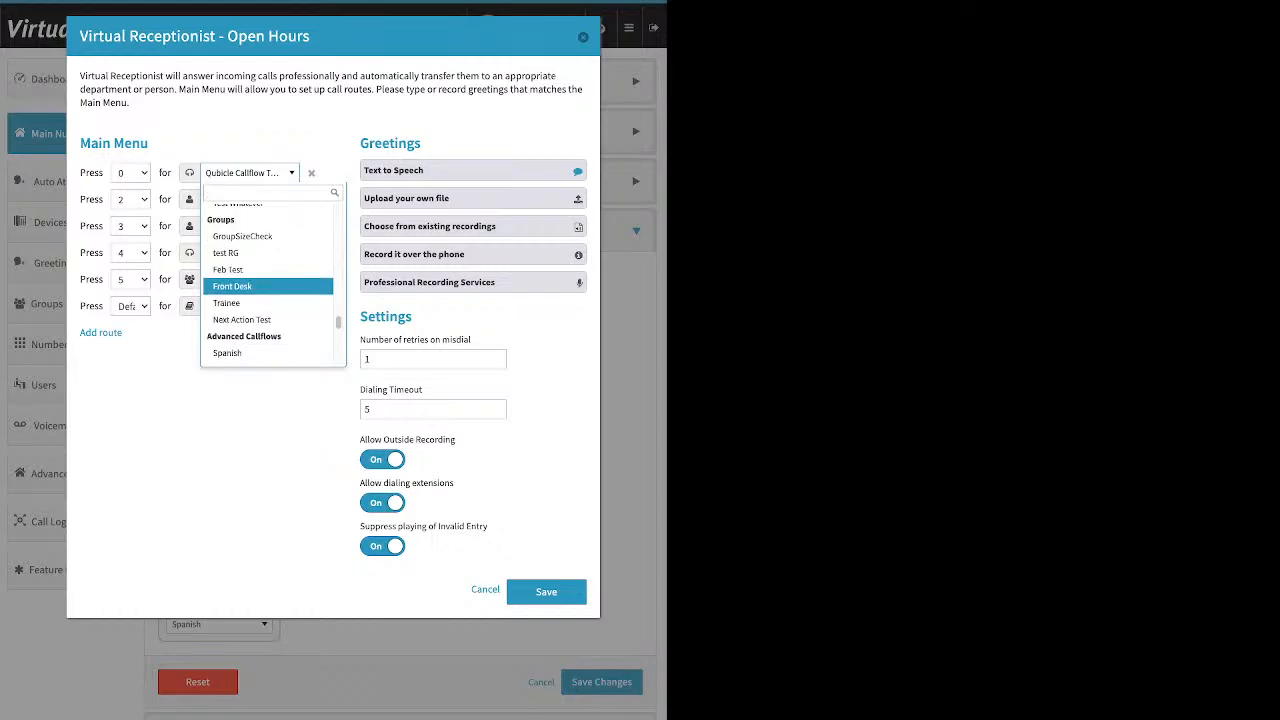
{"action": "scroll", "coordinate": [268, 285], "scroll_direction": "down", "scroll_amount": 3}
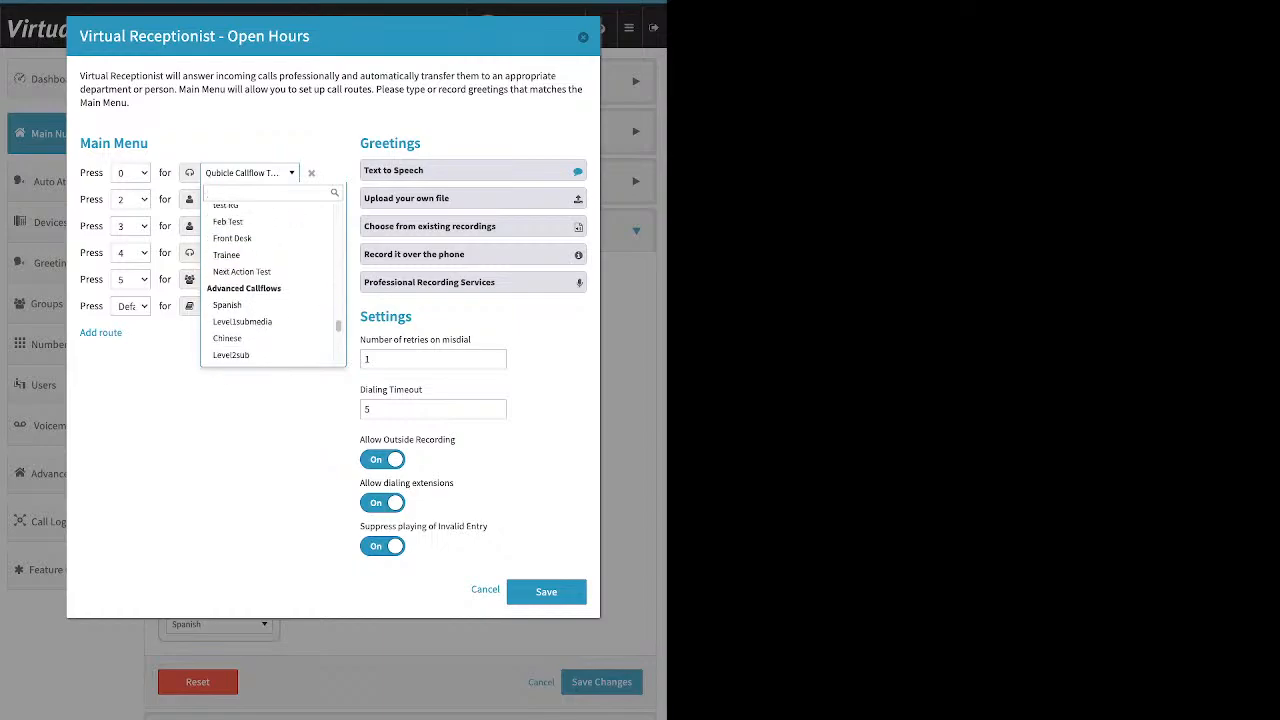
{"action": "scroll", "coordinate": [268, 283], "scroll_direction": "down", "scroll_amount": 1}
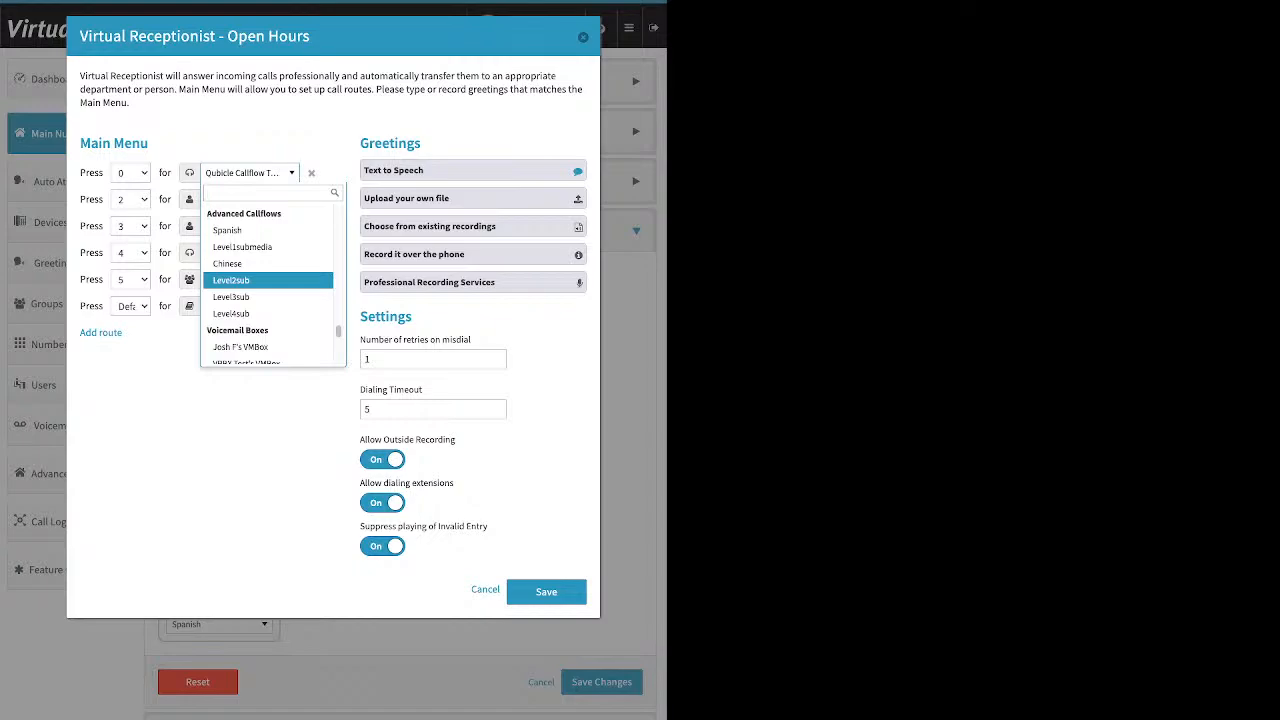
{"action": "scroll", "coordinate": [268, 283], "scroll_direction": "down", "scroll_amount": 4}
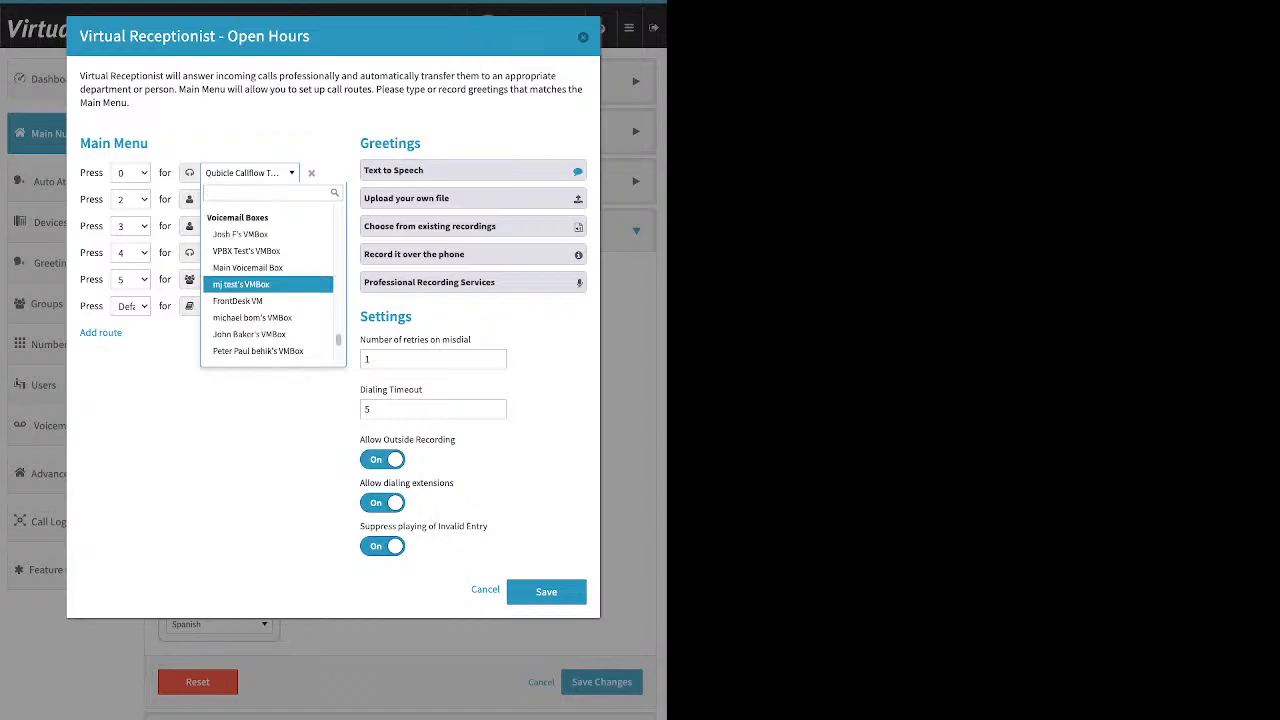
{"action": "scroll", "coordinate": [268, 280], "scroll_direction": "down", "scroll_amount": 7}
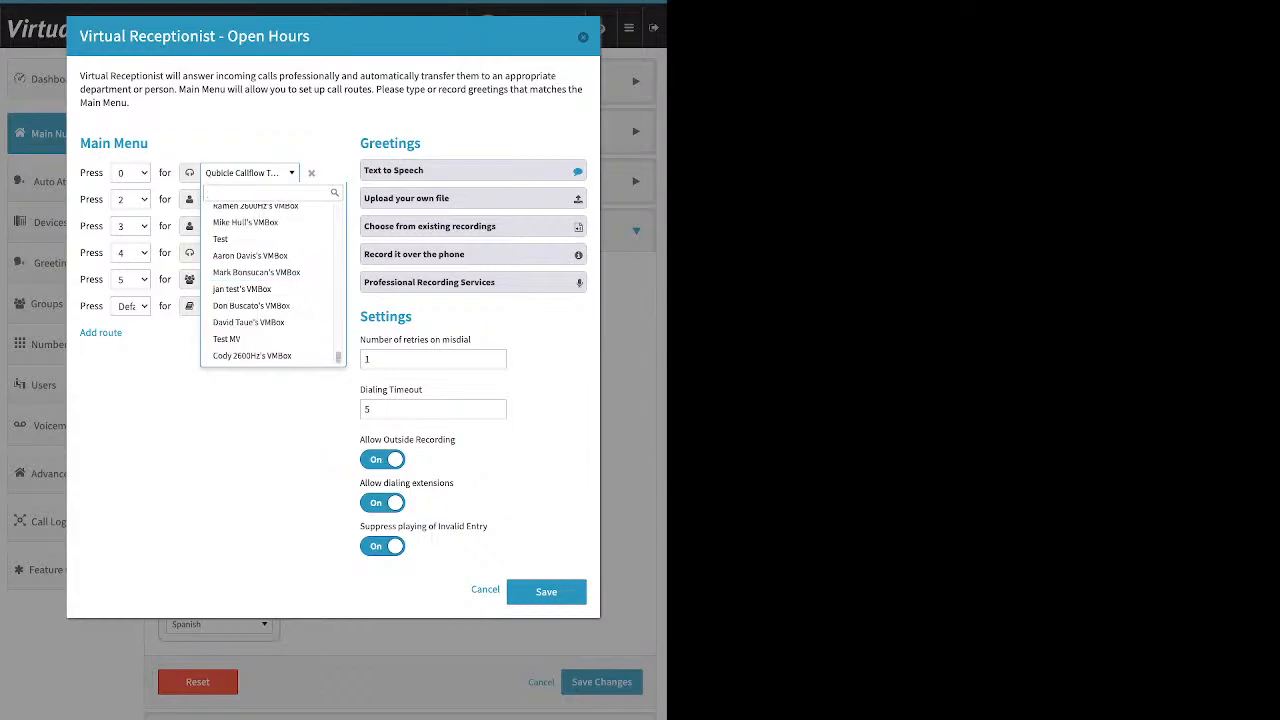
{"action": "left_click", "coordinate": [250, 173]}
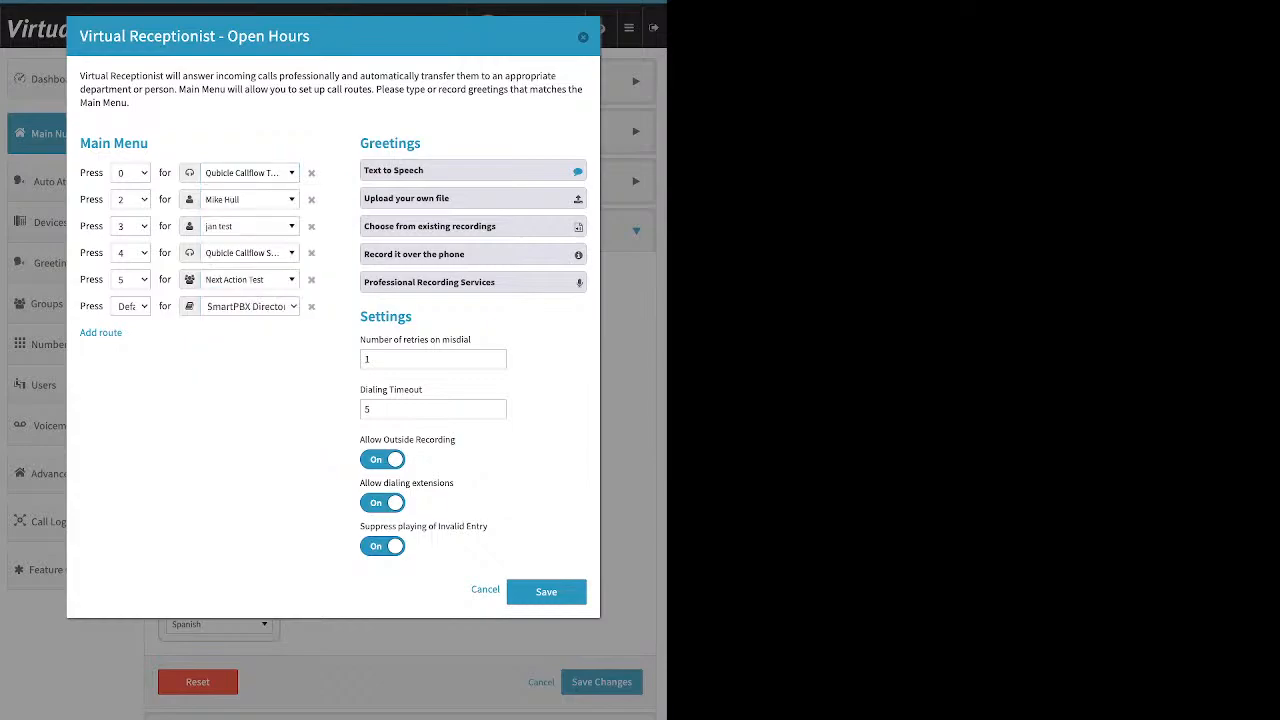
- Open the Text to Speech greeting for Open Hours and review its message text without editing it
{"action": "left_click_drag", "start_coordinate": [422, 143], "coordinate": [360, 143]}
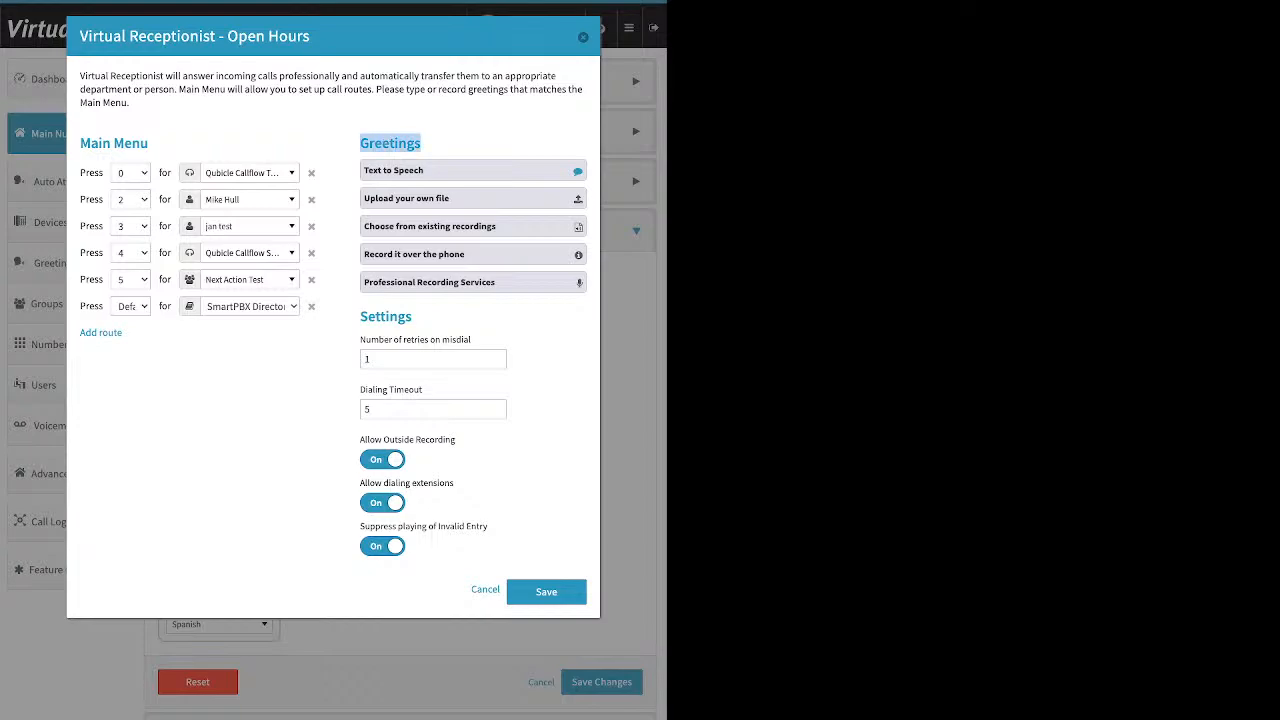
{"action": "left_click", "coordinate": [394, 171]}
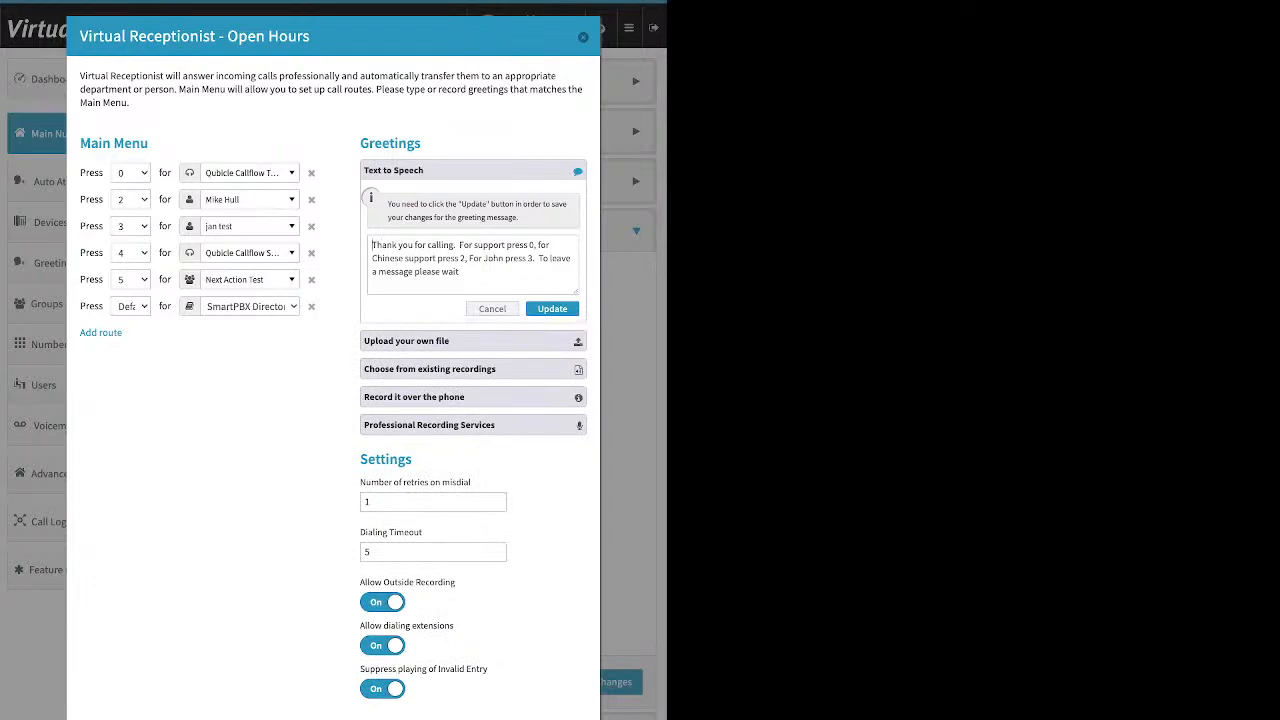
{"action": "key", "text": "ctrl+a"}
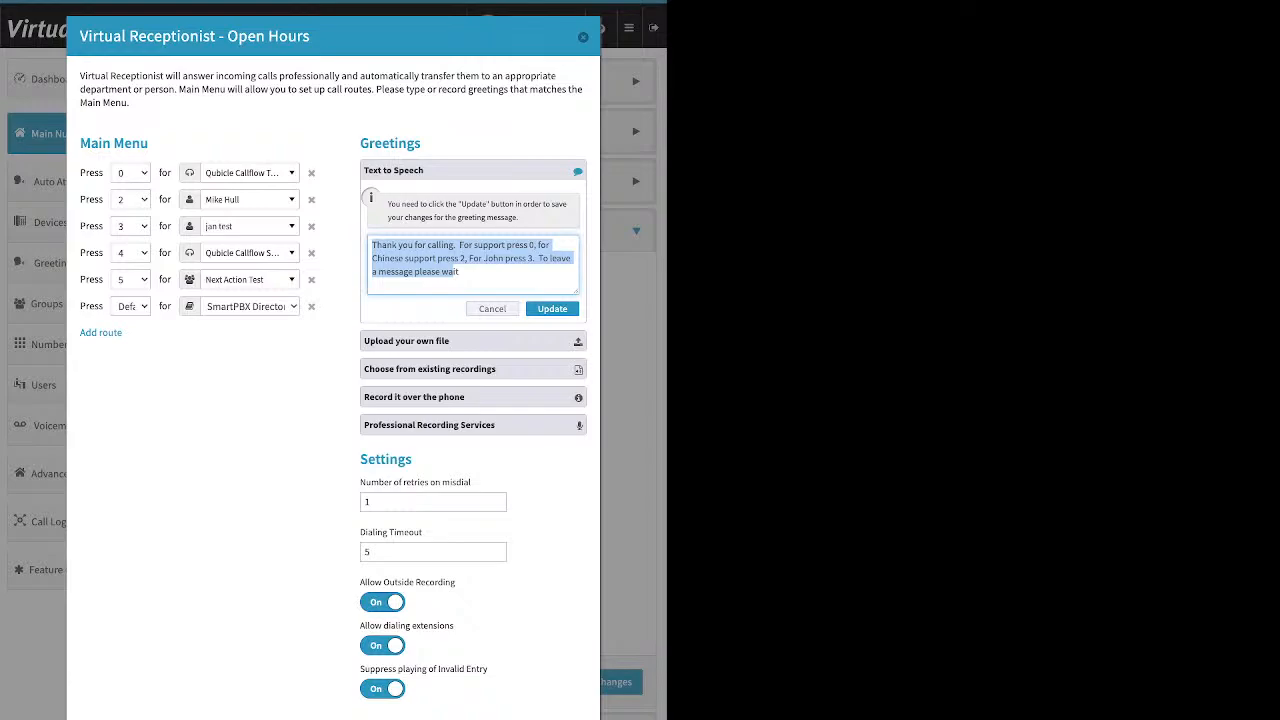
{"action": "left_click", "coordinate": [419, 258]}
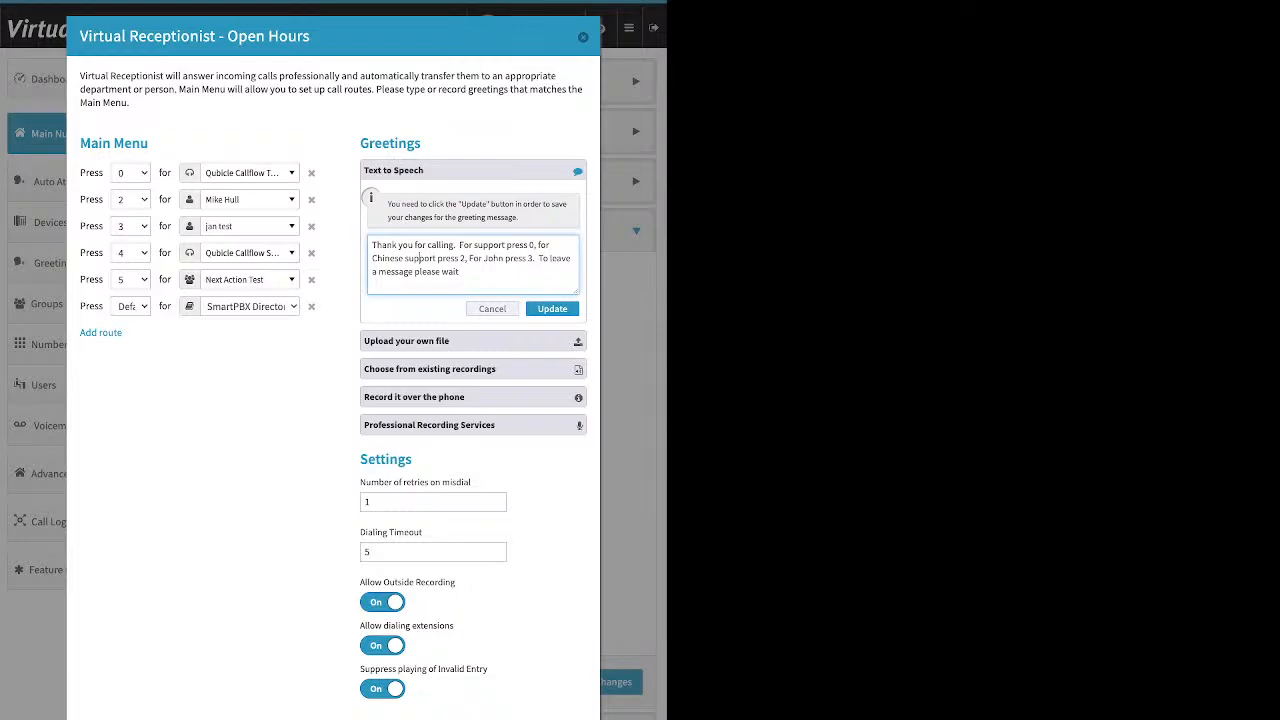
{"action": "left_click_drag", "start_coordinate": [228, 37], "coordinate": [303, 37]}
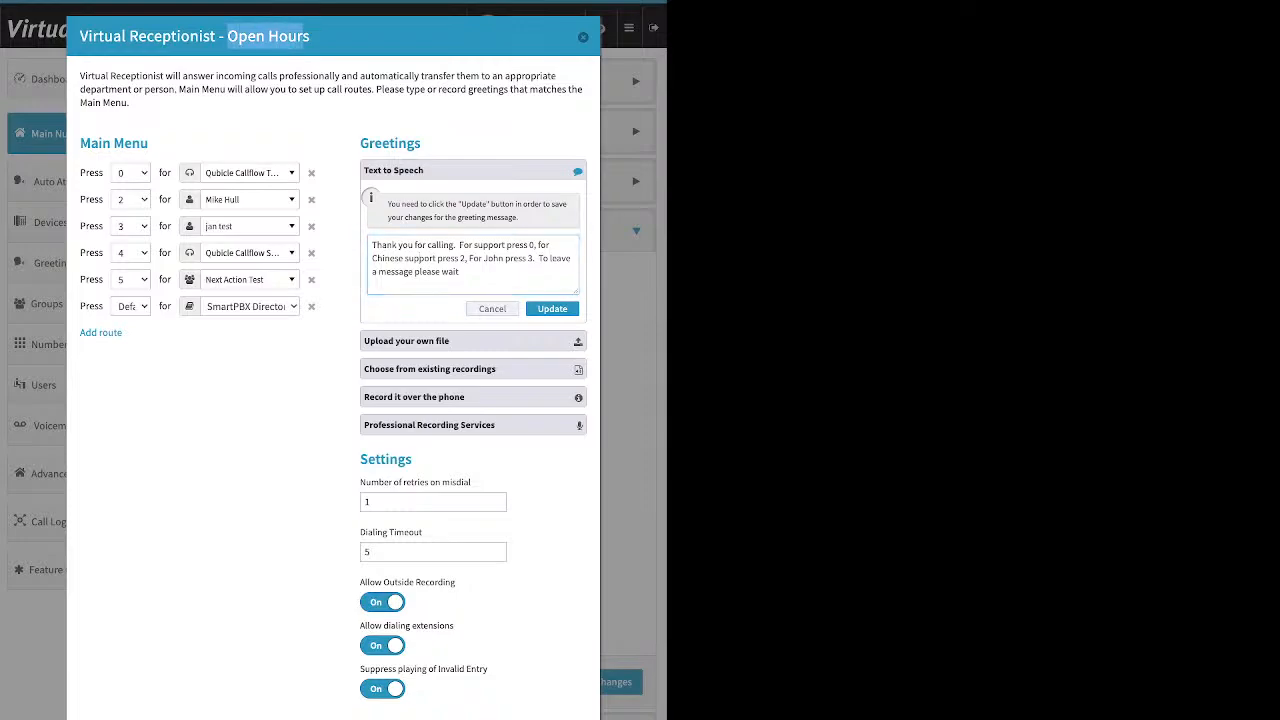
{"action": "left_click", "coordinate": [303, 37]}
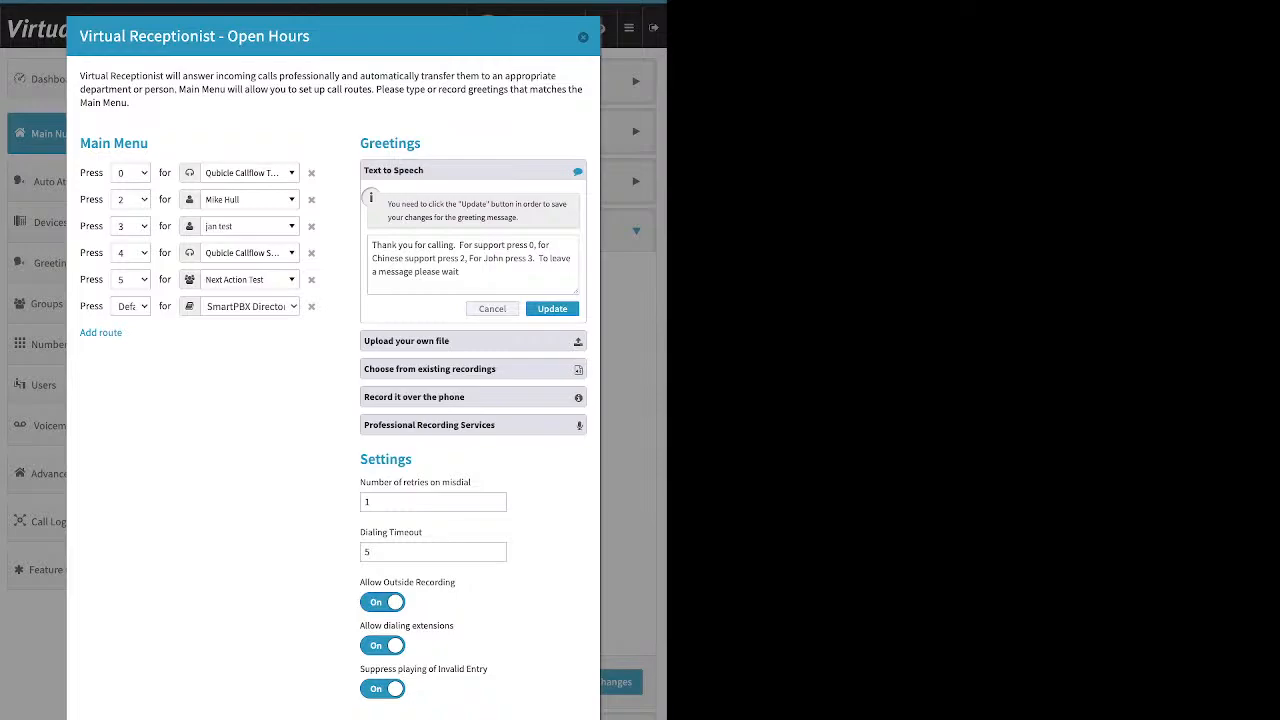
- Review the greeting options Upload your own file, Choose from existing recordings and Record it over the phone
{"action": "left_click", "coordinate": [473, 341]}
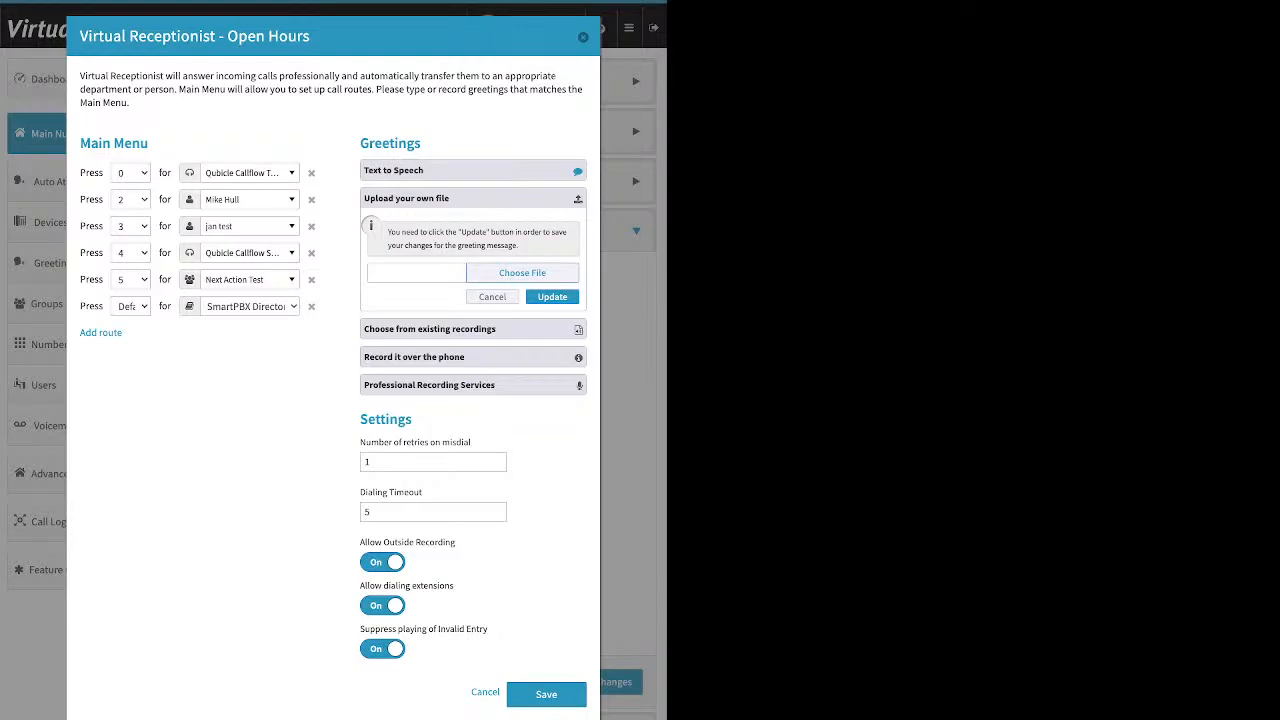
{"action": "left_click", "coordinate": [472, 329]}
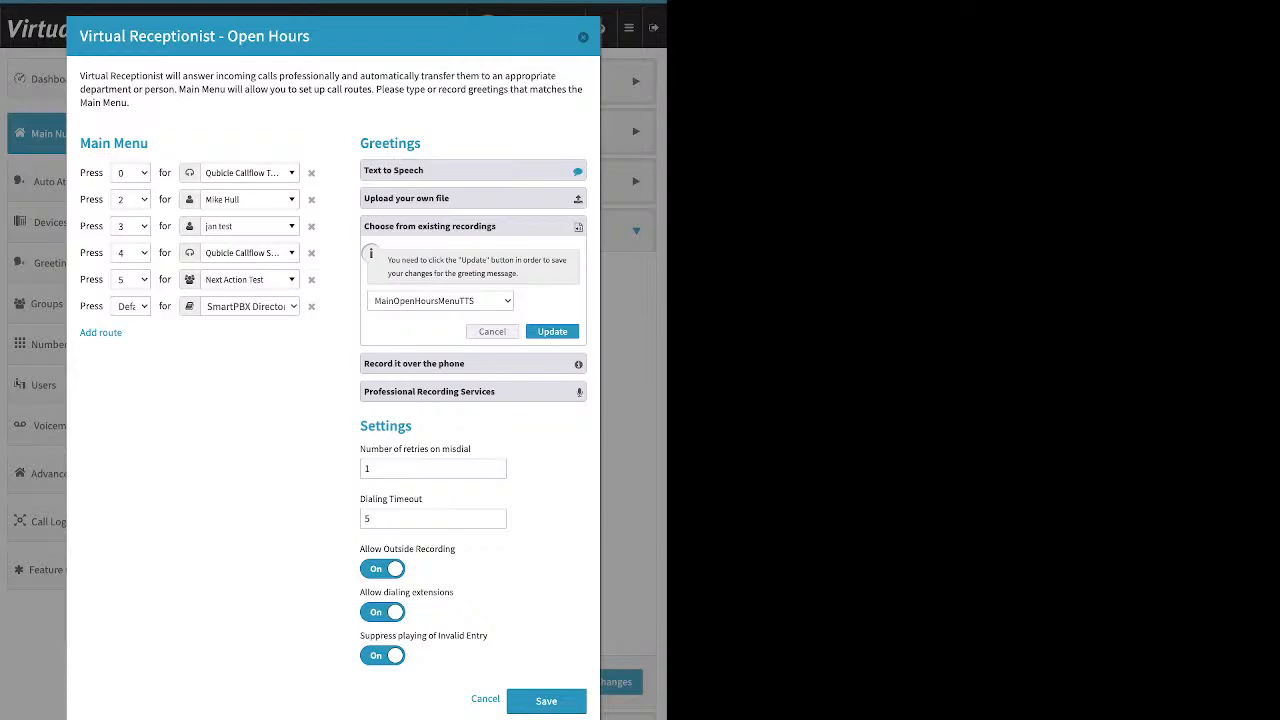
{"action": "left_click", "coordinate": [472, 364]}
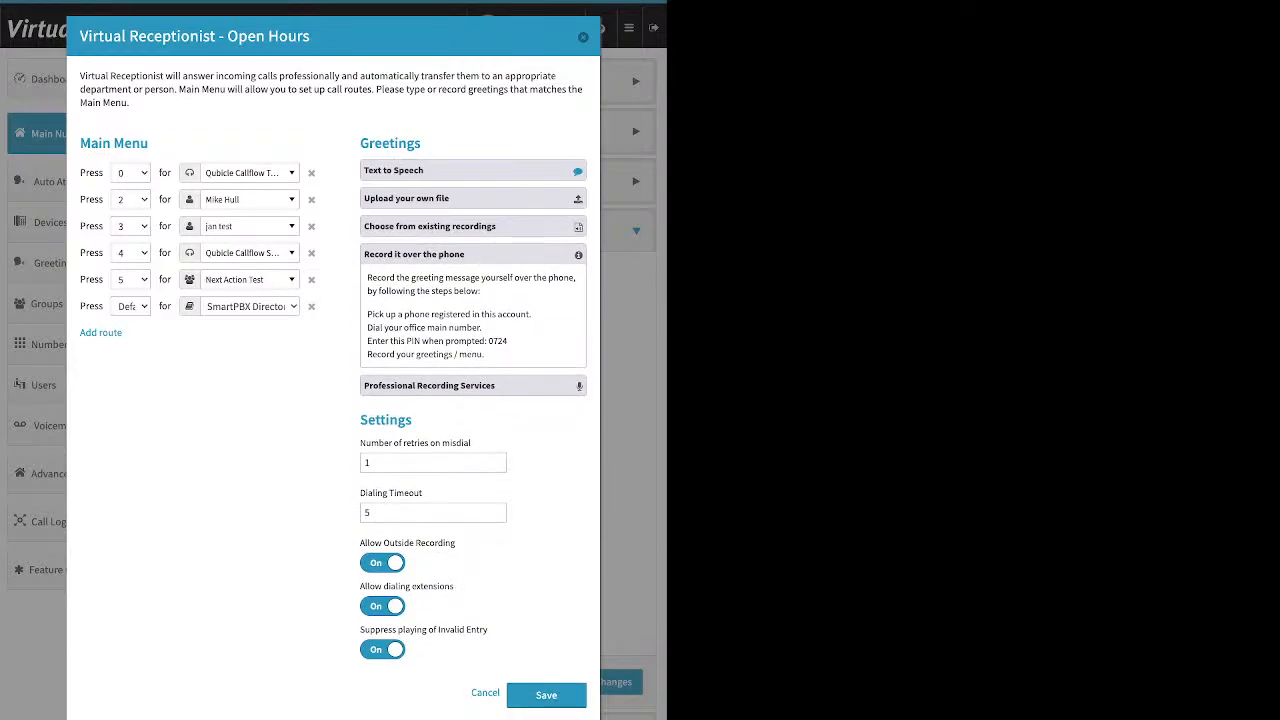
- Turn off Allow Outside Recording and Suppress playing of Invalid Entry, and read the instructions for recording the greeting by phone
{"action": "left_click", "coordinate": [382, 563]}
{"action": "left_click", "coordinate": [382, 650]}
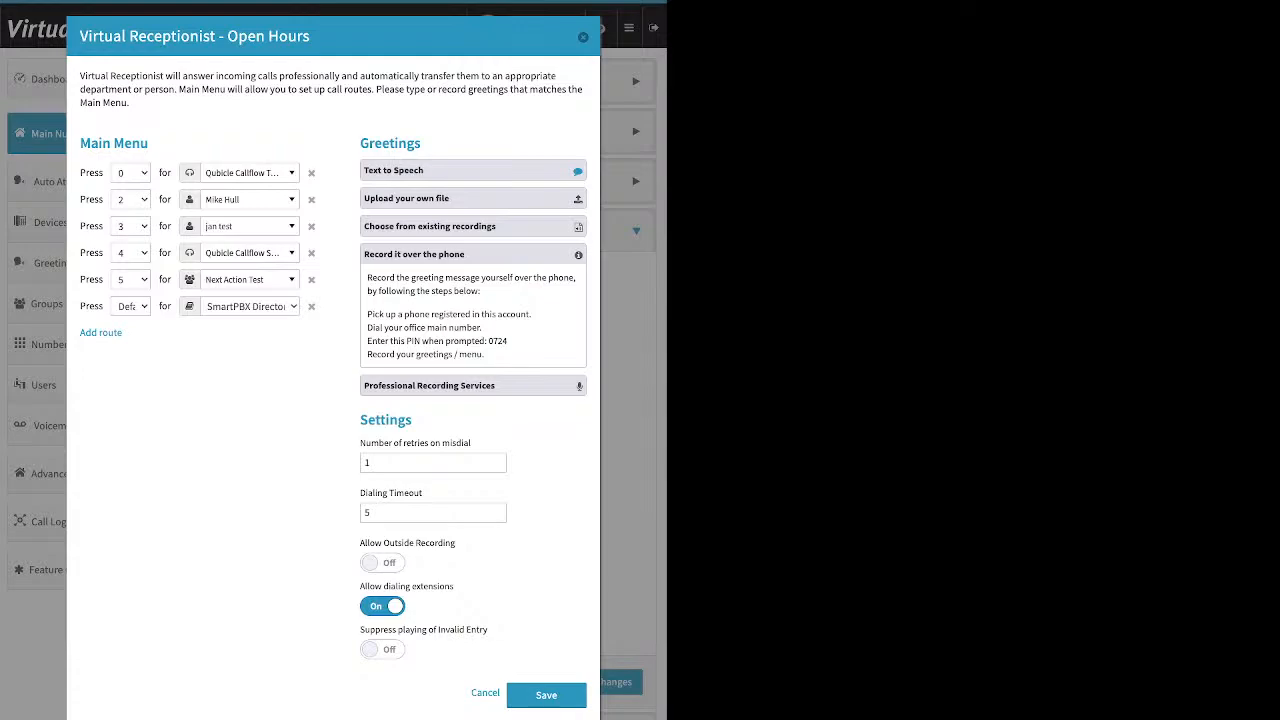
{"action": "left_click_drag", "start_coordinate": [367, 314], "coordinate": [531, 314]}
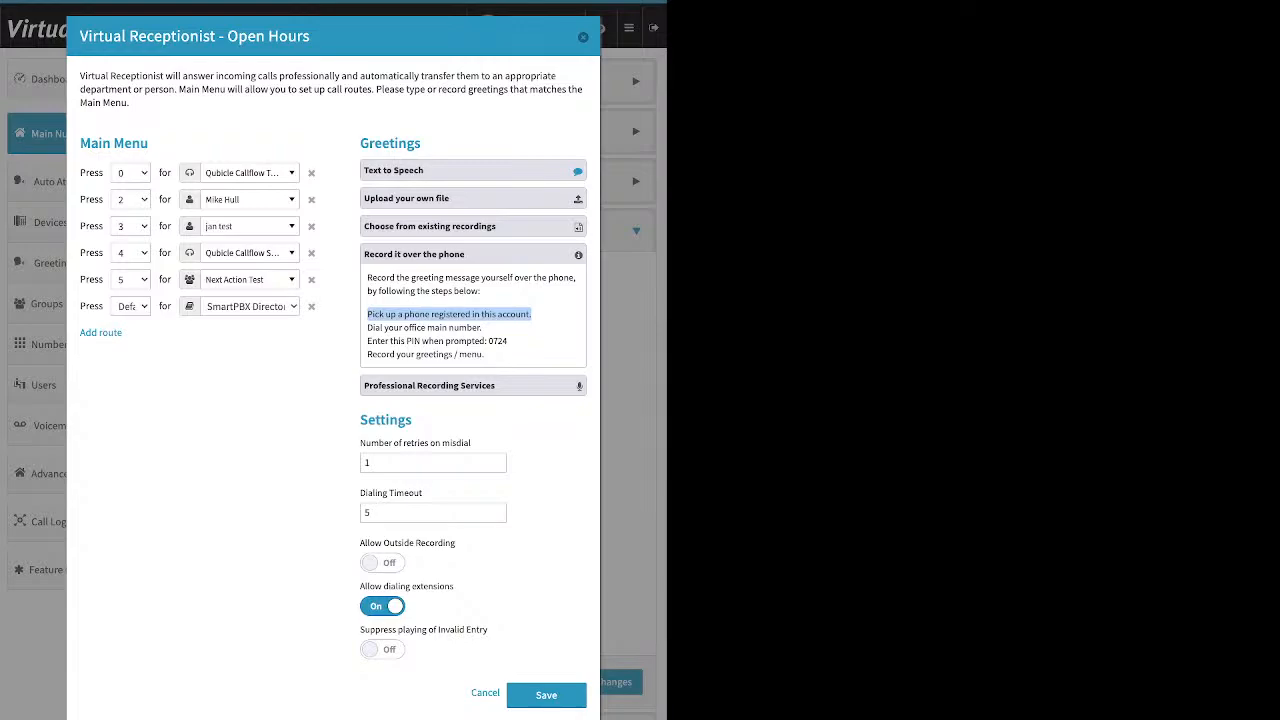
{"action": "left_click", "coordinate": [430, 327]}
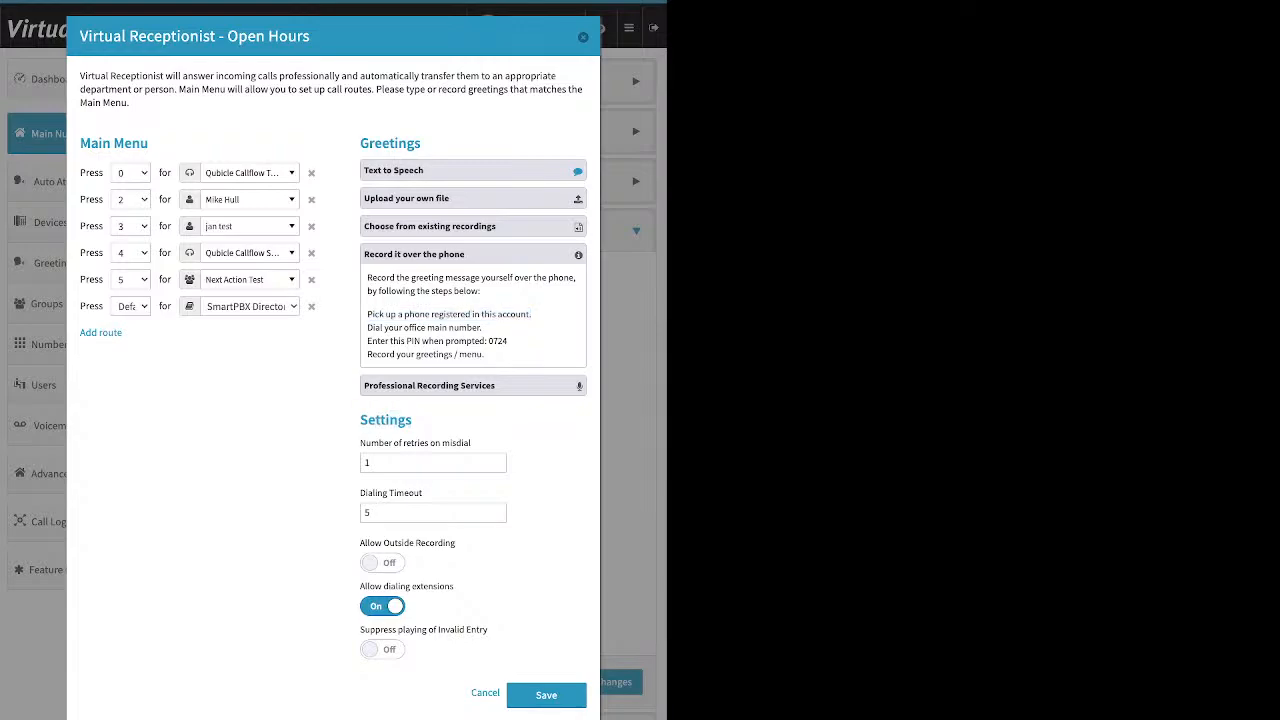
- Turn Allow Outside Recording back on in the Open Hours Virtual Receptionist settings
{"action": "left_click_drag", "start_coordinate": [412, 420], "coordinate": [360, 420]}
{"action": "left_click_drag", "start_coordinate": [360, 543], "coordinate": [457, 543]}
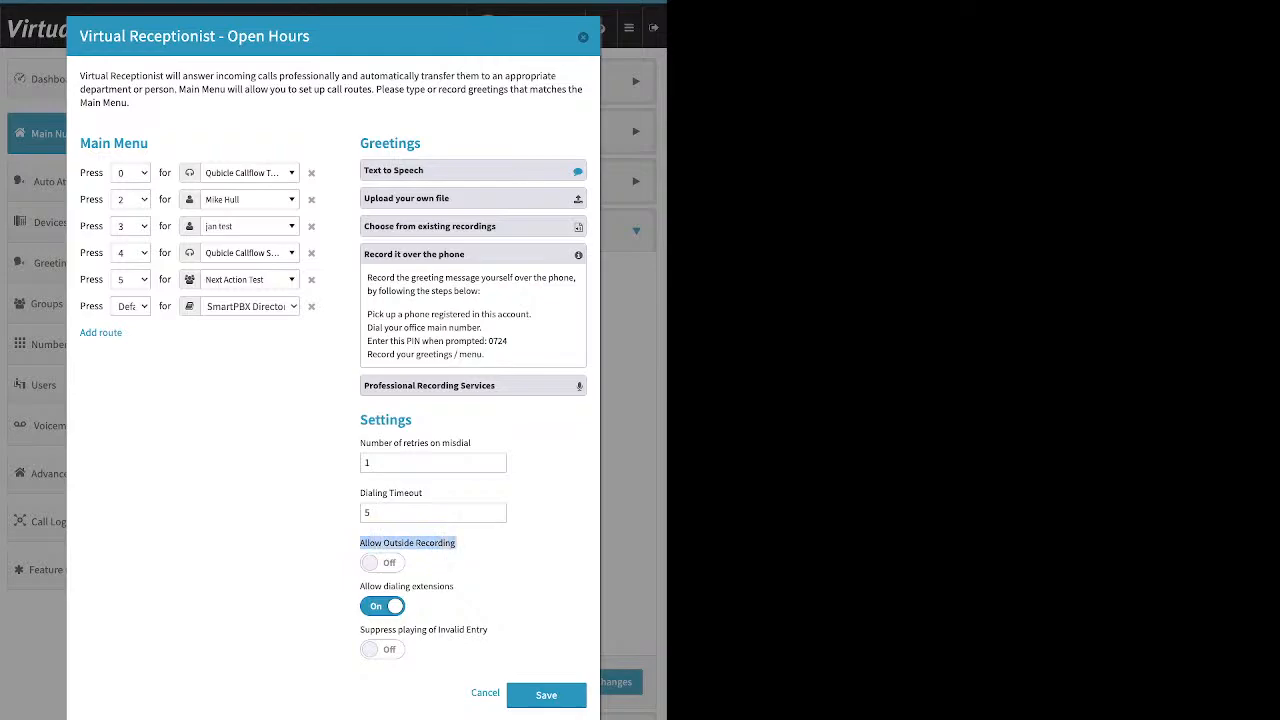
{"action": "left_click", "coordinate": [382, 563]}
{"action": "left_click", "coordinate": [470, 545]}
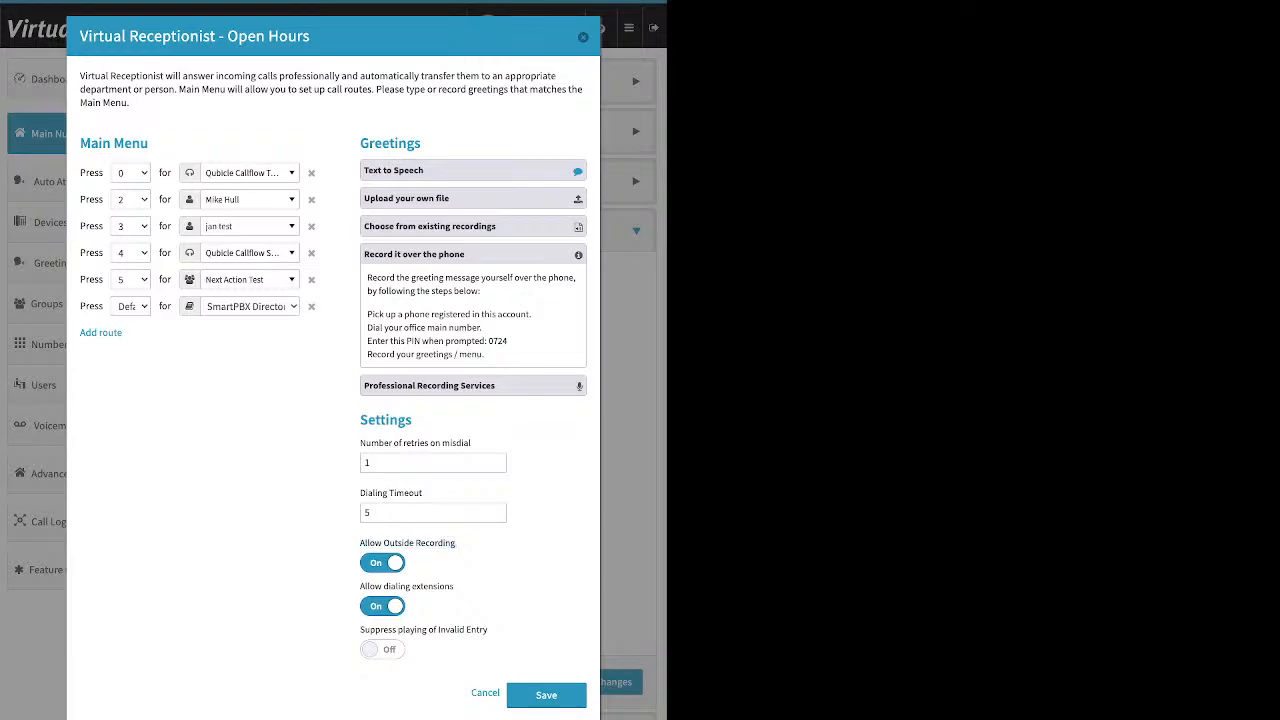
- Review the Professional Recording Services pricing and the greeting file upload option, and cancel the upload without choosing a file
{"action": "left_click_drag", "start_coordinate": [508, 341], "coordinate": [481, 341]}
{"action": "left_click", "coordinate": [472, 386]}
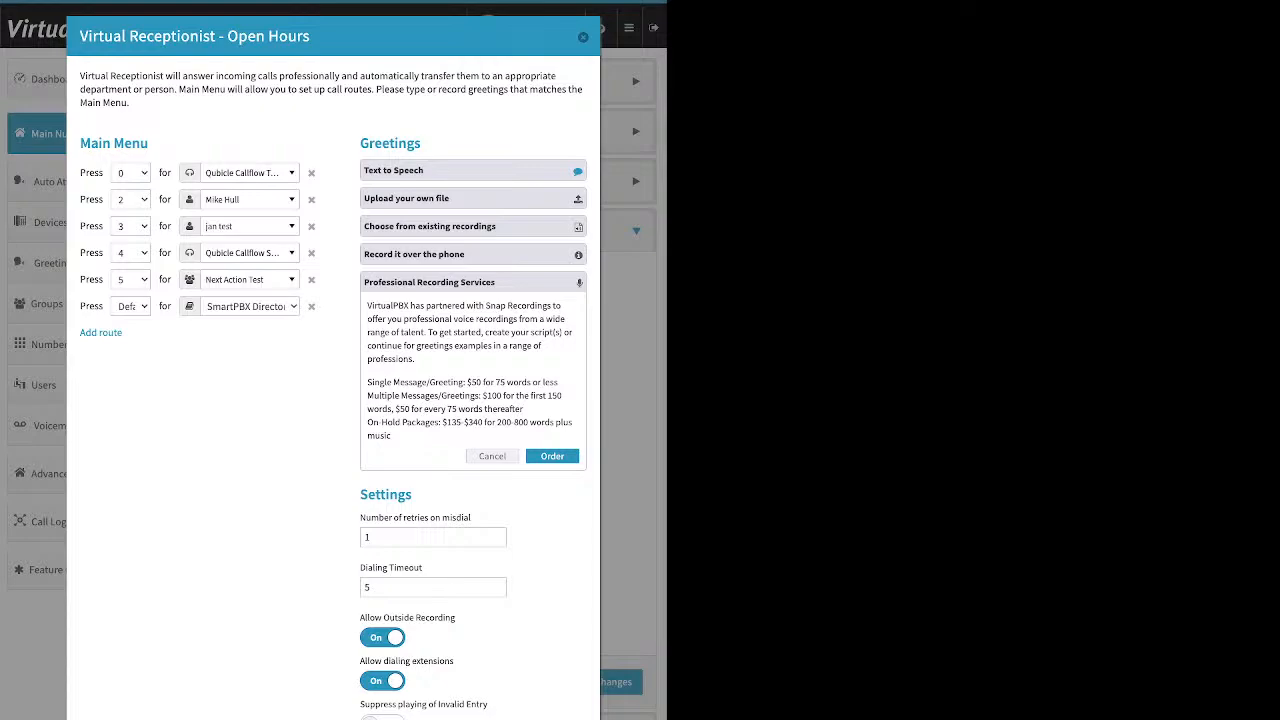
{"action": "left_click", "coordinate": [473, 198]}
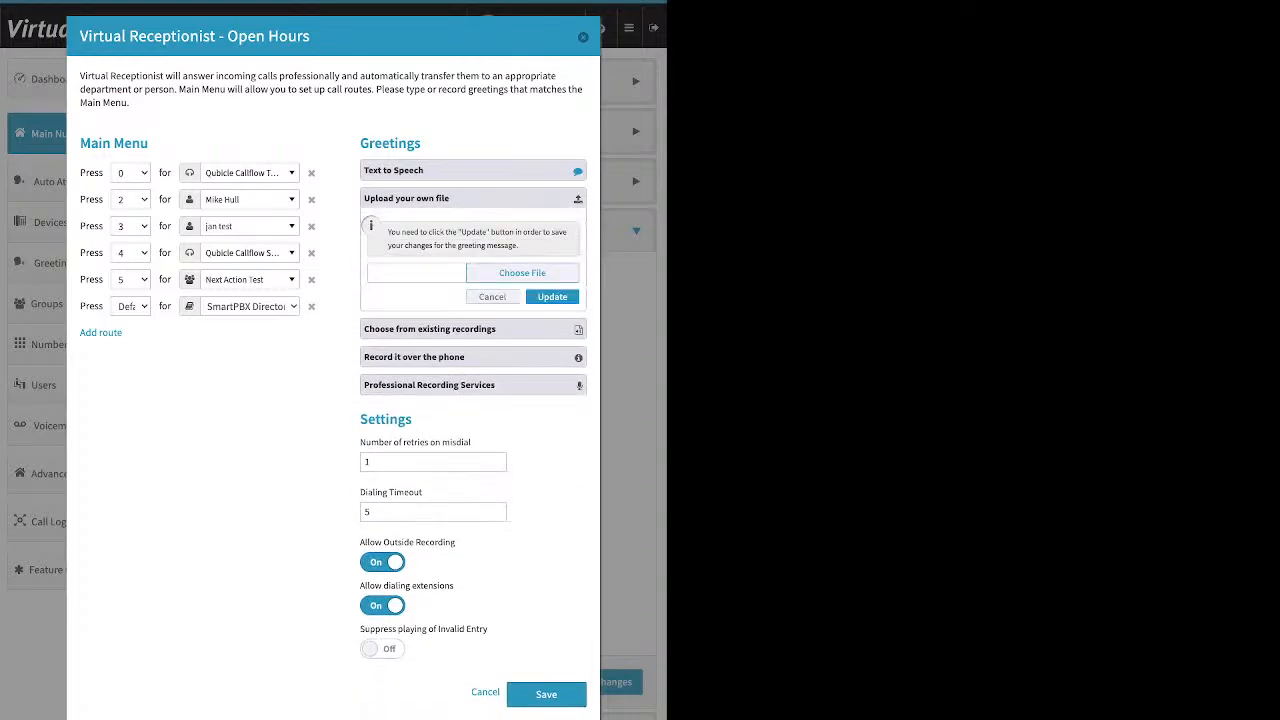
{"action": "left_click", "coordinate": [492, 297]}
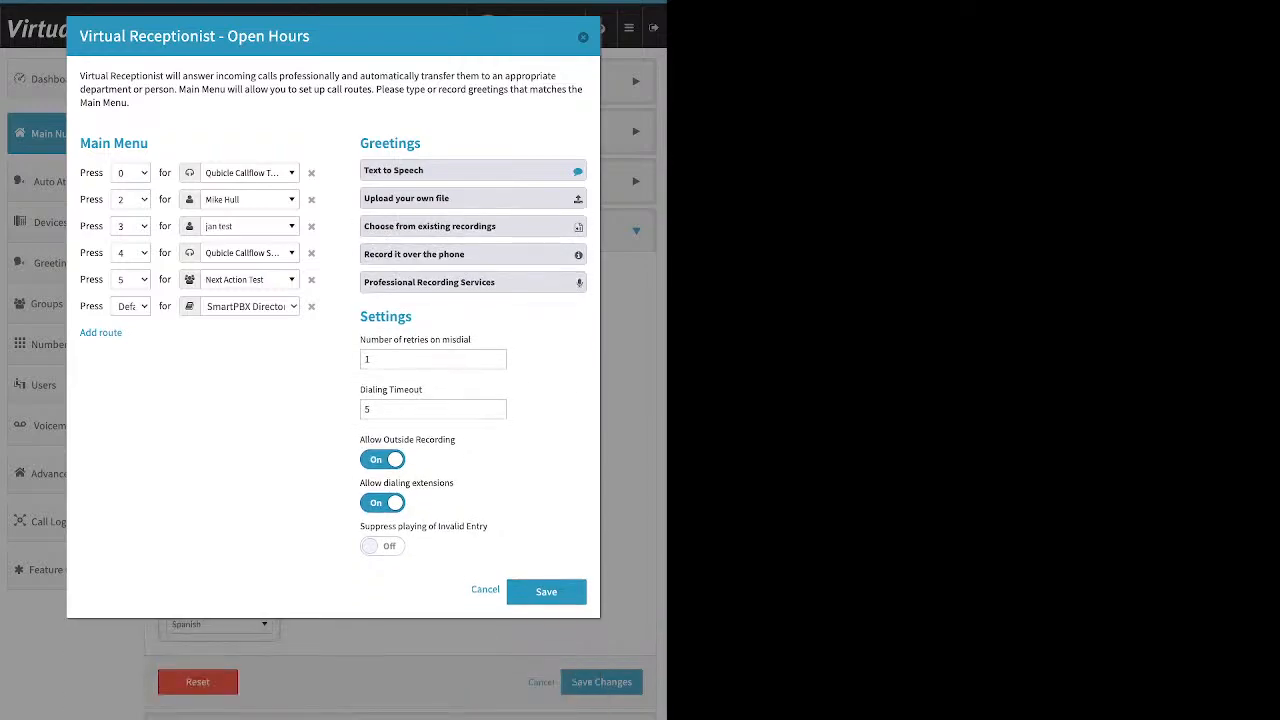
- Look at the Number of retries on misdial setting and delete the Main Menu's Default route to SmartPBX Directory
{"action": "left_click_drag", "start_coordinate": [360, 339], "coordinate": [462, 340]}
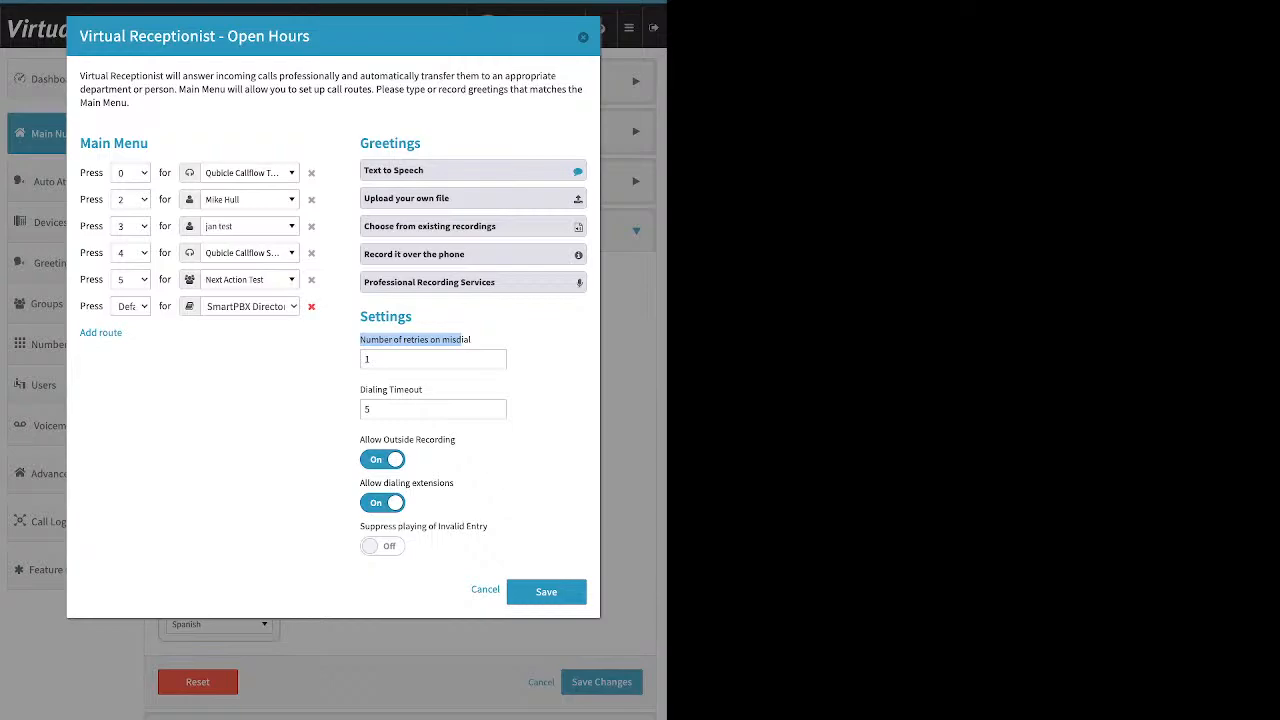
{"action": "left_click", "coordinate": [311, 307]}
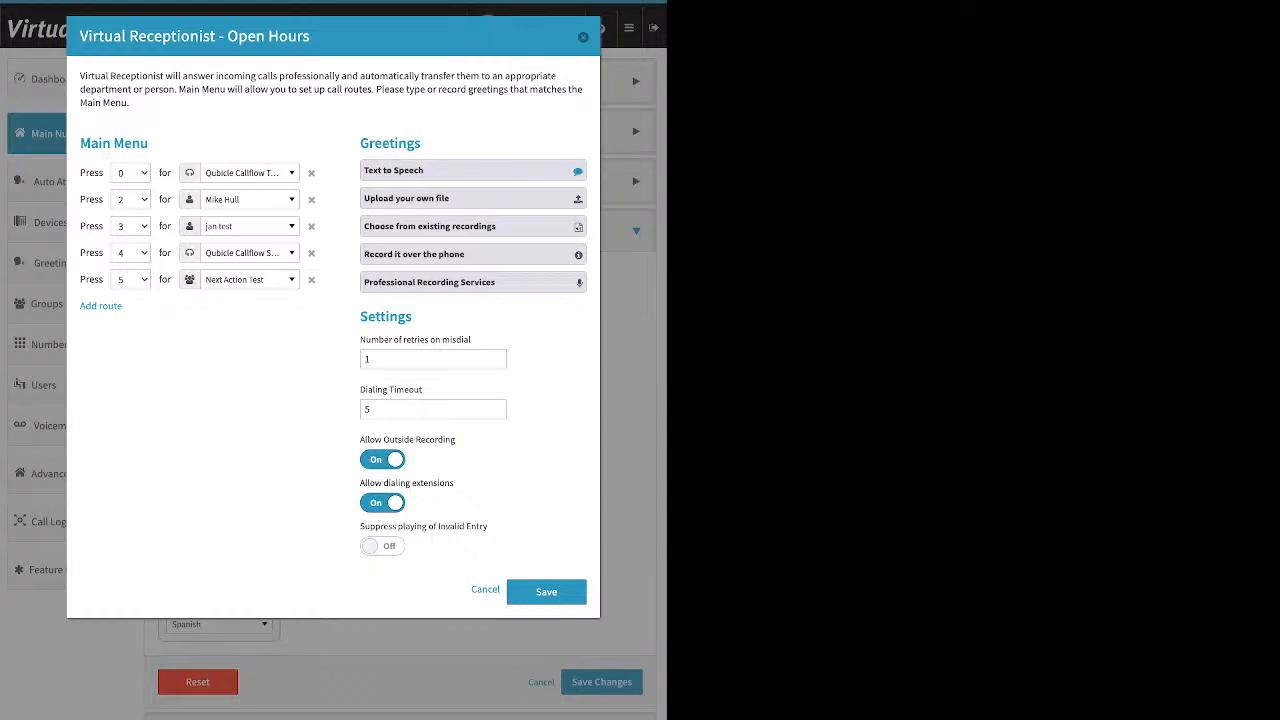
- Review the Dialing Timeout and Allow Outside Recording settings, and switch Allow dialing extensions off and back on
{"action": "left_click_drag", "start_coordinate": [423, 390], "coordinate": [360, 390]}
{"action": "left_click", "coordinate": [458, 438]}
{"action": "left_click_drag", "start_coordinate": [457, 440], "coordinate": [429, 440]}
{"action": "left_click", "coordinate": [432, 441]}
{"action": "left_click_drag", "start_coordinate": [455, 483], "coordinate": [359, 483]}
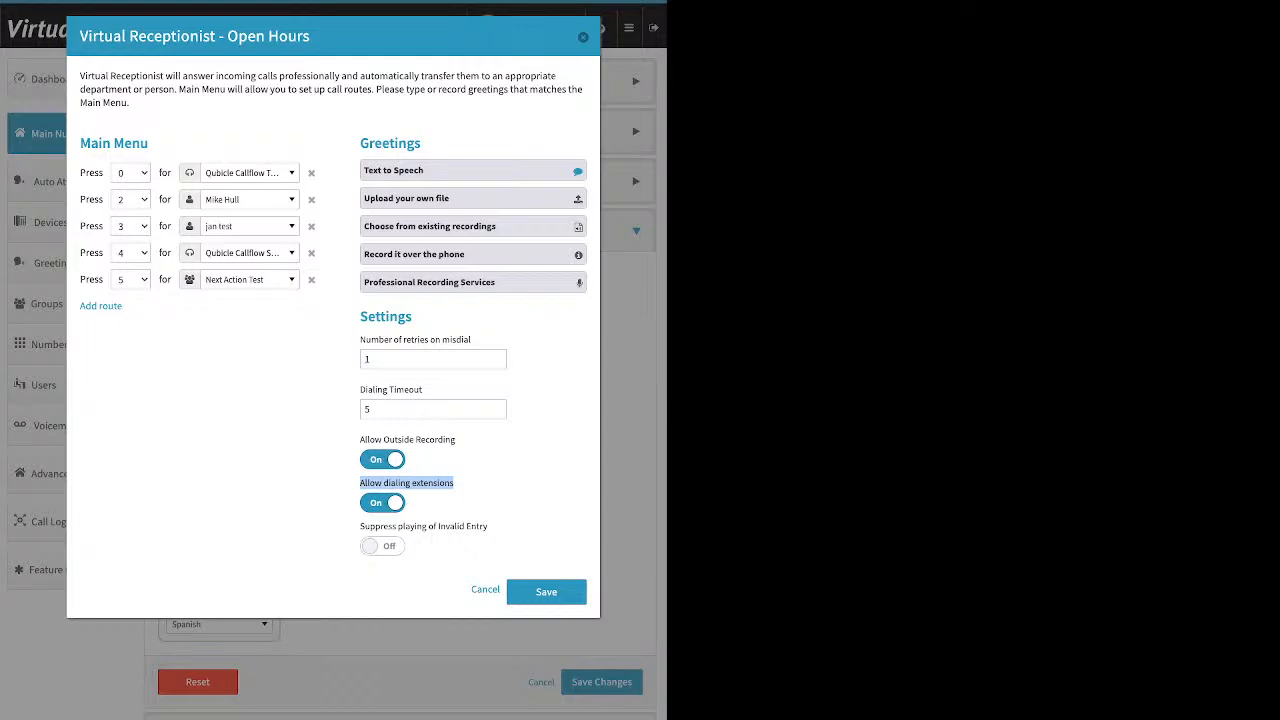
{"action": "left_click", "coordinate": [382, 503]}
{"action": "left_click", "coordinate": [383, 503]}
- Turn on Suppress playing of Invalid Entry and save both the Open Hours Virtual Receptionist and the Incoming Call Handling changes
{"action": "left_click_drag", "start_coordinate": [361, 527], "coordinate": [488, 527]}
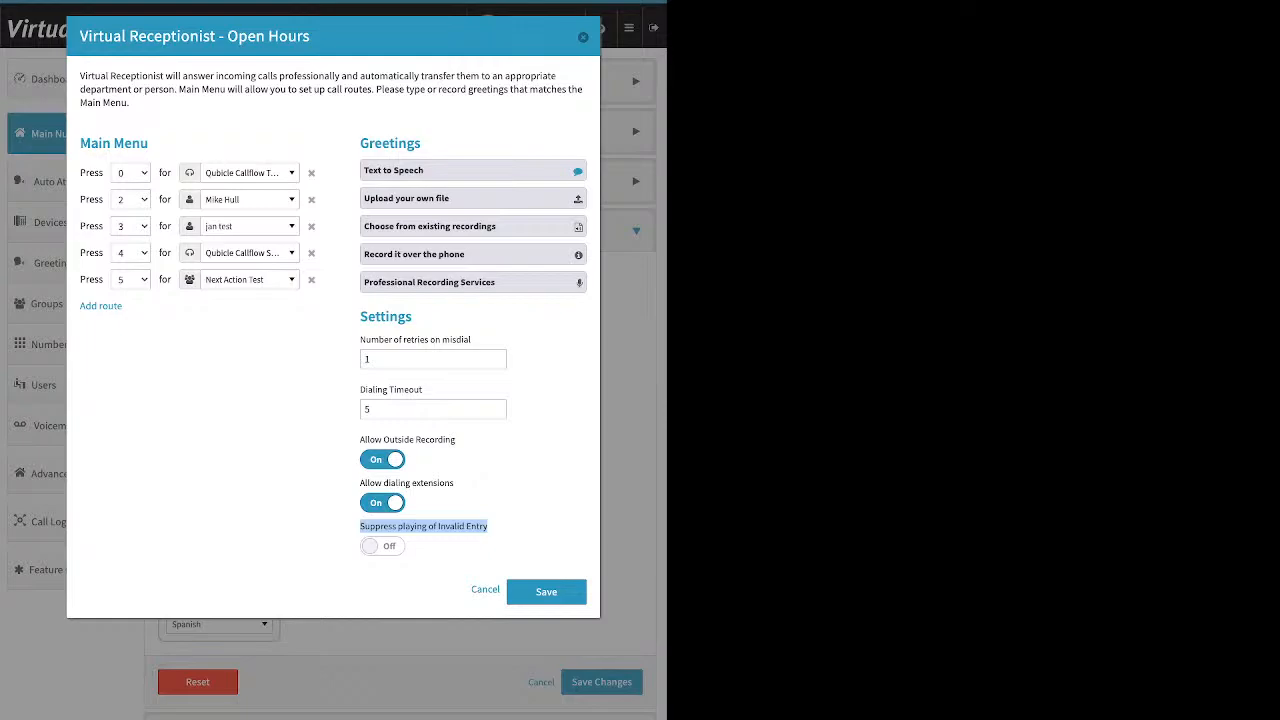
{"action": "left_click", "coordinate": [382, 546]}
{"action": "left_click", "coordinate": [546, 592]}
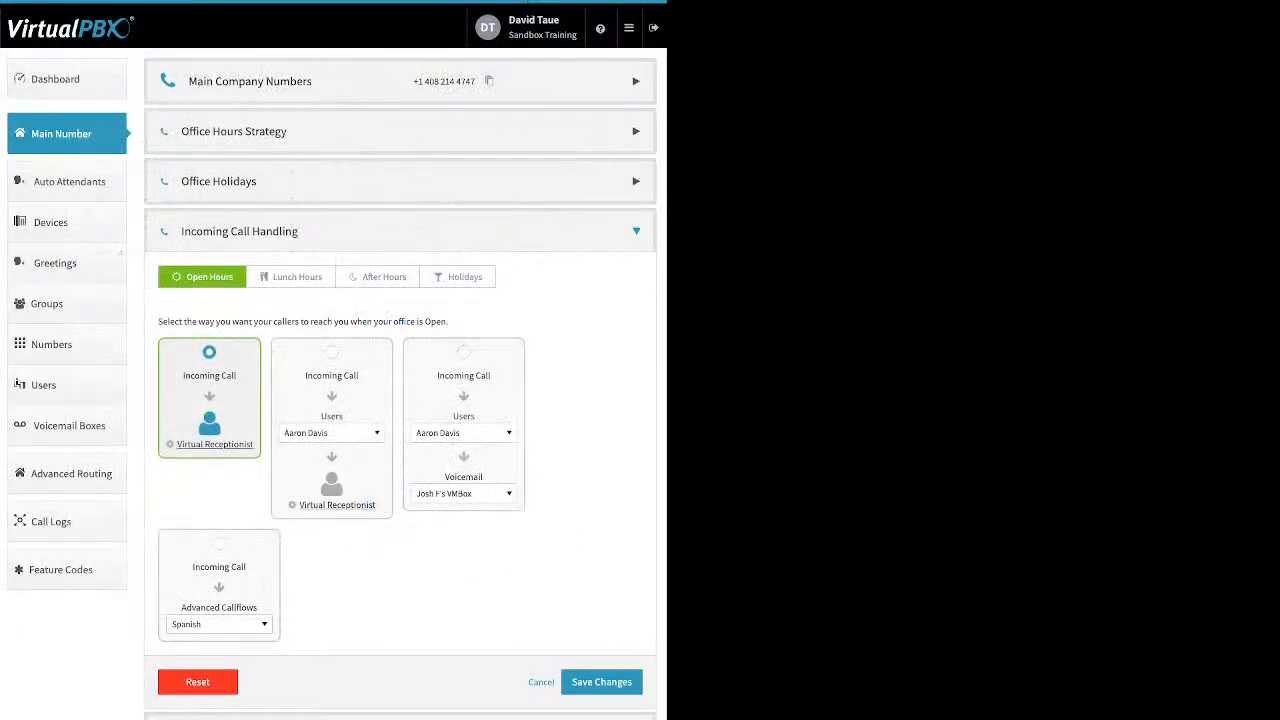
{"action": "left_click", "coordinate": [601, 682]}
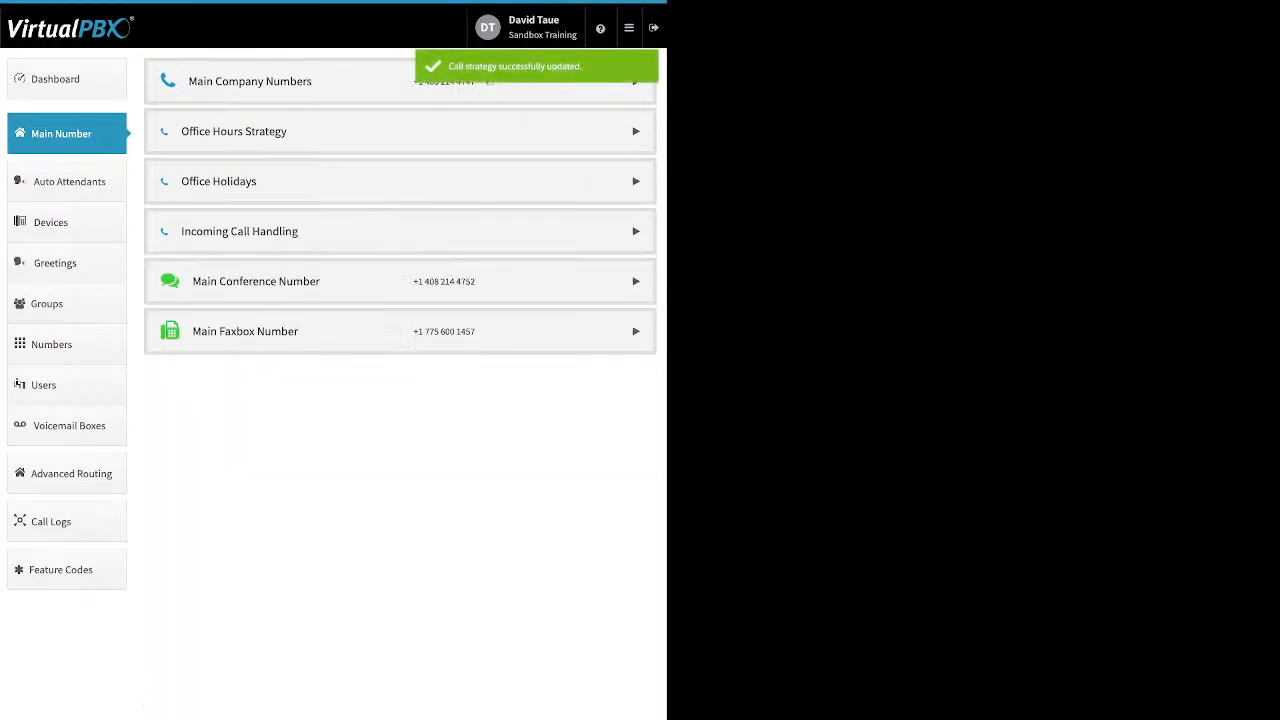
- Reopen Incoming Call Handling and review the Lunch Hours destination list from Users to Advanced Callflows, keeping the Front Desk group
{"action": "left_click", "coordinate": [240, 231]}
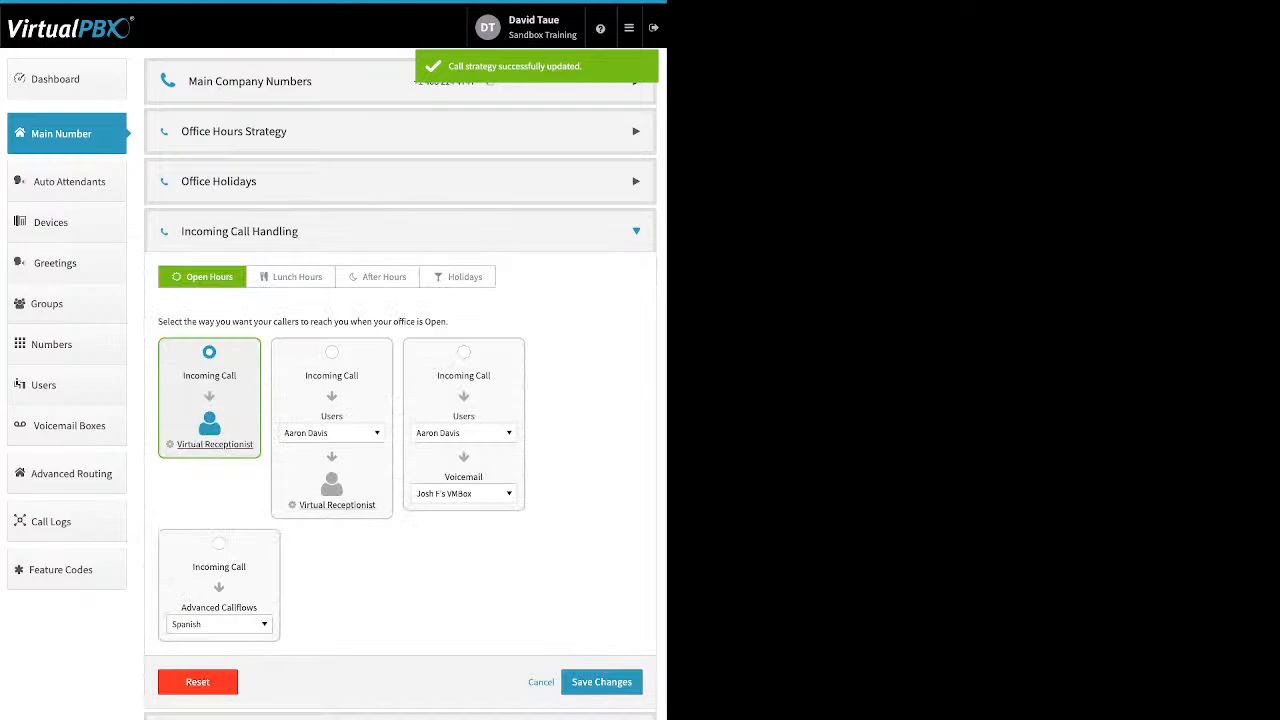
{"action": "left_click", "coordinate": [291, 277]}
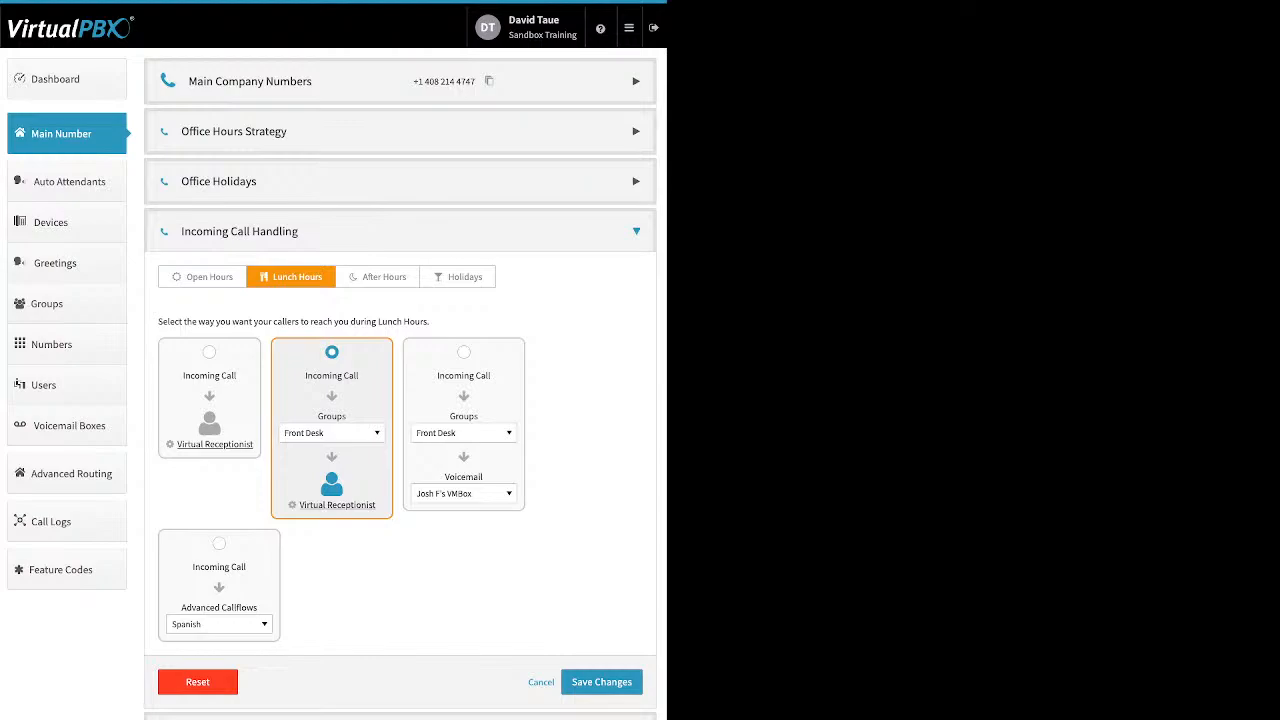
{"action": "left_click", "coordinate": [332, 433]}
{"action": "scroll", "coordinate": [347, 564], "scroll_direction": "up", "scroll_amount": 10}
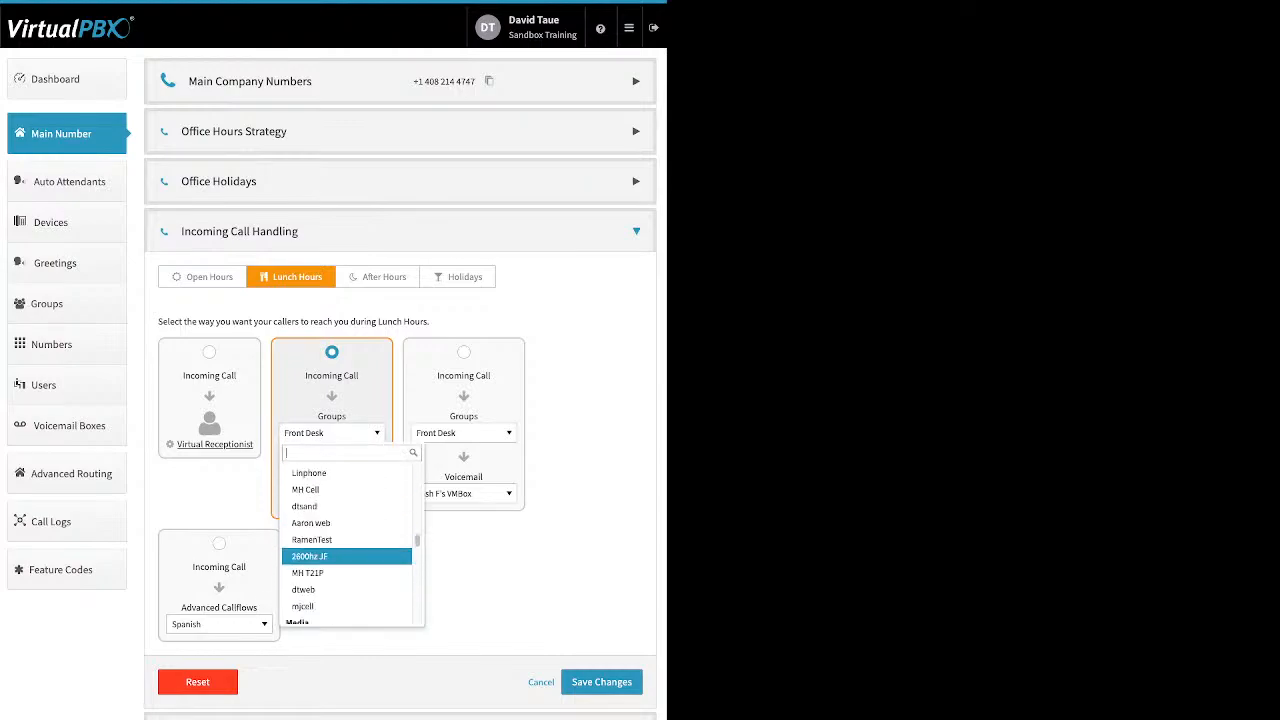
{"action": "scroll", "coordinate": [347, 560], "scroll_direction": "up", "scroll_amount": 3}
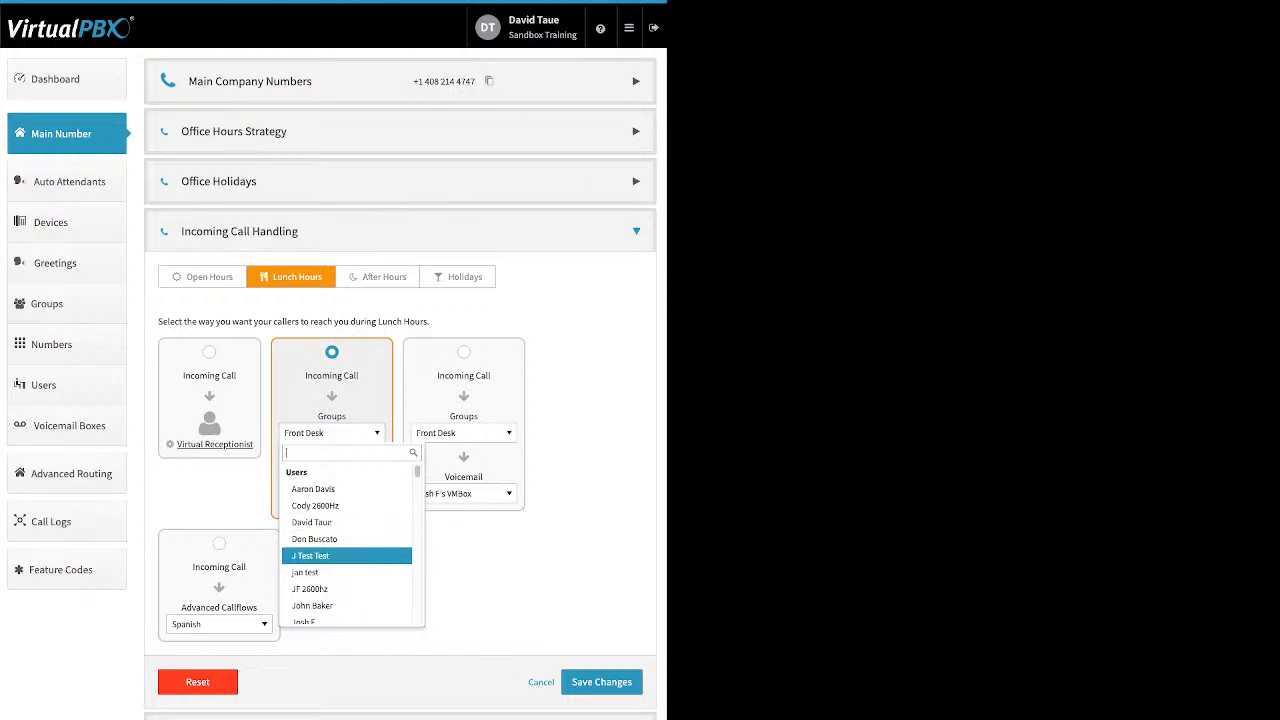
{"action": "scroll", "coordinate": [347, 558], "scroll_direction": "down", "scroll_amount": 2}
{"action": "scroll", "coordinate": [347, 556], "scroll_direction": "down", "scroll_amount": 5}
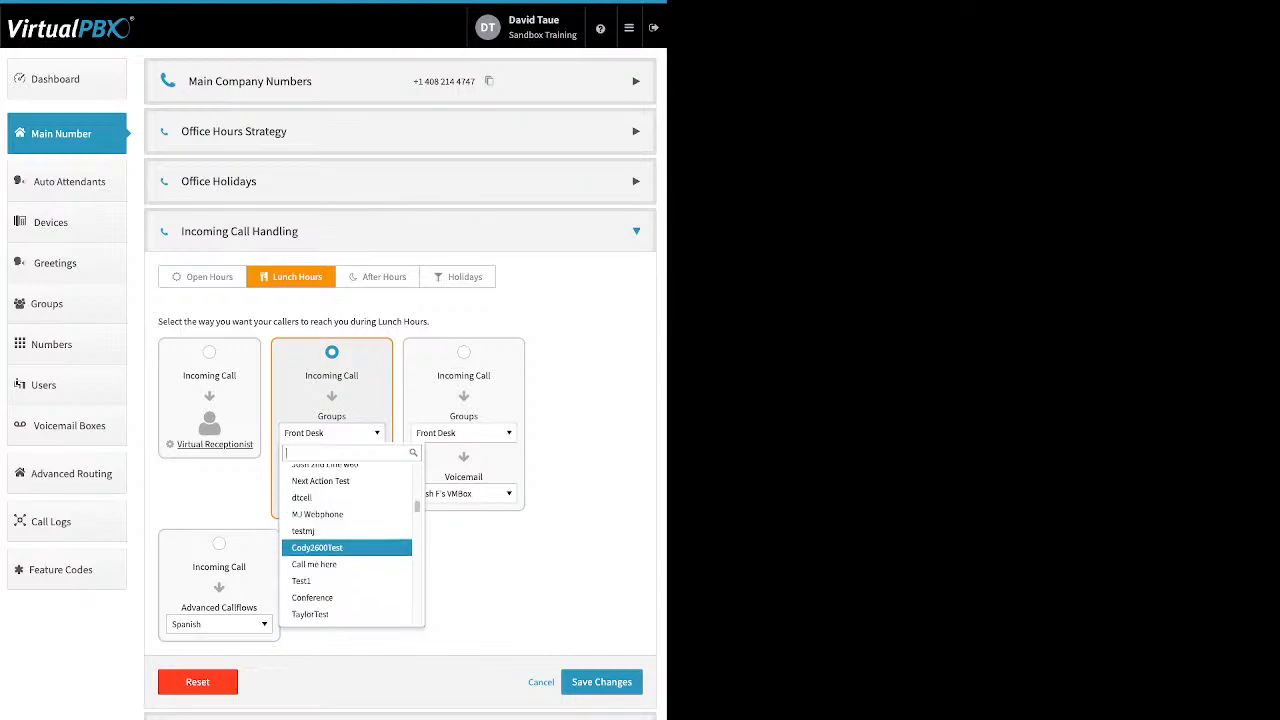
{"action": "scroll", "coordinate": [347, 550], "scroll_direction": "up", "scroll_amount": 1}
{"action": "scroll", "coordinate": [347, 553], "scroll_direction": "down", "scroll_amount": 1}
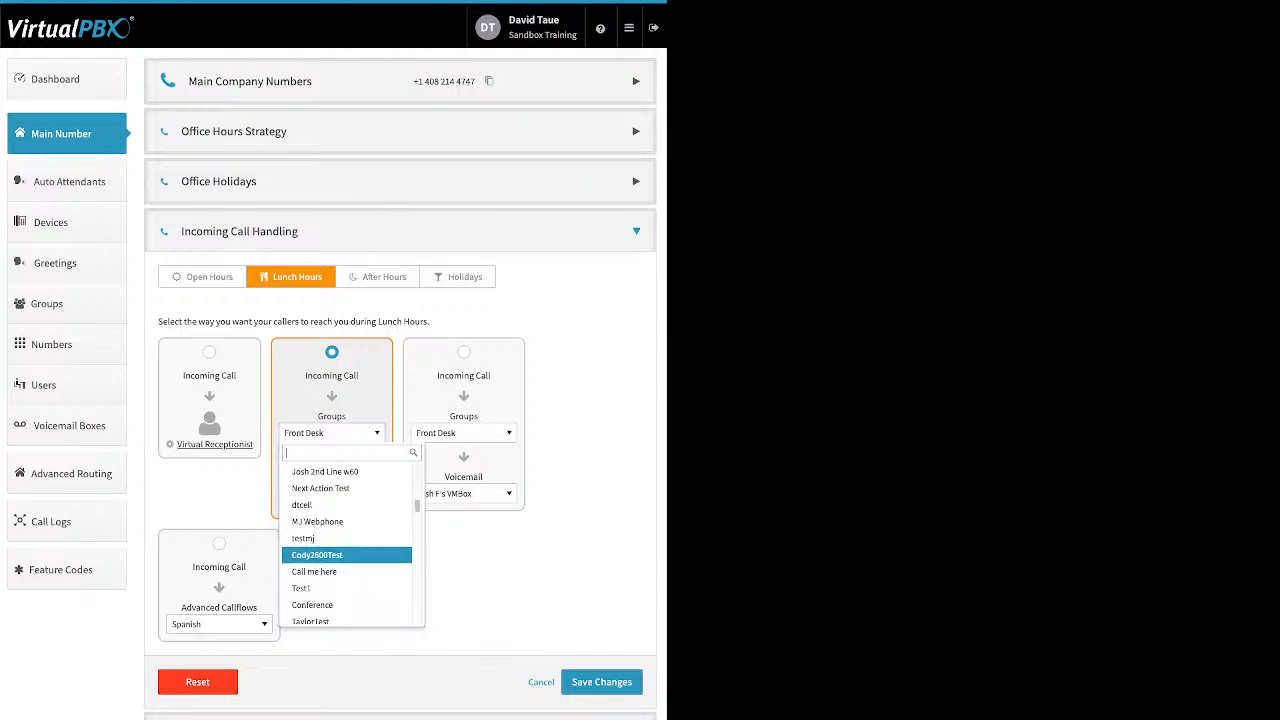
{"action": "scroll", "coordinate": [347, 550], "scroll_direction": "down", "scroll_amount": 4}
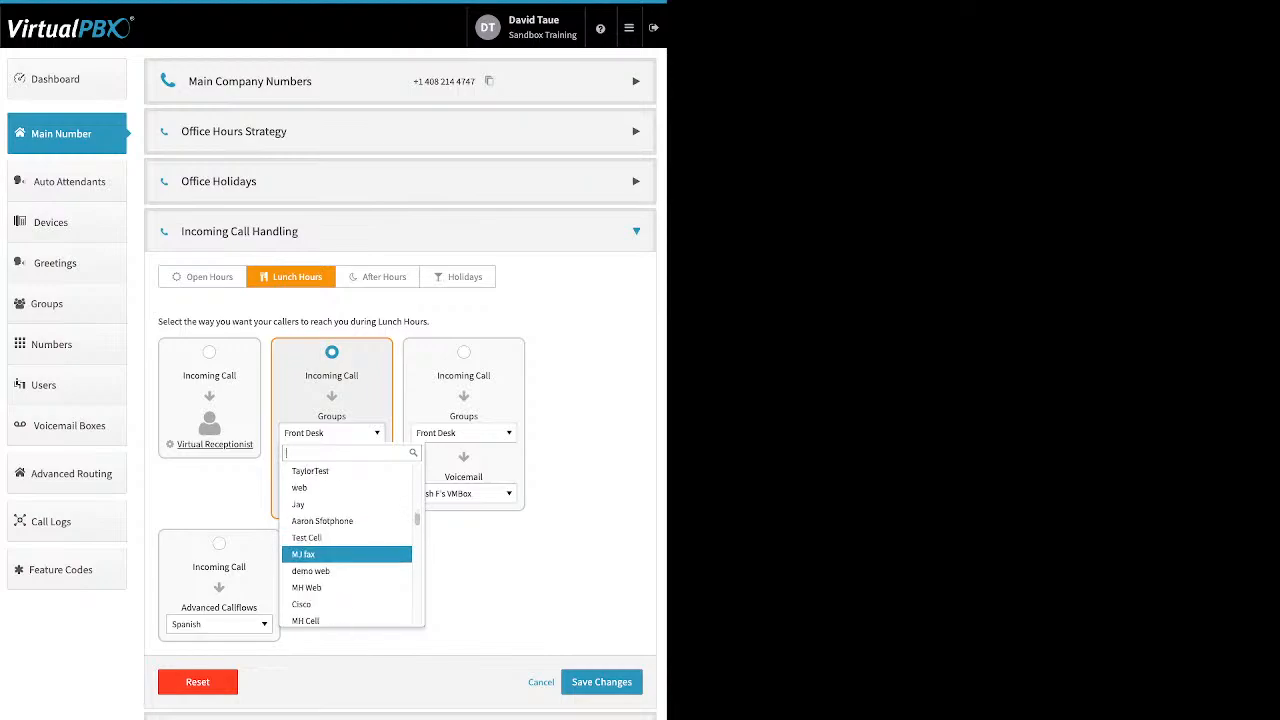
{"action": "scroll", "coordinate": [347, 550], "scroll_direction": "down", "scroll_amount": 5}
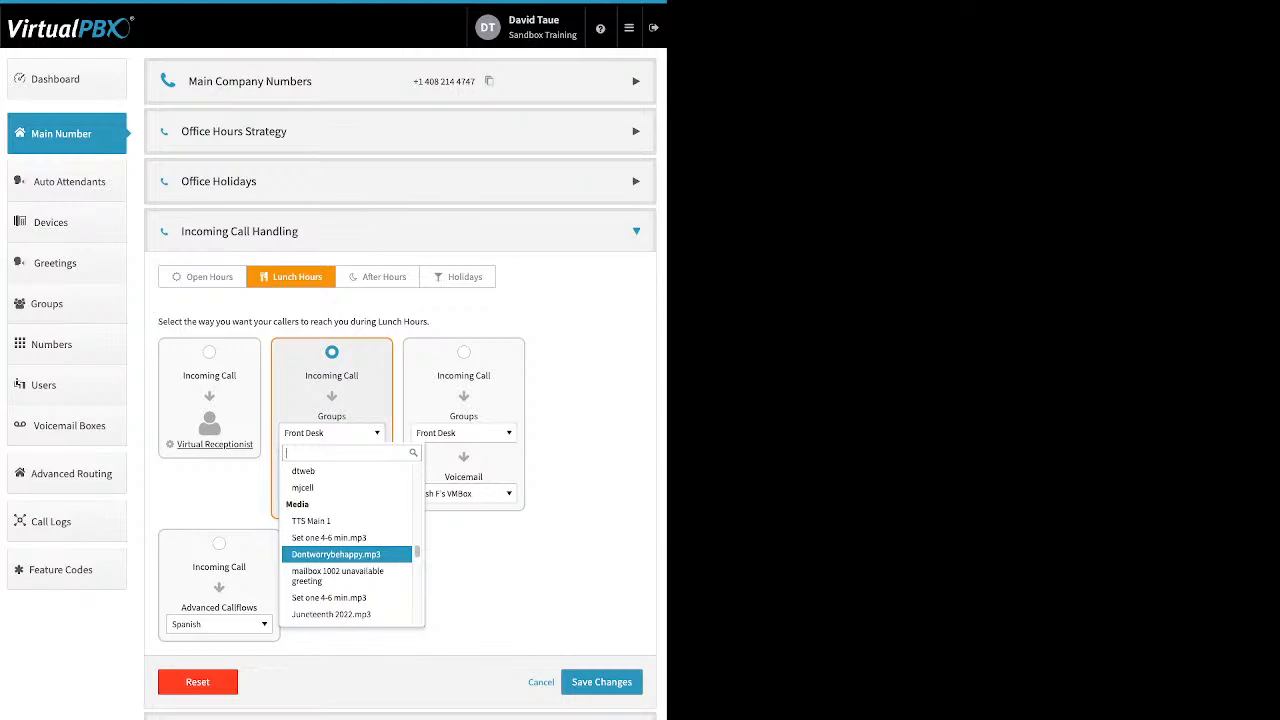
{"action": "scroll", "coordinate": [347, 552], "scroll_direction": "down", "scroll_amount": 6}
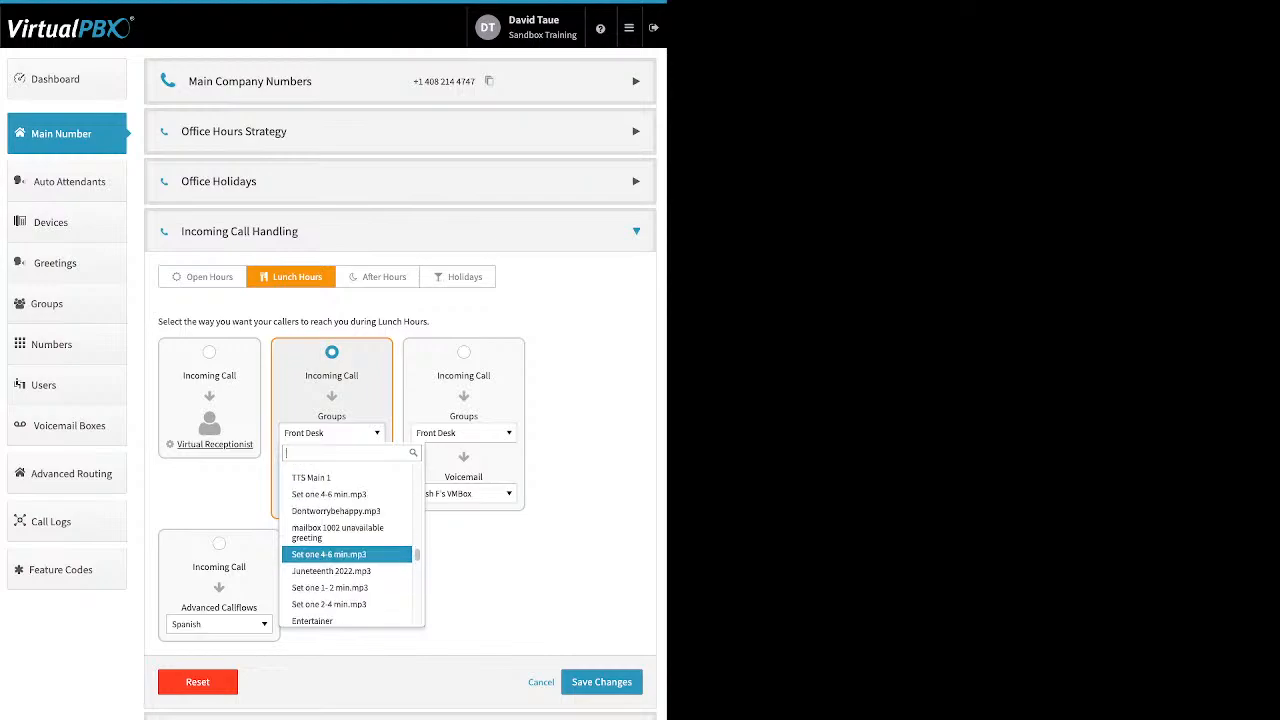
{"action": "scroll", "coordinate": [347, 552], "scroll_direction": "down", "scroll_amount": 5}
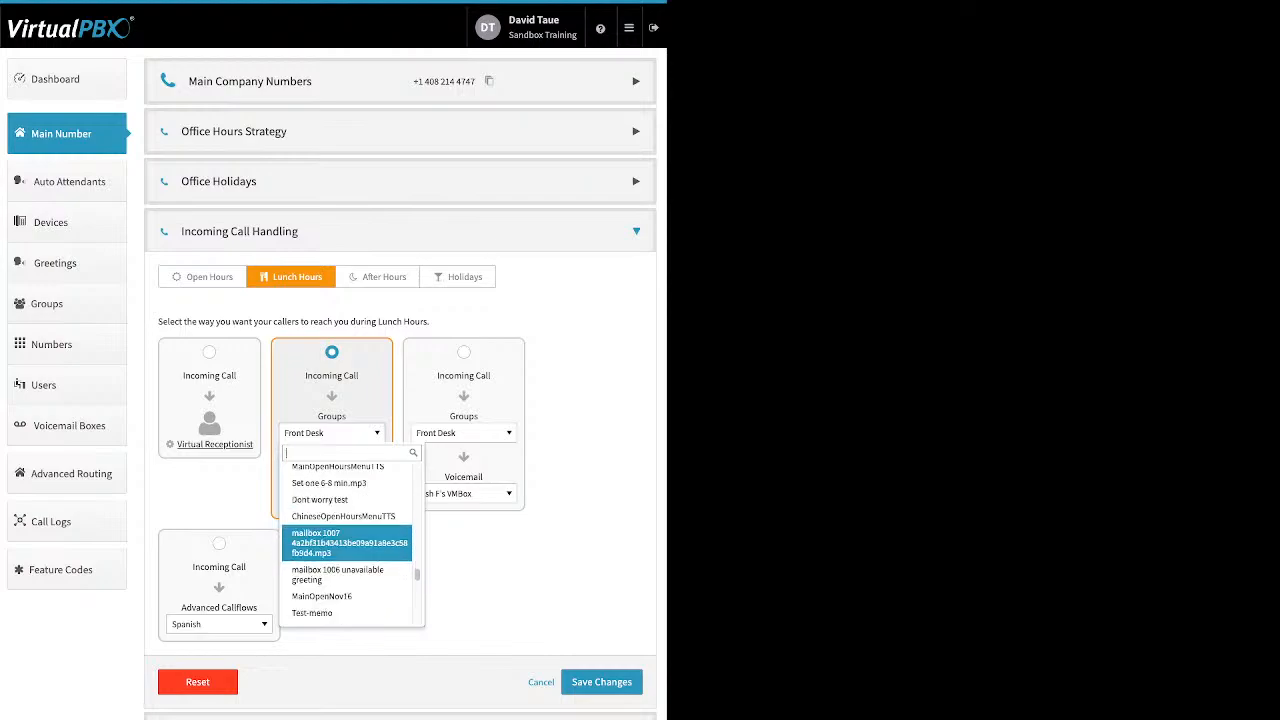
{"action": "scroll", "coordinate": [347, 549], "scroll_direction": "down", "scroll_amount": 6}
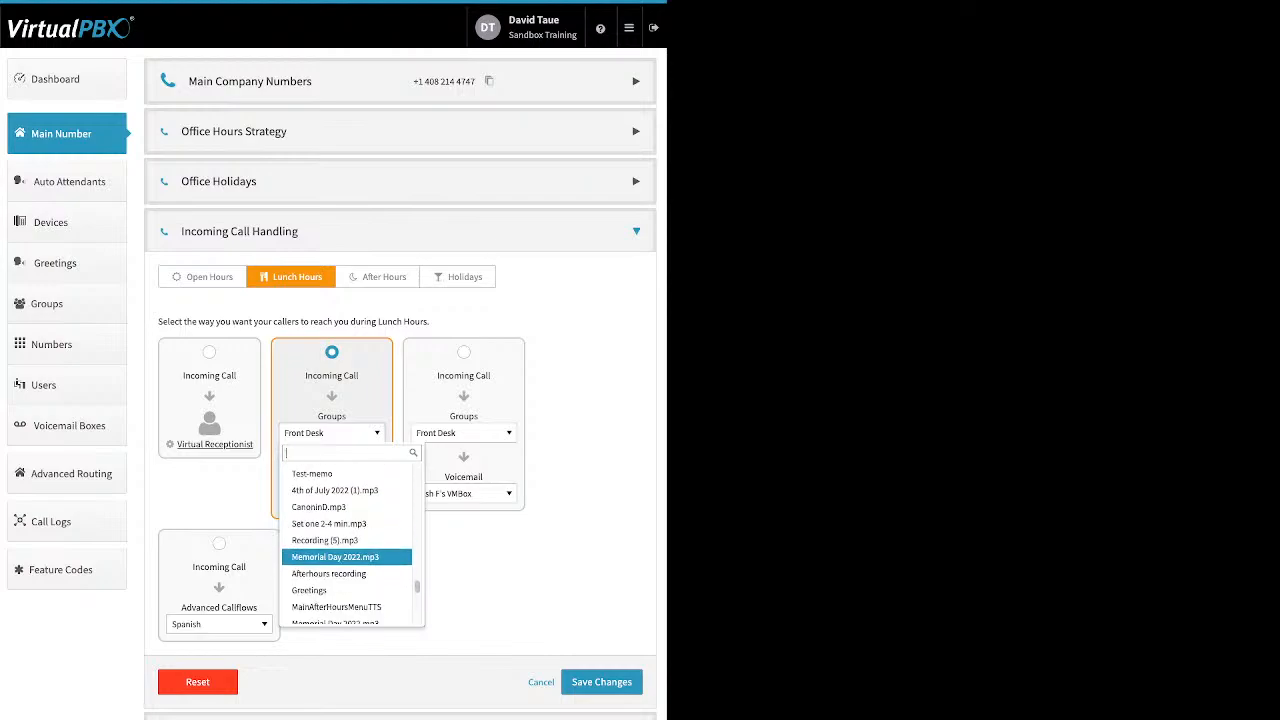
{"action": "scroll", "coordinate": [347, 549], "scroll_direction": "down", "scroll_amount": 3}
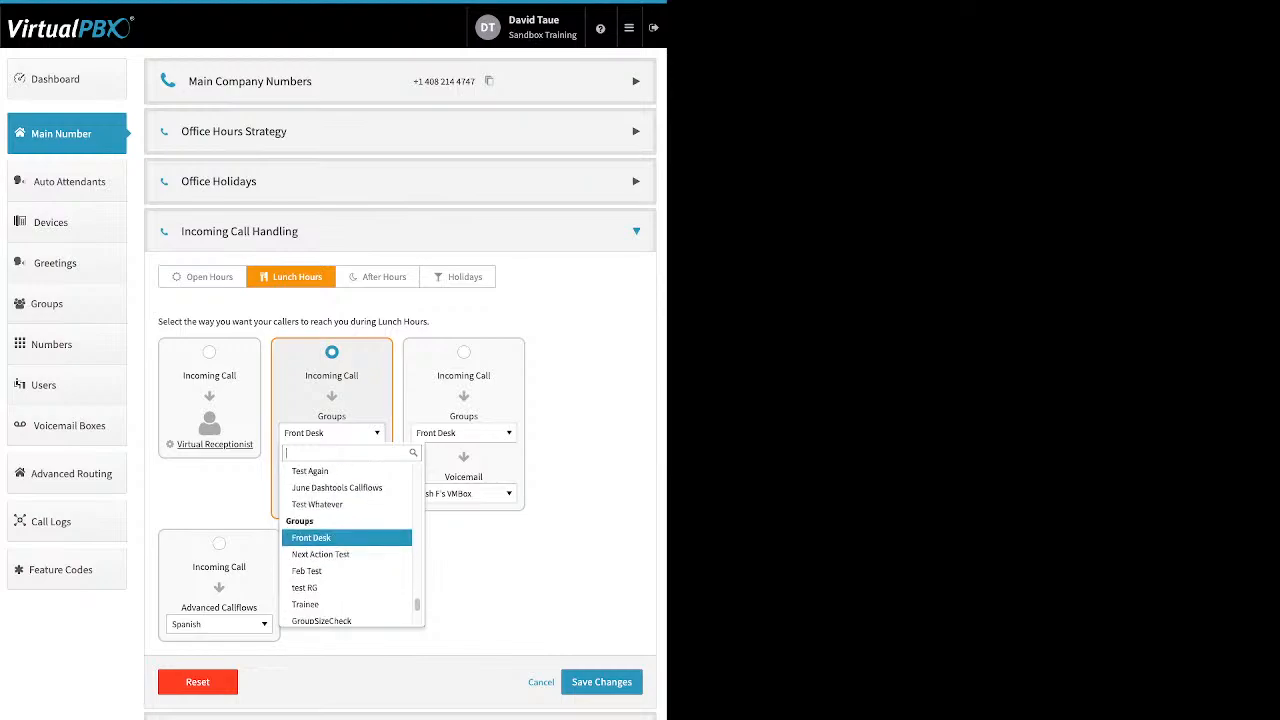
{"action": "scroll", "coordinate": [347, 541], "scroll_direction": "down", "scroll_amount": 3}
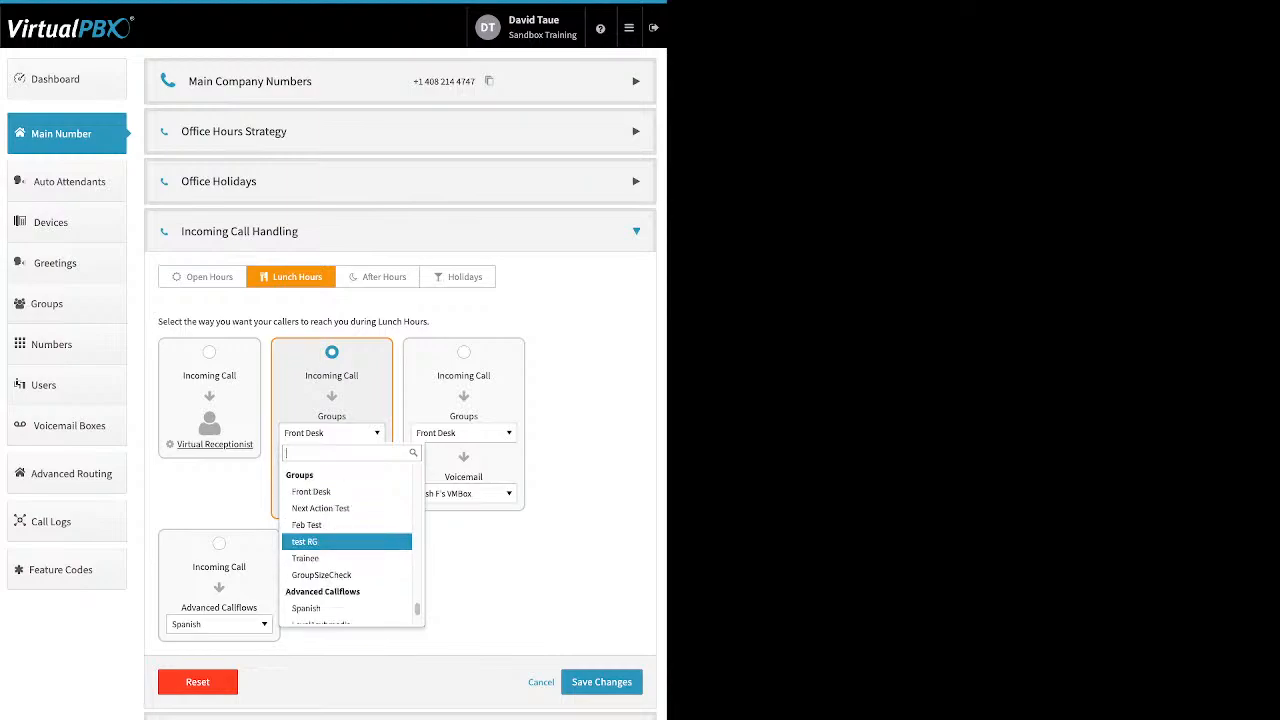
{"action": "scroll", "coordinate": [347, 541], "scroll_direction": "down", "scroll_amount": 3}
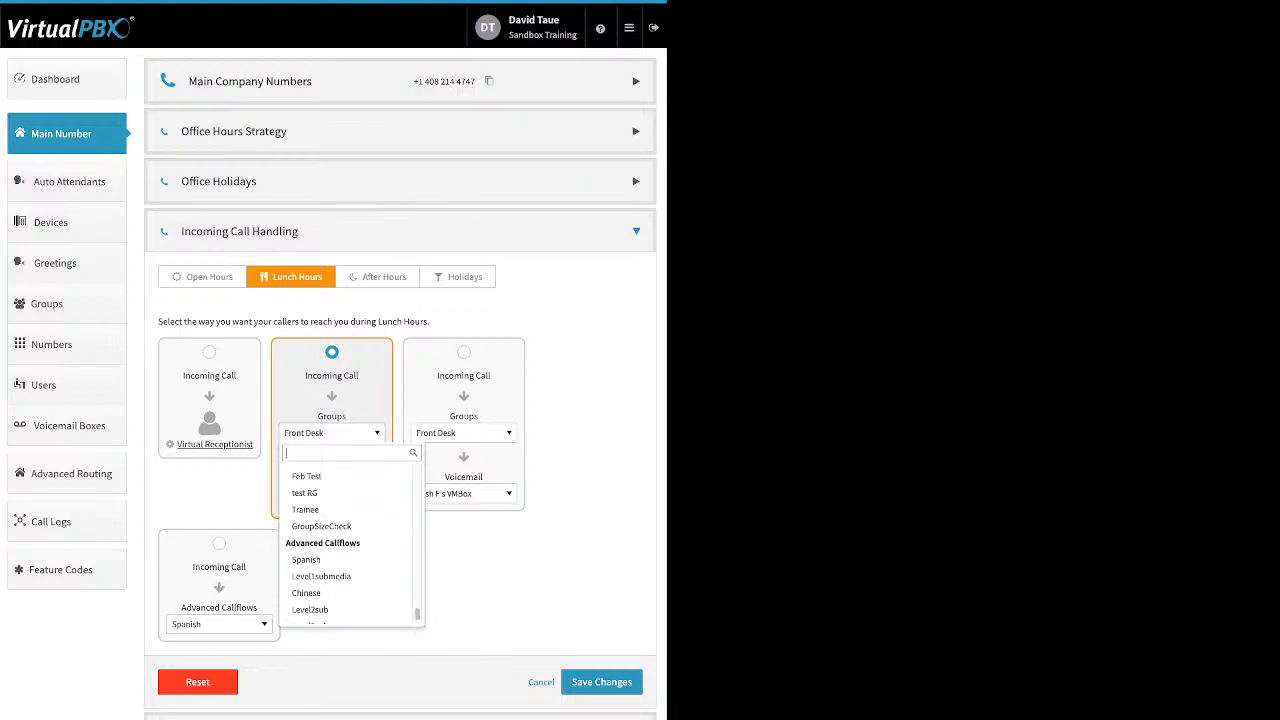
{"action": "scroll", "coordinate": [347, 549], "scroll_direction": "down", "scroll_amount": 2}
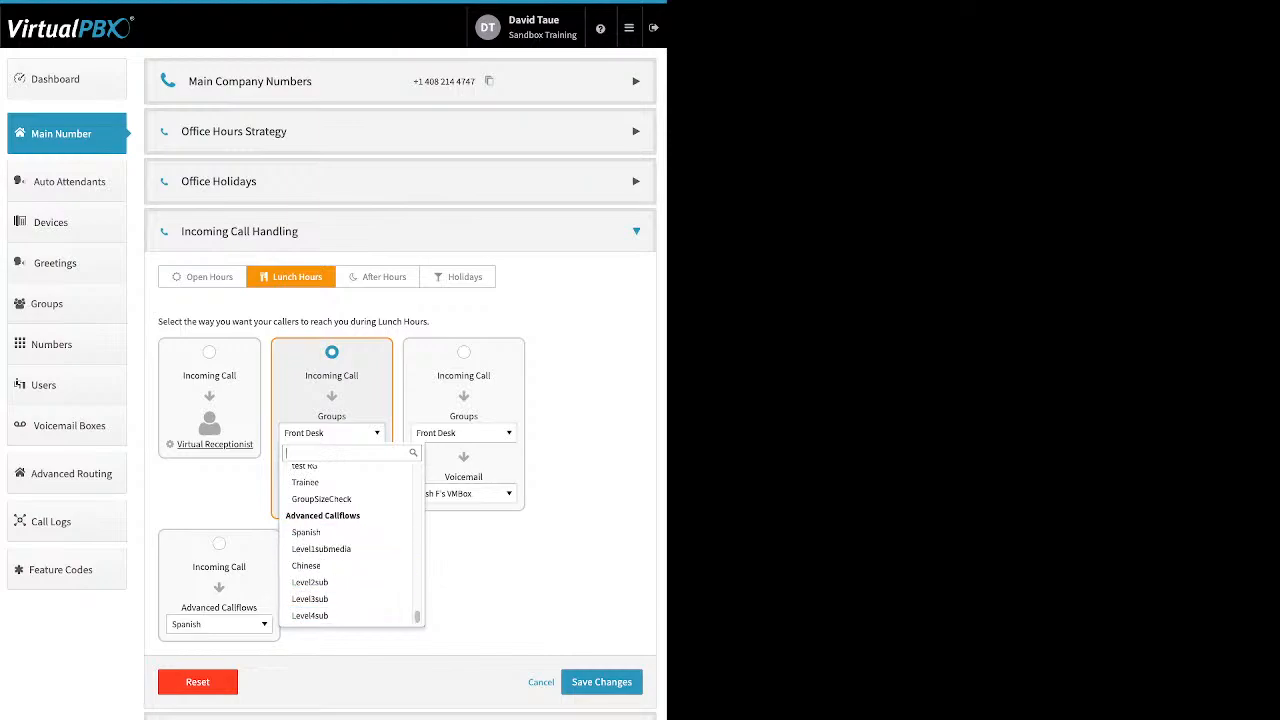
- Look at the Lunch Hours Virtual Receptionist settings, close them without changes and return to the Open Hours call handling
{"action": "left_click", "coordinate": [480, 600]}
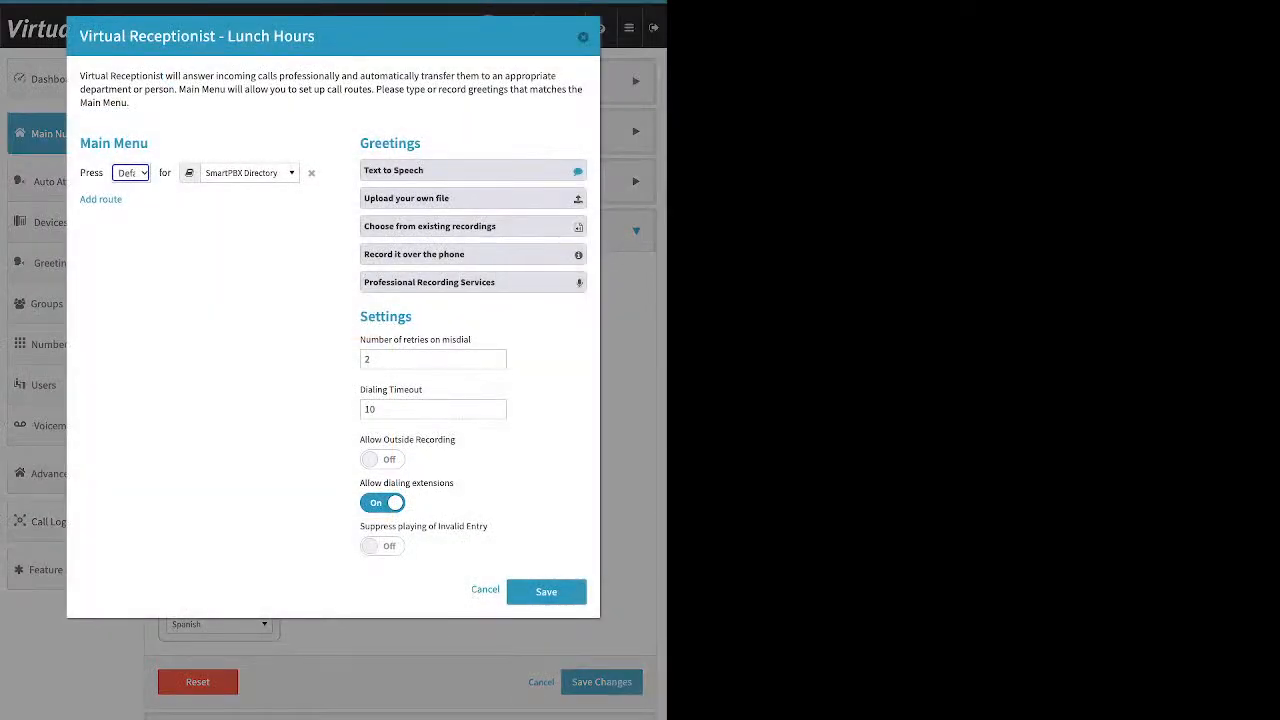
{"action": "left_click", "coordinate": [583, 37]}
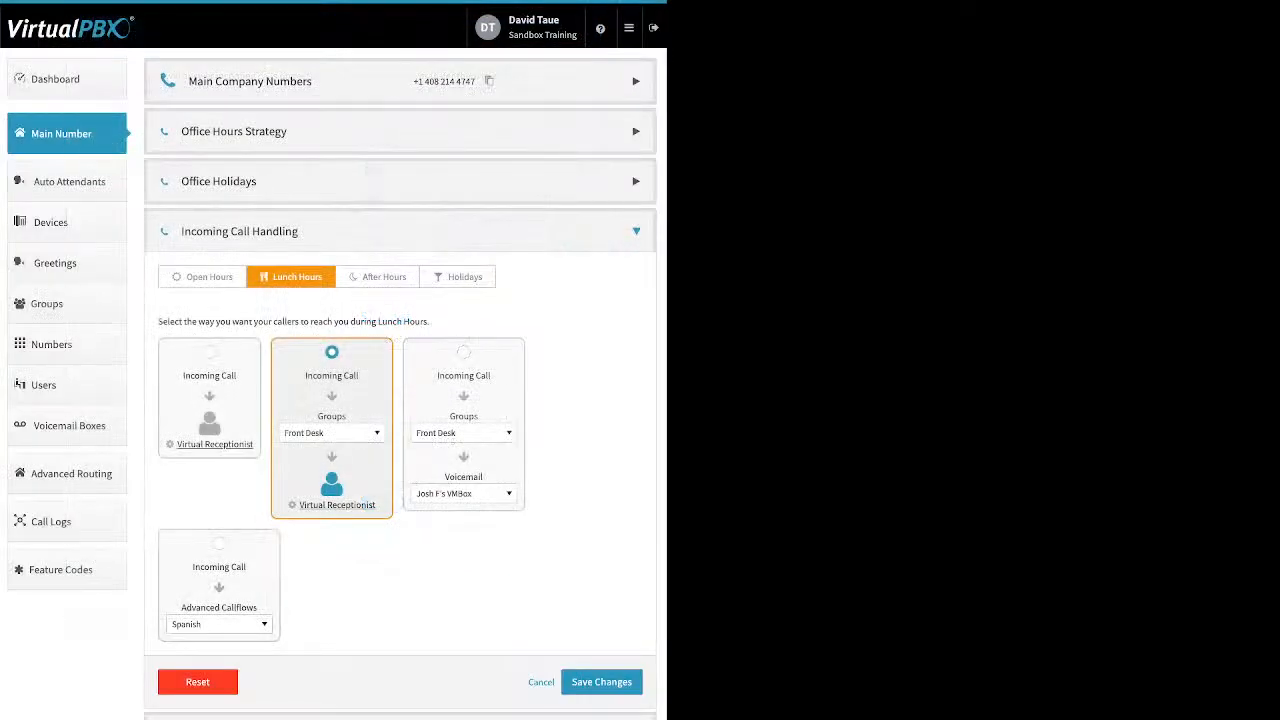
{"action": "left_click", "coordinate": [202, 277]}
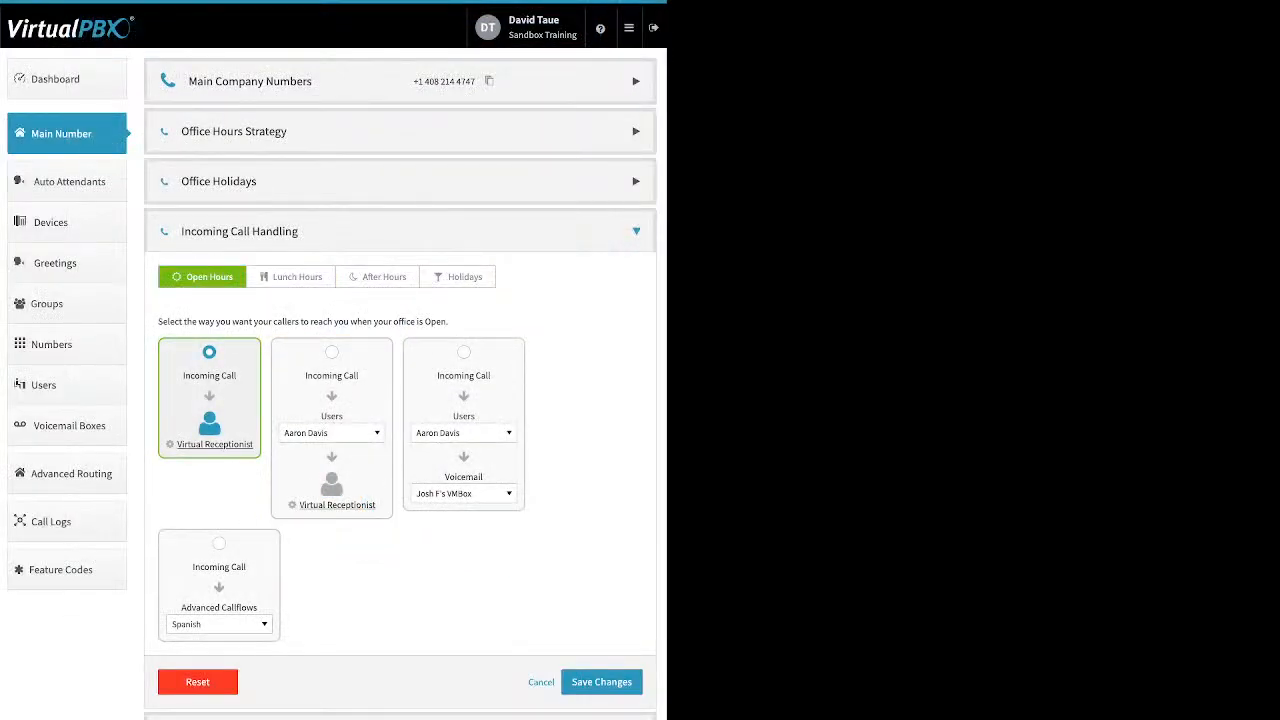
- Select the Users-then-Virtual Receptionist option for Open Hours, look over its Virtual Receptionist settings, and close them without changes
{"action": "left_click", "coordinate": [332, 352]}
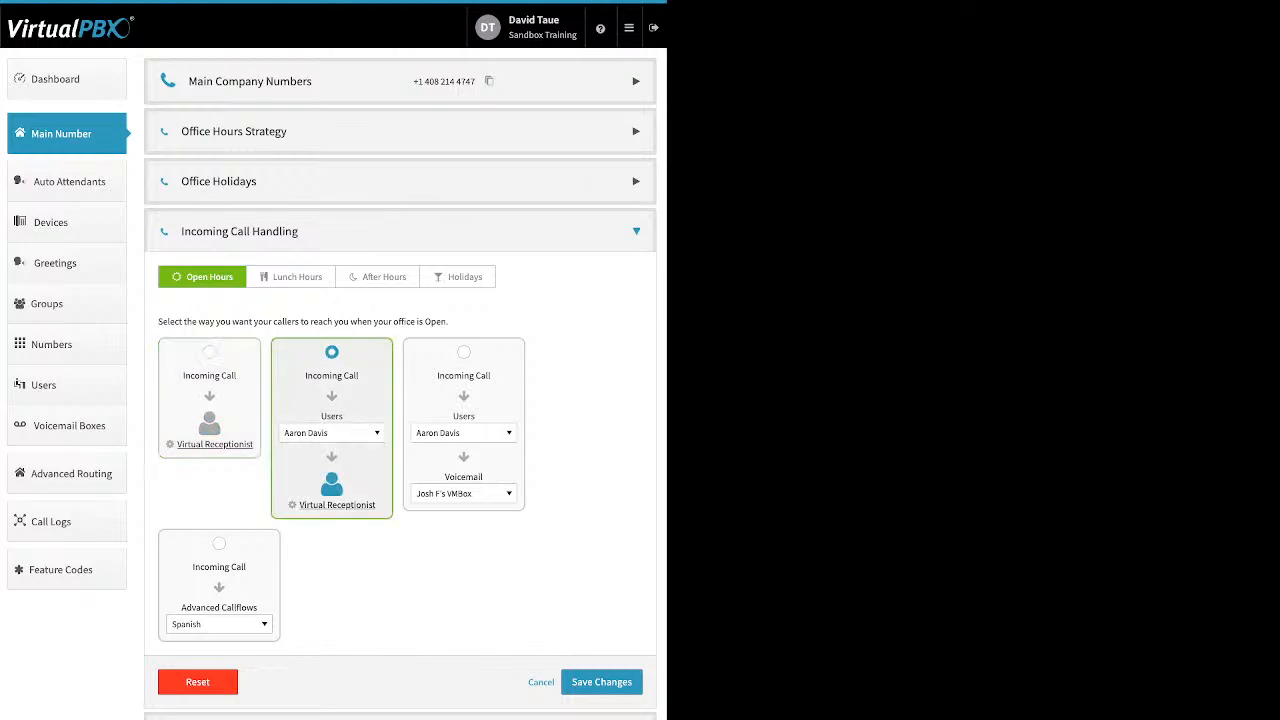
{"action": "left_click", "coordinate": [337, 505]}
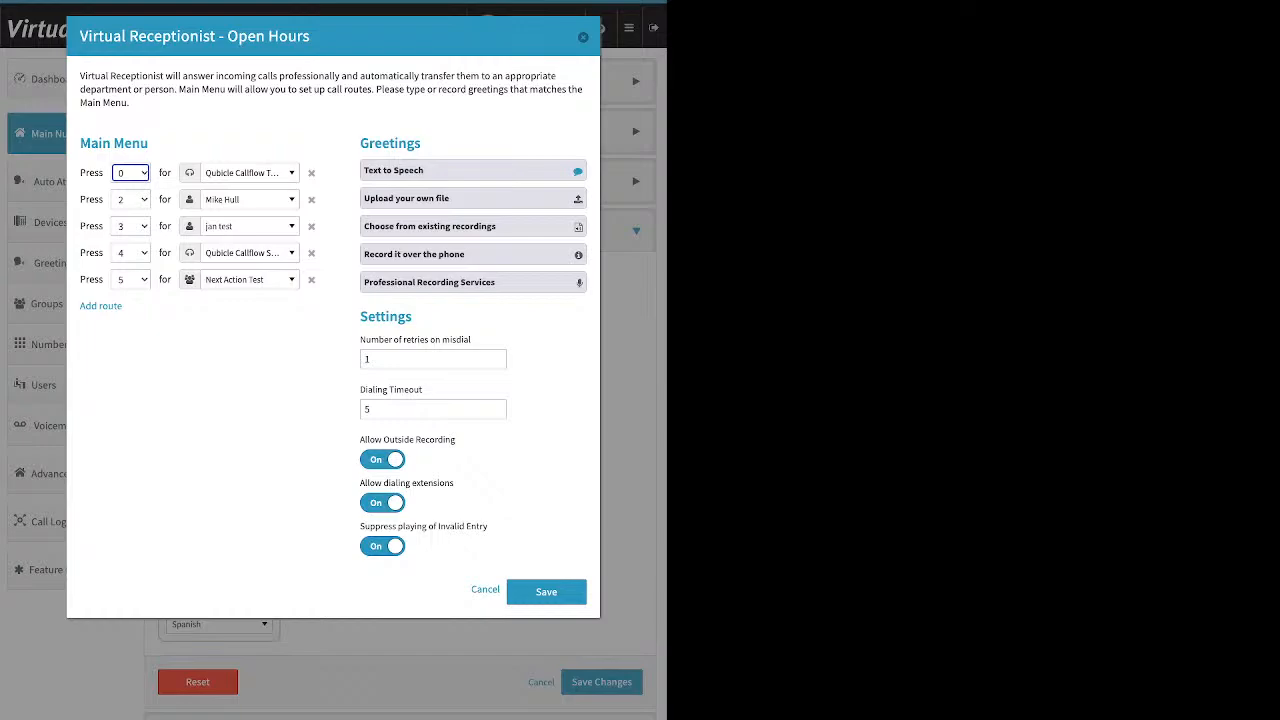
{"action": "left_click", "coordinate": [472, 171]}
{"action": "left_click", "coordinate": [583, 37]}
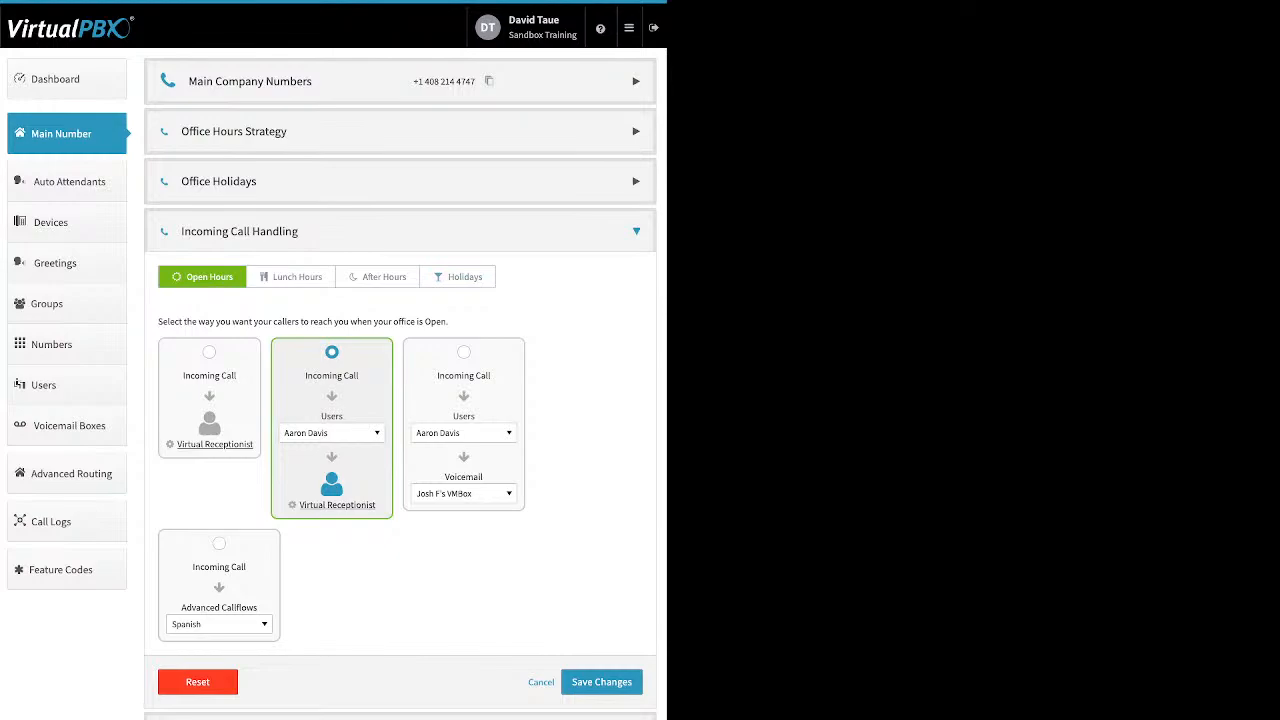
- Check the Lunch Hours handling, compare the After Hours voicemail and Virtual Receptionist options, and view the After Hours receptionist settings
{"action": "left_click", "coordinate": [291, 277]}
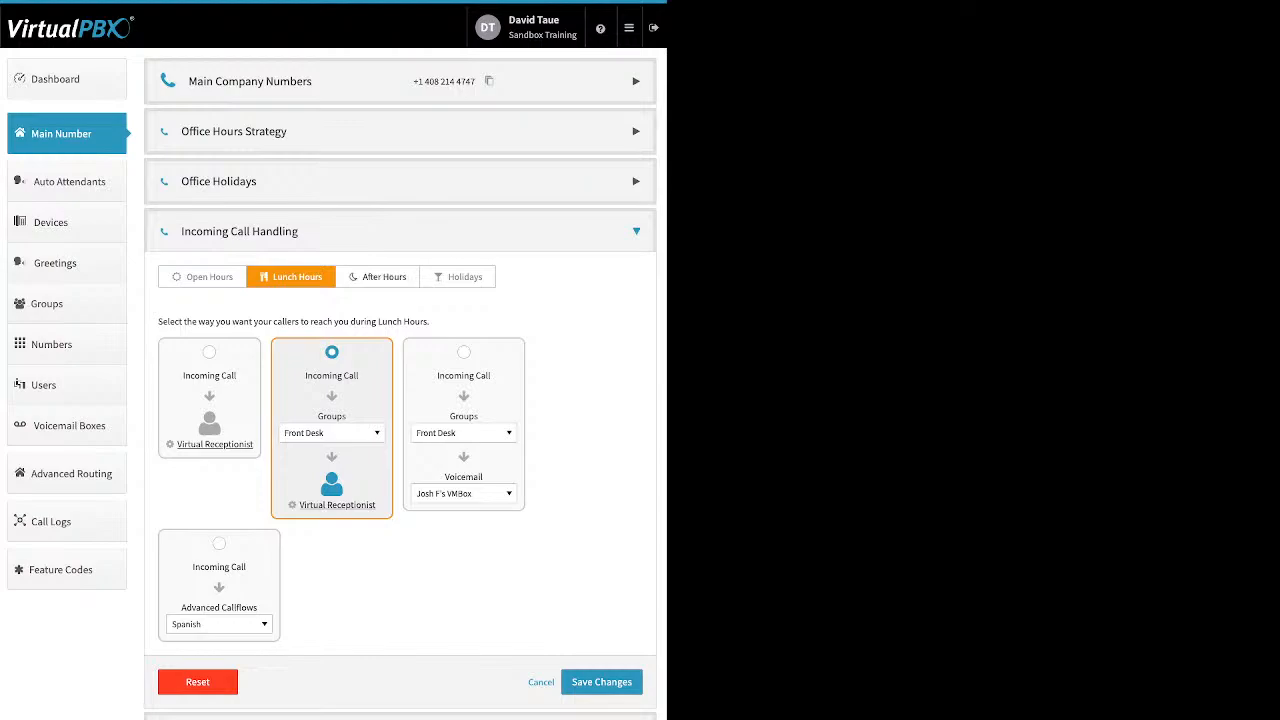
{"action": "left_click", "coordinate": [378, 276]}
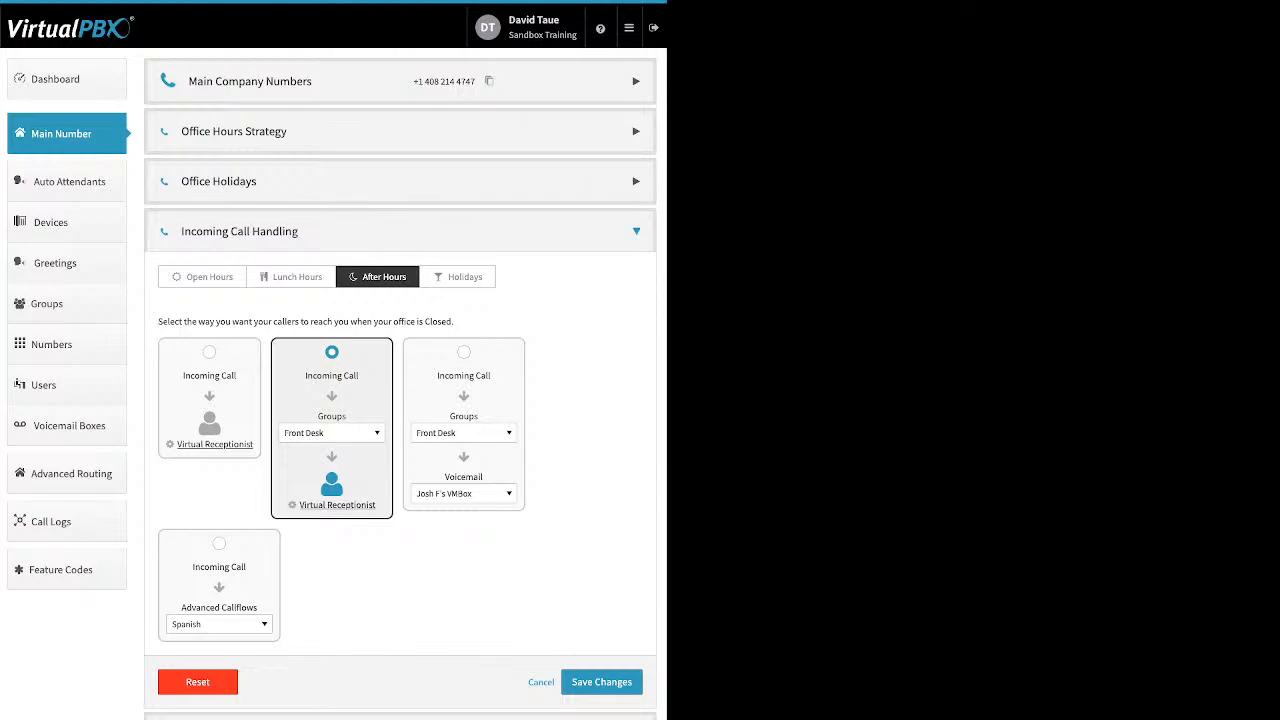
{"action": "left_click", "coordinate": [463, 352]}
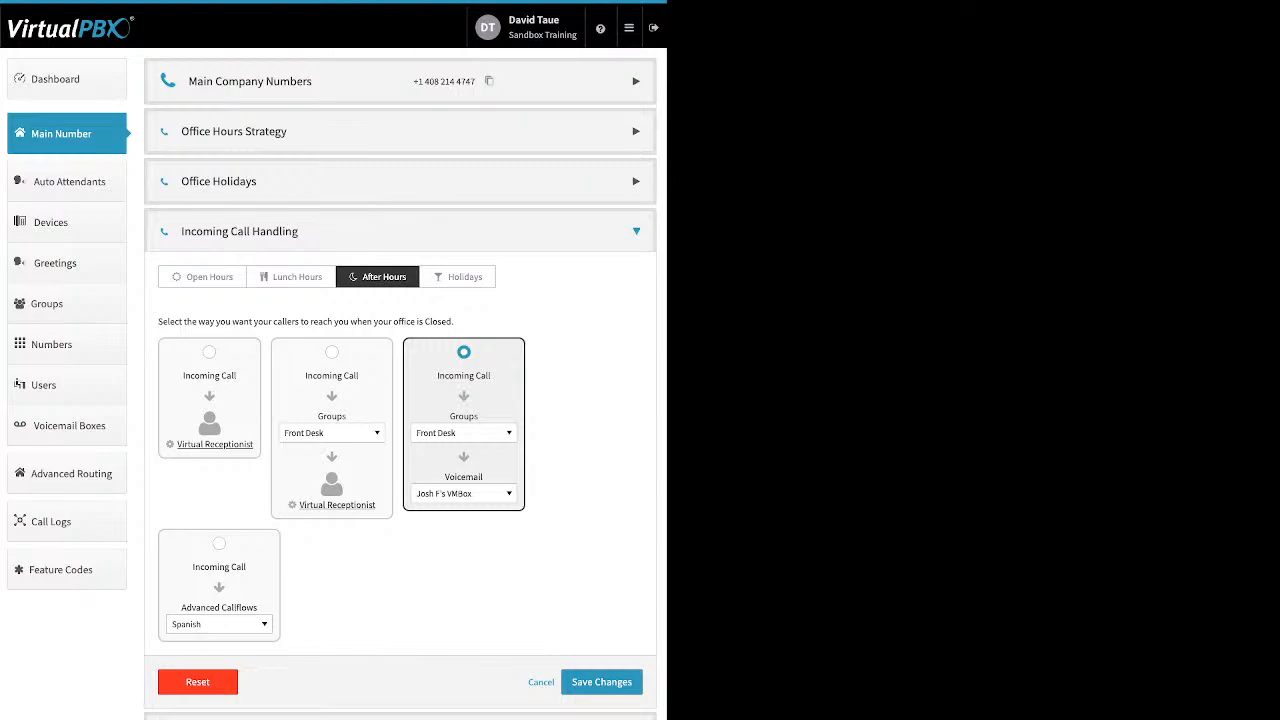
{"action": "left_click", "coordinate": [332, 352]}
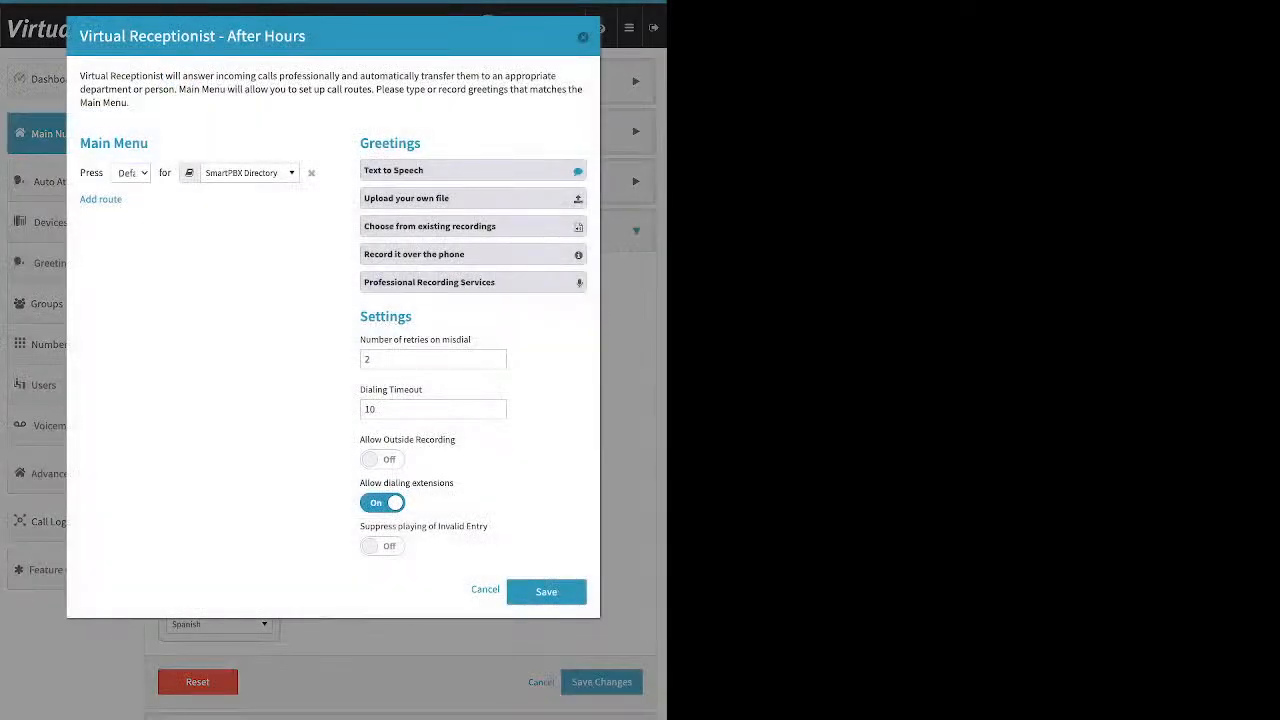
{"action": "key", "text": "Escape"}
- Review the Holidays destination and voicemail box lists, keeping Skip to Voicemail and Main Voicemail Box
{"action": "left_click", "coordinate": [458, 277]}
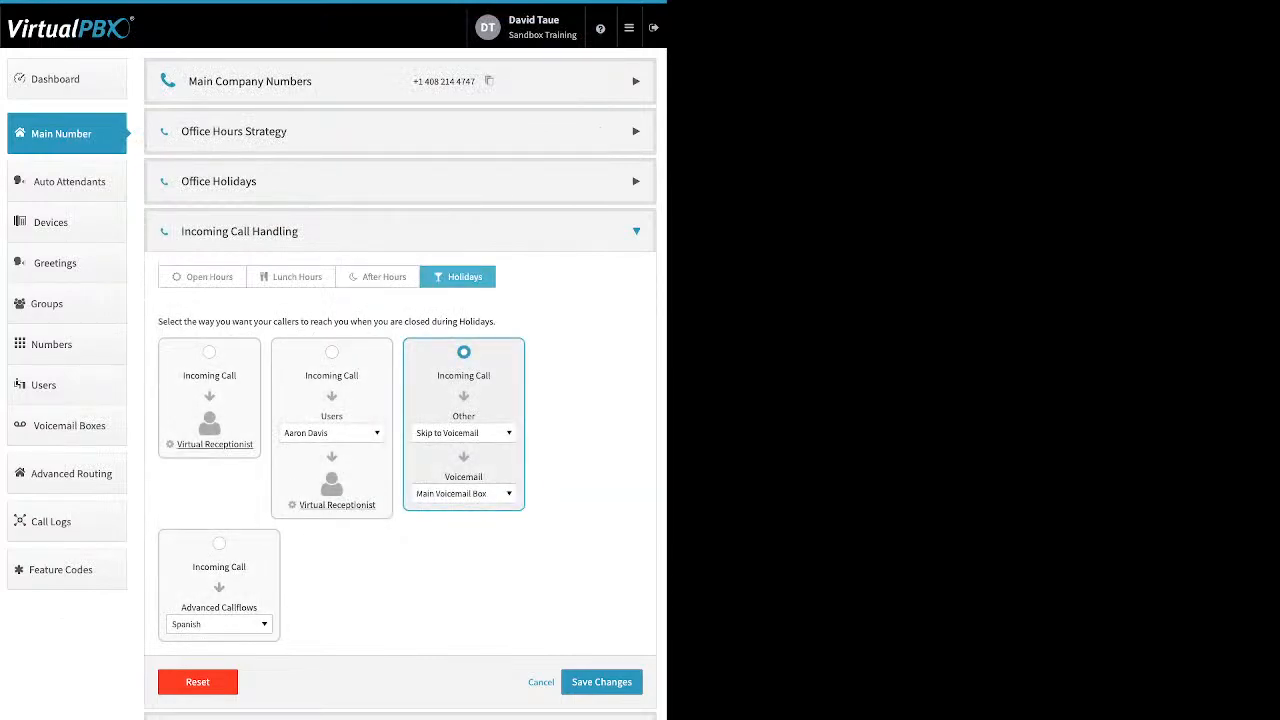
{"action": "left_click", "coordinate": [464, 433]}
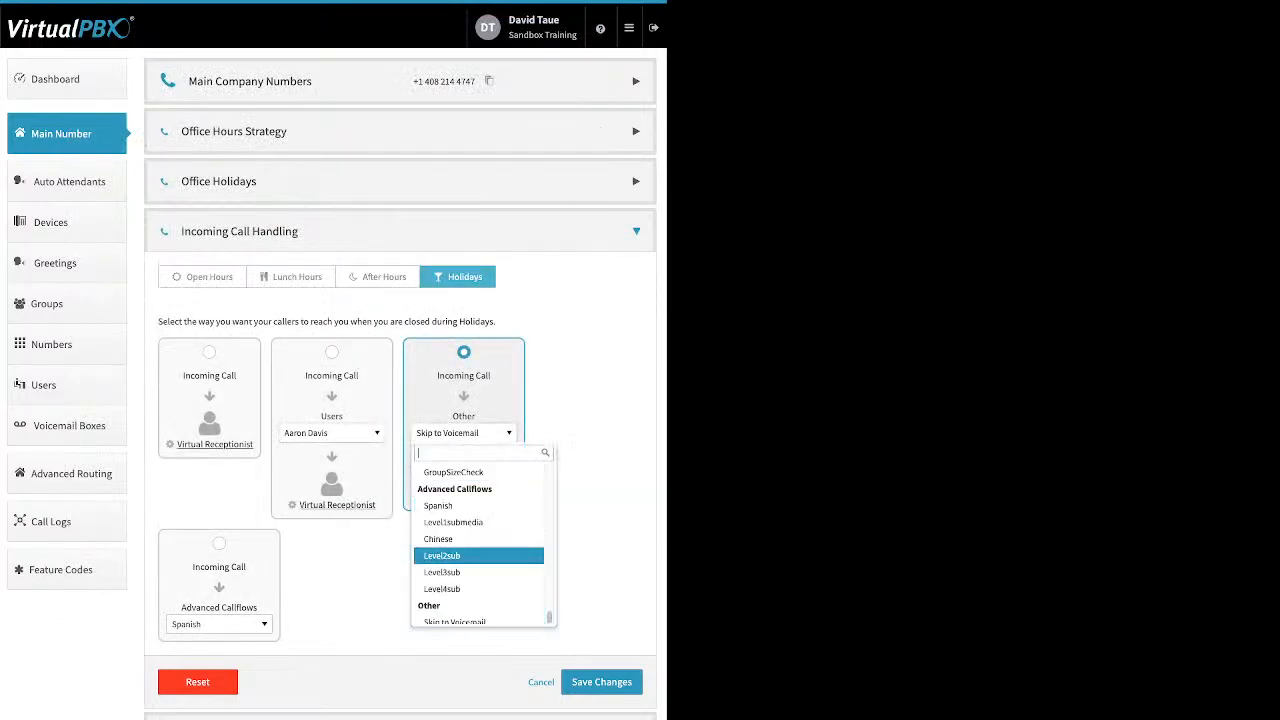
{"action": "scroll", "coordinate": [479, 555], "scroll_direction": "up", "scroll_amount": 20}
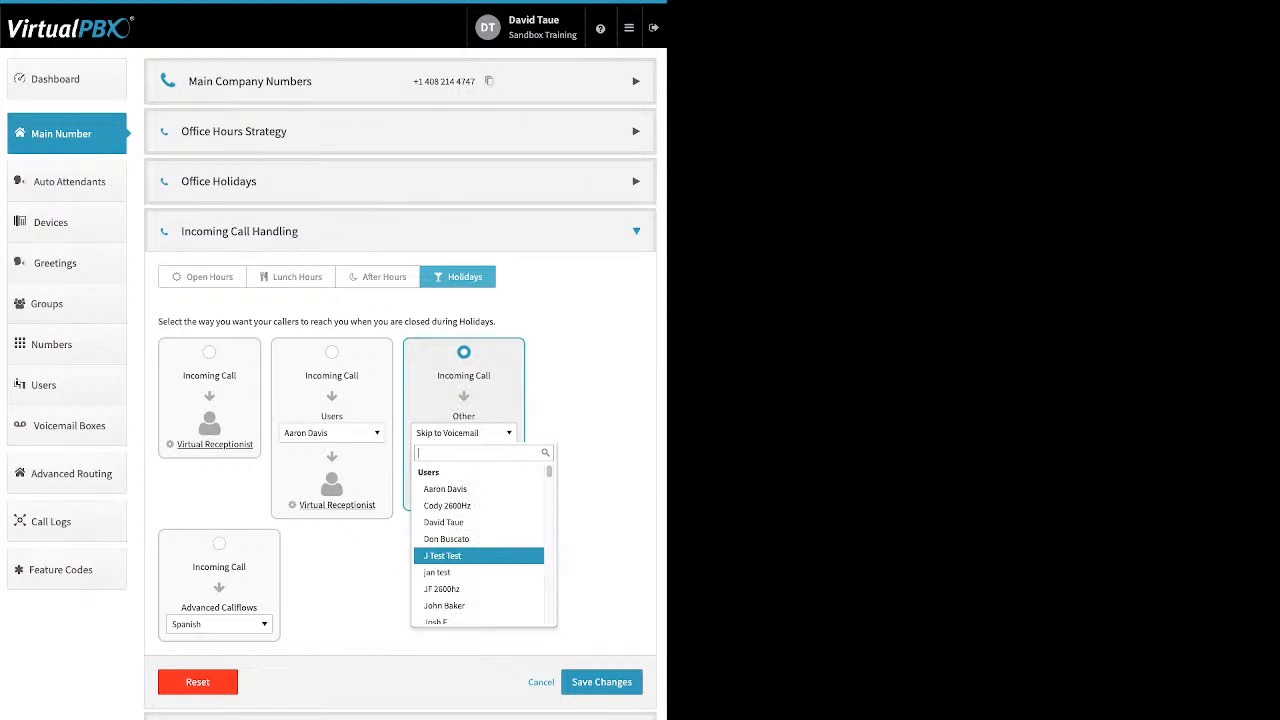
{"action": "scroll", "coordinate": [479, 553], "scroll_direction": "down", "scroll_amount": 5}
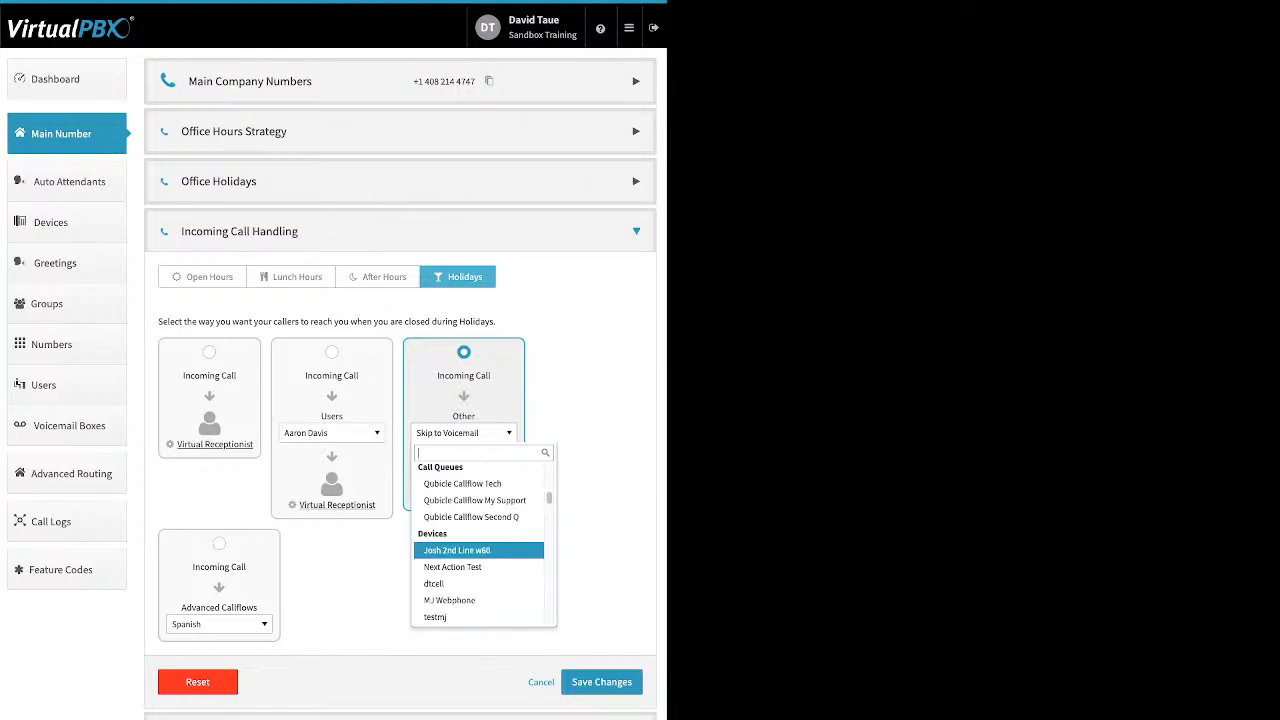
{"action": "scroll", "coordinate": [479, 545], "scroll_direction": "down", "scroll_amount": 8}
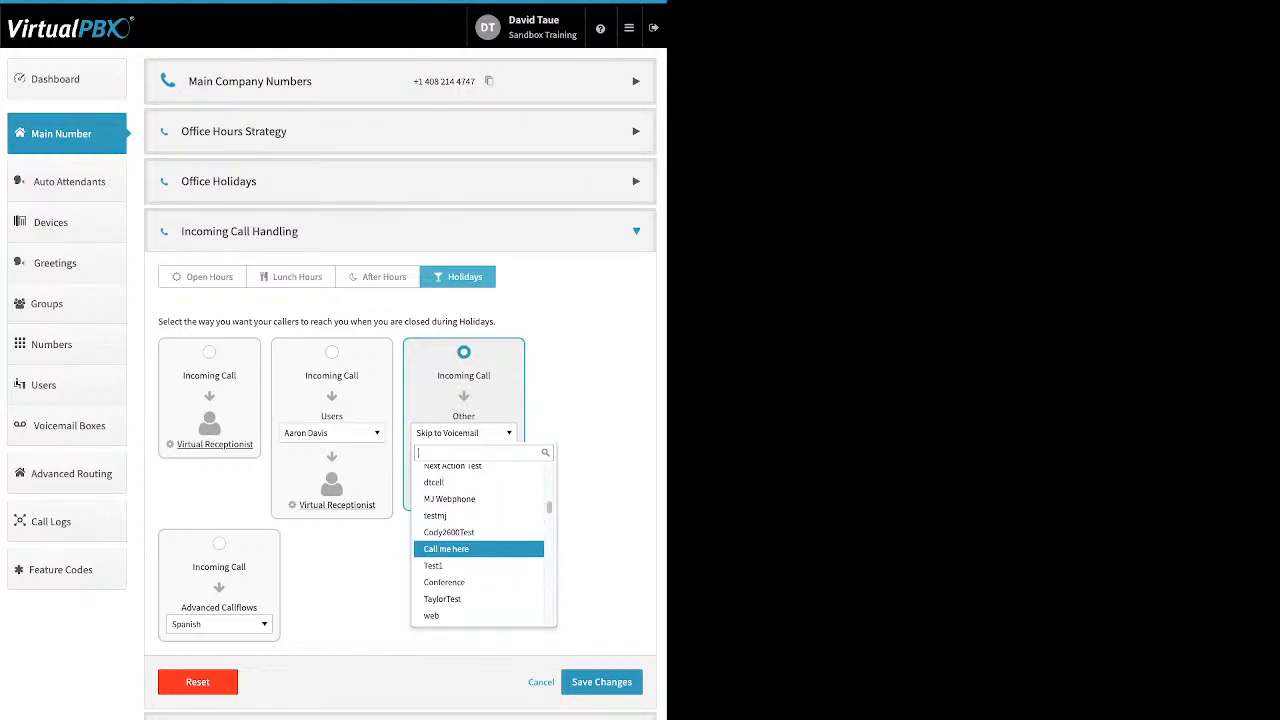
{"action": "scroll", "coordinate": [479, 552], "scroll_direction": "down", "scroll_amount": 5}
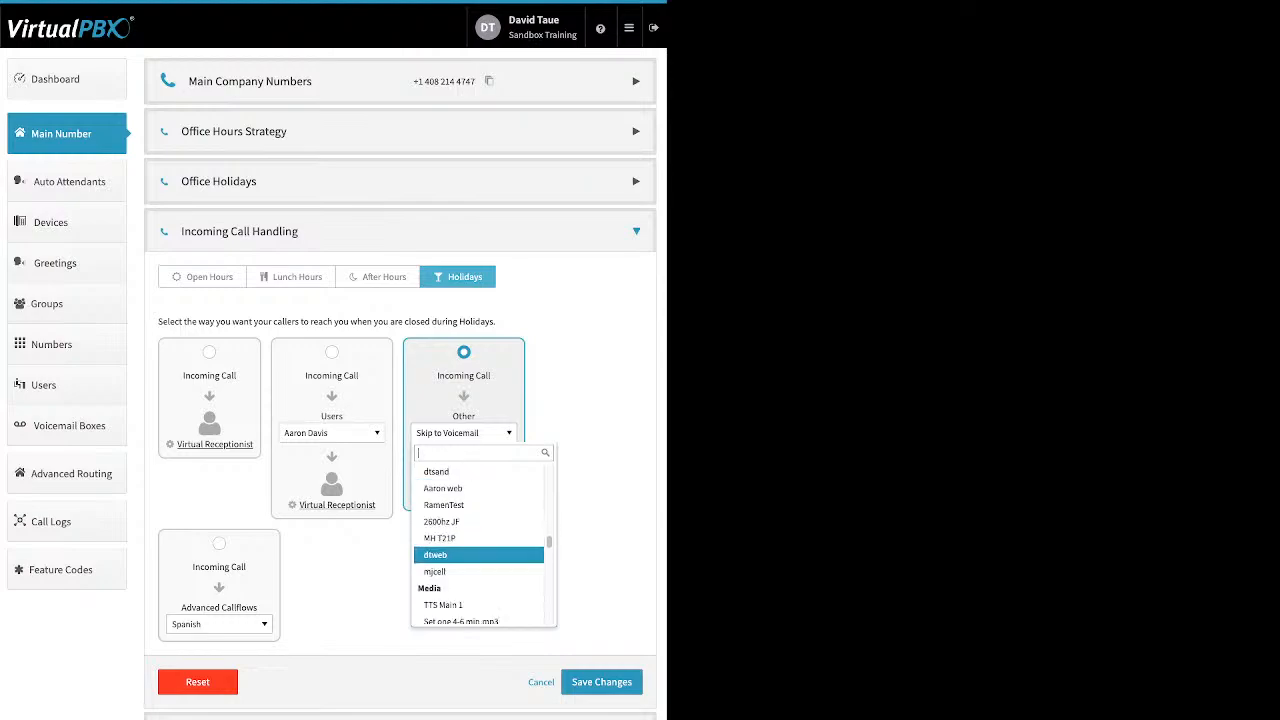
{"action": "scroll", "coordinate": [479, 550], "scroll_direction": "down", "scroll_amount": 10}
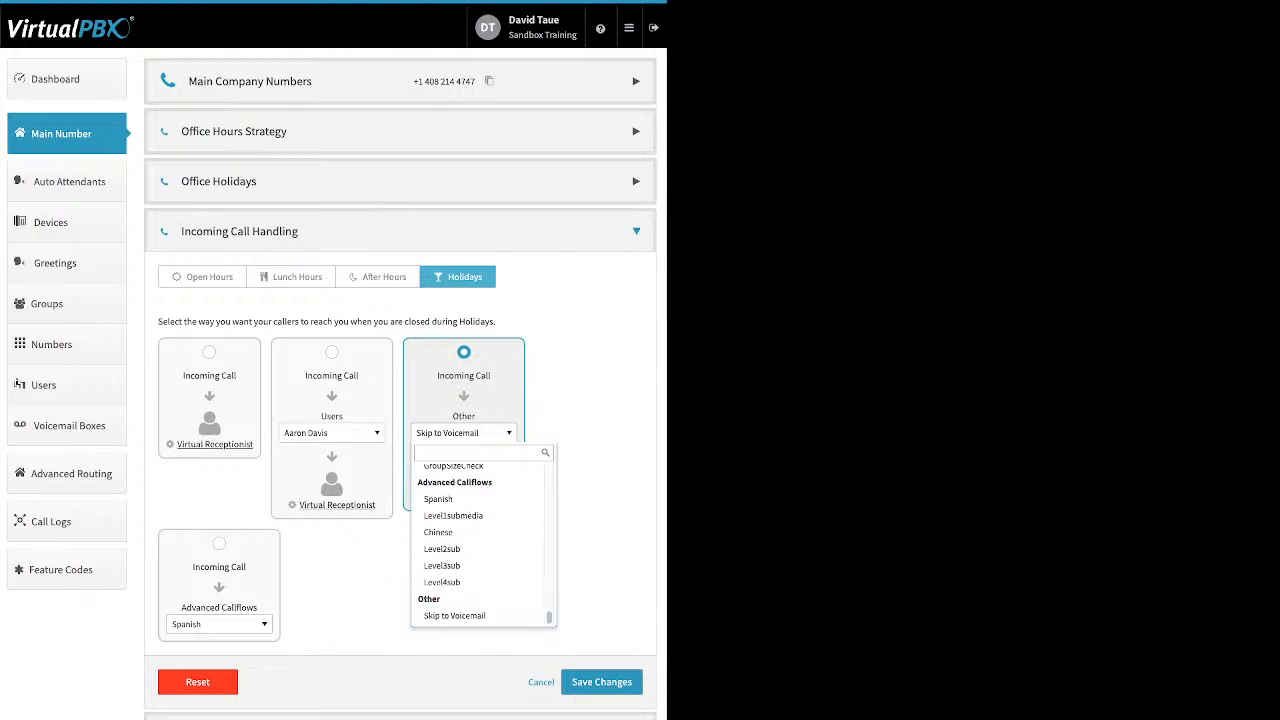
{"action": "left_click", "coordinate": [454, 615]}
{"action": "left_click", "coordinate": [463, 493]}
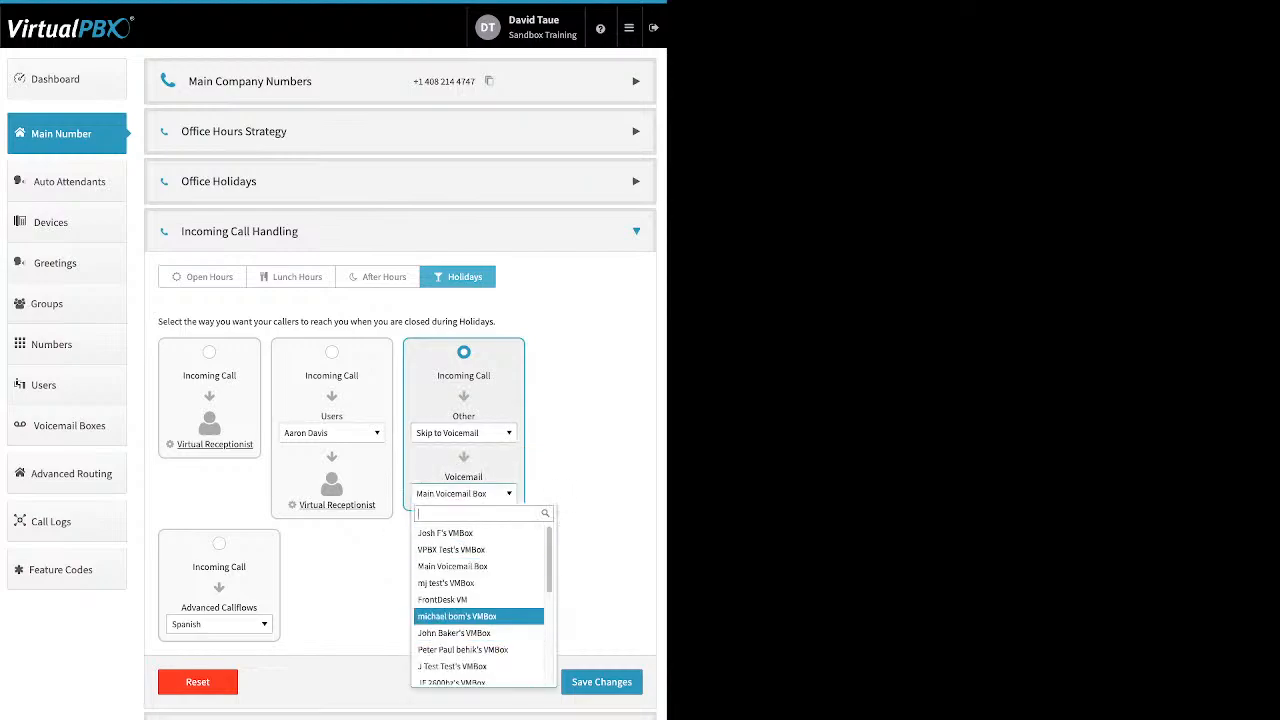
{"action": "left_click", "coordinate": [595, 560]}
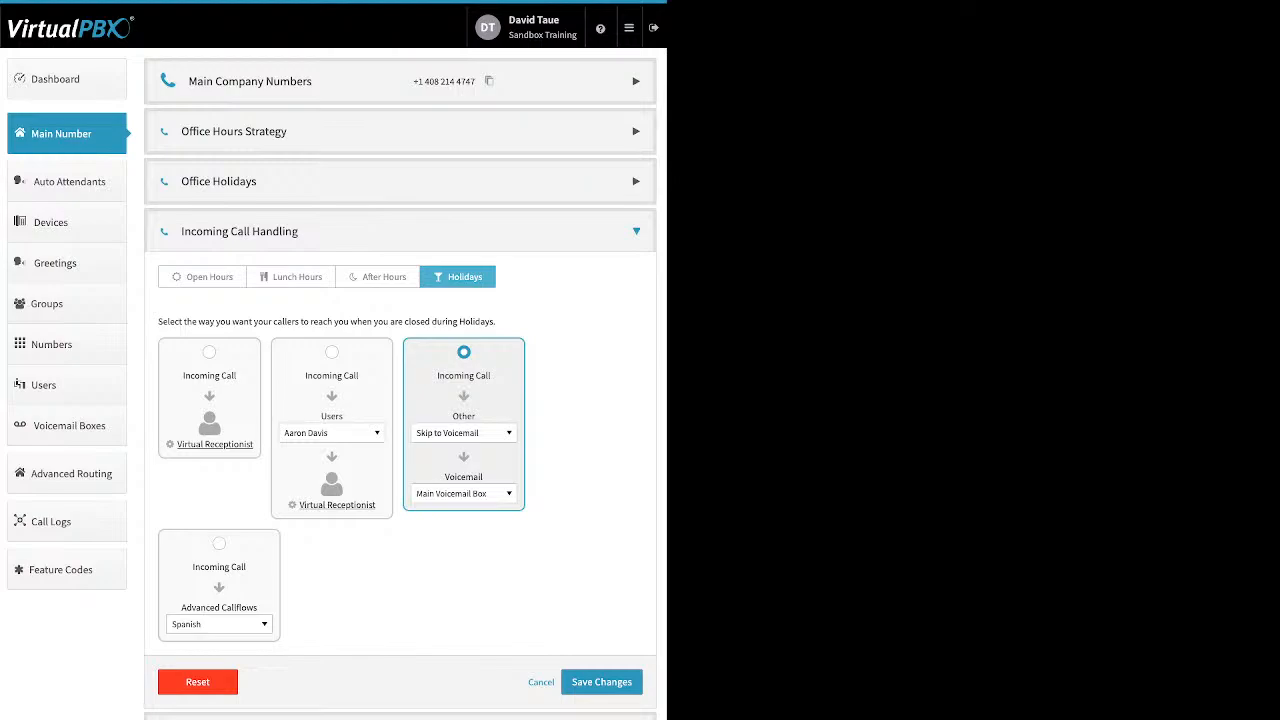
- Select Advanced Callflows for Holidays, view the available callflows, and collapse Incoming Call Handling without saving
{"action": "left_click", "coordinate": [219, 544]}
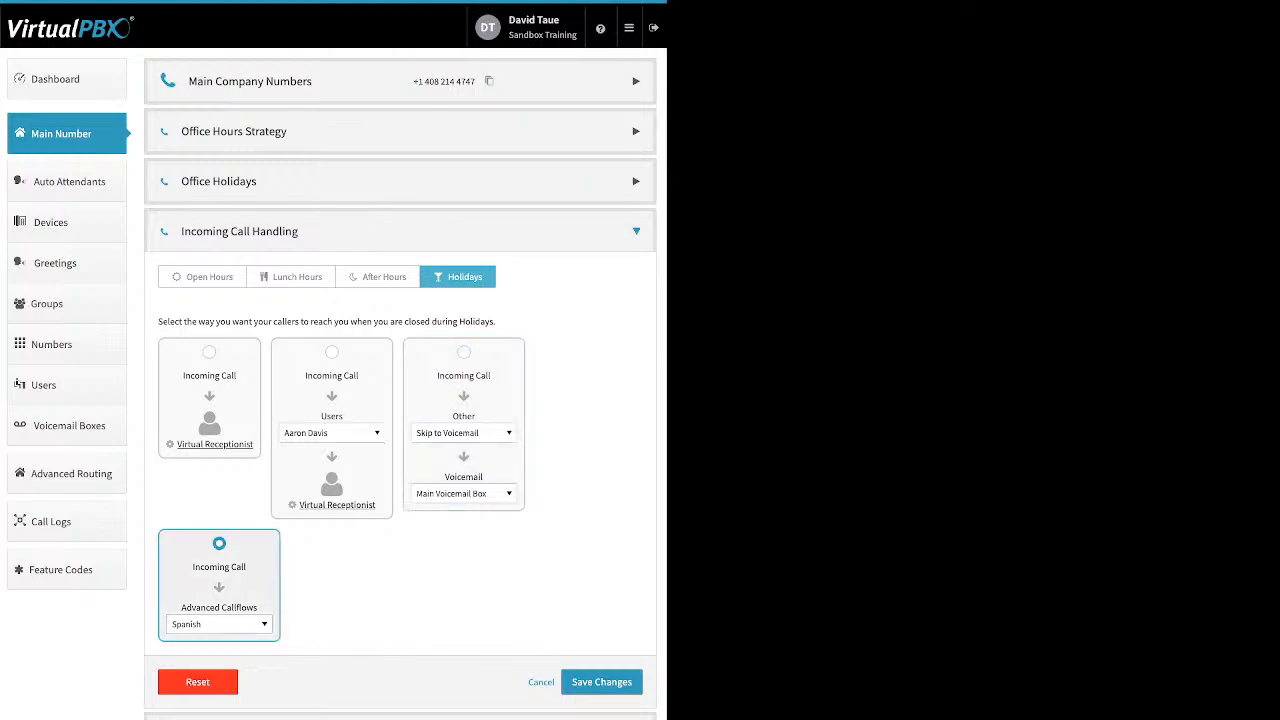
{"action": "left_click", "coordinate": [219, 624]}
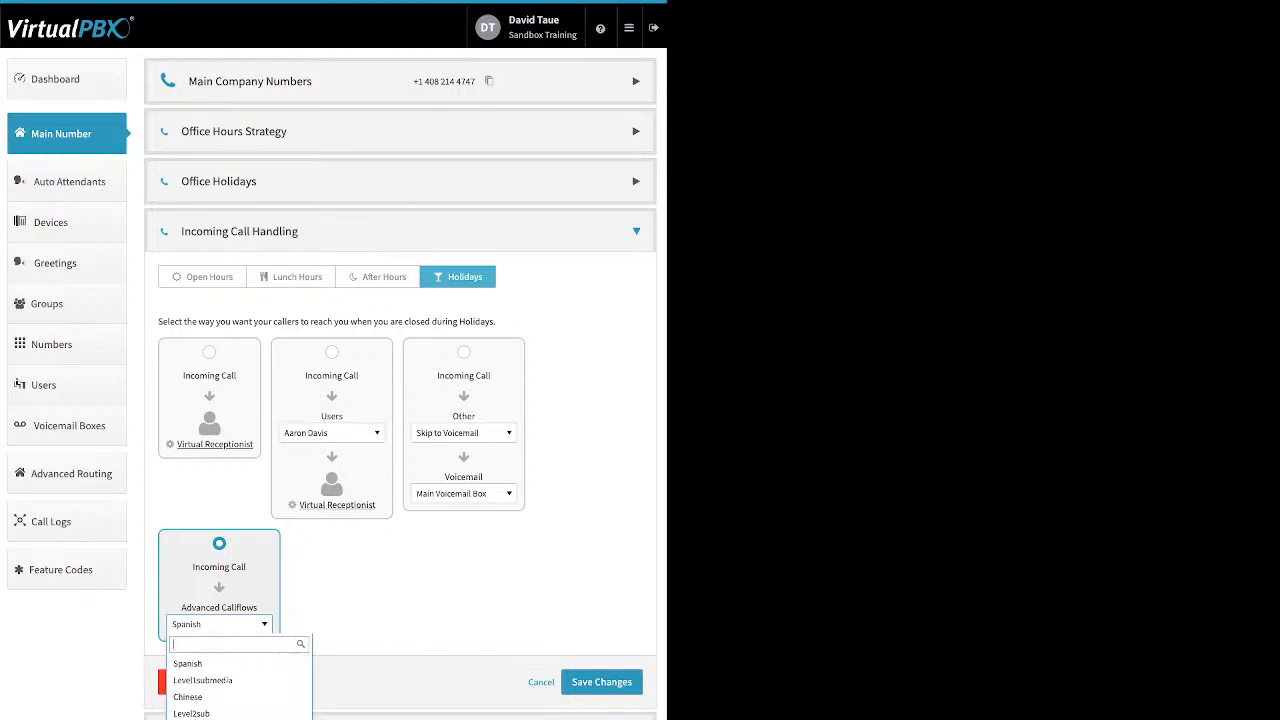
{"action": "key", "text": "Escape"}
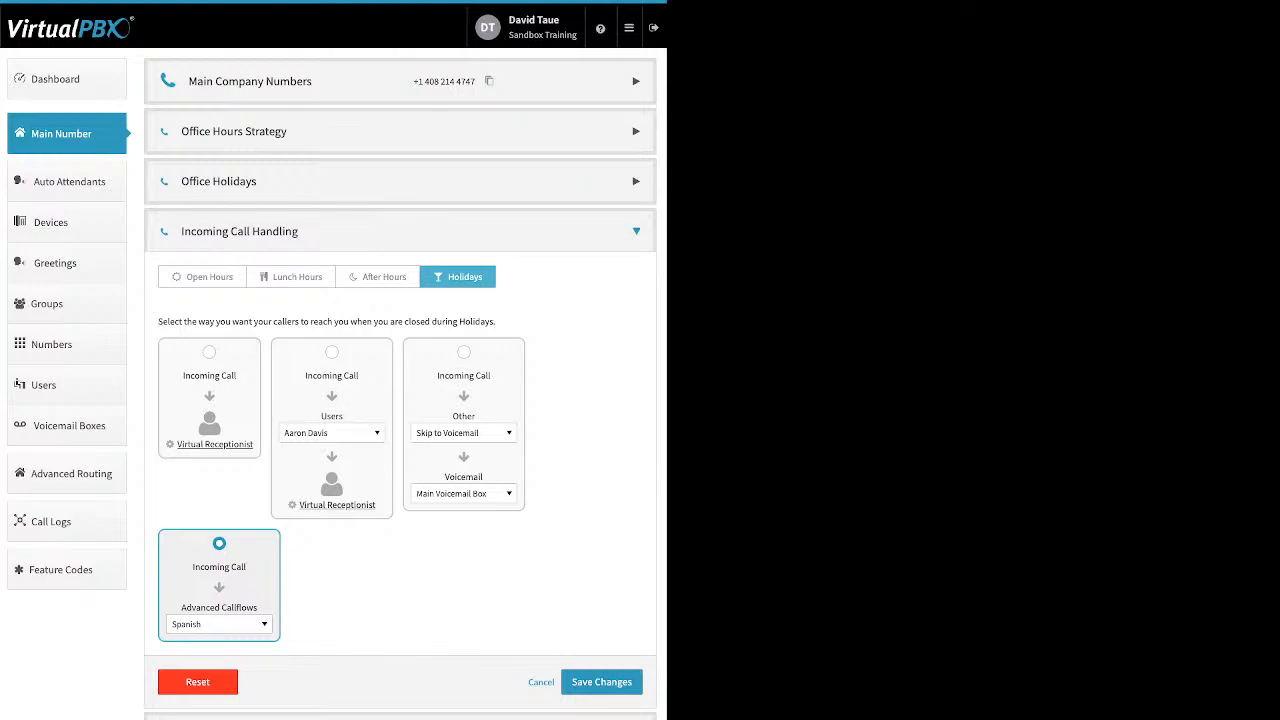
{"action": "left_click", "coordinate": [636, 231]}
- Expand Main Conference Number, enable the Custom Conference Greeting to view its text-to-speech field, and close the dialog without saving
{"action": "left_click", "coordinate": [636, 281]}
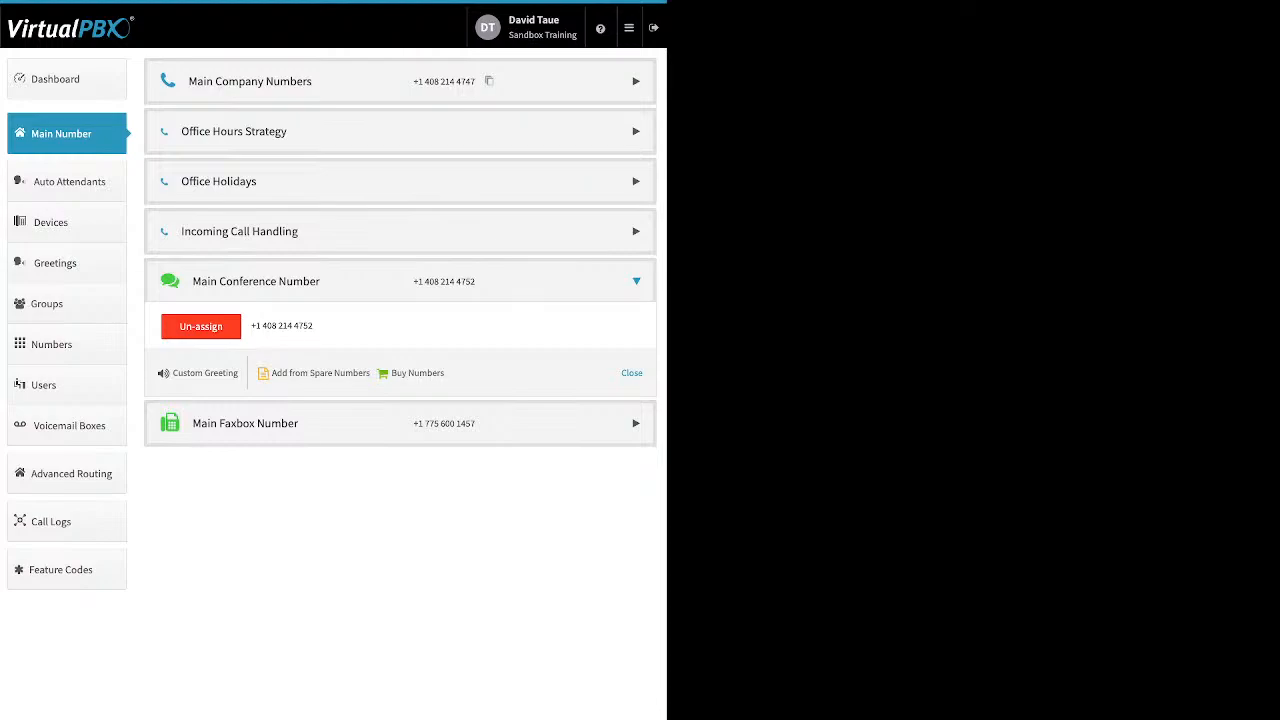
{"action": "left_click", "coordinate": [205, 372]}
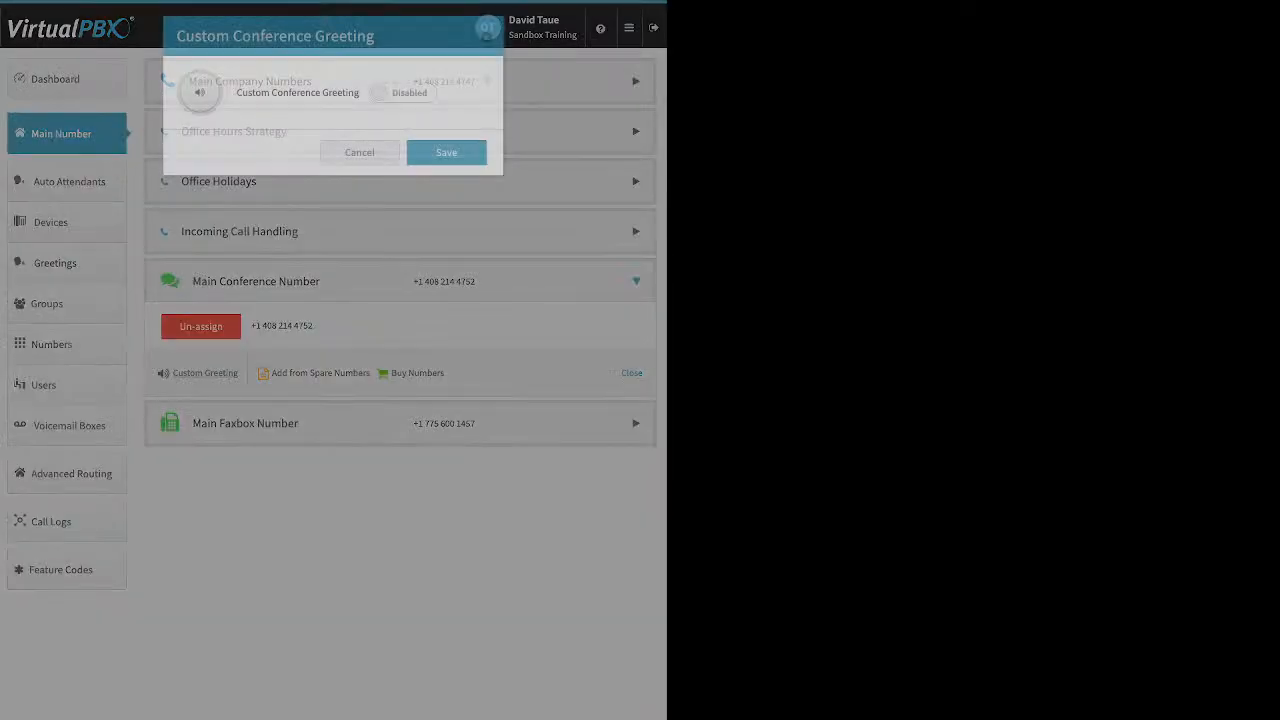
{"action": "left_click", "coordinate": [403, 93]}
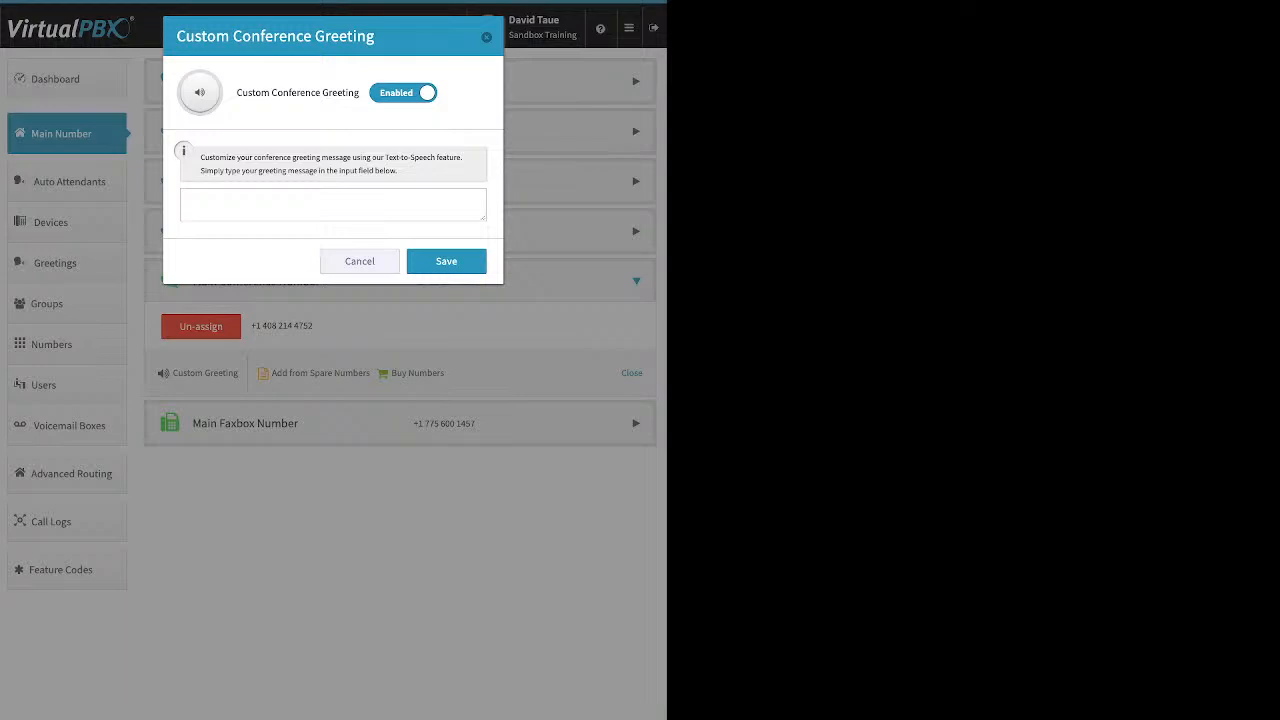
{"action": "key", "text": "Escape"}
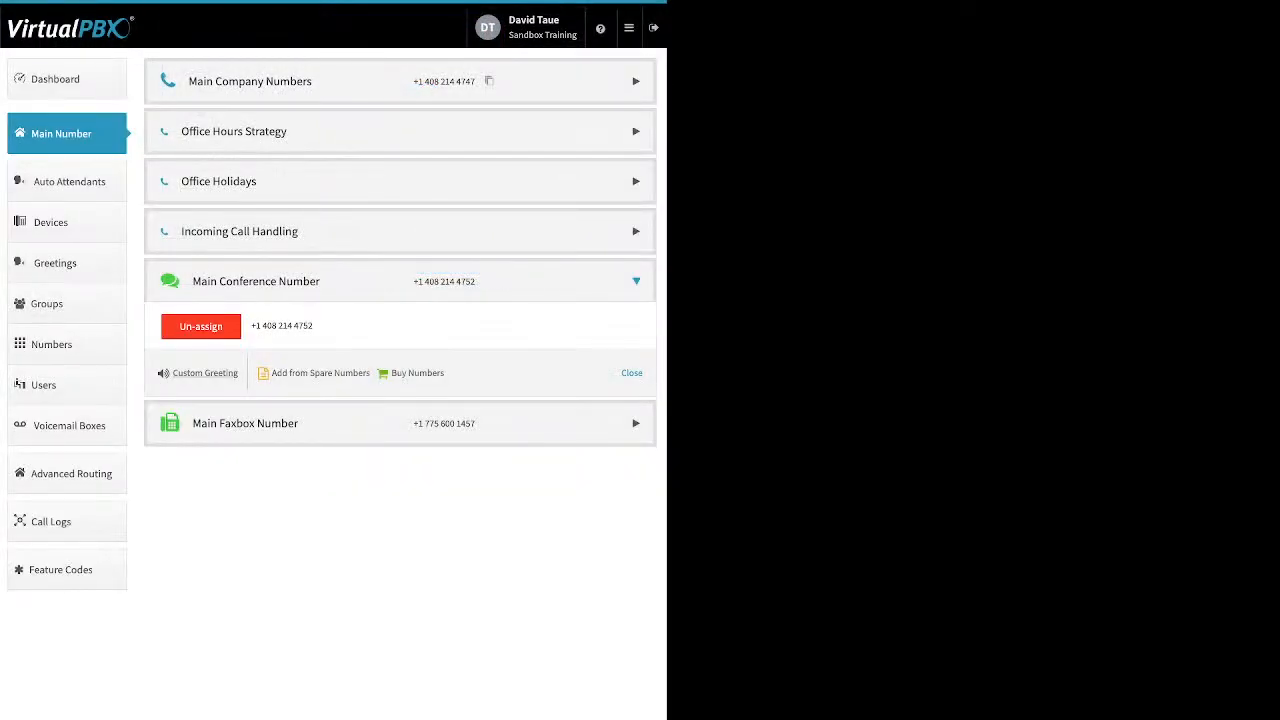
- Examine the Main Faxbox's Inbound Notification Email and Email Permissions fields, and close its settings without changes
{"action": "left_click", "coordinate": [245, 423]}
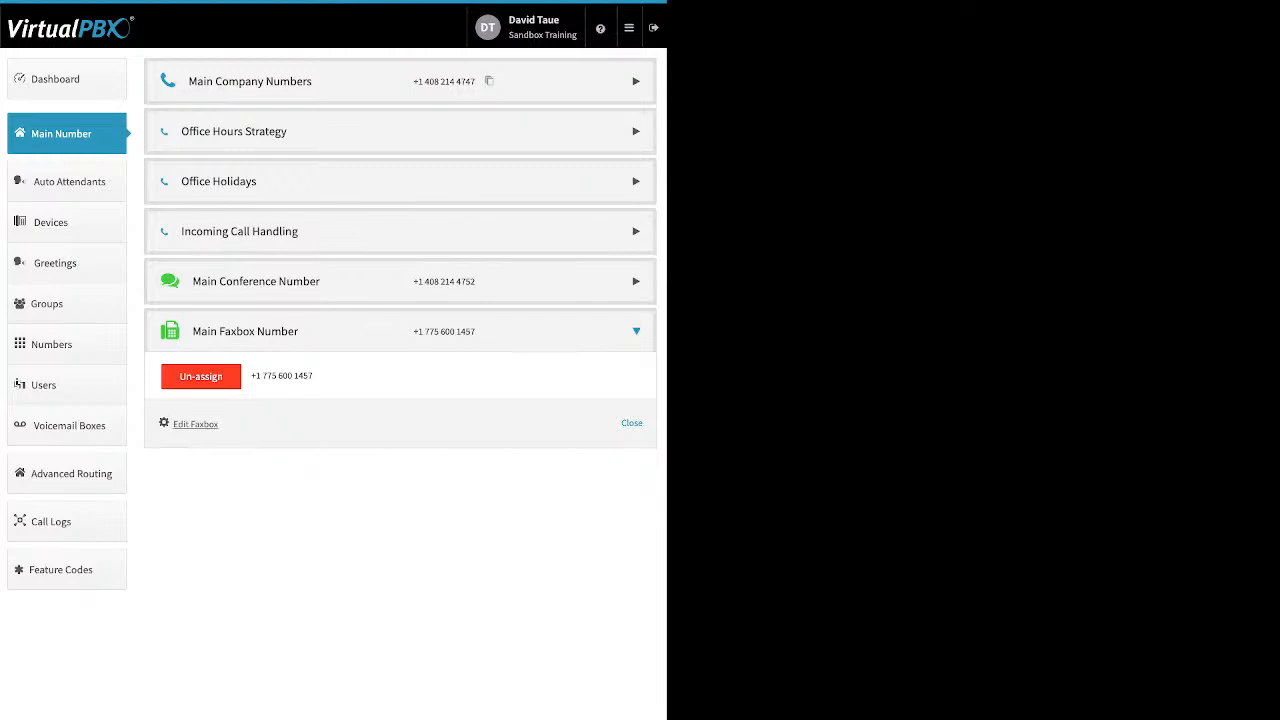
{"action": "left_click", "coordinate": [195, 423]}
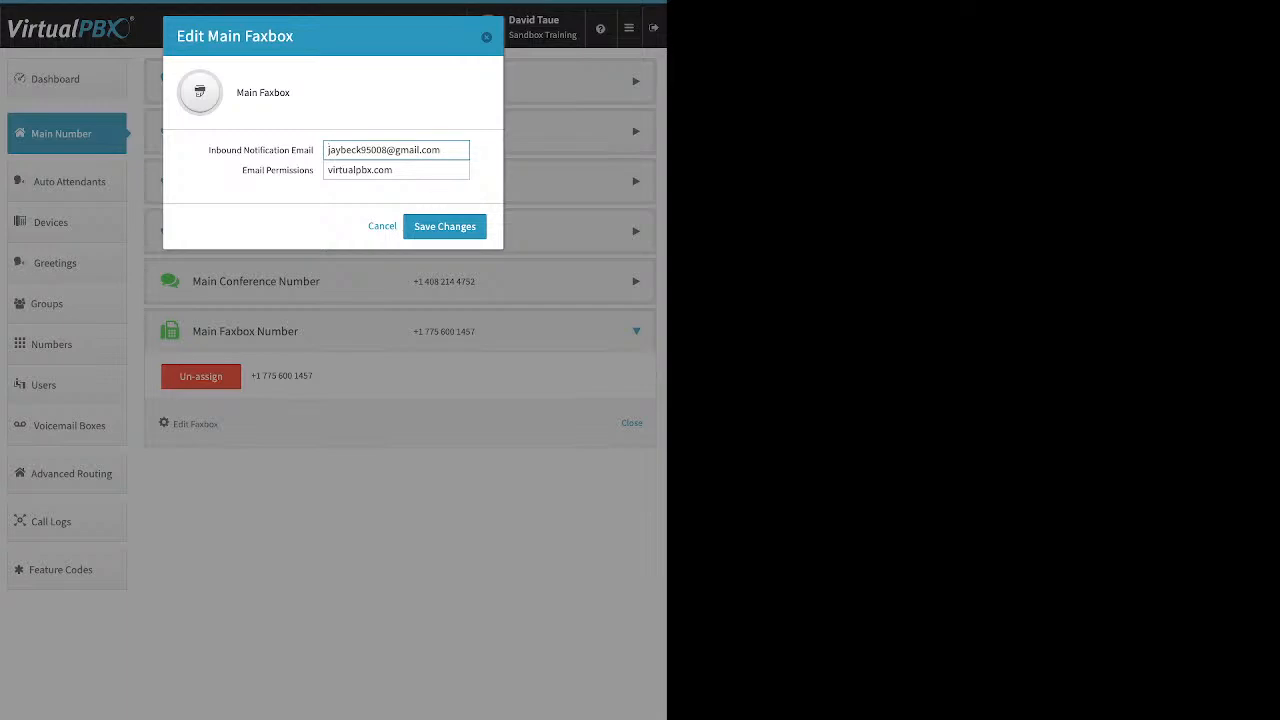
{"action": "left_click_drag", "start_coordinate": [208, 150], "coordinate": [313, 150]}
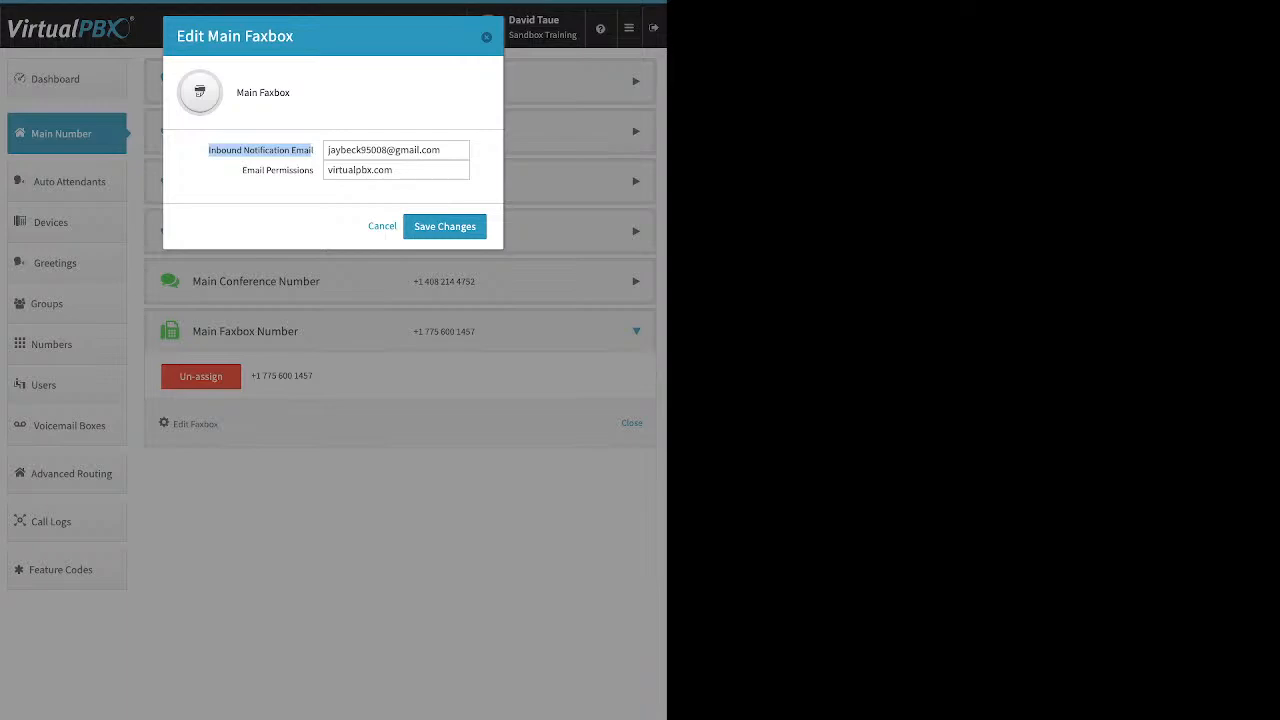
{"action": "left_click", "coordinate": [309, 151]}
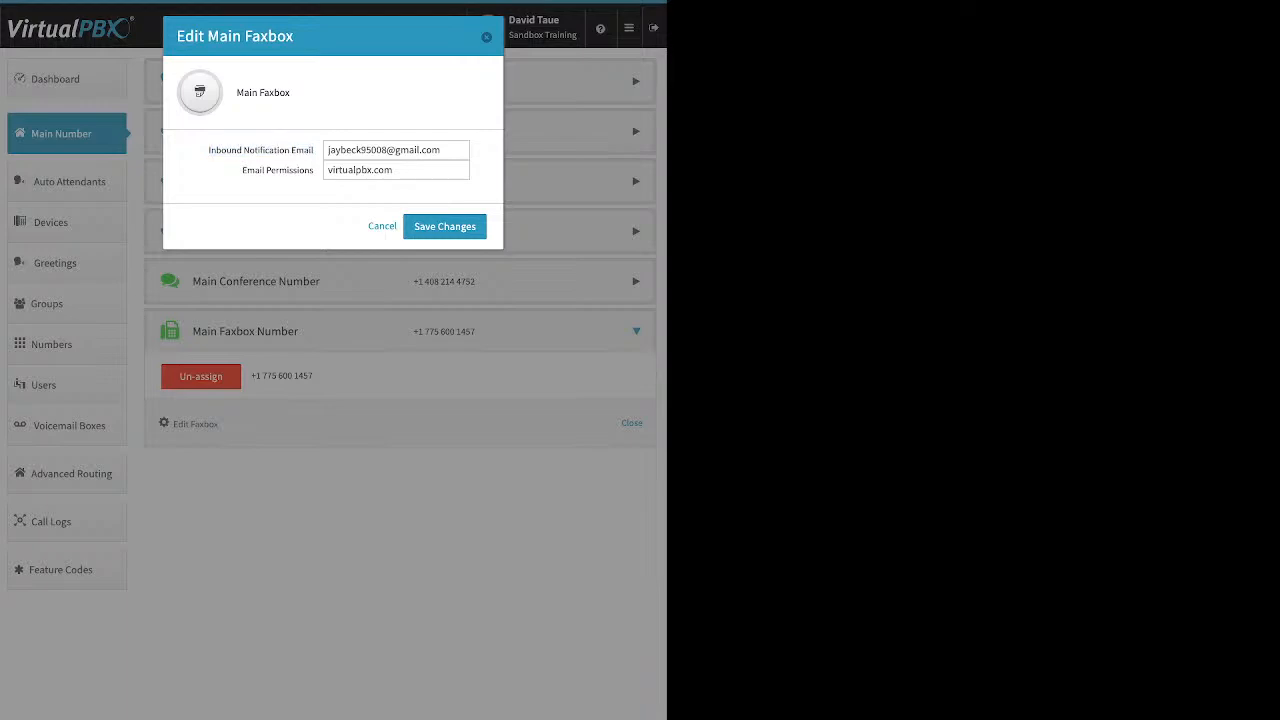
{"action": "left_click_drag", "start_coordinate": [242, 170], "coordinate": [313, 170]}
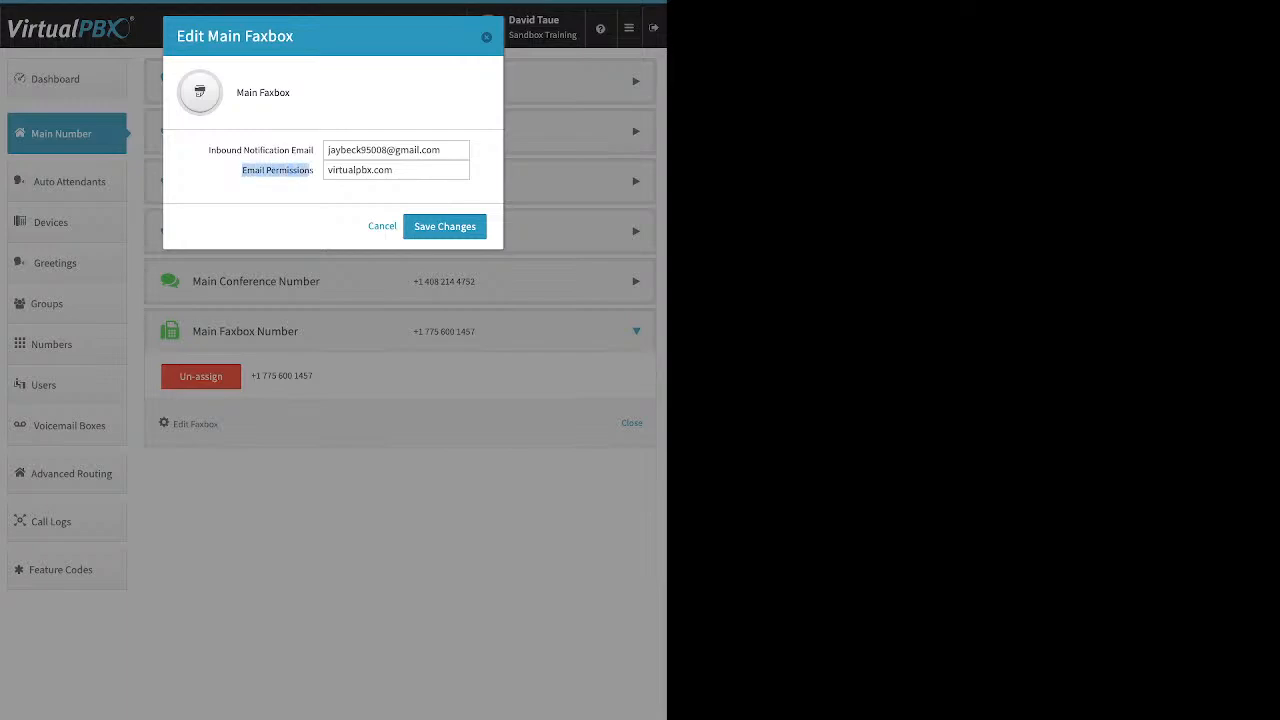
{"action": "left_click", "coordinate": [394, 170]}
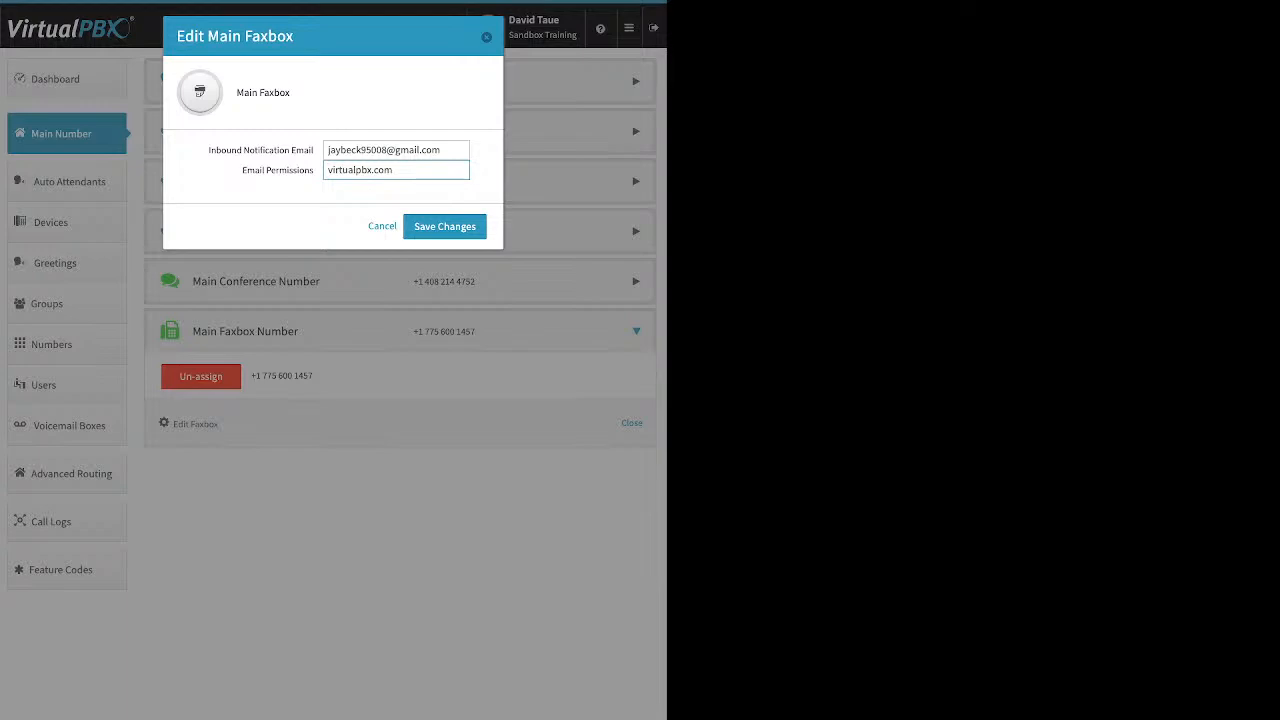
{"action": "key", "text": "Escape"}
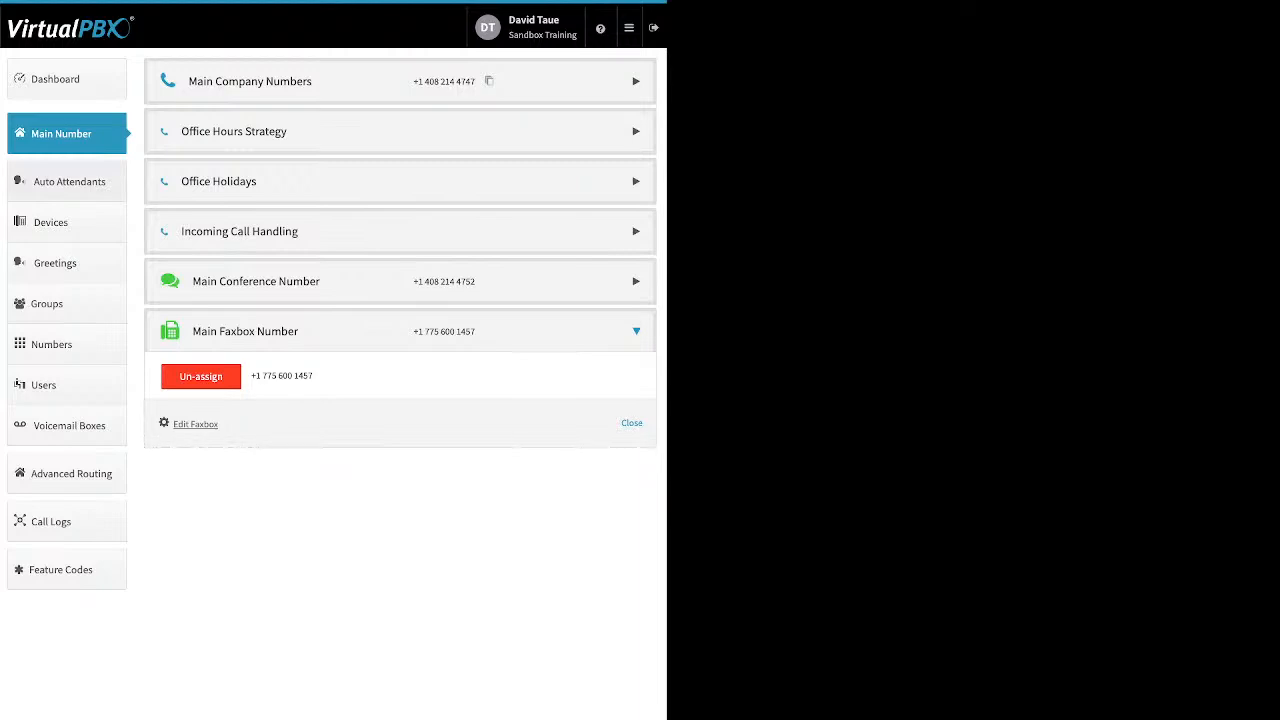
- View the Auto Attendants list, look at the form for creating an attendant, close it, and point out the Chinese and Poochwalk attendants
{"action": "left_click", "coordinate": [69, 181]}
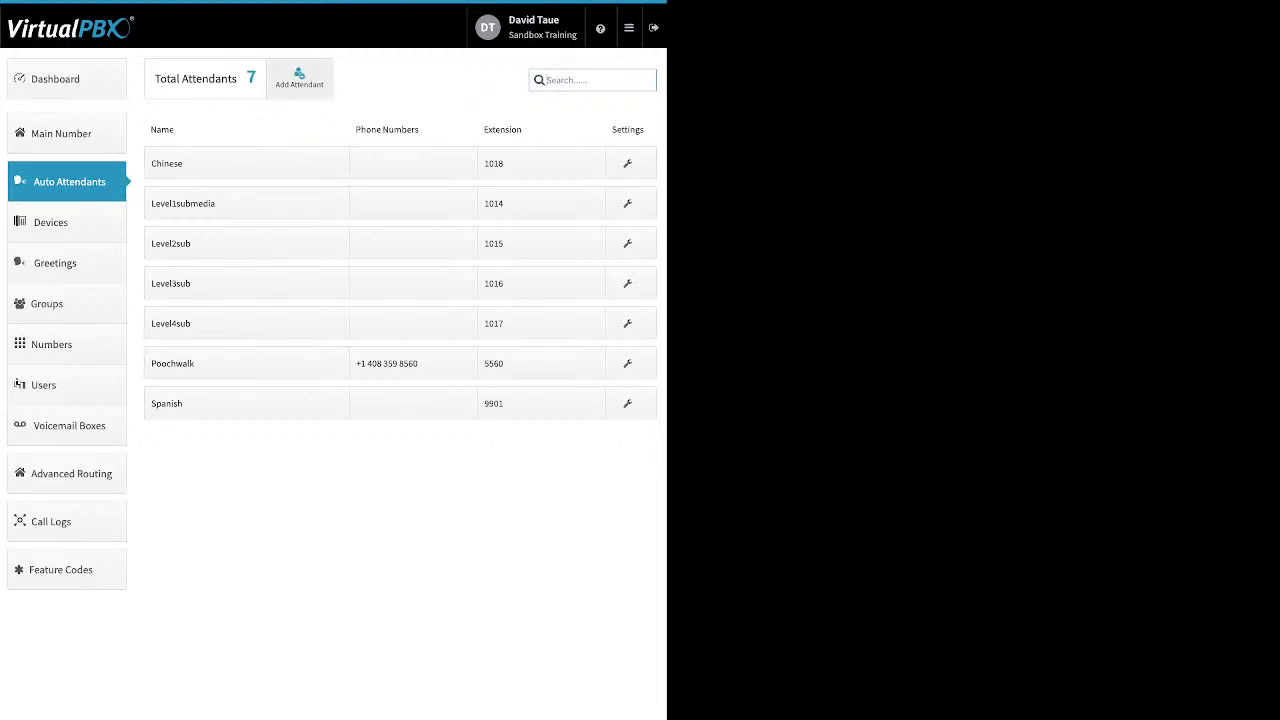
{"action": "left_click", "coordinate": [299, 79]}
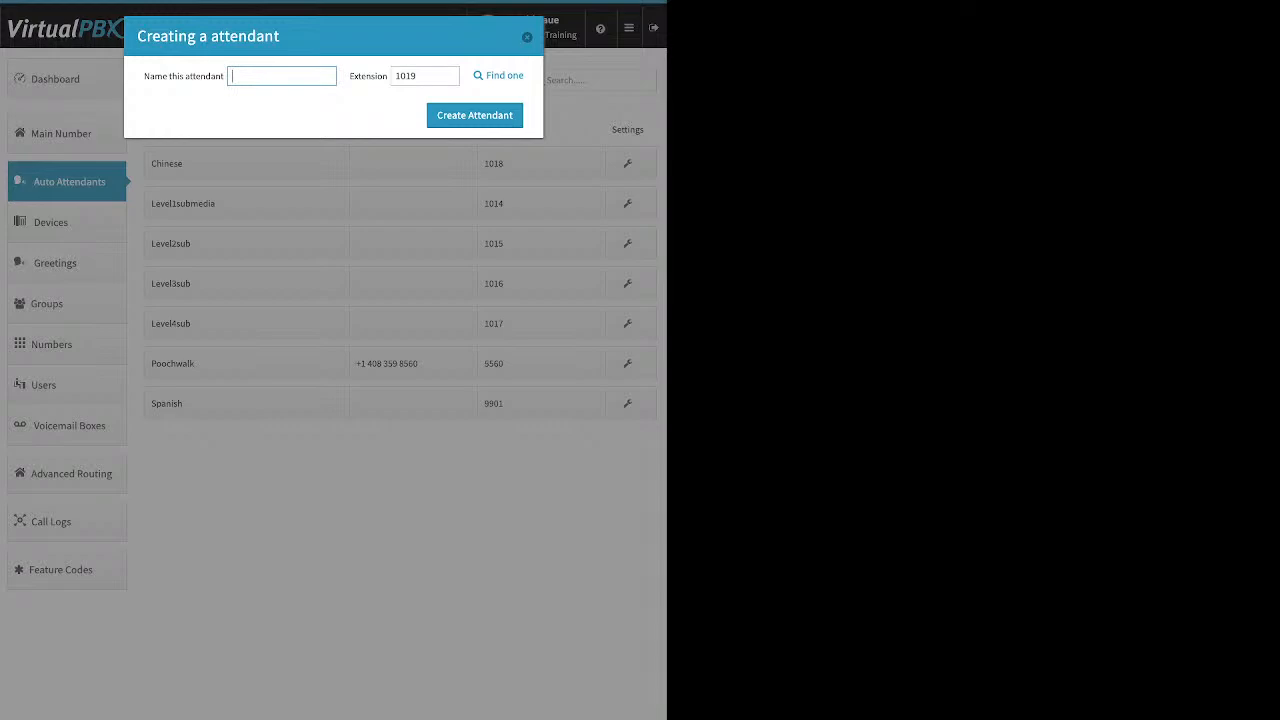
{"action": "left_click", "coordinate": [527, 37]}
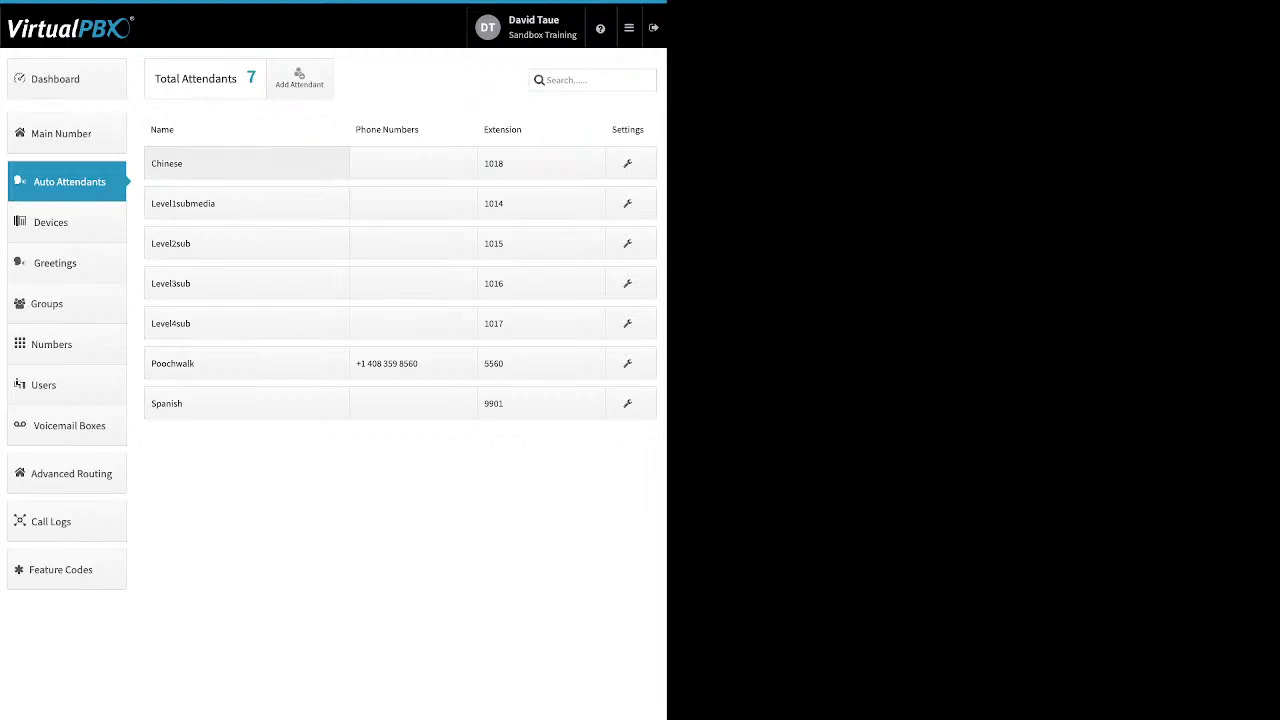
{"action": "left_click", "coordinate": [247, 163]}
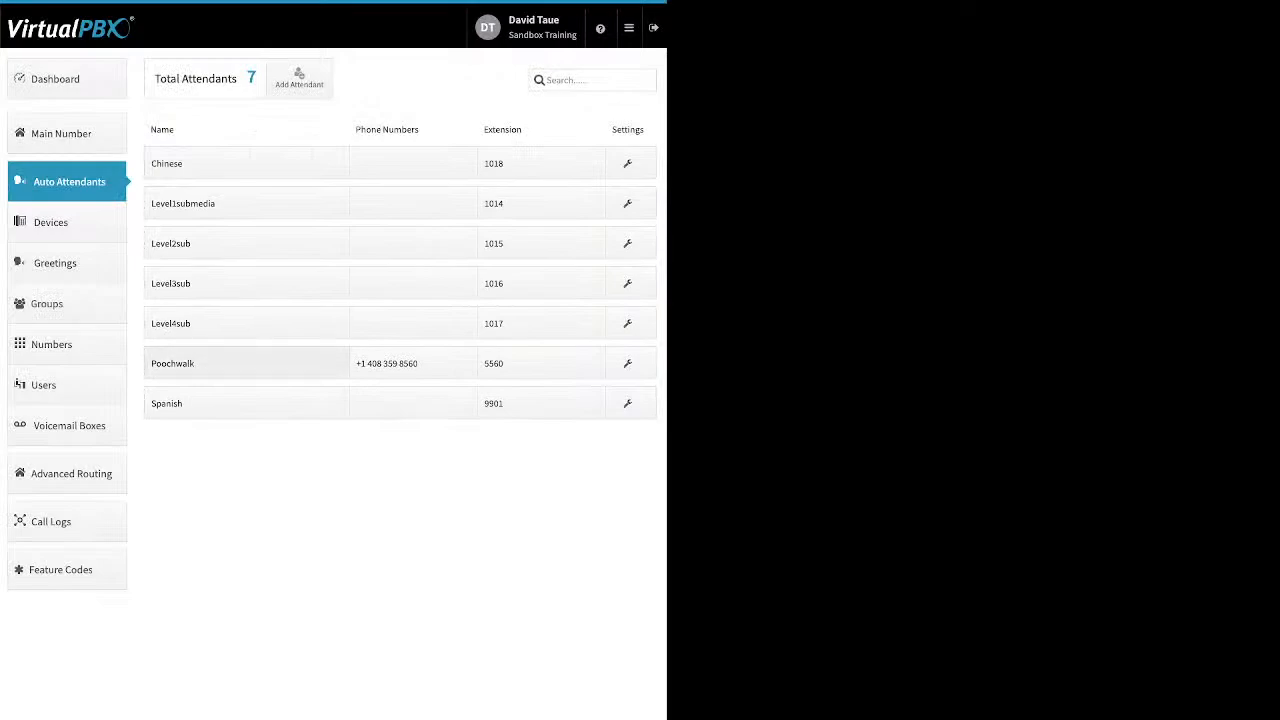
{"action": "left_click", "coordinate": [247, 363]}
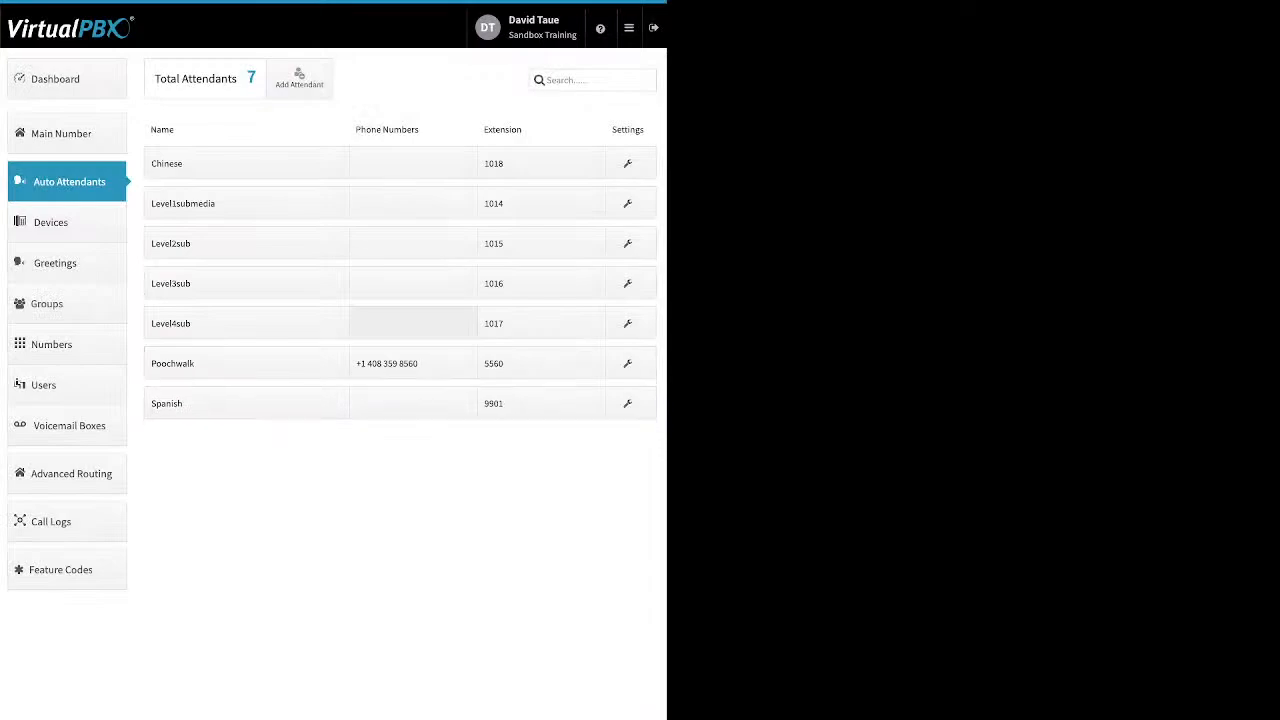
- Open the Poochwalk attendant's extension assignments, add a new extension number row, and cancel without saving
{"action": "left_click", "coordinate": [413, 323]}
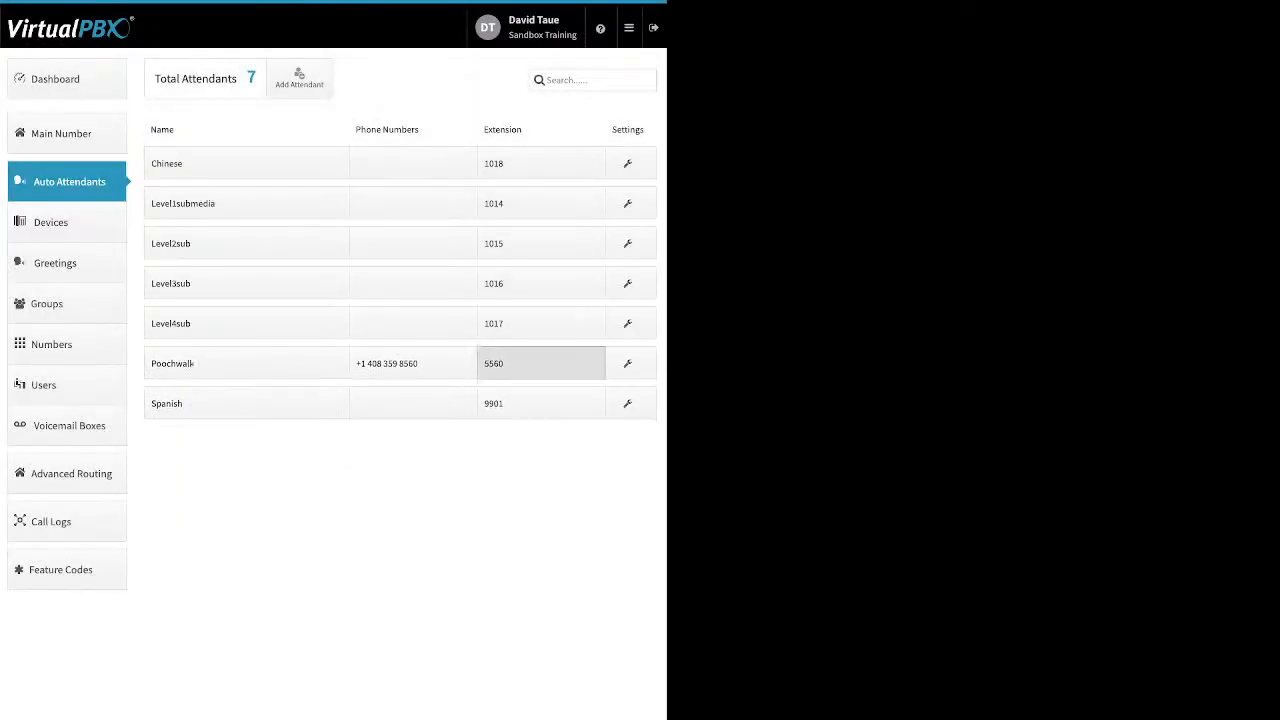
{"action": "left_click", "coordinate": [541, 363]}
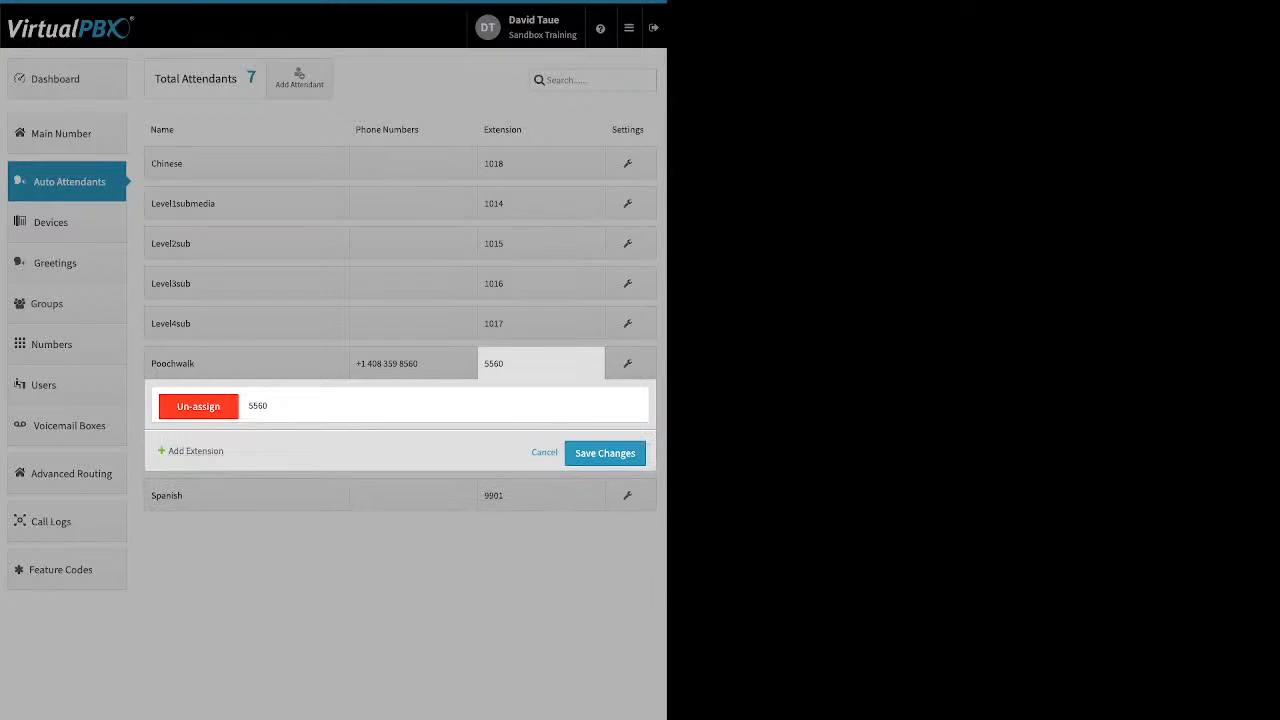
{"action": "left_click", "coordinate": [195, 451]}
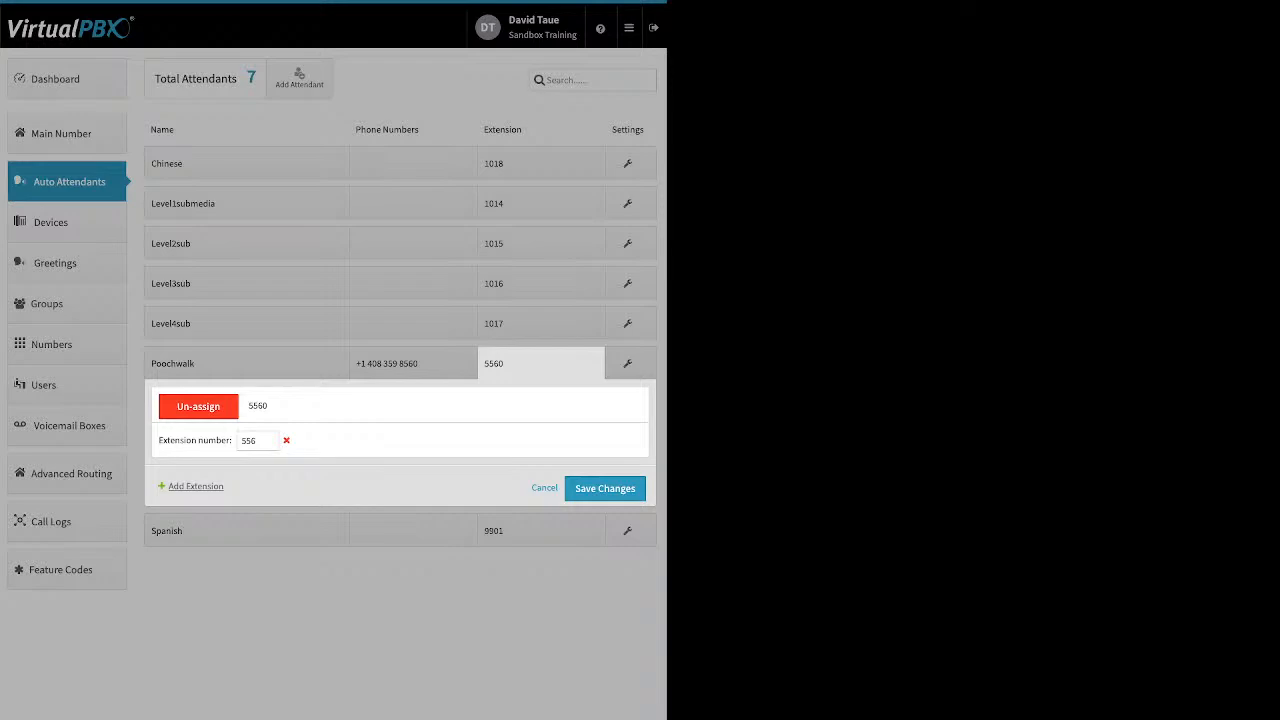
{"action": "left_click", "coordinate": [544, 488]}
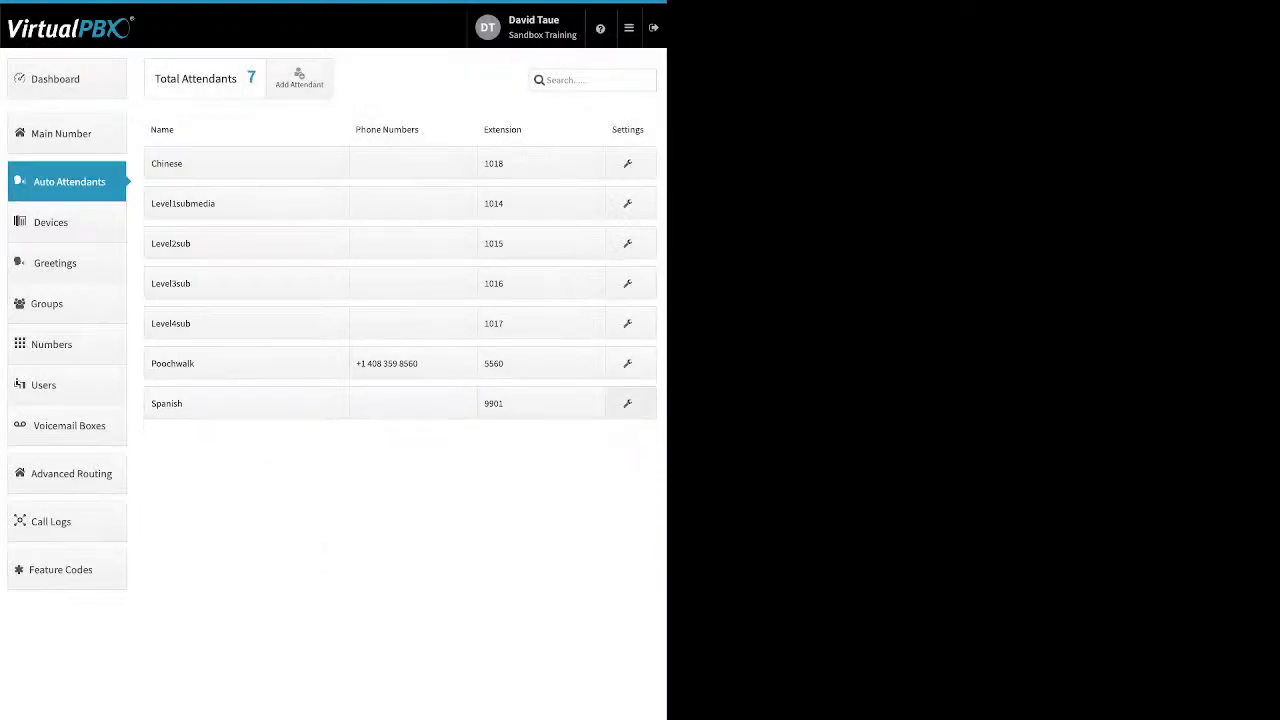
- View the Spanish attendant's Open Hours Virtual Receptionist, close it, and save the attendant's call strategy
{"action": "left_click", "coordinate": [628, 403]}
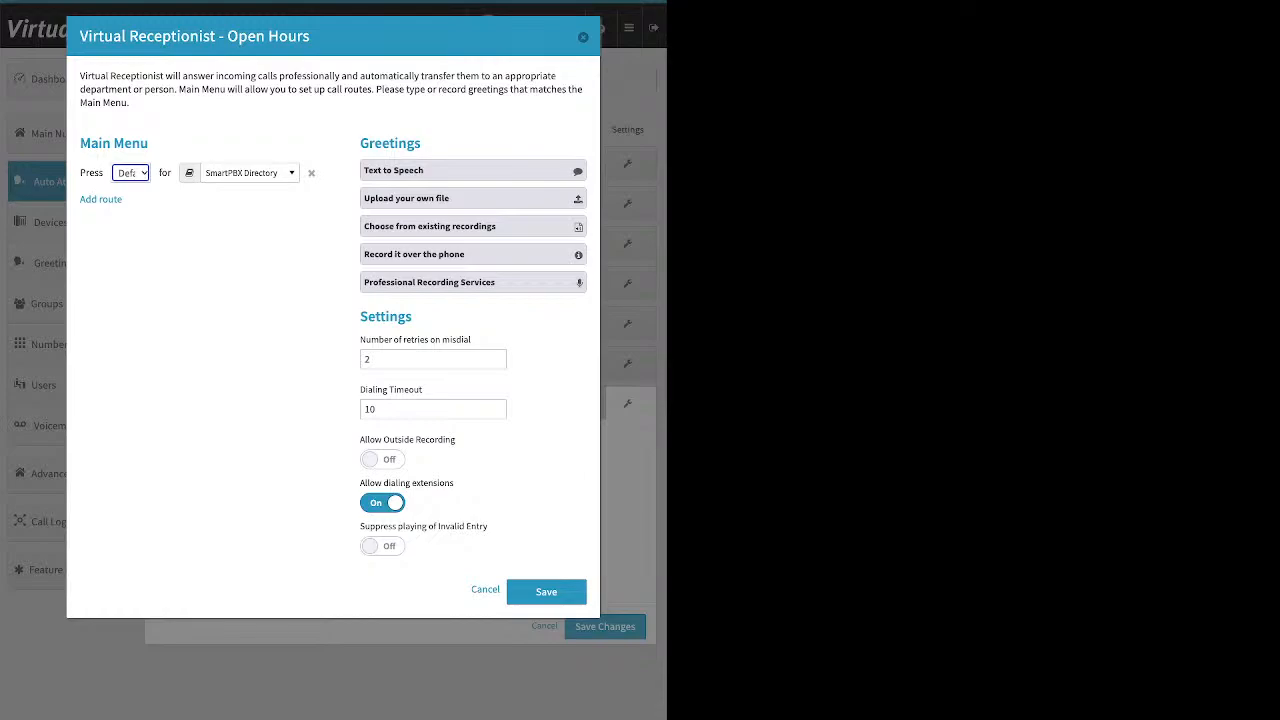
{"action": "key", "text": "Escape"}
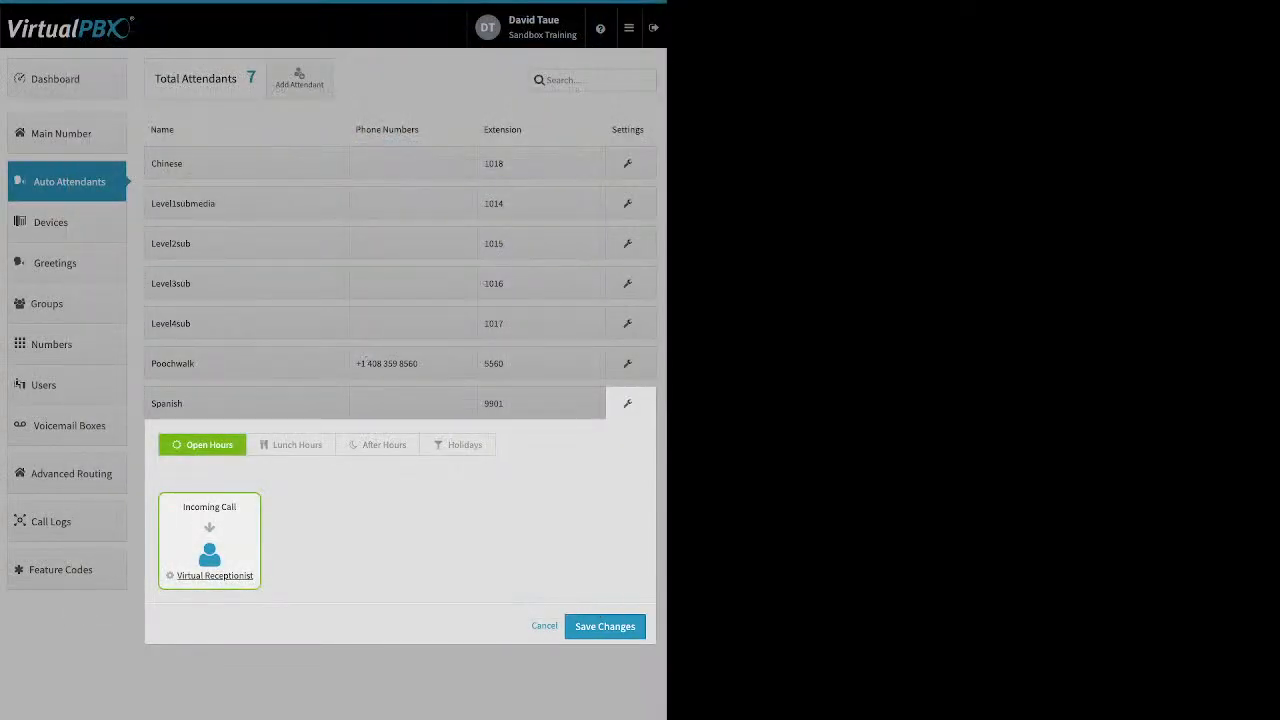
{"action": "left_click", "coordinate": [576, 627]}
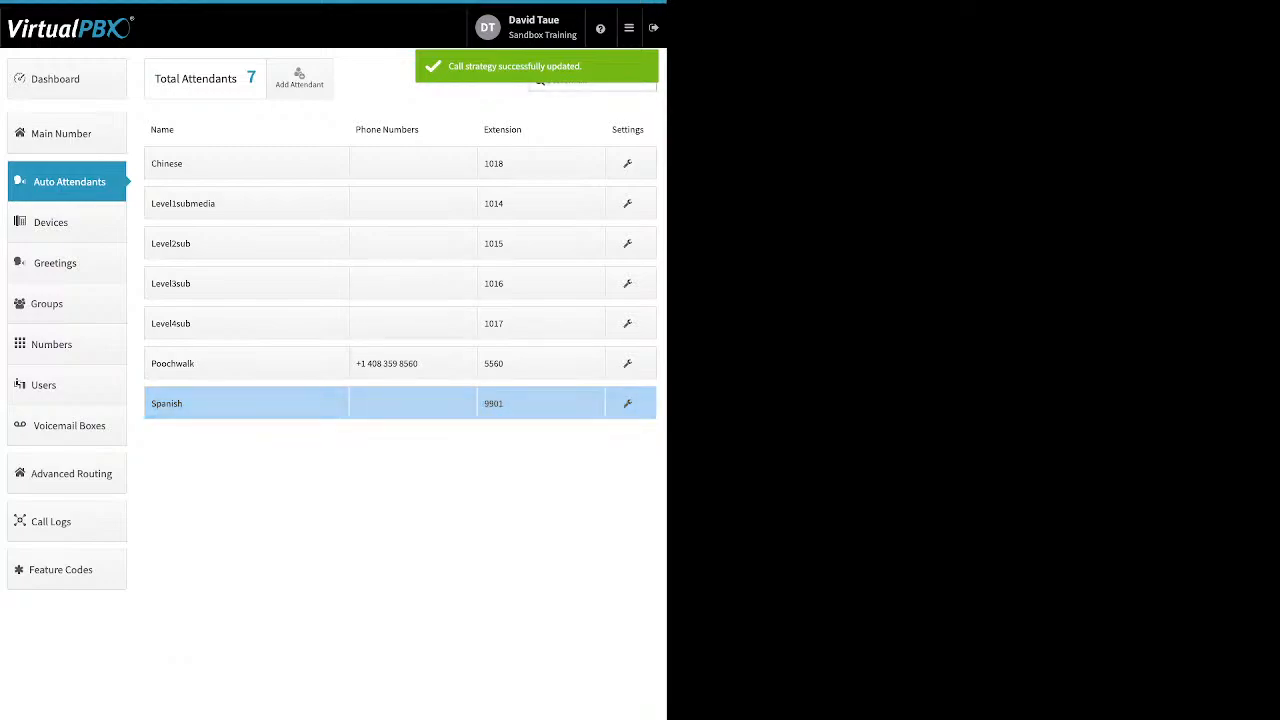
- Start adding a SIP Phone in Devices and browse the phone models offered for brands such as Poly and Htek
{"action": "left_click", "coordinate": [66, 223]}
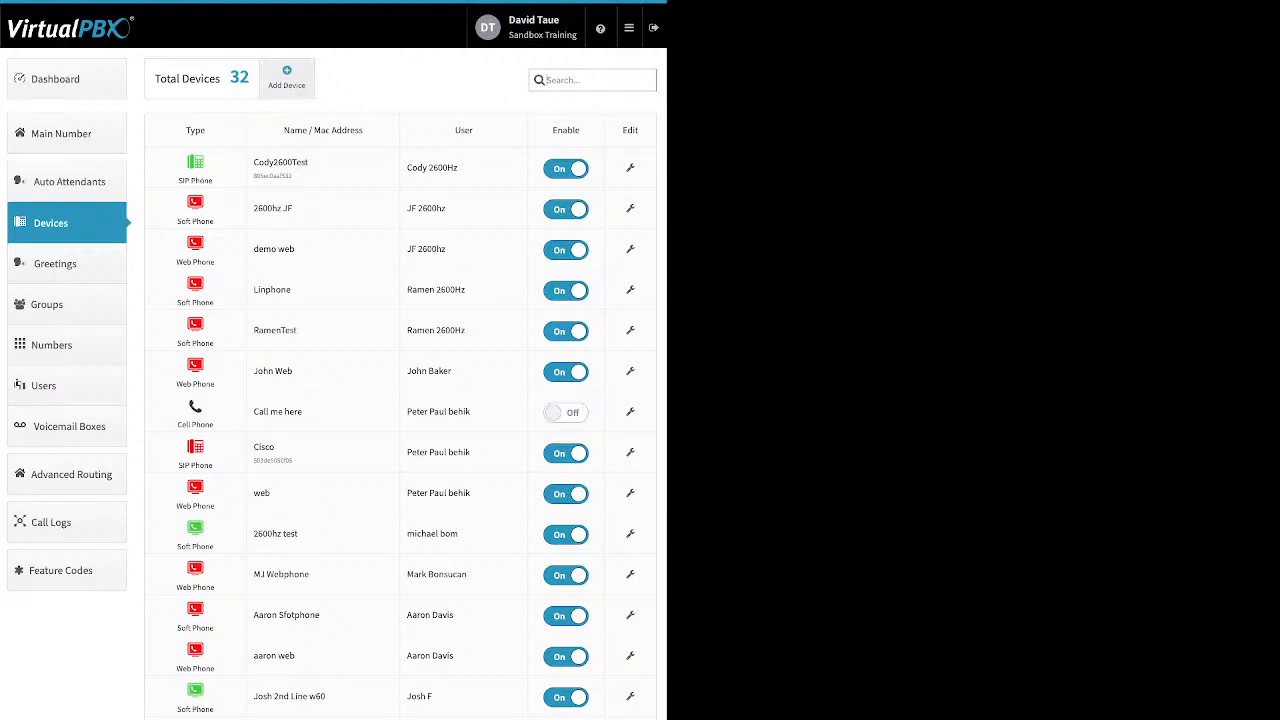
{"action": "left_click", "coordinate": [286, 77]}
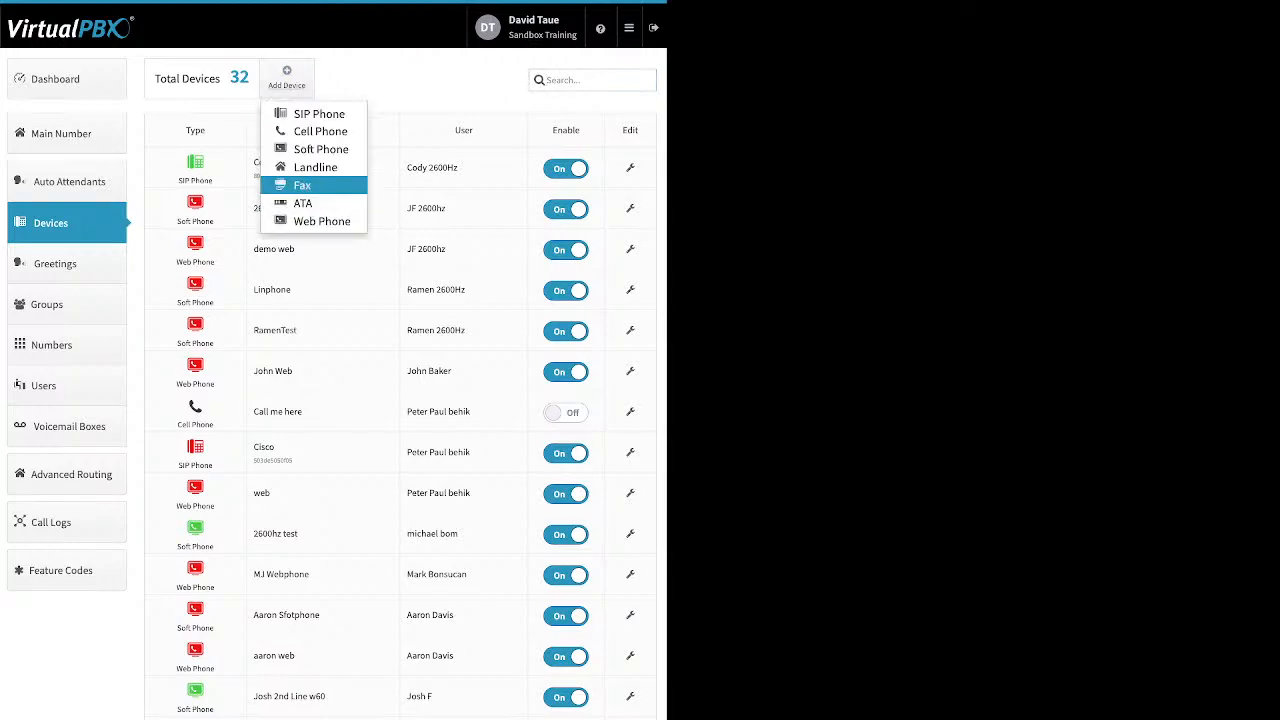
{"action": "left_click", "coordinate": [318, 114]}
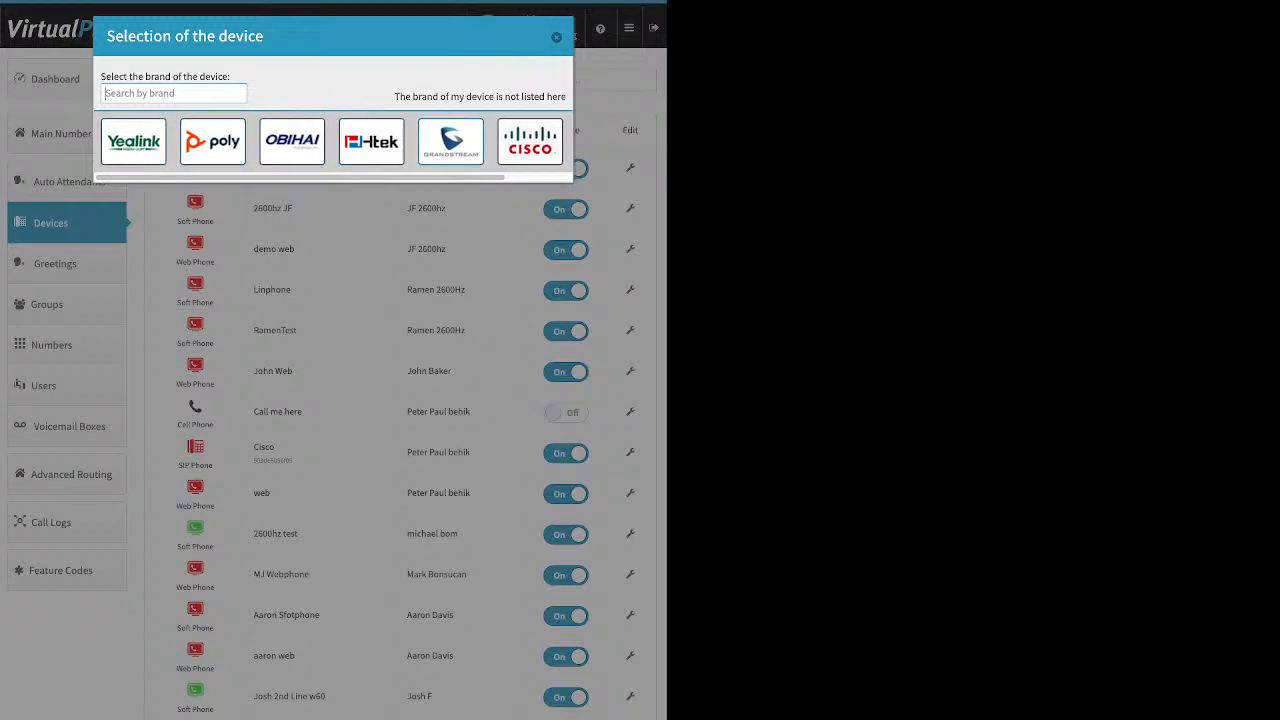
{"action": "left_click_drag", "start_coordinate": [430, 177], "coordinate": [496, 177]}
{"action": "left_click", "coordinate": [532, 142]}
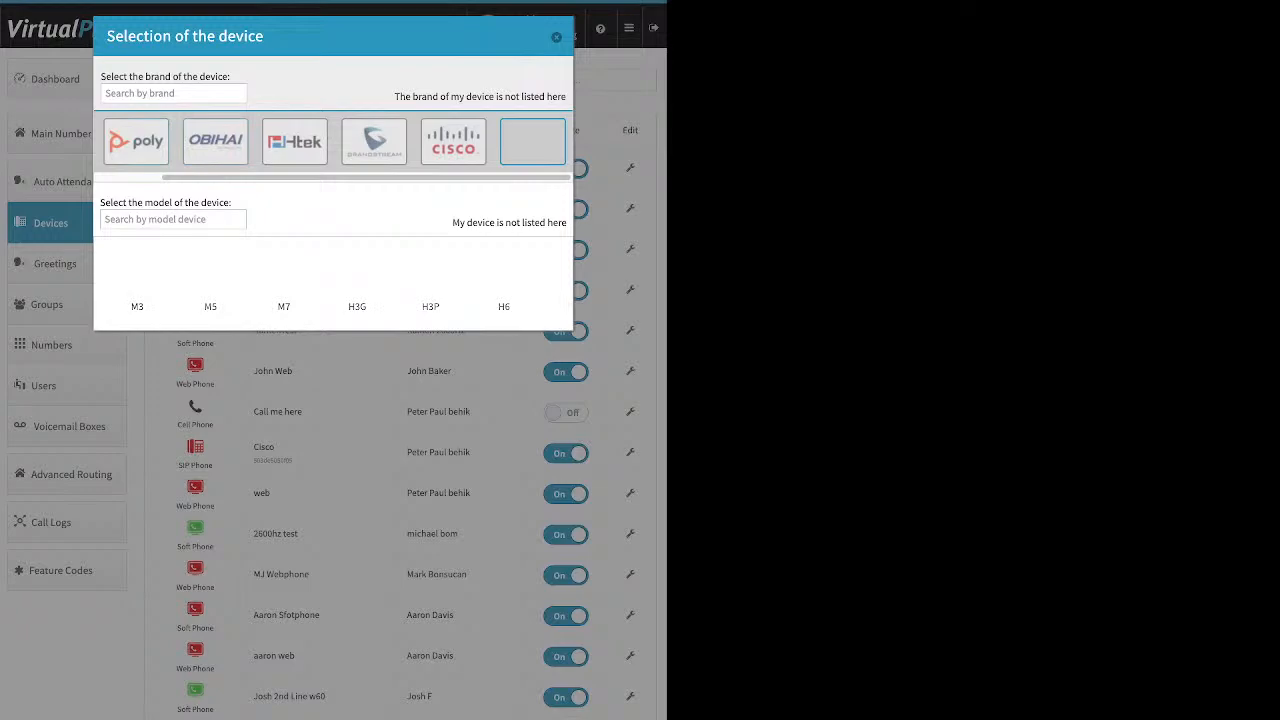
{"action": "left_click", "coordinate": [136, 142]}
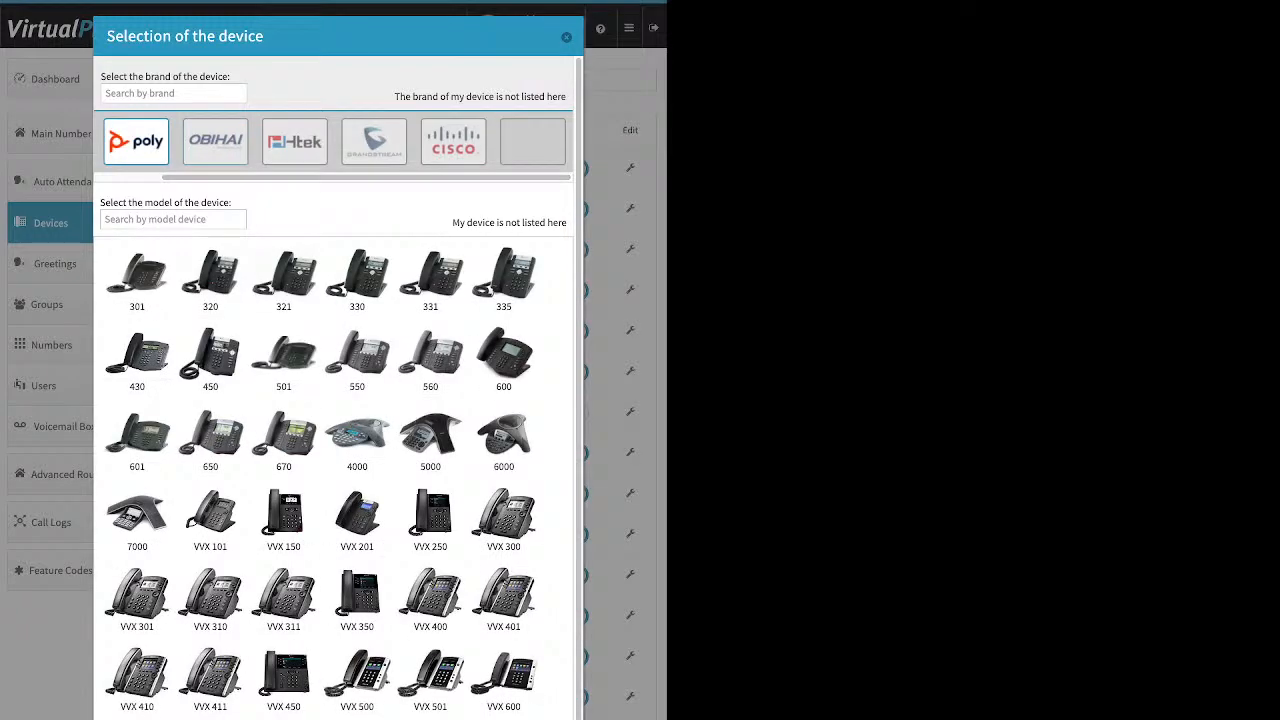
{"action": "left_click_drag", "start_coordinate": [366, 177], "coordinate": [300, 177]}
{"action": "scroll", "coordinate": [357, 360], "scroll_direction": "down", "scroll_amount": 1}
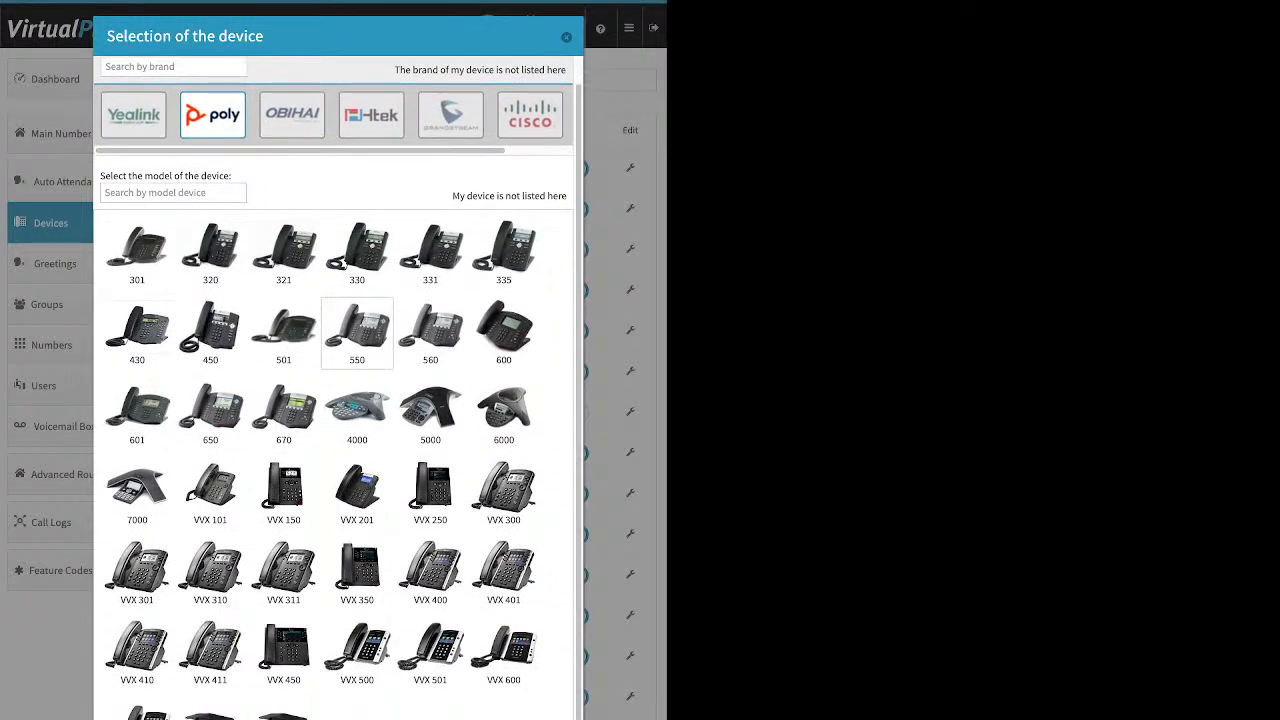
{"action": "scroll", "coordinate": [357, 360], "scroll_direction": "up", "scroll_amount": 1}
{"action": "left_click", "coordinate": [371, 141]}
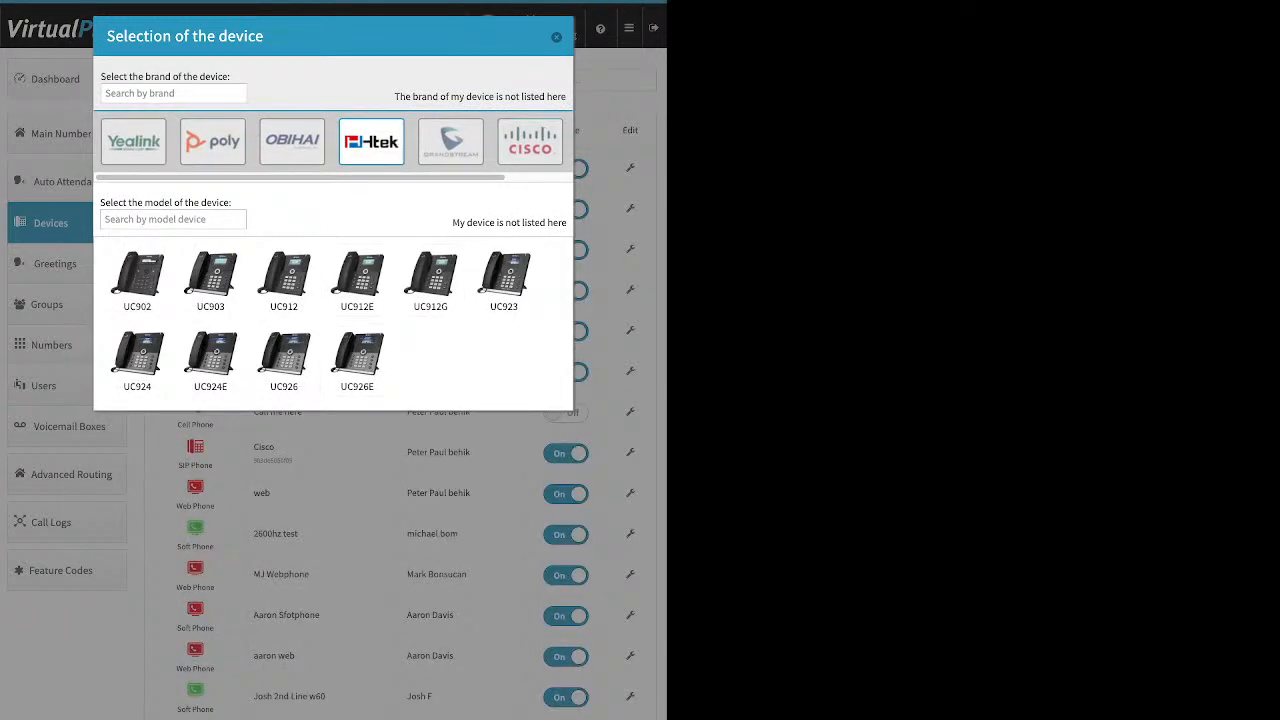
- Choose the Cisco 525g2 to view its Device Name and MAC Address fields, and close the dialog without creating a device
{"action": "left_click", "coordinate": [530, 141]}
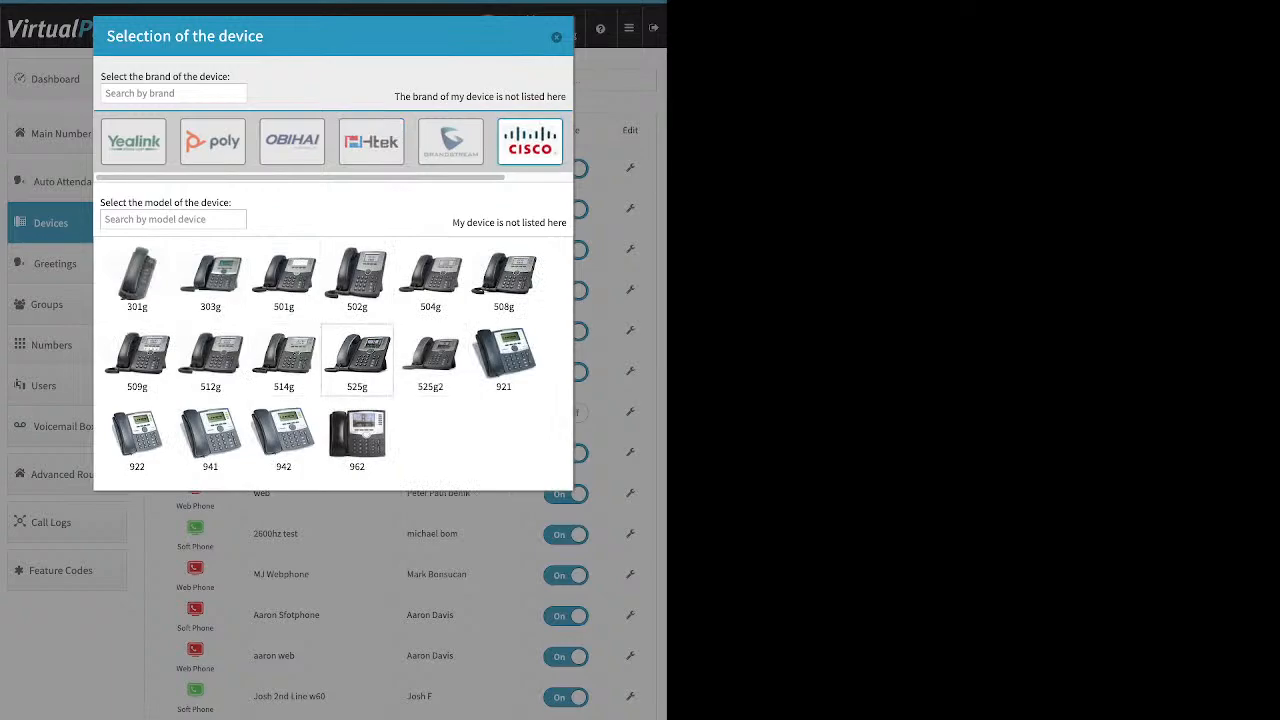
{"action": "left_click", "coordinate": [430, 360]}
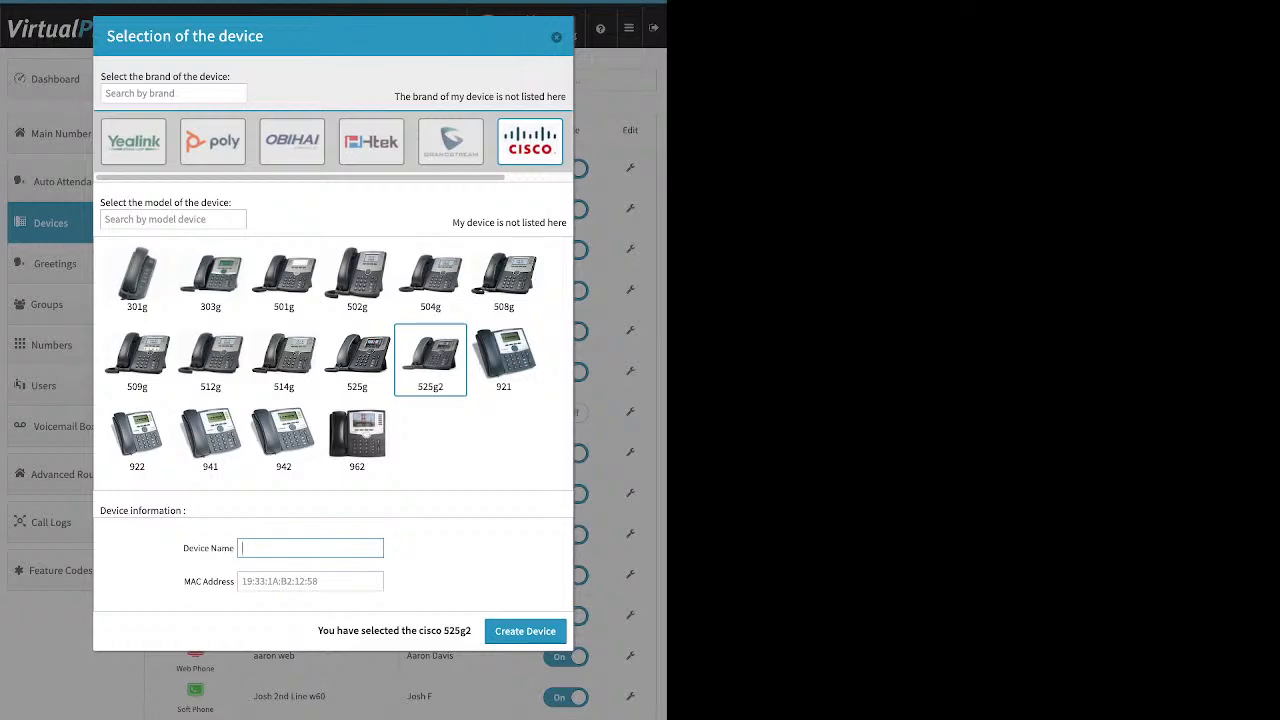
{"action": "left_click", "coordinate": [310, 581]}
{"action": "left_click_drag", "start_coordinate": [182, 581], "coordinate": [236, 582]}
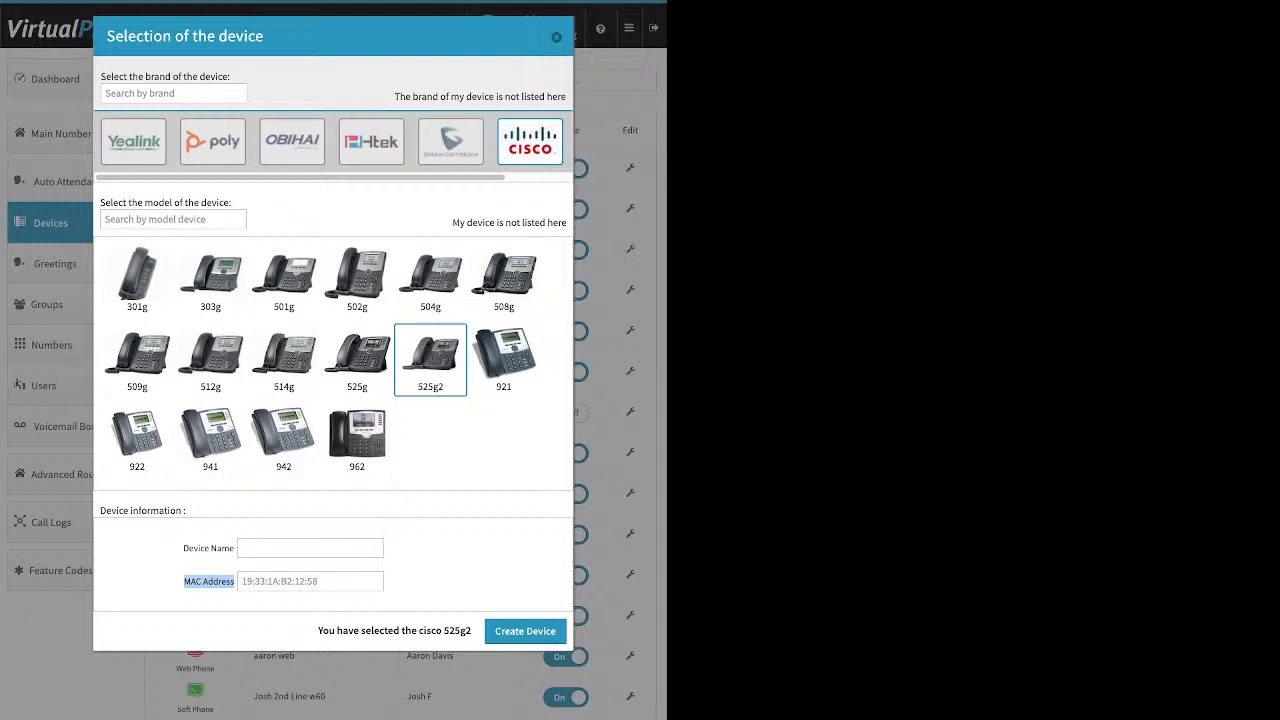
{"action": "key", "text": "Escape"}
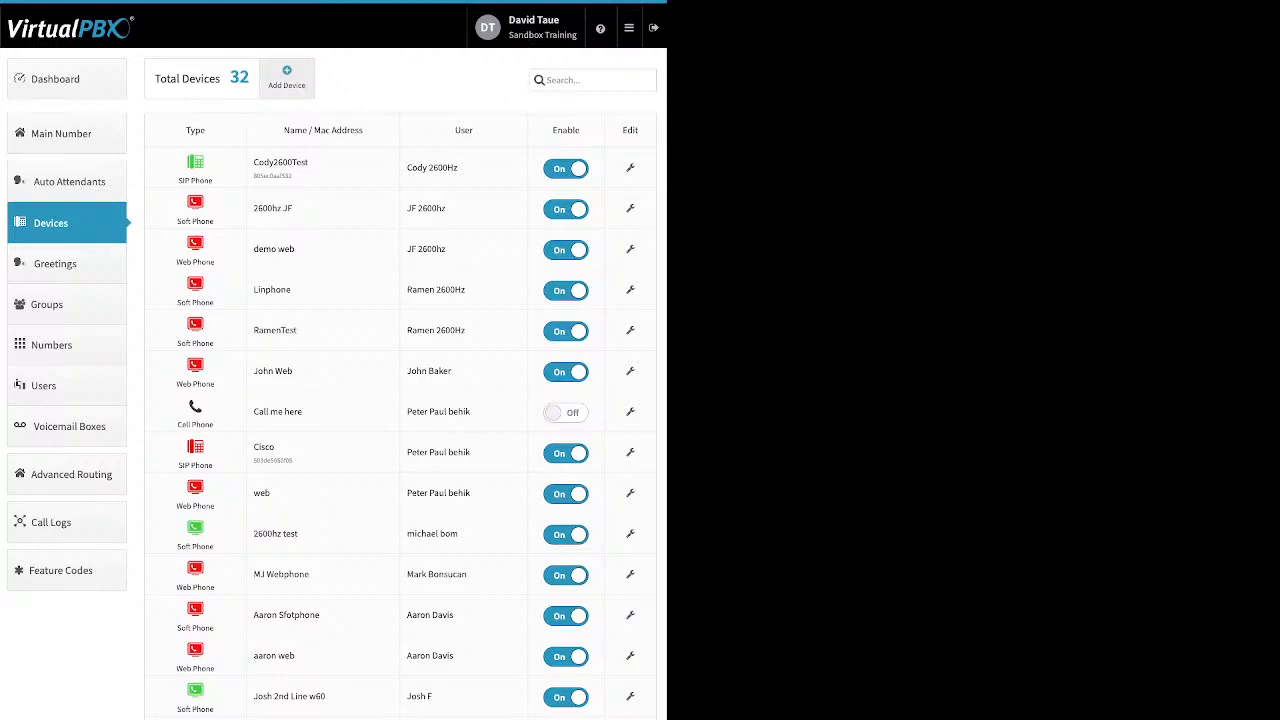
- Look at the Device Name and Number fields for adding a Cell Phone, and close the form without creating a device
{"action": "left_click", "coordinate": [286, 77]}
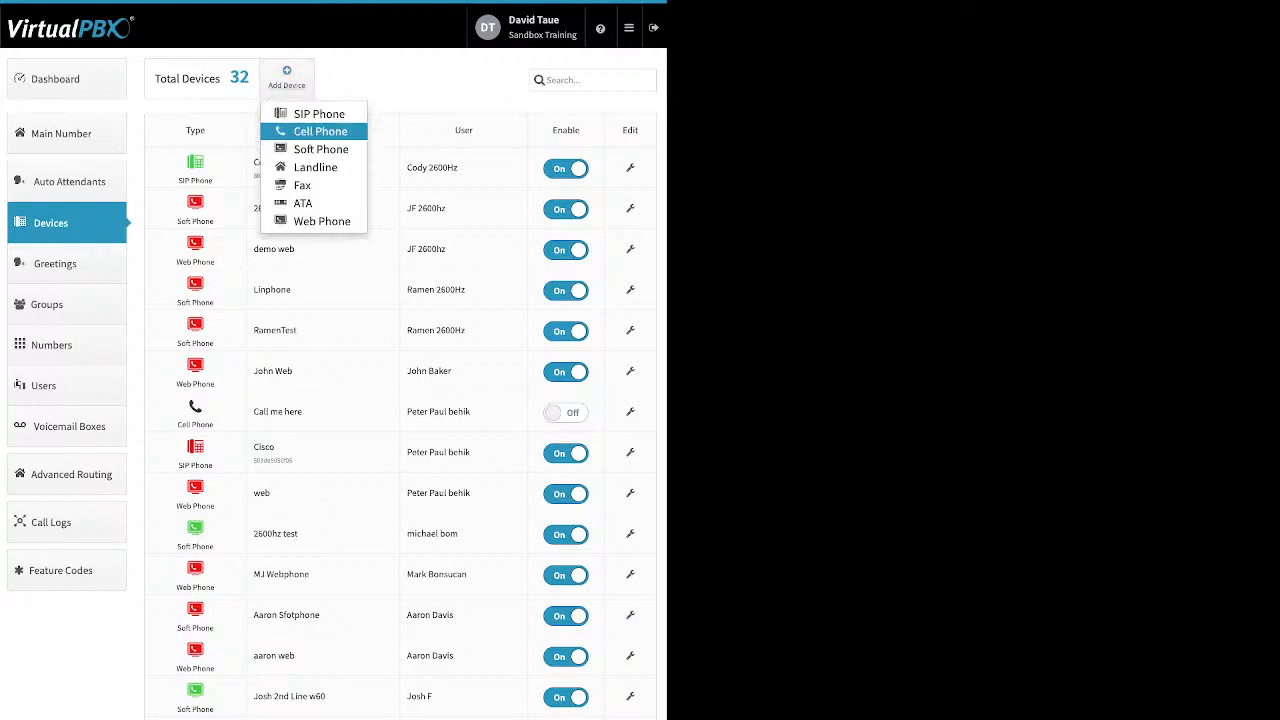
{"action": "left_click", "coordinate": [320, 132]}
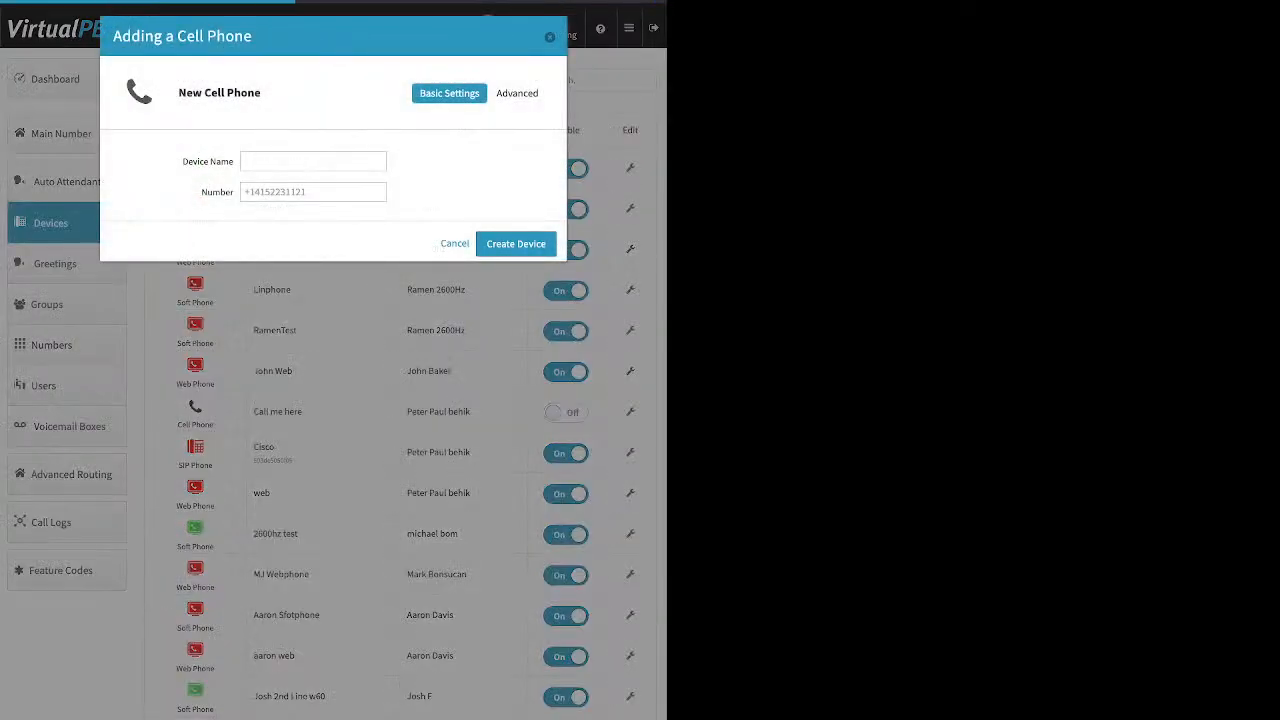
{"action": "left_click", "coordinate": [313, 161]}
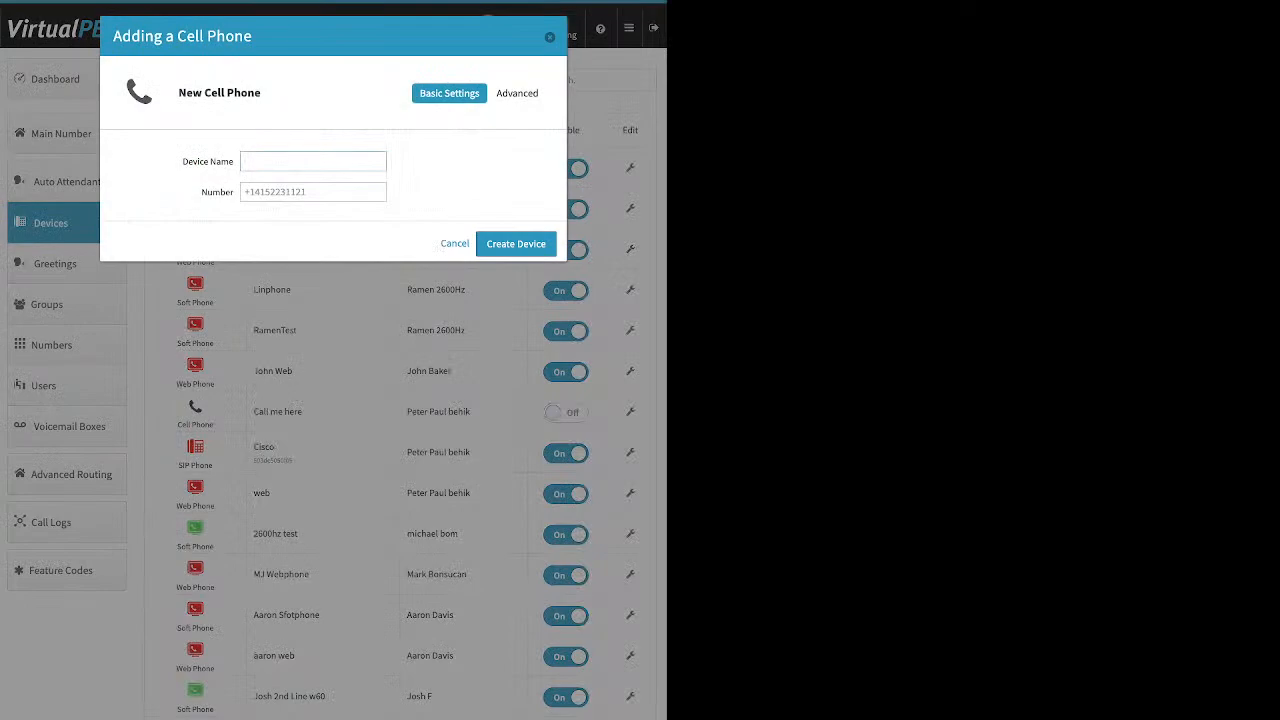
{"action": "left_click", "coordinate": [313, 192]}
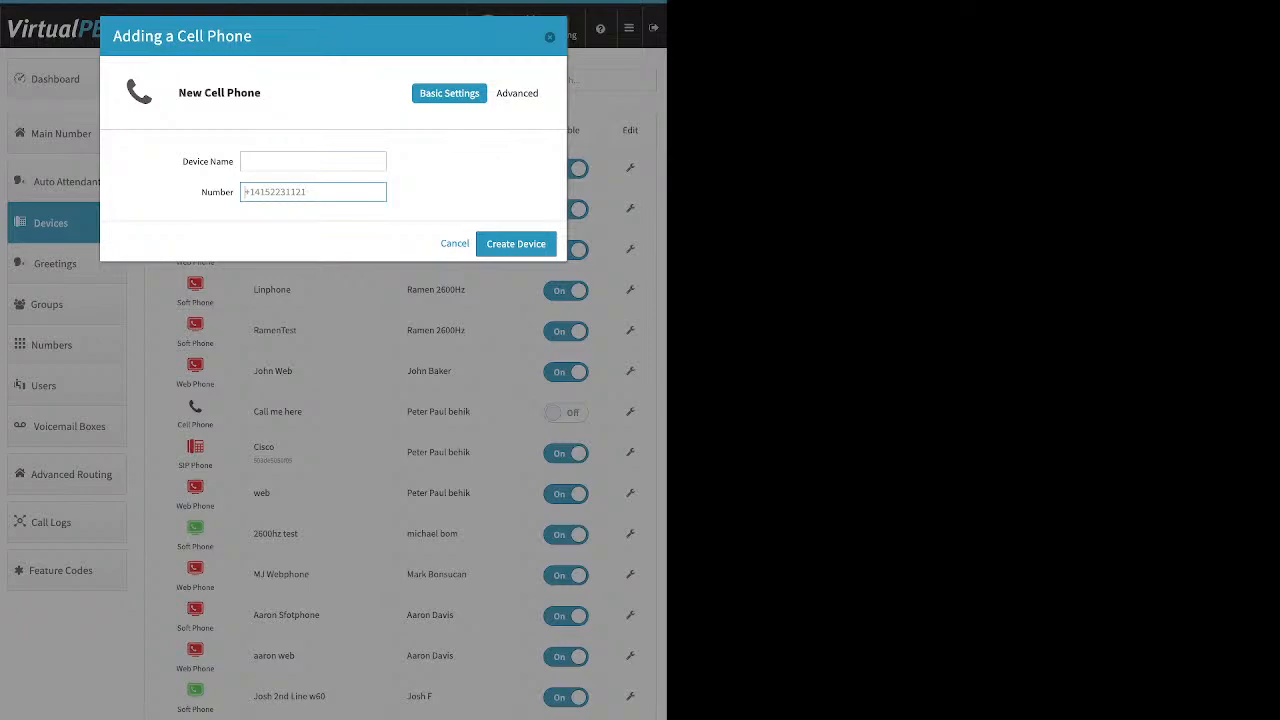
{"action": "key", "text": "Escape"}
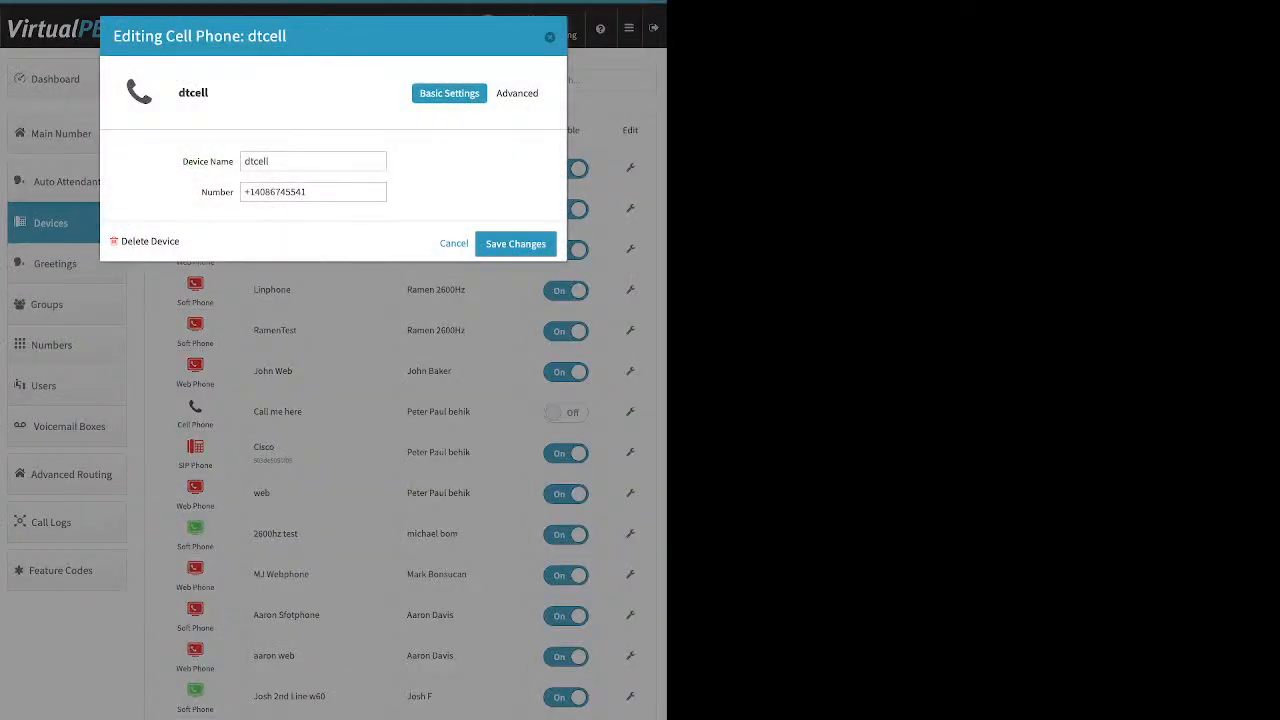
- In dtcell's advanced options, enable Allow use of cellphone's voicemail to demonstrate it, and disable it again
{"action": "left_click", "coordinate": [517, 93]}
{"action": "left_click", "coordinate": [502, 119]}
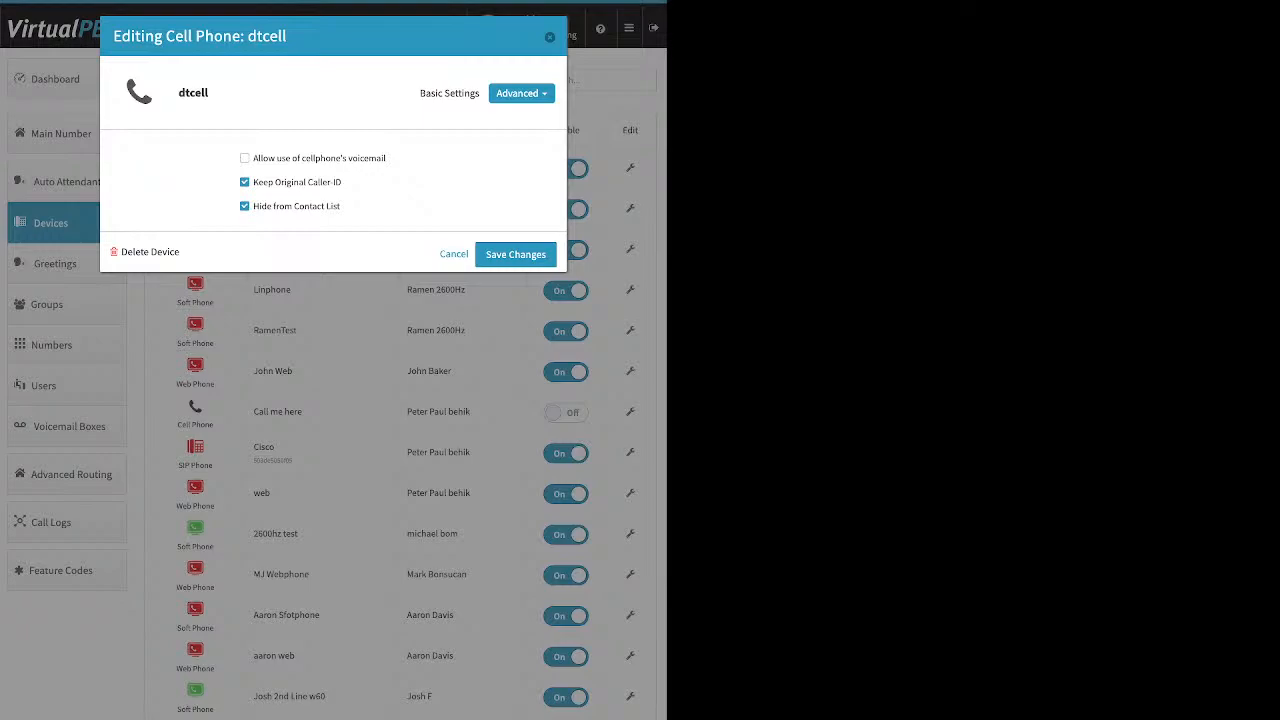
{"action": "left_click_drag", "start_coordinate": [387, 158], "coordinate": [252, 158]}
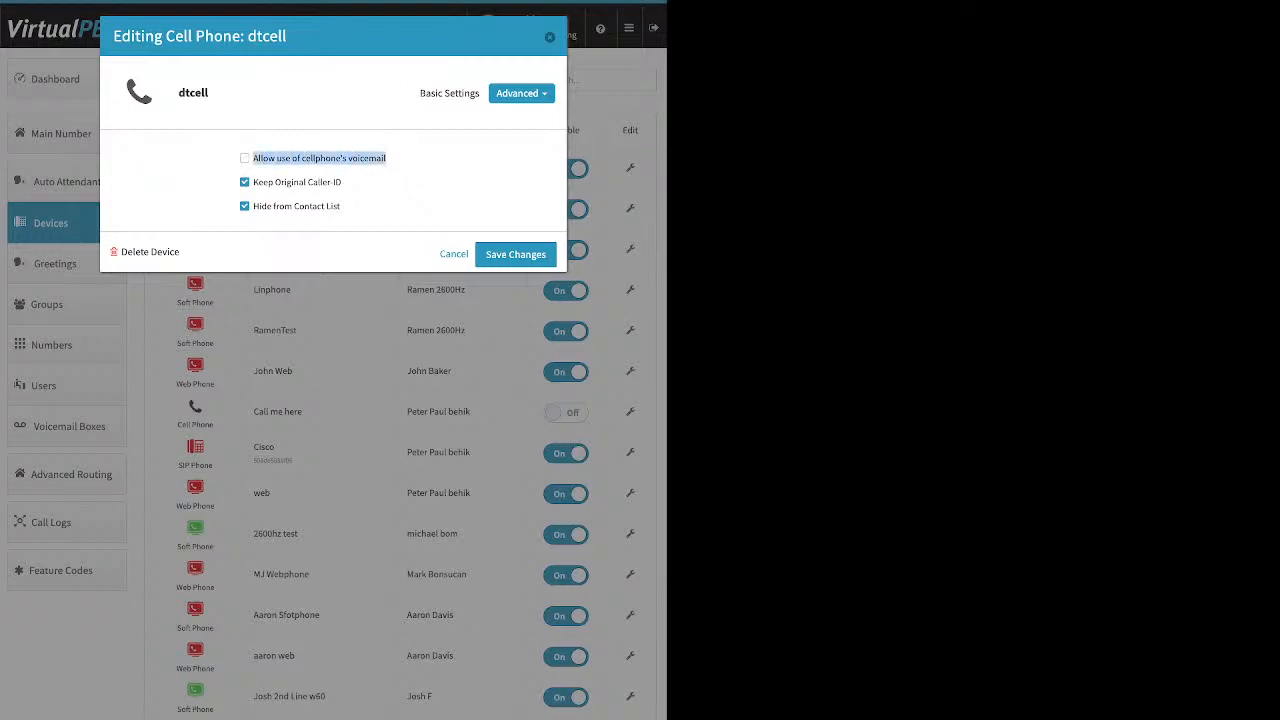
{"action": "left_click", "coordinate": [386, 158]}
{"action": "left_click", "coordinate": [386, 158]}
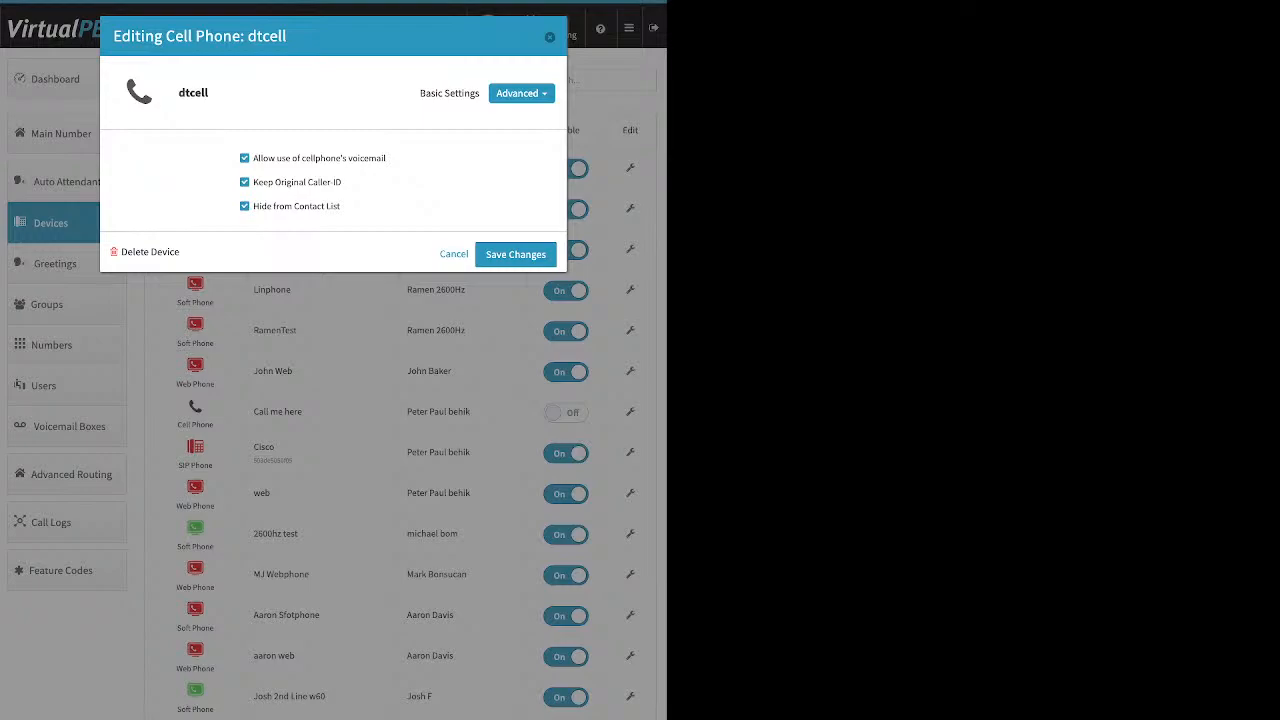
{"action": "left_click", "coordinate": [245, 158]}
- Disable Keep Original Caller-ID for the dtcell cell phone to demonstrate it, and close the dialog without saving
{"action": "left_click_drag", "start_coordinate": [342, 182], "coordinate": [252, 182]}
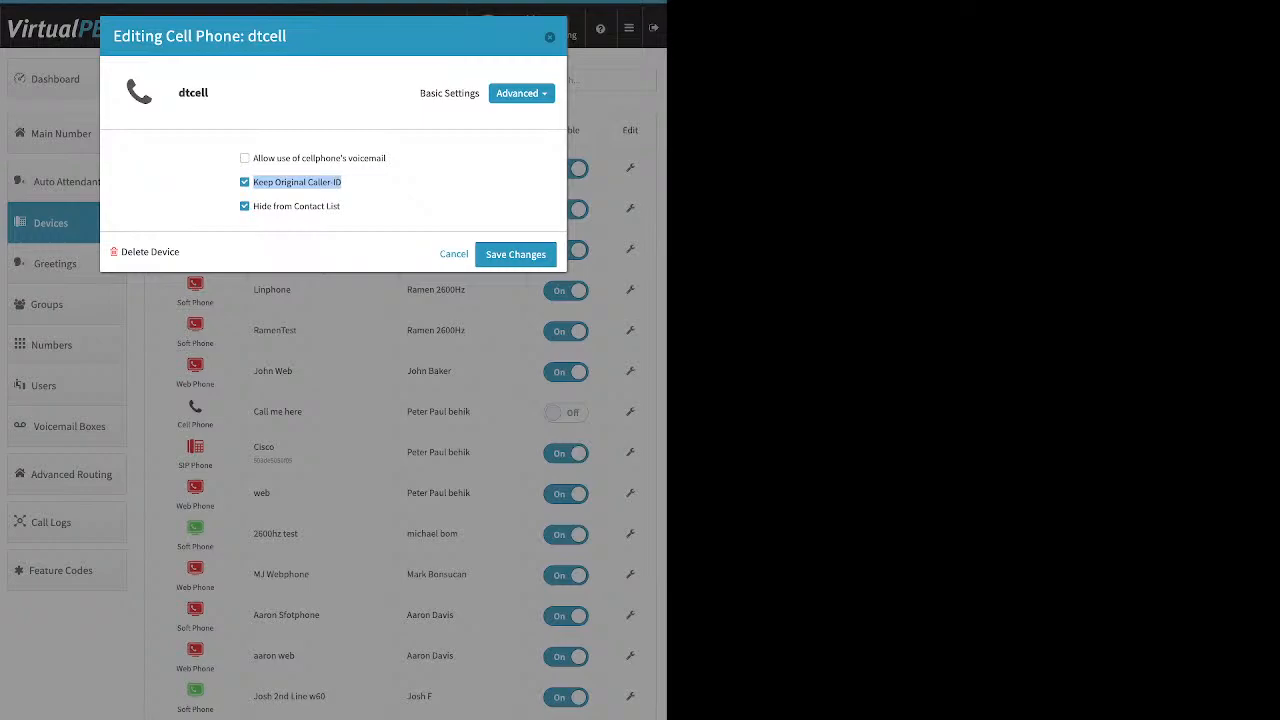
{"action": "left_click", "coordinate": [245, 182]}
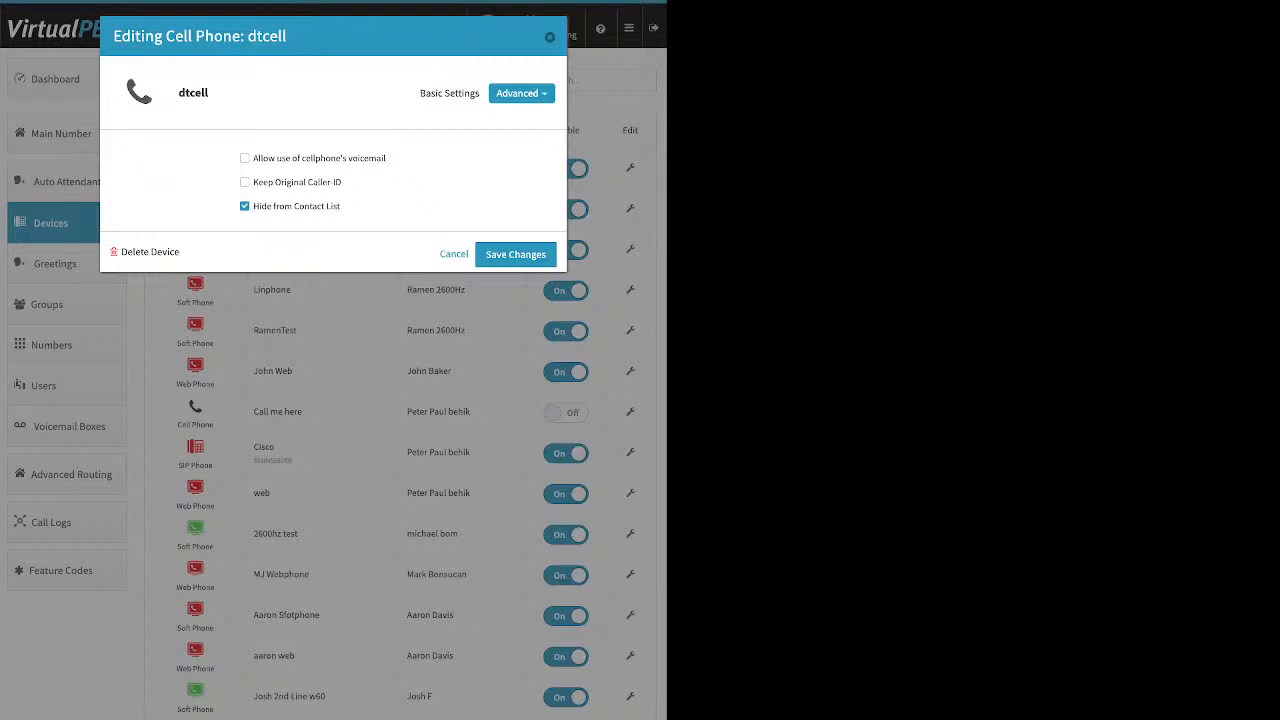
{"action": "left_click", "coordinate": [550, 37]}
- View the Company Caller ID settings from the Dashboard, and close them without changes
{"action": "left_click", "coordinate": [66, 79]}
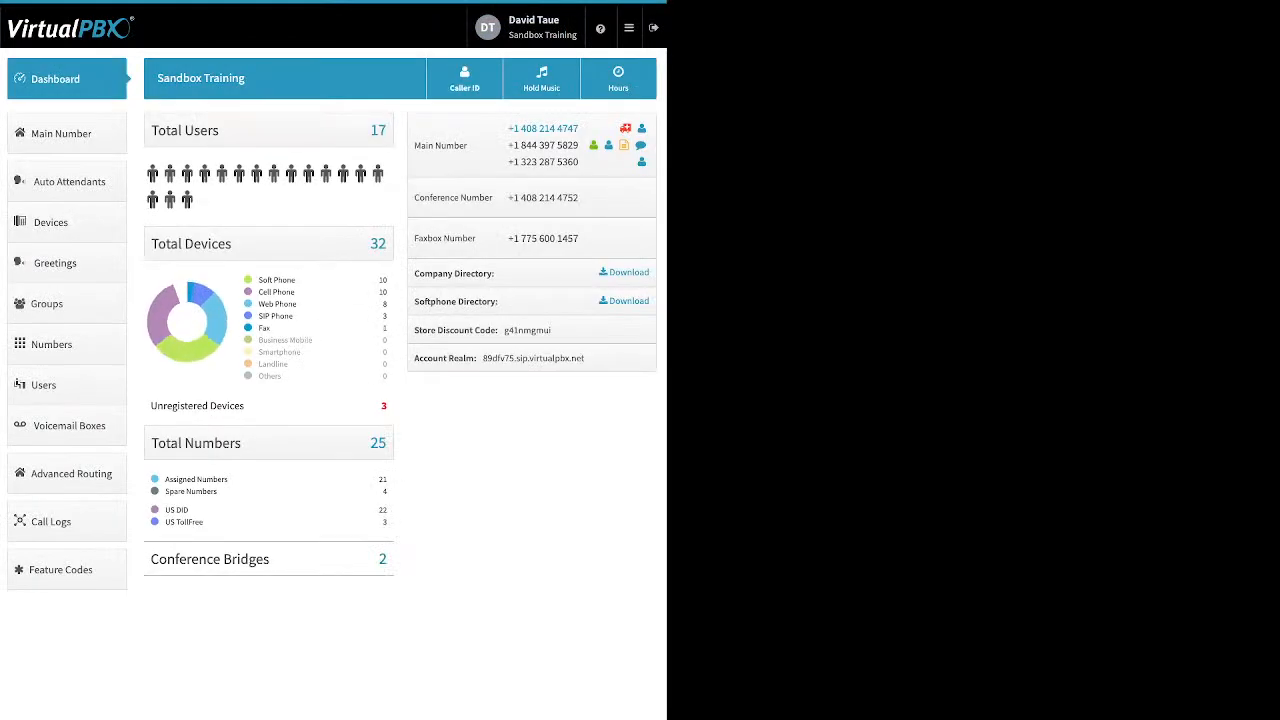
{"action": "left_click", "coordinate": [464, 79]}
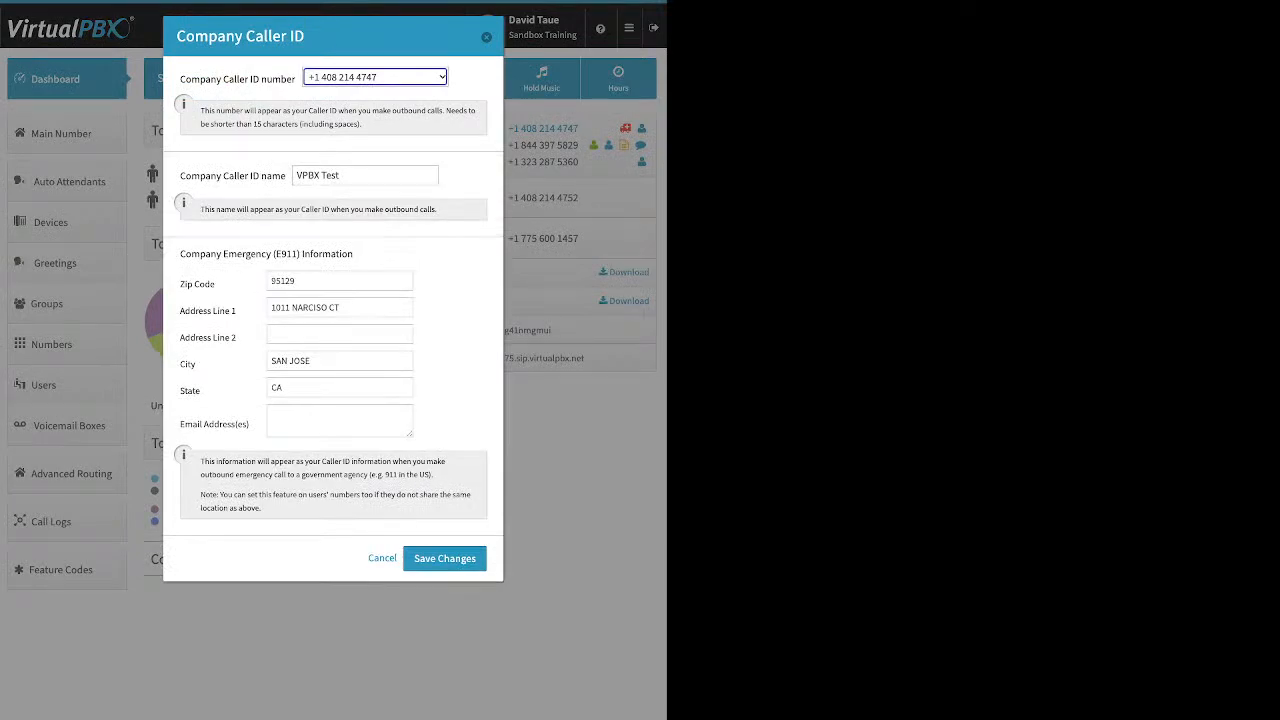
{"action": "left_click", "coordinate": [486, 37]}
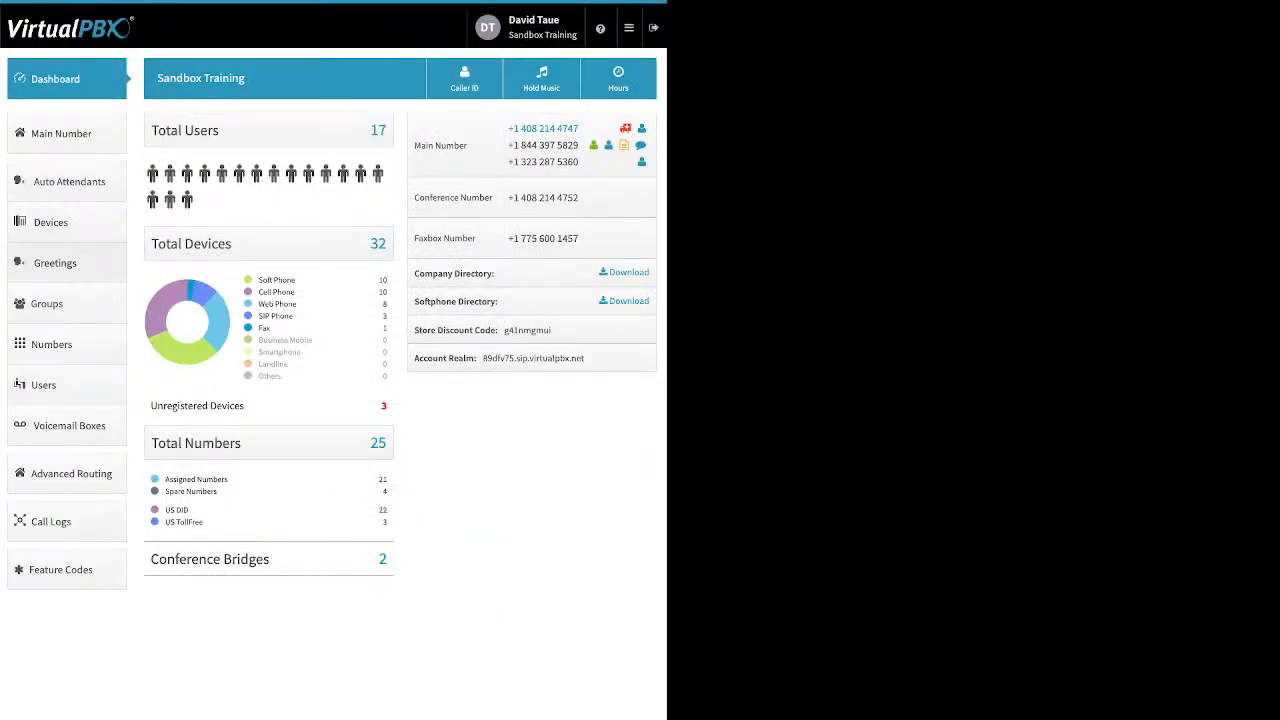
- Start adding a Soft Phone in the Devices section, read the 911 emergency-call notice, and dismiss it
{"action": "left_click", "coordinate": [55, 222]}
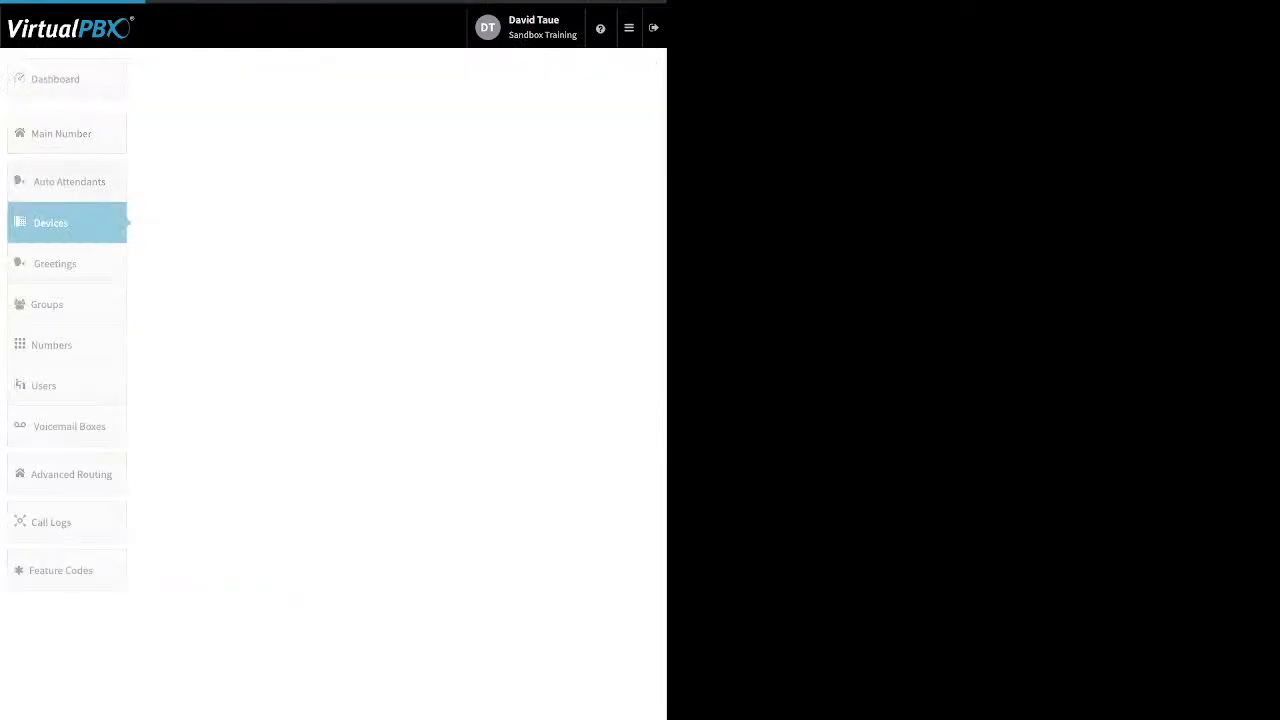
{"action": "left_click", "coordinate": [287, 77]}
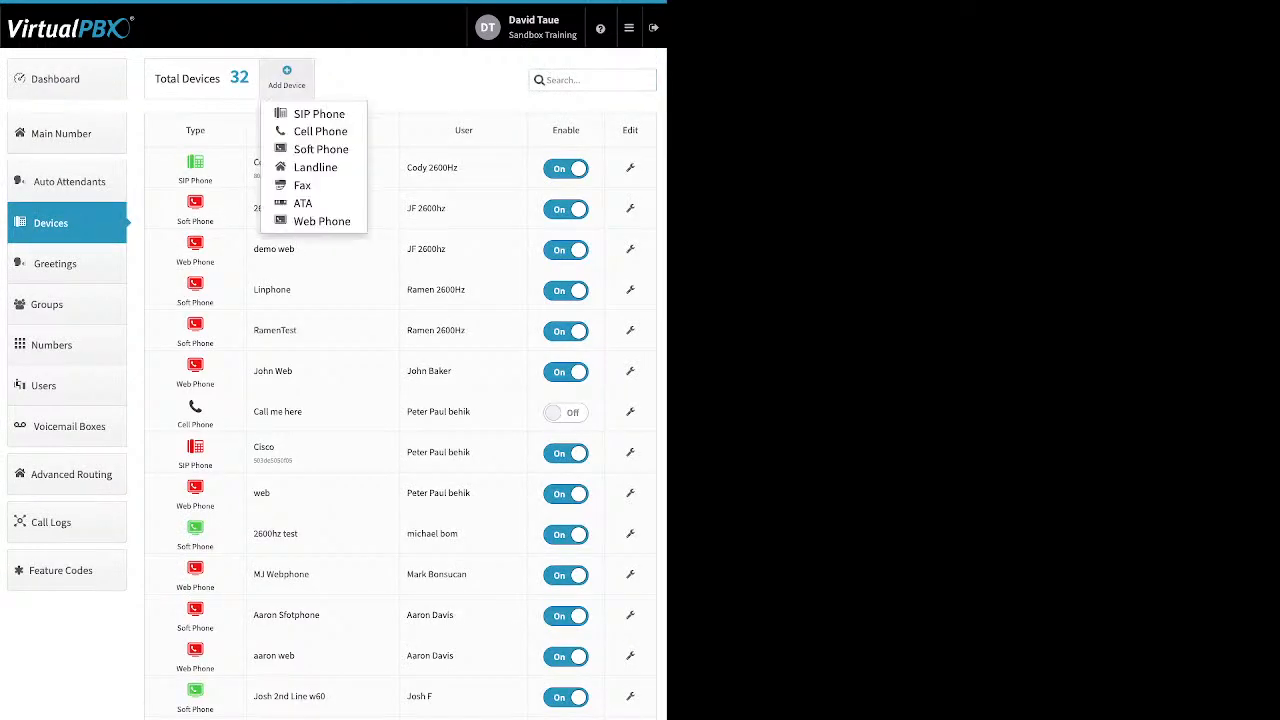
{"action": "left_click", "coordinate": [321, 149]}
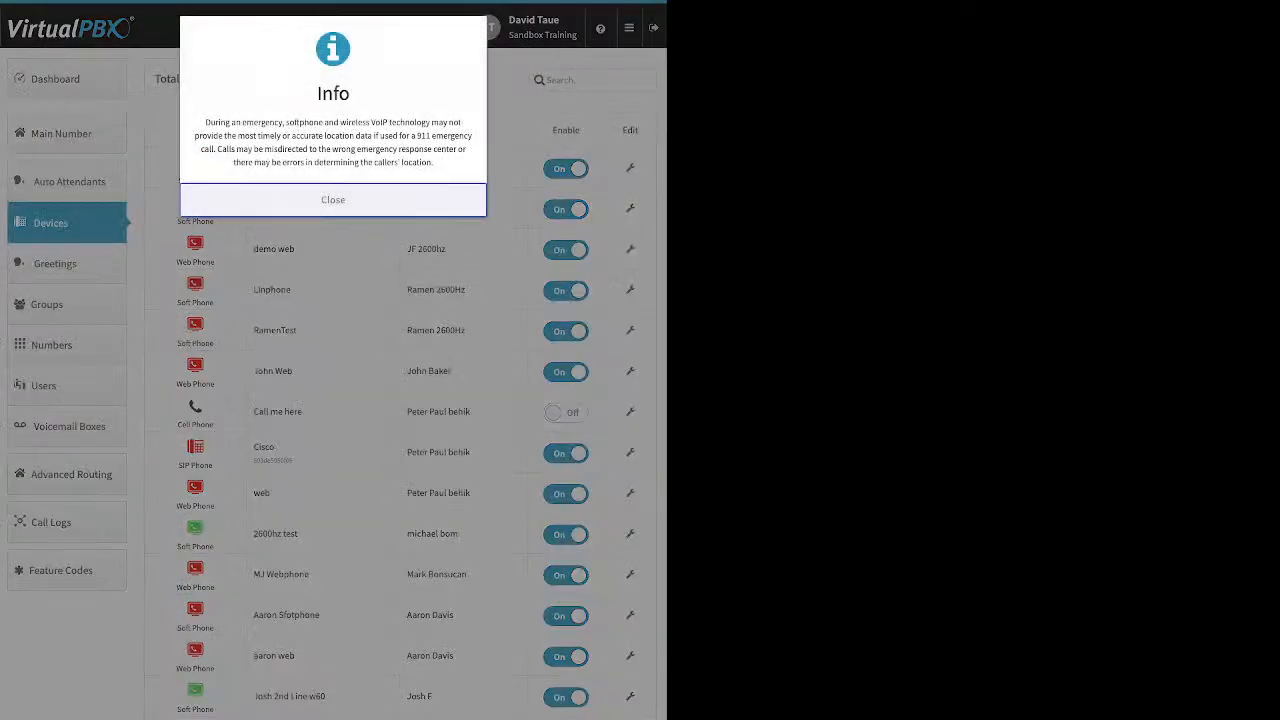
{"action": "left_click_drag", "start_coordinate": [205, 122], "coordinate": [432, 162]}
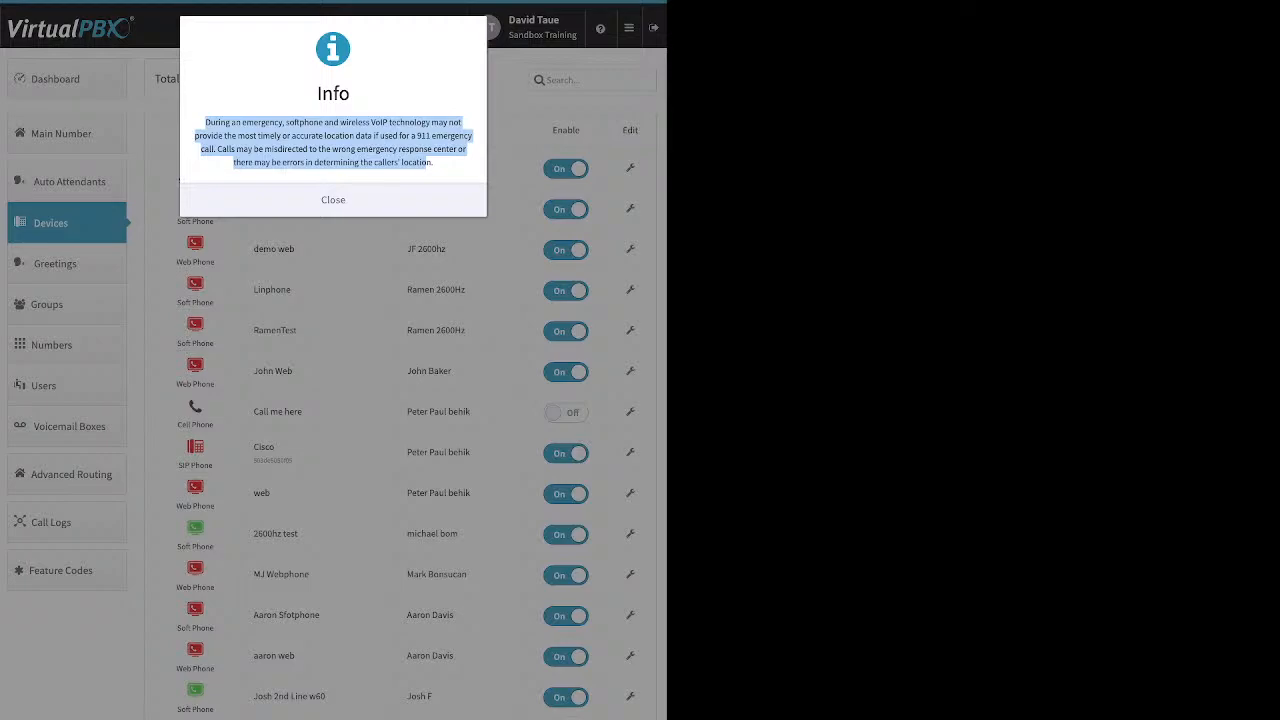
{"action": "left_click", "coordinate": [352, 202]}
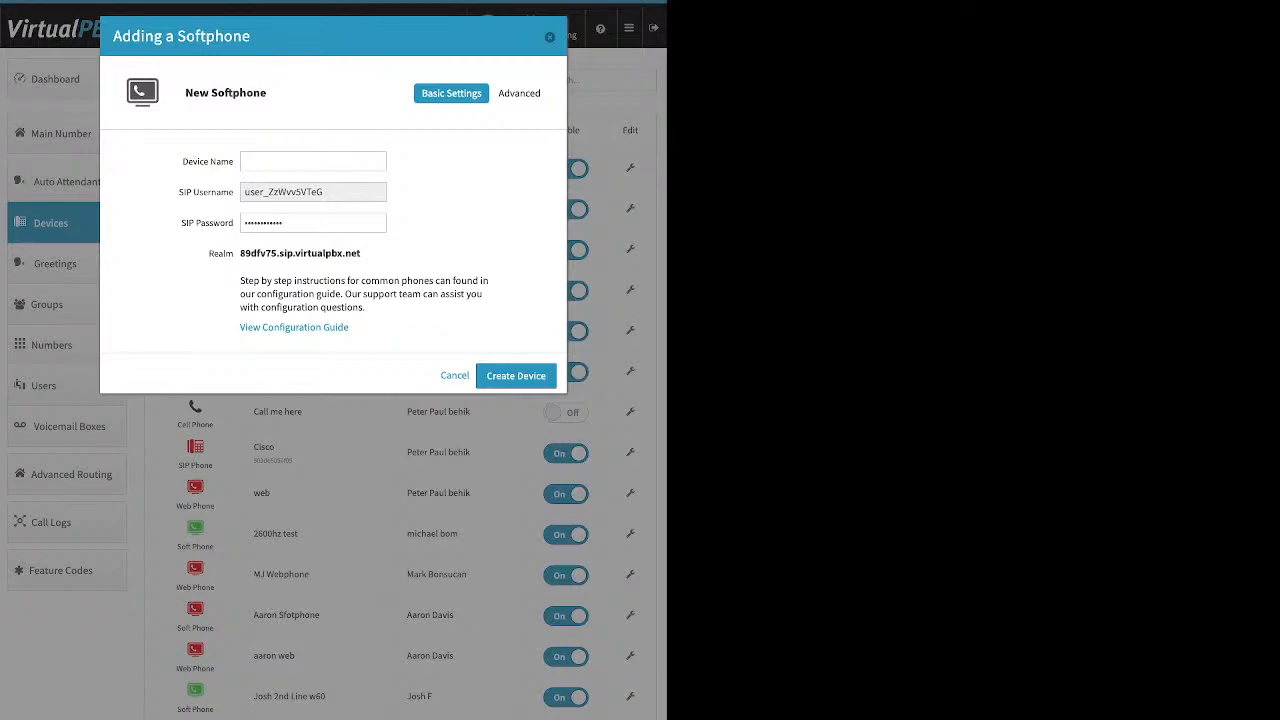
- Look at the Device Name, SIP Username, SIP Password and Realm fields for the new softphone, and close the form without creating a device
{"action": "left_click", "coordinate": [313, 161]}
{"action": "key", "text": "Tab"}
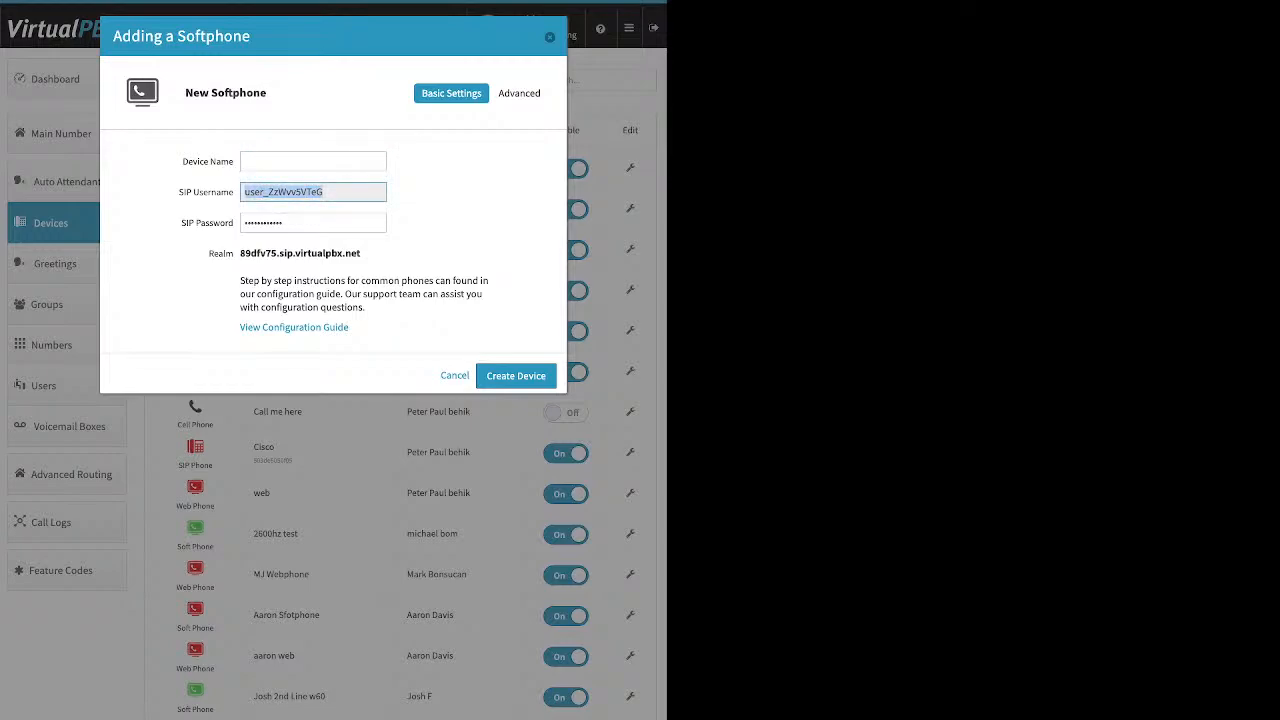
{"action": "key", "text": "Tab"}
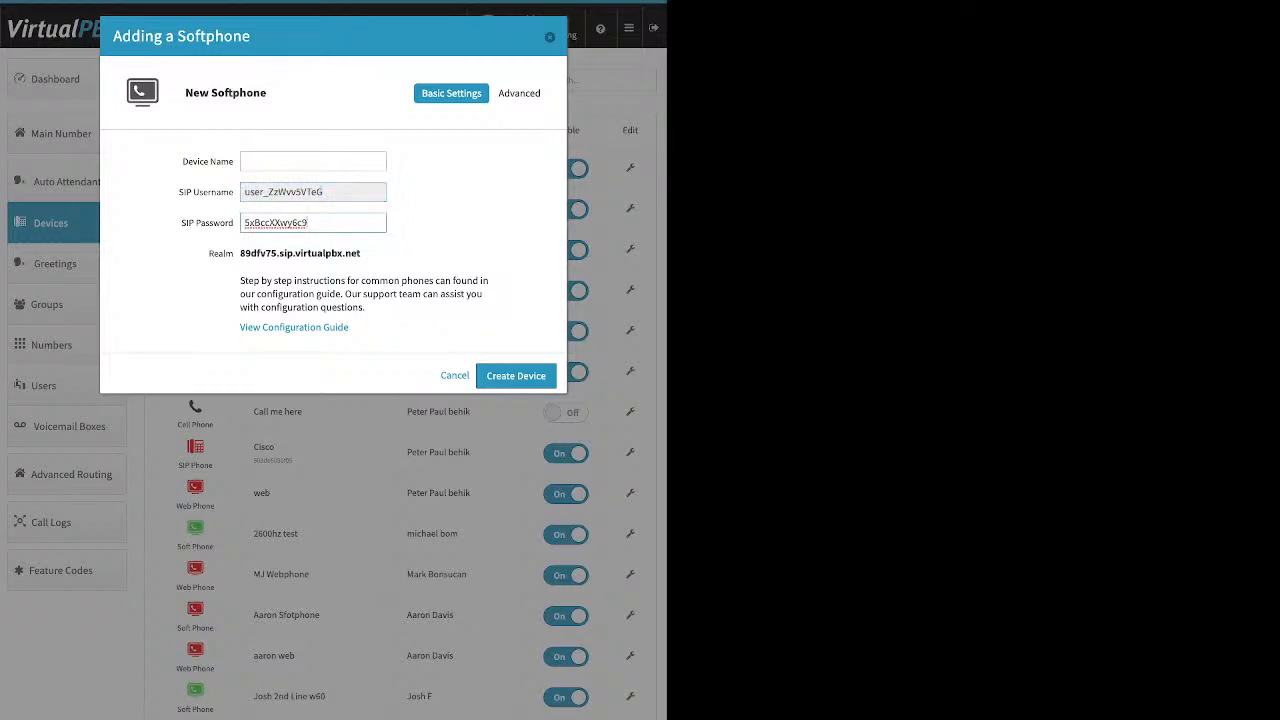
{"action": "key", "text": "ctrl+a"}
{"action": "key", "text": "Tab"}
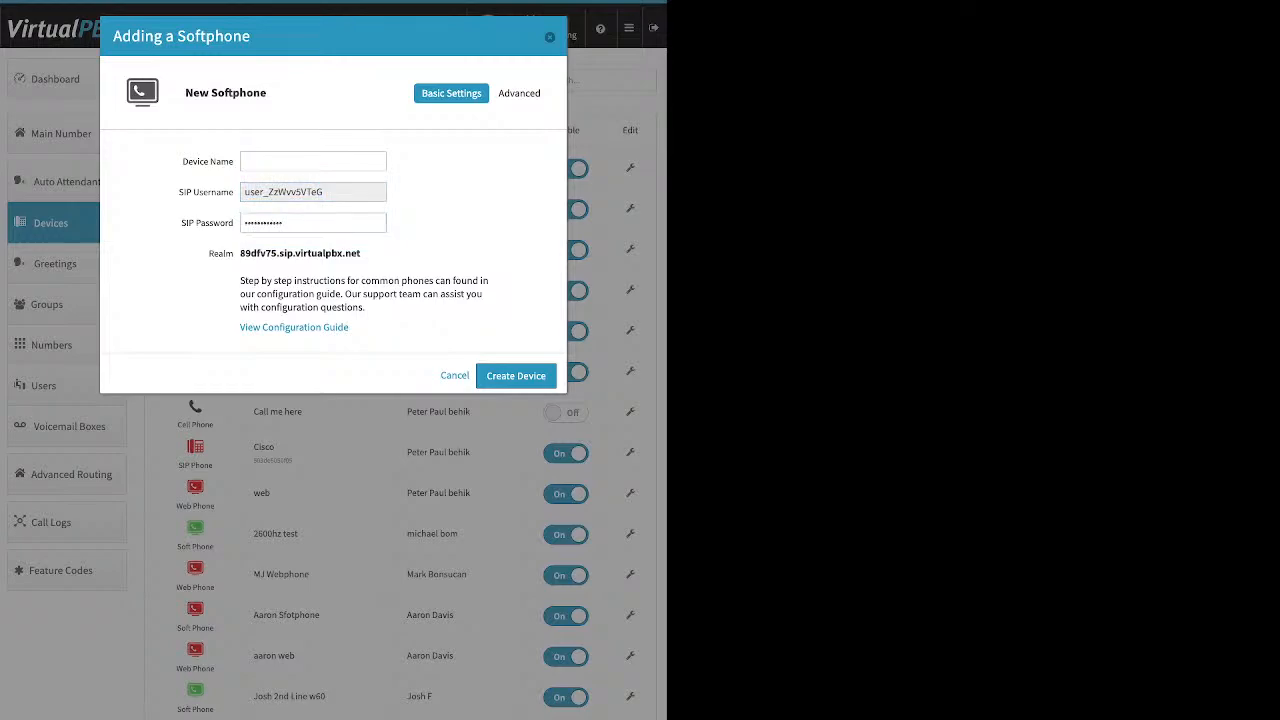
{"action": "triple_click", "coordinate": [300, 254]}
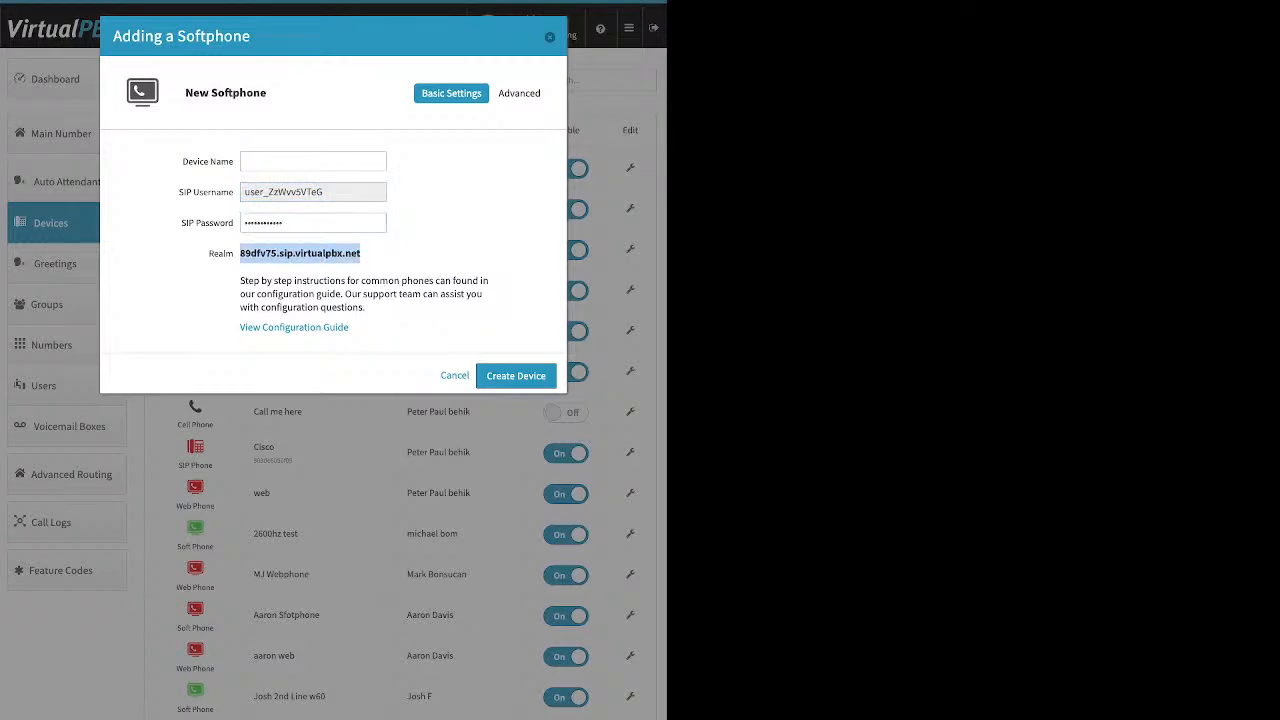
{"action": "left_click", "coordinate": [420, 252]}
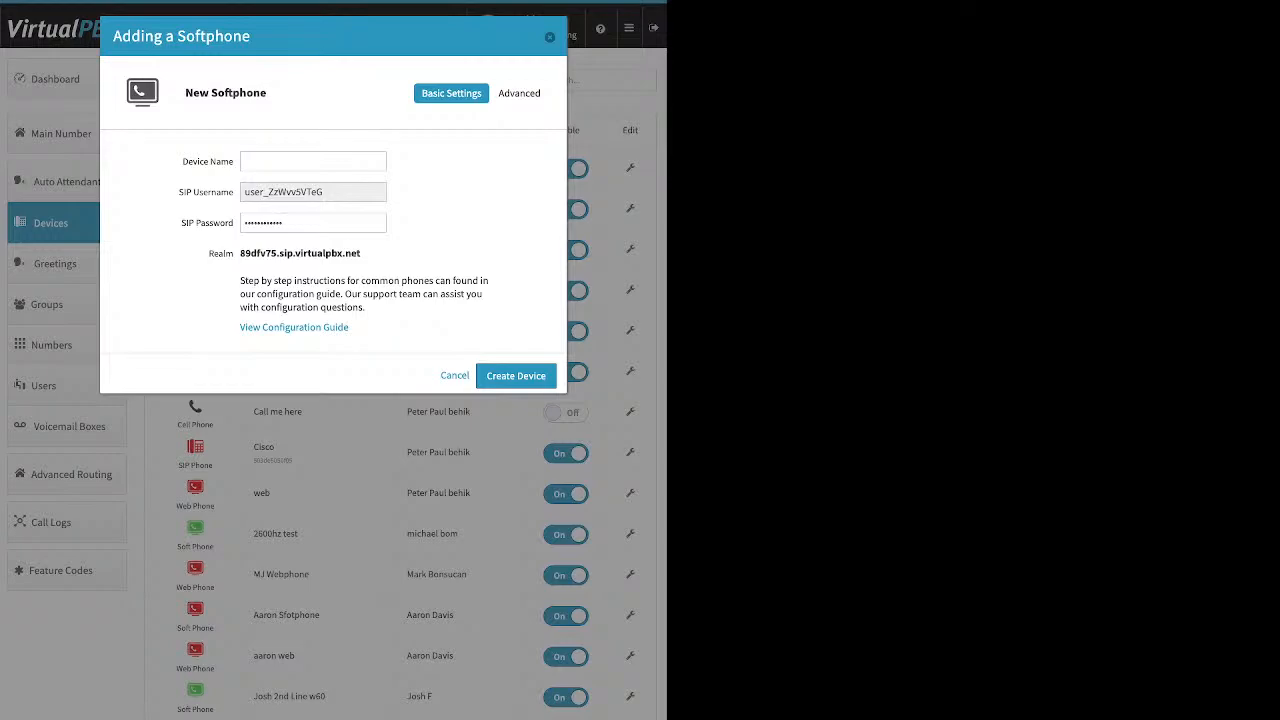
{"action": "key", "text": "Escape"}
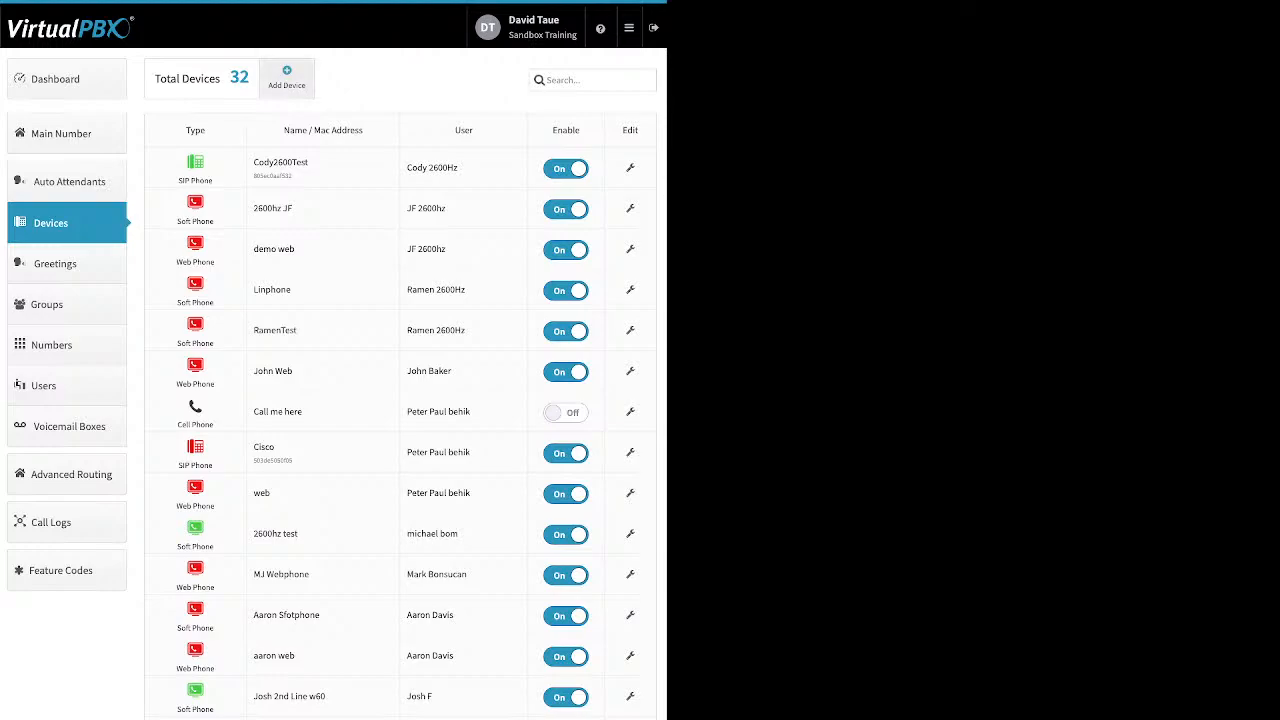
{"action": "left_click", "coordinate": [287, 78]}
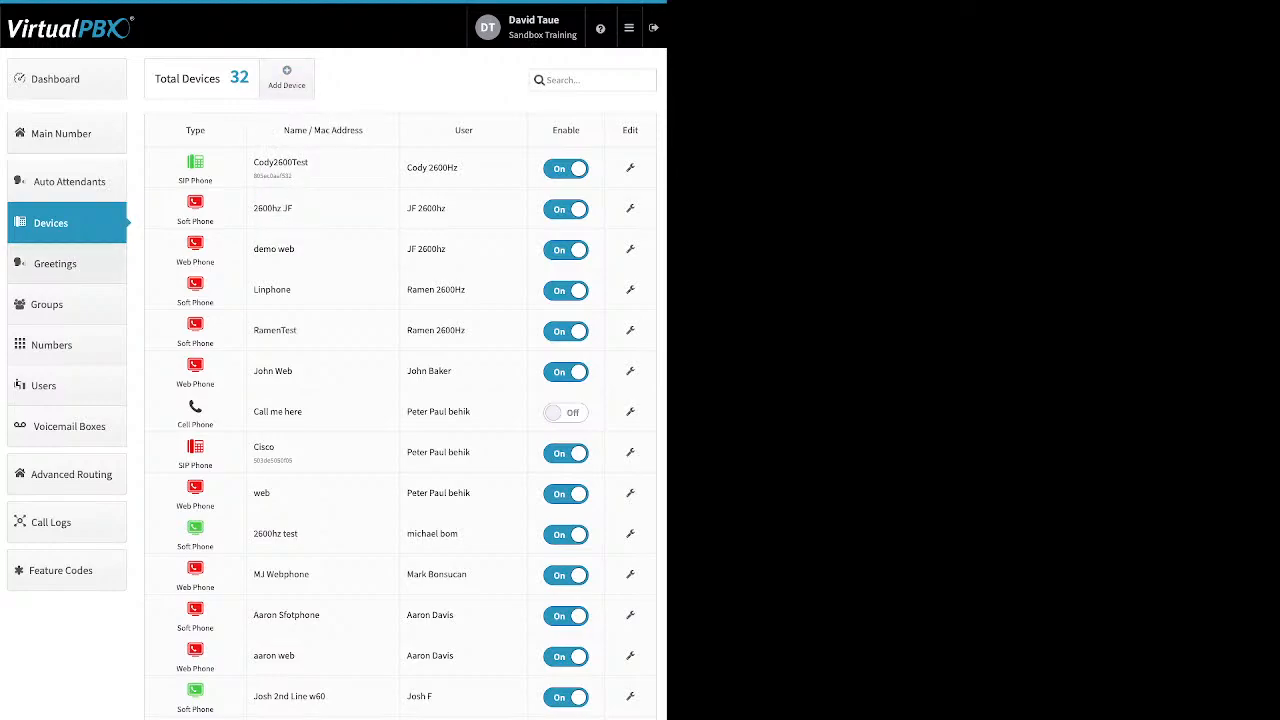
- Examine the source types in the Greetings list, and view the TTS Main 1 greeting's edit options without changing them
{"action": "left_click", "coordinate": [66, 264]}
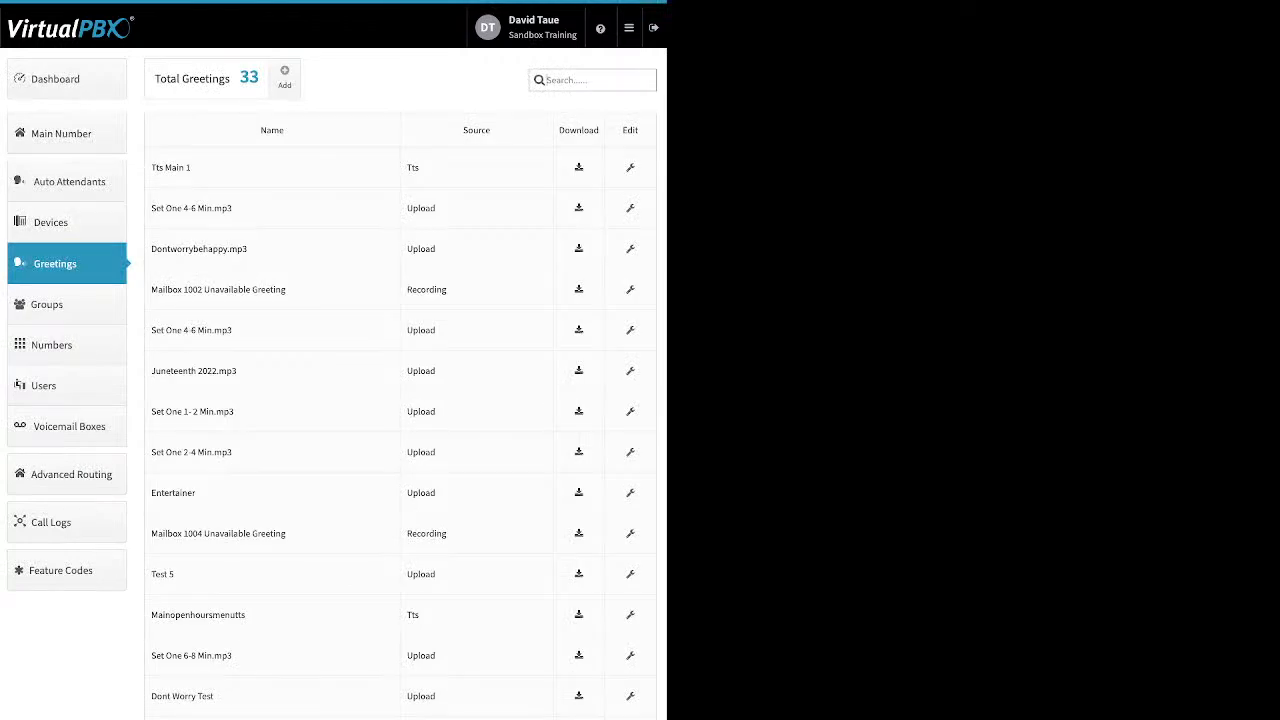
{"action": "left_click_drag", "start_coordinate": [191, 167], "coordinate": [165, 167]}
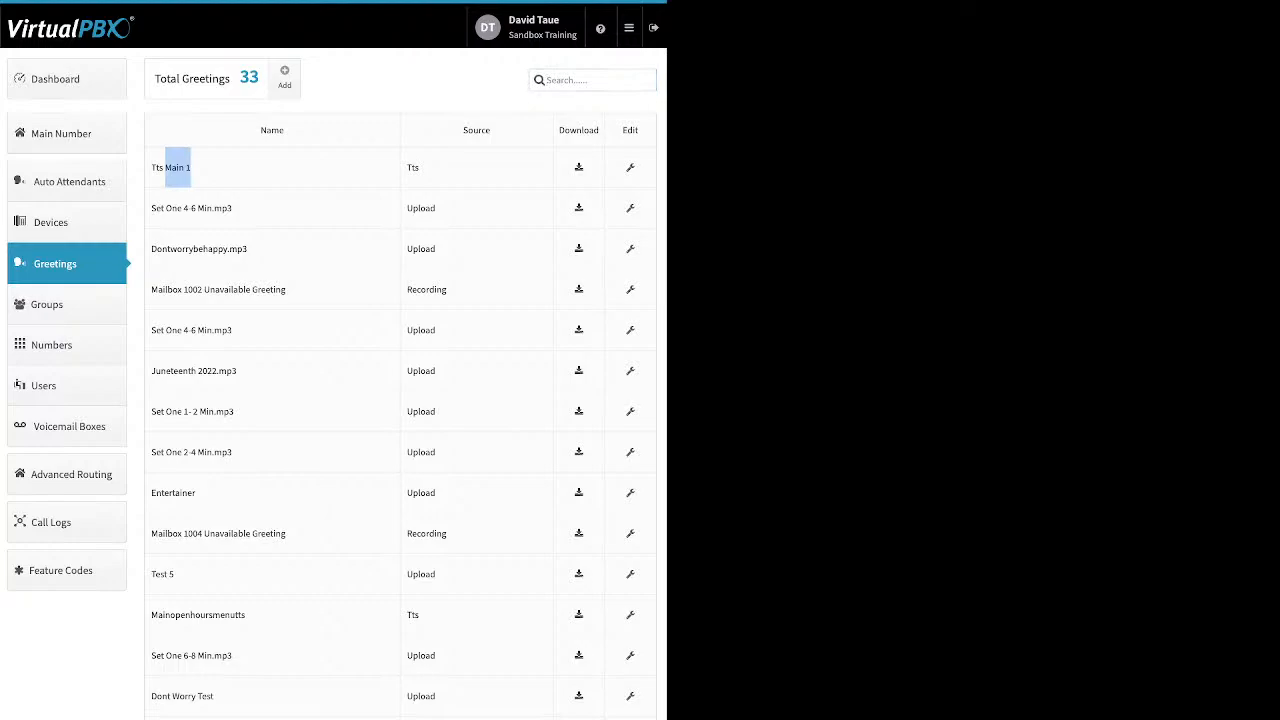
{"action": "left_click", "coordinate": [177, 167]}
{"action": "double_click", "coordinate": [413, 167]}
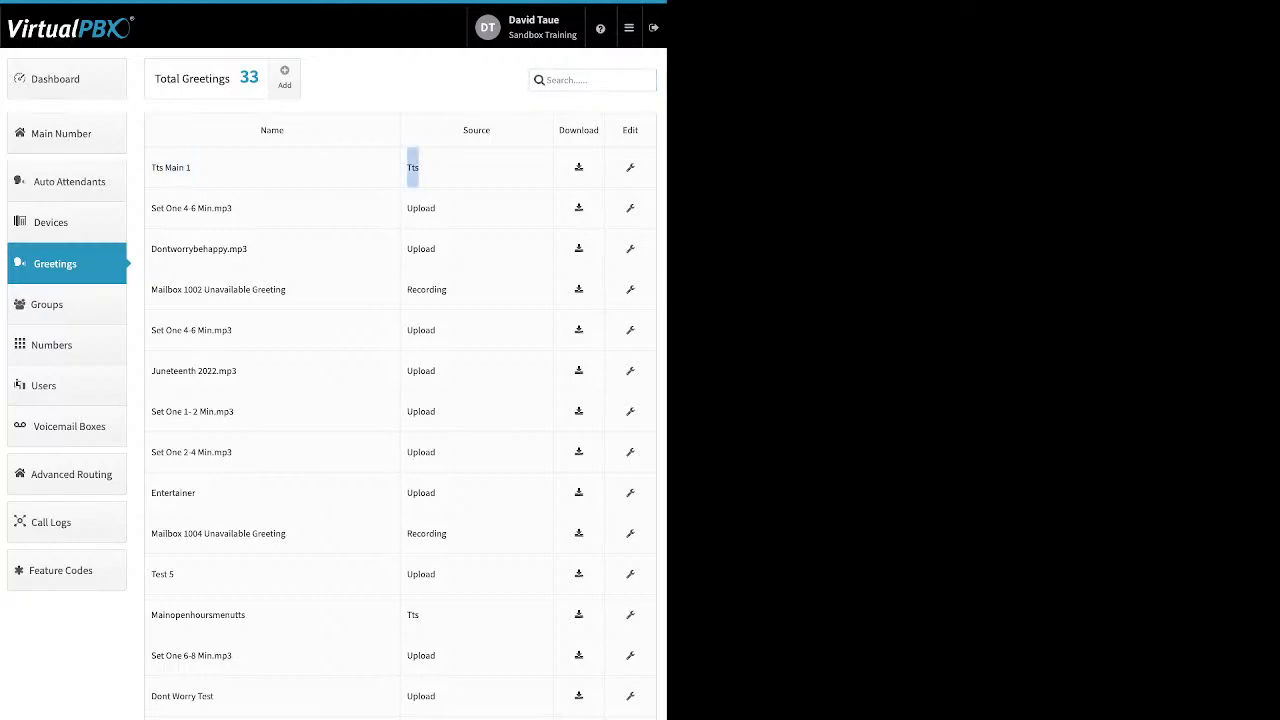
{"action": "left_click_drag", "start_coordinate": [436, 208], "coordinate": [406, 208]}
{"action": "left_click", "coordinate": [421, 208]}
{"action": "double_click", "coordinate": [427, 289]}
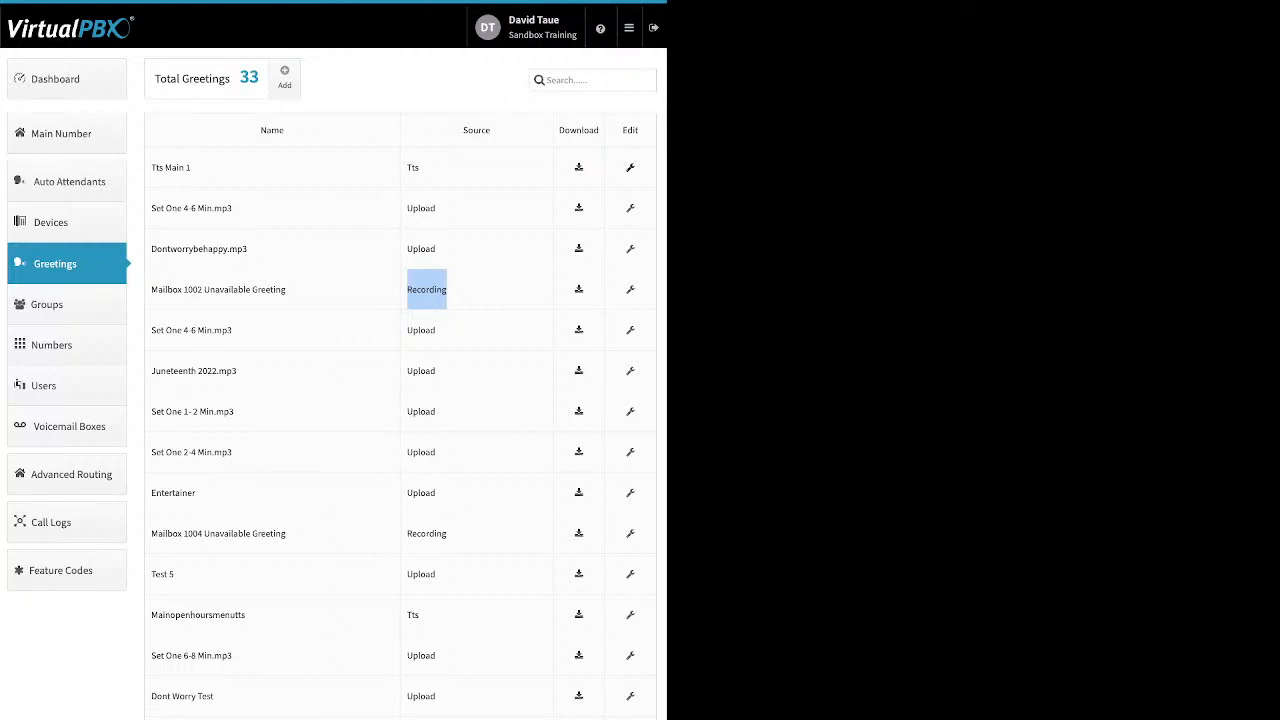
{"action": "left_click", "coordinate": [630, 168]}
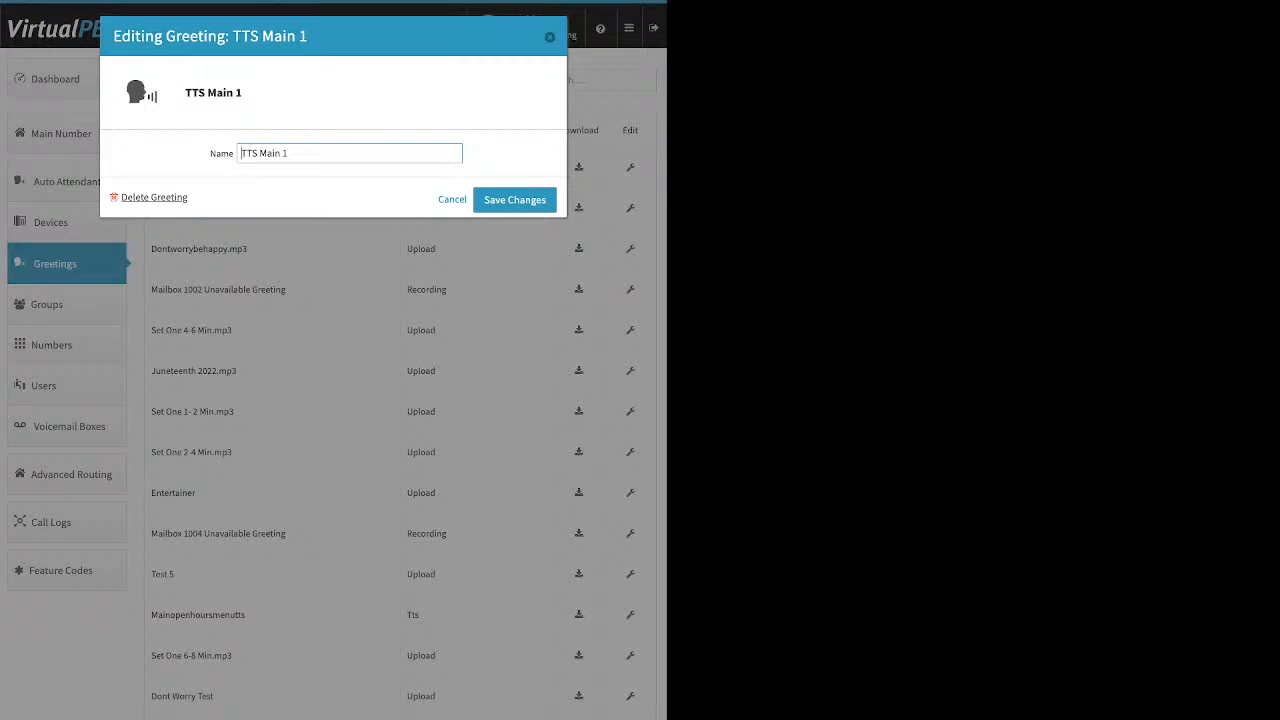
{"action": "left_click", "coordinate": [549, 37]}
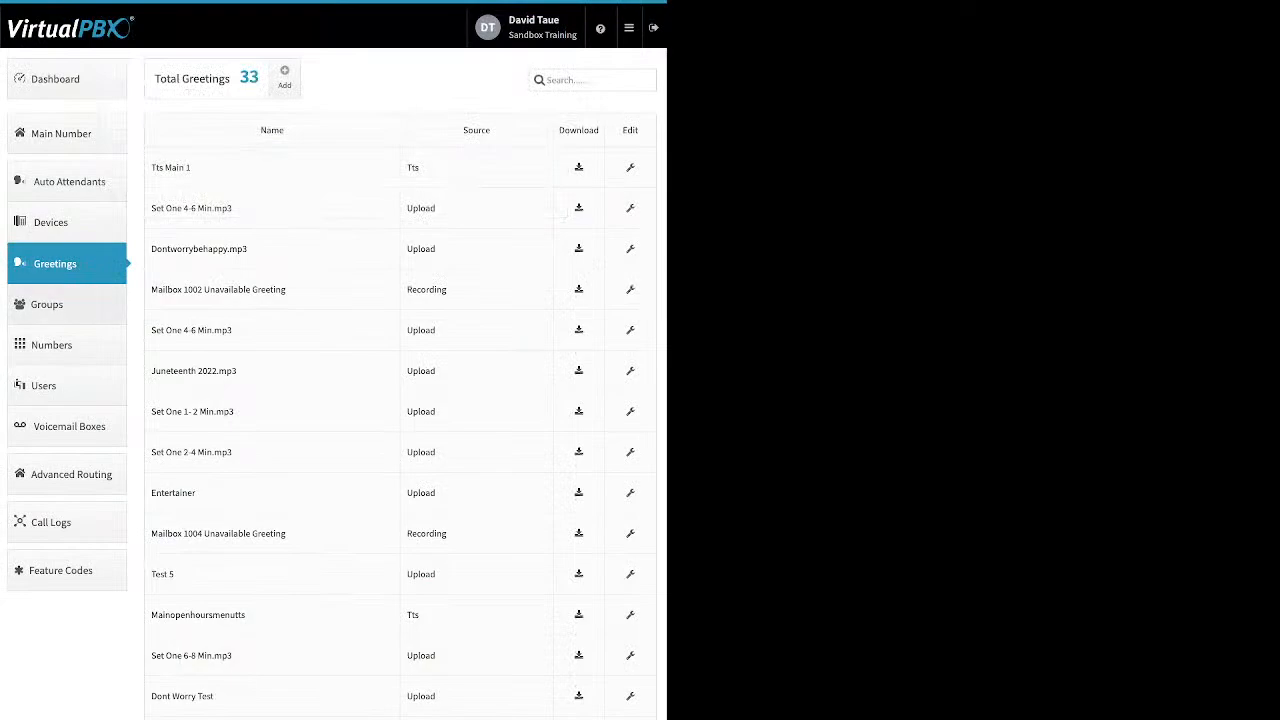
- Start creating a group, add four available users to Selected Users to demonstrate it, and close the form without creating the group
{"action": "left_click", "coordinate": [66, 304]}
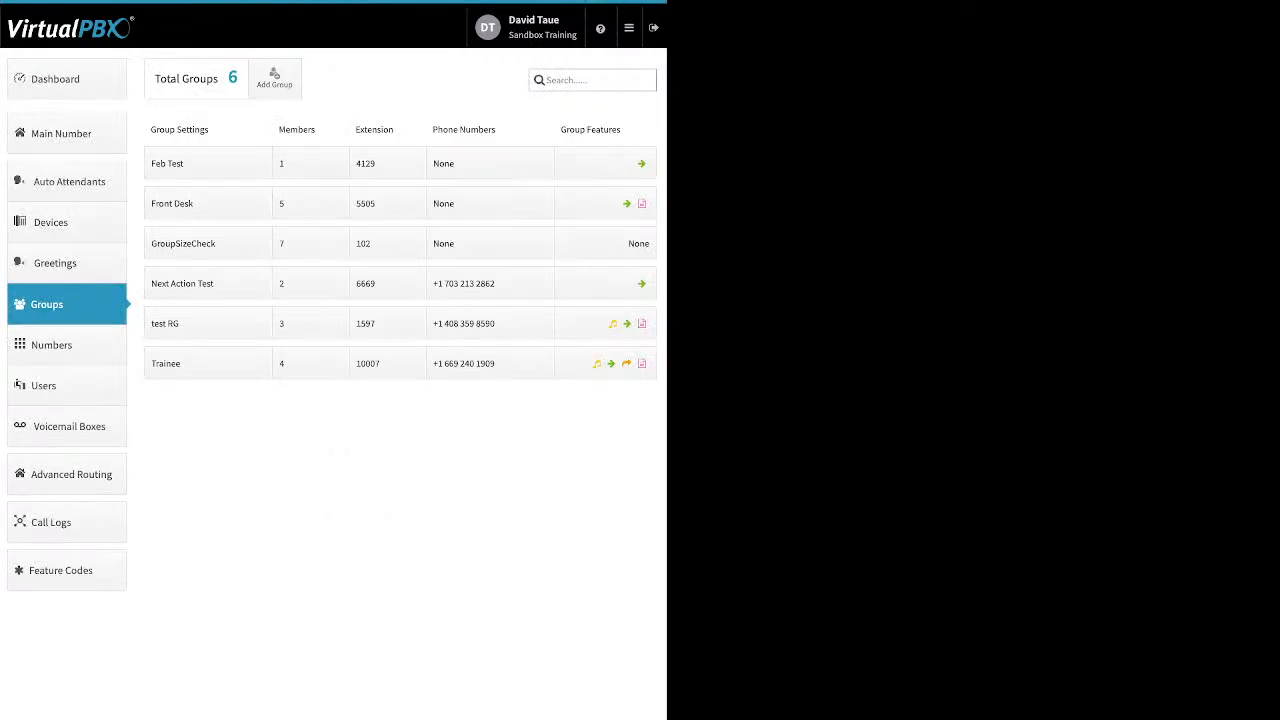
{"action": "left_click", "coordinate": [274, 78]}
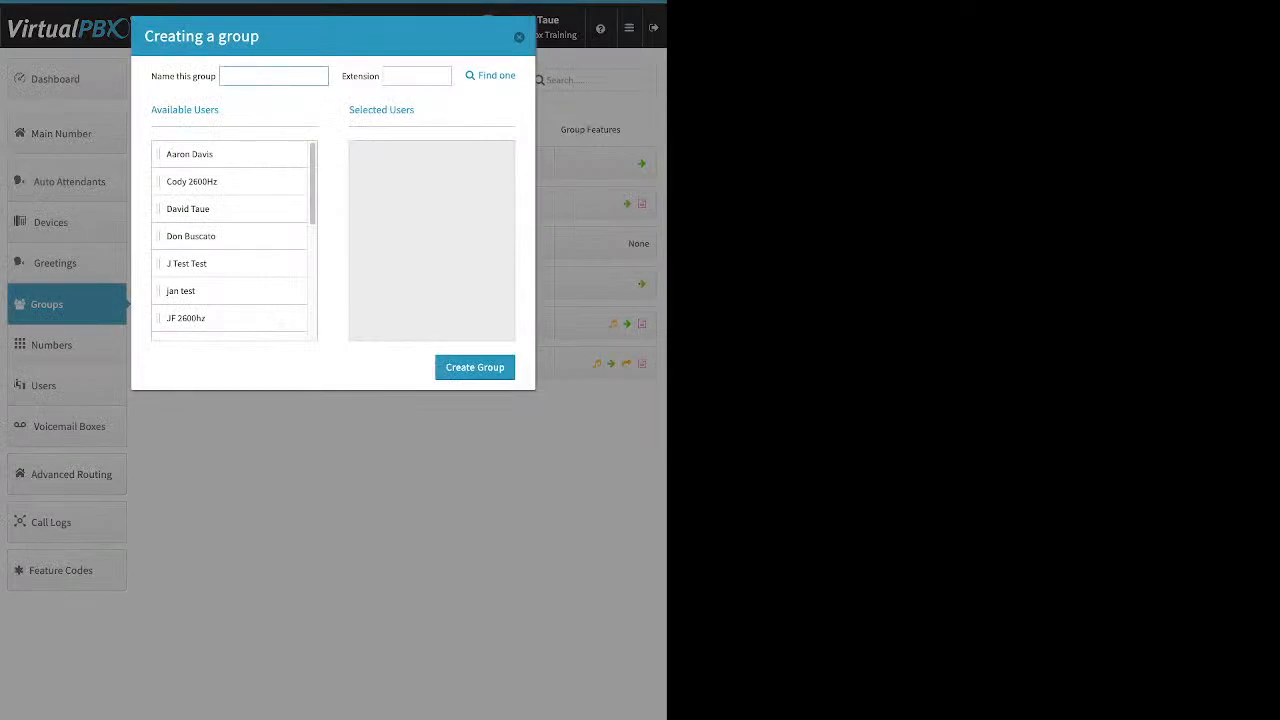
{"action": "left_click", "coordinate": [417, 76]}
{"action": "left_click_drag", "start_coordinate": [225, 154], "coordinate": [390, 178]}
{"action": "left_click_drag", "start_coordinate": [225, 181], "coordinate": [405, 172]}
{"action": "left_click_drag", "start_coordinate": [225, 209], "coordinate": [413, 252]}
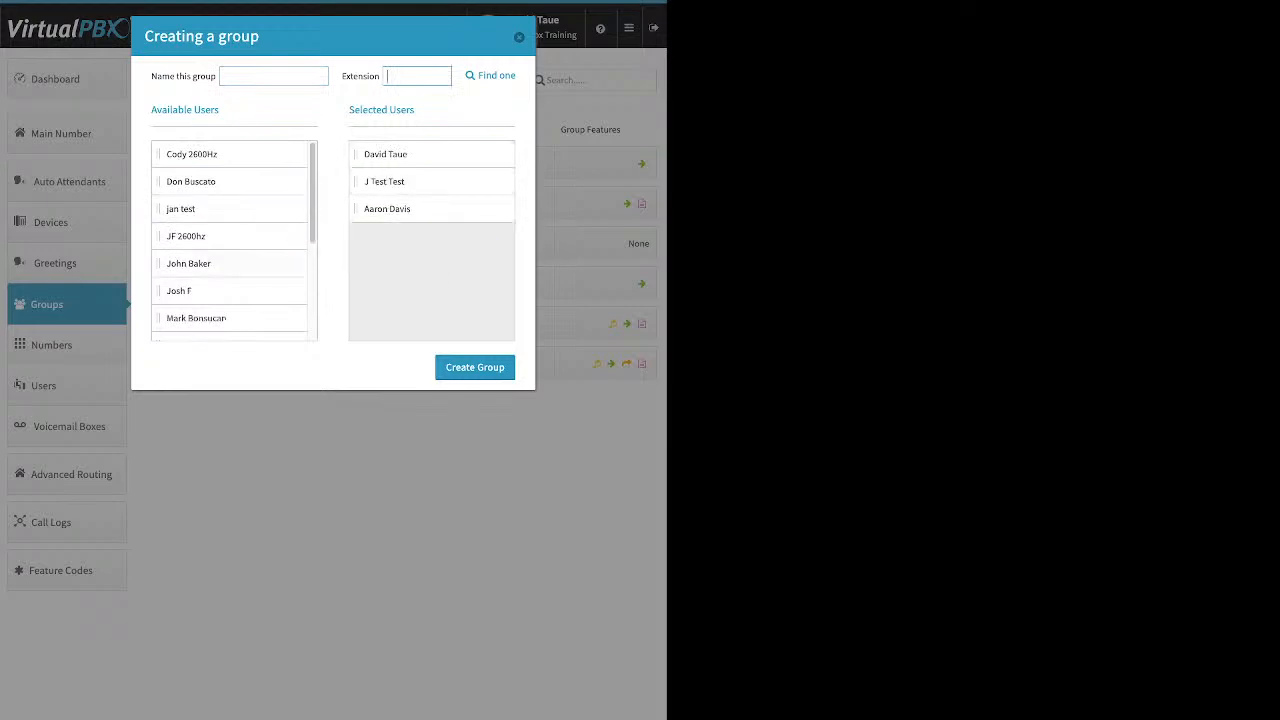
{"action": "left_click_drag", "start_coordinate": [225, 263], "coordinate": [410, 210]}
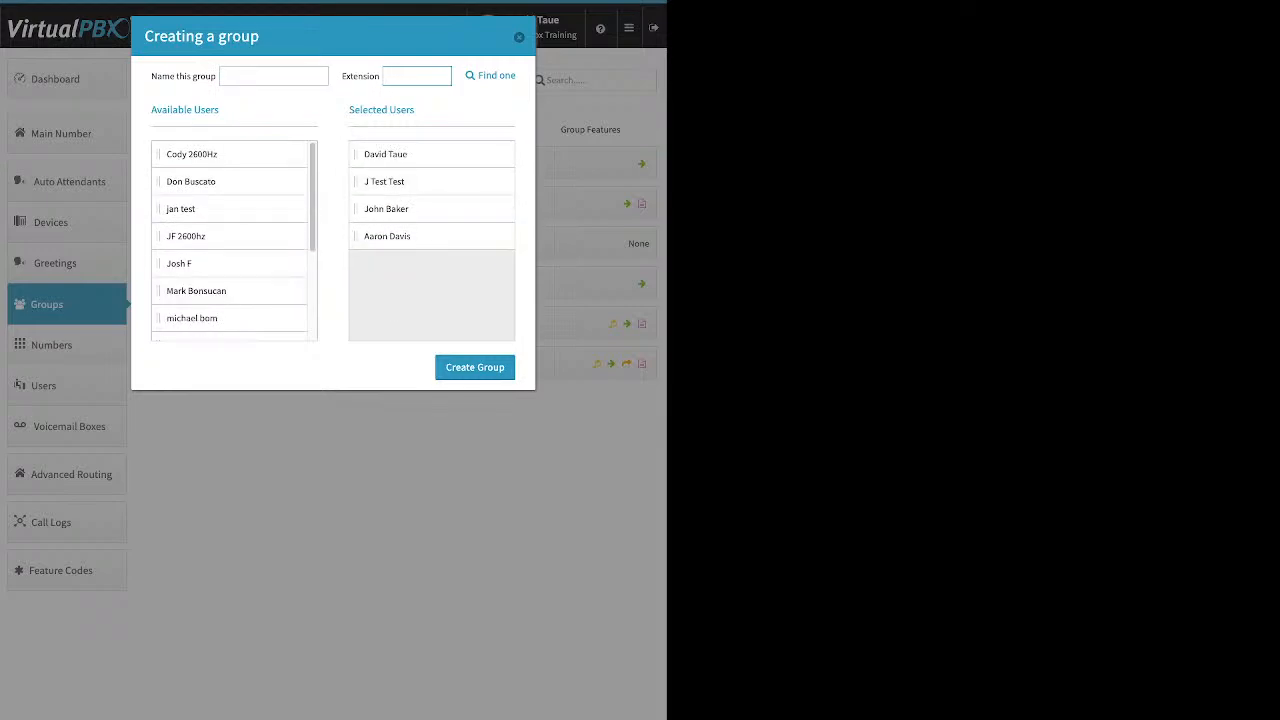
{"action": "left_click", "coordinate": [519, 37]}
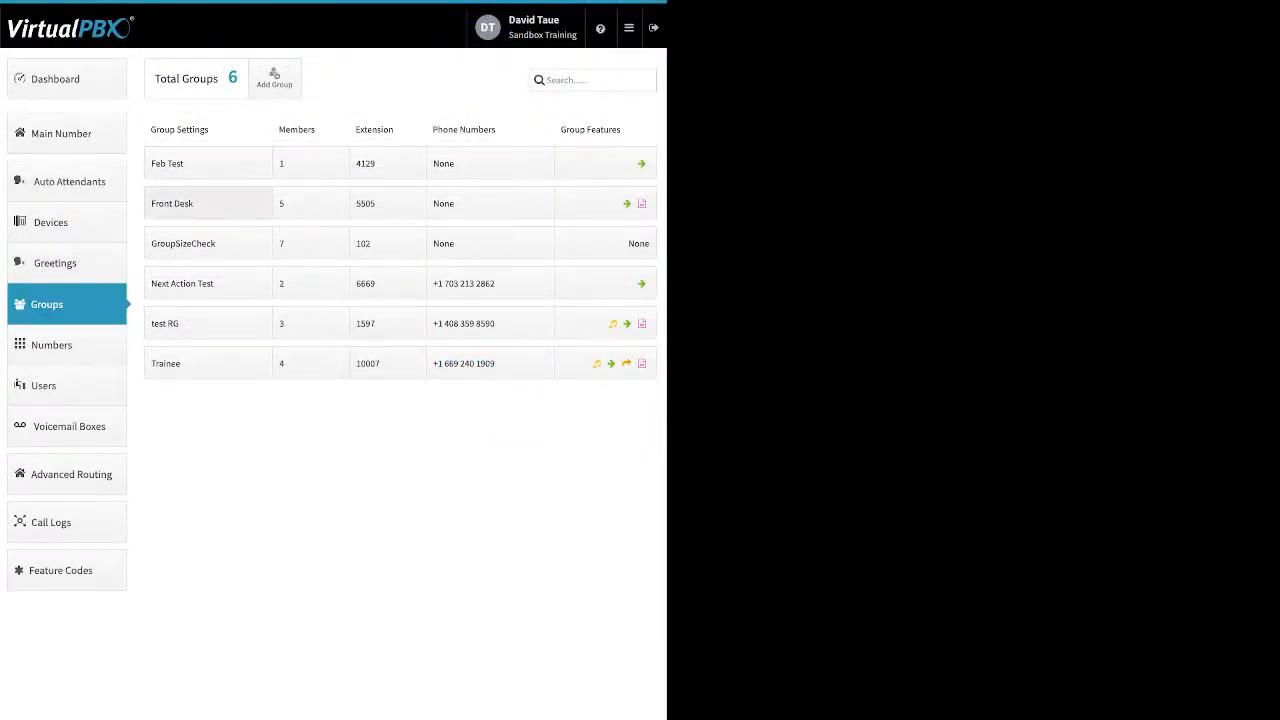
- Try higher Group call attempts for the Front Desk group, lower the value to 2 again, and save the group settings
{"action": "left_click", "coordinate": [208, 203]}
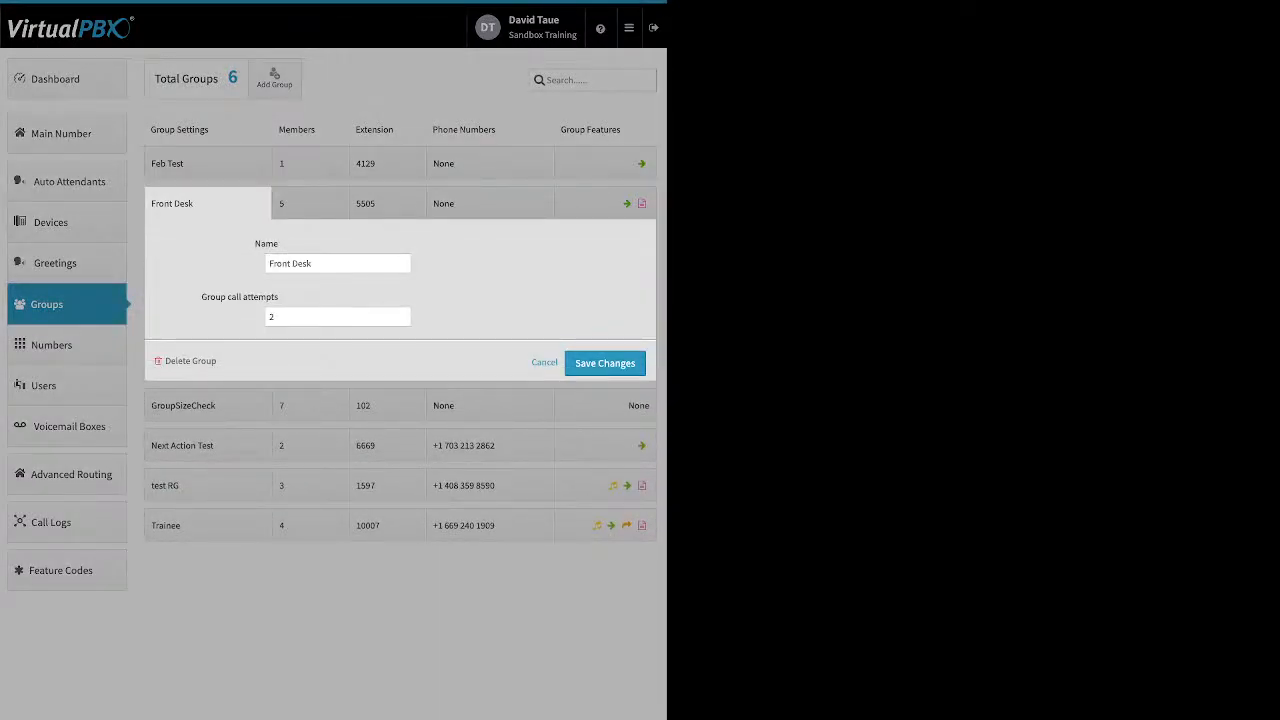
{"action": "left_click_drag", "start_coordinate": [202, 297], "coordinate": [272, 297]}
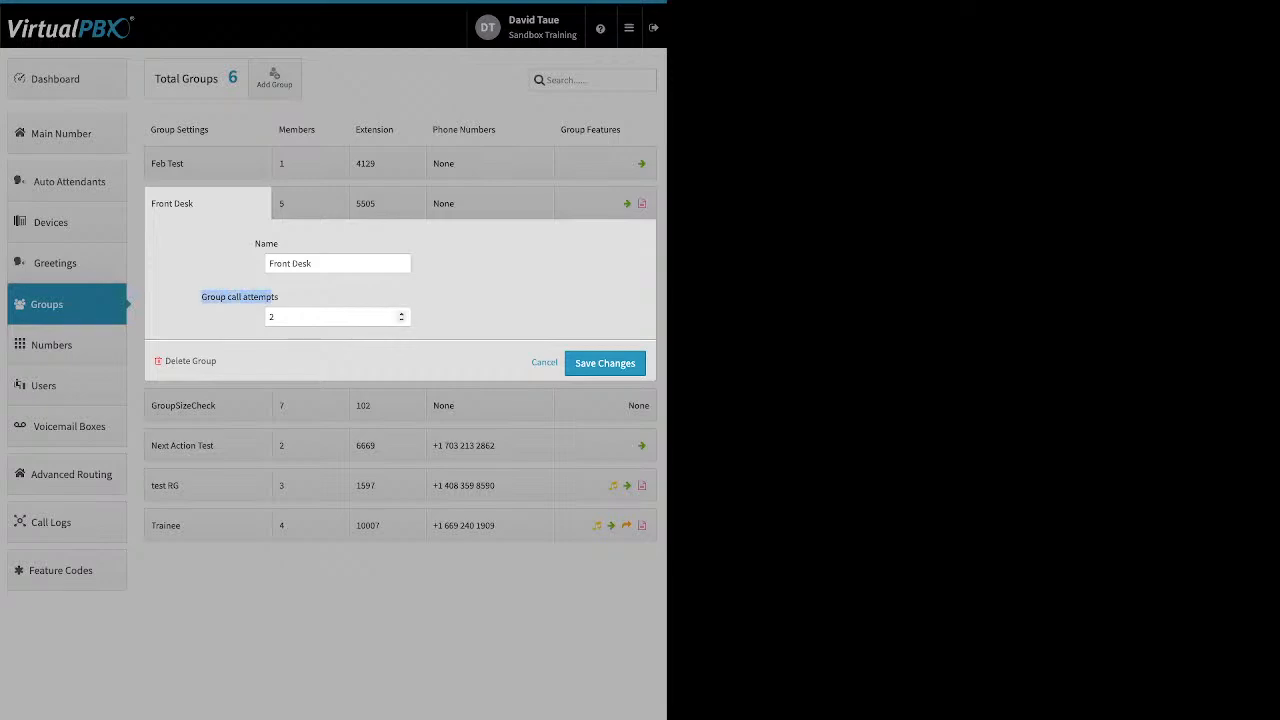
{"action": "left_click", "coordinate": [401, 313]}
{"action": "left_click", "coordinate": [401, 313]}
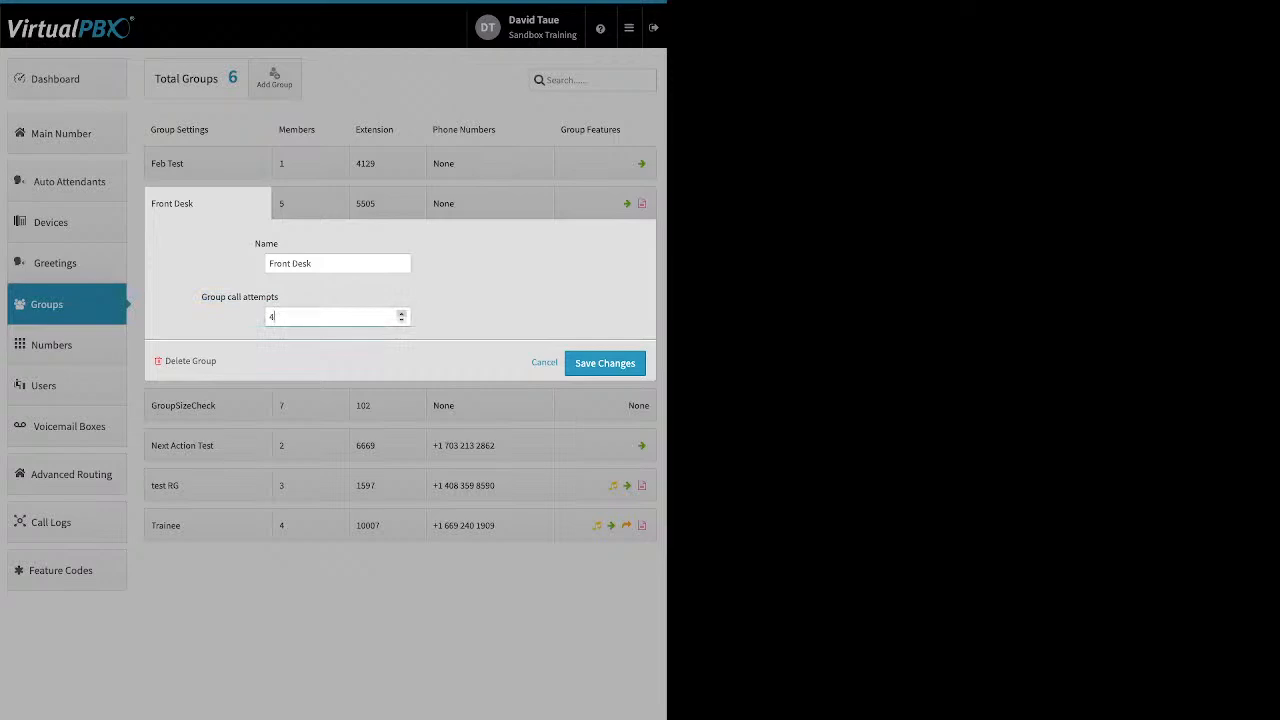
{"action": "left_click", "coordinate": [401, 313]}
{"action": "left_click", "coordinate": [401, 320]}
{"action": "left_click", "coordinate": [401, 320]}
{"action": "left_click", "coordinate": [401, 320]}
{"action": "left_click", "coordinate": [605, 363]}
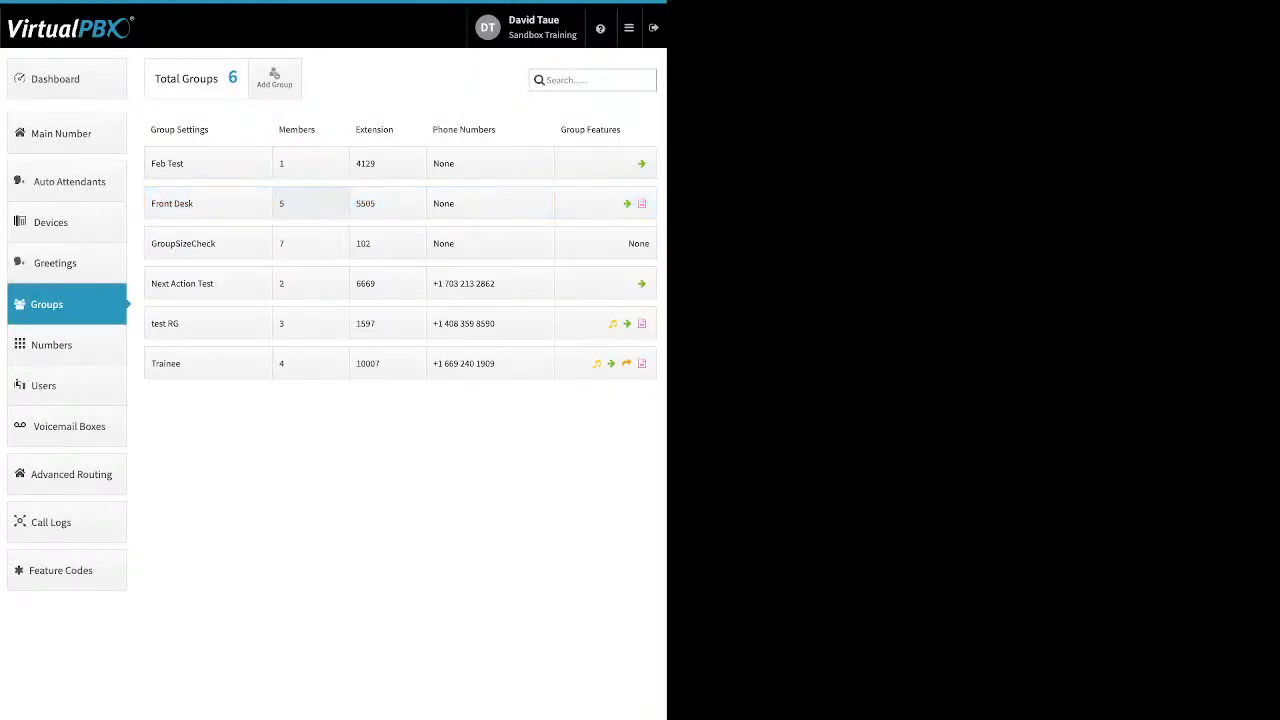
- Set the total ring time on the Front Desk group's member timeline to 60 seconds
{"action": "left_click", "coordinate": [311, 203]}
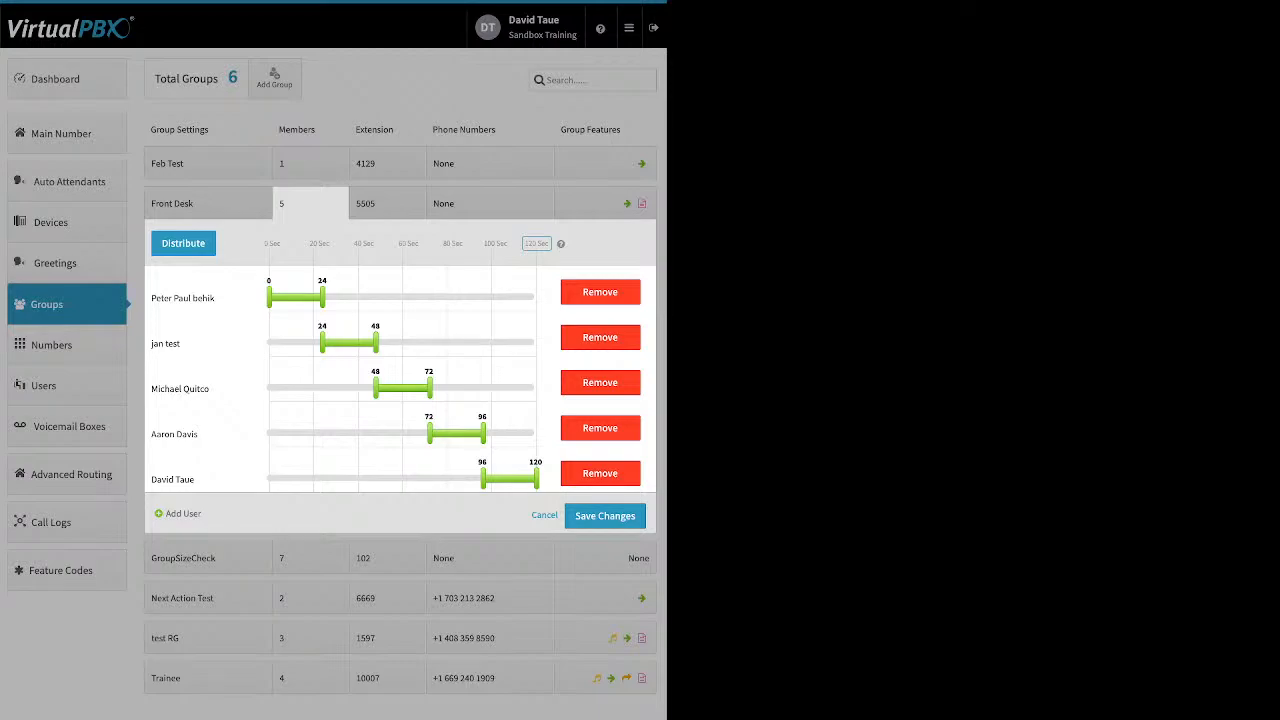
{"action": "left_click", "coordinate": [537, 243]}
{"action": "type", "text": "60"}
{"action": "key", "text": "Return"}
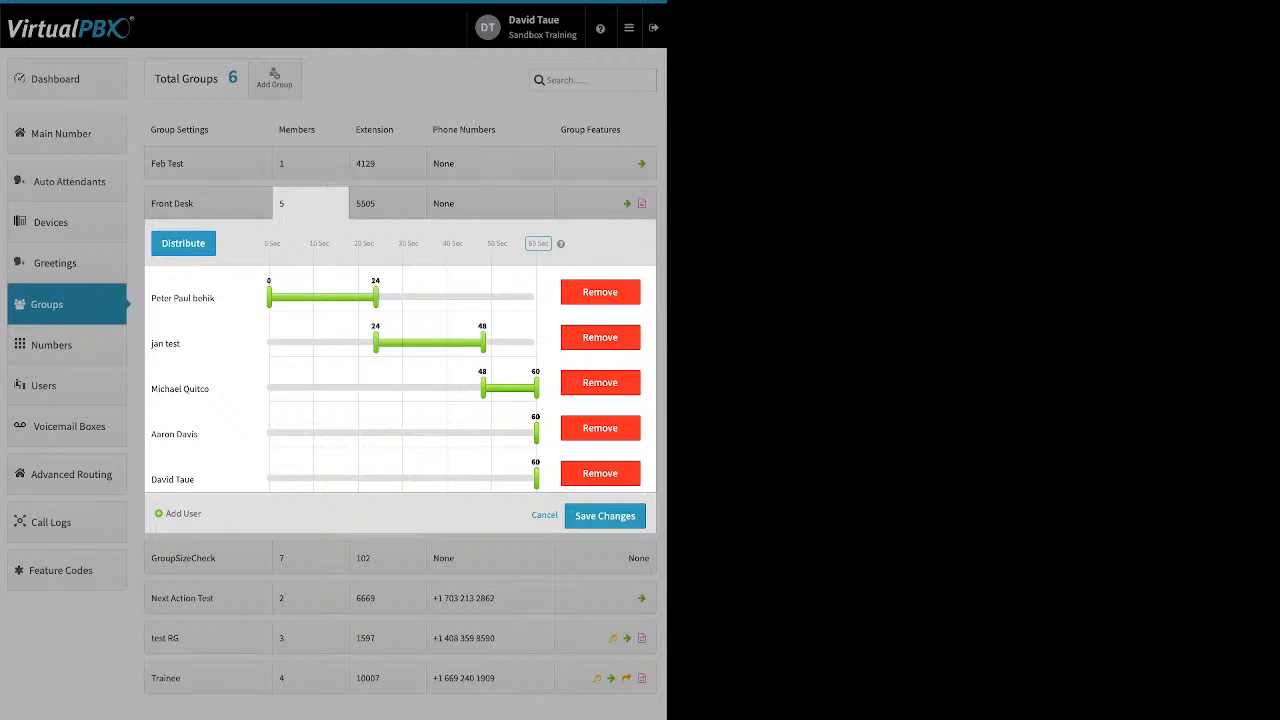
- Distribute the Front Desk ring times evenly, move the first member to the end of the order, and redistribute the times
{"action": "left_click", "coordinate": [183, 243]}
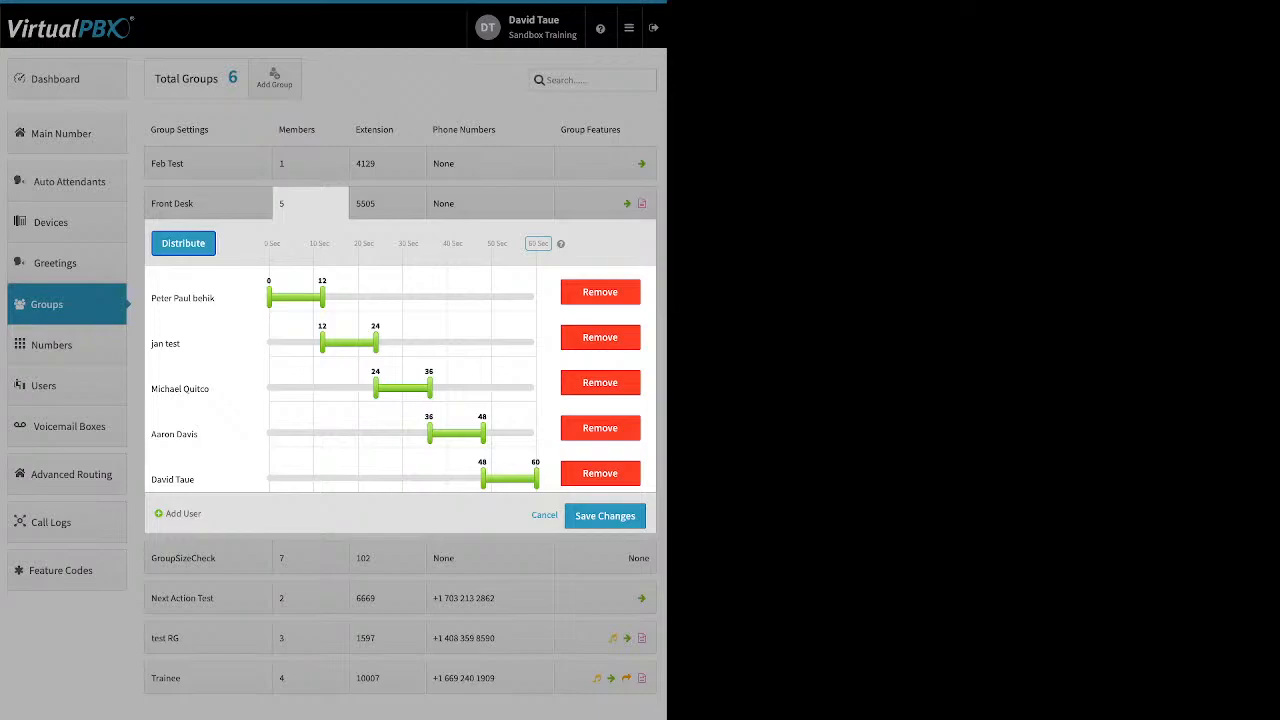
{"action": "left_click_drag", "start_coordinate": [183, 298], "coordinate": [262, 480]}
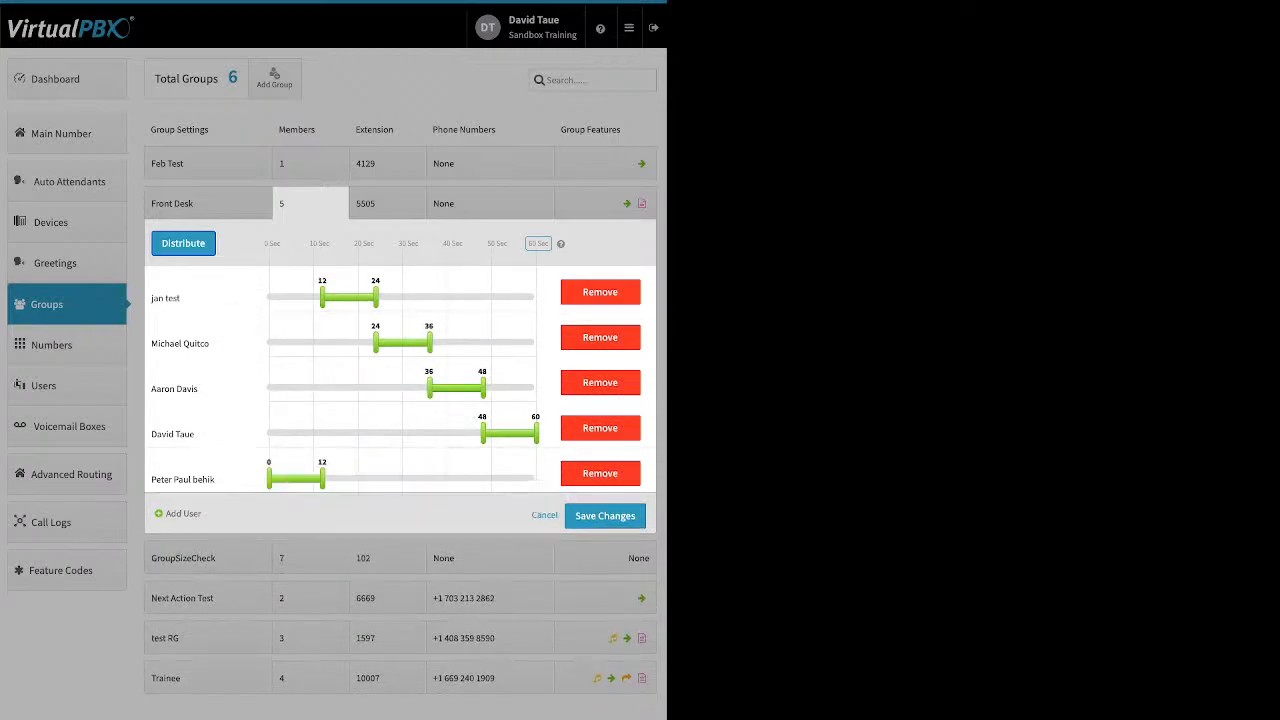
{"action": "left_click", "coordinate": [183, 243]}
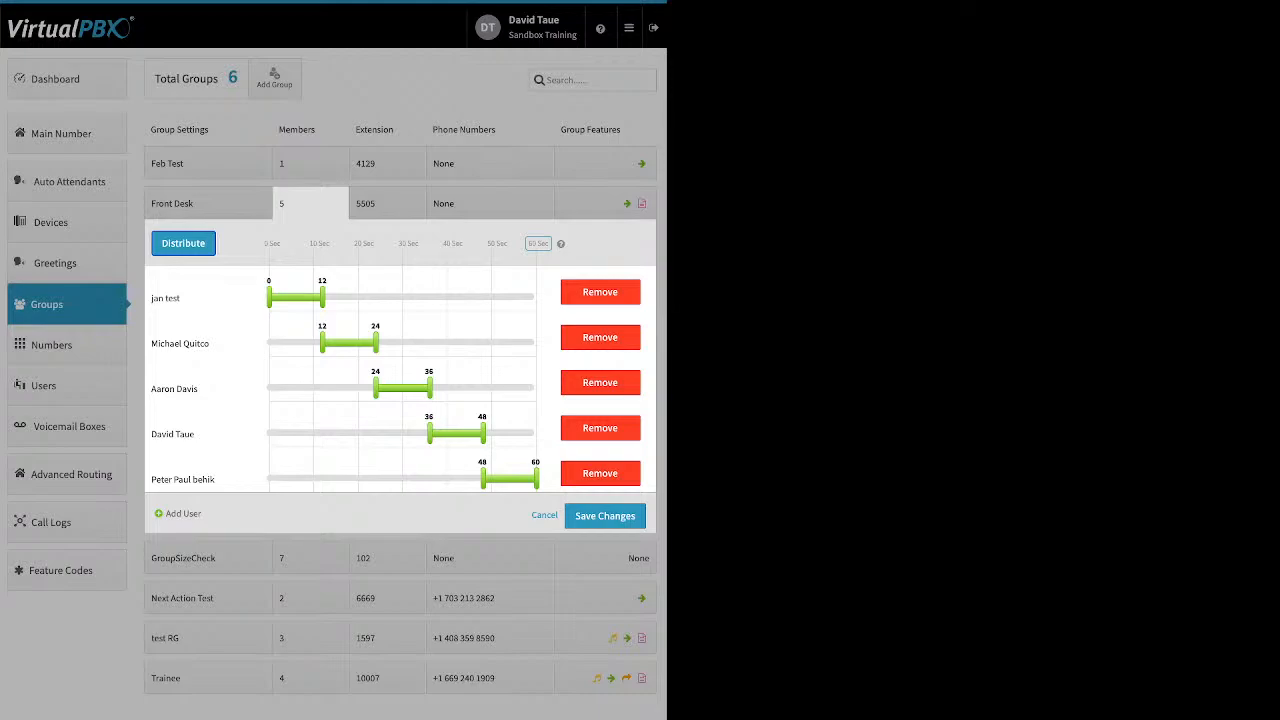
- Overlap the Front Desk members' ring times in list order: 0–60, 9–24, 24–51, 25–48 and 33–60 seconds
{"action": "left_click_drag", "start_coordinate": [322, 297], "coordinate": [536, 297]}
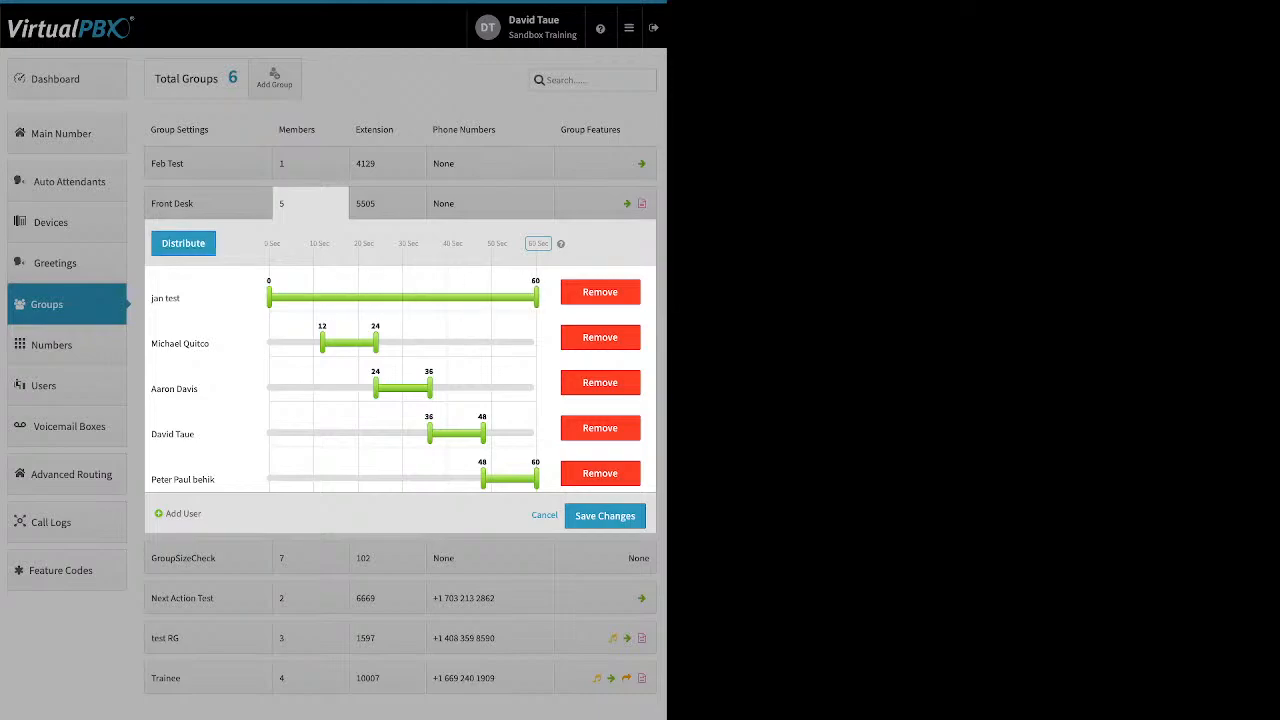
{"action": "left_click_drag", "start_coordinate": [180, 343], "coordinate": [169, 344]}
{"action": "left_click_drag", "start_coordinate": [322, 343], "coordinate": [309, 343]}
{"action": "left_click_drag", "start_coordinate": [430, 388], "coordinate": [496, 388]}
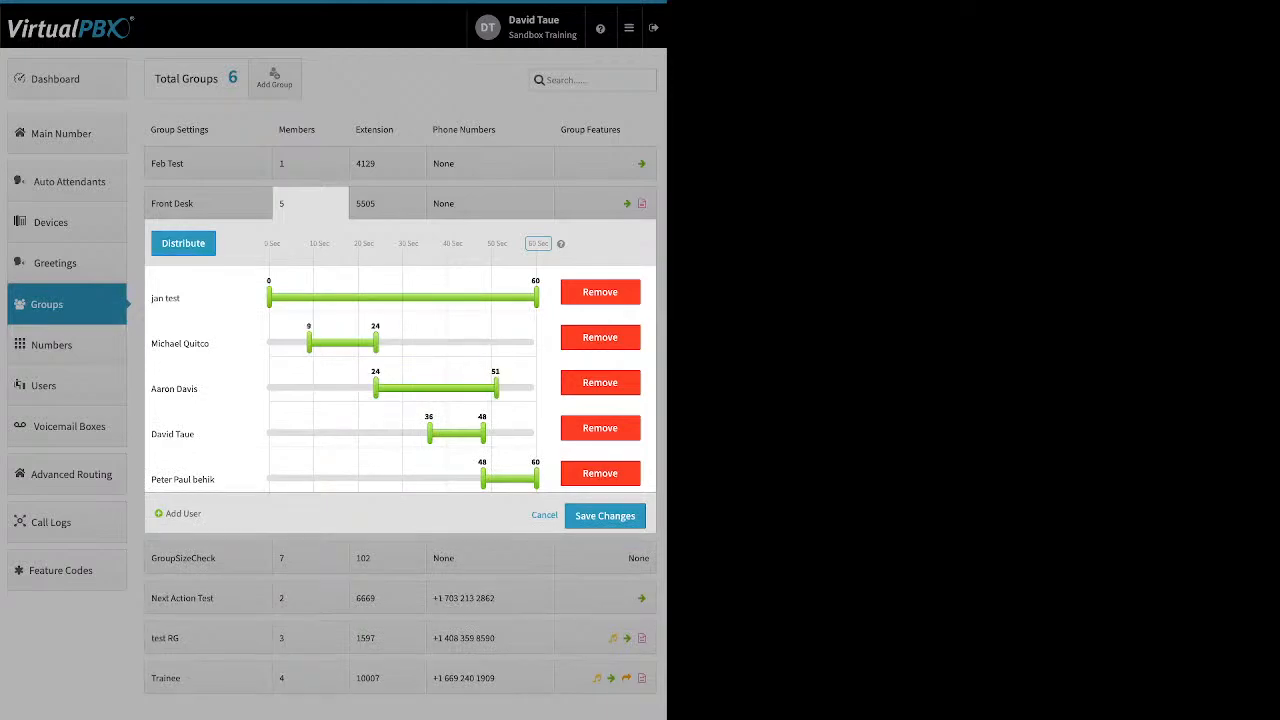
{"action": "left_click_drag", "start_coordinate": [430, 433], "coordinate": [380, 433]}
{"action": "left_click_drag", "start_coordinate": [483, 478], "coordinate": [416, 478]}
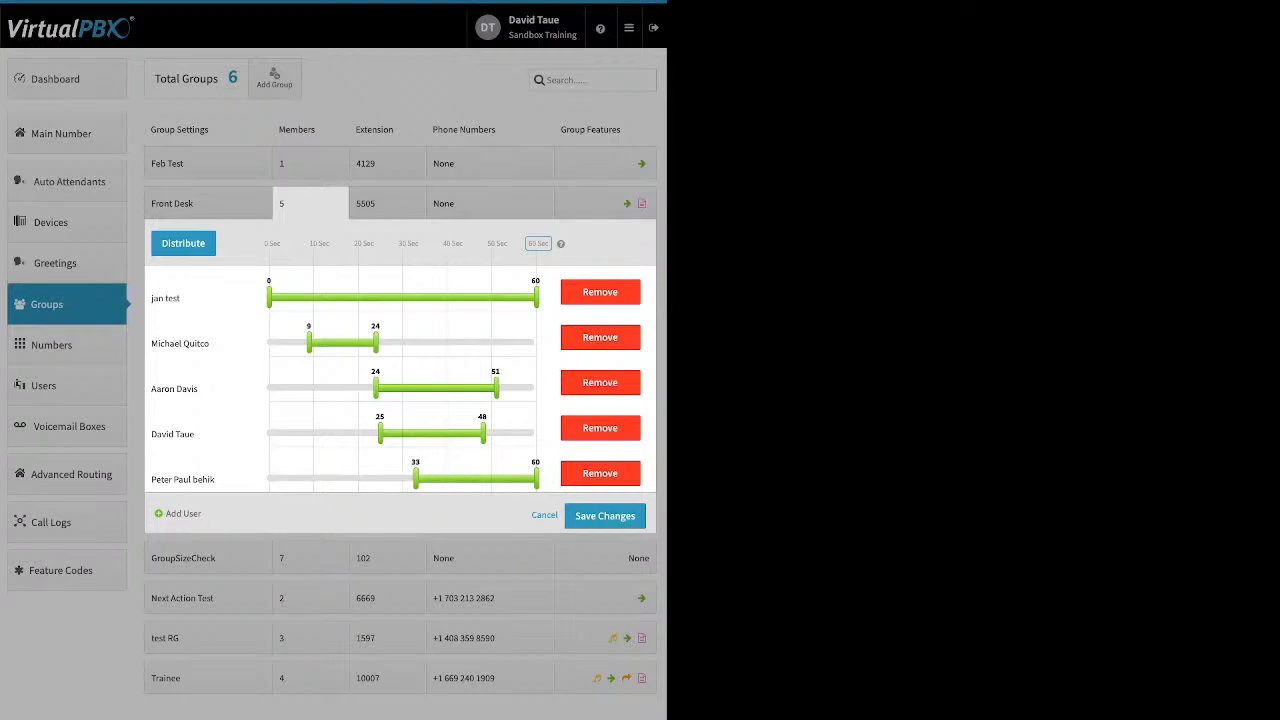
- Set all five Front Desk members to ring simultaneously from 0 to 60 seconds and save the member changes
{"action": "left_click_drag", "start_coordinate": [309, 343], "coordinate": [537, 343]}
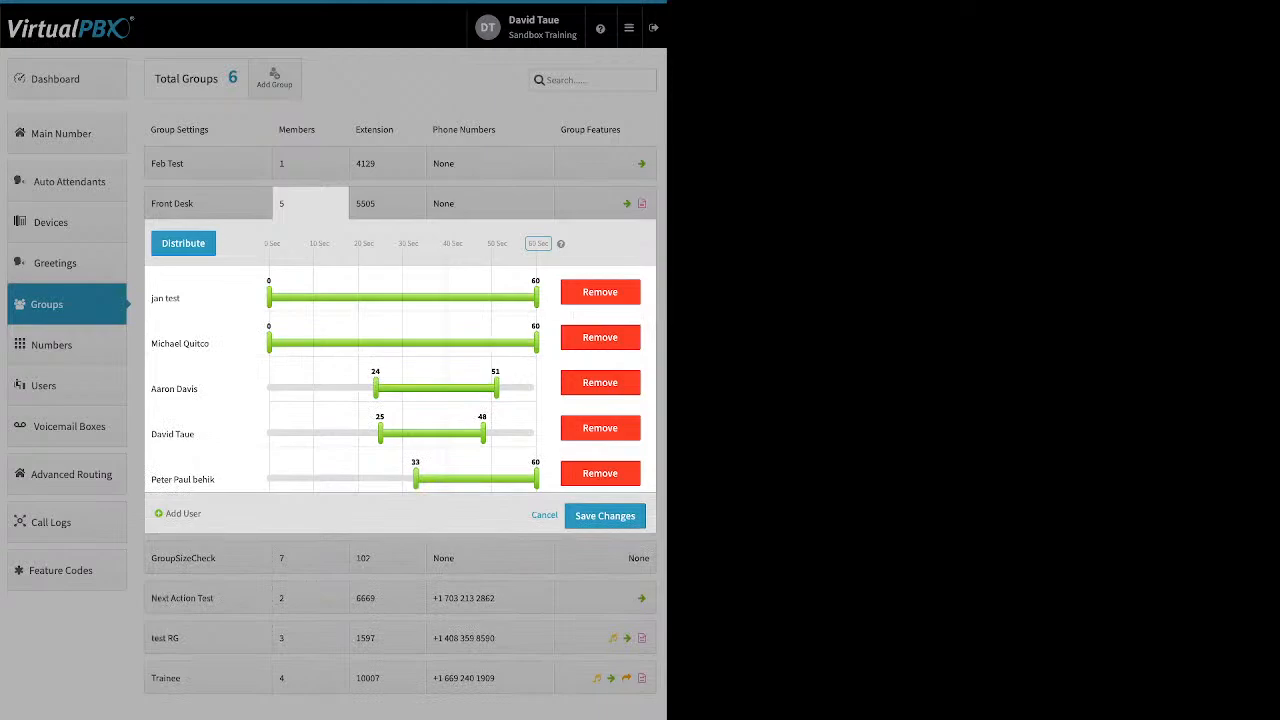
{"action": "left_click_drag", "start_coordinate": [375, 388], "coordinate": [268, 388]}
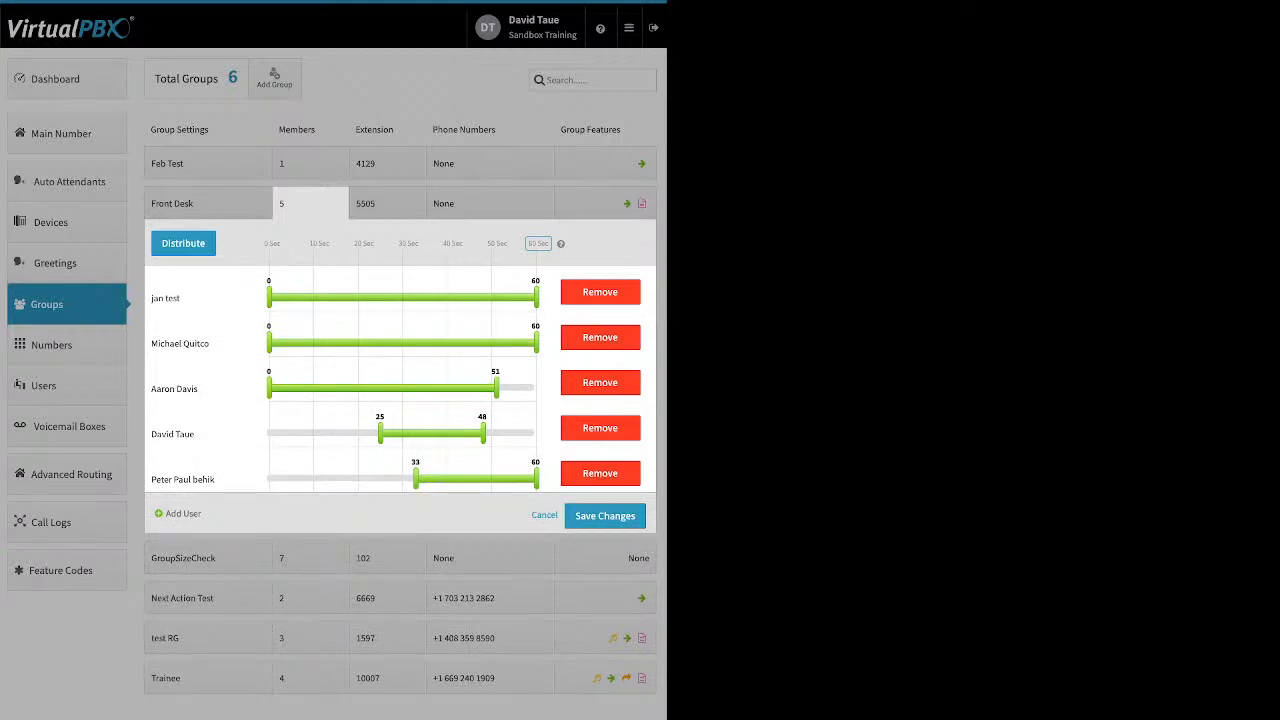
{"action": "left_click_drag", "start_coordinate": [495, 388], "coordinate": [537, 388]}
{"action": "left_click_drag", "start_coordinate": [380, 433], "coordinate": [268, 433]}
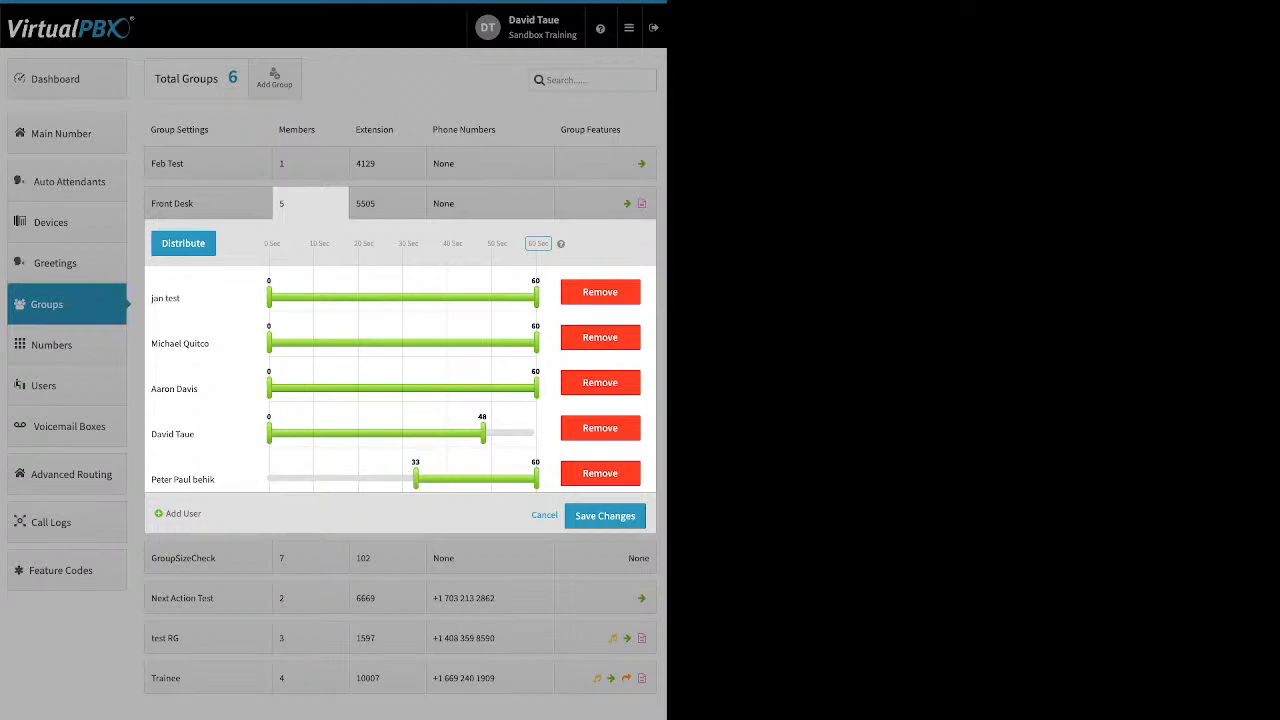
{"action": "left_click_drag", "start_coordinate": [483, 433], "coordinate": [537, 433]}
{"action": "left_click_drag", "start_coordinate": [415, 478], "coordinate": [268, 478]}
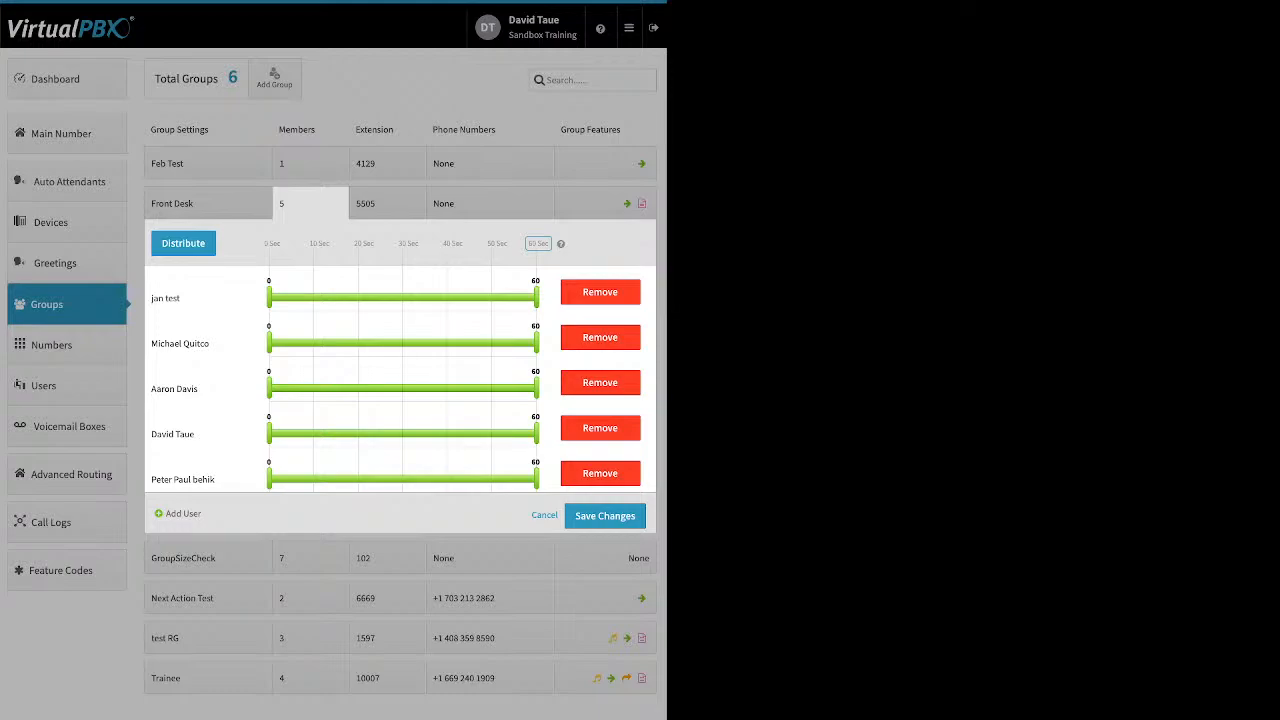
{"action": "left_click", "coordinate": [607, 517]}
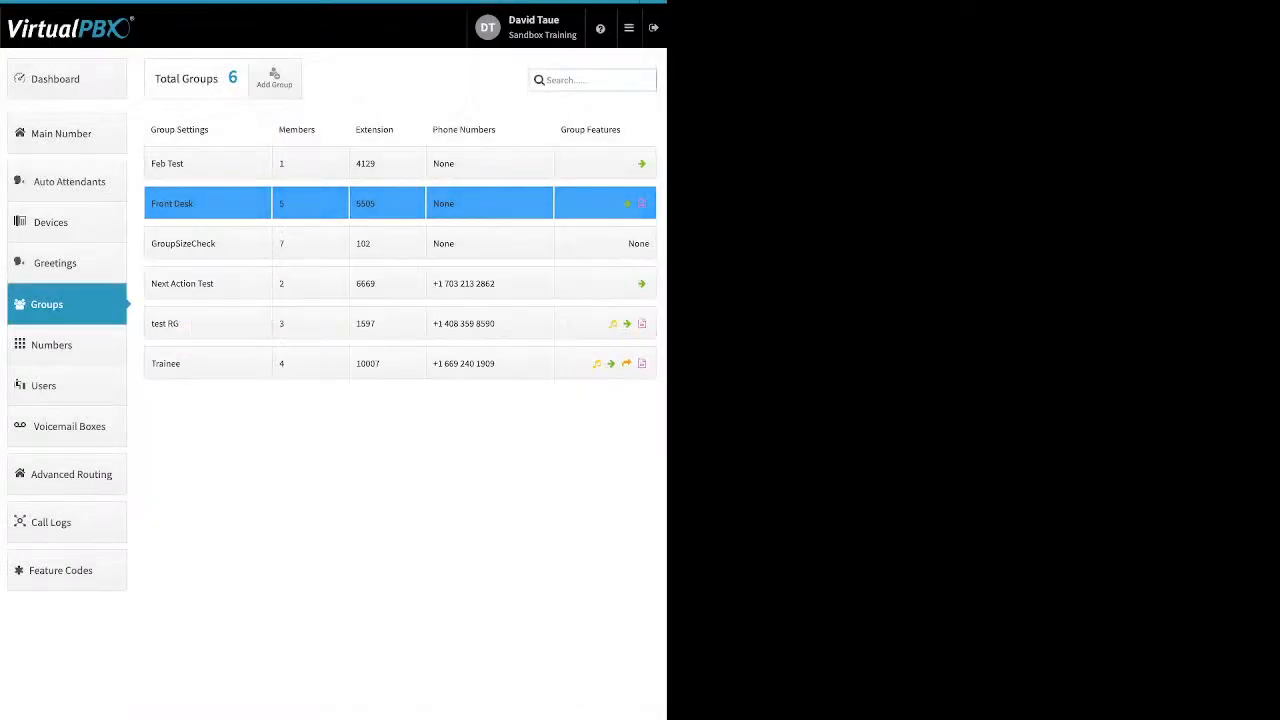
- Review the Front Desk group's extension assignment and the Next Action Test group's phone number options, then close without changes
{"action": "left_click", "coordinate": [387, 204]}
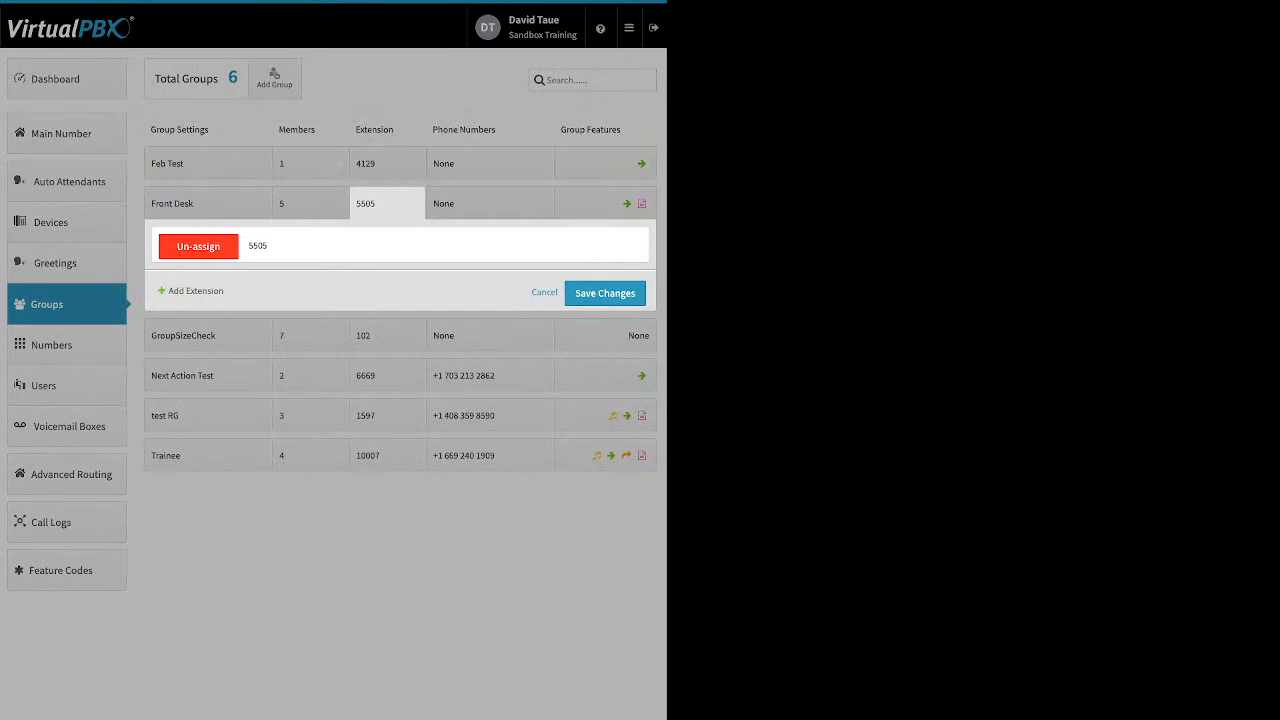
{"action": "left_click", "coordinate": [466, 205]}
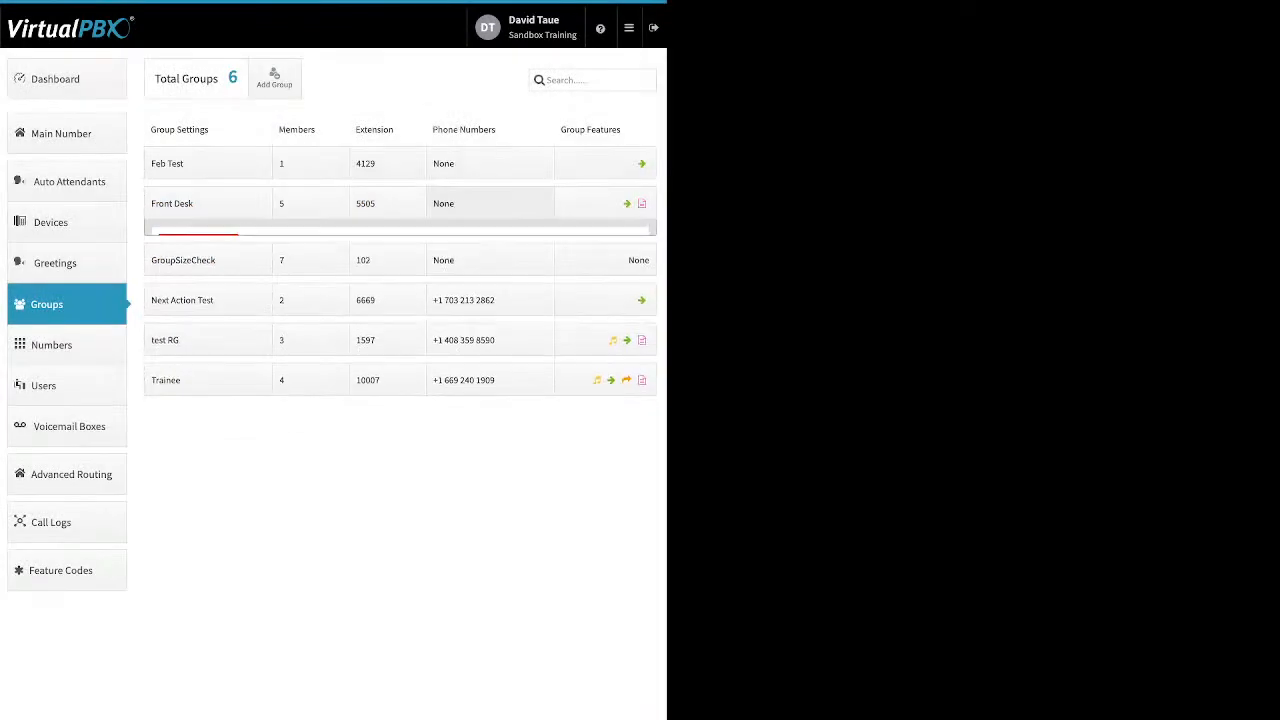
{"action": "left_click", "coordinate": [490, 284]}
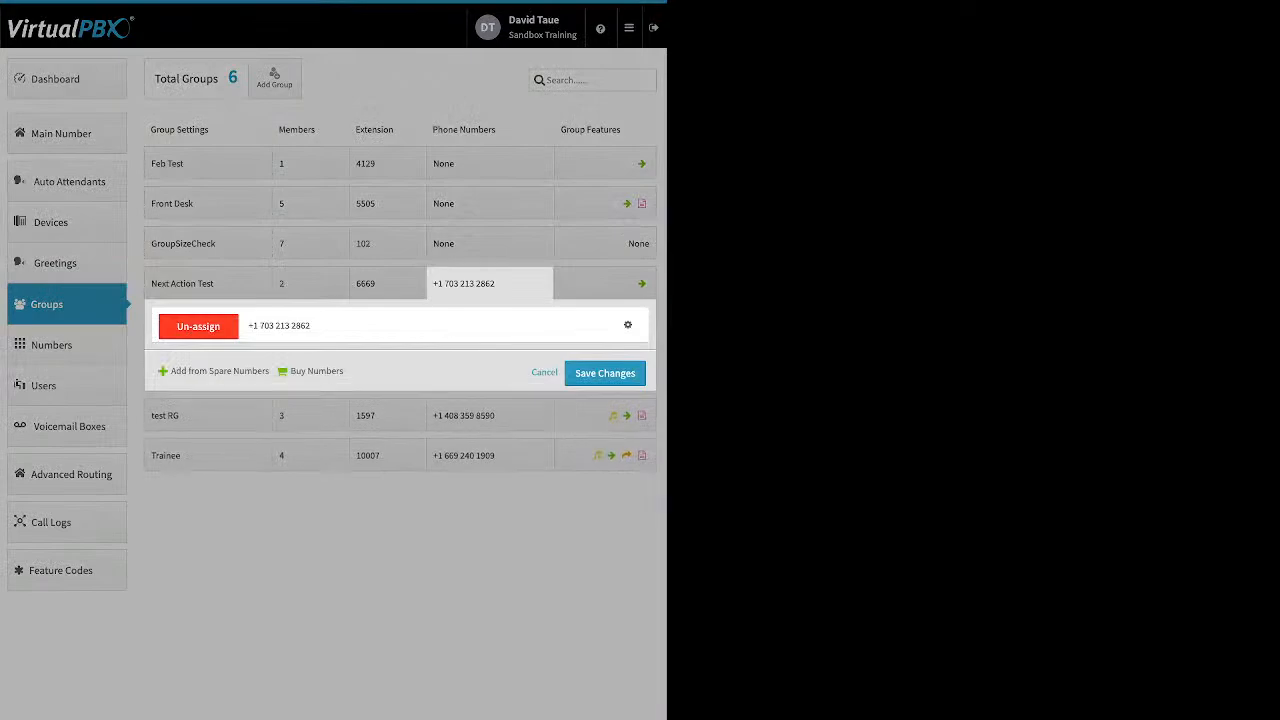
{"action": "left_click", "coordinate": [544, 372]}
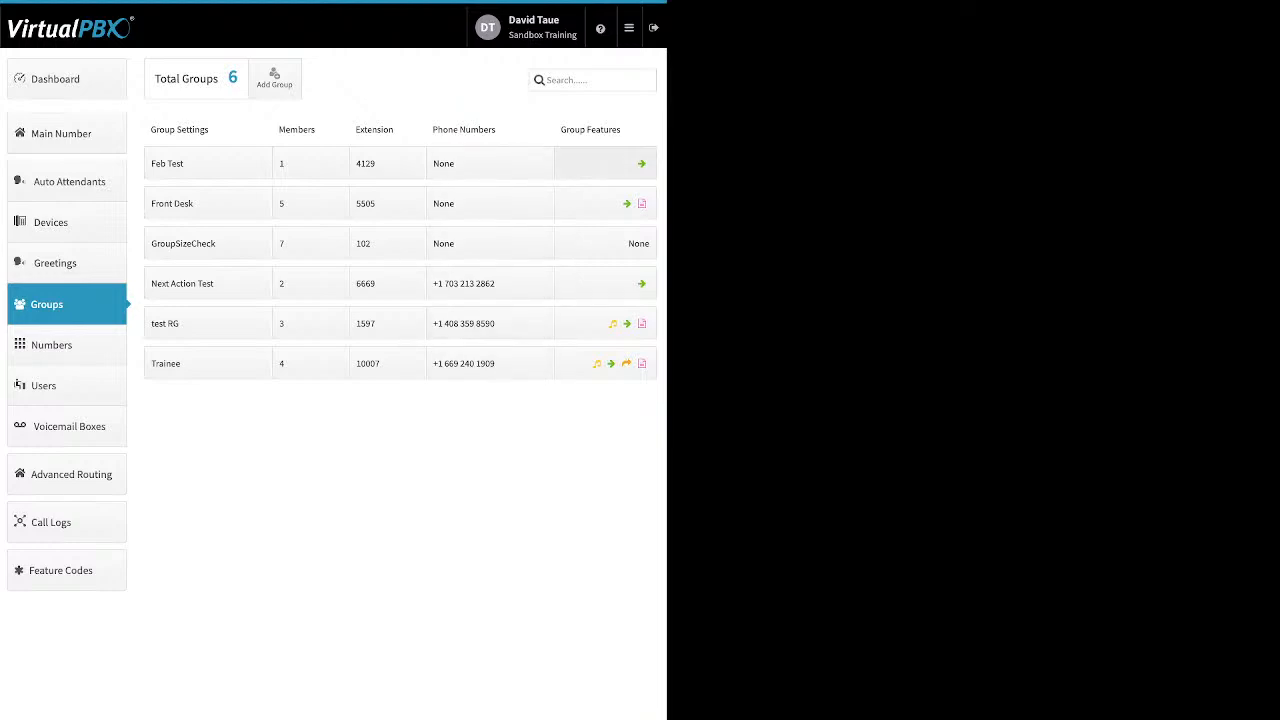
- Try enabling Ringback for the Front Desk group with the media upload option, and cancel the changes
{"action": "left_click", "coordinate": [605, 203]}
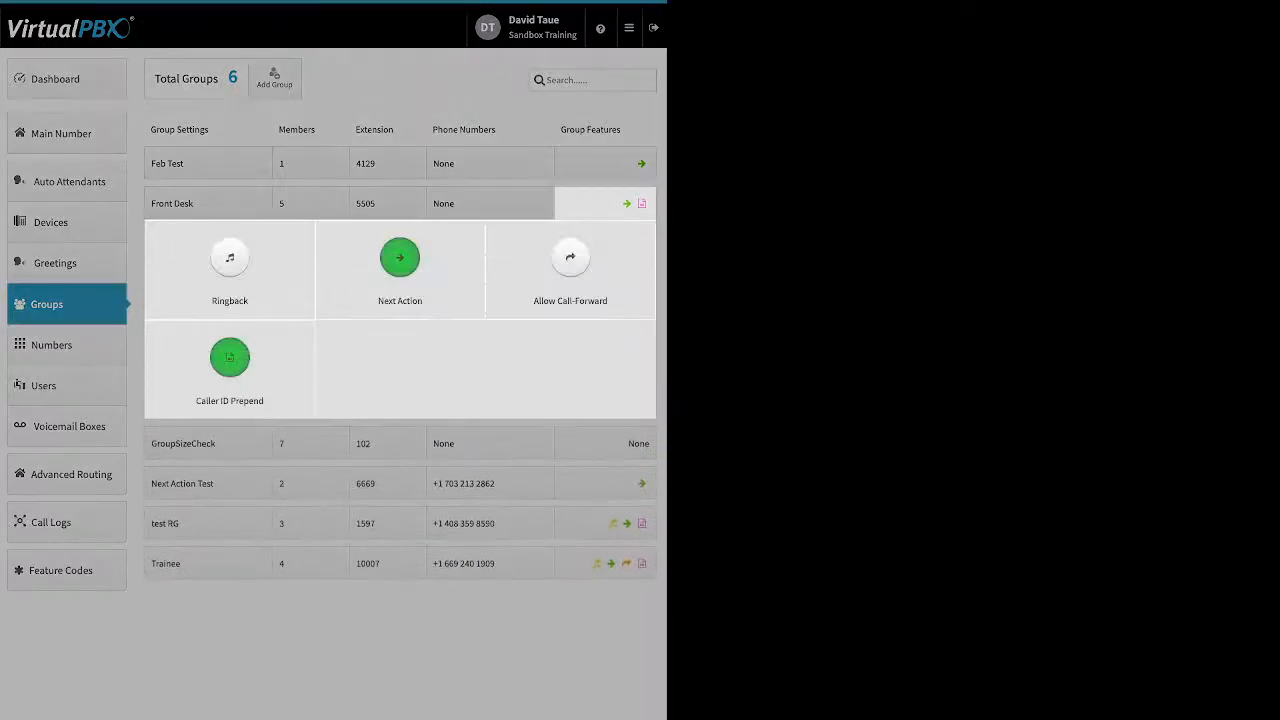
{"action": "left_click", "coordinate": [229, 262]}
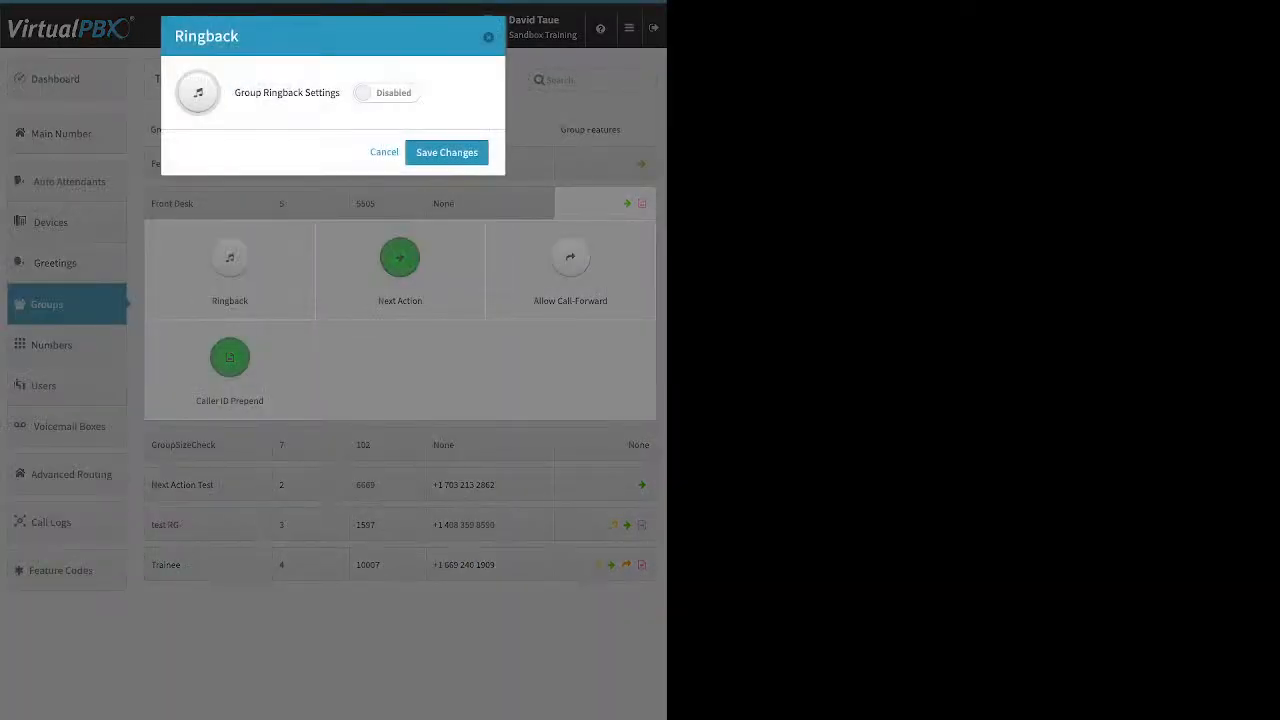
{"action": "left_click", "coordinate": [386, 92]}
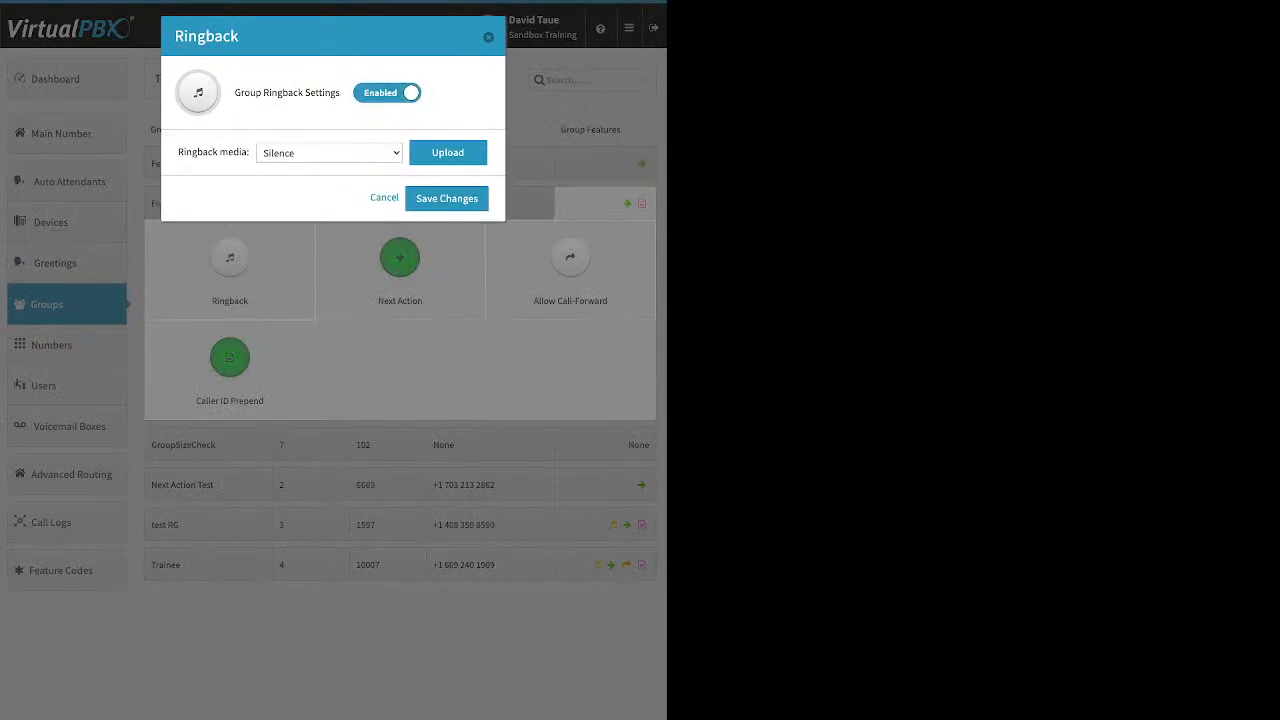
{"action": "left_click", "coordinate": [448, 153]}
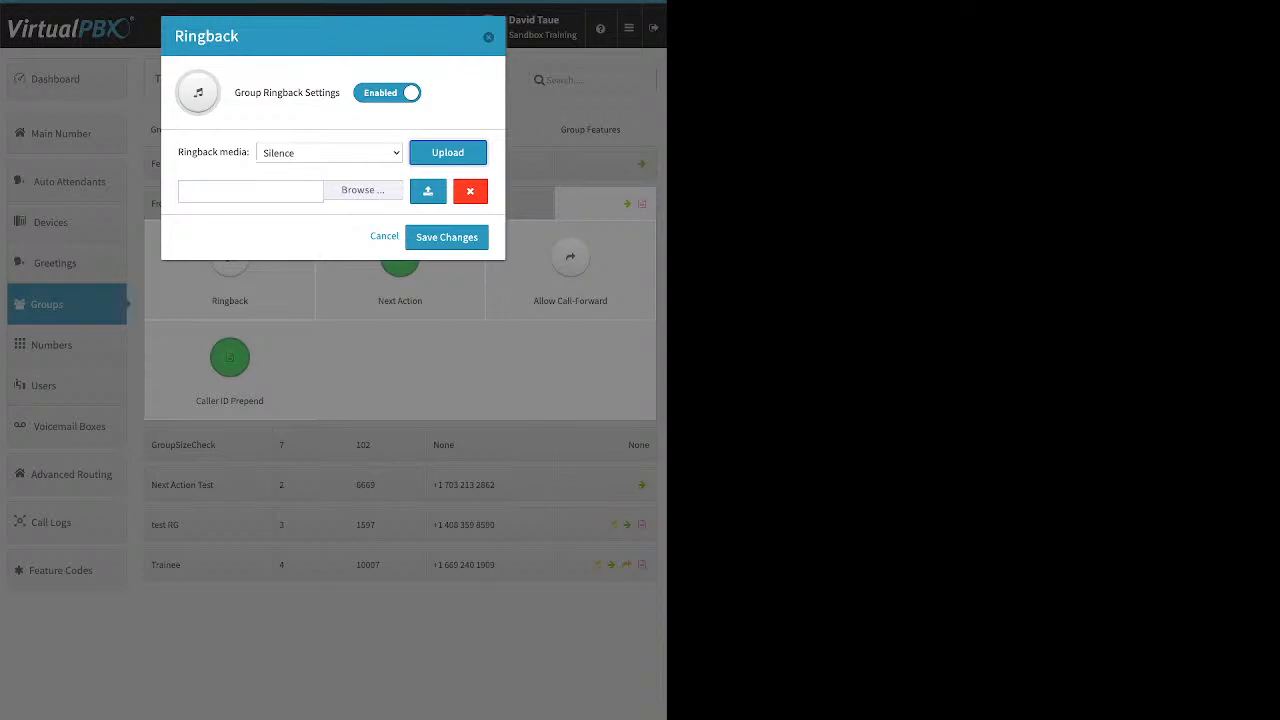
{"action": "left_click", "coordinate": [384, 236]}
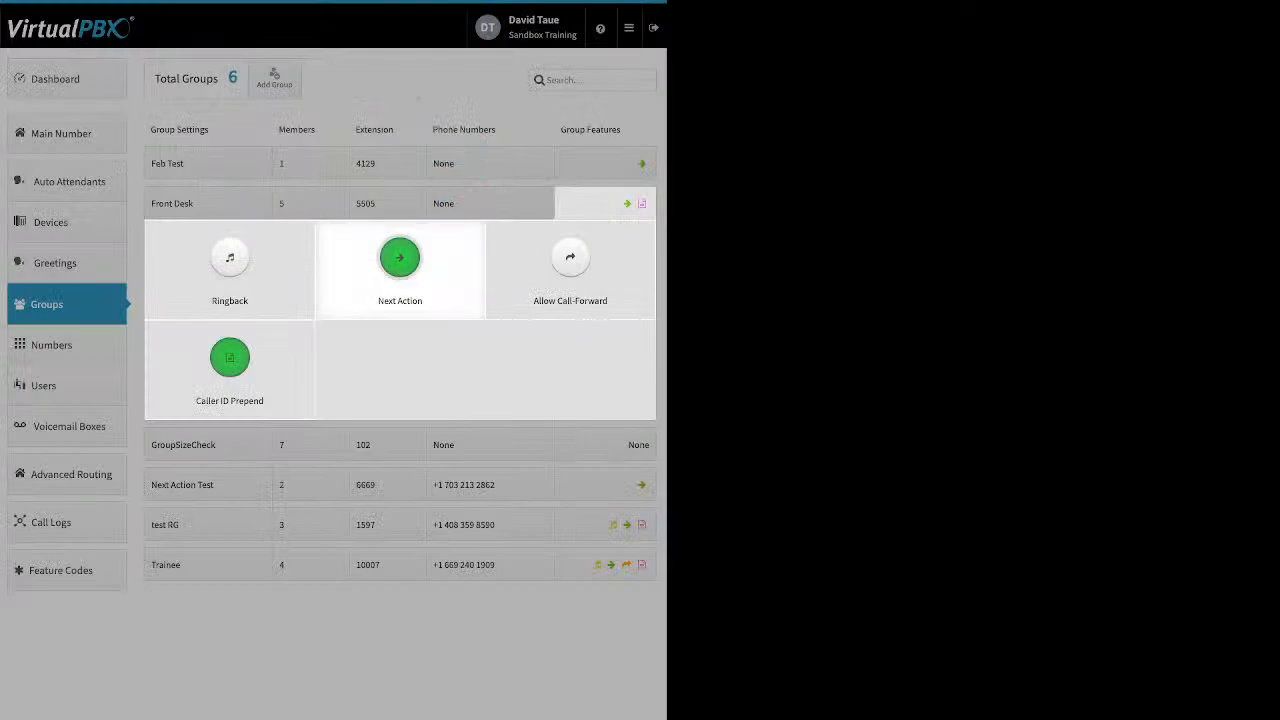
- Set the Front Desk group's Next Action to forward unanswered calls to FrontDesk VM and save
{"action": "left_click", "coordinate": [400, 260]}
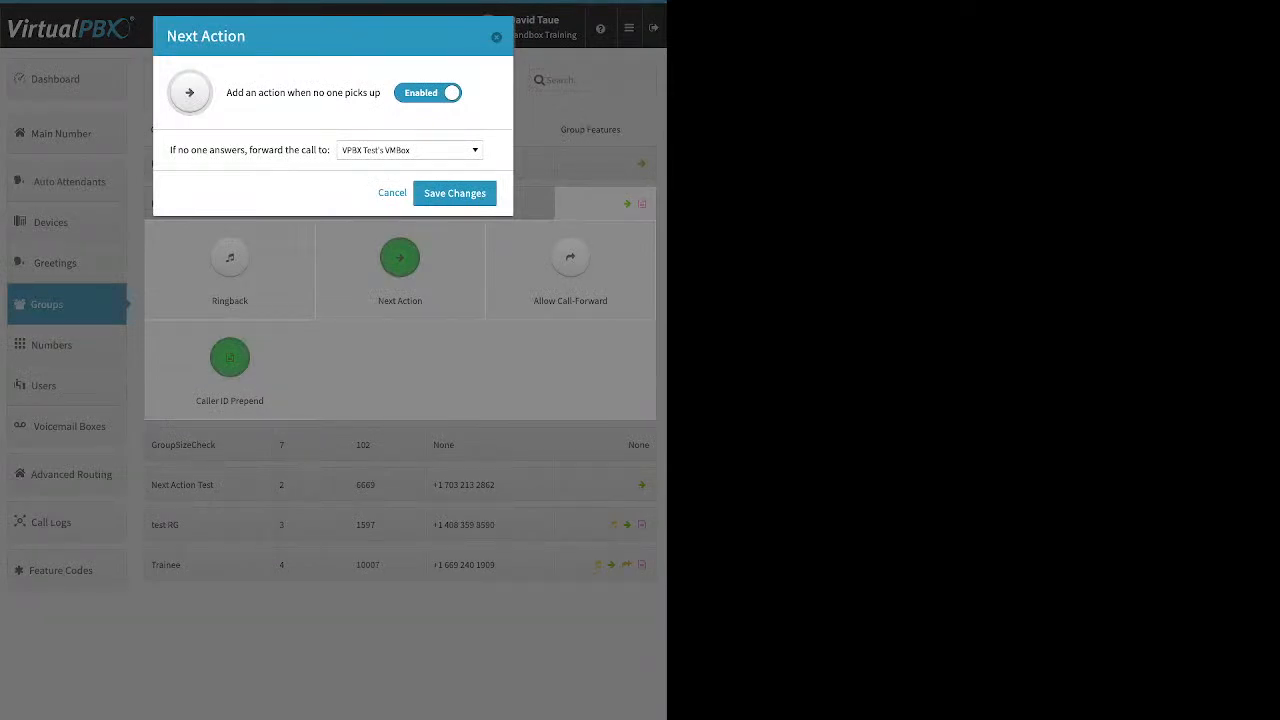
{"action": "left_click", "coordinate": [410, 150]}
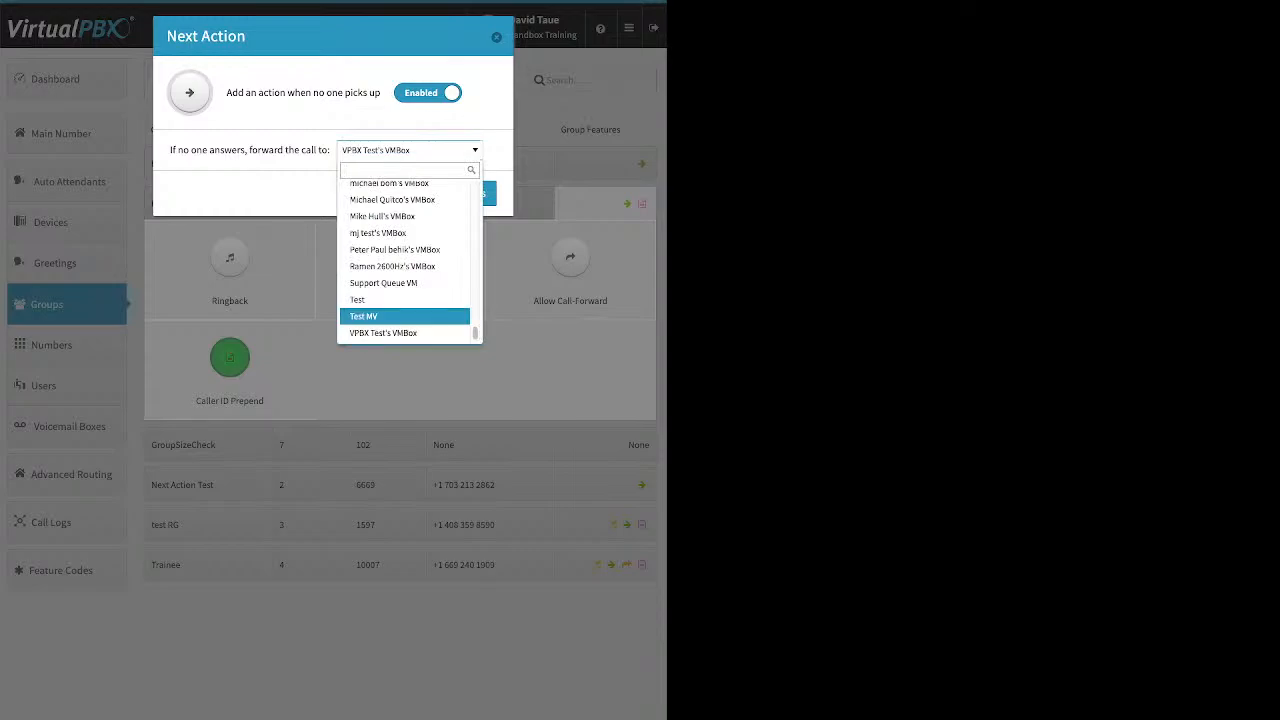
{"action": "scroll", "coordinate": [404, 322], "scroll_direction": "up", "scroll_amount": 10}
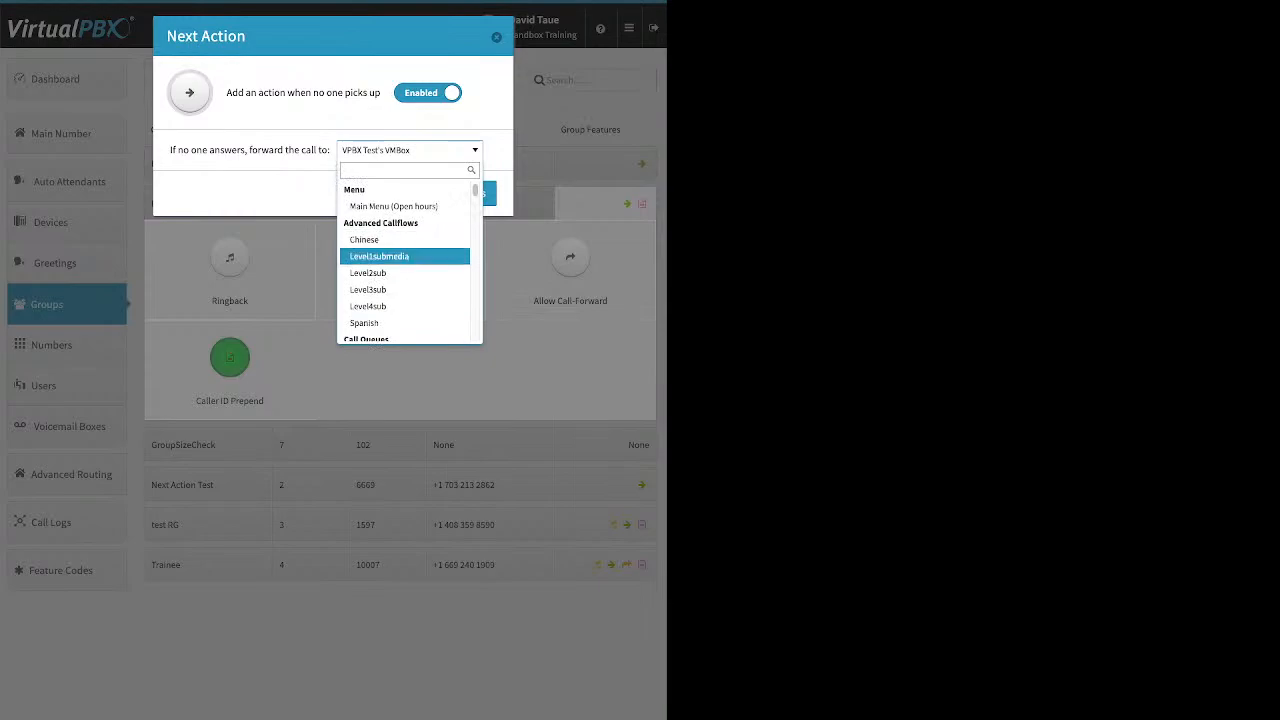
{"action": "scroll", "coordinate": [405, 260], "scroll_direction": "down", "scroll_amount": 3}
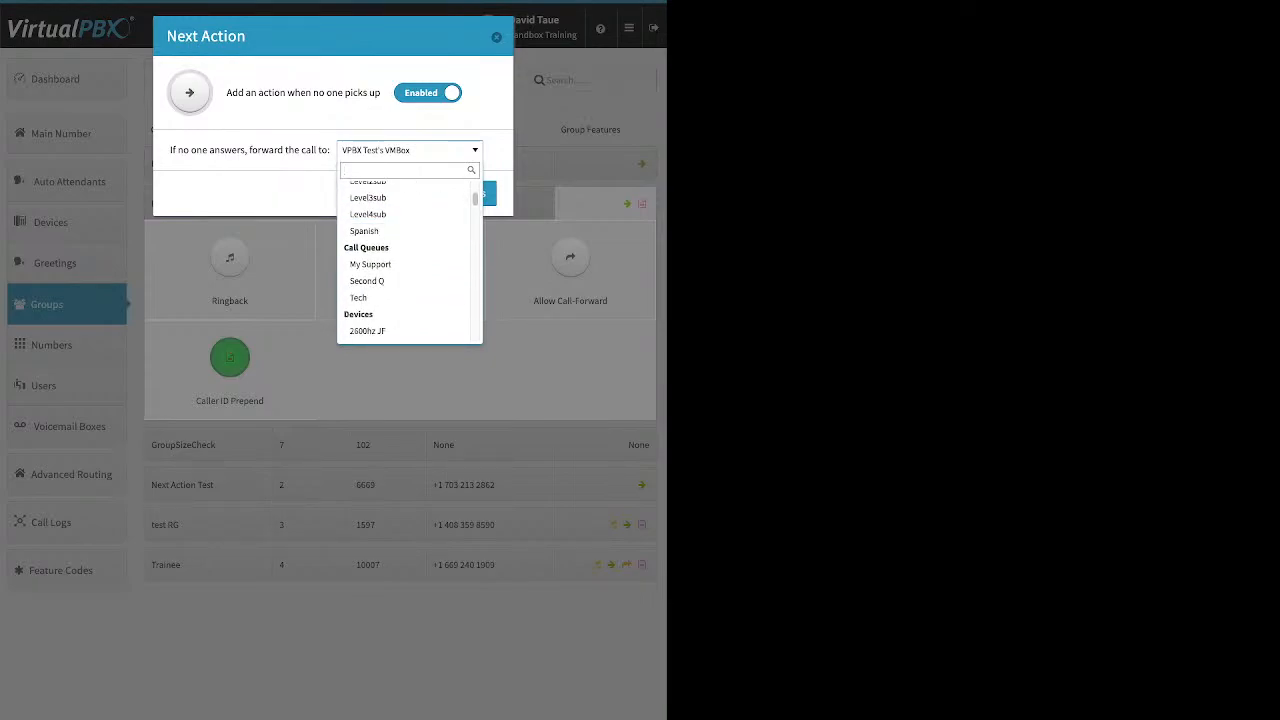
{"action": "scroll", "coordinate": [405, 260], "scroll_direction": "down", "scroll_amount": 1}
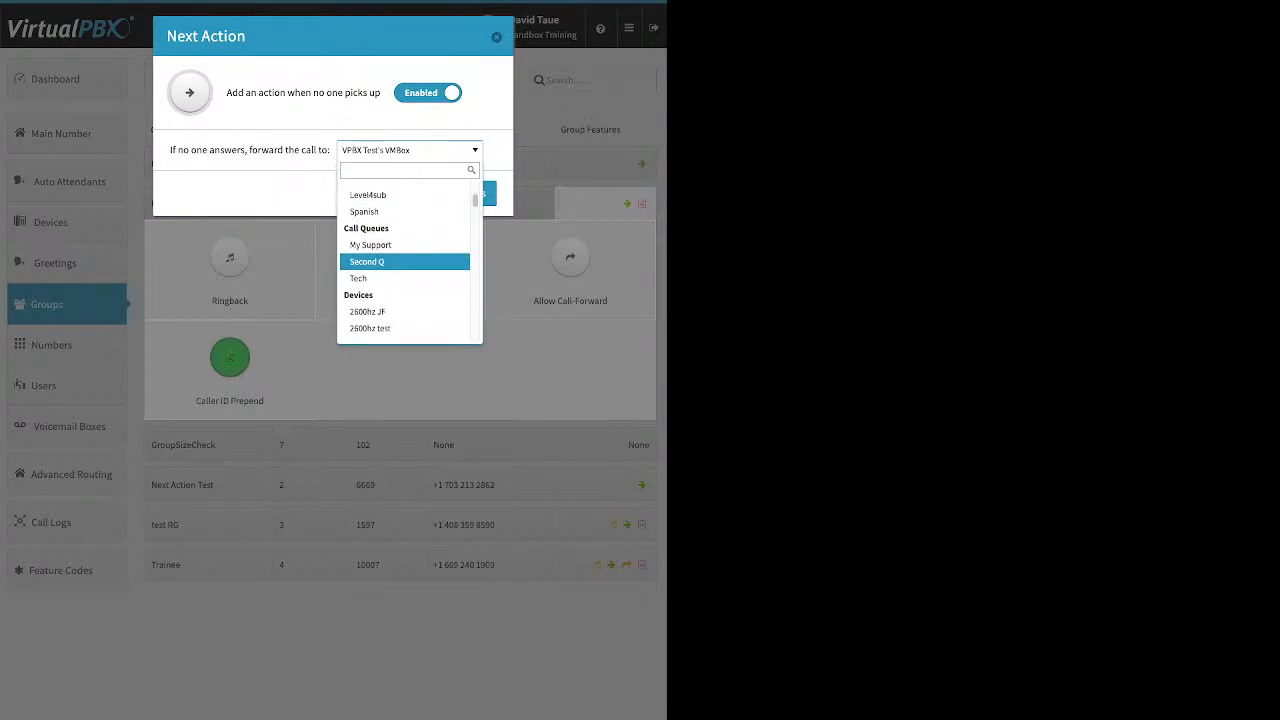
{"action": "scroll", "coordinate": [405, 261], "scroll_direction": "down", "scroll_amount": 15}
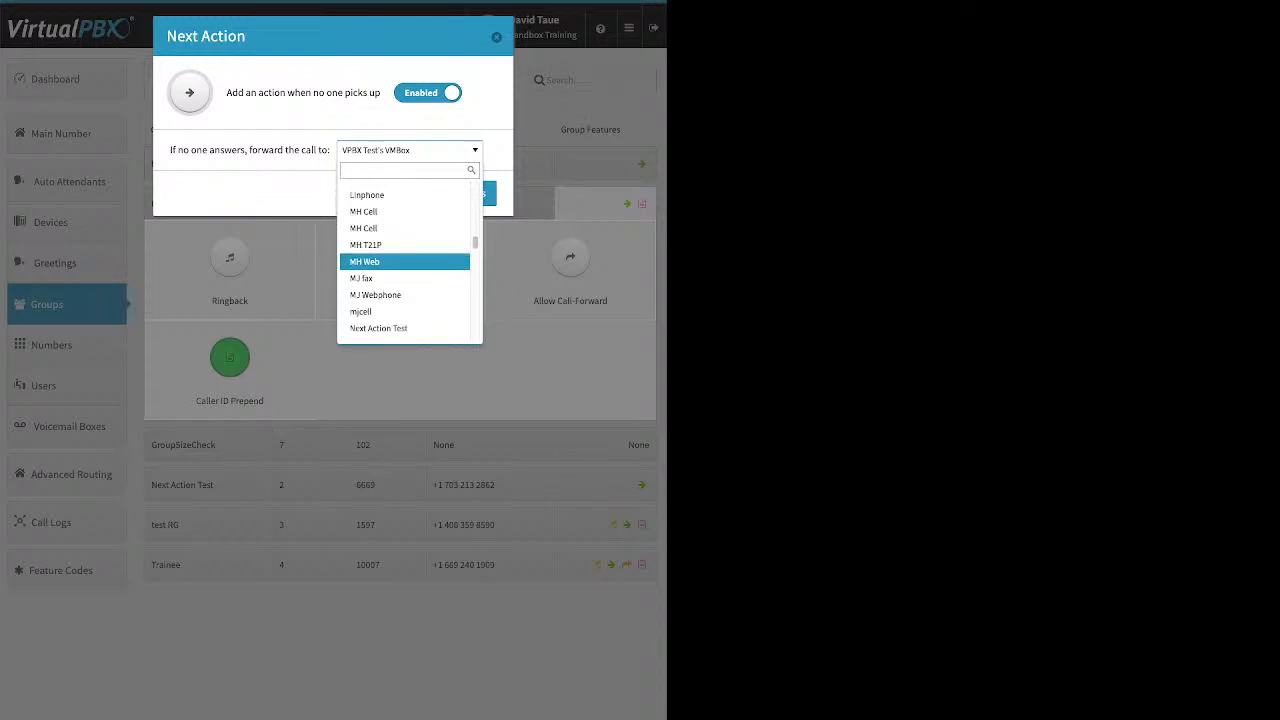
{"action": "scroll", "coordinate": [405, 265], "scroll_direction": "down", "scroll_amount": 10}
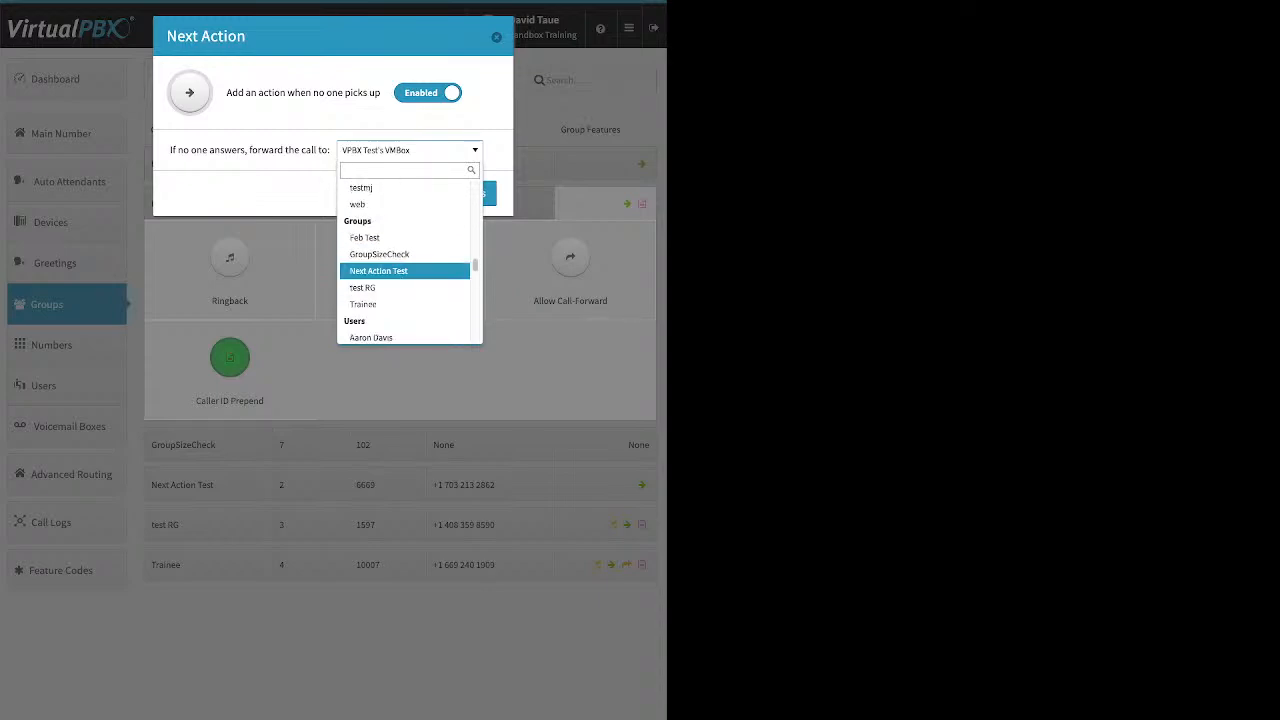
{"action": "scroll", "coordinate": [405, 268], "scroll_direction": "down", "scroll_amount": 12}
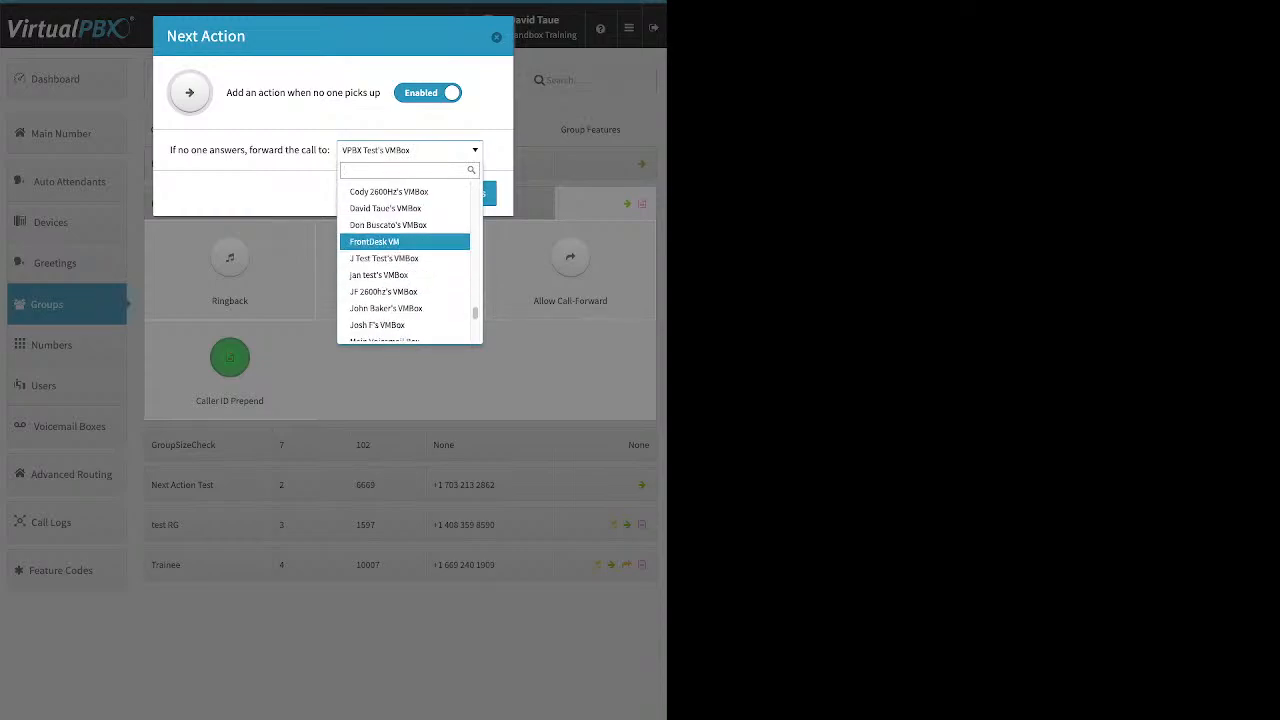
{"action": "left_click", "coordinate": [375, 242]}
{"action": "left_click", "coordinate": [454, 193]}
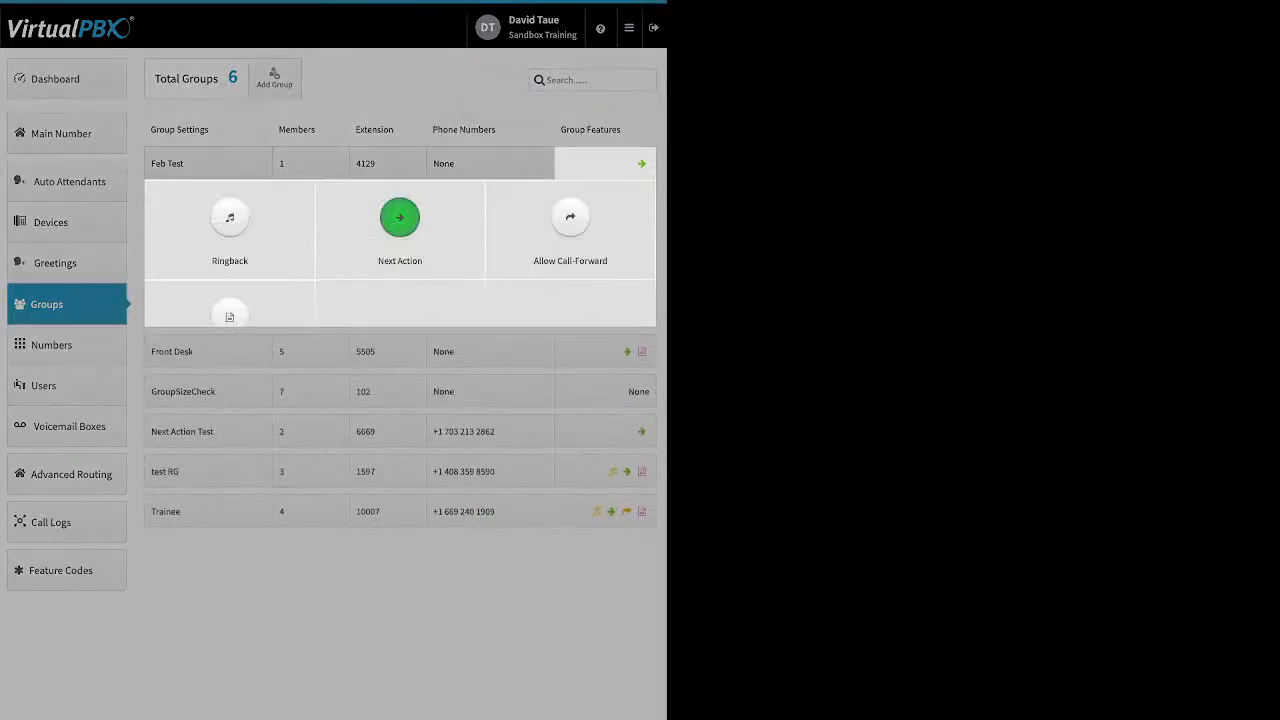
- Try enabling Allow Call-Forward for the Feb Test group, and cancel the change
{"action": "left_click", "coordinate": [570, 228]}
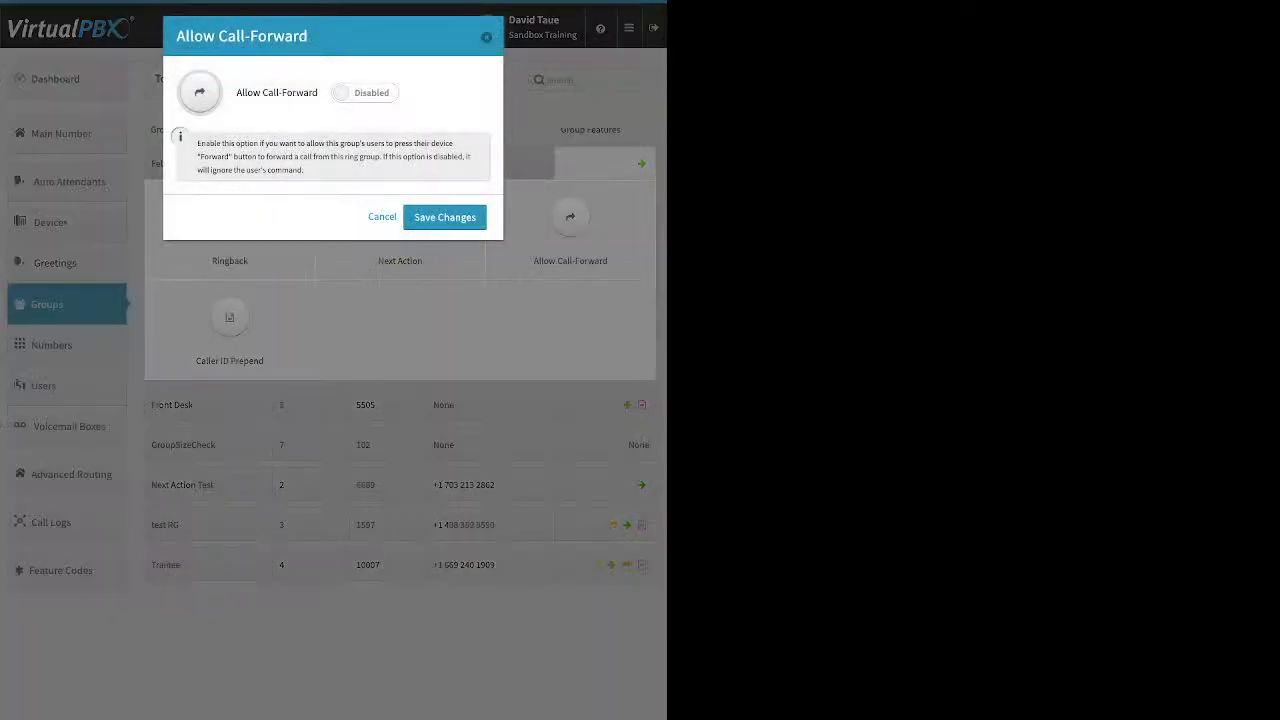
{"action": "left_click", "coordinate": [365, 93]}
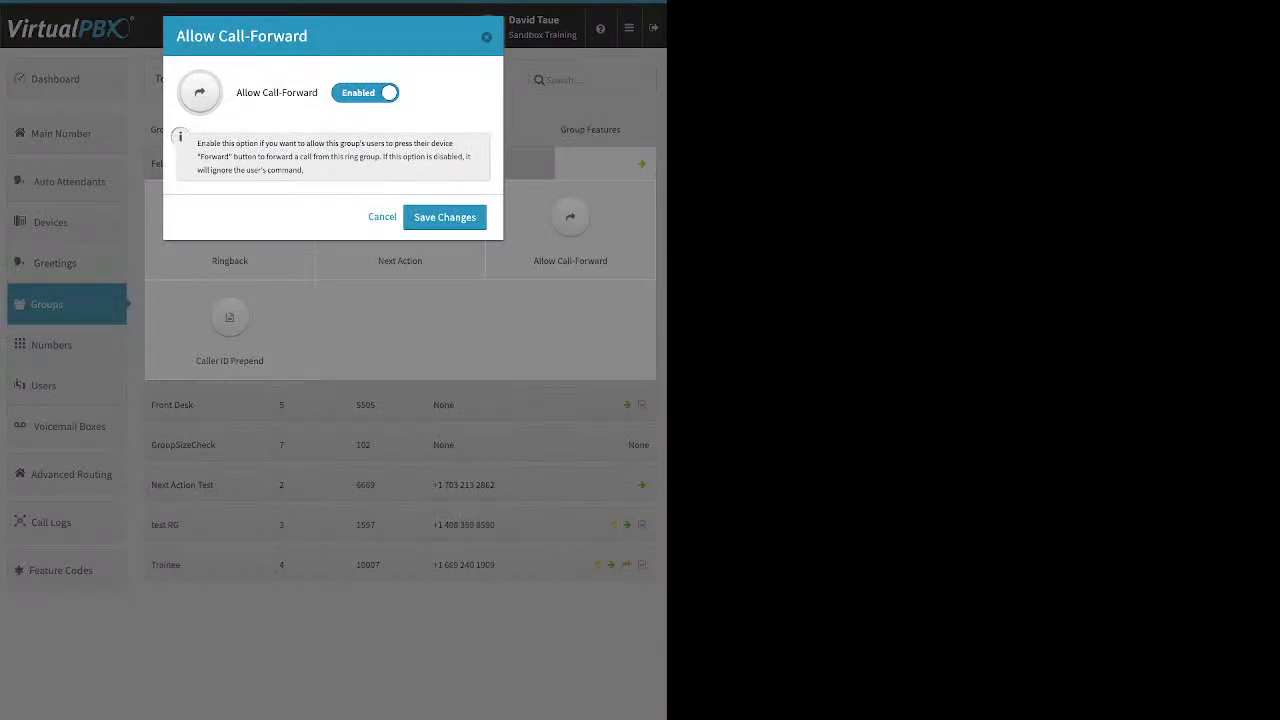
{"action": "left_click", "coordinate": [382, 217]}
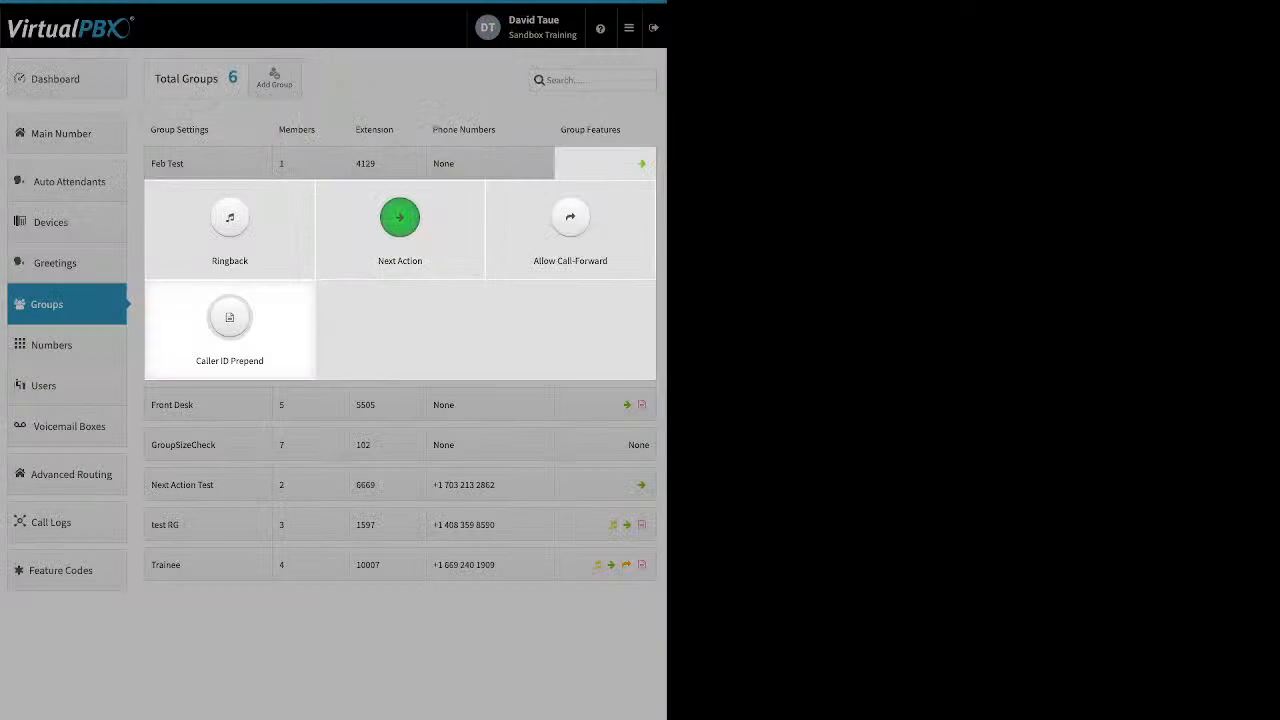
- Enable Caller ID Prepend for the Feb Test group with the Caller ID Name prefix "Test" and save
{"action": "left_click", "coordinate": [229, 318]}
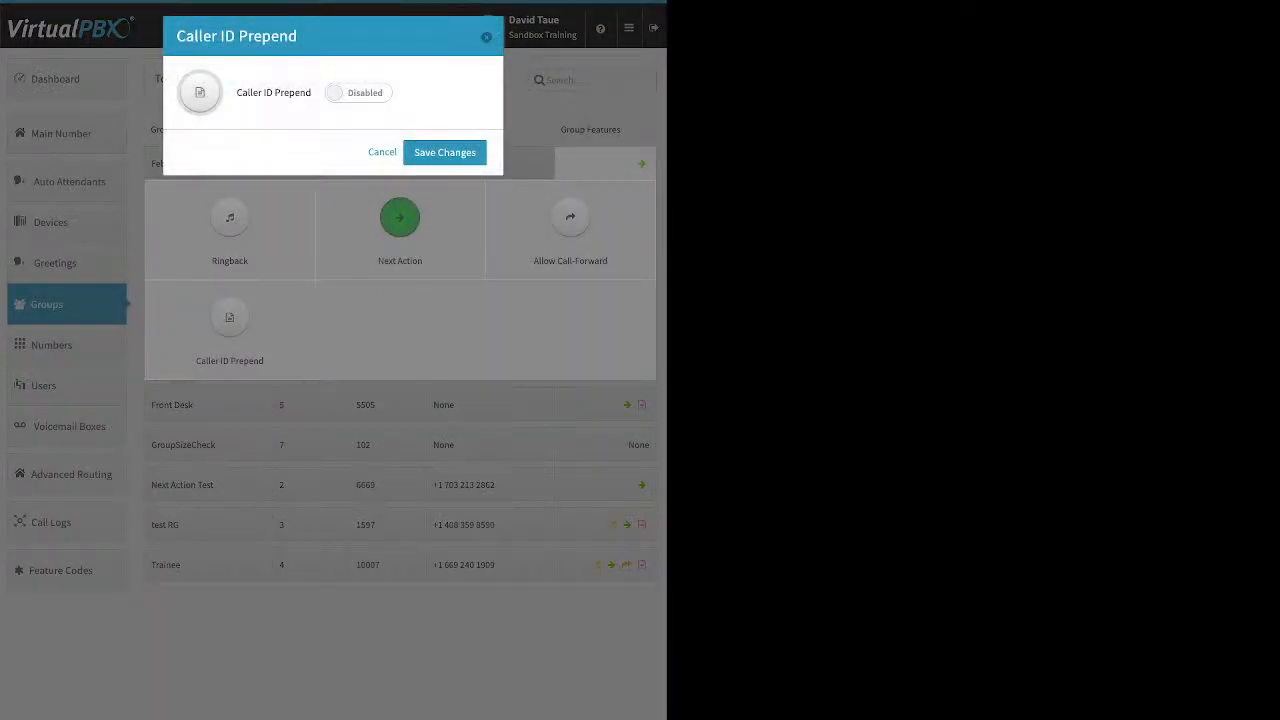
{"action": "left_click", "coordinate": [358, 93]}
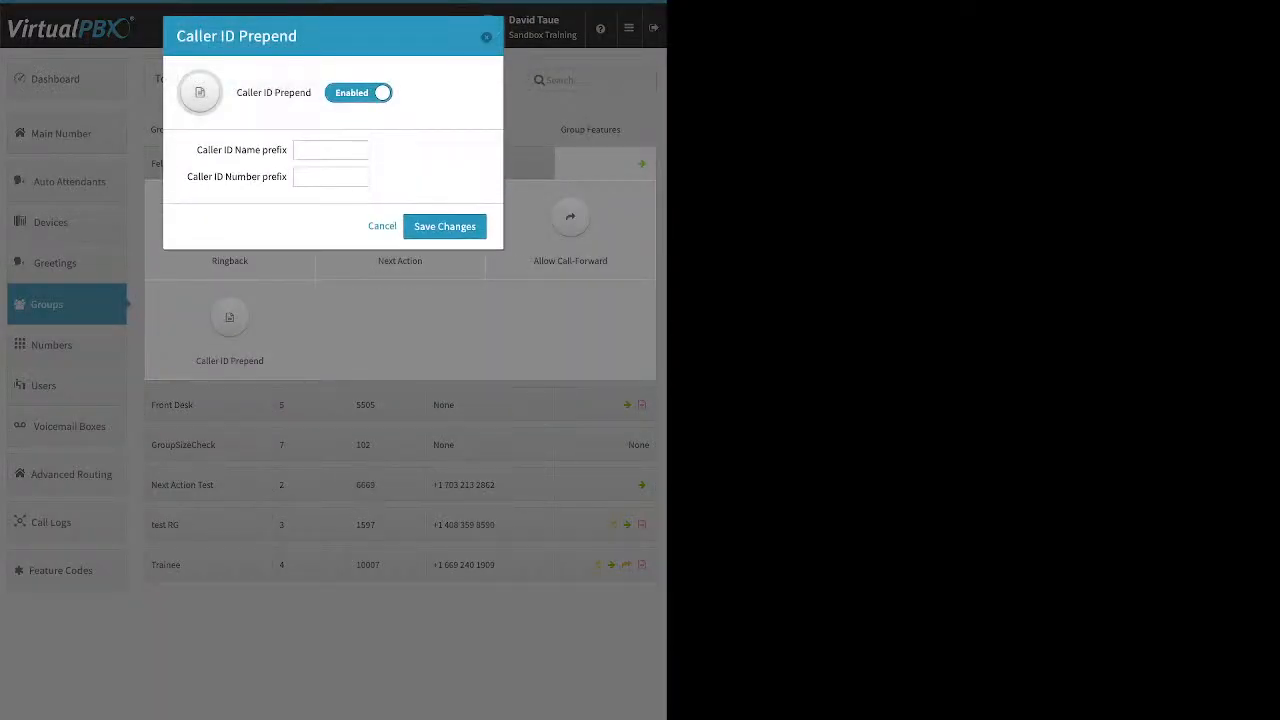
{"action": "left_click", "coordinate": [331, 150]}
{"action": "type", "text": "Test"}
{"action": "left_click", "coordinate": [331, 177]}
{"action": "left_click", "coordinate": [445, 227]}
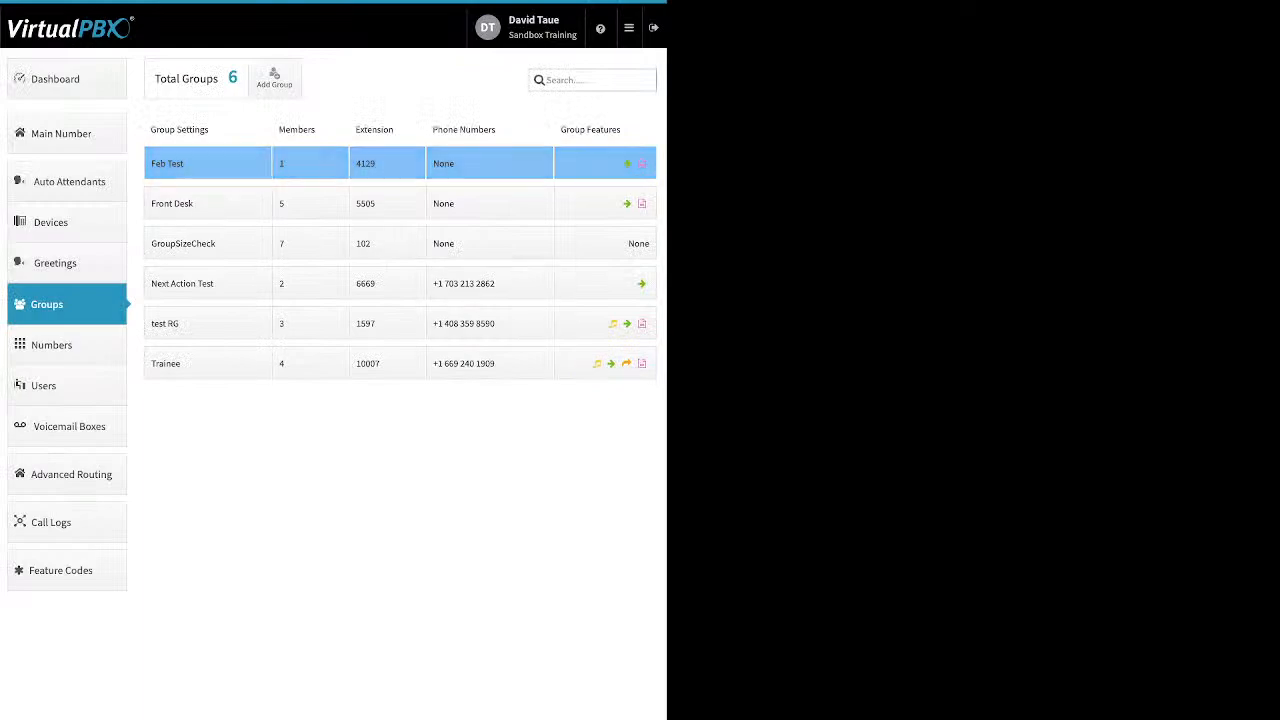
- Examine the Feb Test group's member ring timeline and close it without changes
{"action": "left_click", "coordinate": [310, 163]}
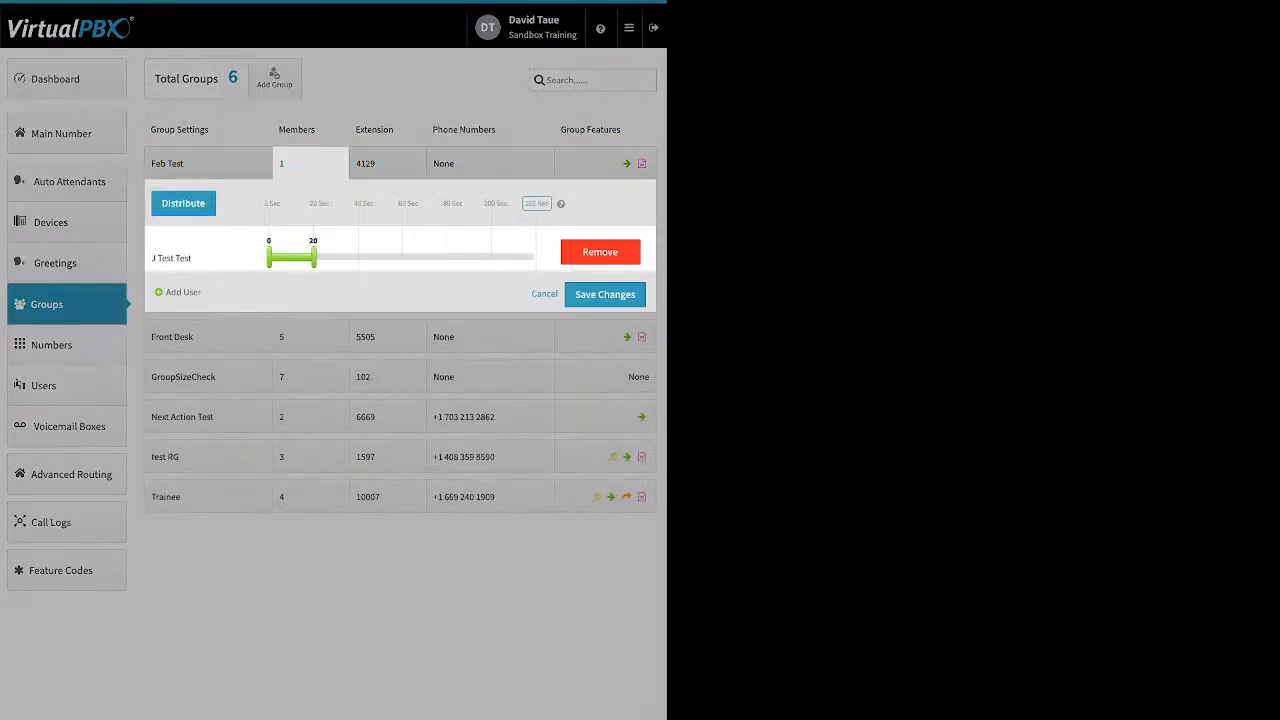
{"action": "left_click", "coordinate": [544, 294]}
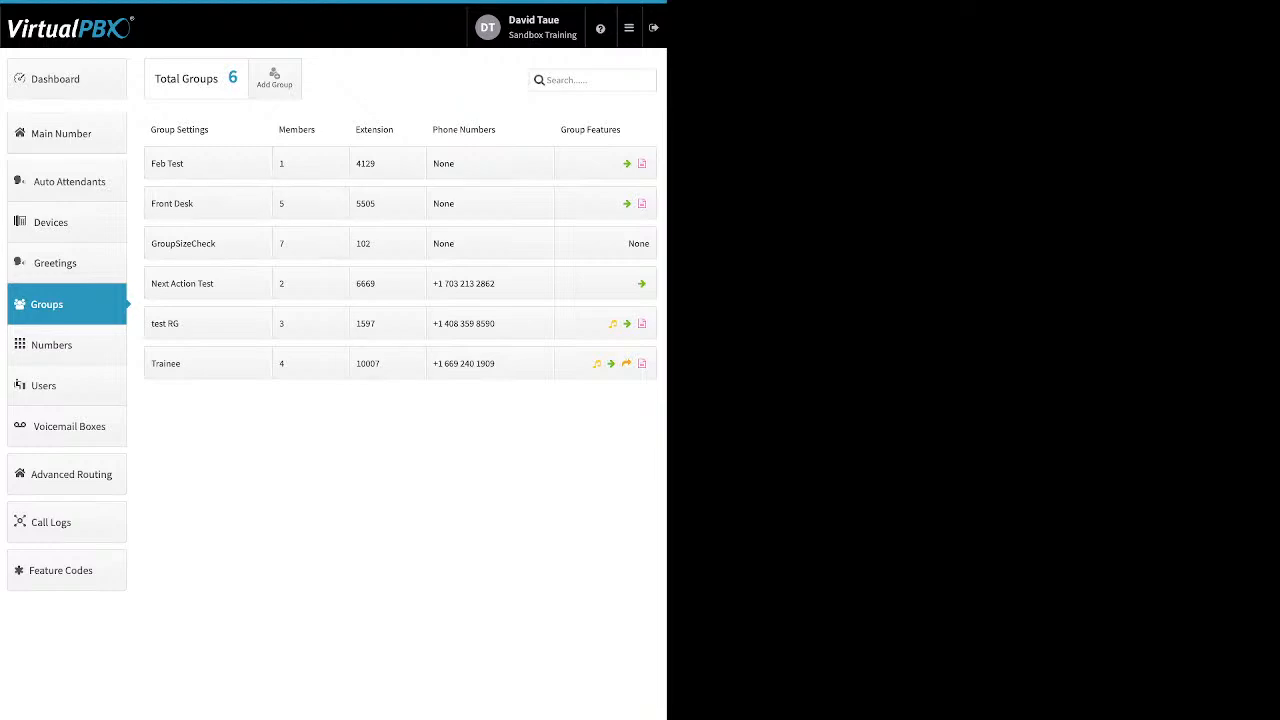
- Examine the options for the Next Action Test group's number in use, and select the third number among the spare numbers
{"action": "left_click", "coordinate": [51, 345]}
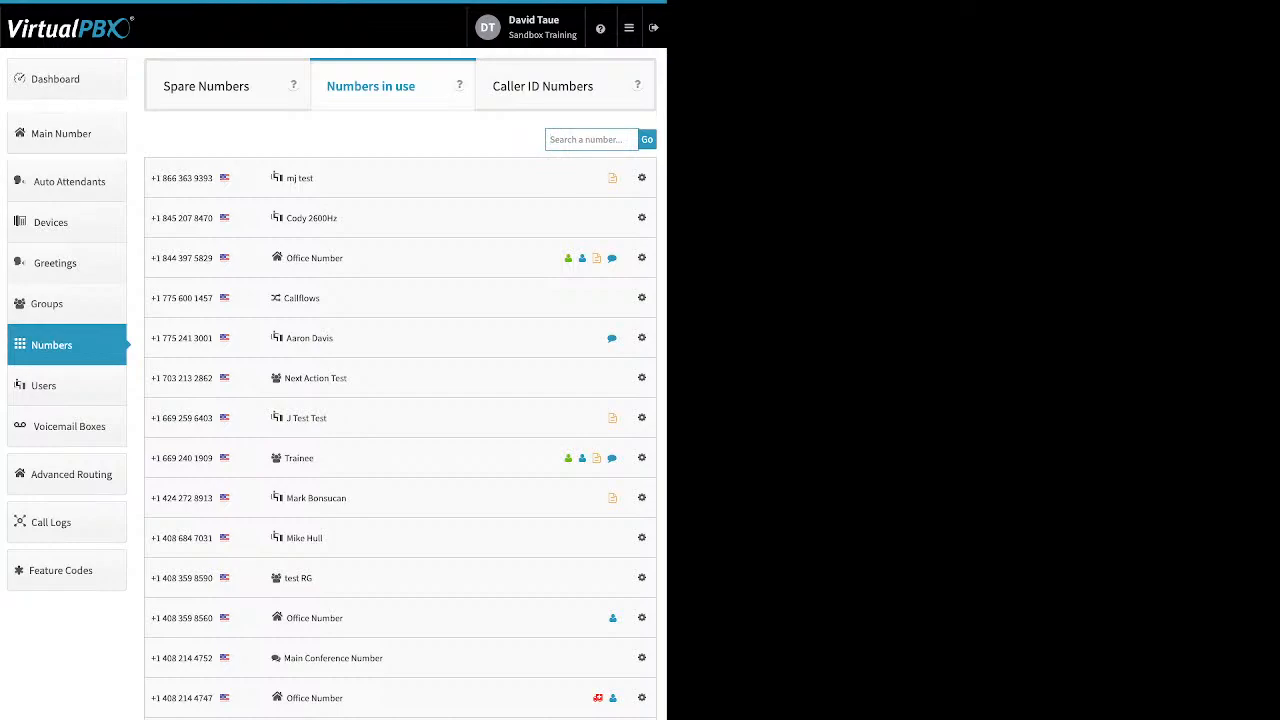
{"action": "left_click", "coordinate": [641, 377]}
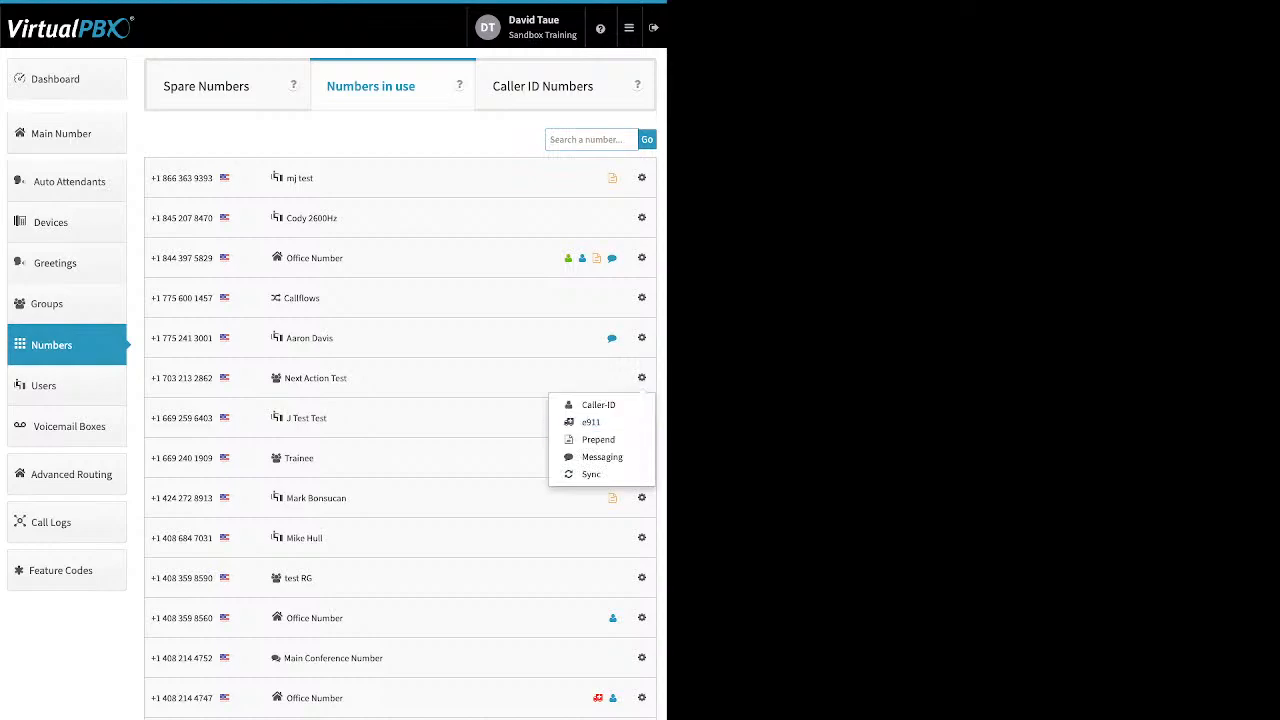
{"action": "left_click", "coordinate": [206, 86]}
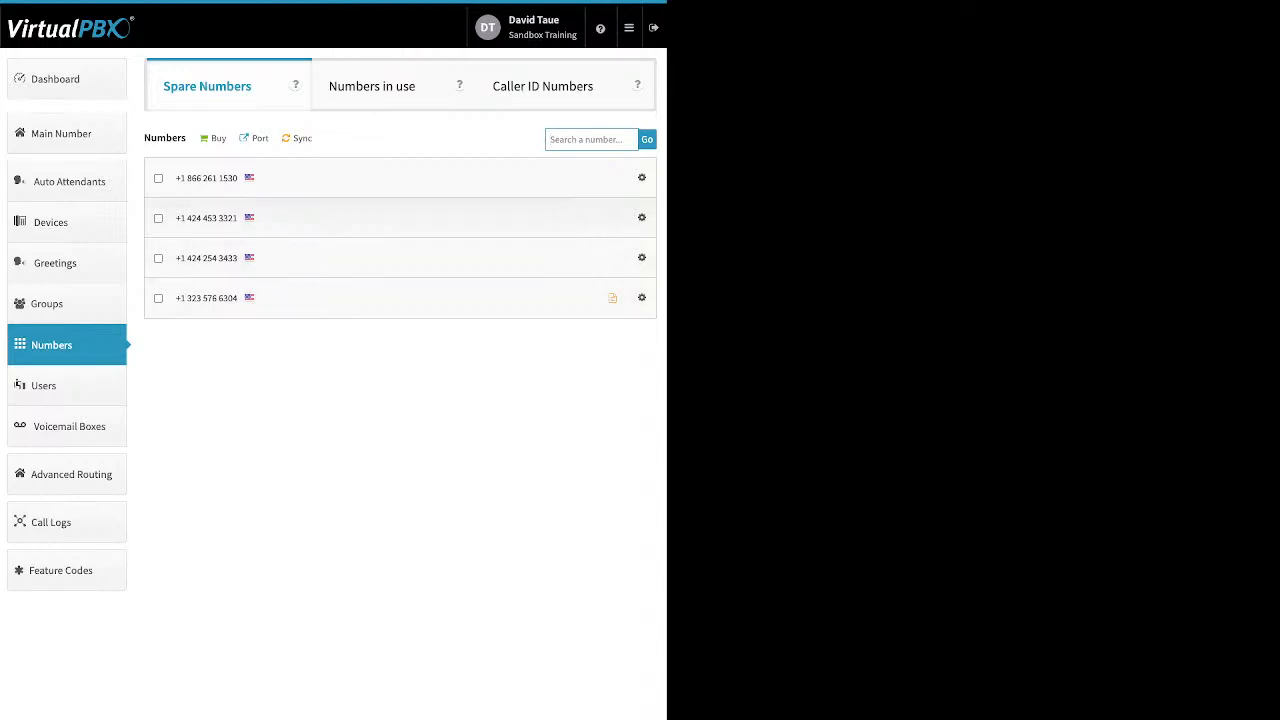
{"action": "left_click", "coordinate": [158, 258]}
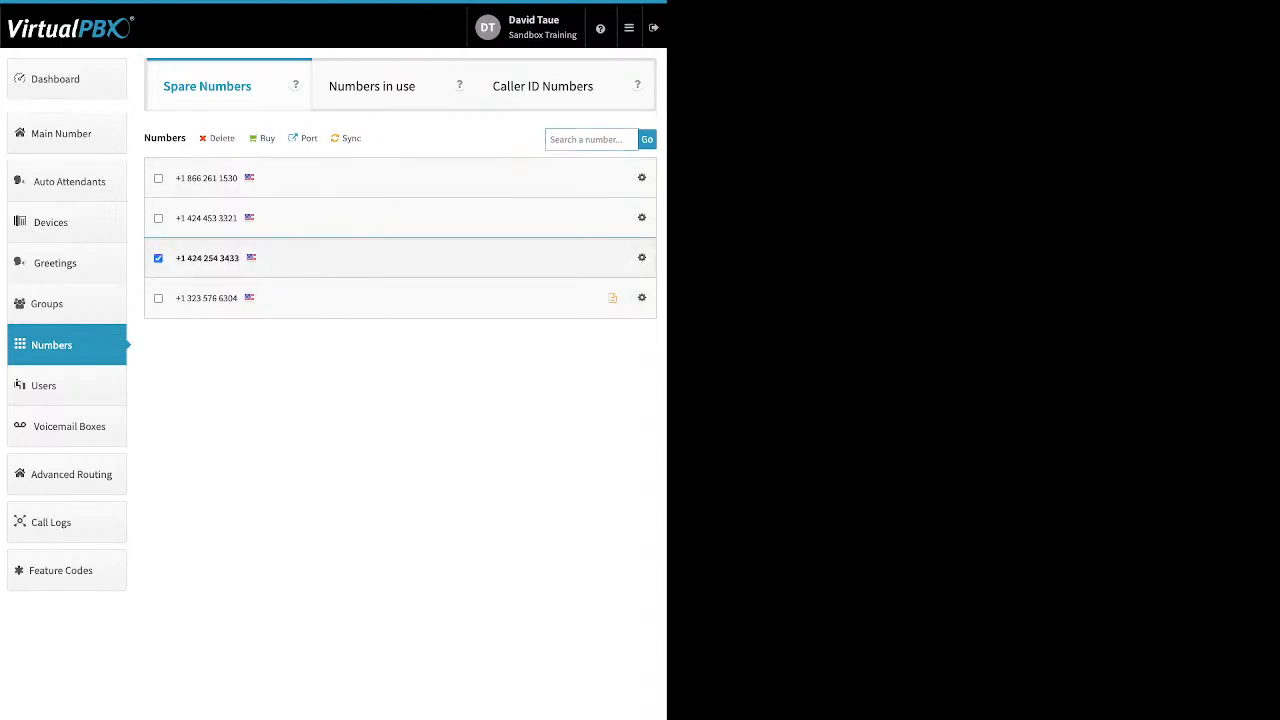
- Add the first spare number to the selection, delete both selected spare numbers, and return to the Numbers inventory
{"action": "left_click", "coordinate": [158, 178]}
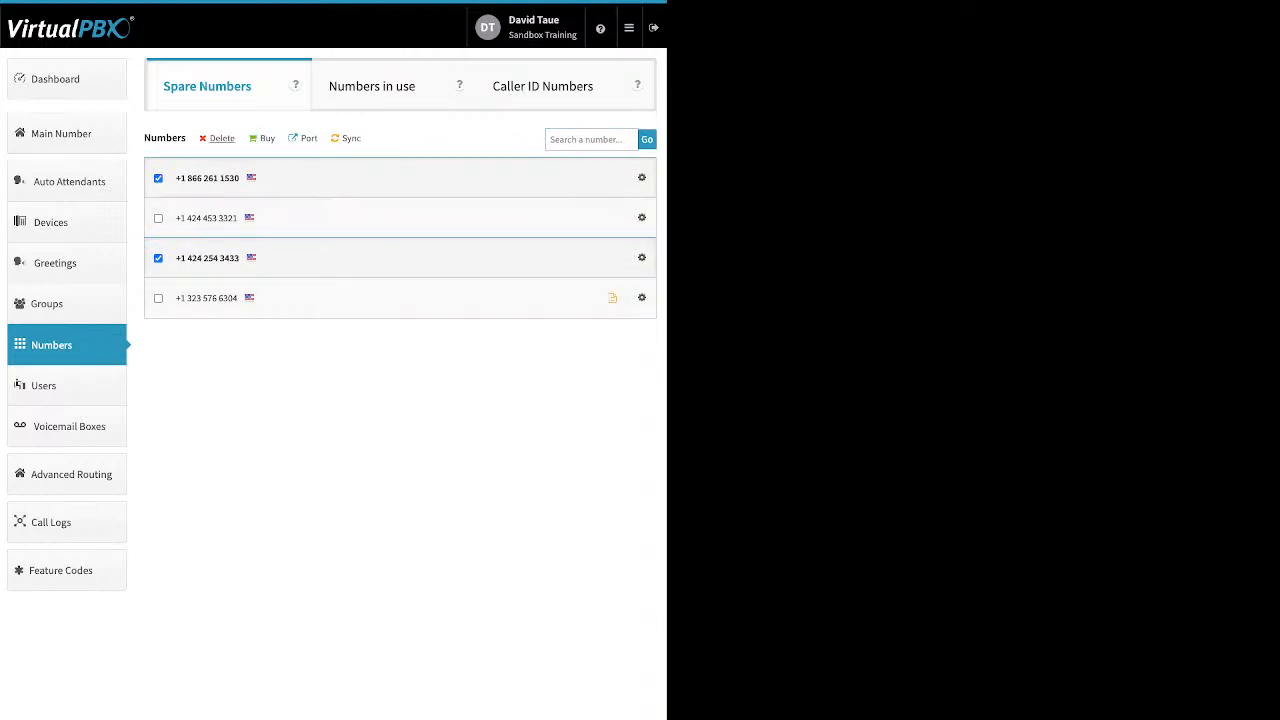
{"action": "left_click", "coordinate": [221, 138]}
{"action": "left_click", "coordinate": [454, 236]}
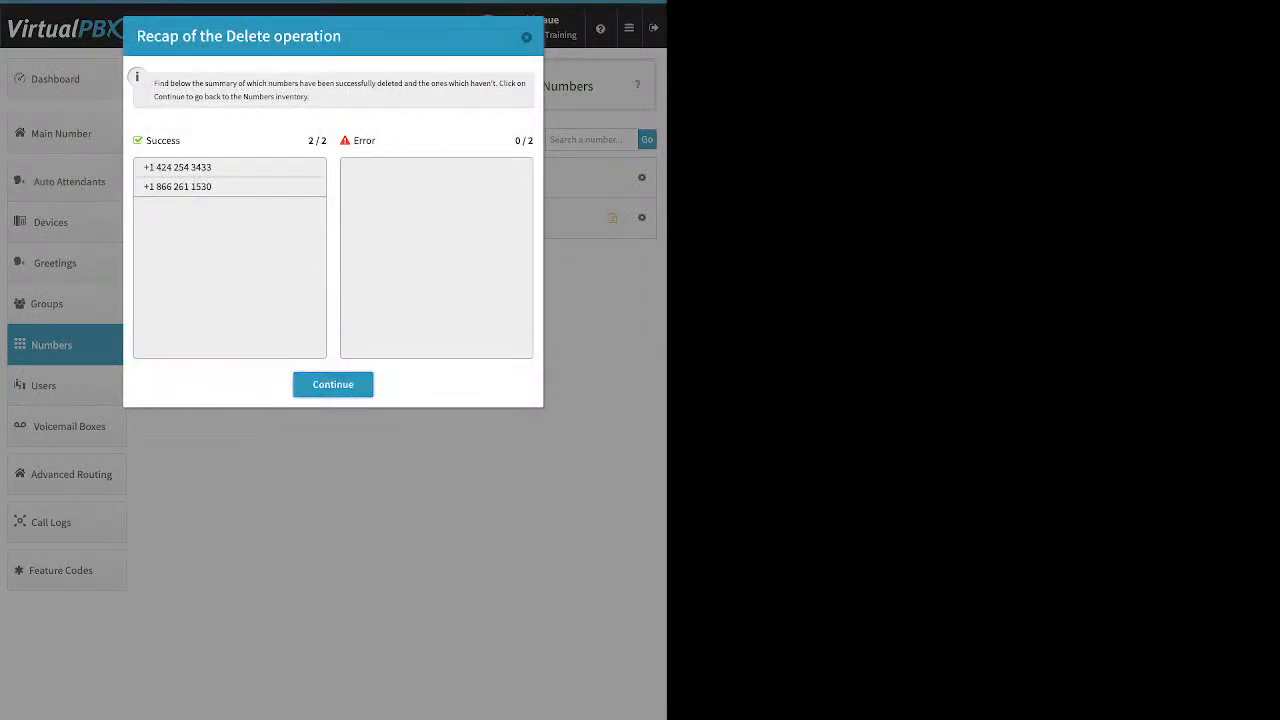
{"action": "left_click", "coordinate": [333, 385]}
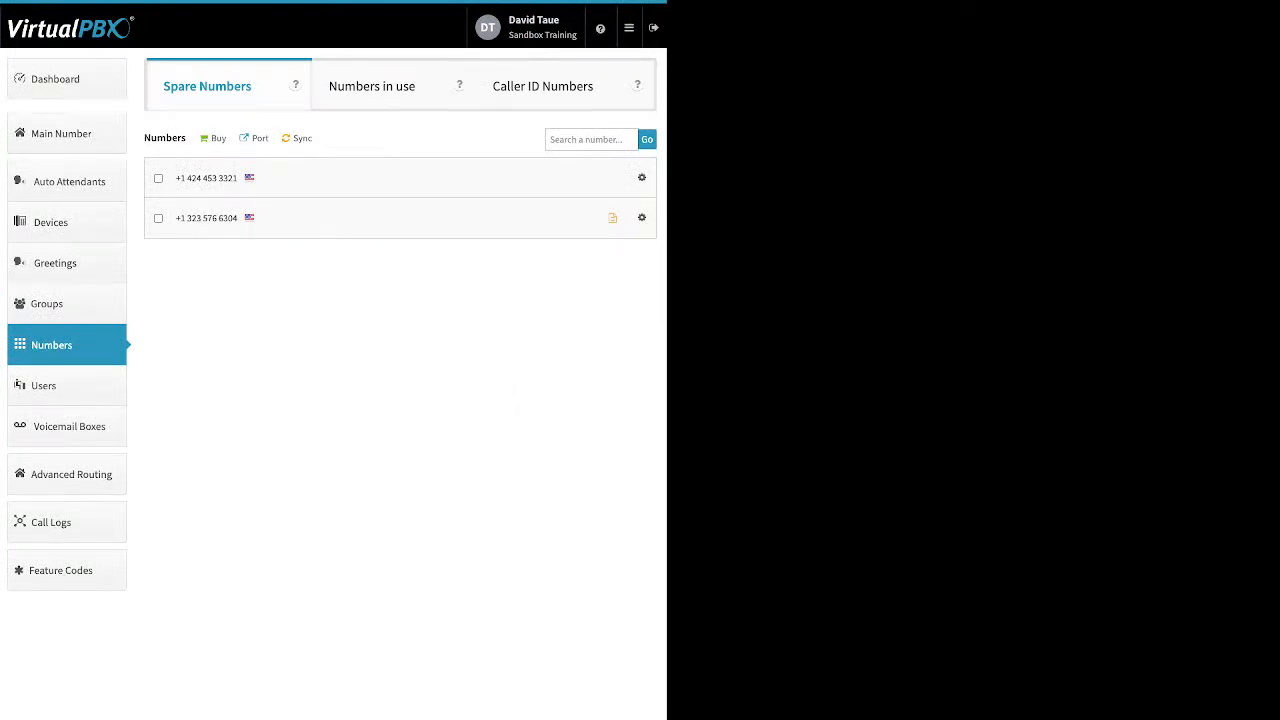
- Examine the search options for buying local numbers and close them without purchasing anything
{"action": "left_click", "coordinate": [214, 138]}
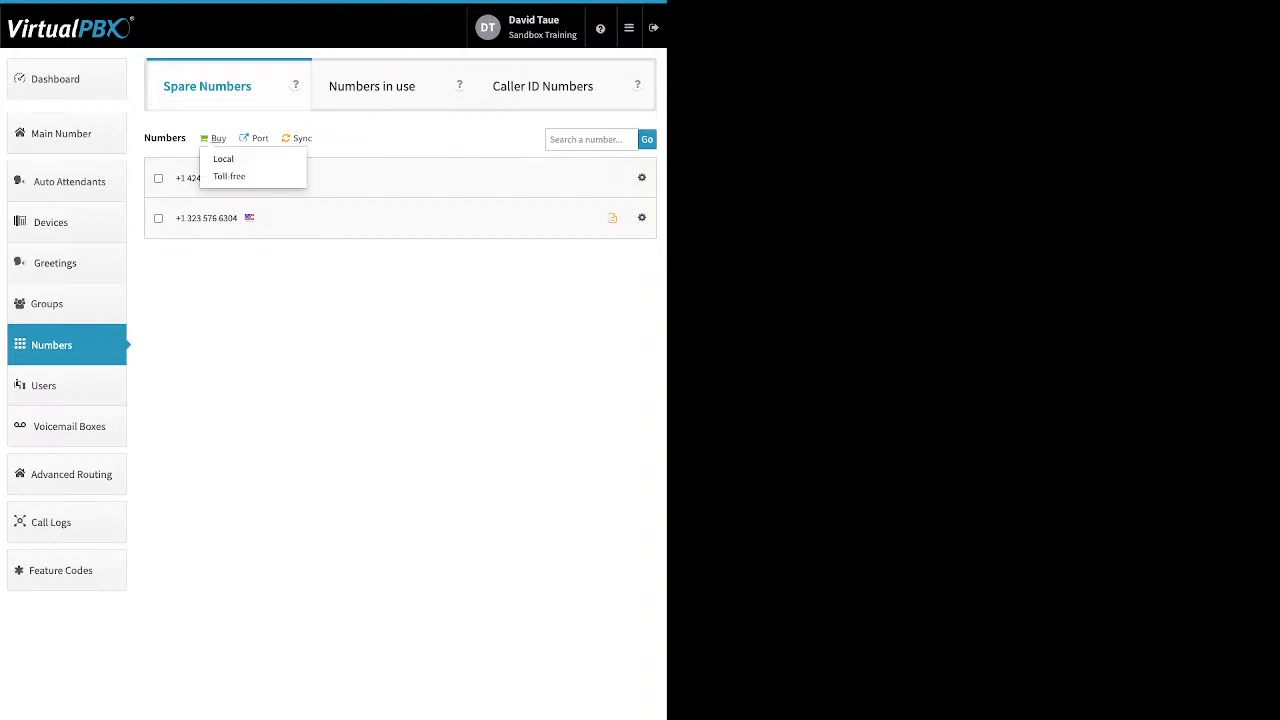
{"action": "left_click", "coordinate": [223, 159]}
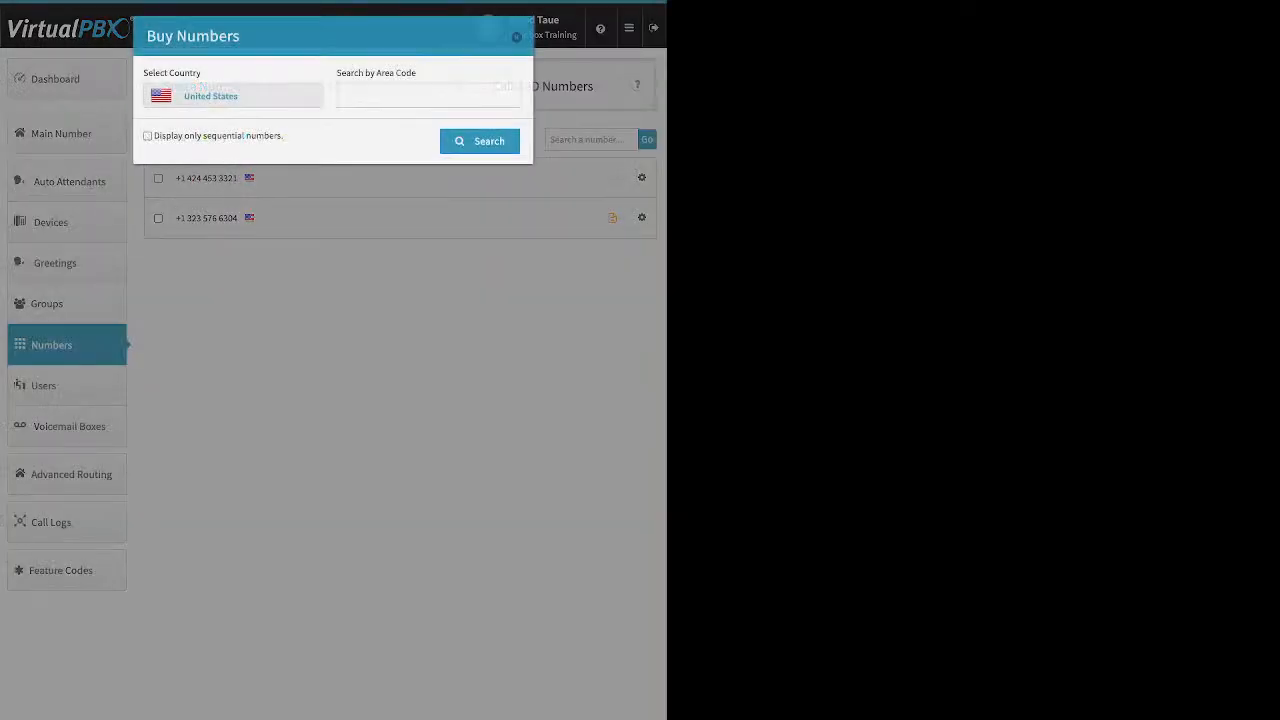
{"action": "left_click", "coordinate": [516, 37]}
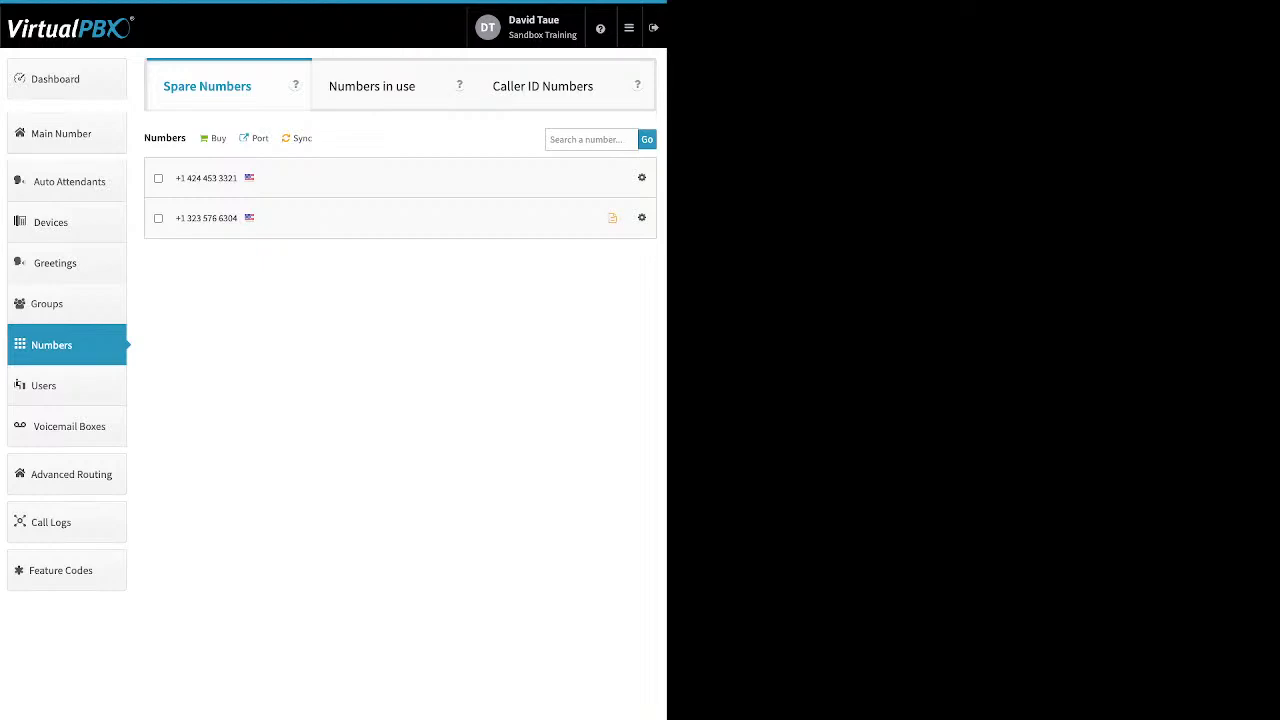
- Start a new port request named "test" for U.S. Local Numbers
{"action": "left_click", "coordinate": [259, 138]}
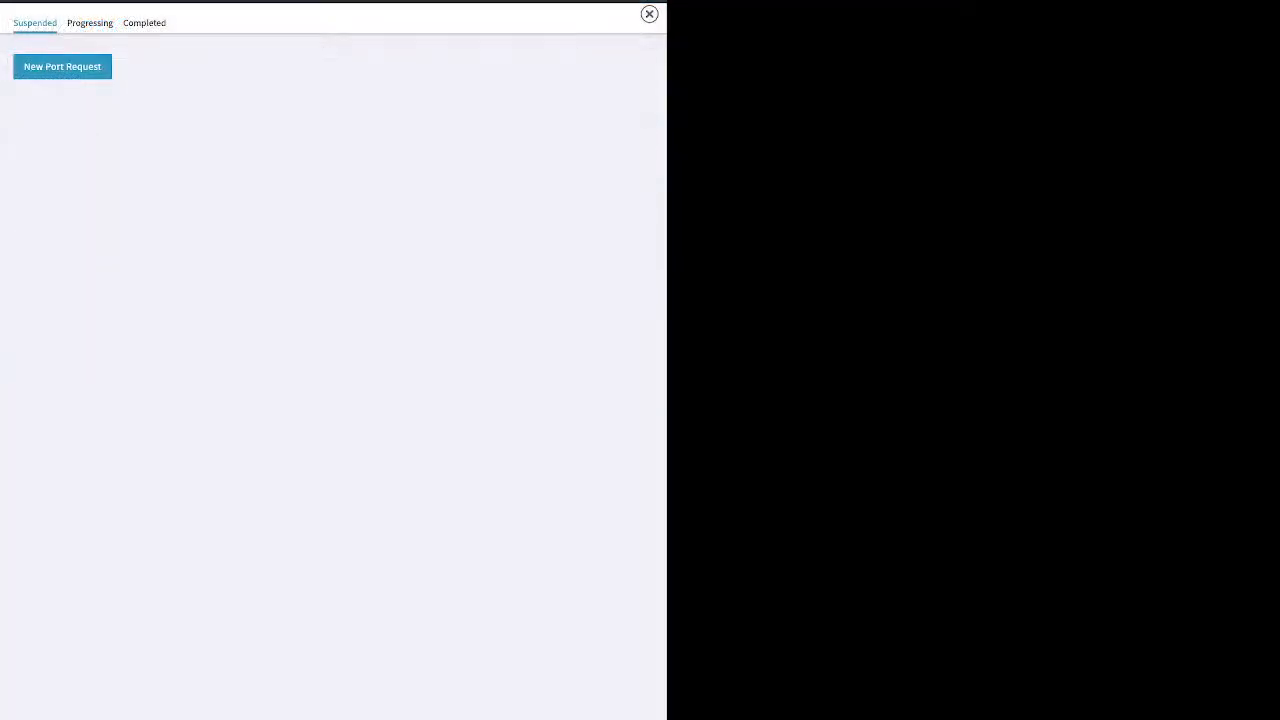
{"action": "left_click", "coordinate": [333, 257]}
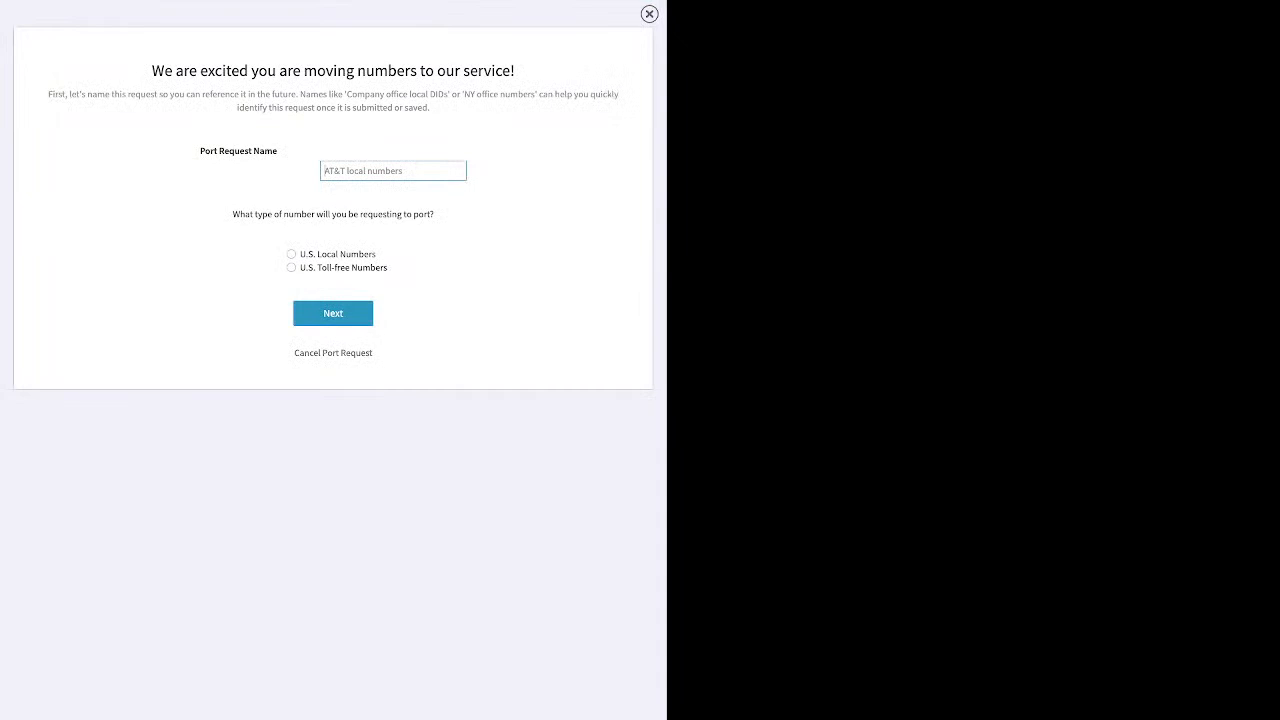
{"action": "type", "text": "test"}
{"action": "left_click", "coordinate": [291, 254]}
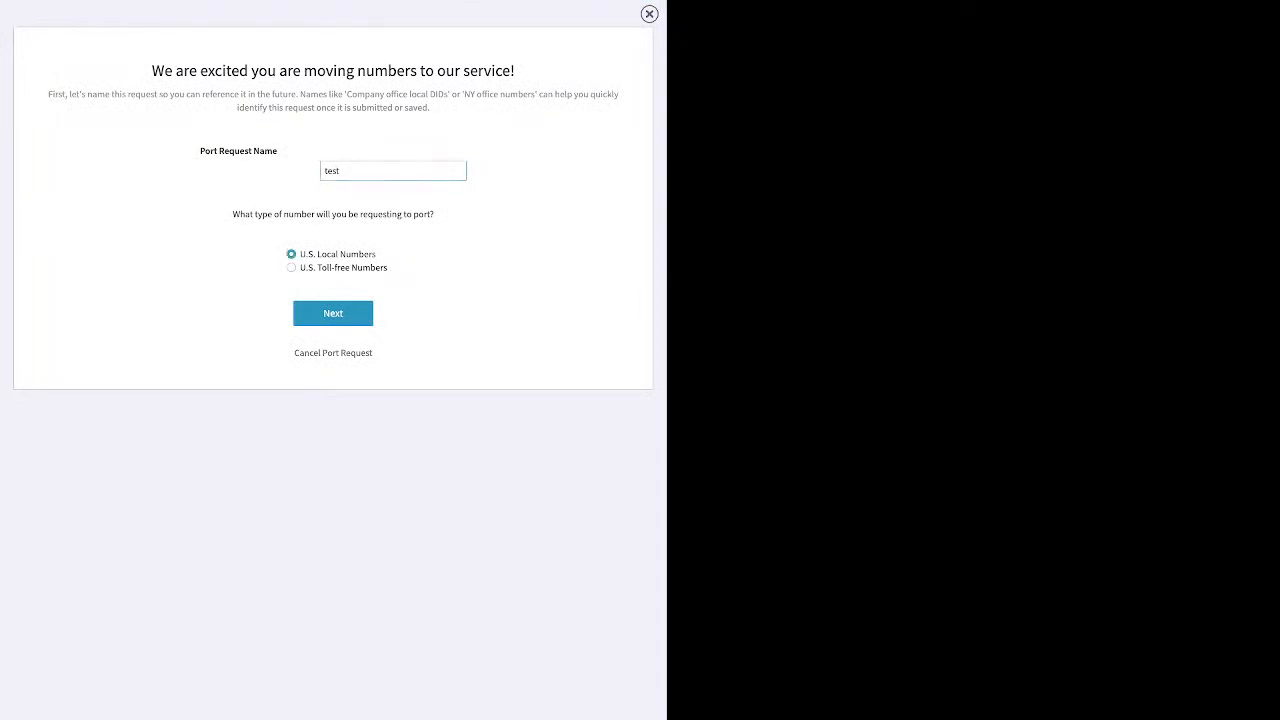
- Continue the U.S. local number port request named test to the bill verification stage, and cancel the request
{"action": "left_click", "coordinate": [333, 313]}
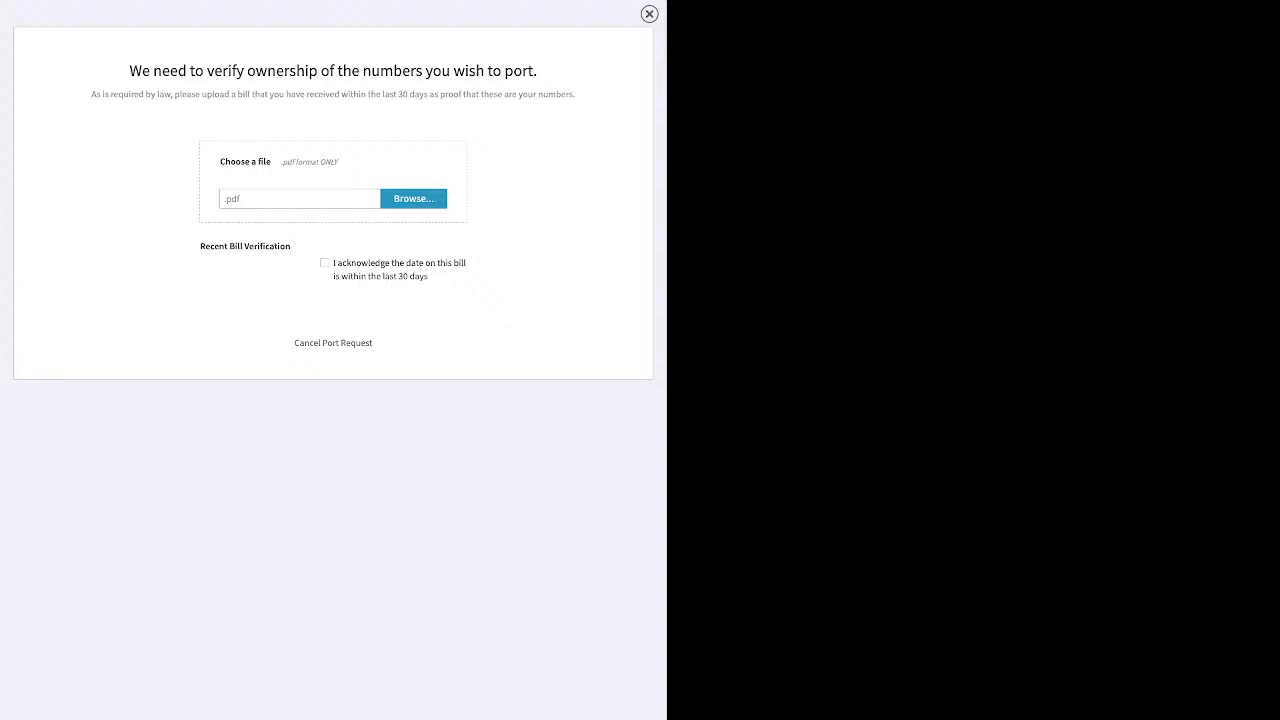
{"action": "left_click", "coordinate": [333, 343]}
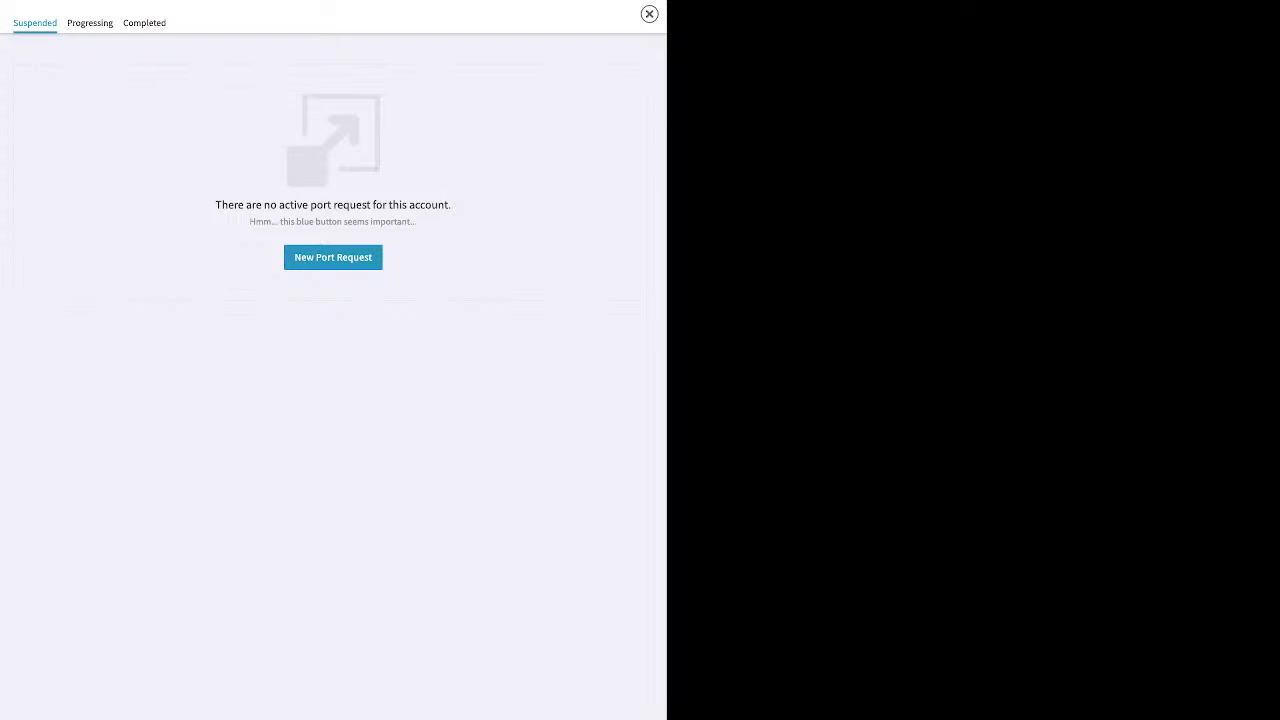
{"action": "key", "text": "Escape"}
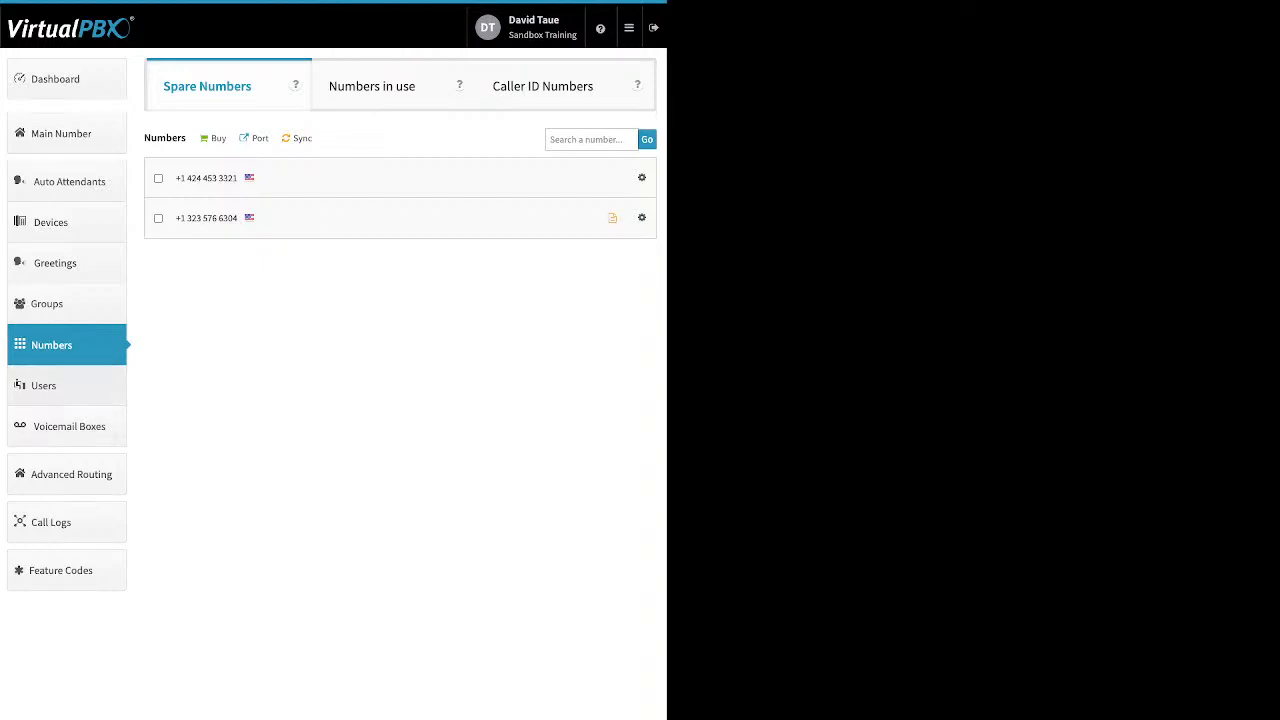
- Start adding a new user from the Users section and set the main extension number to 8729
{"action": "left_click", "coordinate": [43, 385]}
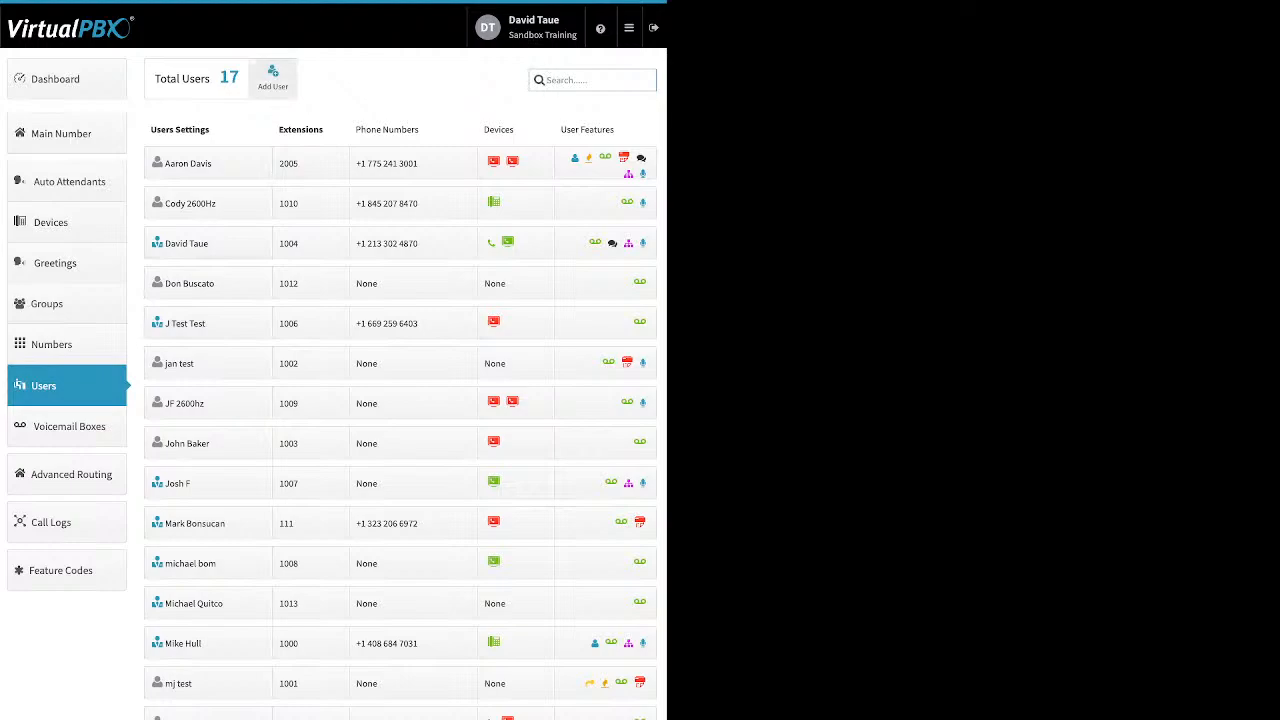
{"action": "left_click", "coordinate": [272, 76]}
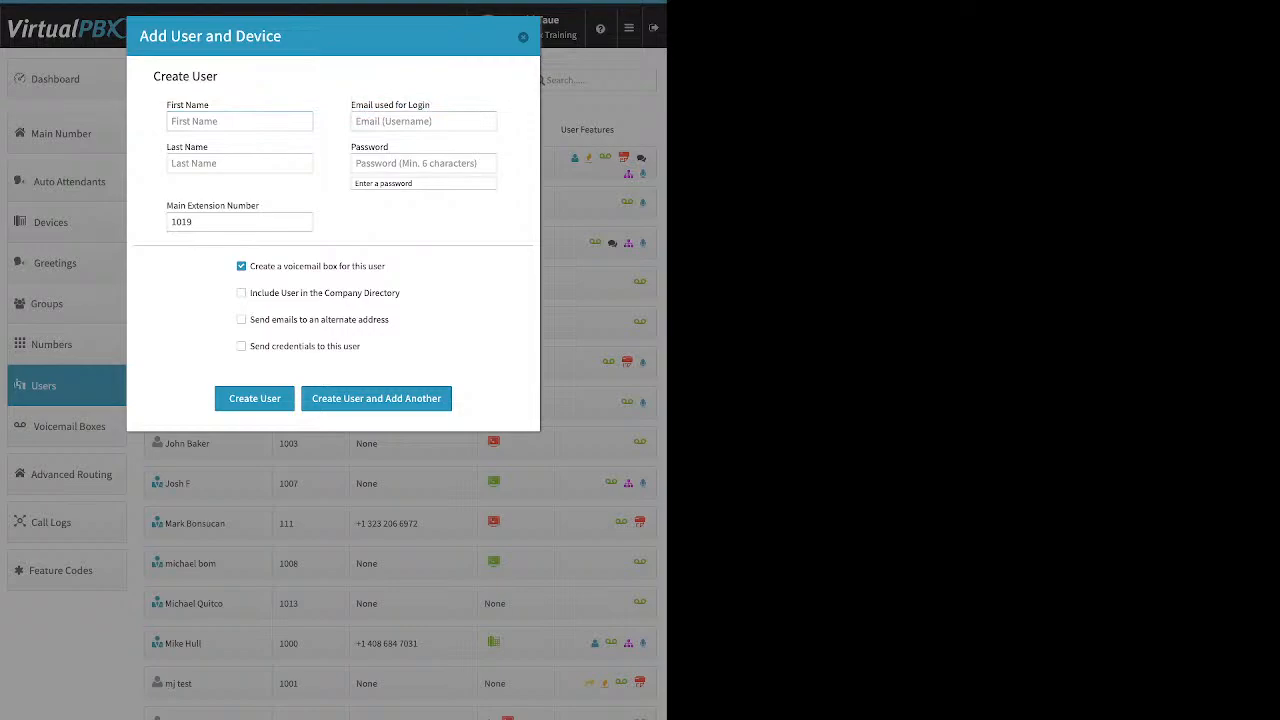
{"action": "left_click_drag", "start_coordinate": [431, 105], "coordinate": [352, 105]}
{"action": "left_click", "coordinate": [423, 121]}
{"action": "left_click", "coordinate": [423, 163]}
{"action": "left_click", "coordinate": [171, 221]}
{"action": "key", "text": "ctrl+a"}
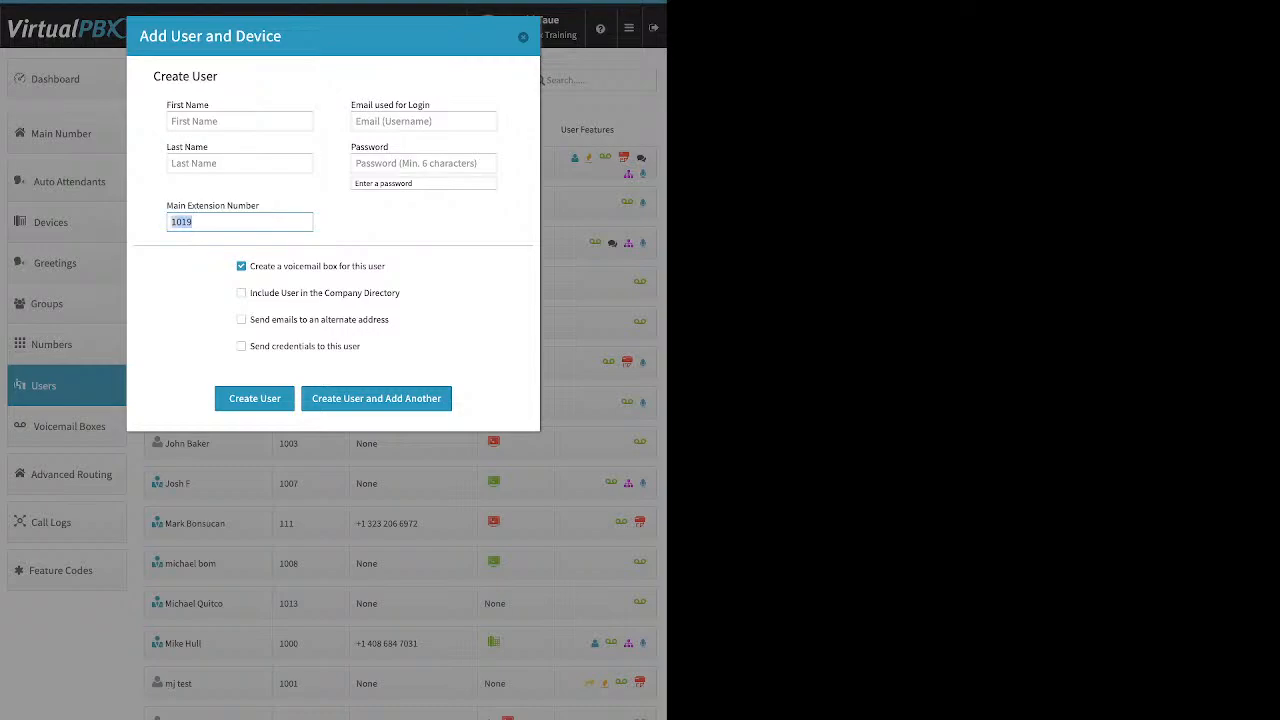
{"action": "type", "text": "8729"}
- Try the new user's company directory and alternate email address options, switching each on and back off
{"action": "left_click_drag", "start_coordinate": [386, 266], "coordinate": [270, 266]}
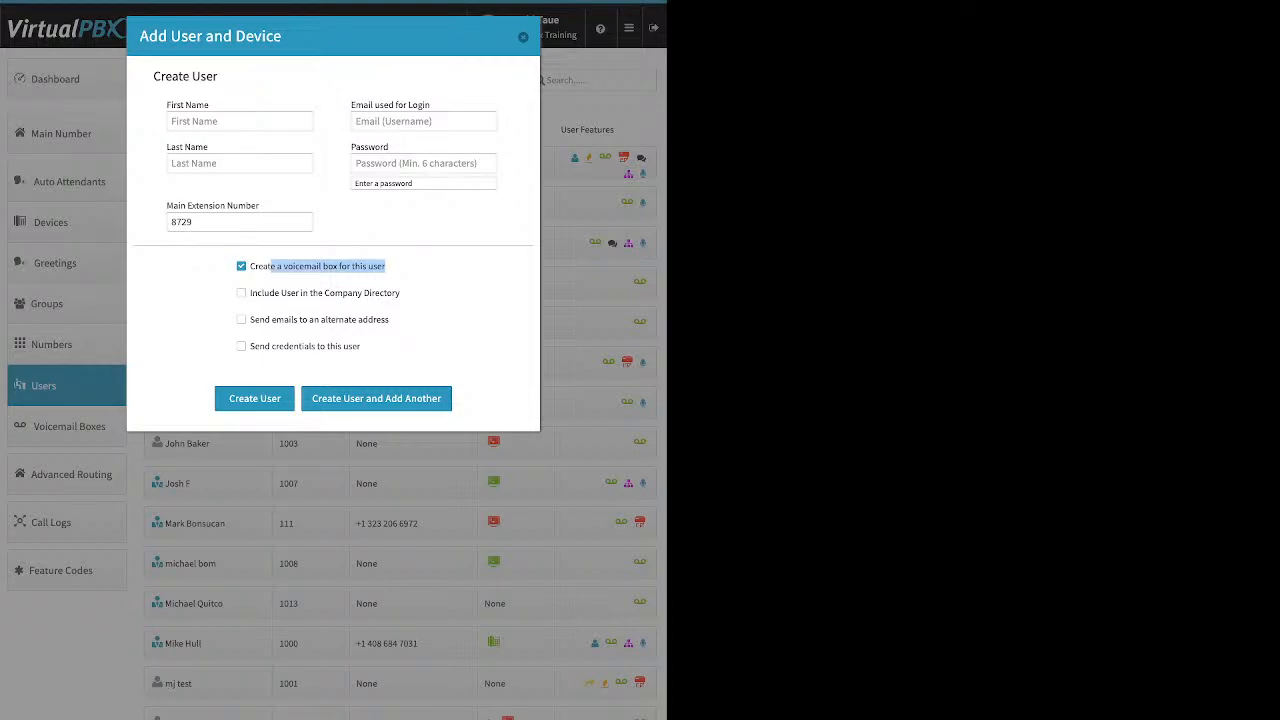
{"action": "left_click", "coordinate": [420, 268]}
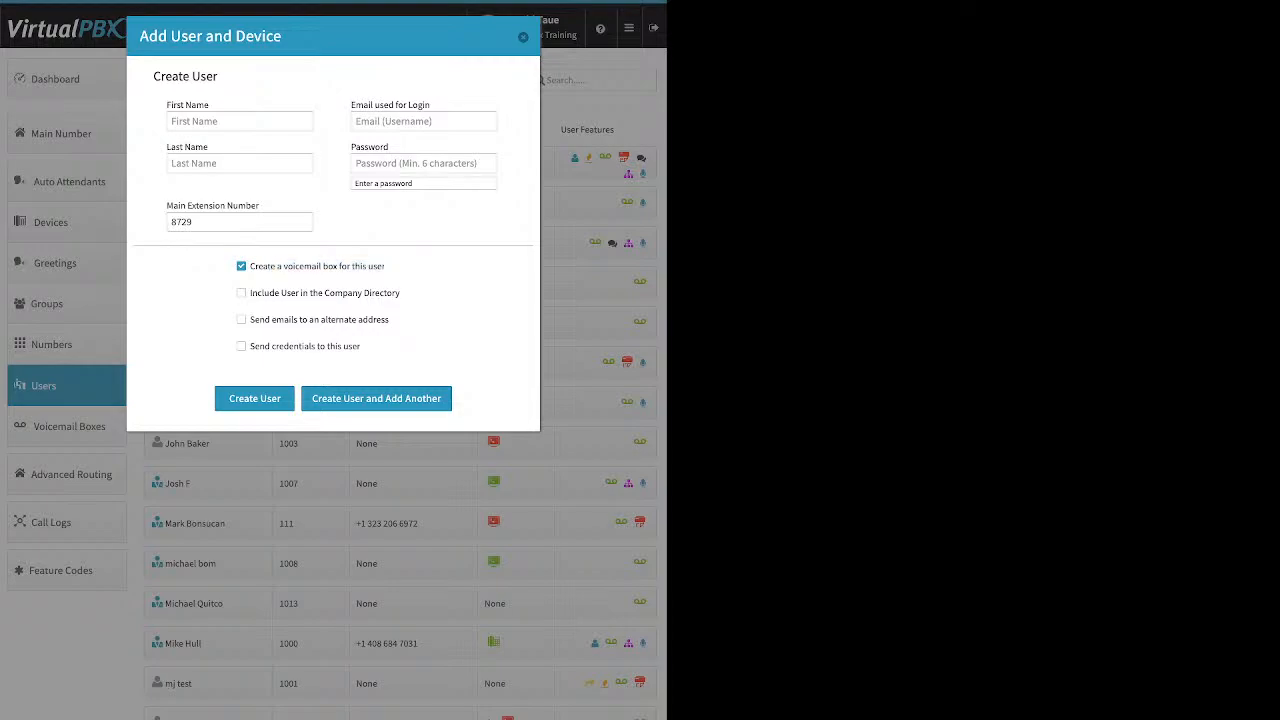
{"action": "left_click_drag", "start_coordinate": [402, 293], "coordinate": [249, 293]}
{"action": "left_click", "coordinate": [241, 293]}
{"action": "left_click", "coordinate": [241, 293]}
{"action": "left_click", "coordinate": [241, 319]}
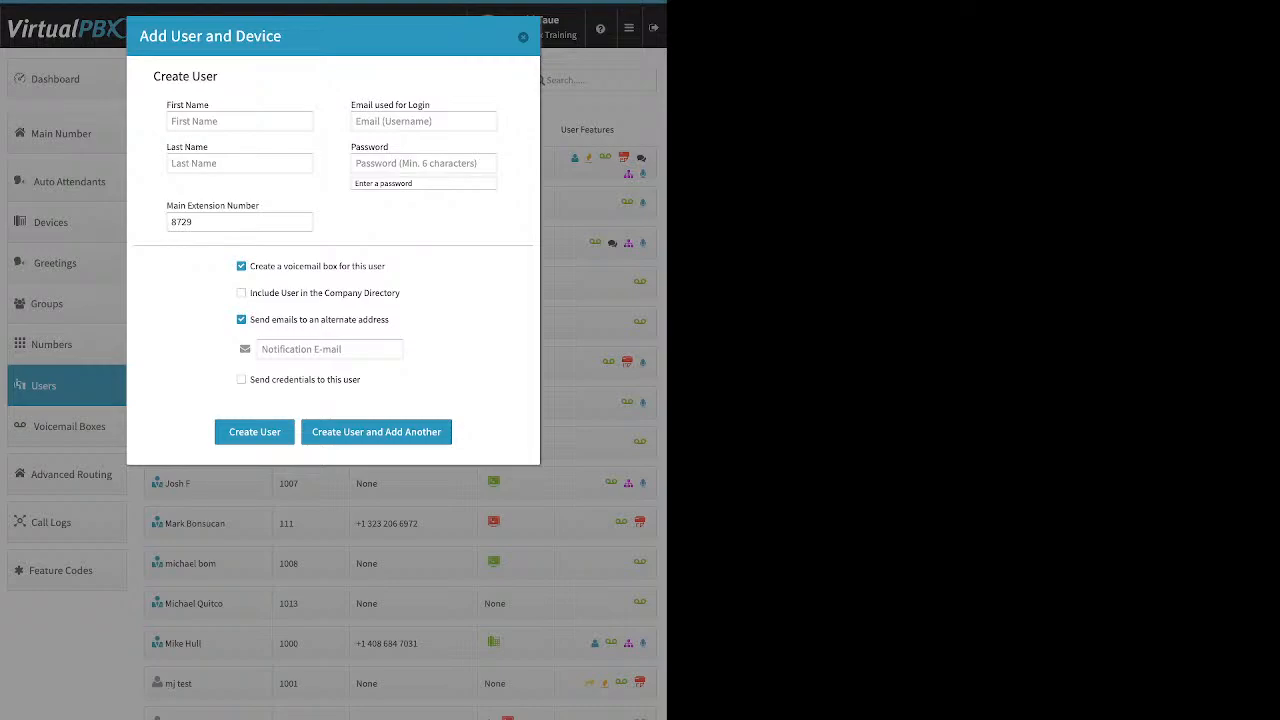
{"action": "left_click_drag", "start_coordinate": [431, 105], "coordinate": [368, 105]}
{"action": "left_click", "coordinate": [330, 349]}
{"action": "left_click", "coordinate": [241, 320]}
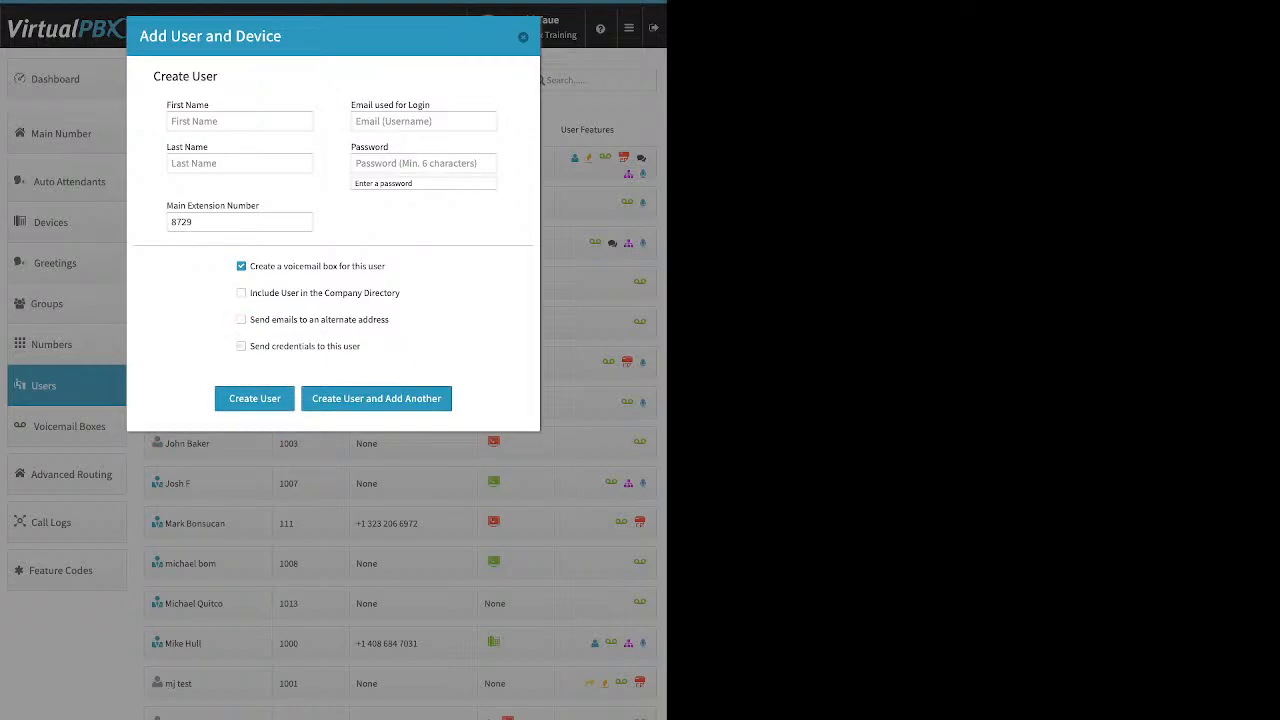
- Enable sending credentials to the new user, and close the form without creating the user
{"action": "left_click", "coordinate": [241, 346]}
{"action": "left_click_drag", "start_coordinate": [360, 346], "coordinate": [257, 346]}
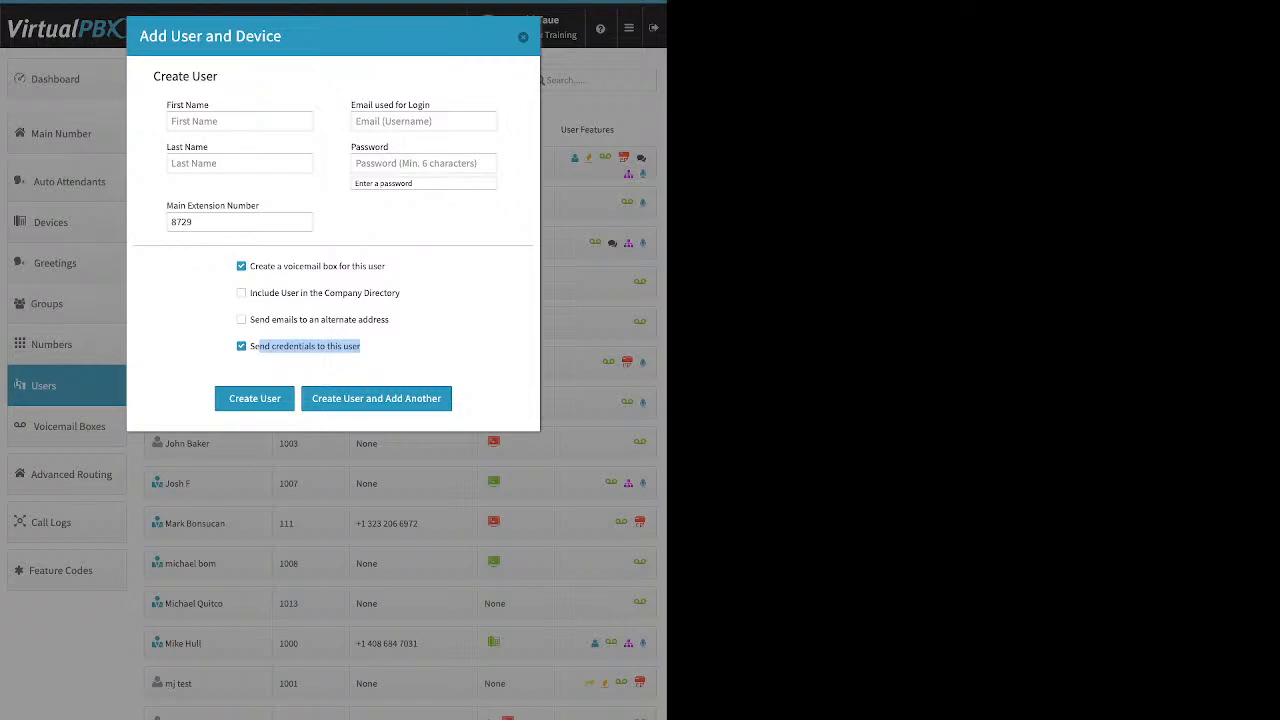
{"action": "left_click", "coordinate": [523, 37]}
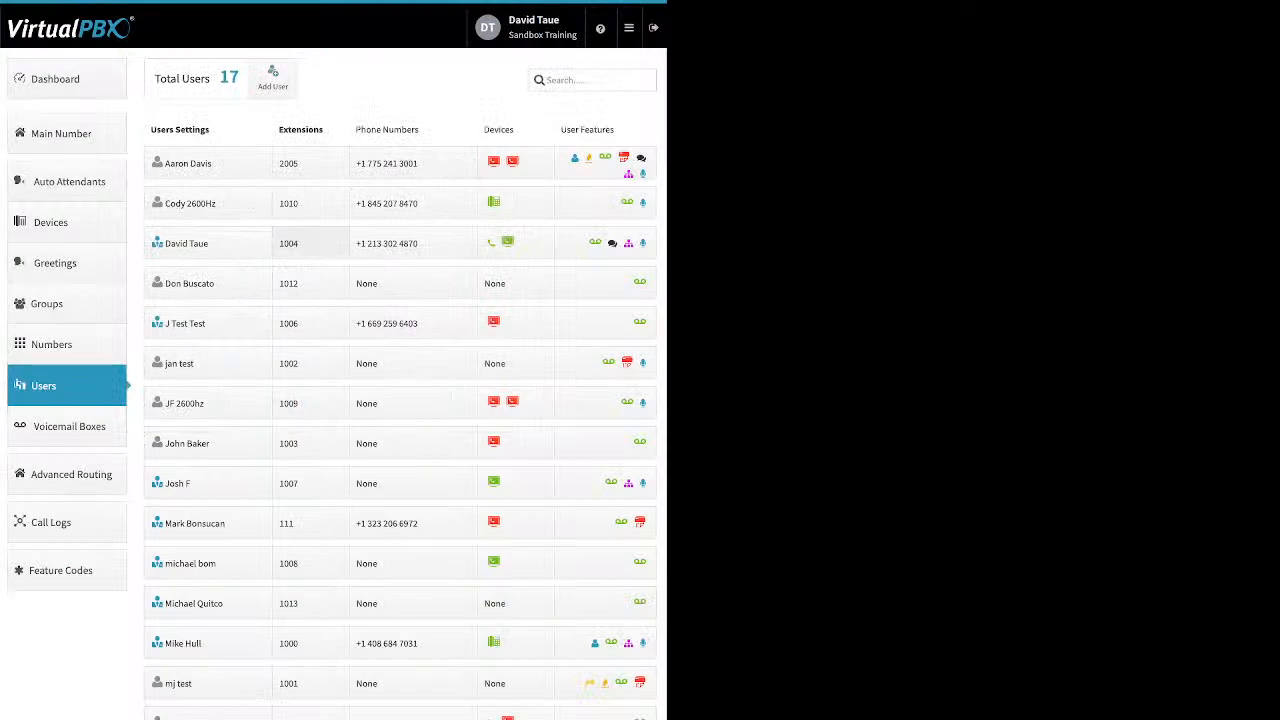
- Open the settings of the user with extension 2005 and examine the credentials and voicemail PIN dialogs without changing anything
{"action": "left_click", "coordinate": [208, 163]}
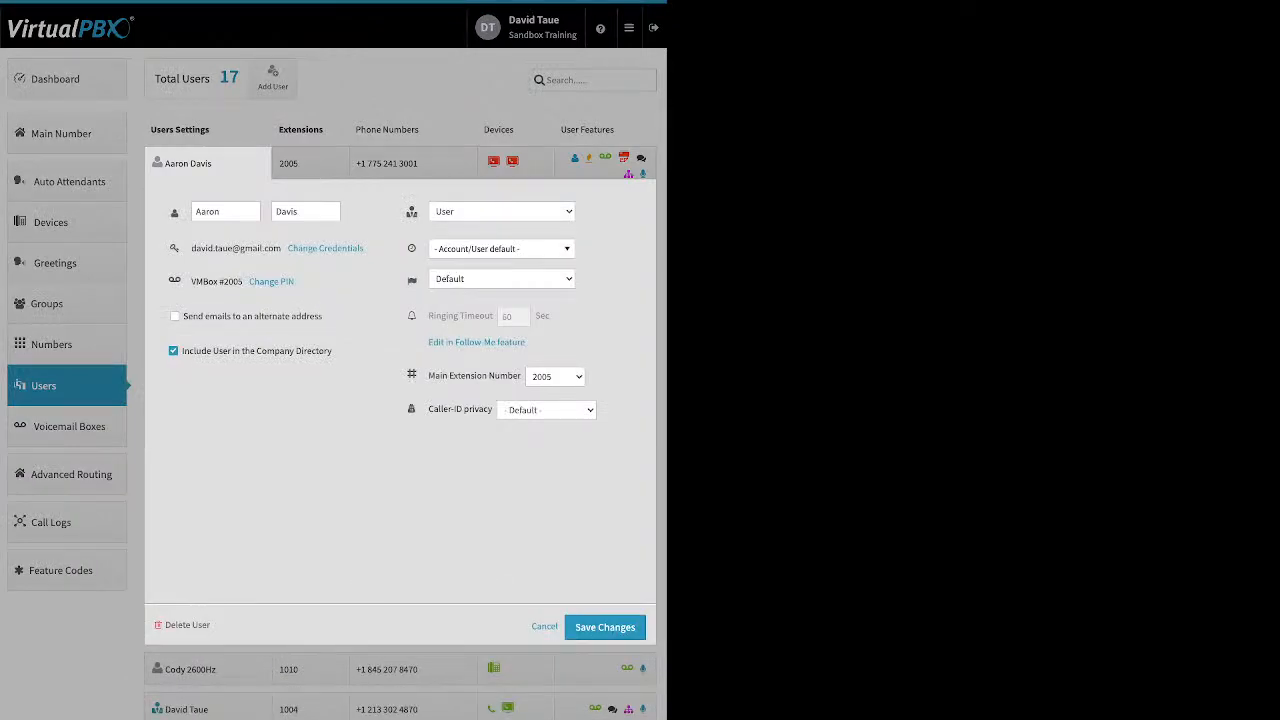
{"action": "left_click", "coordinate": [325, 248]}
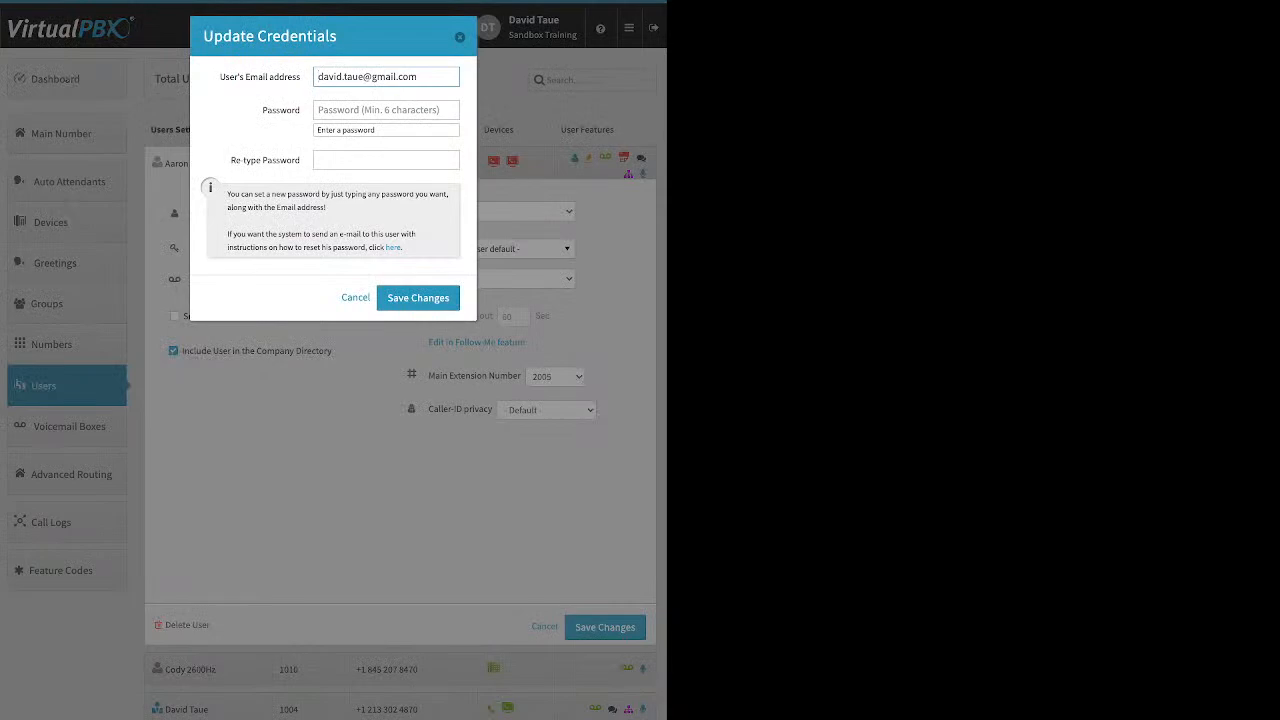
{"action": "left_click_drag", "start_coordinate": [403, 248], "coordinate": [385, 248]}
{"action": "key", "text": "Escape"}
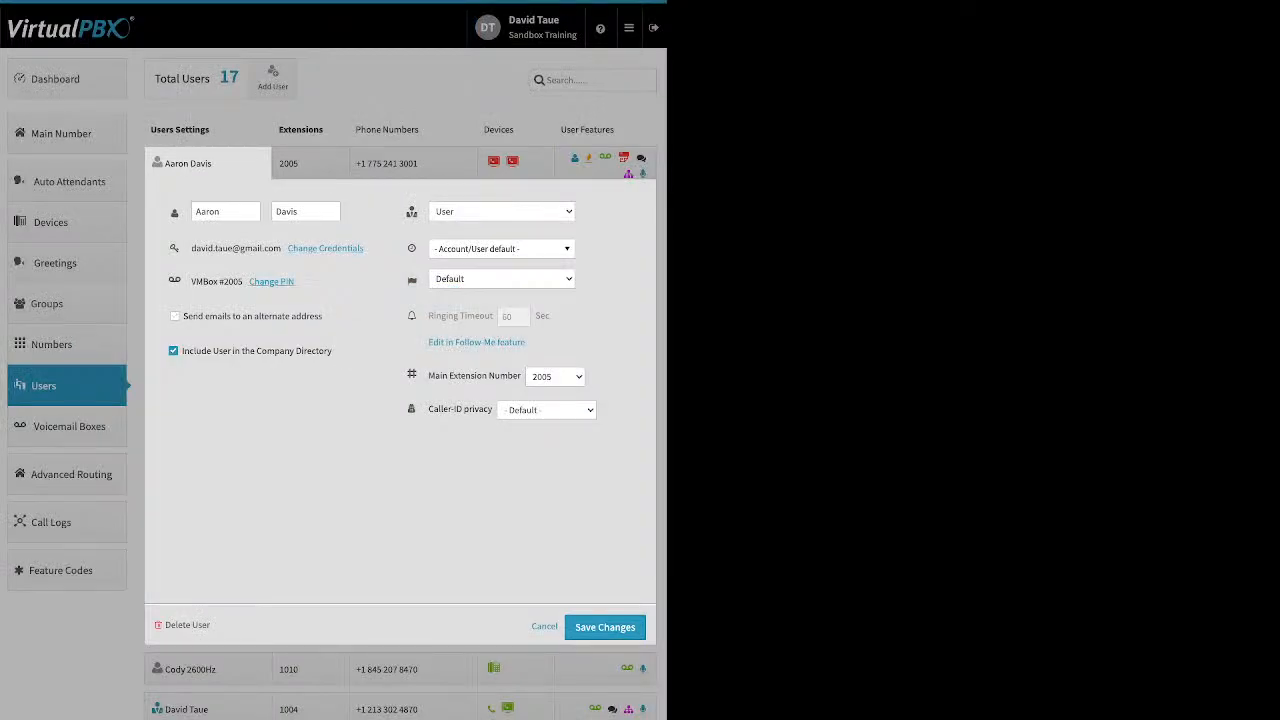
{"action": "left_click", "coordinate": [272, 282]}
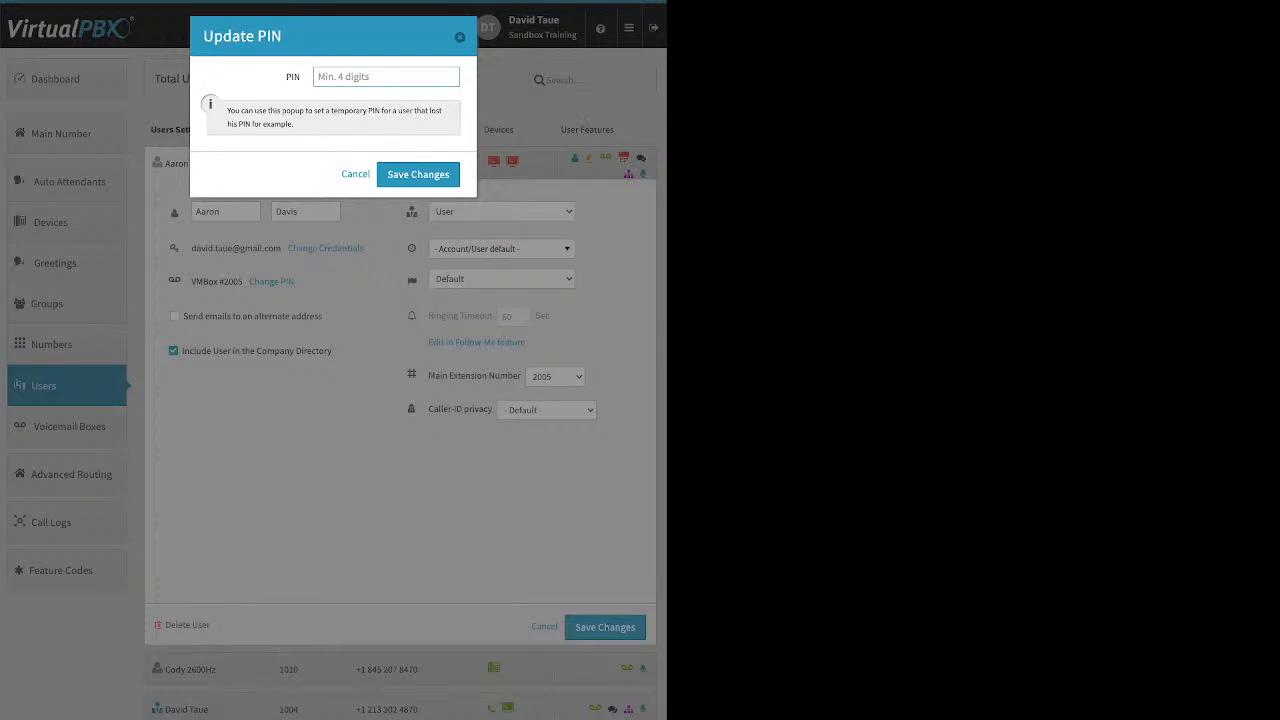
{"action": "key", "text": "Escape"}
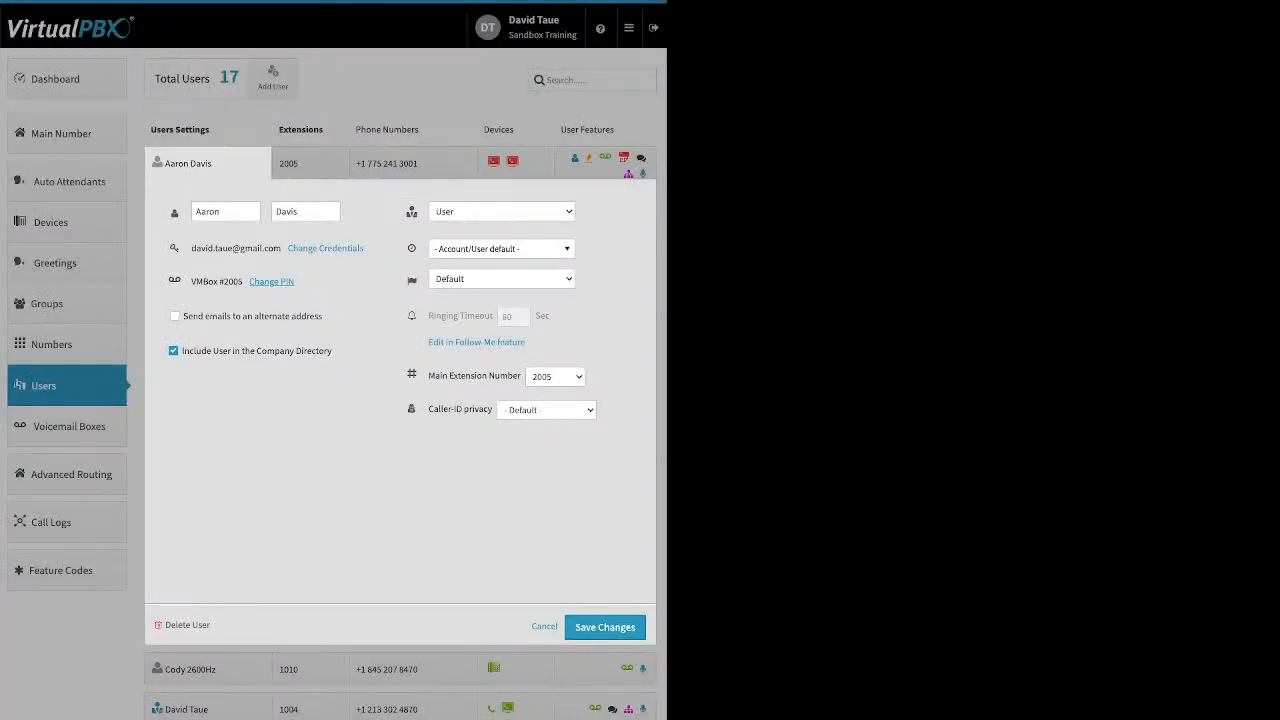
- Toggle the alternate email address and company directory options for the user with extension 2005, restoring both
{"action": "left_click", "coordinate": [175, 316]}
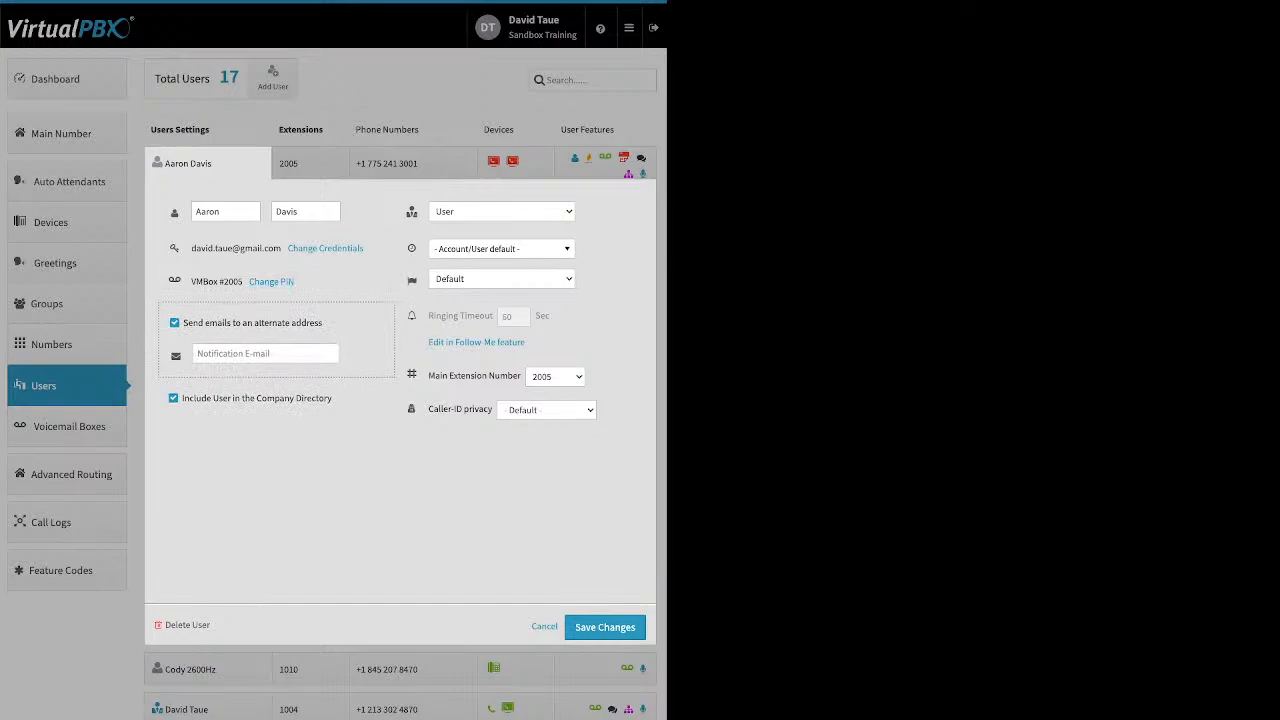
{"action": "left_click", "coordinate": [175, 322]}
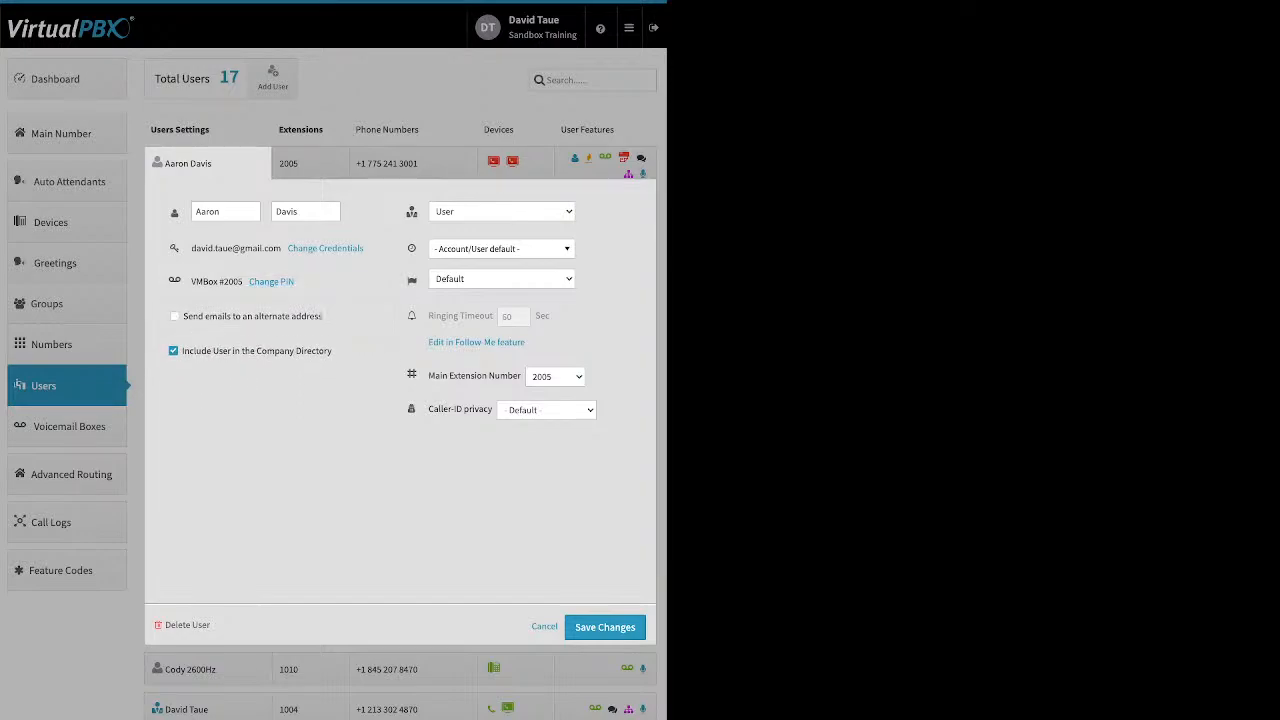
{"action": "left_click", "coordinate": [173, 351]}
{"action": "left_click_drag", "start_coordinate": [333, 352], "coordinate": [196, 352]}
{"action": "left_click", "coordinate": [200, 368]}
{"action": "left_click", "coordinate": [173, 351]}
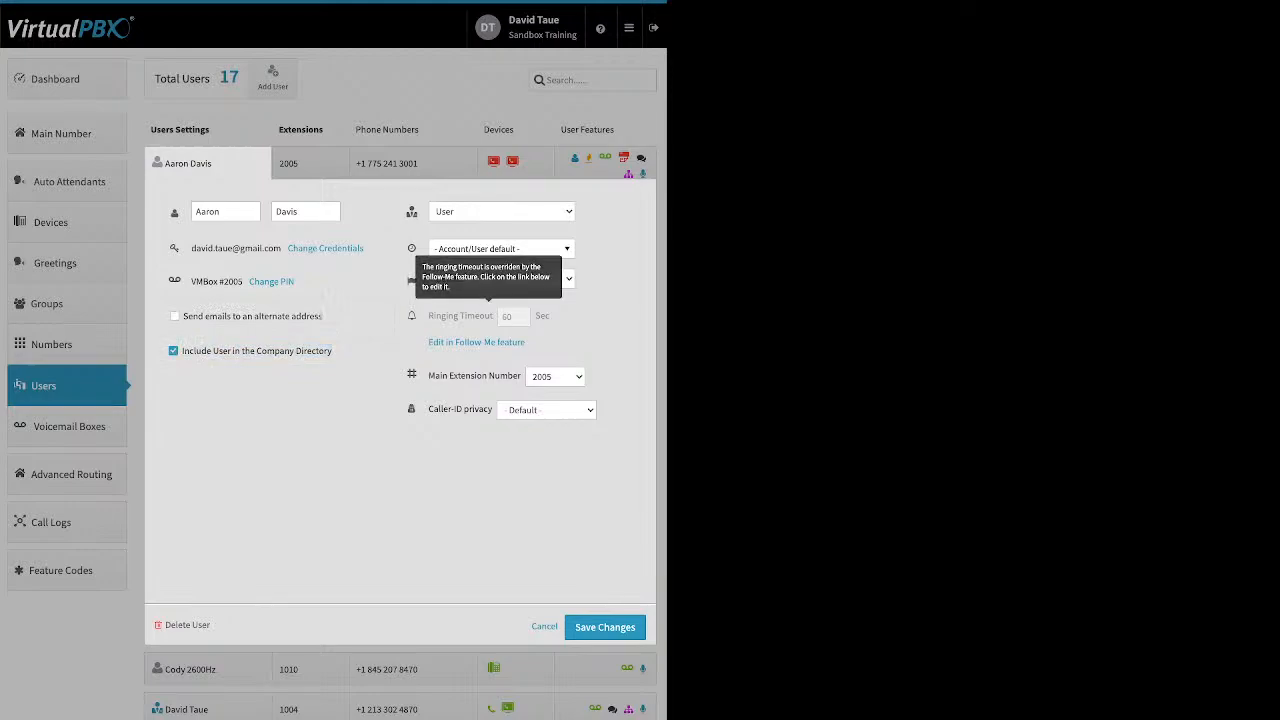
- Examine the time zone choices available for the user with extension 2005, keeping the account default
{"action": "mouse_move", "coordinate": [411, 211]}
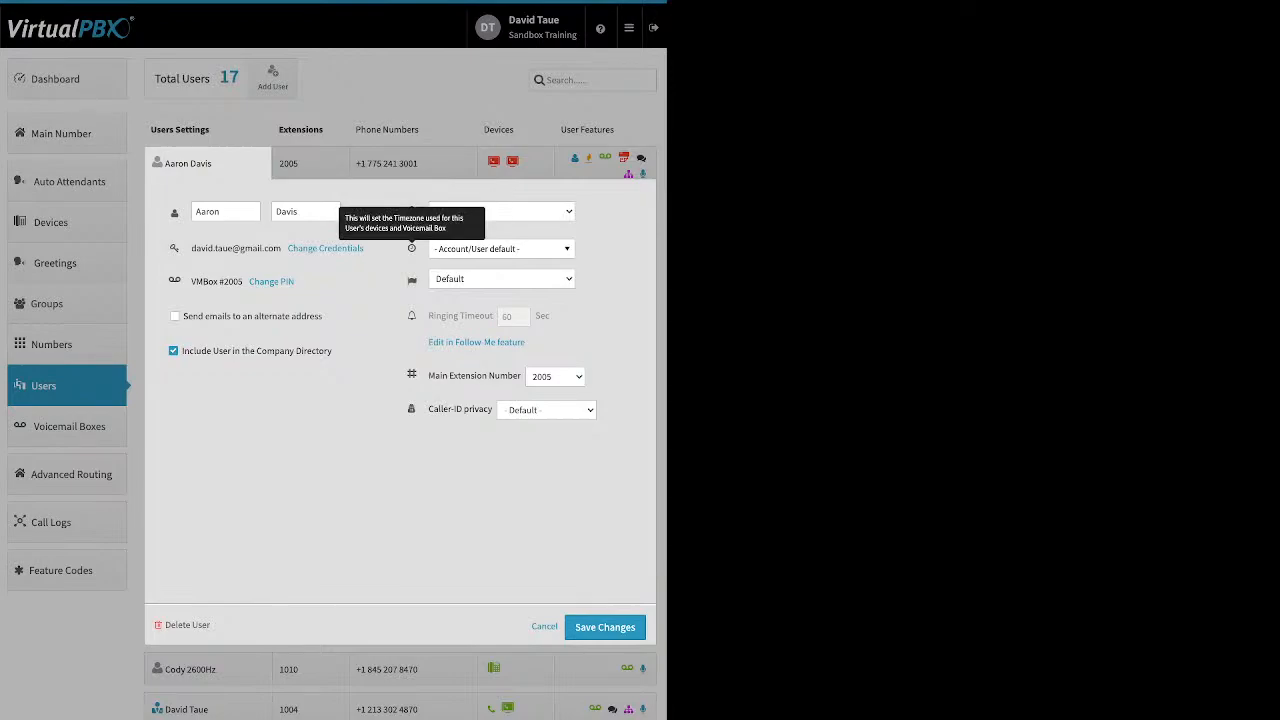
{"action": "left_click", "coordinate": [501, 249]}
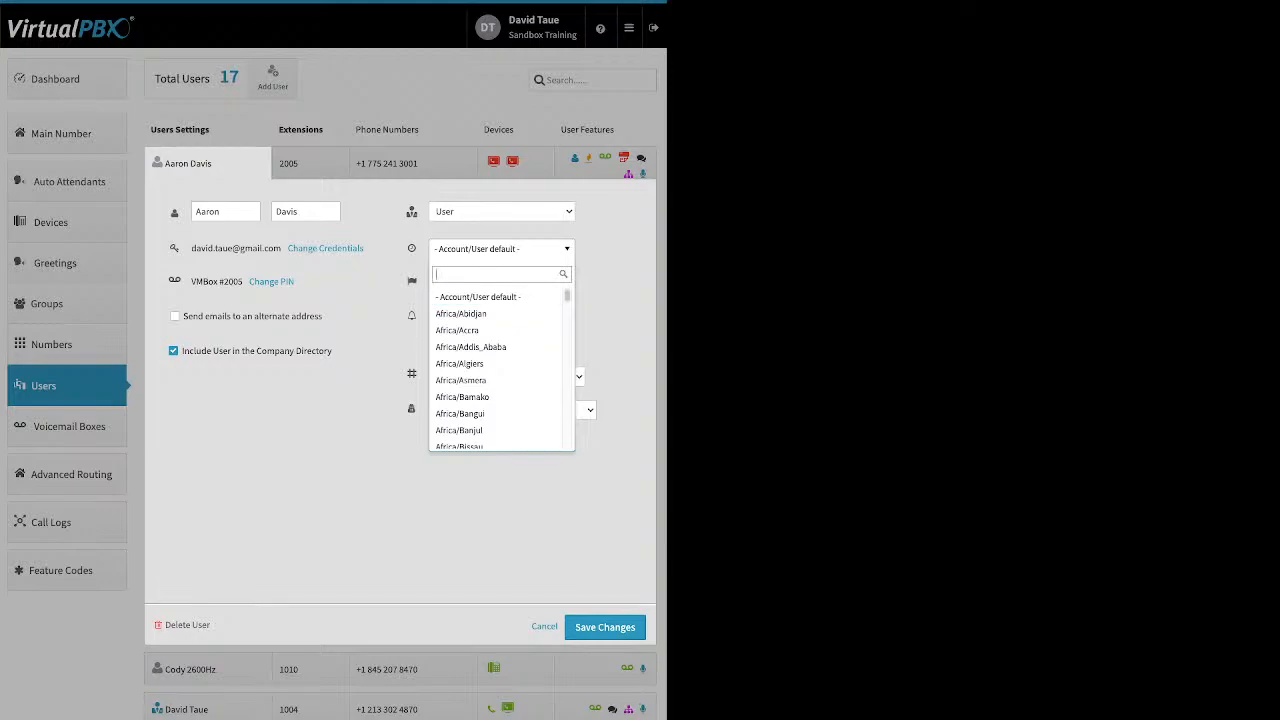
{"action": "key", "text": "Escape"}
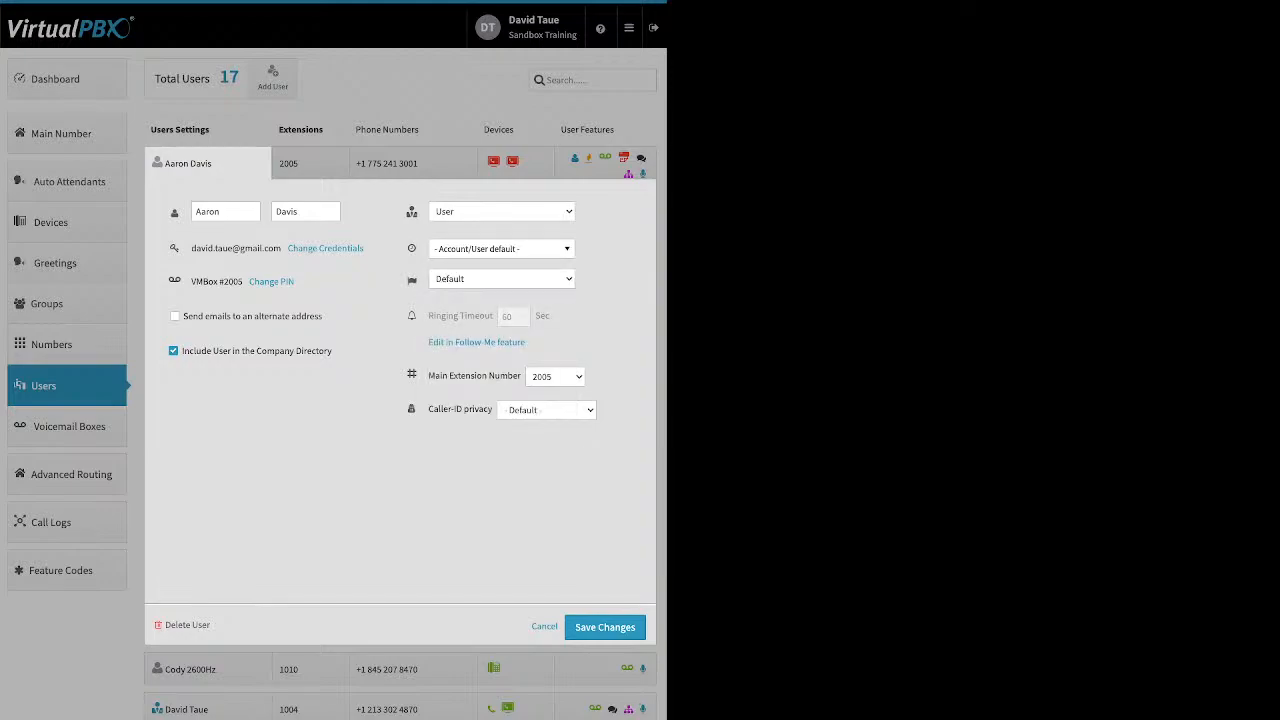
{"action": "mouse_move", "coordinate": [412, 281]}
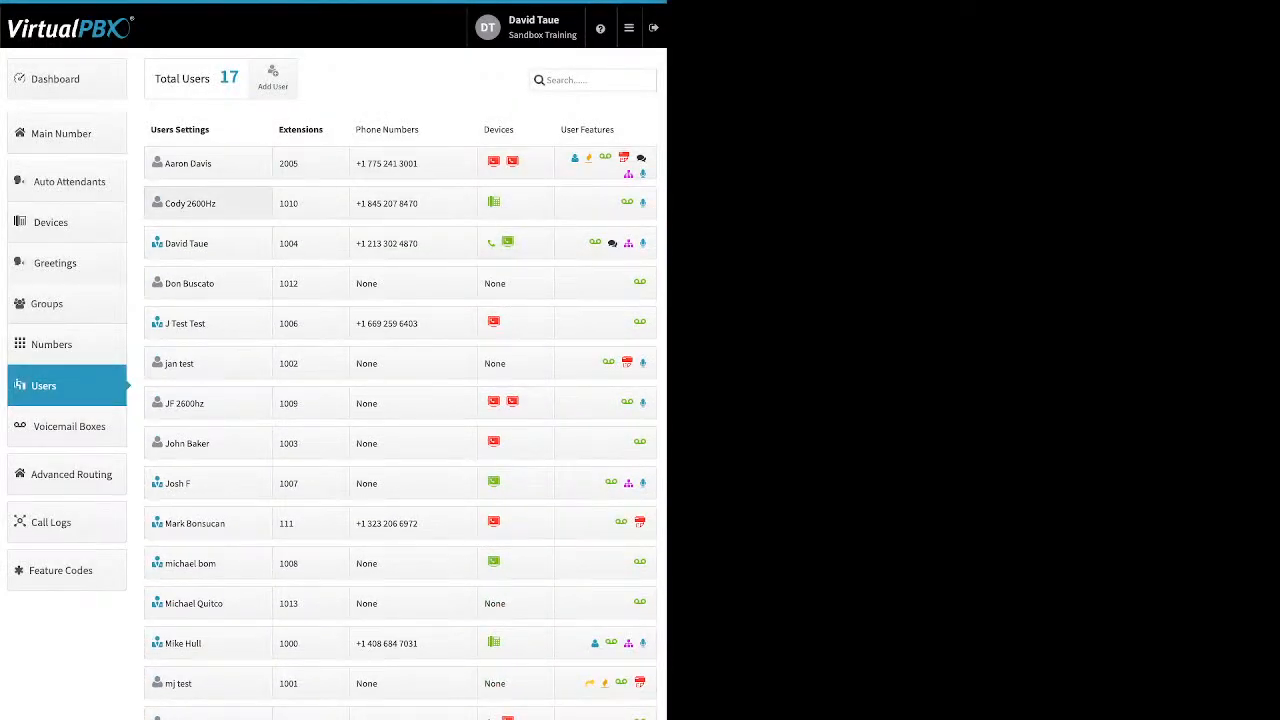
- Compare the ringing timeout settings of the users with extensions 1010 and 2005
{"action": "left_click", "coordinate": [208, 203]}
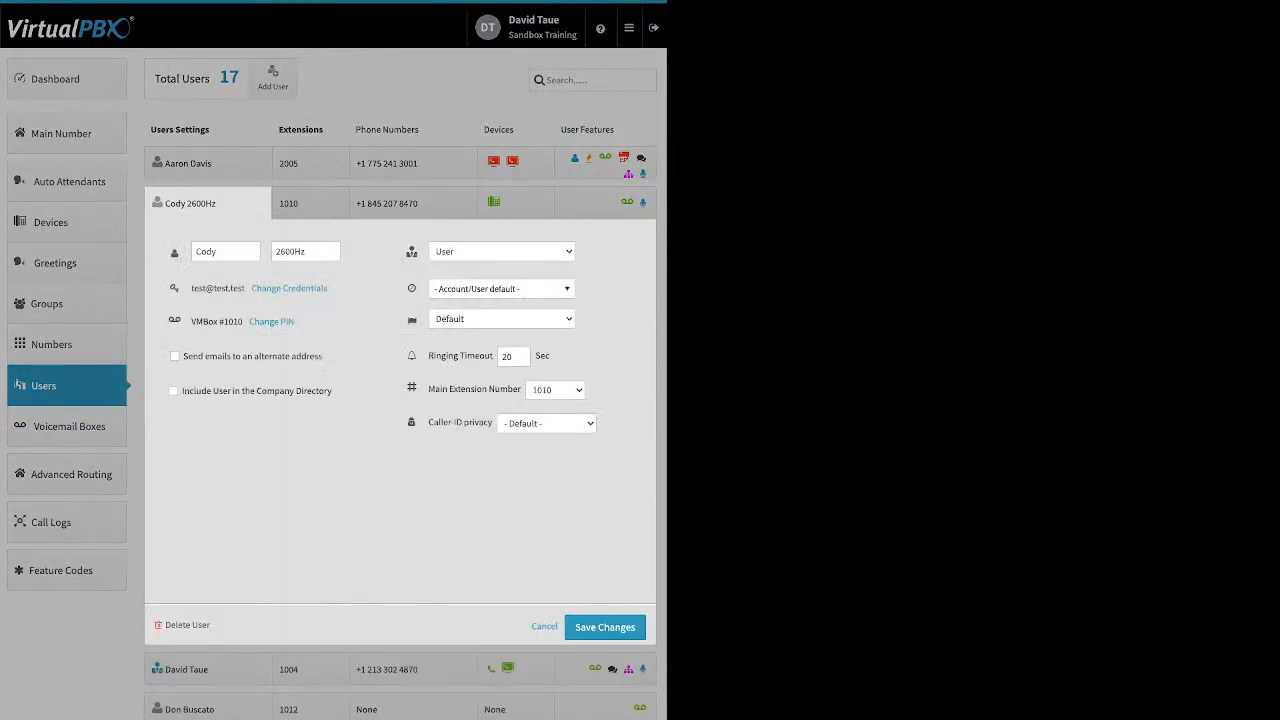
{"action": "left_click_drag", "start_coordinate": [428, 356], "coordinate": [494, 357]}
{"action": "left_click", "coordinate": [512, 357]}
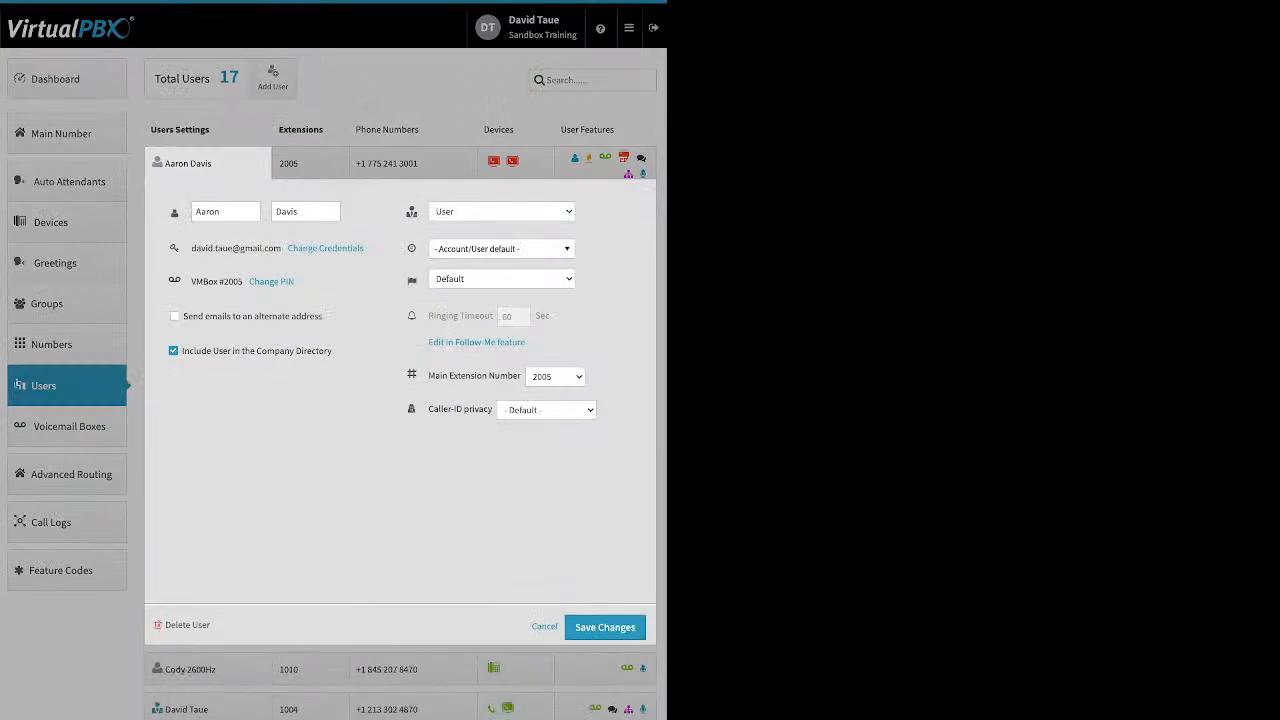
{"action": "mouse_move", "coordinate": [480, 316]}
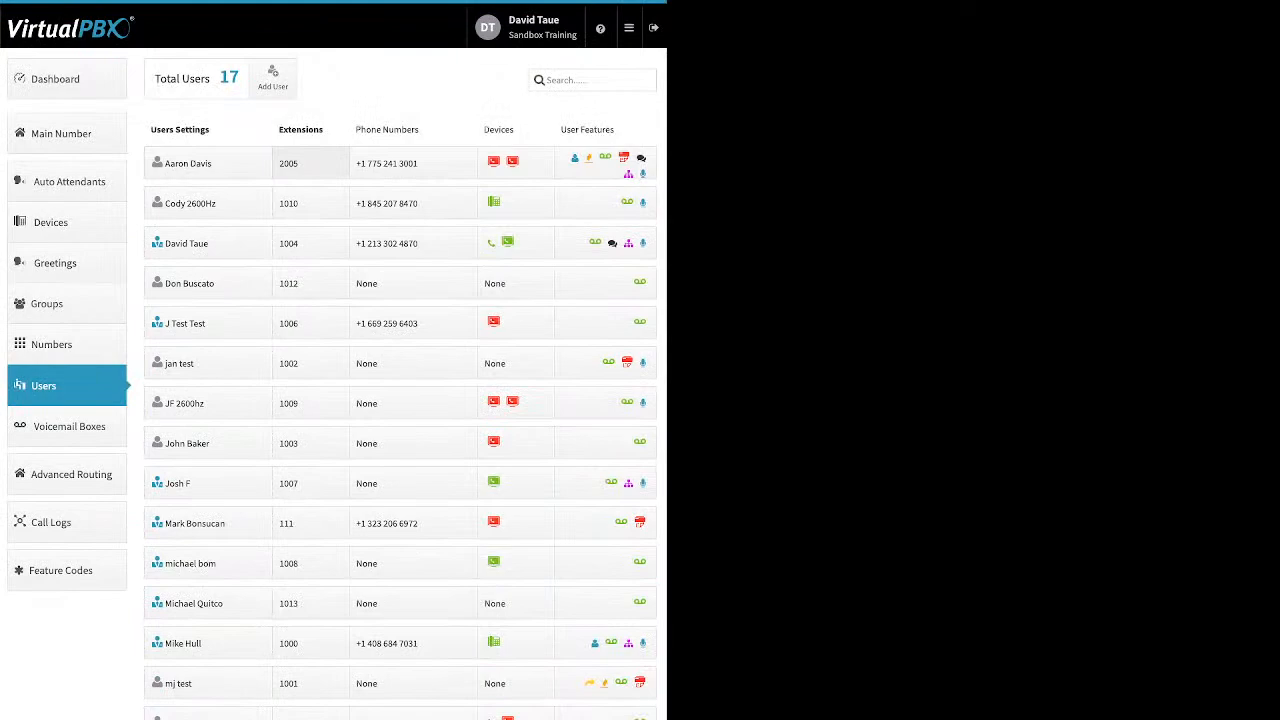
- Review the extension and phone number assignments of the user with extension 2005
{"action": "left_click", "coordinate": [310, 163]}
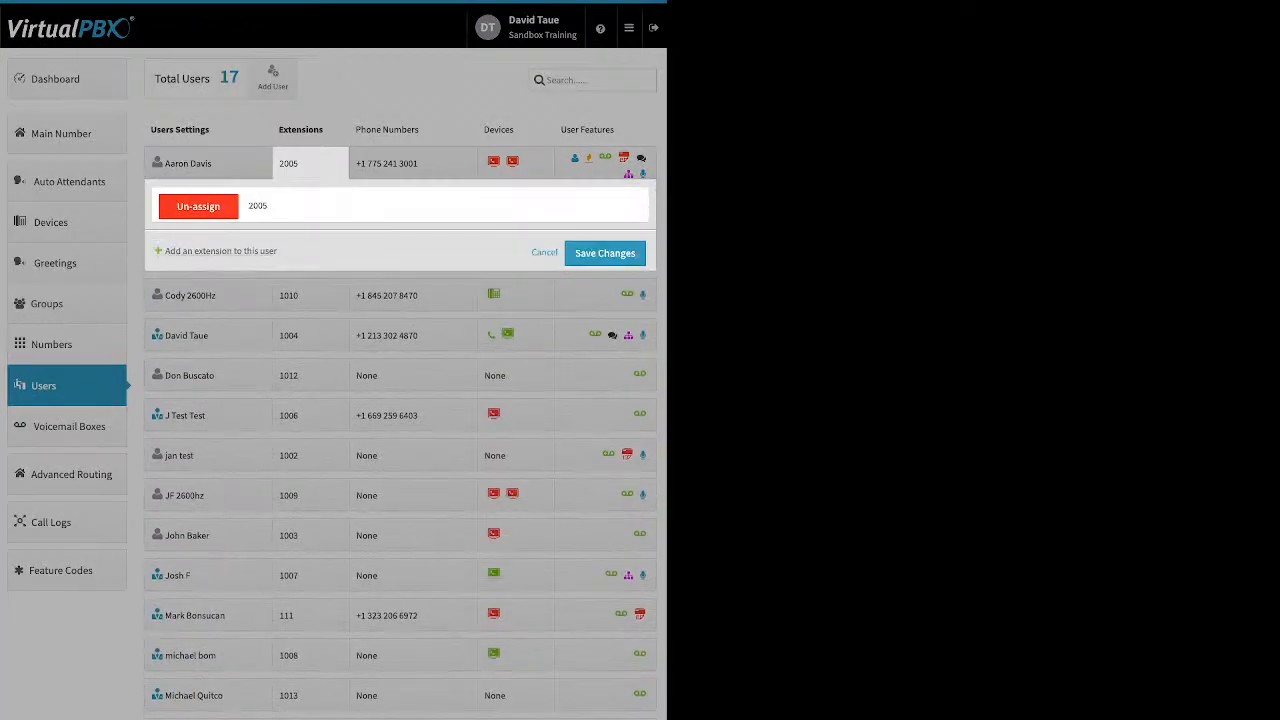
{"action": "left_click", "coordinate": [221, 251]}
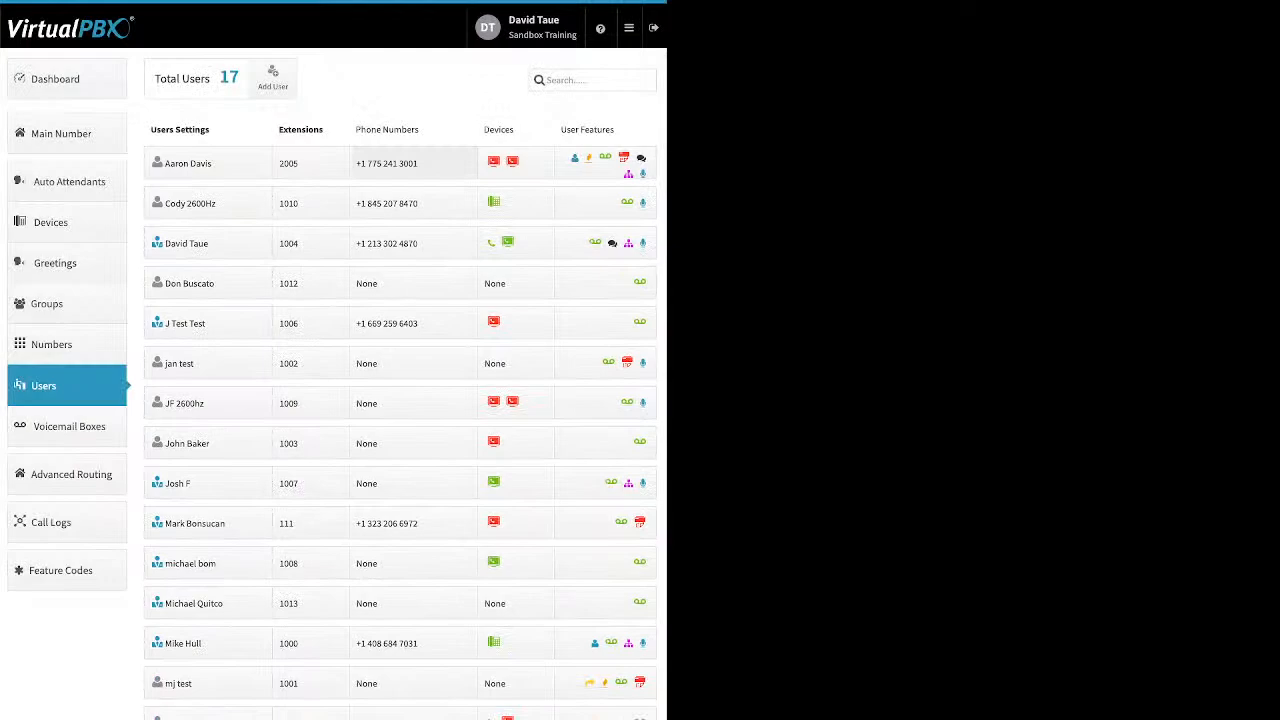
{"action": "left_click", "coordinate": [413, 164]}
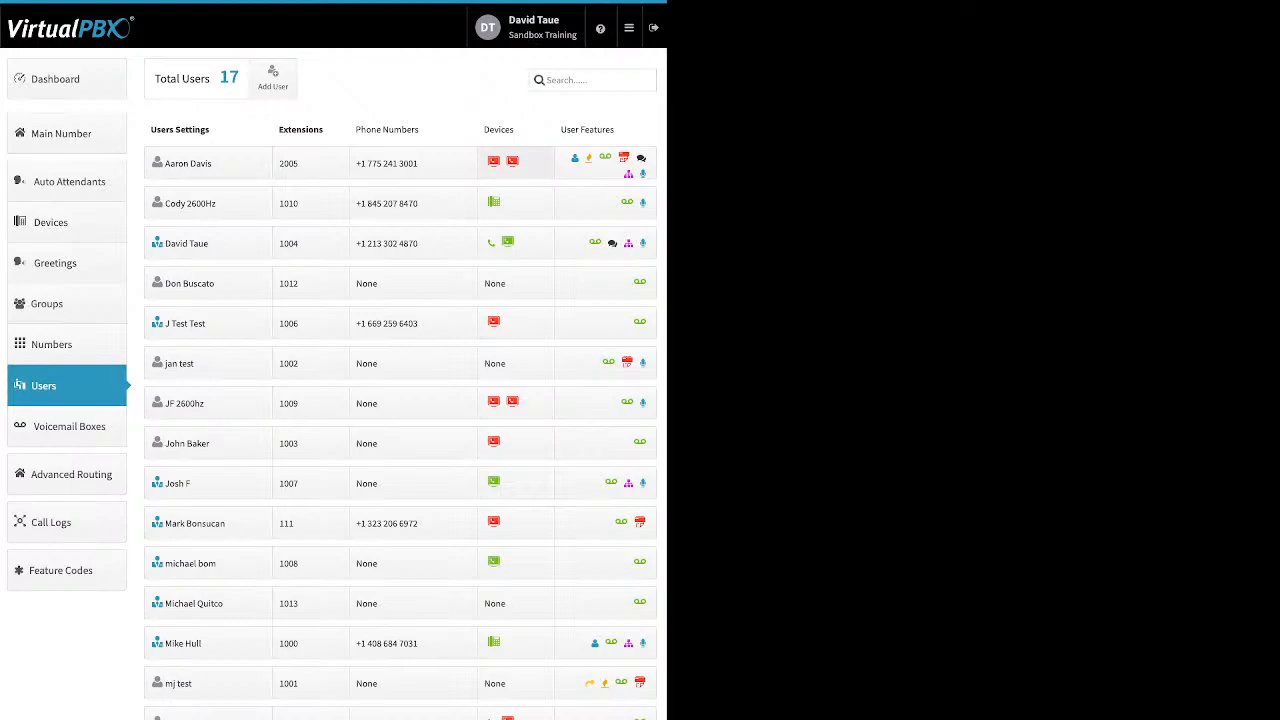
- Delete the softphone device assigned to the user with extension 2005
{"action": "left_click", "coordinate": [514, 162]}
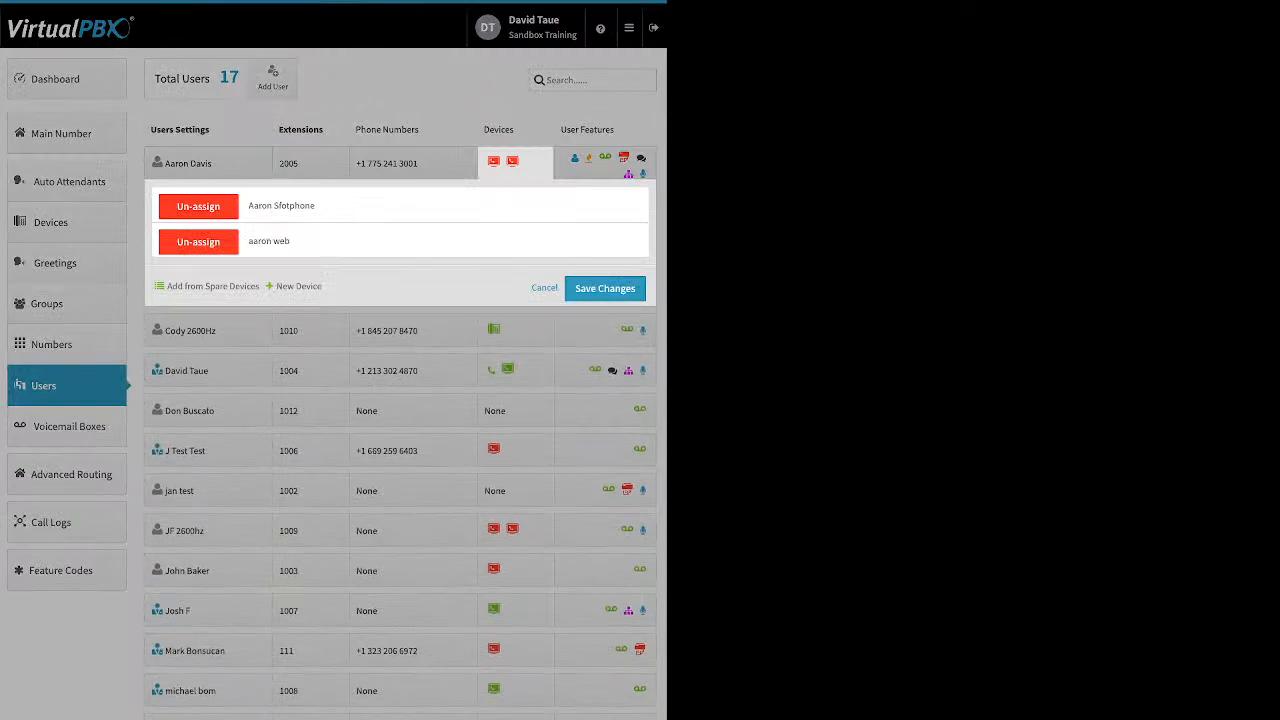
{"action": "left_click", "coordinate": [281, 205]}
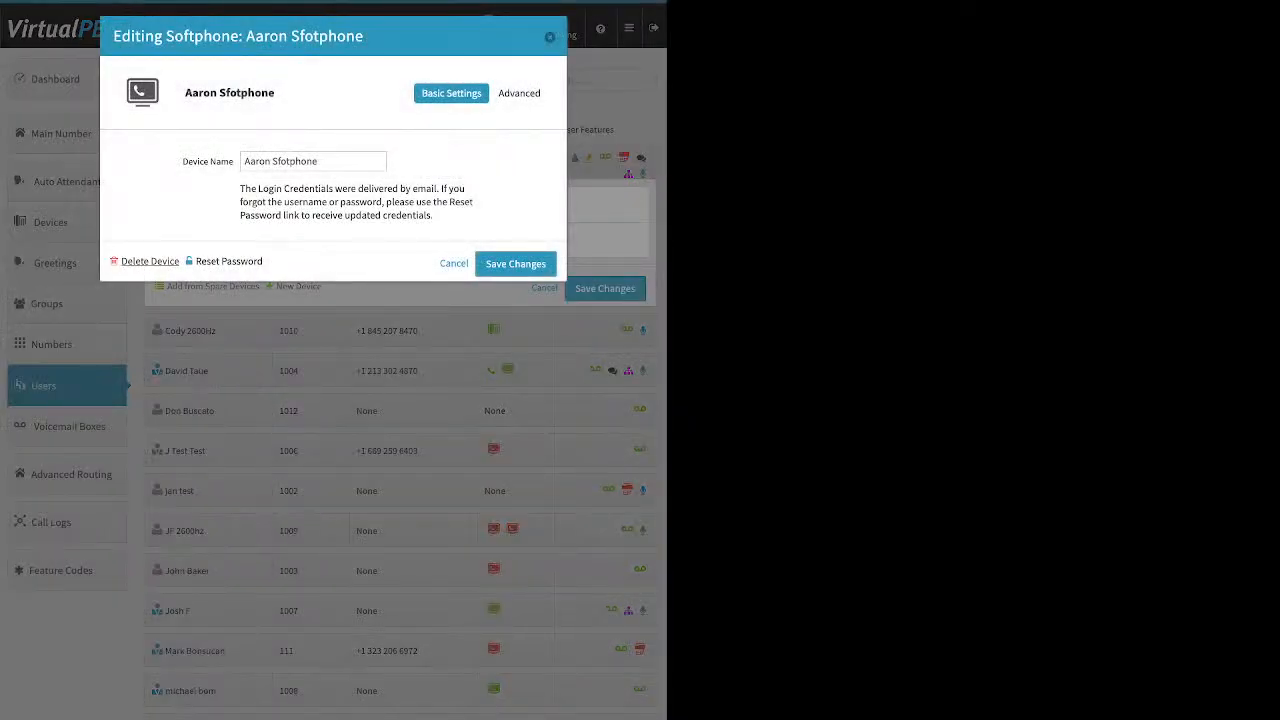
{"action": "left_click", "coordinate": [150, 261]}
{"action": "left_click", "coordinate": [410, 160]}
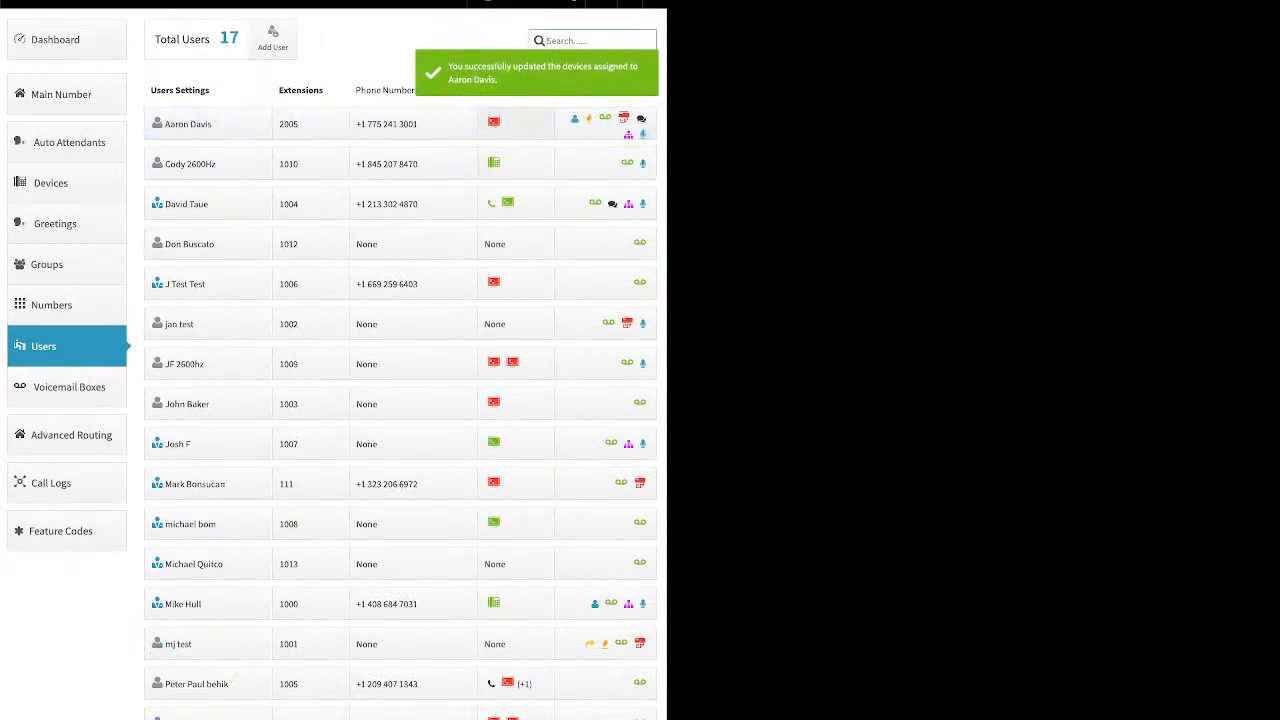
- Examine the Grandstream models offered when adding a new SIP phone to the user with extension 2005, without choosing one
{"action": "left_click", "coordinate": [515, 124]}
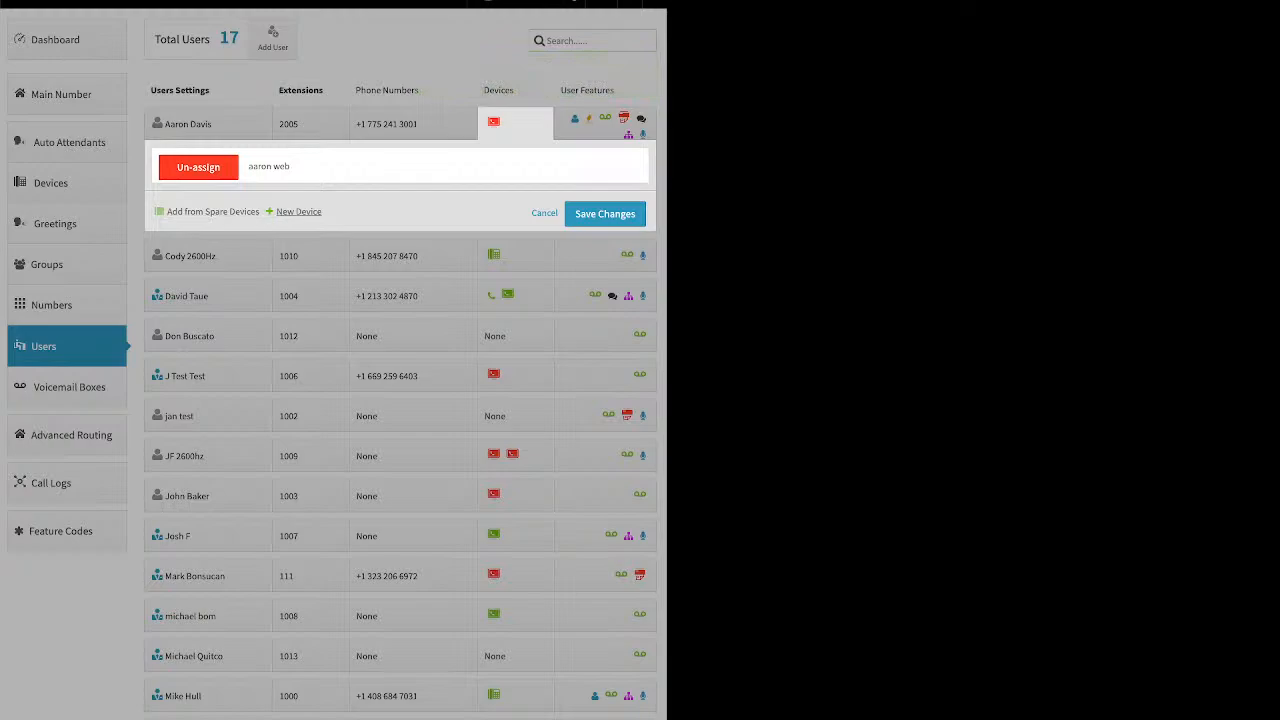
{"action": "left_click", "coordinate": [298, 211]}
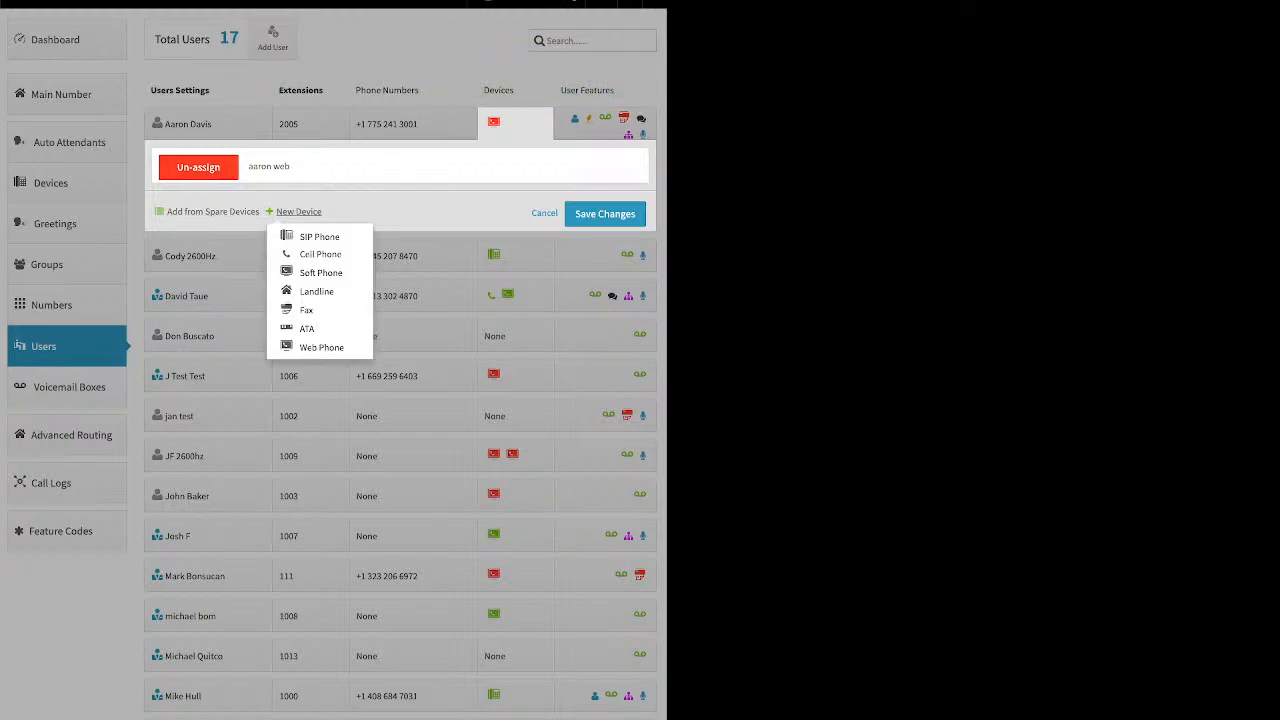
{"action": "left_click", "coordinate": [319, 236]}
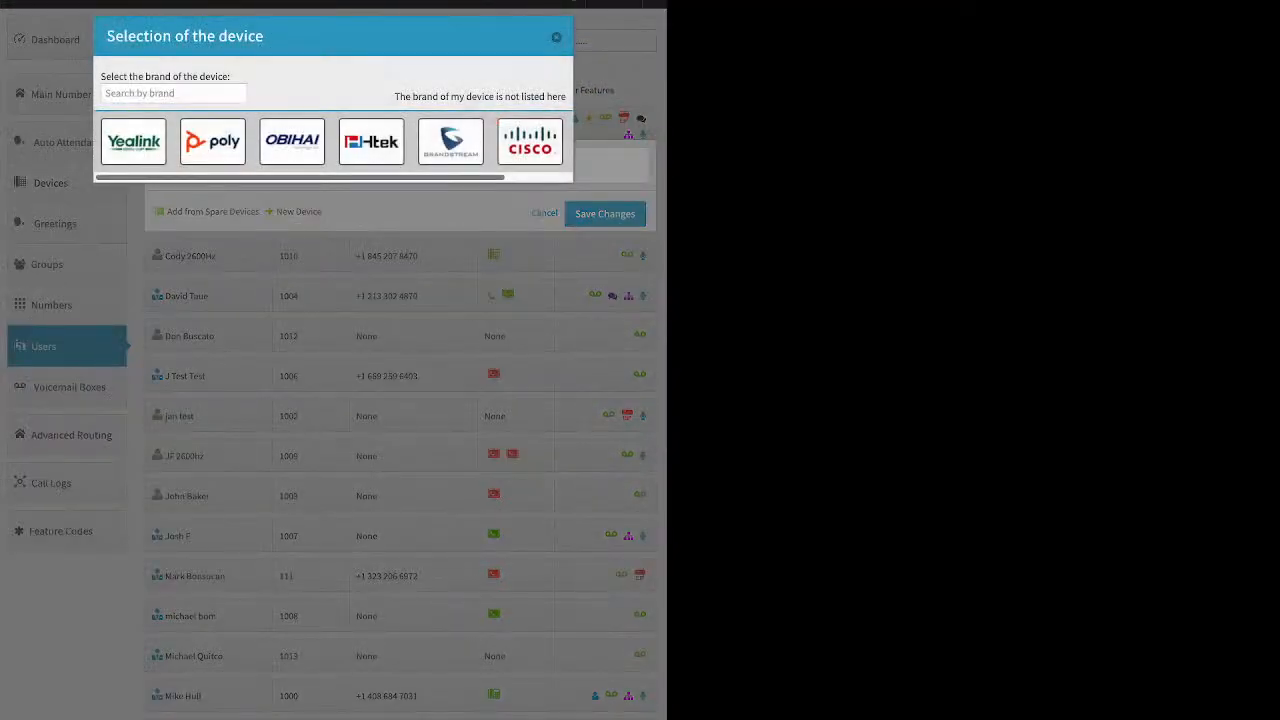
{"action": "left_click", "coordinate": [451, 142]}
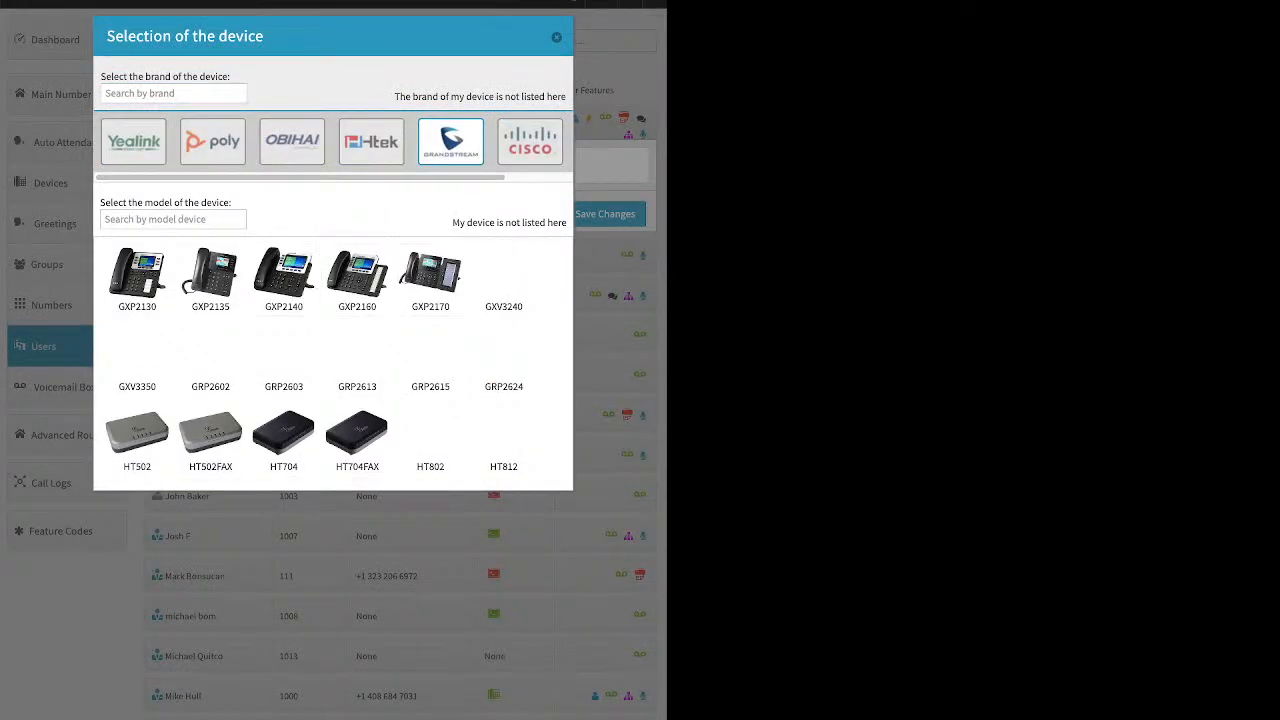
{"action": "left_click", "coordinate": [556, 37]}
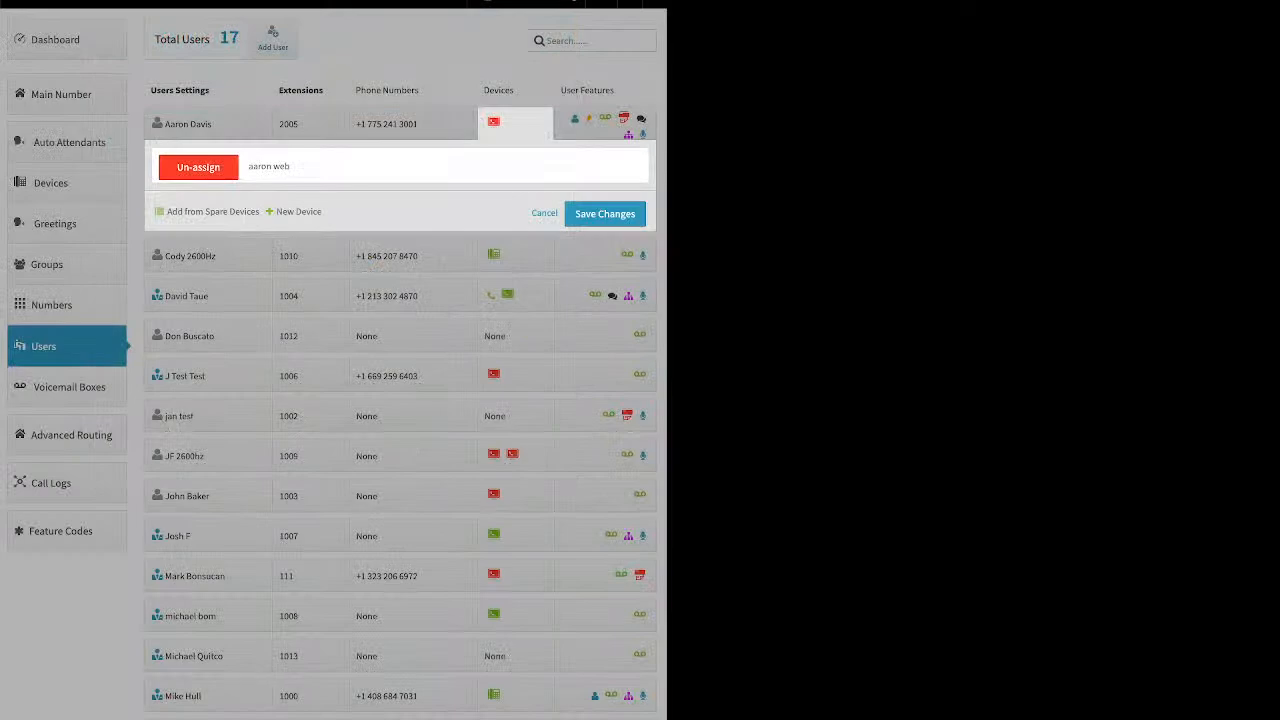
- Add a softphone using the VirtualPBX application to extension 2005, named with the user's first name plus "Softphone", and check the saved device list
{"action": "left_click", "coordinate": [298, 211]}
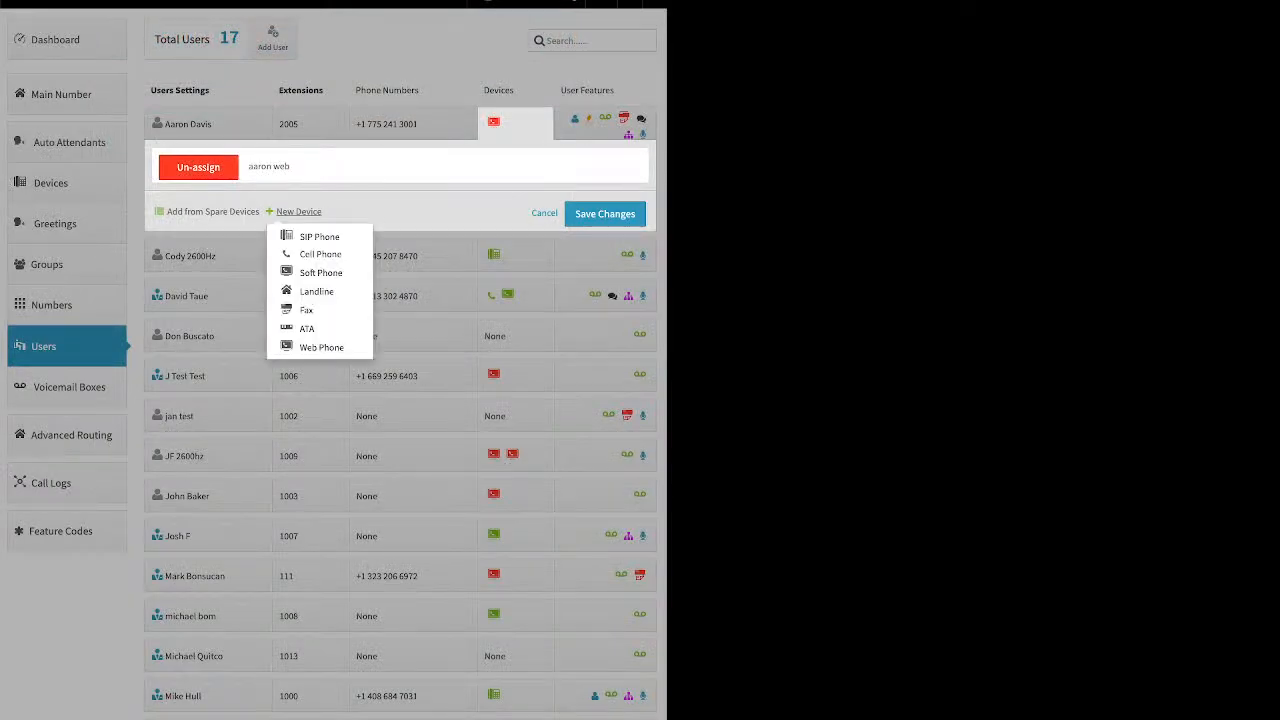
{"action": "left_click", "coordinate": [320, 272]}
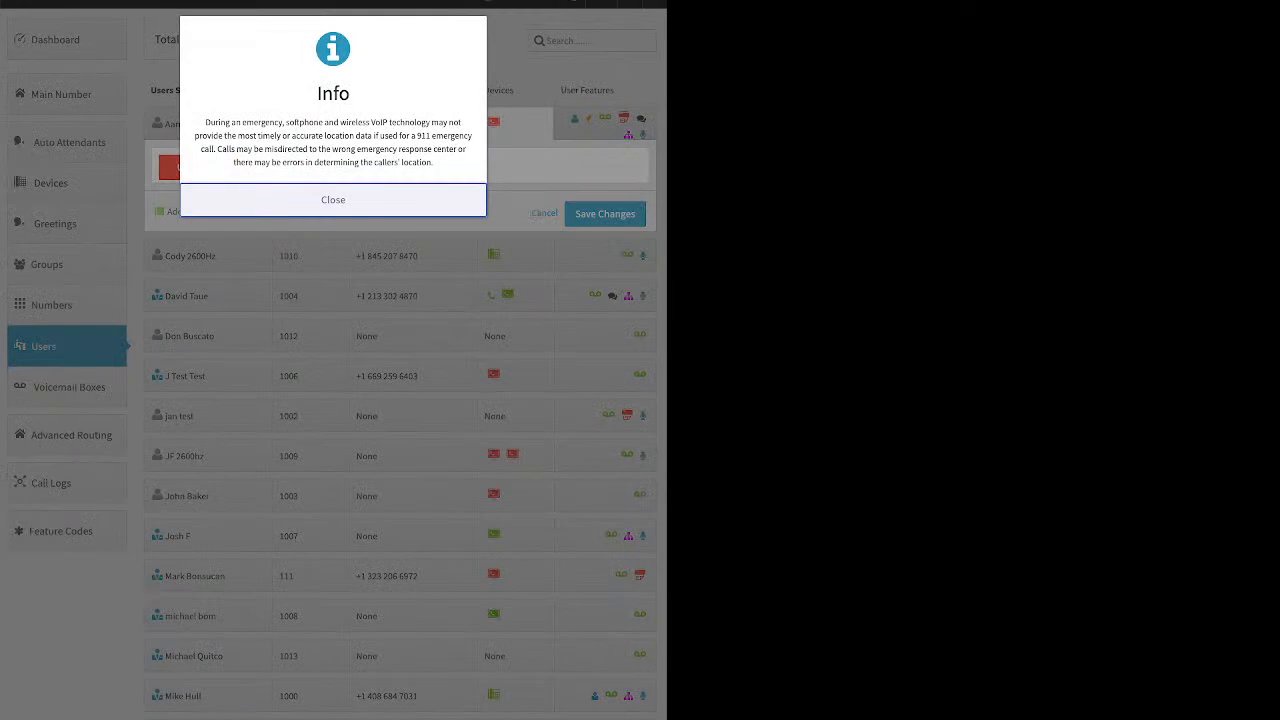
{"action": "left_click", "coordinate": [333, 200]}
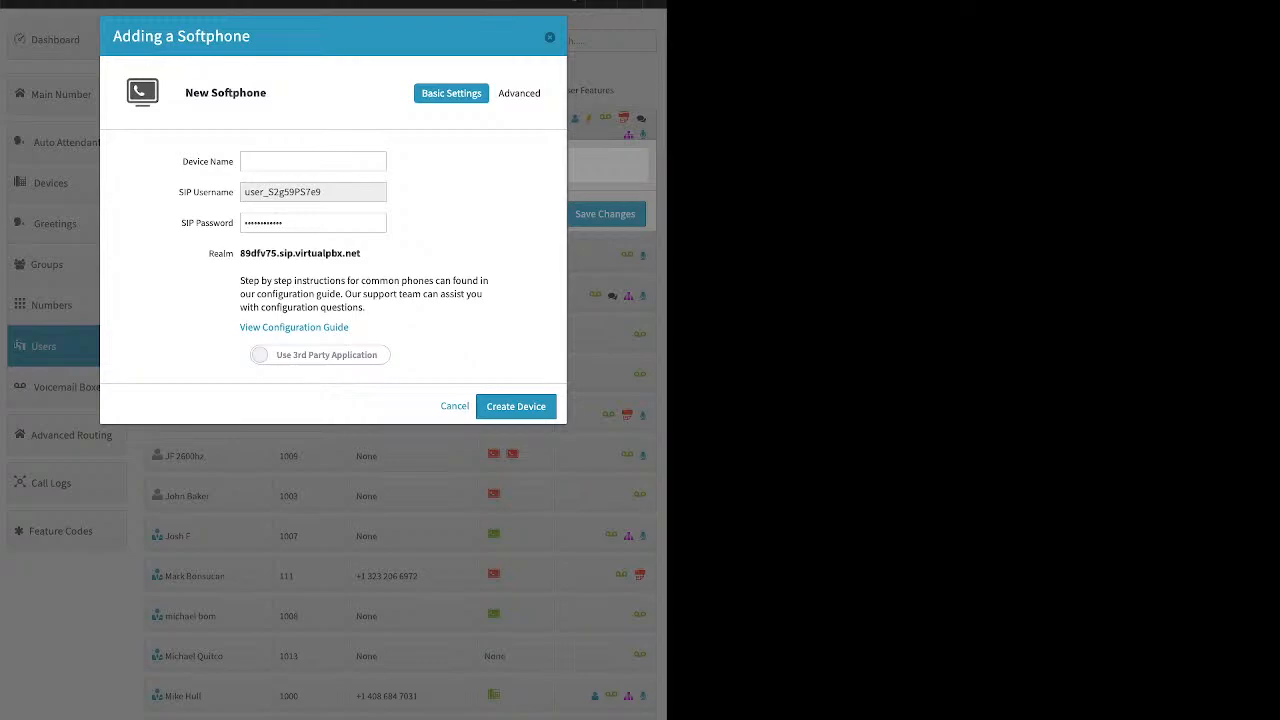
{"action": "left_click", "coordinate": [320, 355]}
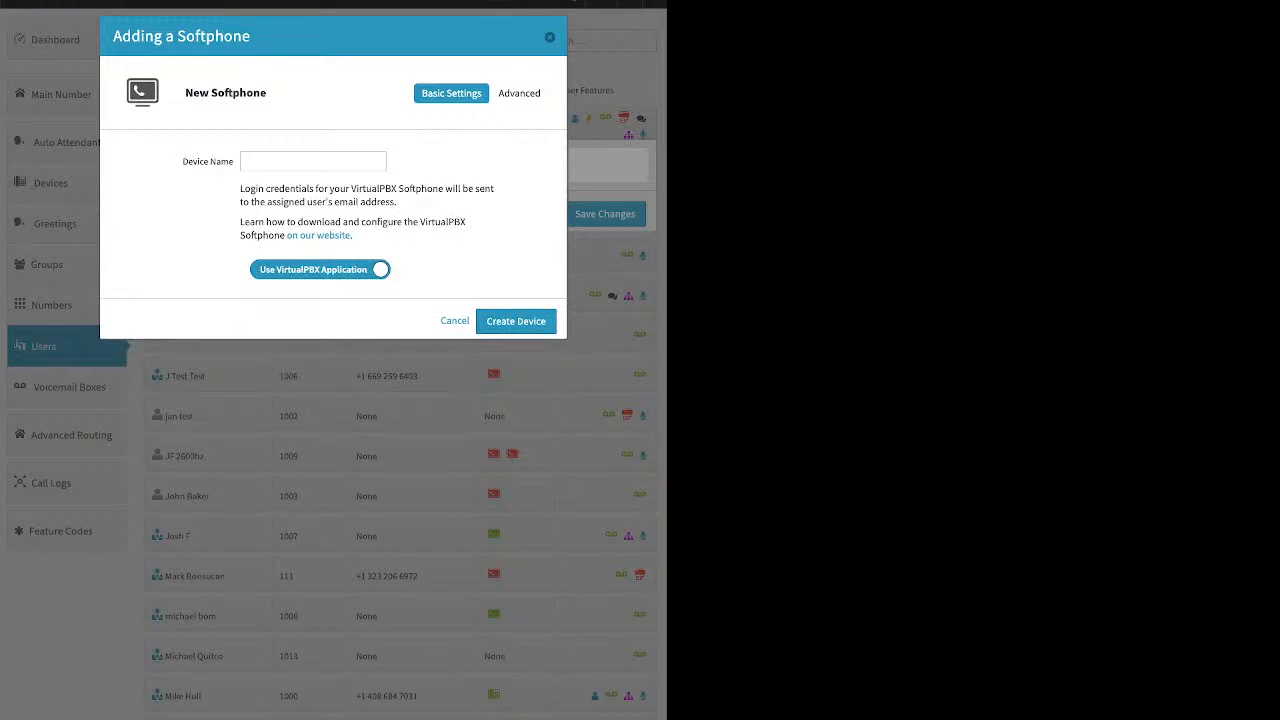
{"action": "left_click", "coordinate": [312, 161]}
{"action": "type", "text": "Aaron Softphone"}
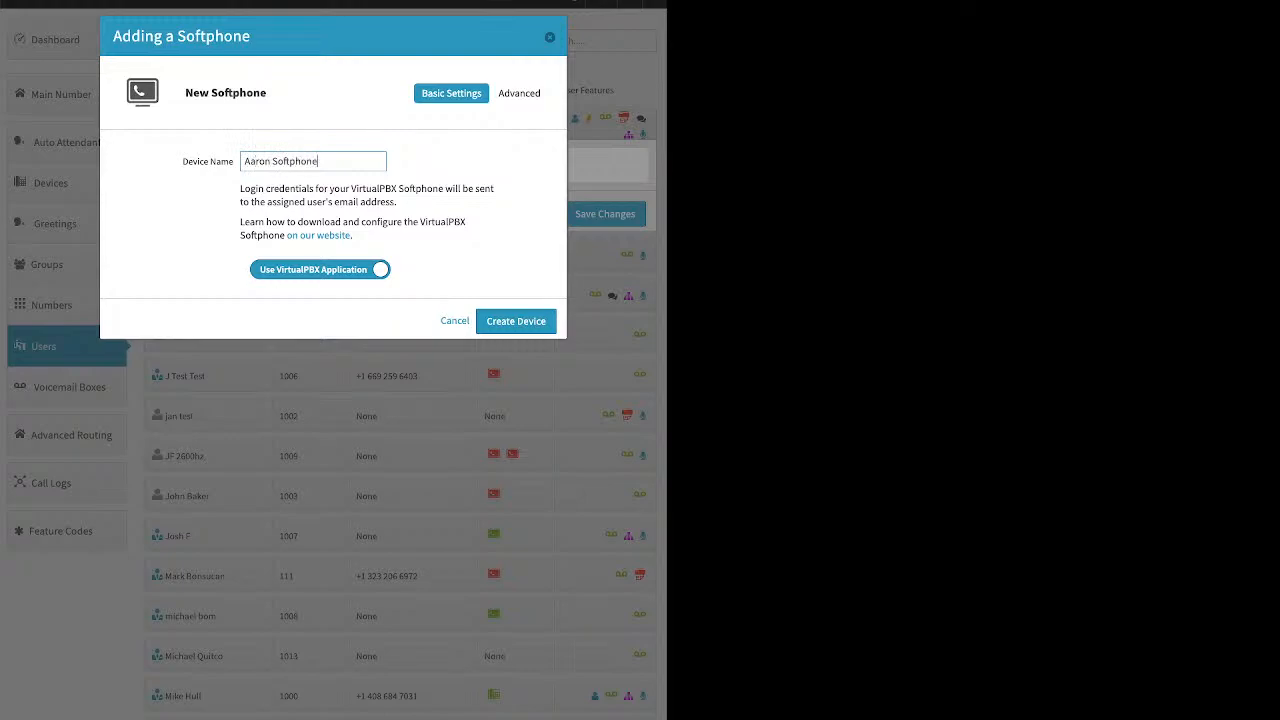
{"action": "left_click", "coordinate": [516, 321]}
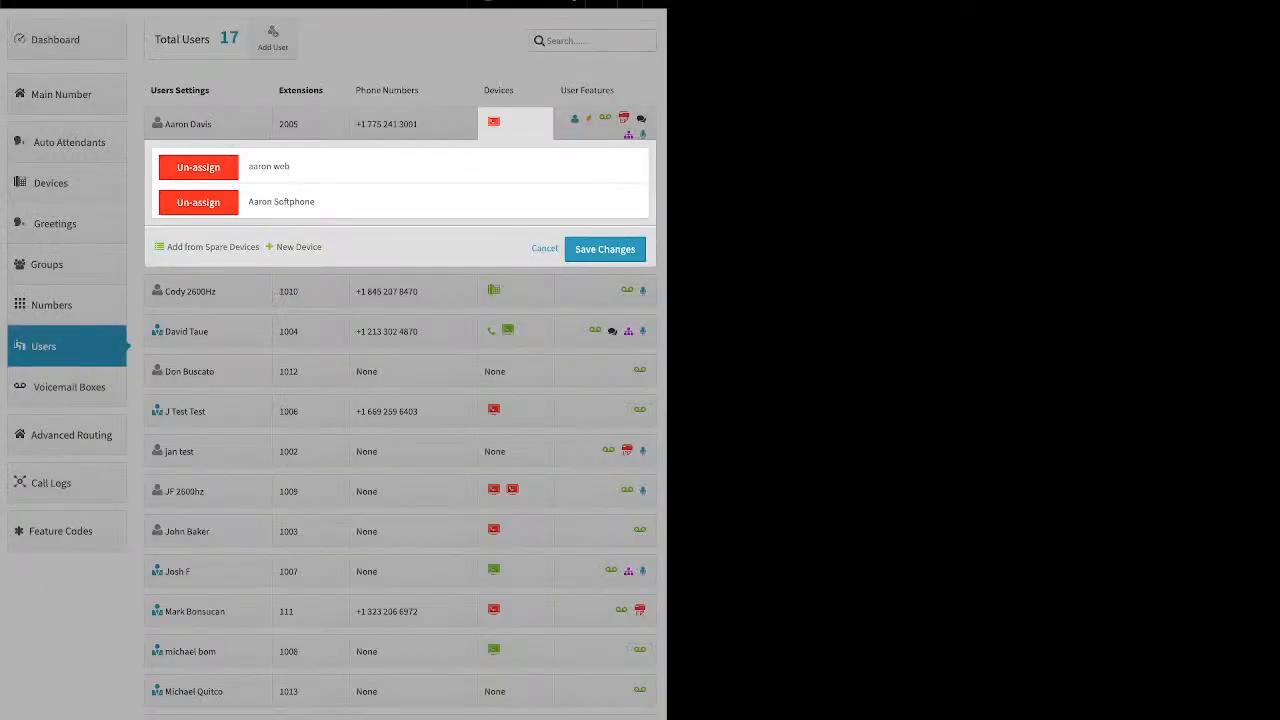
{"action": "left_click", "coordinate": [605, 249]}
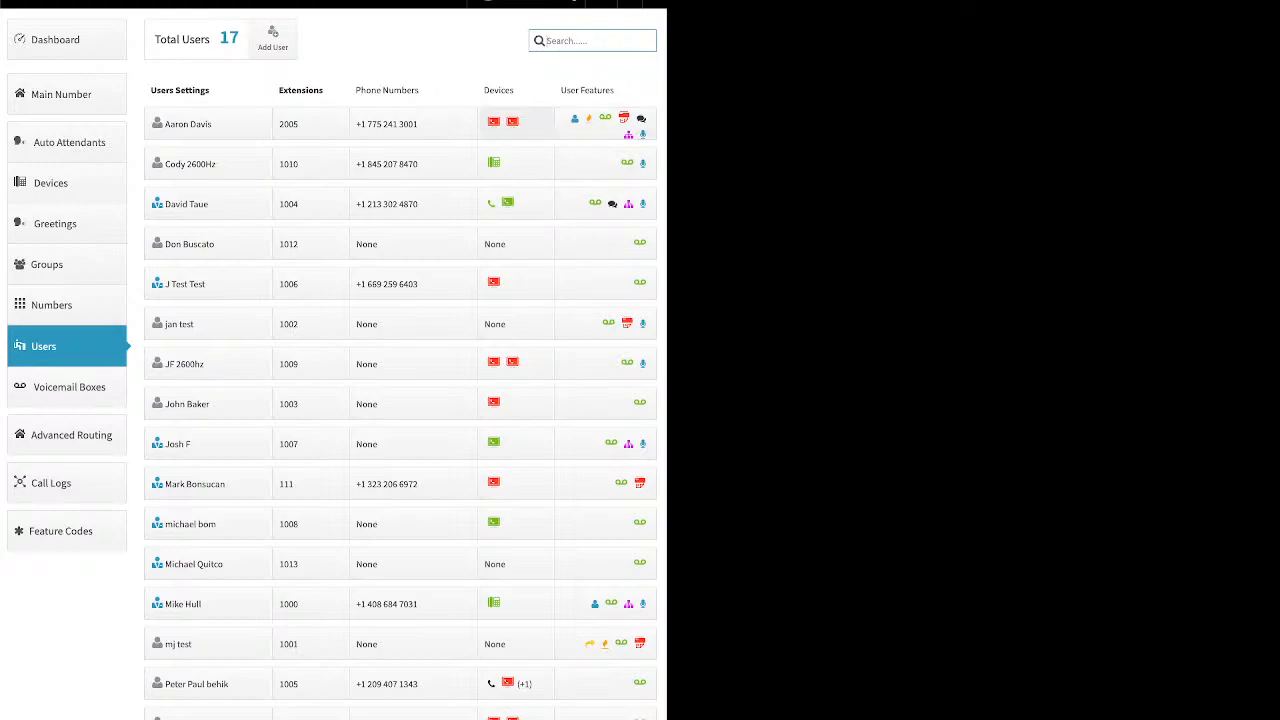
{"action": "left_click", "coordinate": [503, 123]}
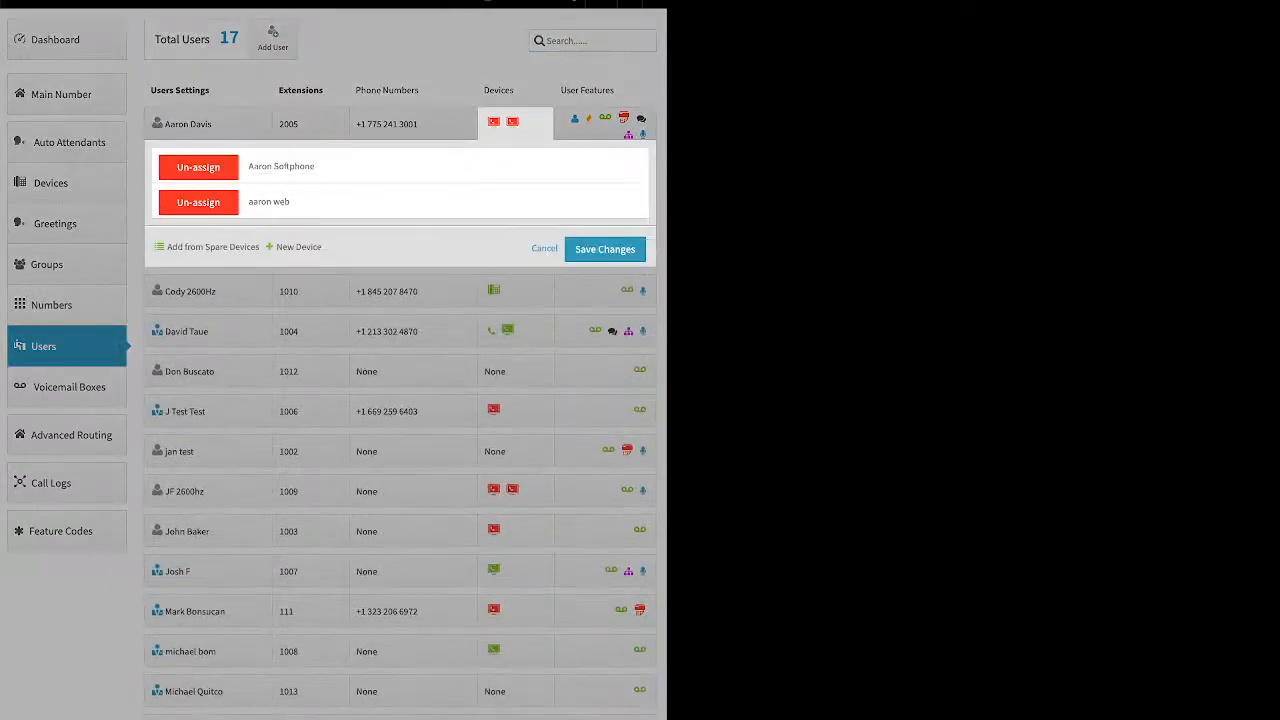
{"action": "left_click", "coordinate": [544, 248]}
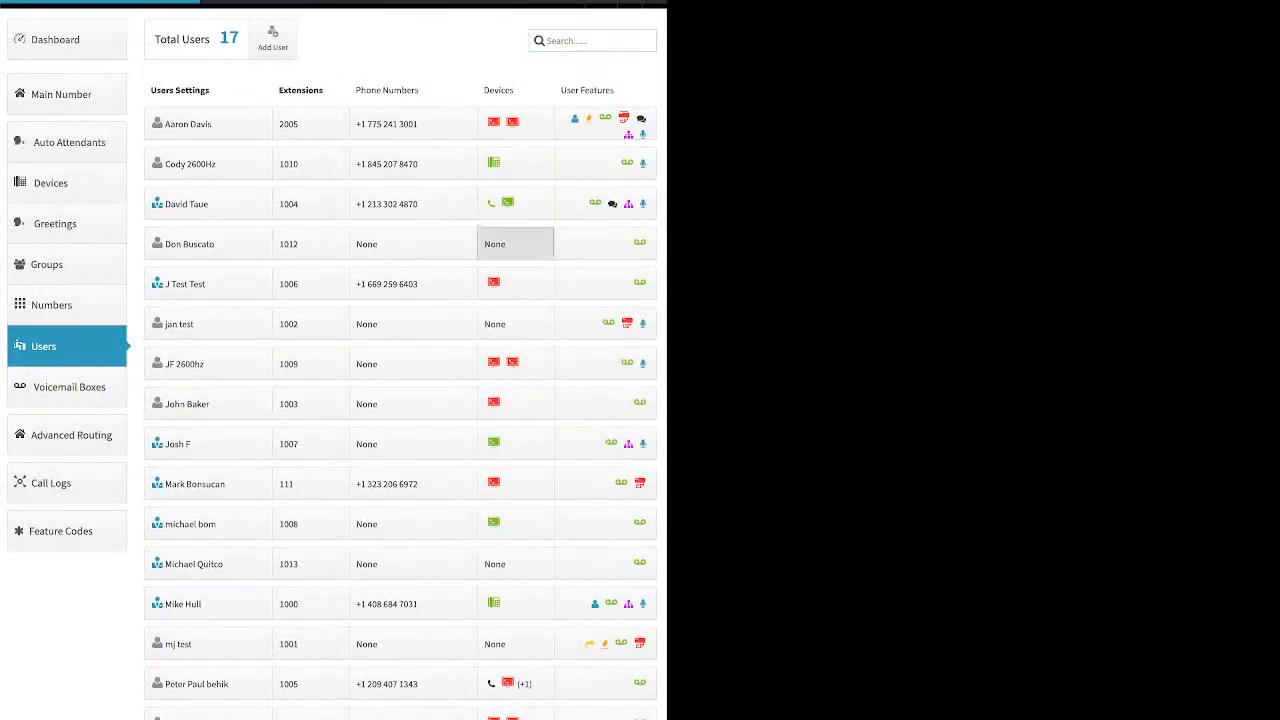
- Create a web phone for the user with extension 1012, named with the user's first name plus "SB Web", and save the assignment
{"action": "left_click", "coordinate": [515, 244]}
{"action": "left_click", "coordinate": [295, 331]}
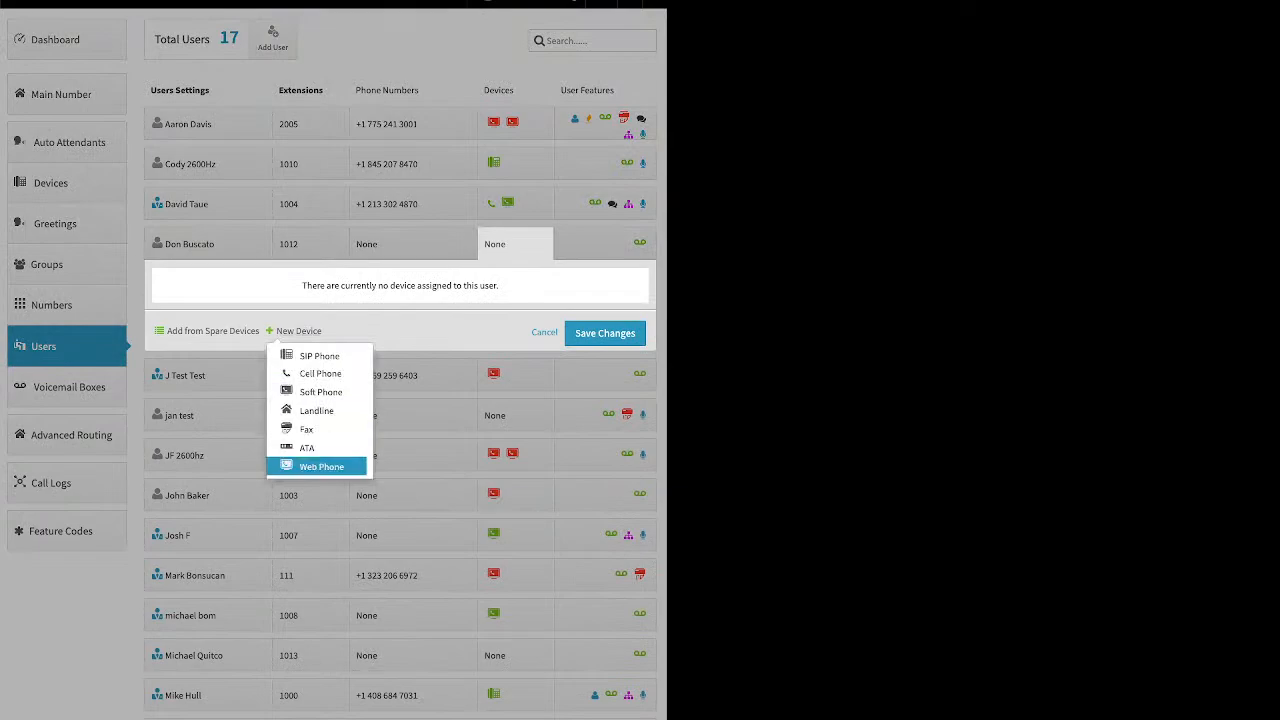
{"action": "left_click", "coordinate": [321, 466]}
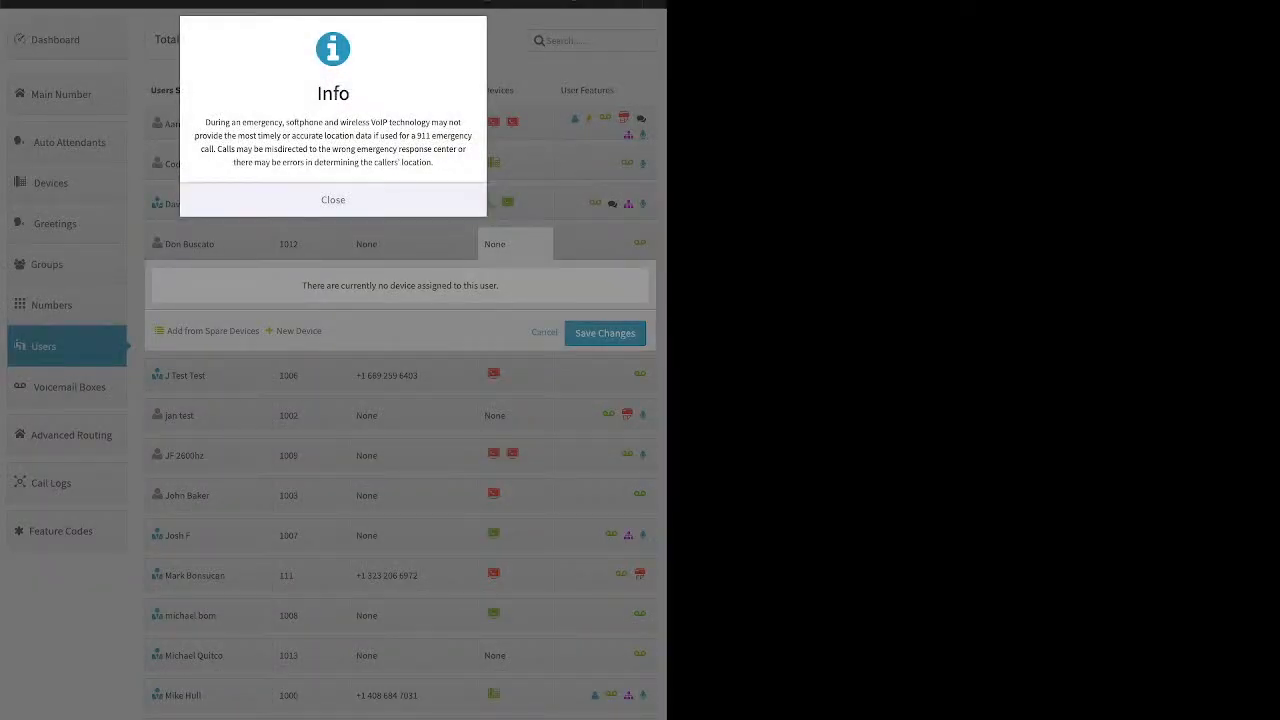
{"action": "left_click", "coordinate": [333, 200]}
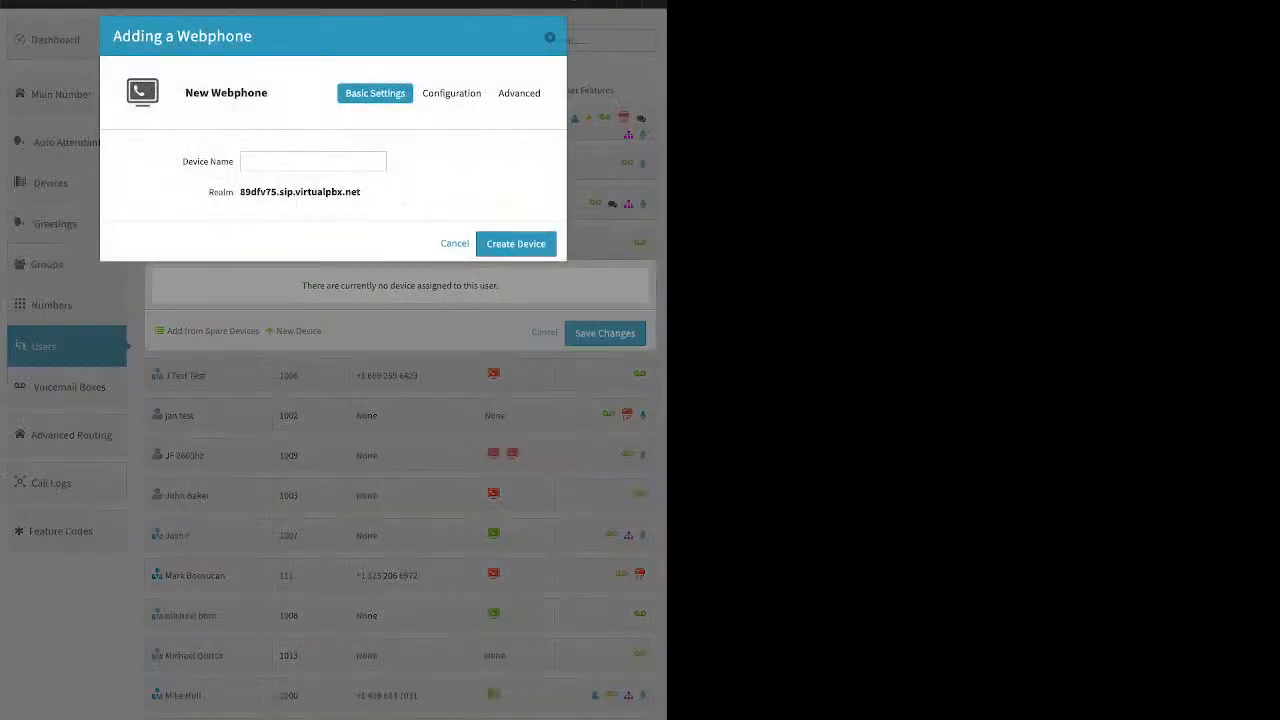
{"action": "left_click", "coordinate": [313, 161]}
{"action": "type", "text": "Don SB Web"}
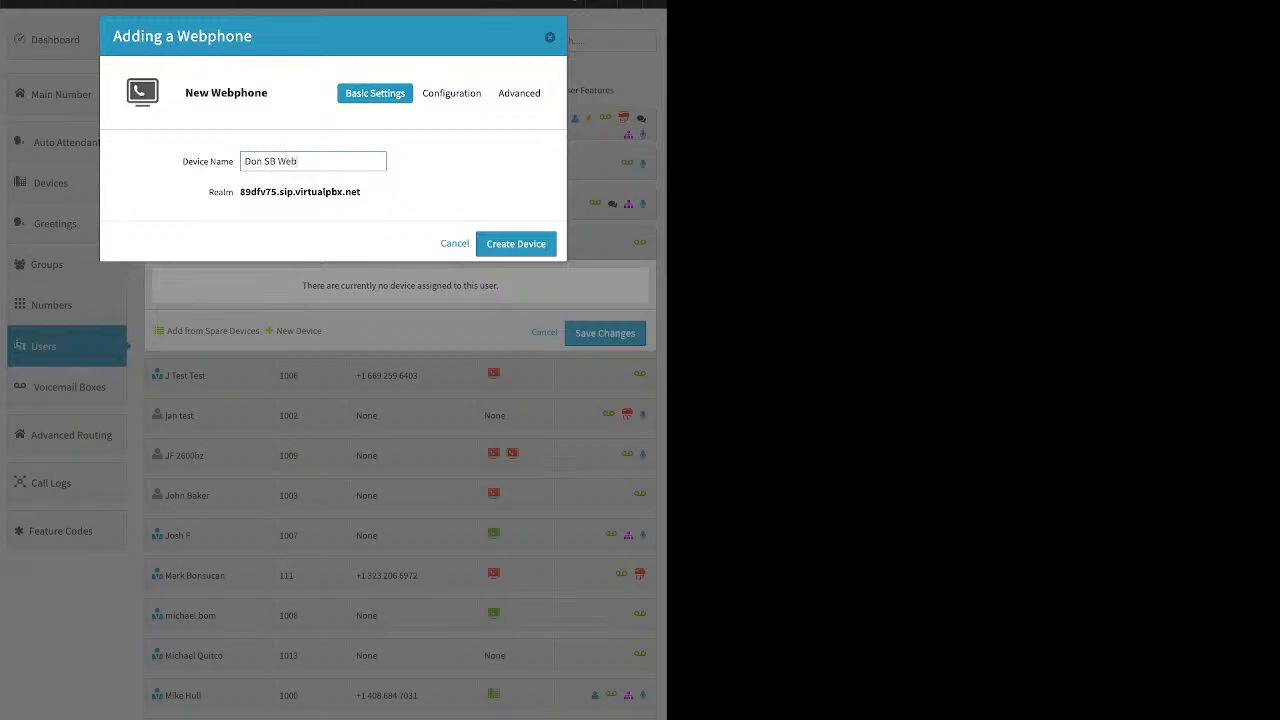
{"action": "key", "text": "Return"}
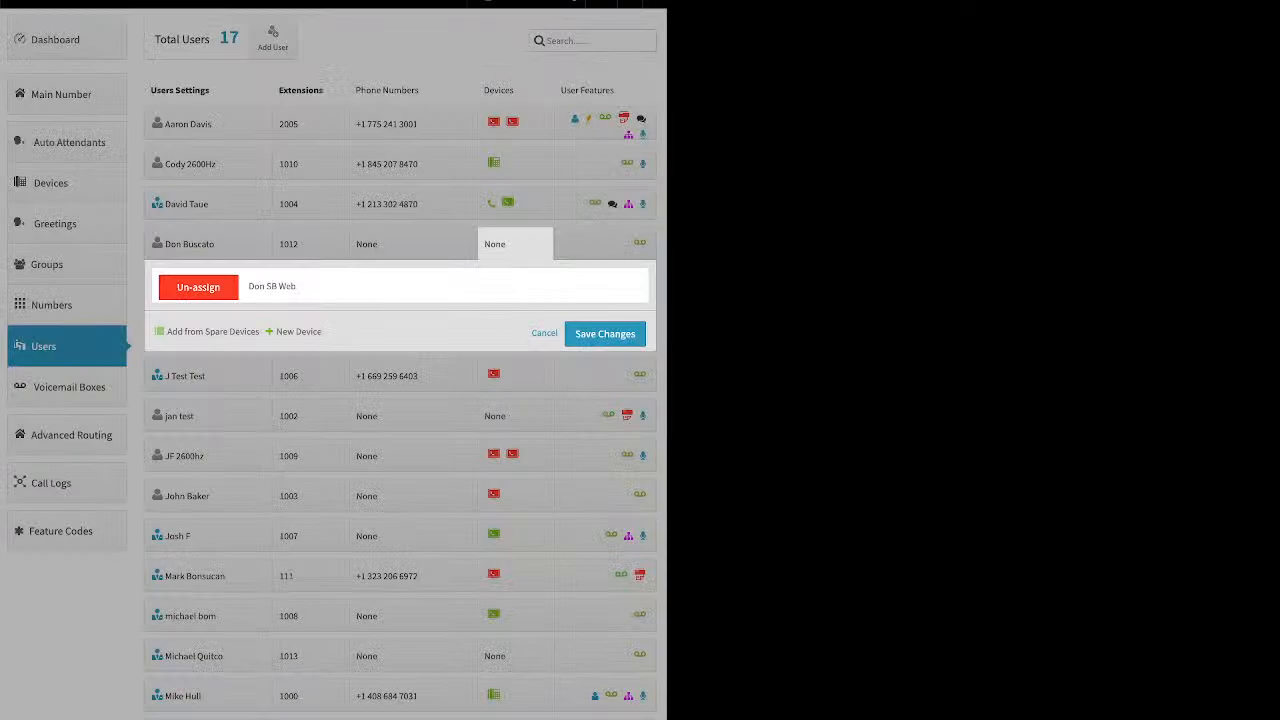
{"action": "left_click", "coordinate": [605, 334]}
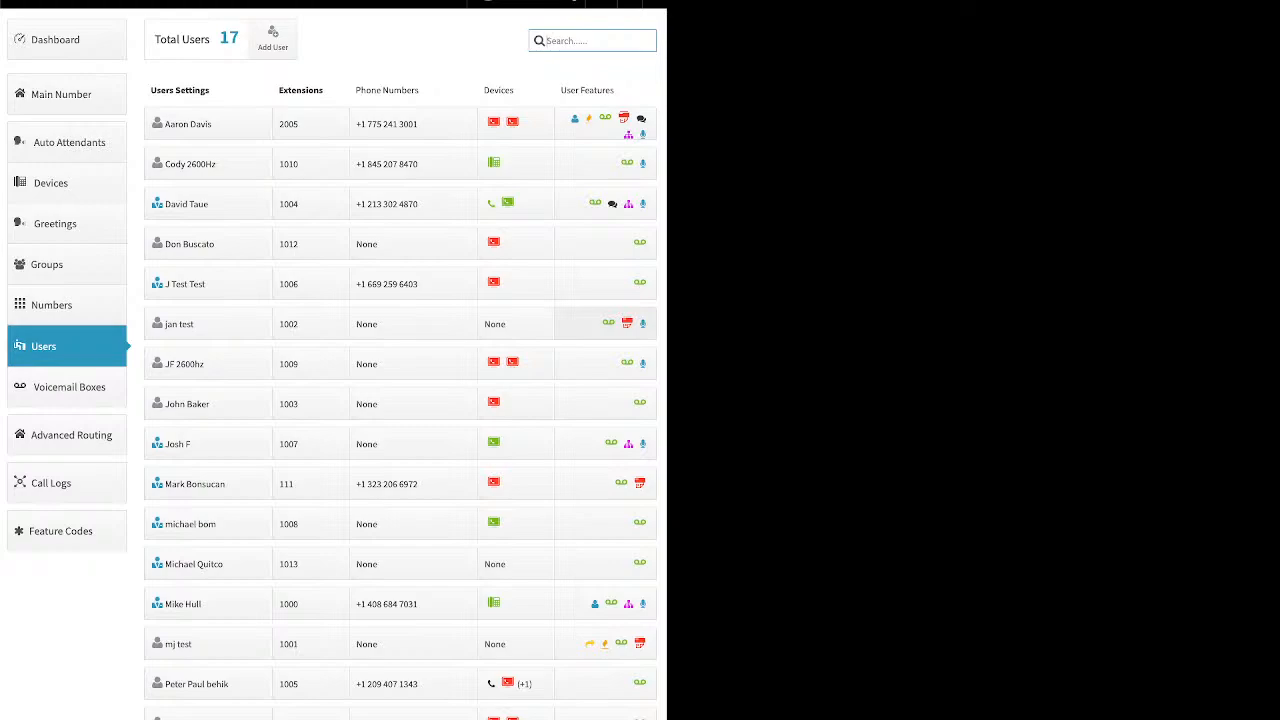
- Review the Caller-ID Number feature settings of the user with extension 2005
{"action": "left_click", "coordinate": [605, 124]}
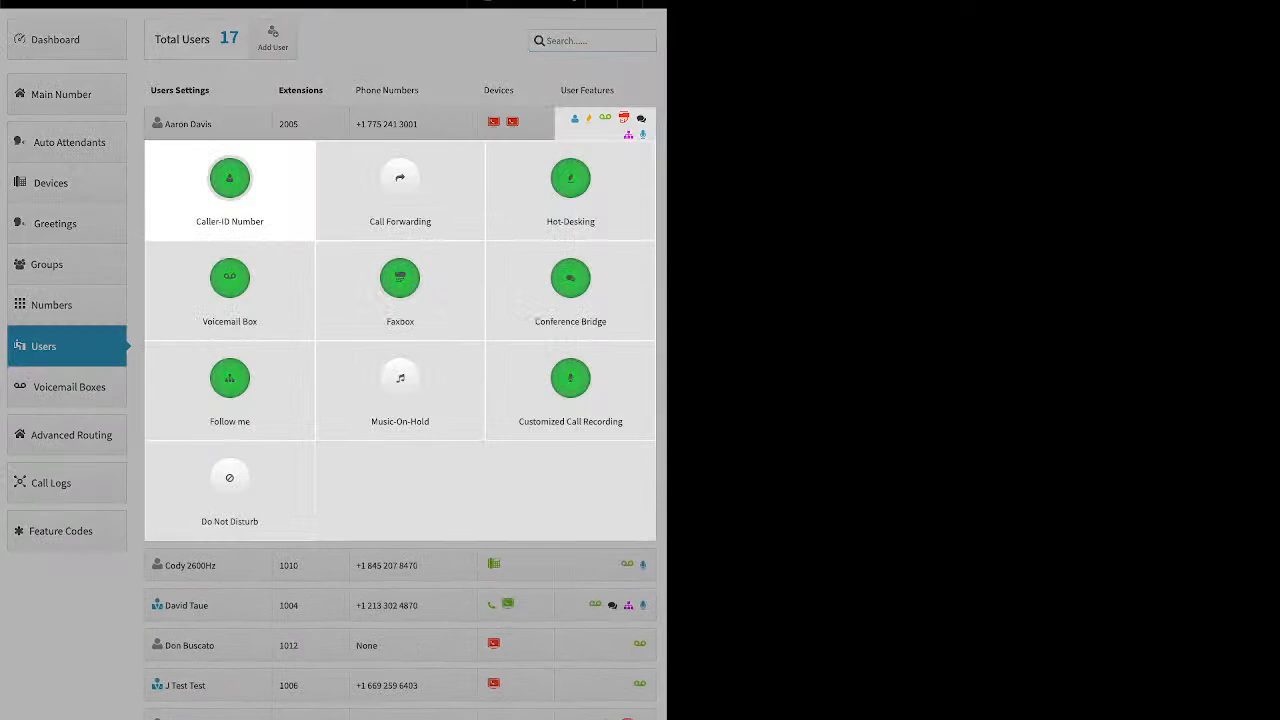
{"action": "left_click", "coordinate": [230, 184]}
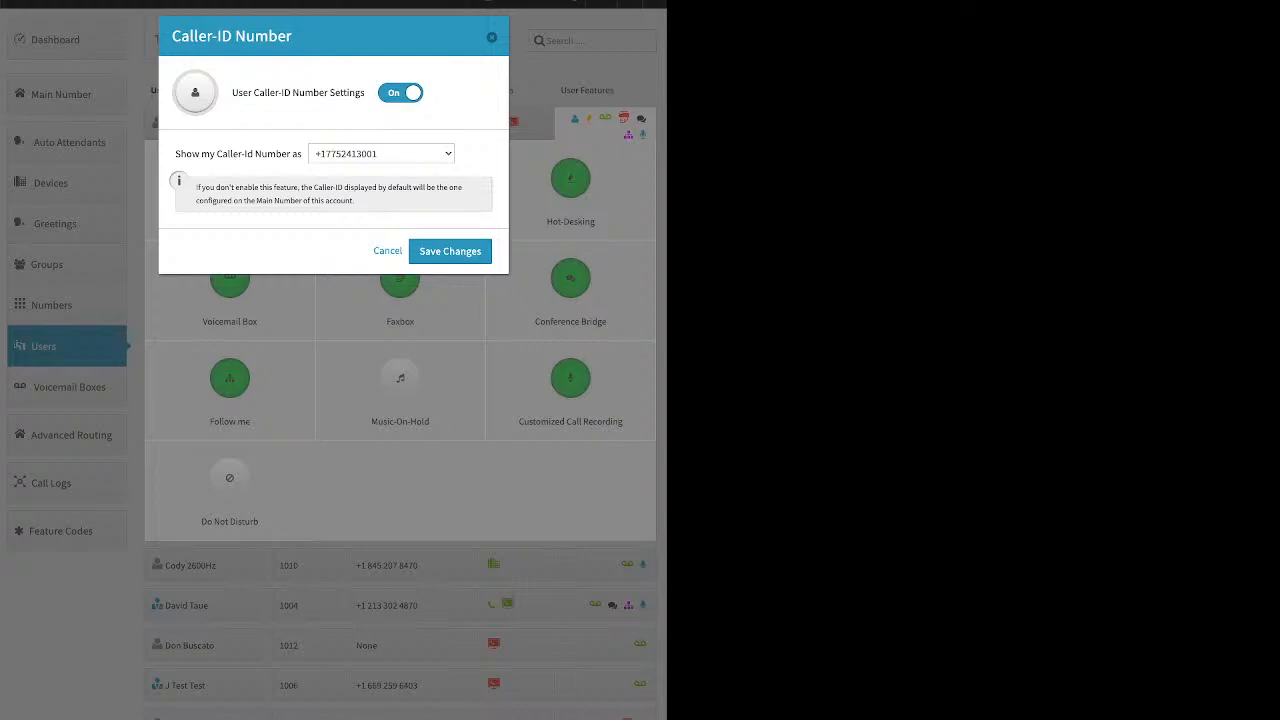
{"action": "left_click", "coordinate": [491, 37]}
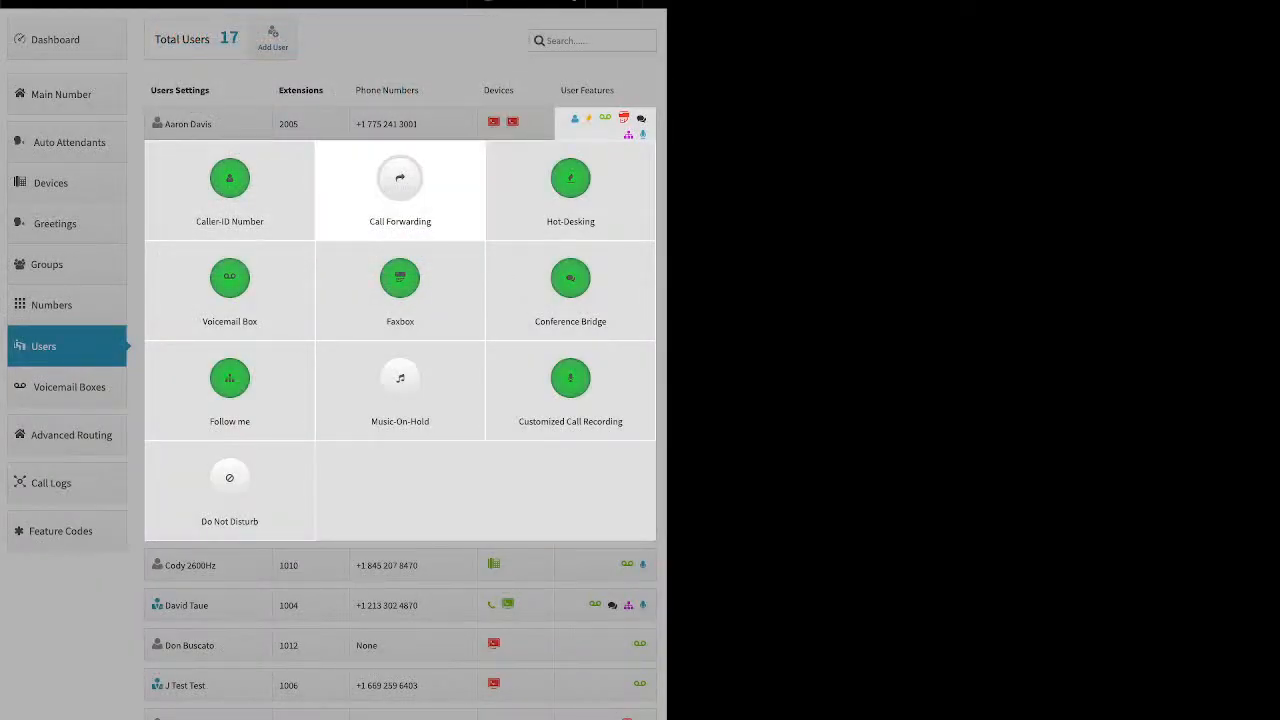
- Compare the Failover Mode and On options in the call forwarding settings of the user with extension 2005
{"action": "left_click", "coordinate": [400, 190]}
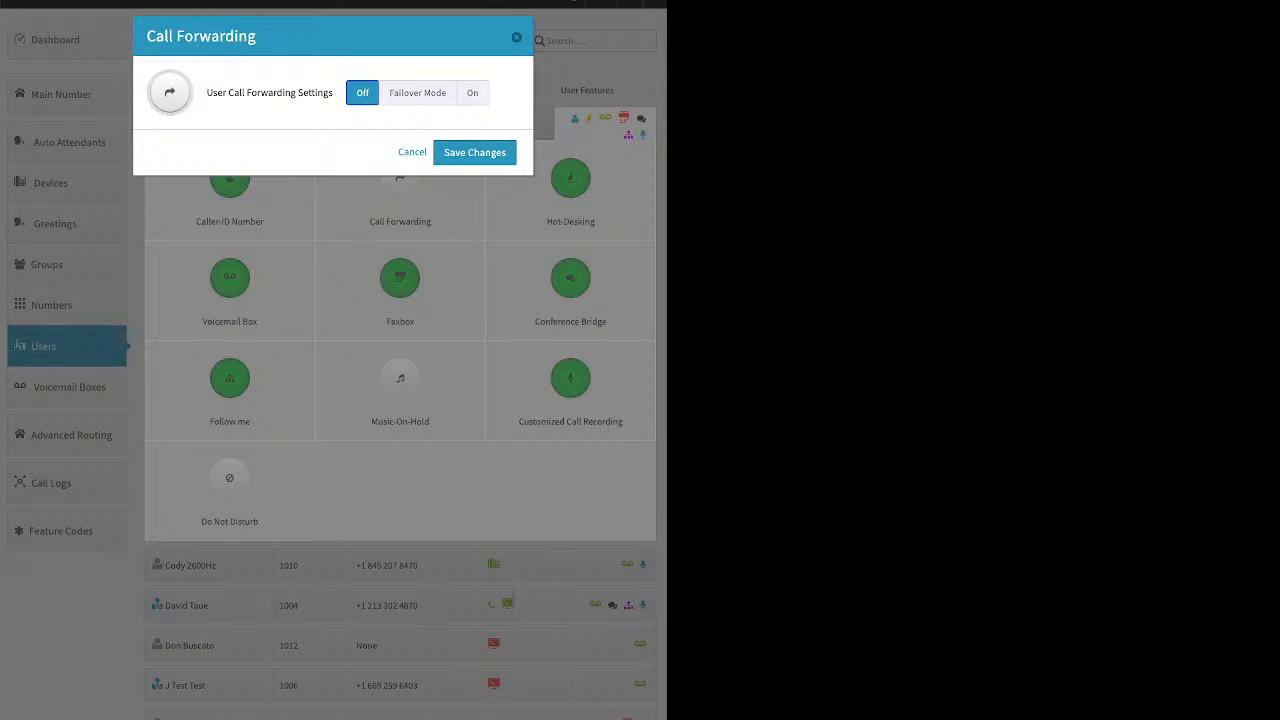
{"action": "left_click", "coordinate": [417, 93]}
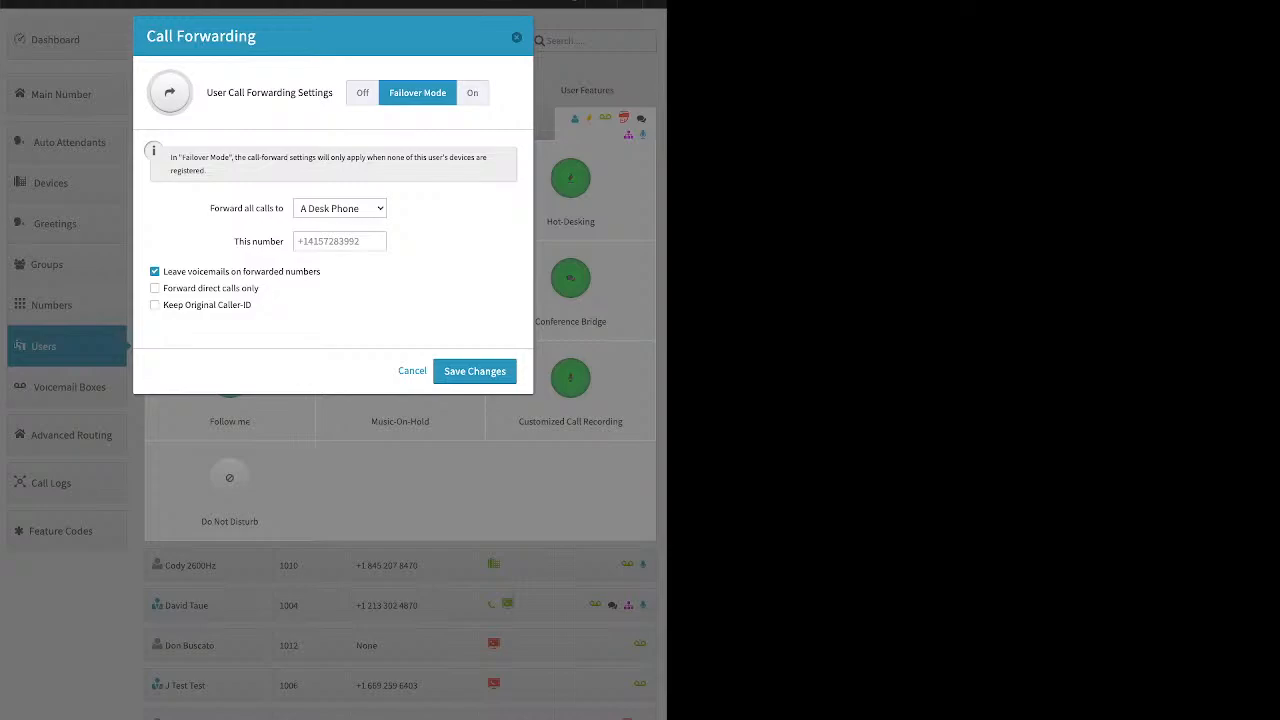
{"action": "left_click", "coordinate": [418, 93]}
{"action": "left_click", "coordinate": [339, 241]}
{"action": "left_click", "coordinate": [472, 93]}
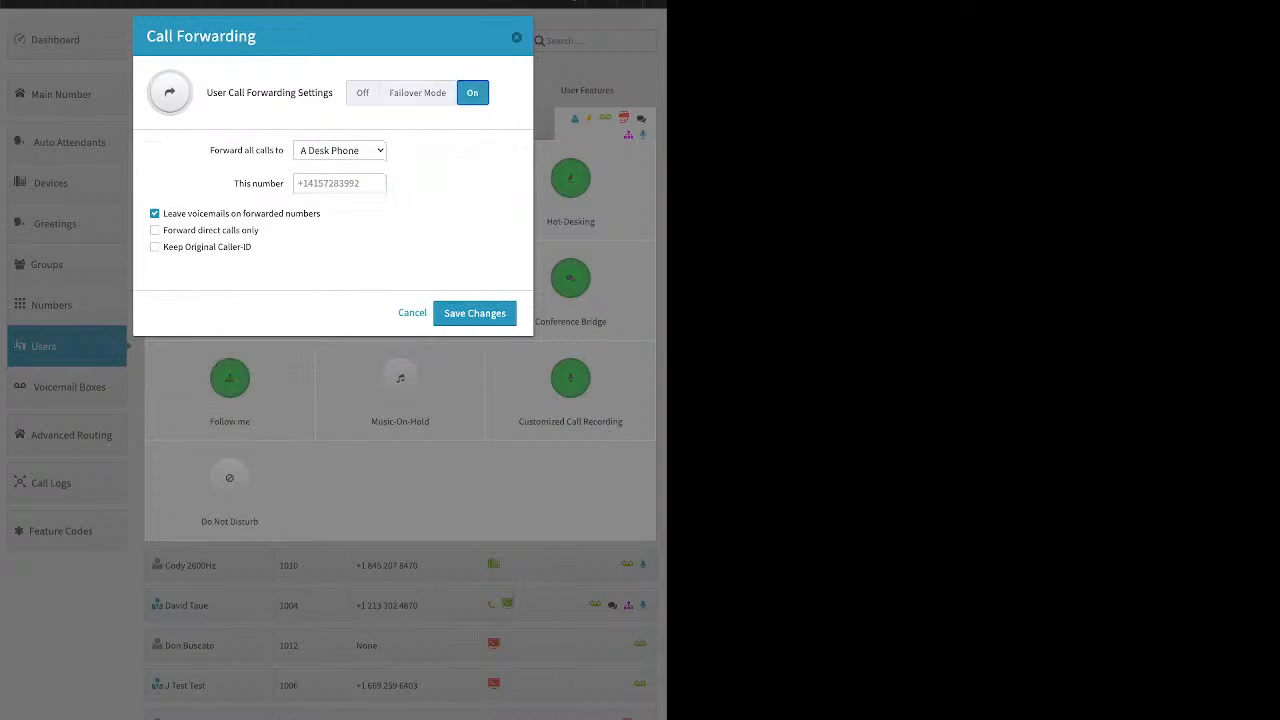
{"action": "left_click", "coordinate": [475, 313]}
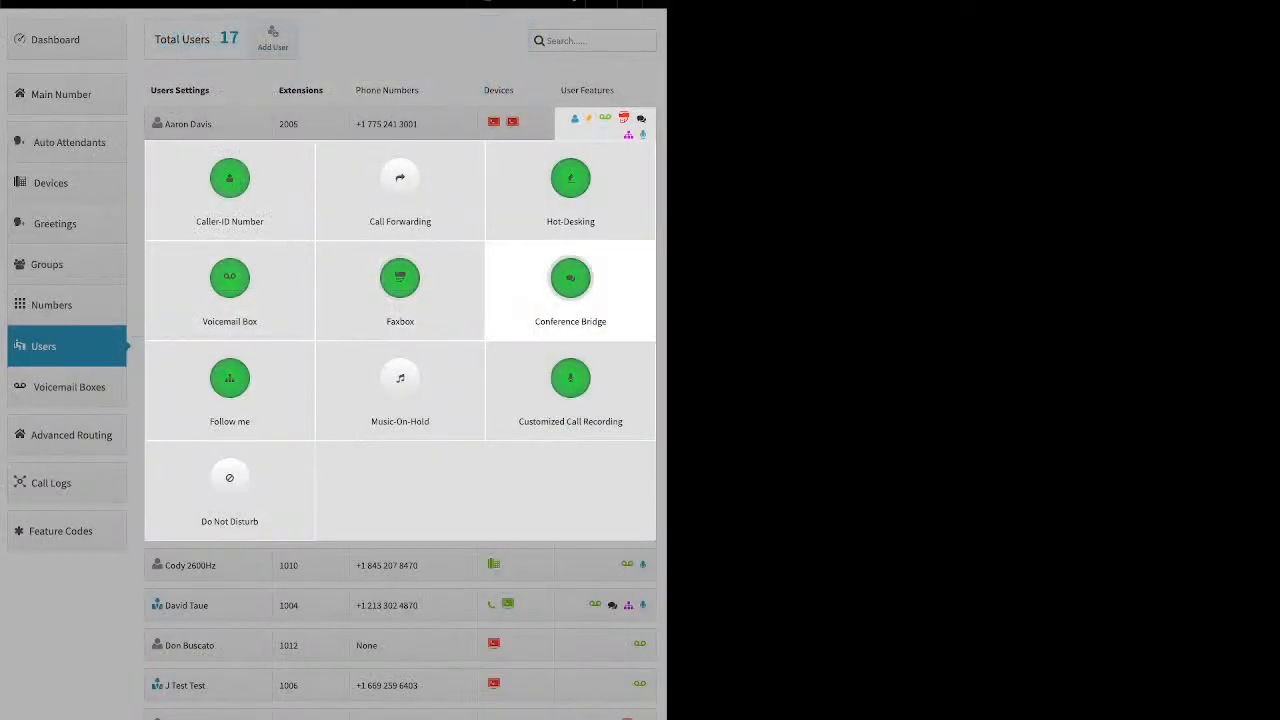
- Review the Hot-Desking settings of the user with extension 2005, including the Hotdesk ID, PIN and multiple-device login options
{"action": "left_click", "coordinate": [570, 178]}
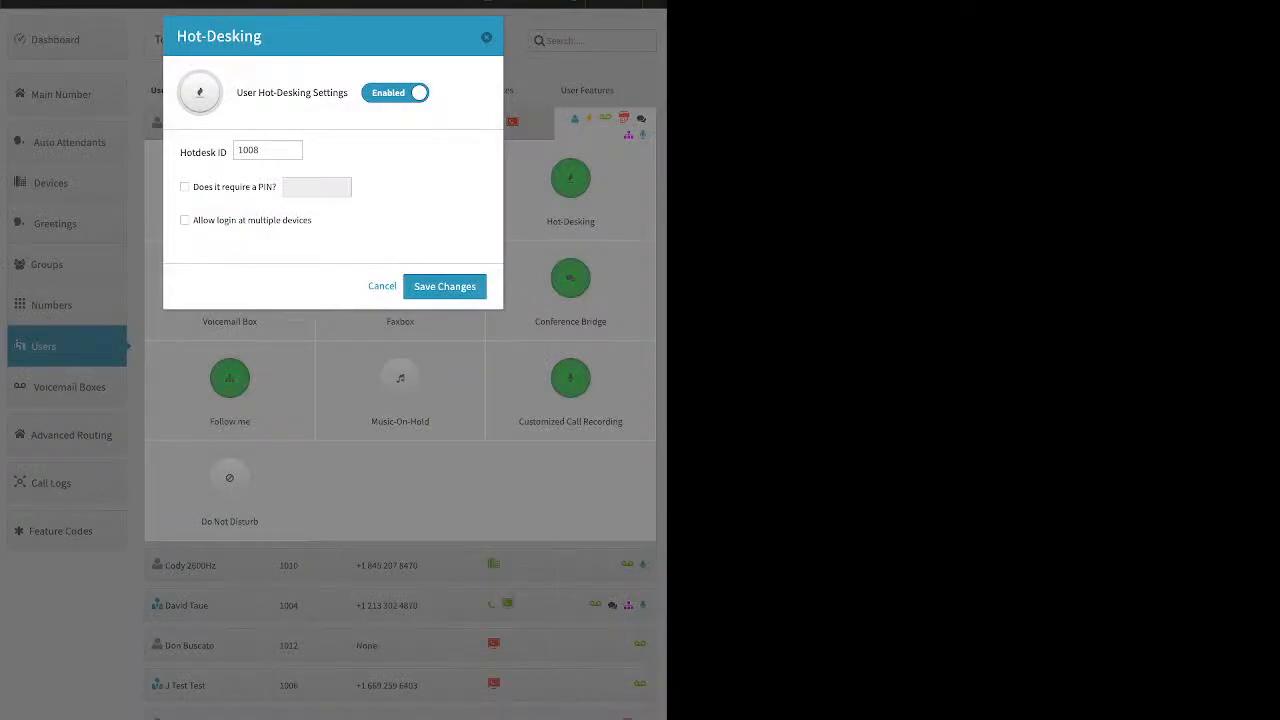
{"action": "left_click_drag", "start_coordinate": [181, 153], "coordinate": [243, 150]}
{"action": "left_click", "coordinate": [486, 37]}
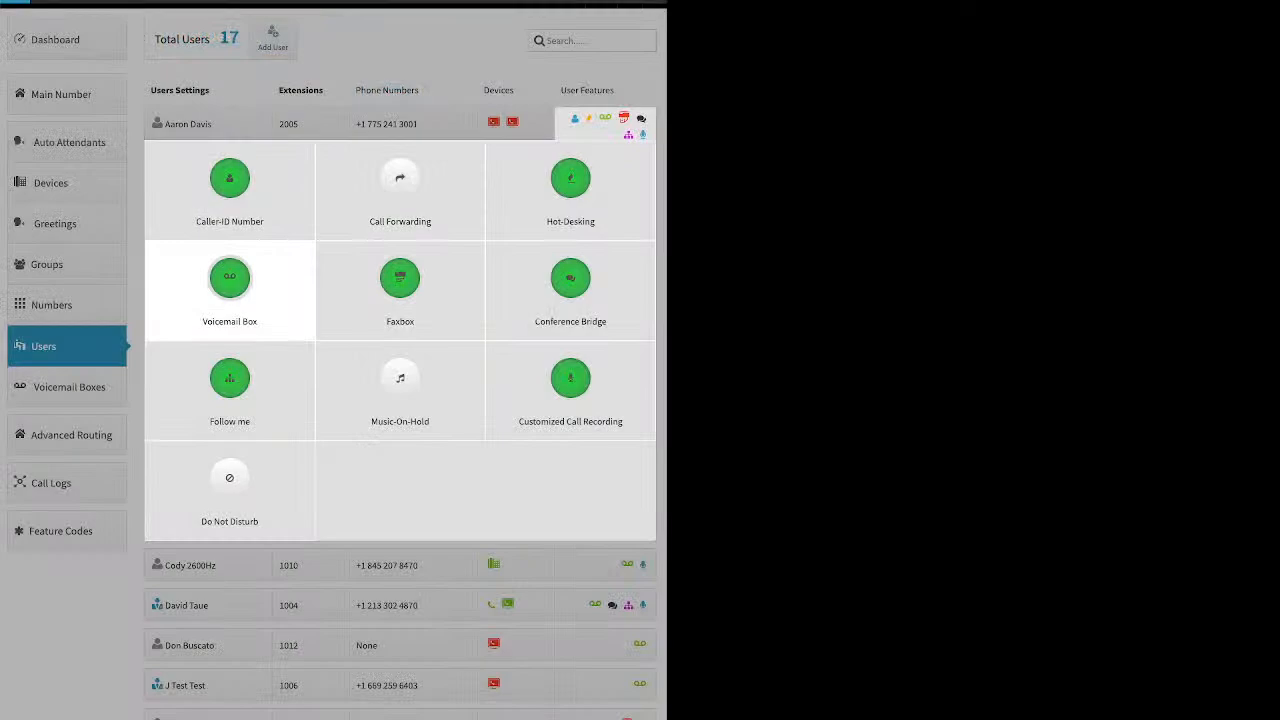
- Examine the voicemail transcription and e-mail options for extension 2005, trying the option to delete messages after notification without saving
{"action": "left_click", "coordinate": [229, 280]}
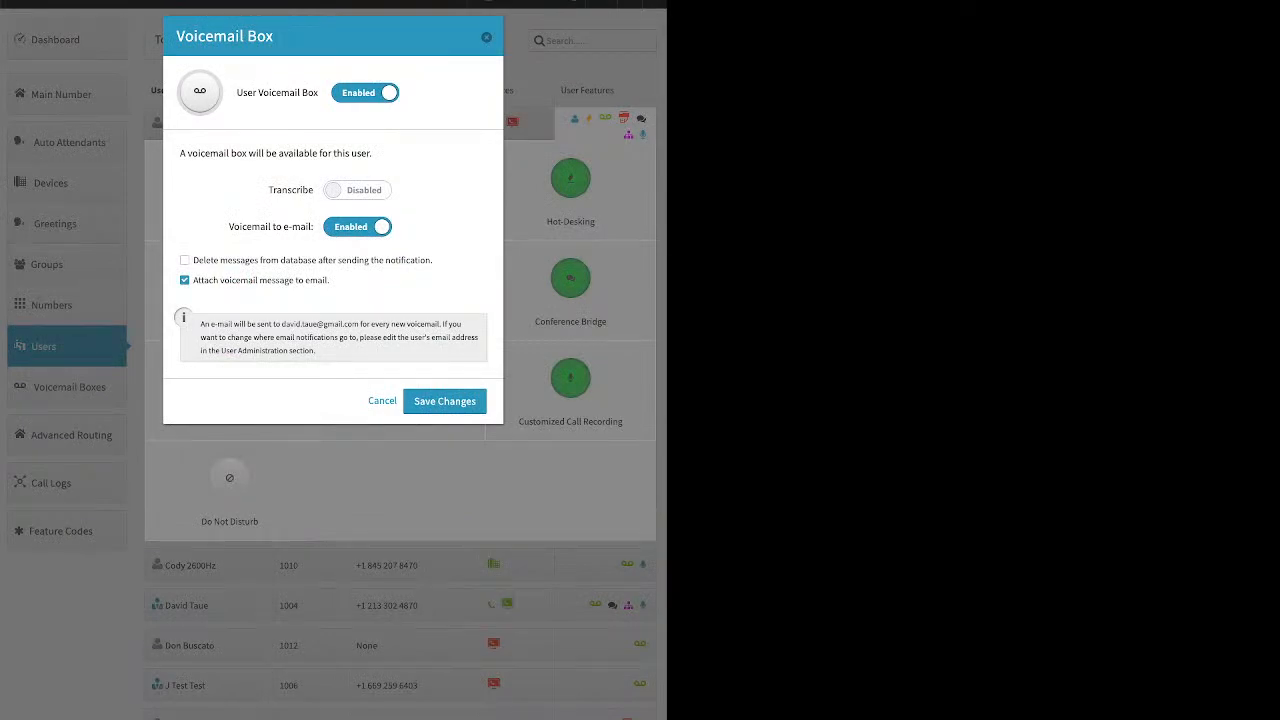
{"action": "left_click_drag", "start_coordinate": [267, 190], "coordinate": [315, 190]}
{"action": "left_click_drag", "start_coordinate": [329, 280], "coordinate": [220, 280]}
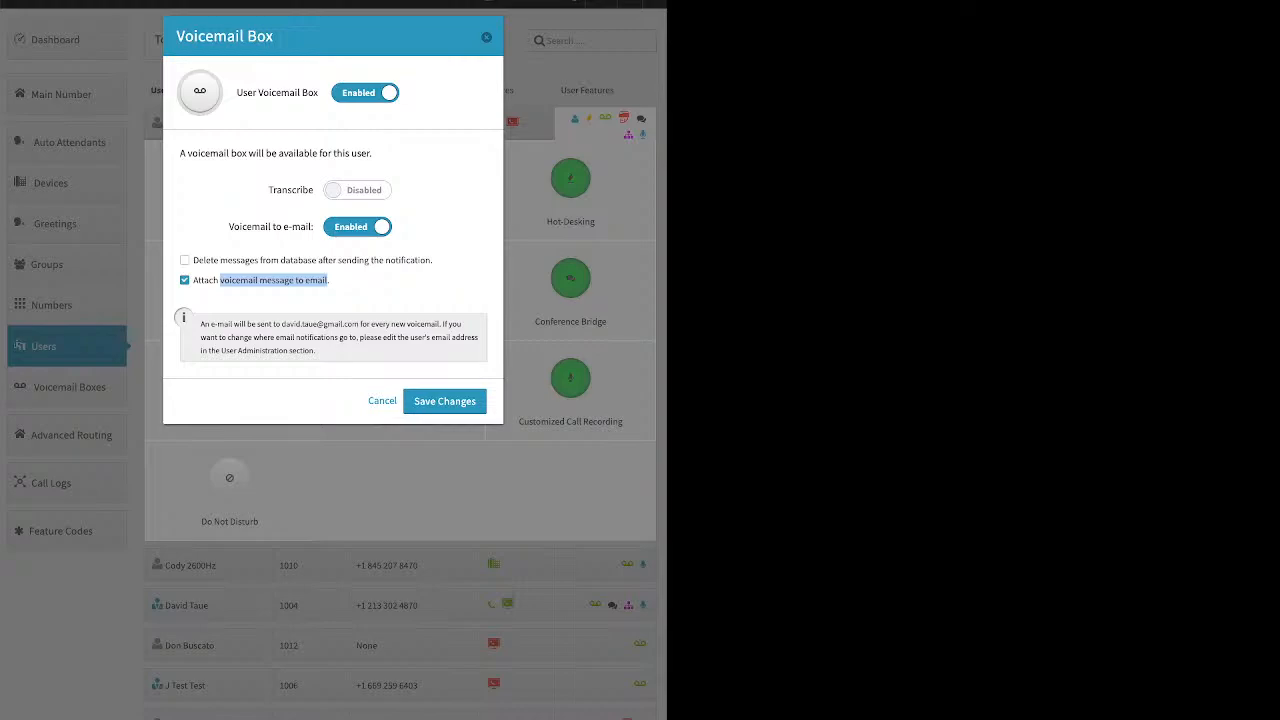
{"action": "left_click", "coordinate": [345, 288]}
{"action": "left_click", "coordinate": [185, 260]}
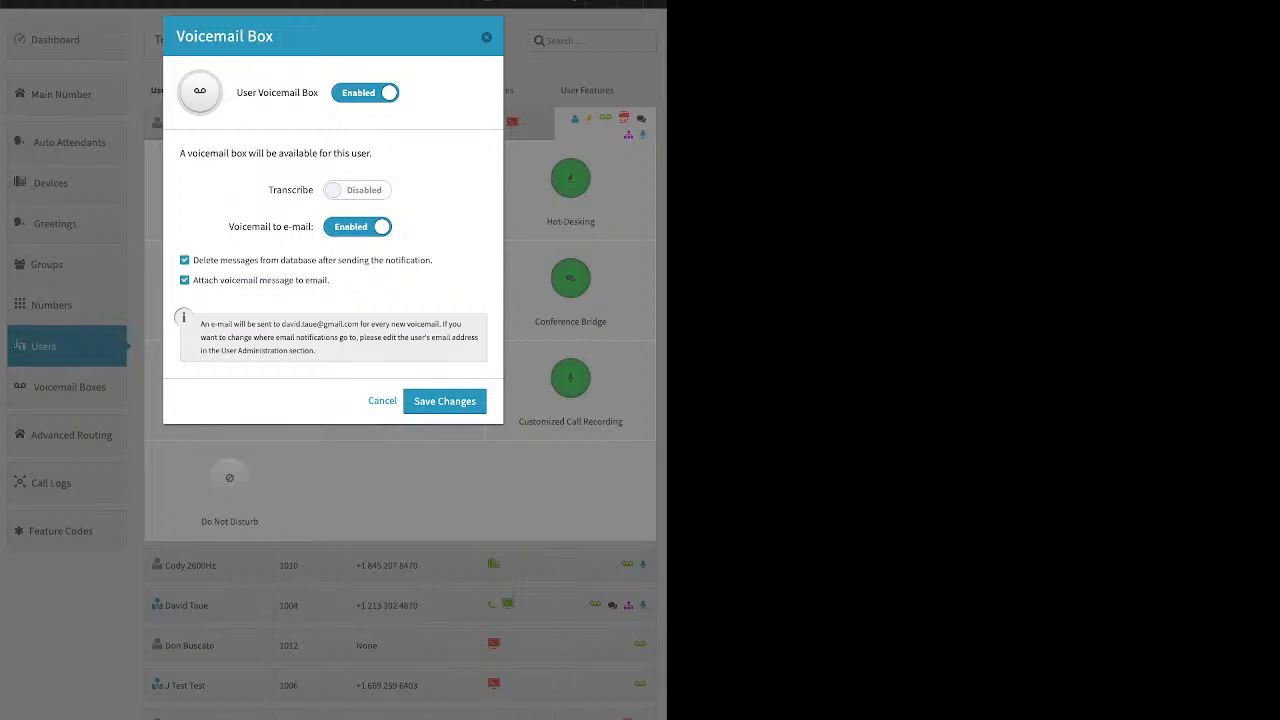
{"action": "left_click_drag", "start_coordinate": [193, 260], "coordinate": [428, 260]}
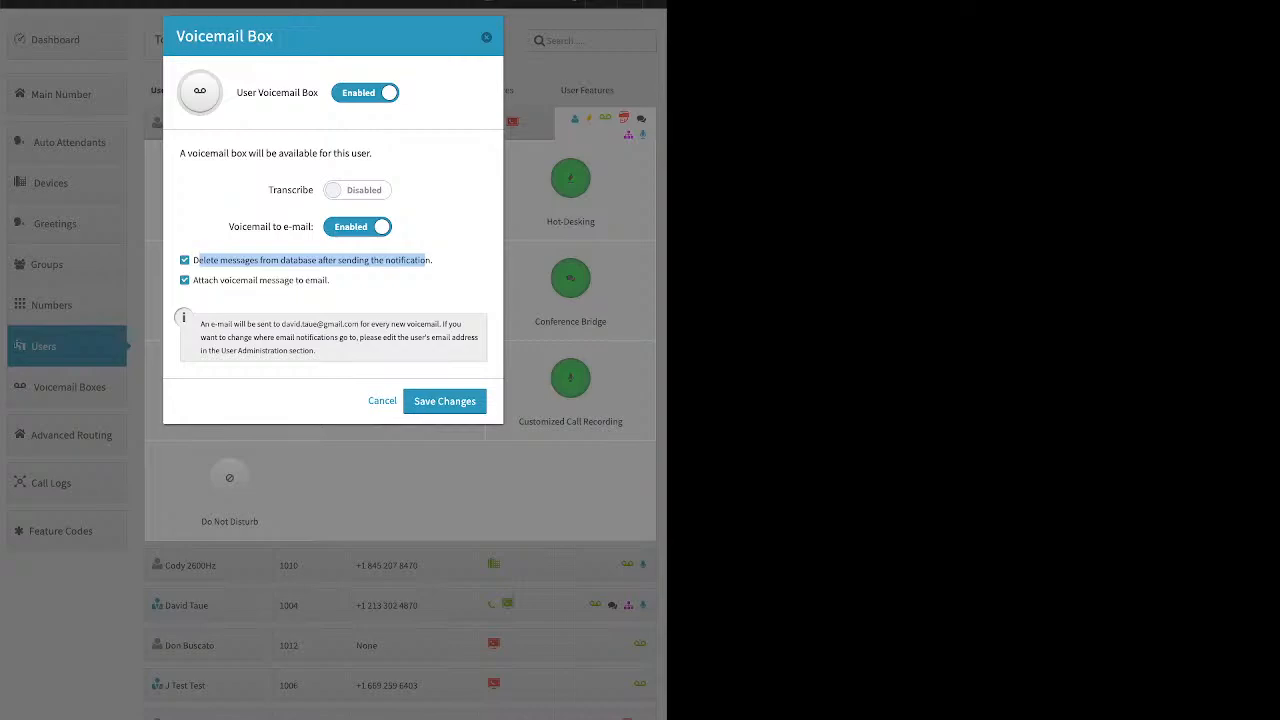
{"action": "left_click", "coordinate": [486, 37]}
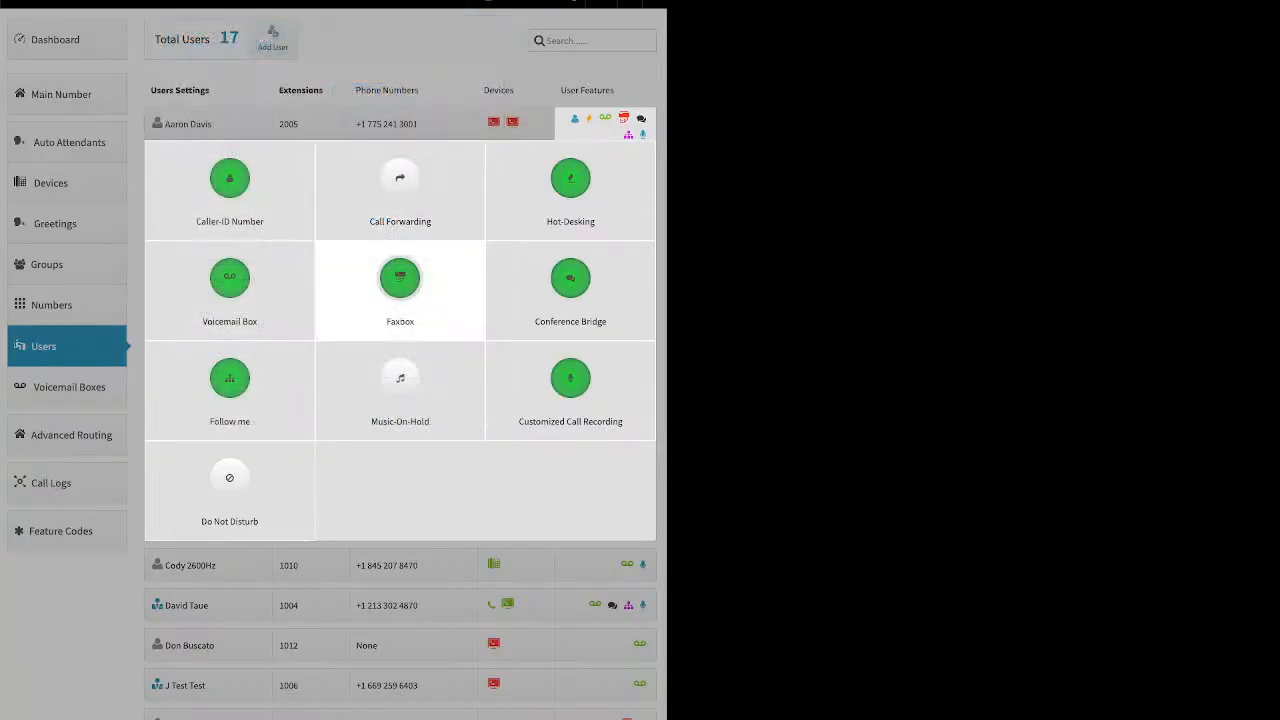
- Review the Faxbox settings of the user with extension 2005, including the number options for receiving faxes by e-mail
{"action": "left_click", "coordinate": [400, 280]}
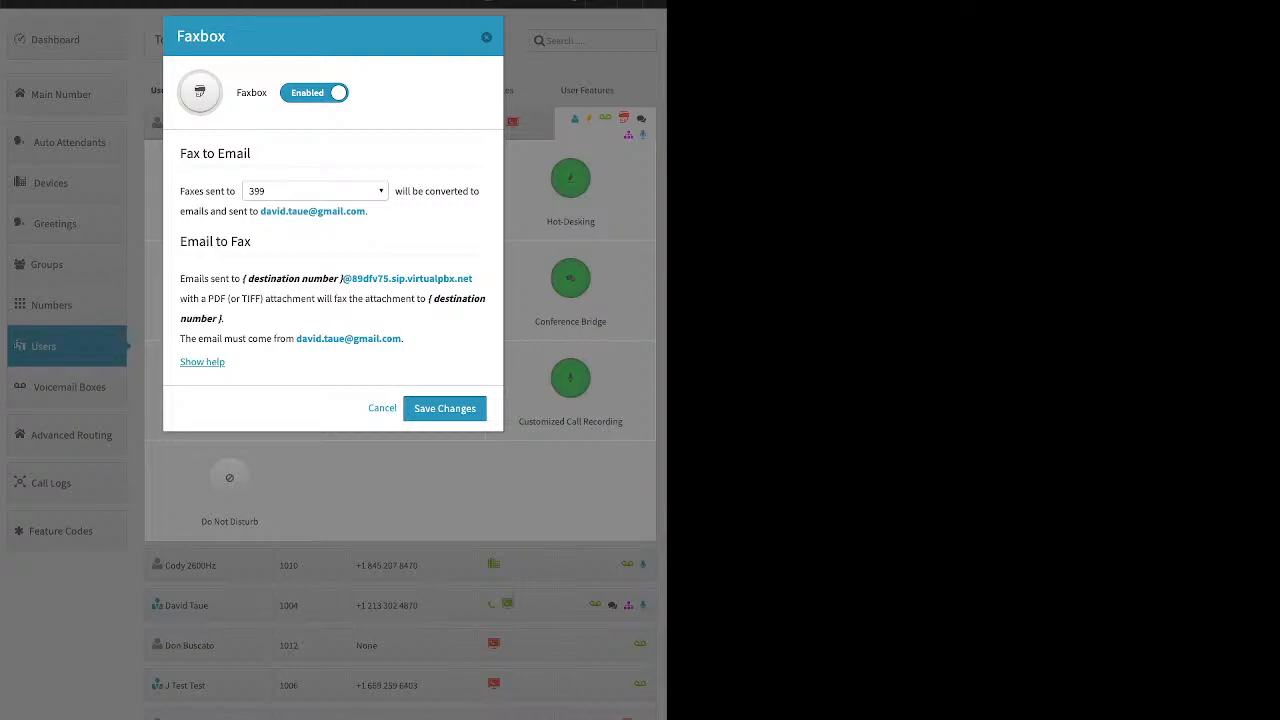
{"action": "left_click", "coordinate": [315, 191]}
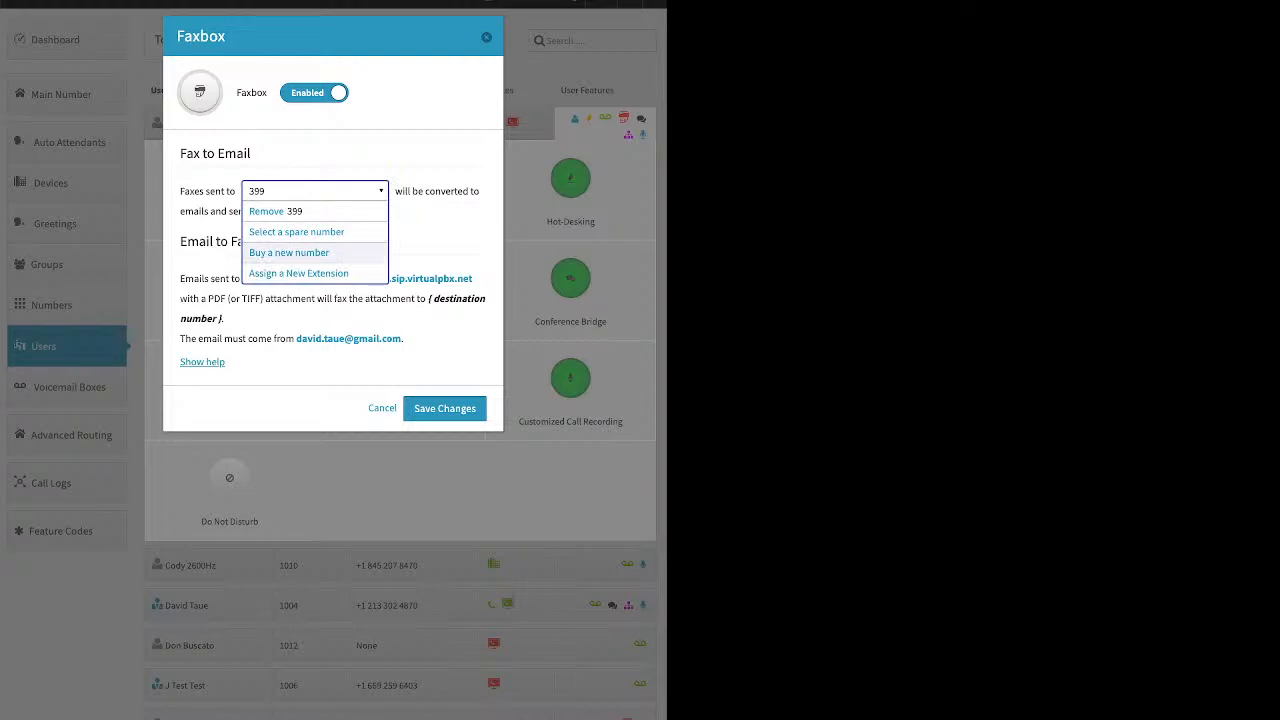
{"action": "left_click", "coordinate": [300, 253]}
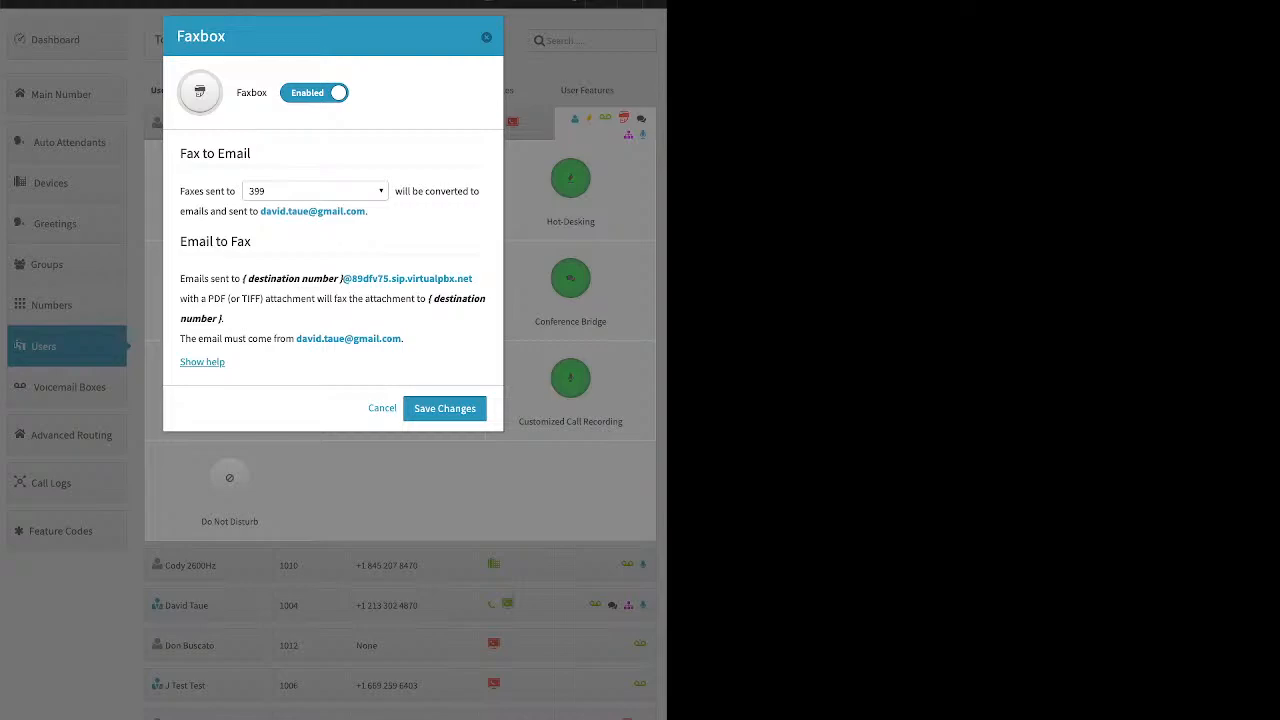
{"action": "left_click", "coordinate": [315, 191]}
{"action": "left_click", "coordinate": [315, 191]}
{"action": "left_click", "coordinate": [486, 37]}
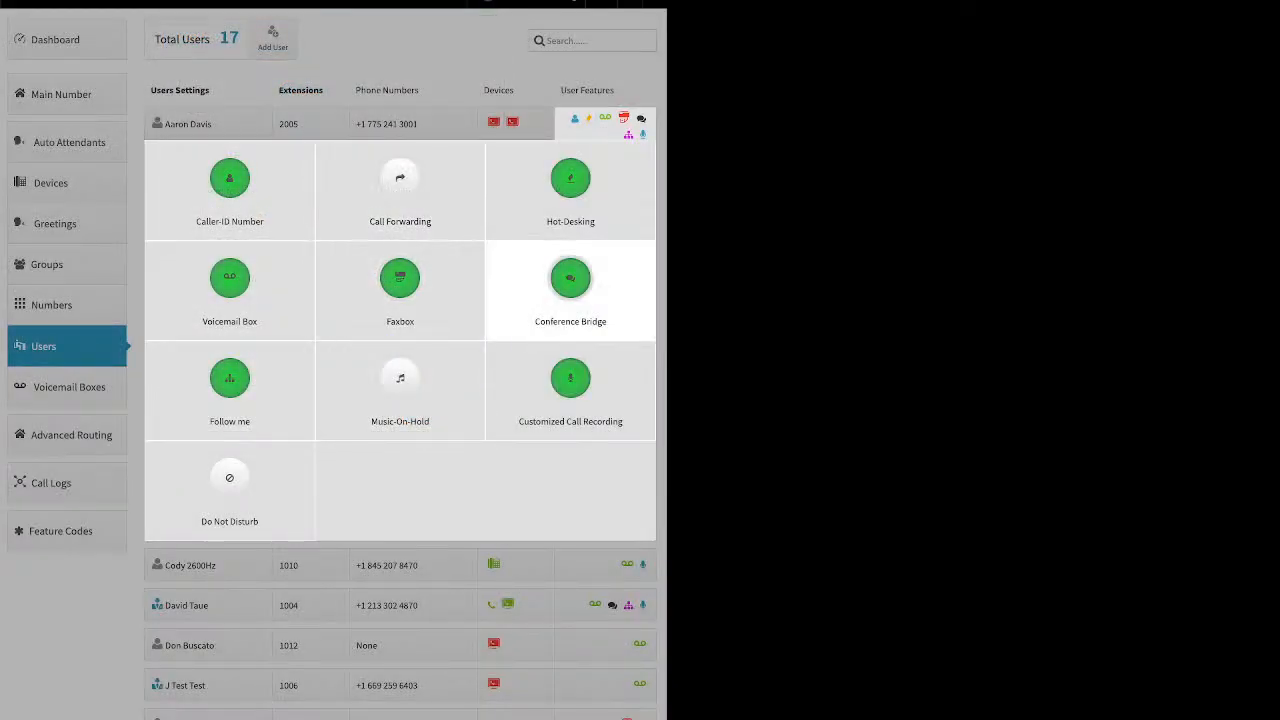
- Review the Conference Bridge settings of the user with extension 2005, including the personal room PIN field, without saving
{"action": "left_click", "coordinate": [570, 279]}
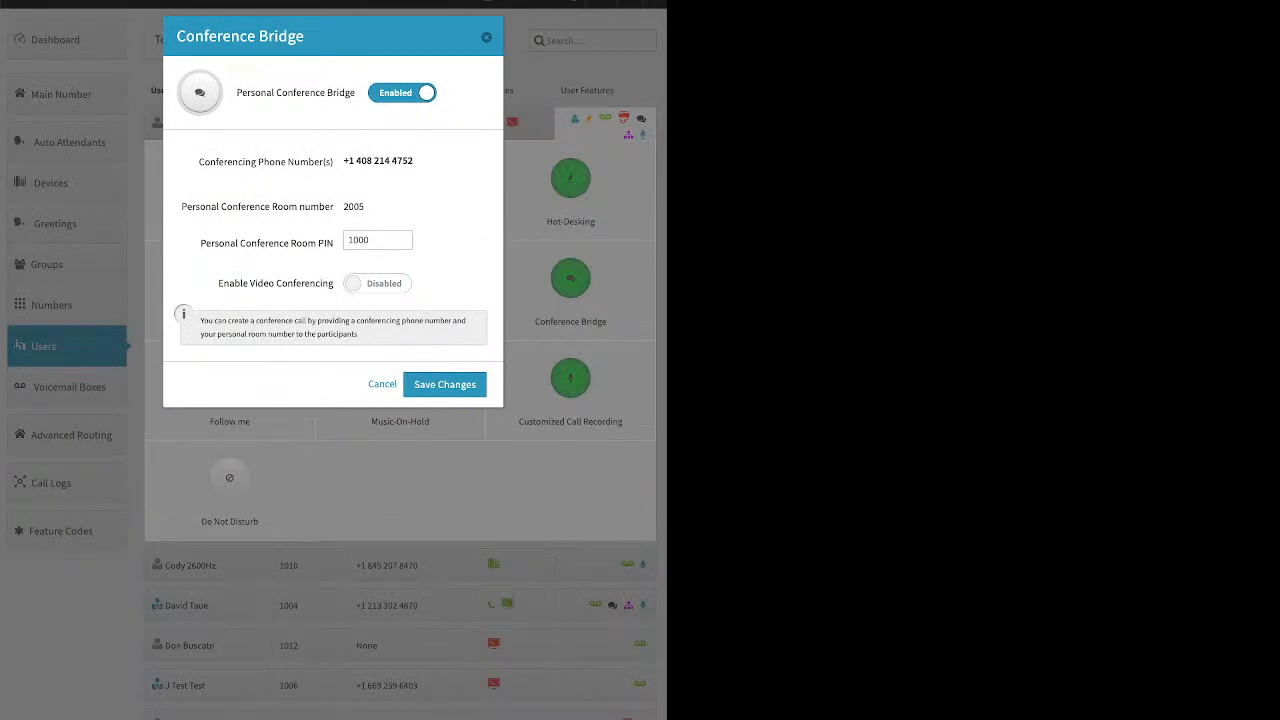
{"action": "left_click", "coordinate": [378, 240]}
{"action": "double_click", "coordinate": [359, 240]}
{"action": "left_click", "coordinate": [382, 384]}
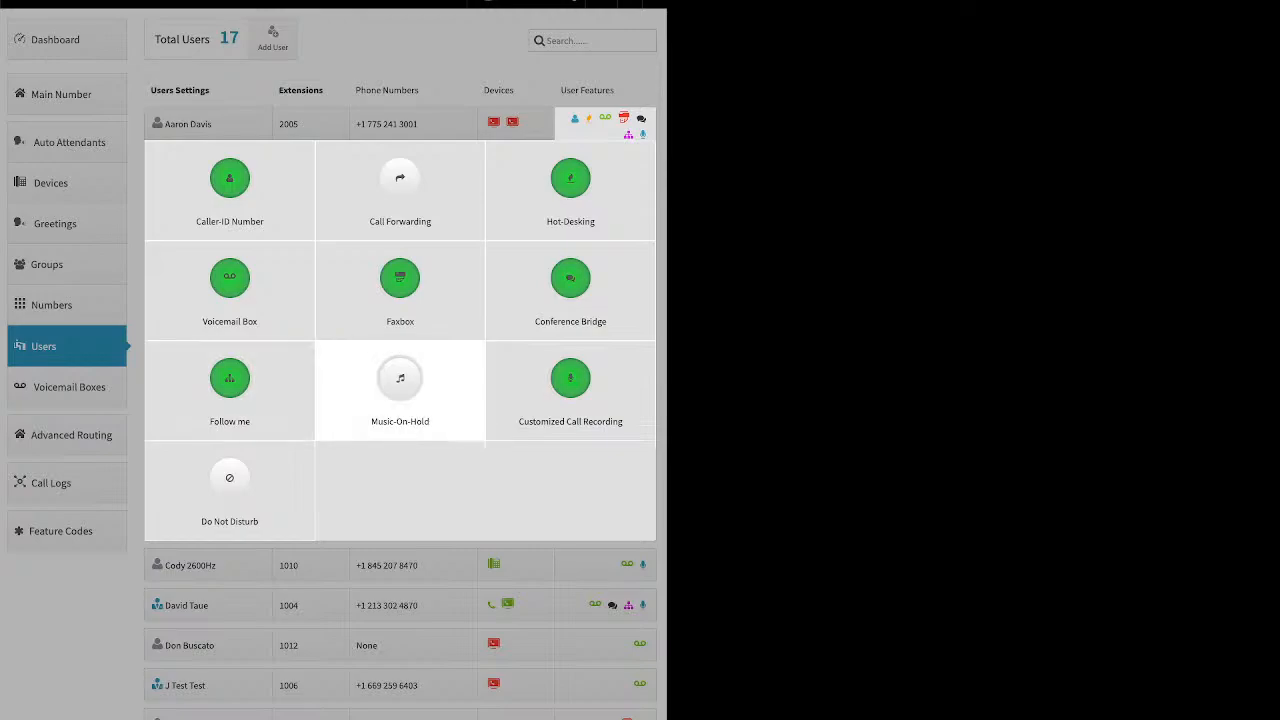
- Disable Follow me for the user with extension 2005 and save the change
{"action": "left_click", "coordinate": [229, 380]}
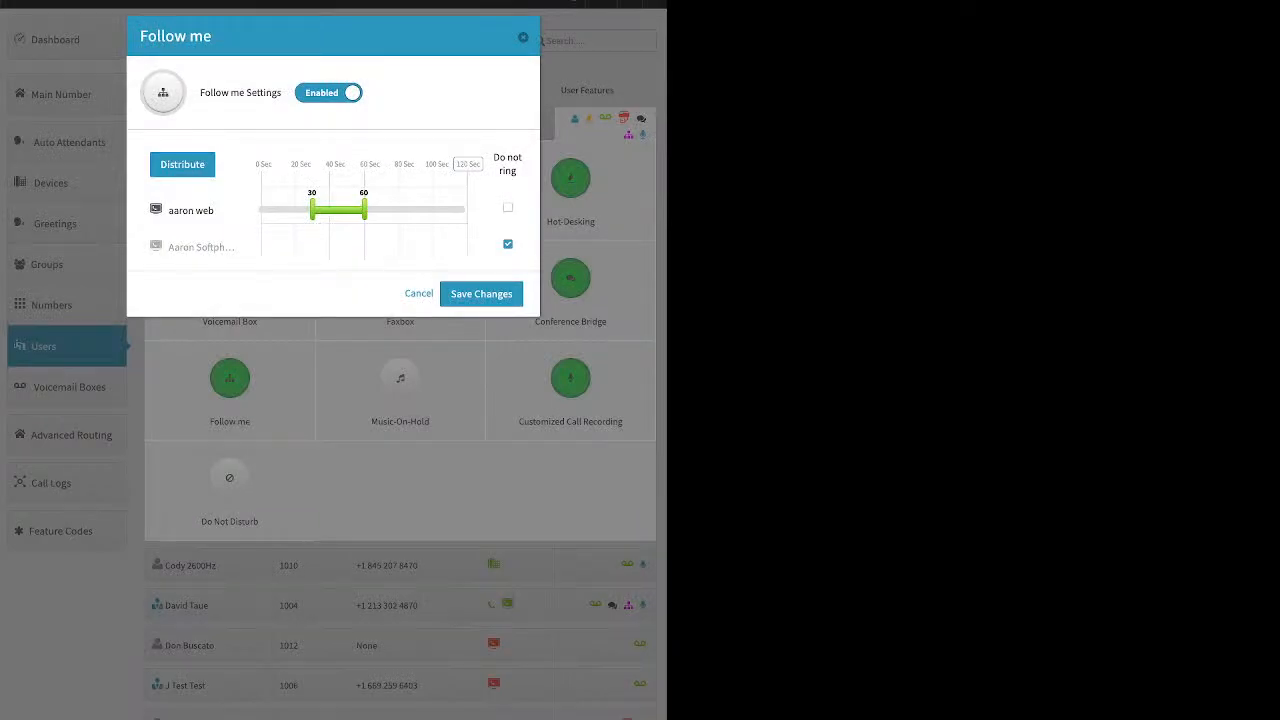
{"action": "left_click", "coordinate": [468, 164]}
{"action": "left_click", "coordinate": [328, 93]}
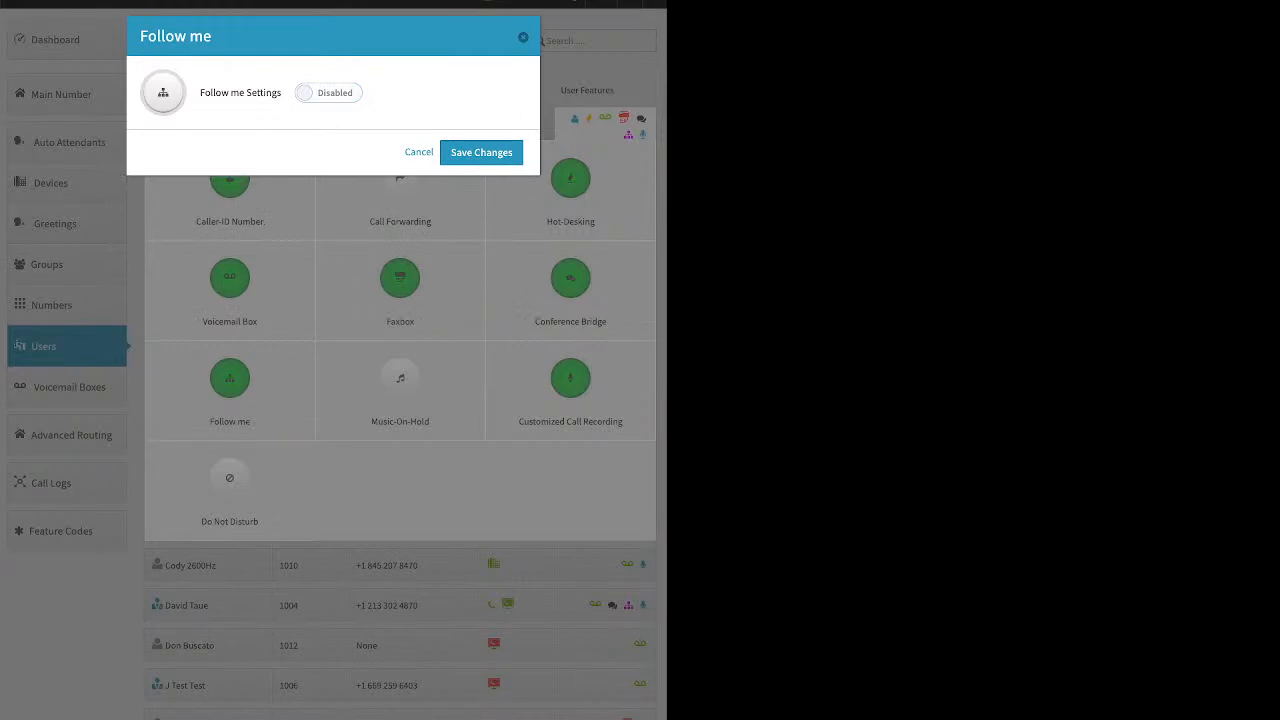
{"action": "left_click", "coordinate": [481, 153]}
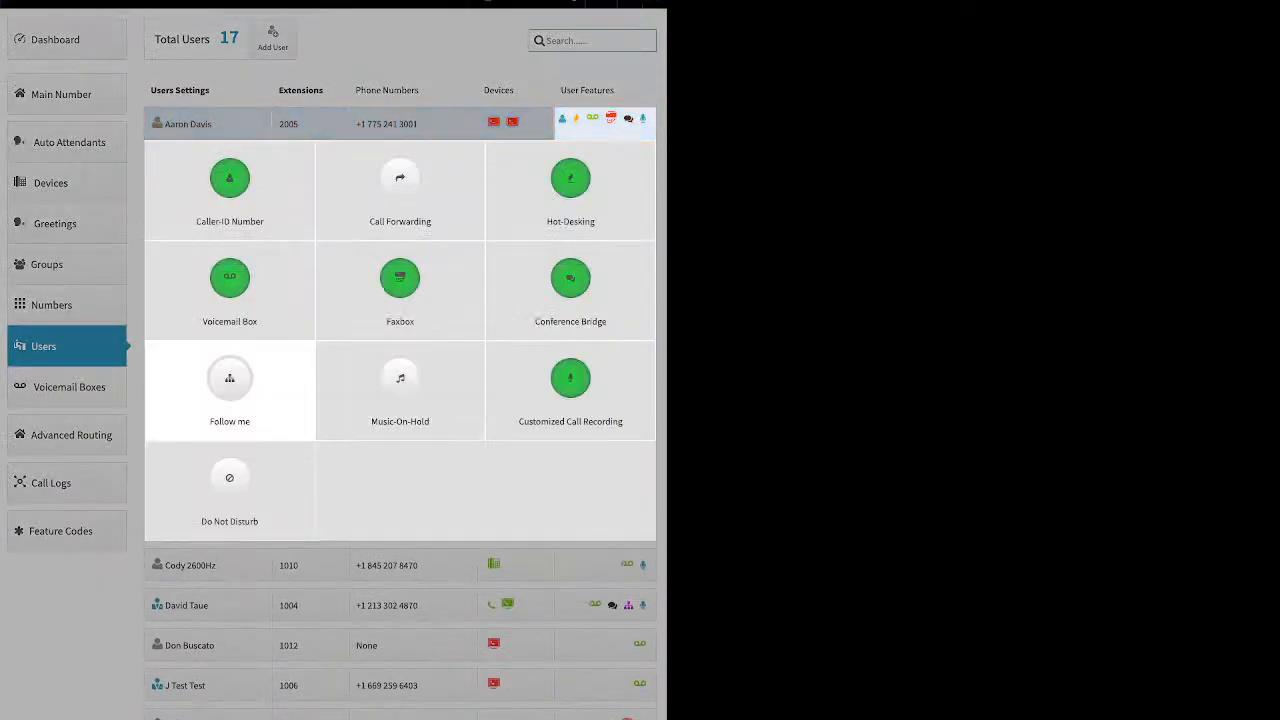
- Enable Follow me for extension 2005, allow both devices to ring, and set the softphone to 0–52 seconds and the web device to 0–62 seconds
{"action": "left_click", "coordinate": [230, 379]}
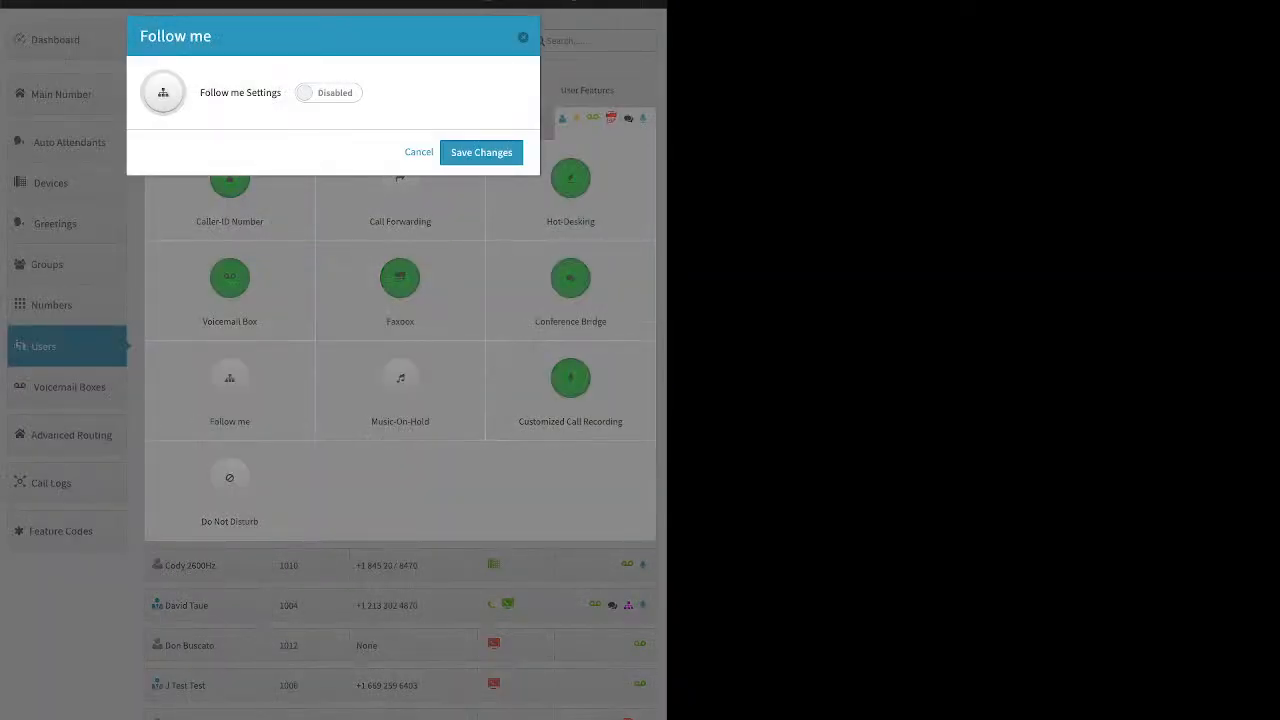
{"action": "left_click", "coordinate": [328, 93]}
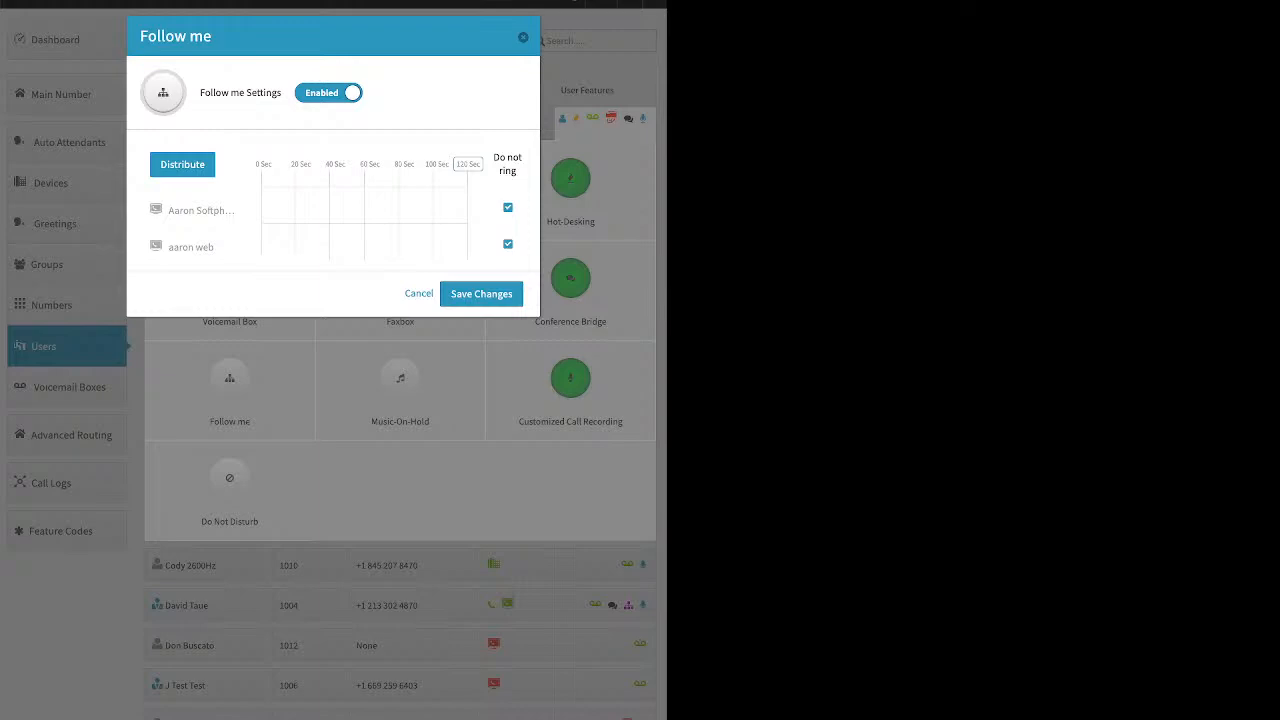
{"action": "left_click", "coordinate": [508, 244]}
{"action": "left_click", "coordinate": [508, 208]}
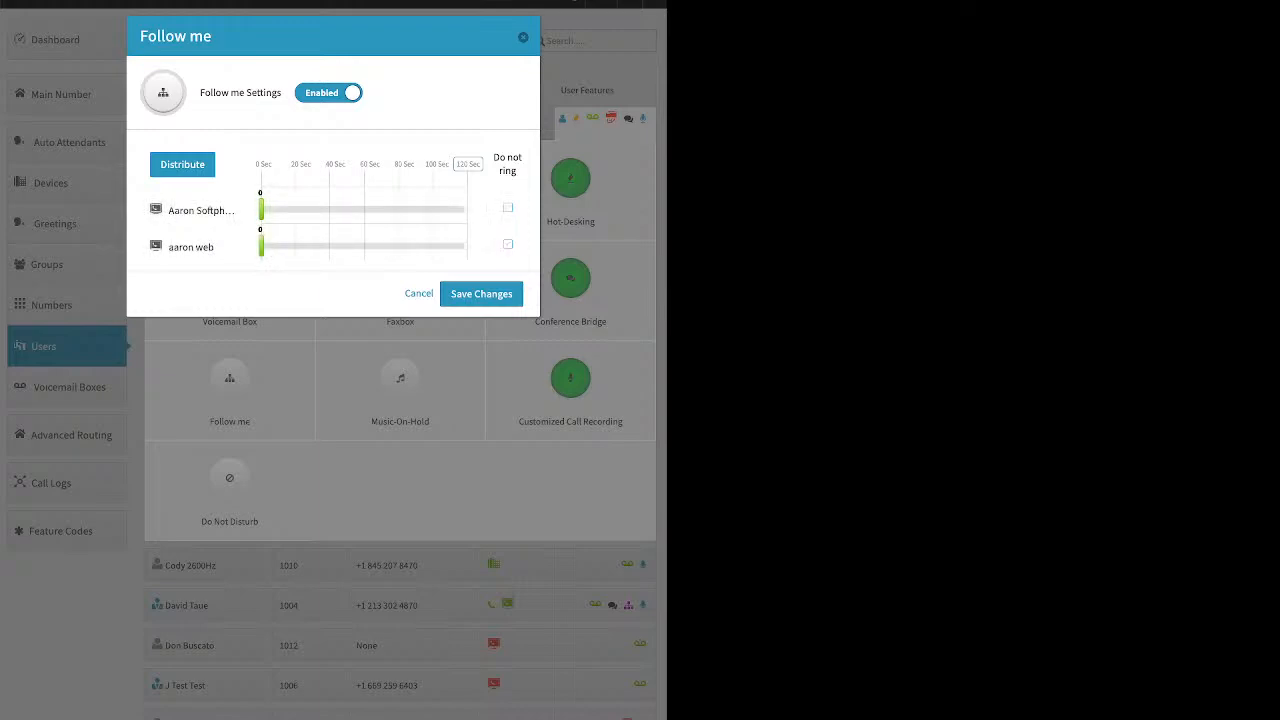
{"action": "left_click_drag", "start_coordinate": [262, 209], "coordinate": [350, 209]}
{"action": "left_click_drag", "start_coordinate": [261, 246], "coordinate": [368, 246]}
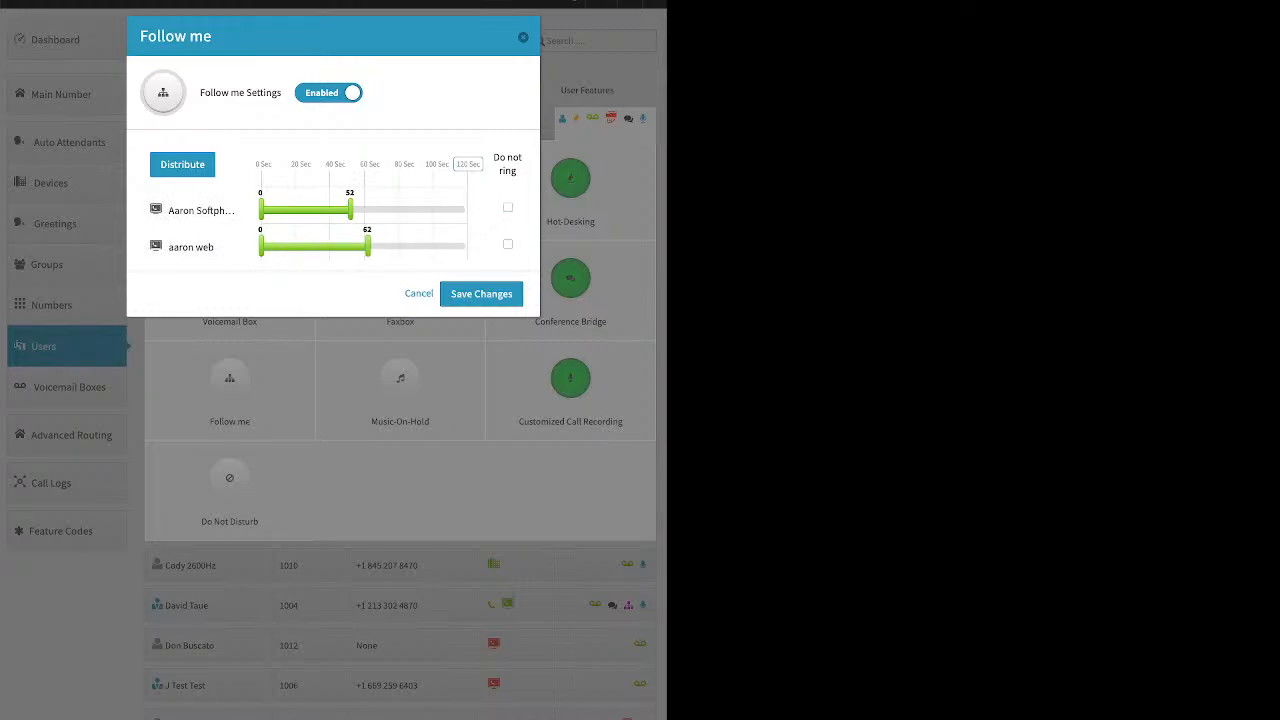
- Distribute the Follow me ring times evenly between the two devices over the 120-second span and save the settings
{"action": "left_click", "coordinate": [468, 164]}
{"action": "left_click", "coordinate": [182, 165]}
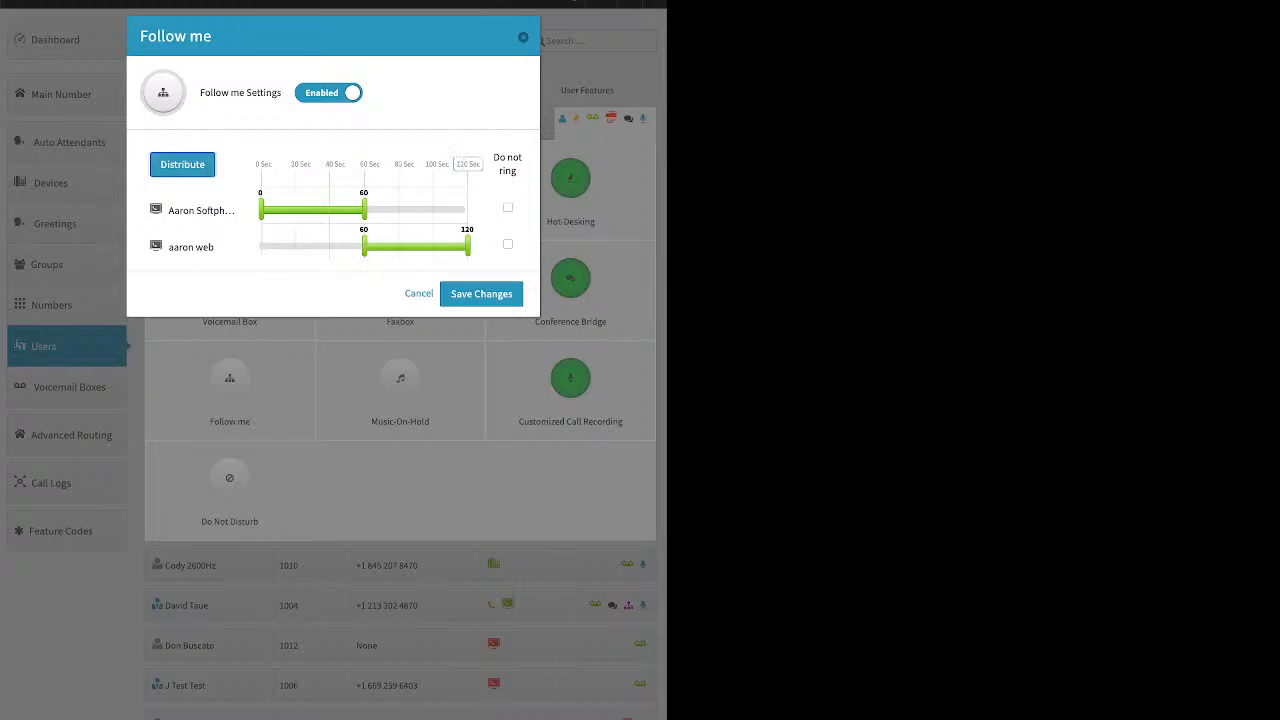
{"action": "left_click_drag", "start_coordinate": [191, 247], "coordinate": [262, 247]}
{"action": "left_click", "coordinate": [182, 165]}
{"action": "left_click", "coordinate": [481, 294]}
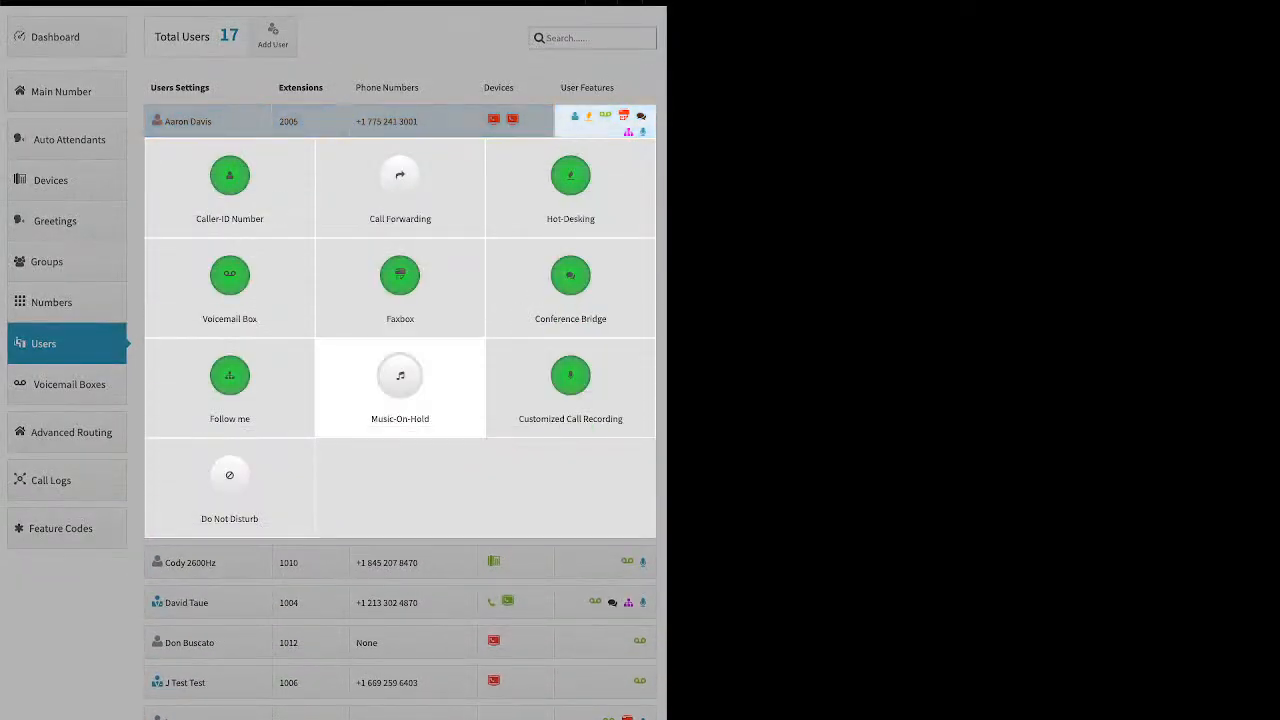
- Review the Music-On-Hold settings for extension 2005, switching them to Enabled to inspect the audio selection and upload options without saving
{"action": "left_click", "coordinate": [400, 380]}
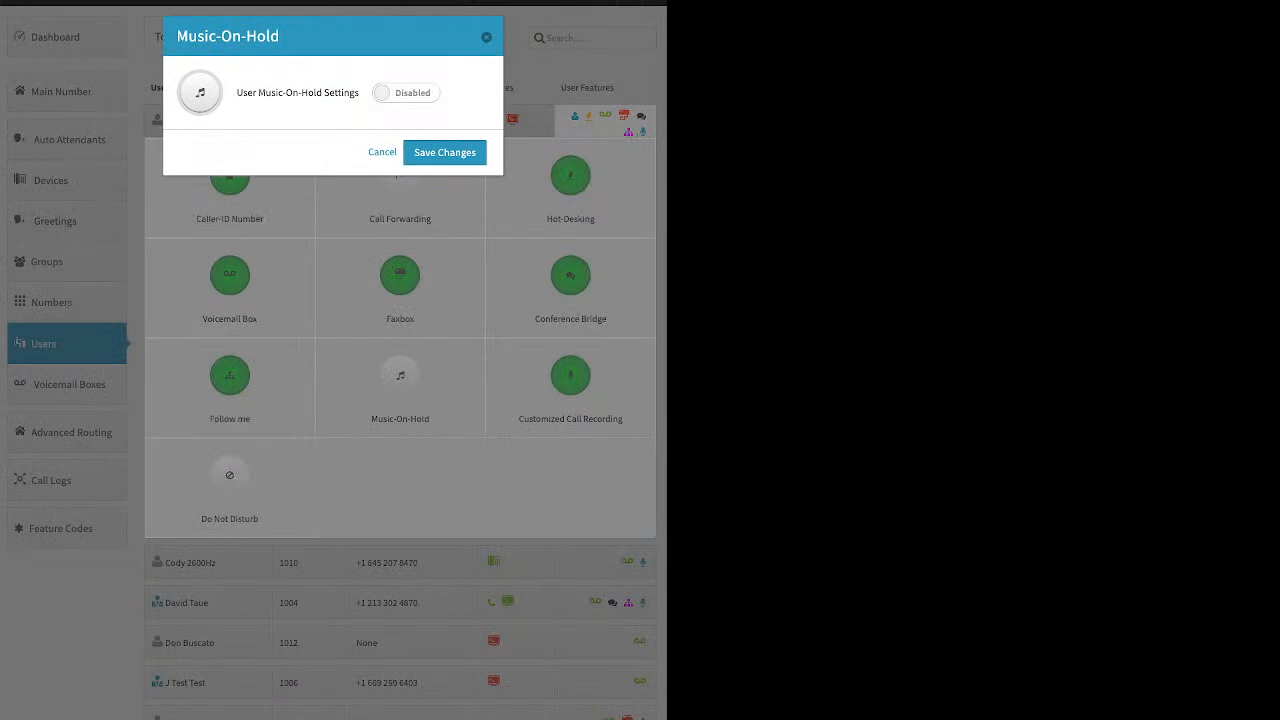
{"action": "left_click", "coordinate": [406, 93]}
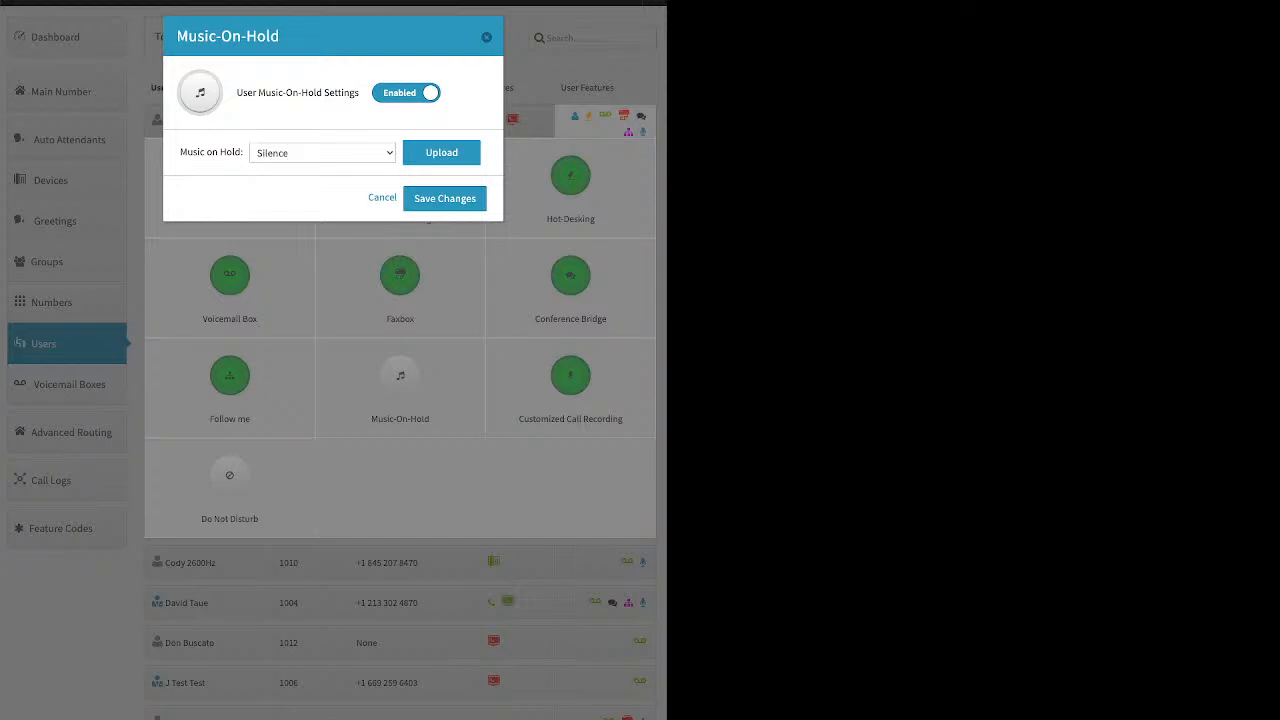
{"action": "left_click", "coordinate": [486, 37]}
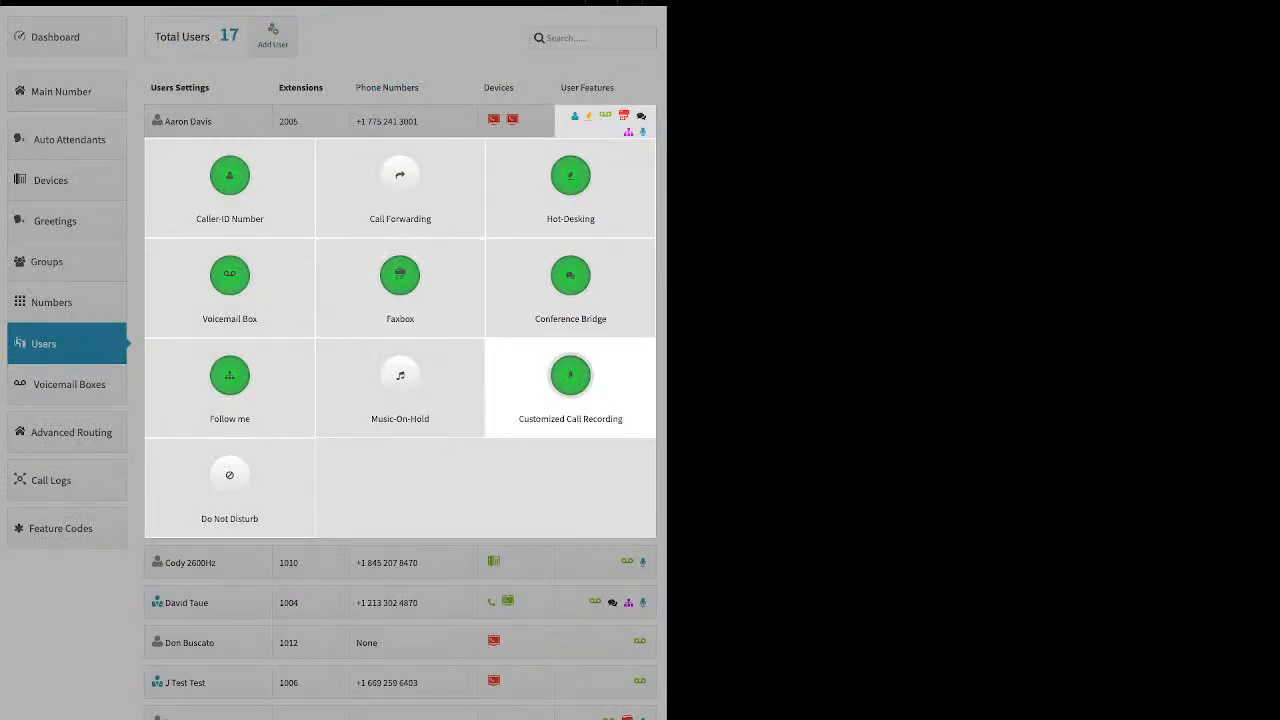
- Set all four inbound and outbound call recording options of the user with extension 2005 to Account Default (Off)
{"action": "left_click", "coordinate": [570, 376]}
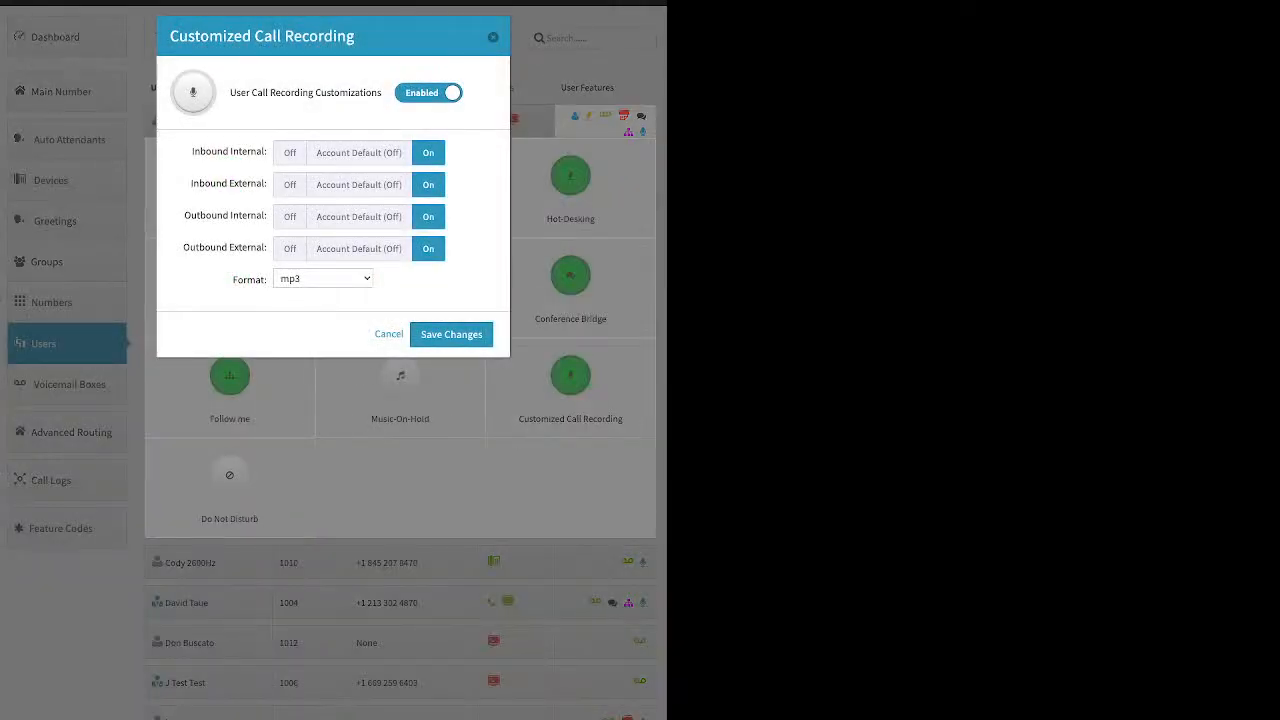
{"action": "left_click", "coordinate": [359, 153]}
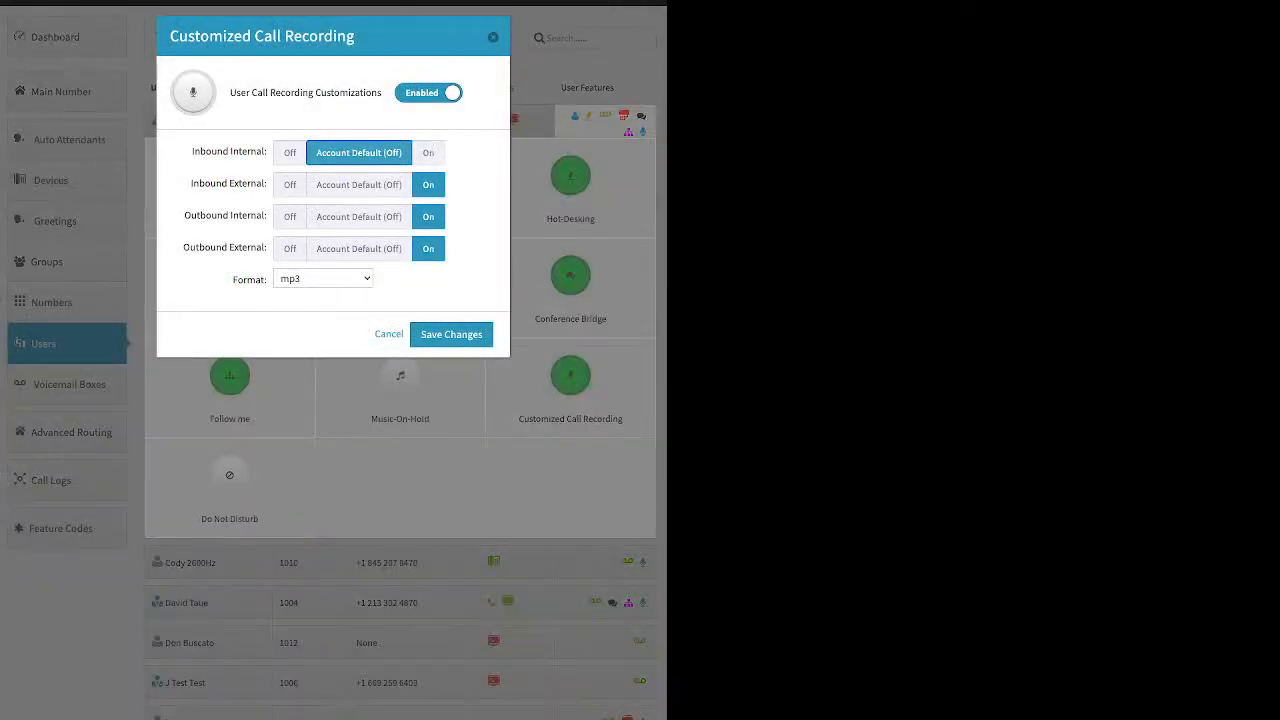
{"action": "left_click", "coordinate": [359, 185]}
{"action": "left_click", "coordinate": [359, 217]}
{"action": "left_click", "coordinate": [359, 249]}
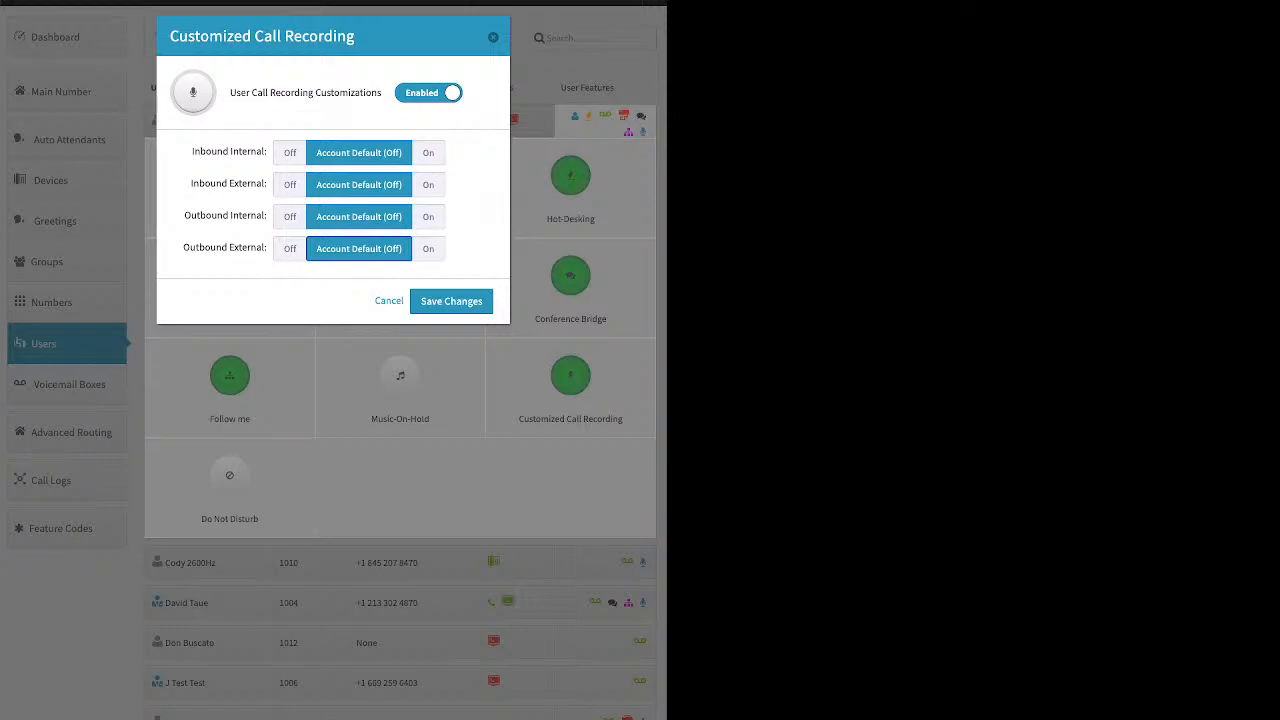
- Set call recording to On for inbound internal, inbound external, outbound internal and outbound external calls, and save the changes
{"action": "left_click", "coordinate": [428, 153]}
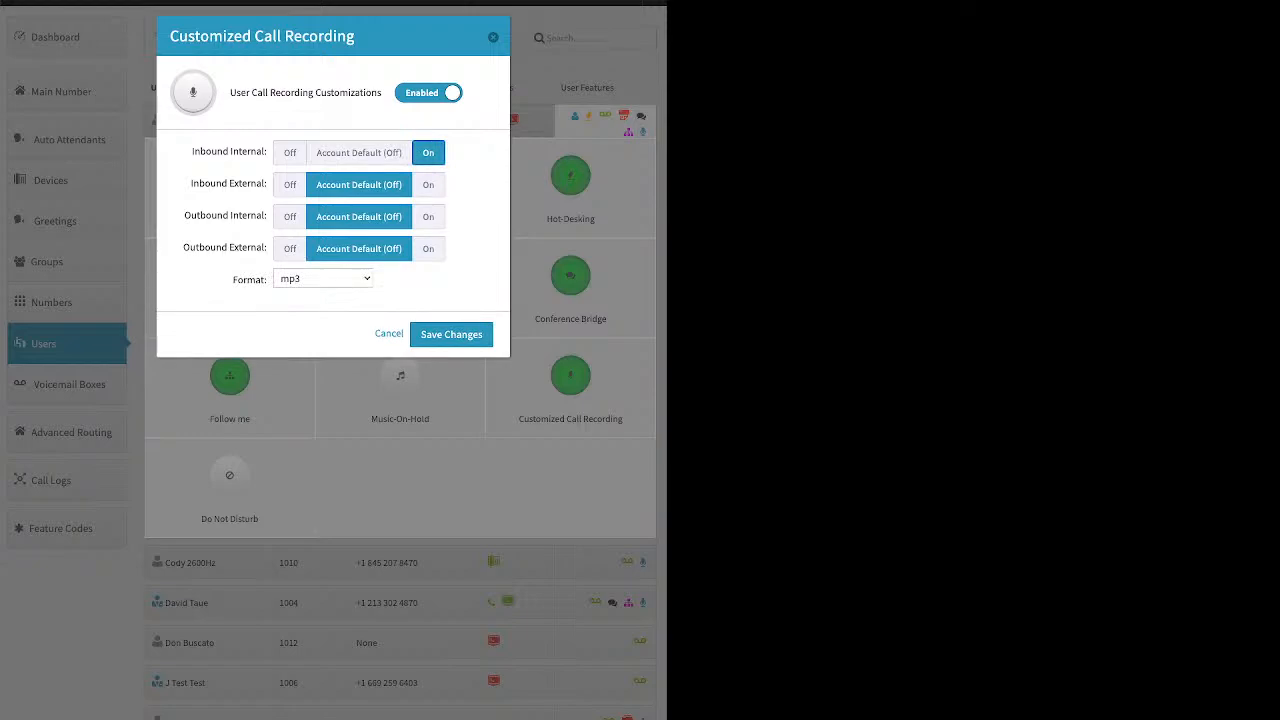
{"action": "left_click", "coordinate": [428, 185]}
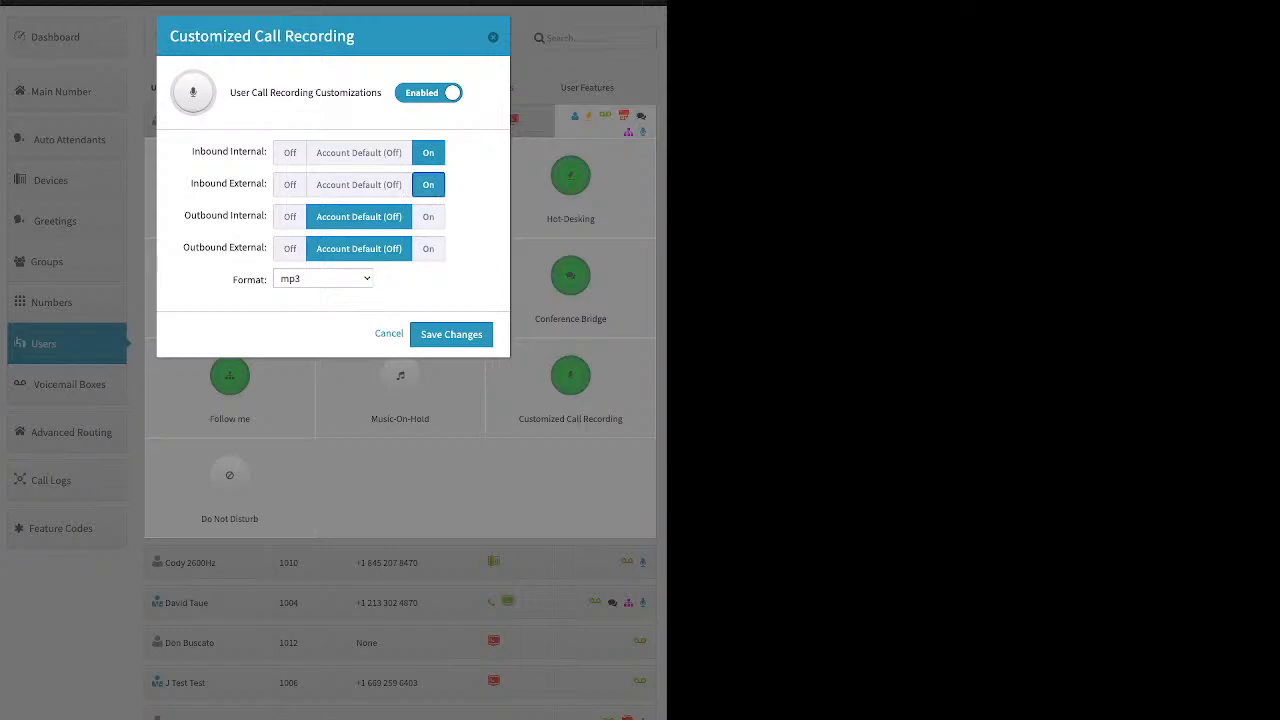
{"action": "left_click", "coordinate": [428, 217]}
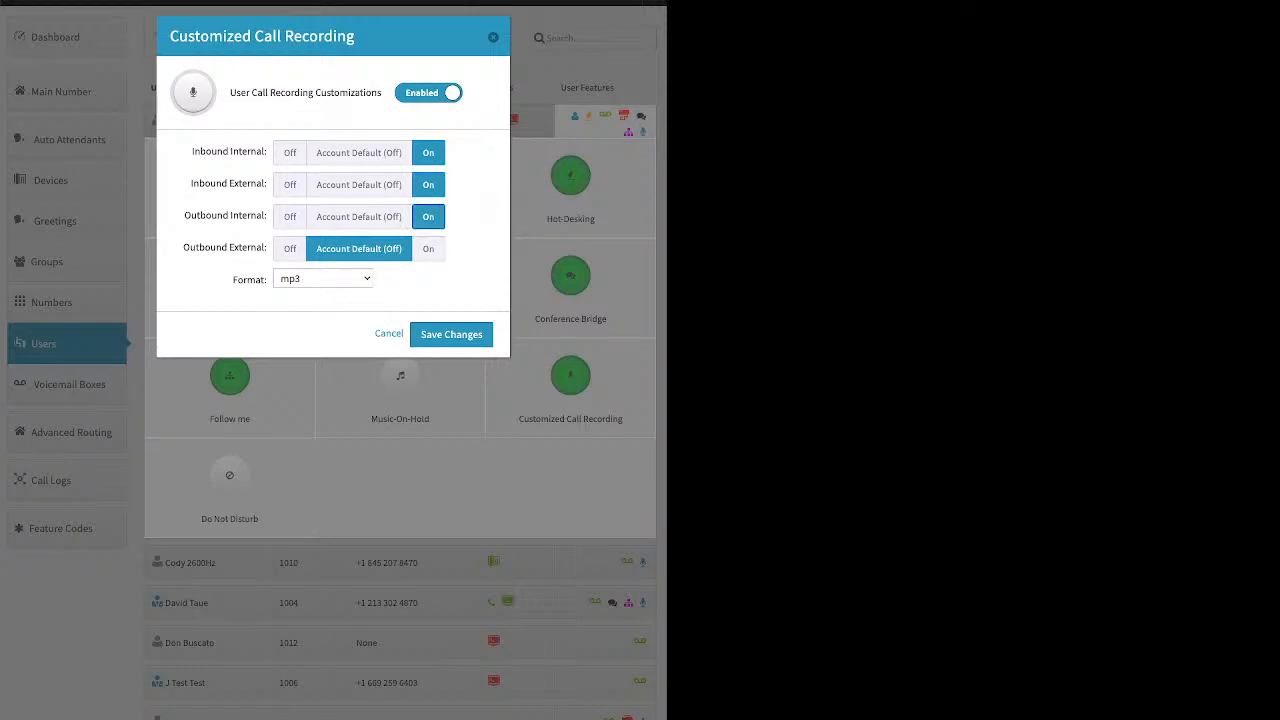
{"action": "left_click", "coordinate": [428, 249]}
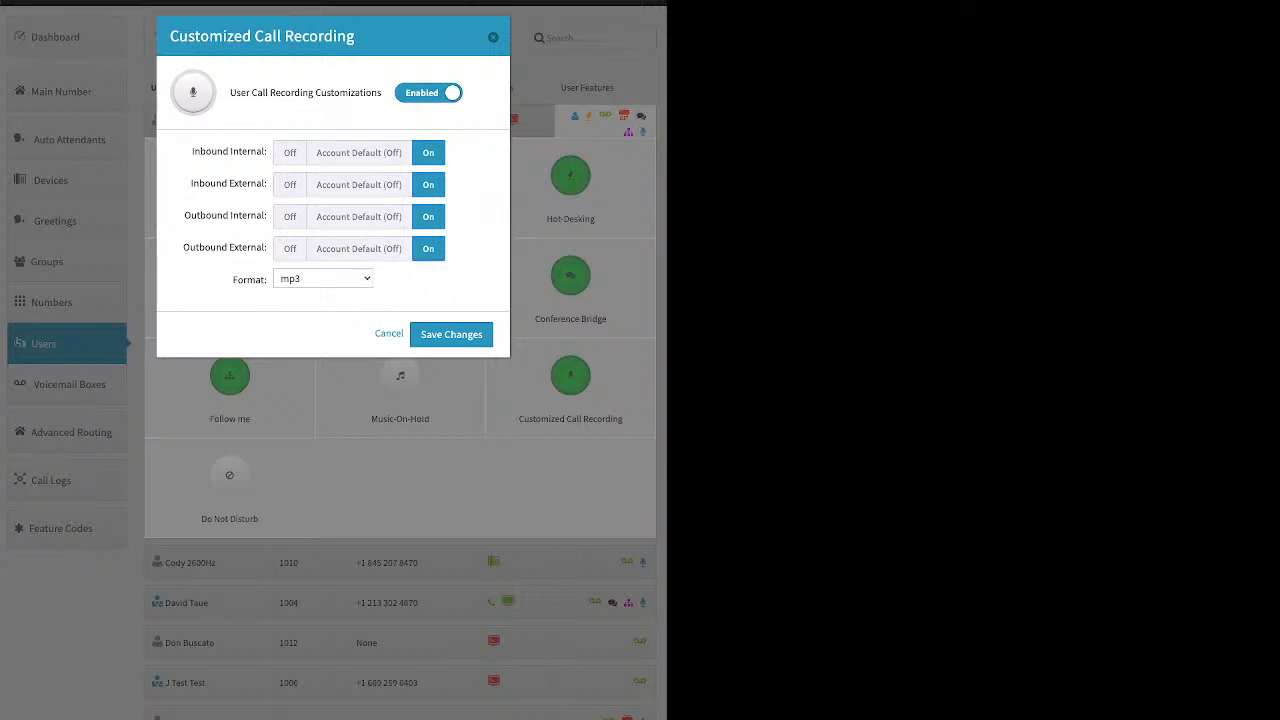
{"action": "left_click", "coordinate": [451, 335]}
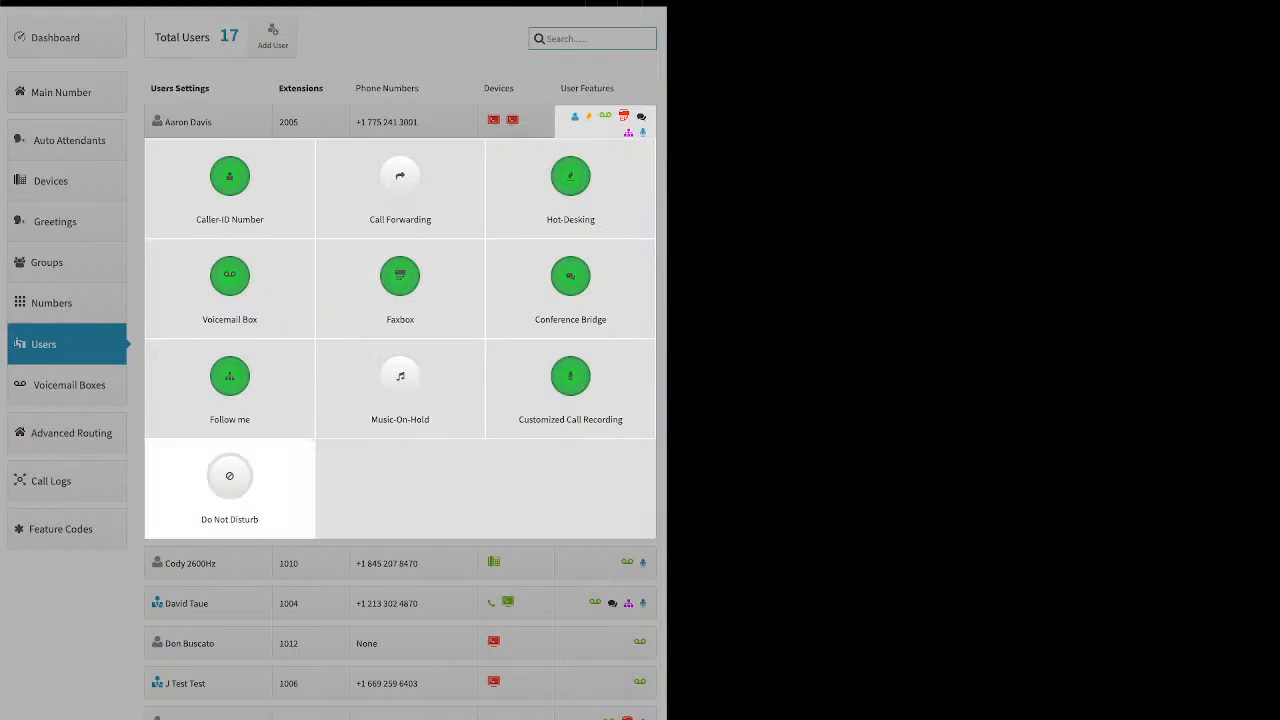
- Review the Do Not Disturb setting of the user with extension 2005, keeping it disabled
{"action": "left_click", "coordinate": [229, 476]}
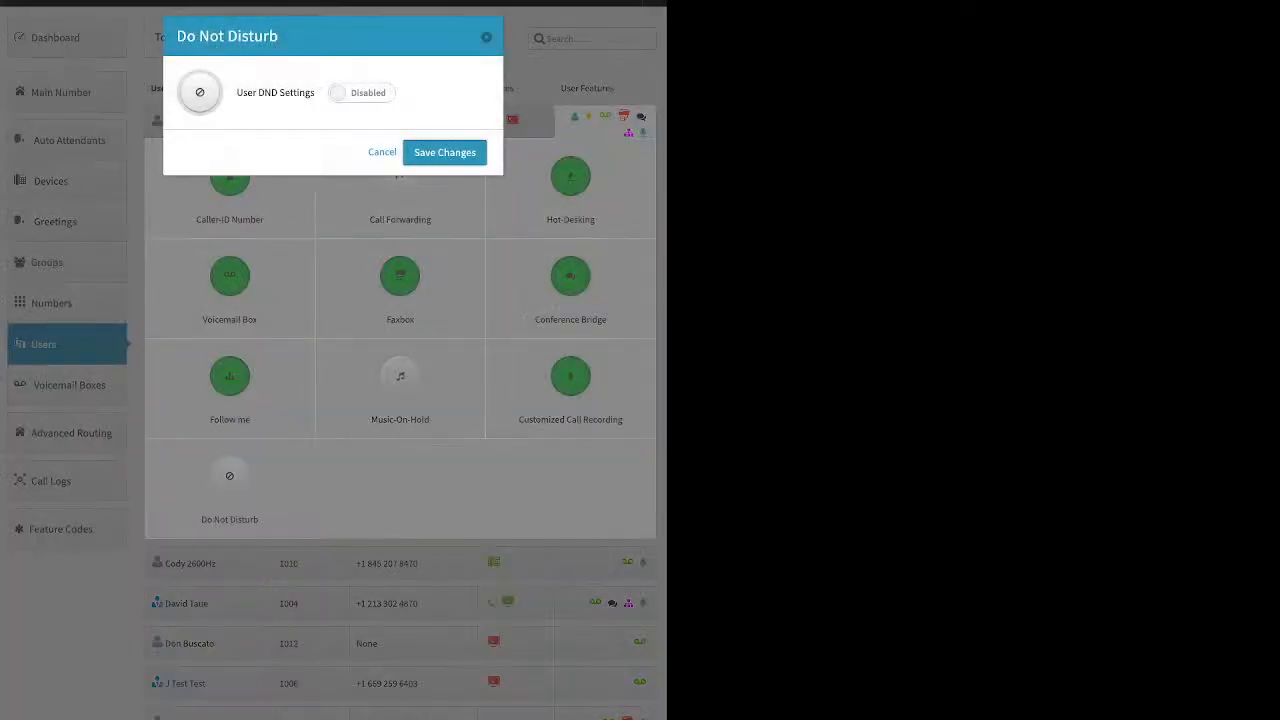
{"action": "left_click", "coordinate": [470, 152]}
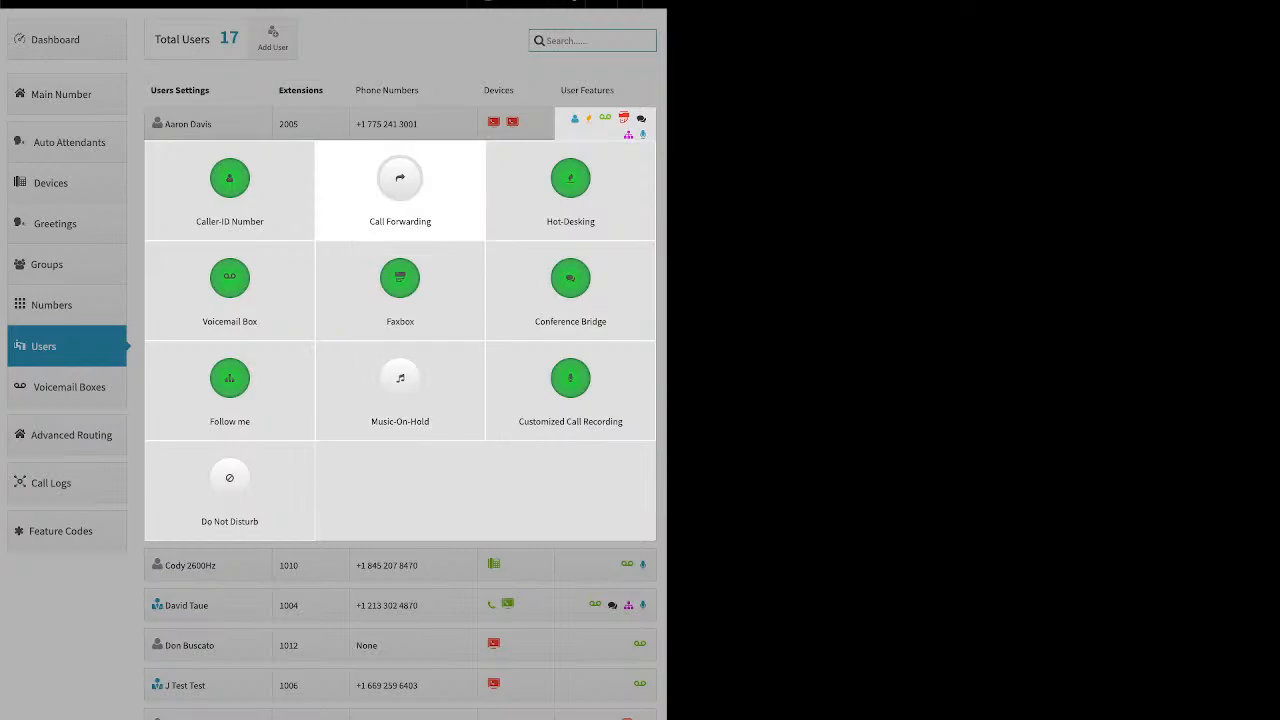
- Go to the voicemail boxes list and review the basic fields for adding a voicemail box without creating one
{"action": "left_click", "coordinate": [68, 387]}
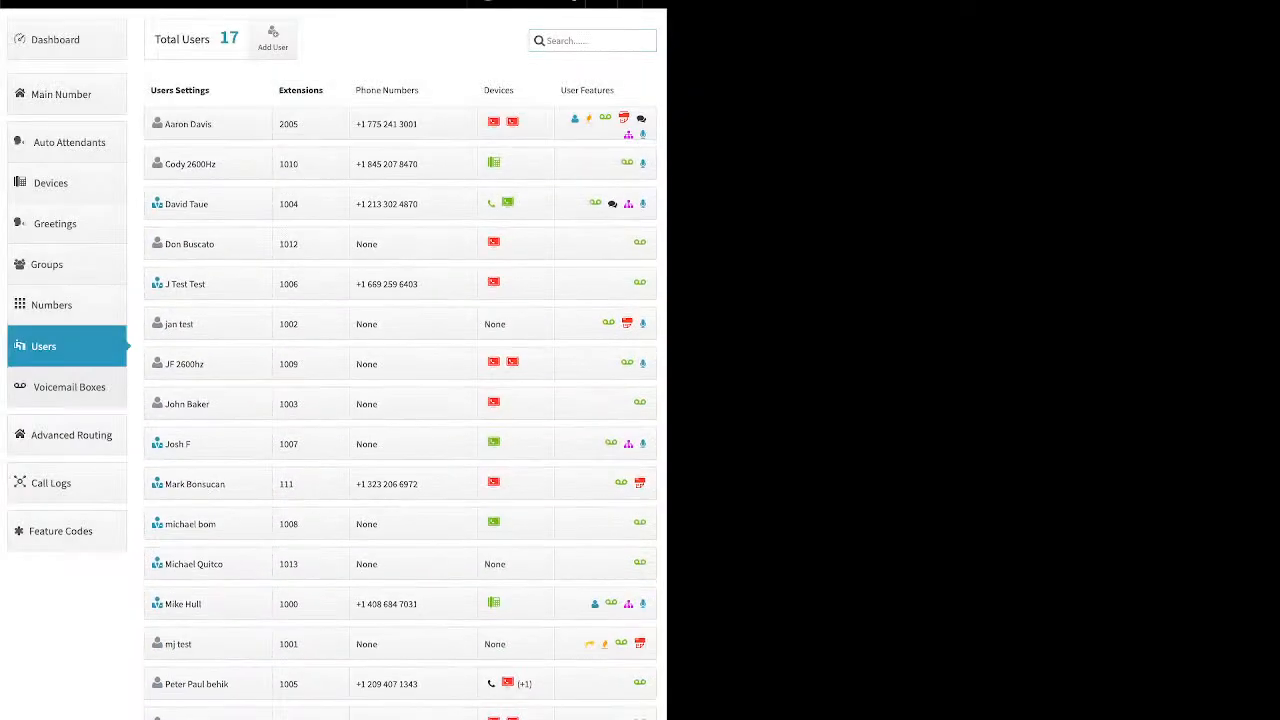
{"action": "left_click", "coordinate": [68, 387]}
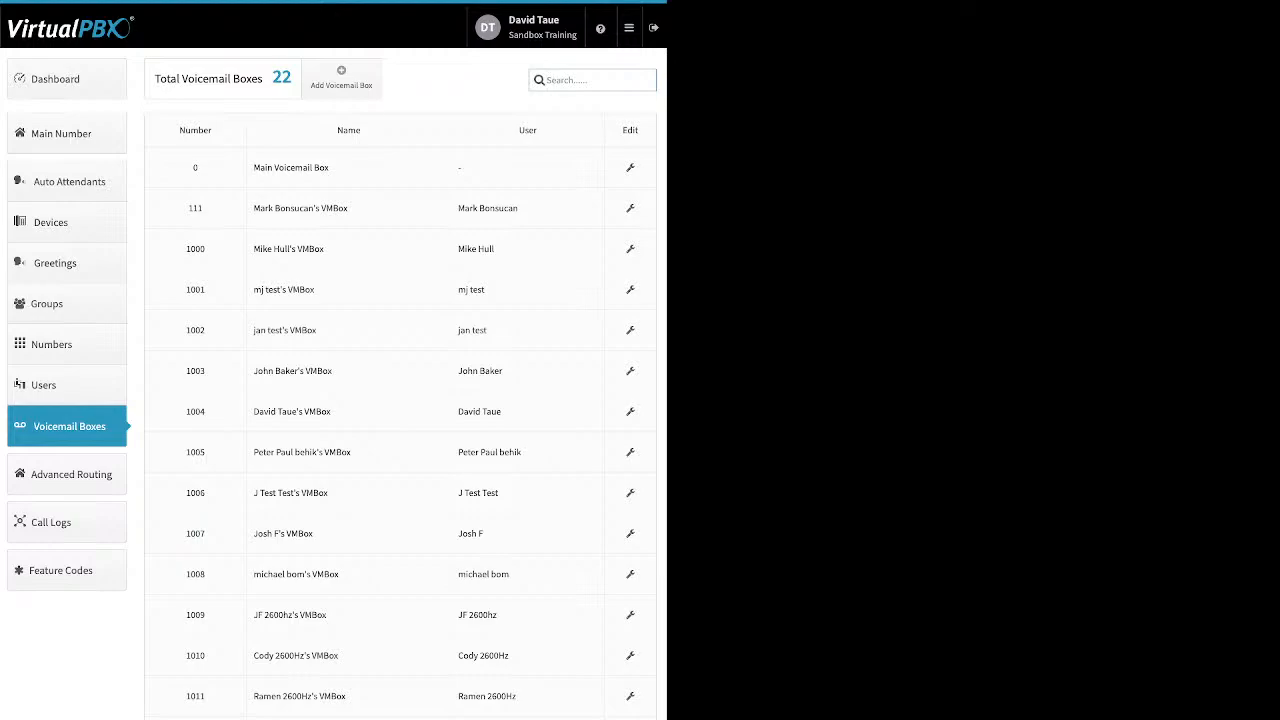
{"action": "left_click", "coordinate": [341, 77]}
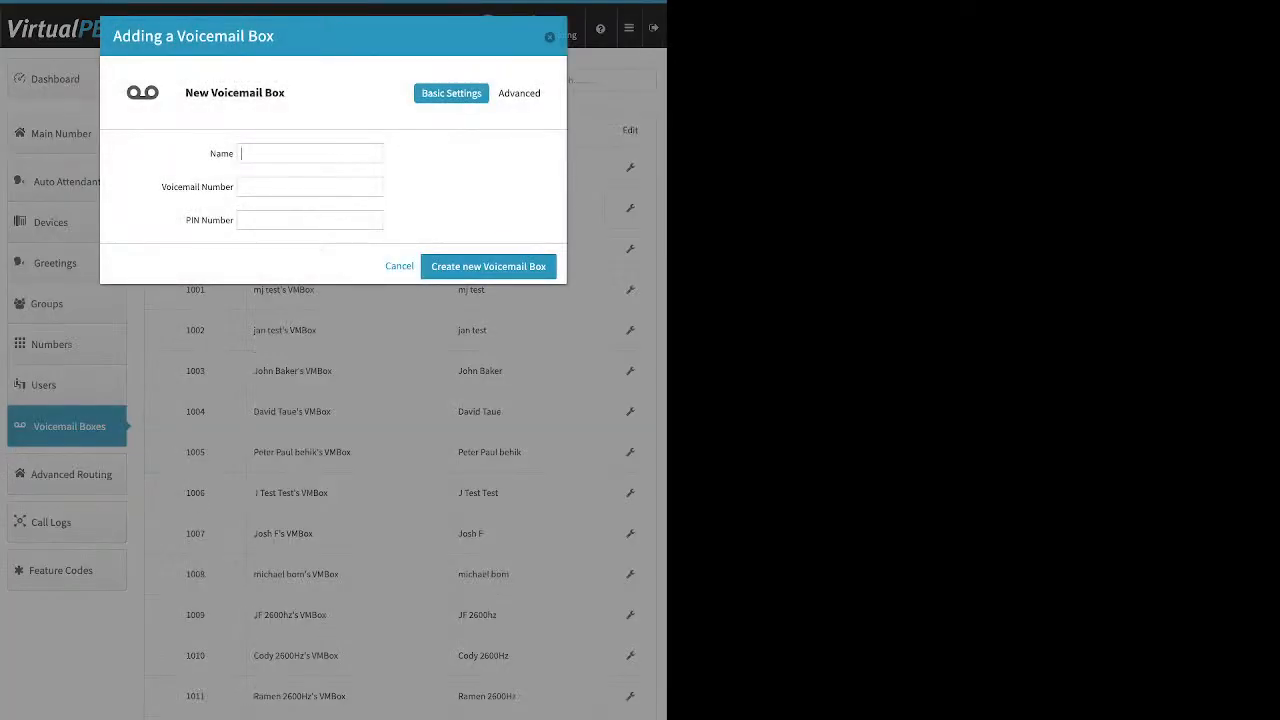
{"action": "left_click", "coordinate": [310, 187]}
{"action": "key", "text": "Escape"}
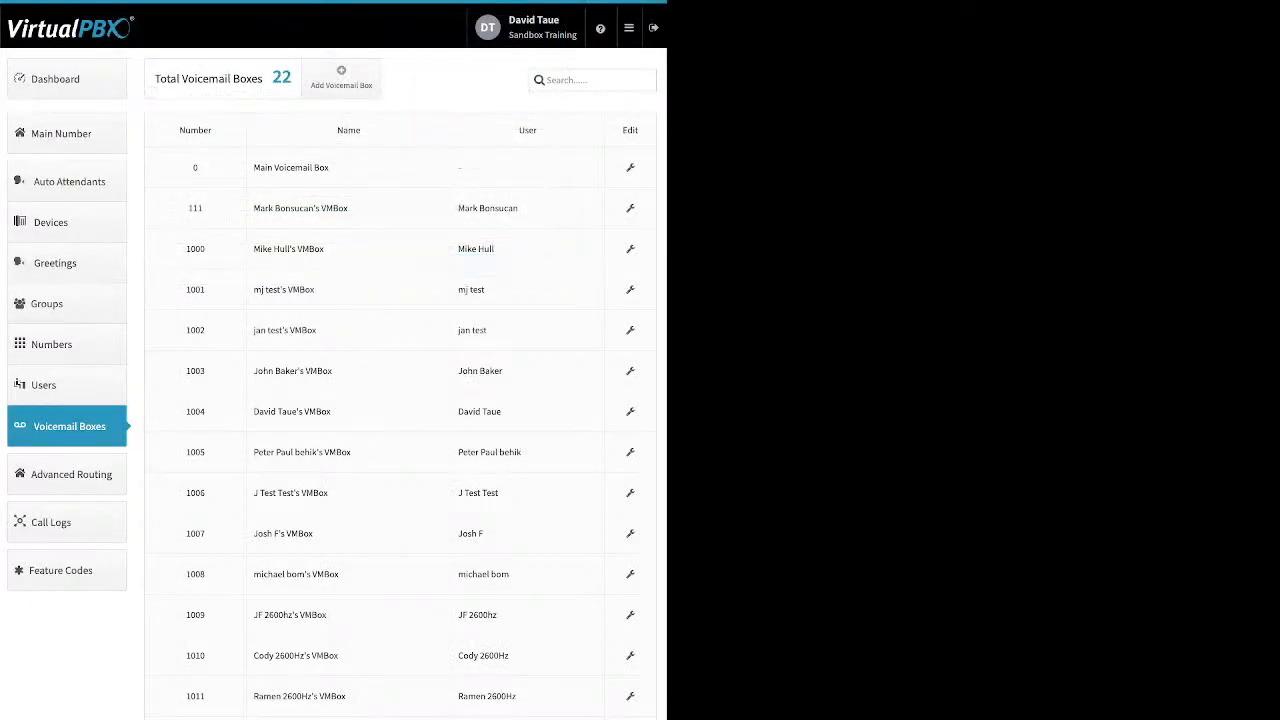
- Open voicemail box 111 for editing and examine its advanced Greeting Media settings
{"action": "left_click", "coordinate": [630, 208]}
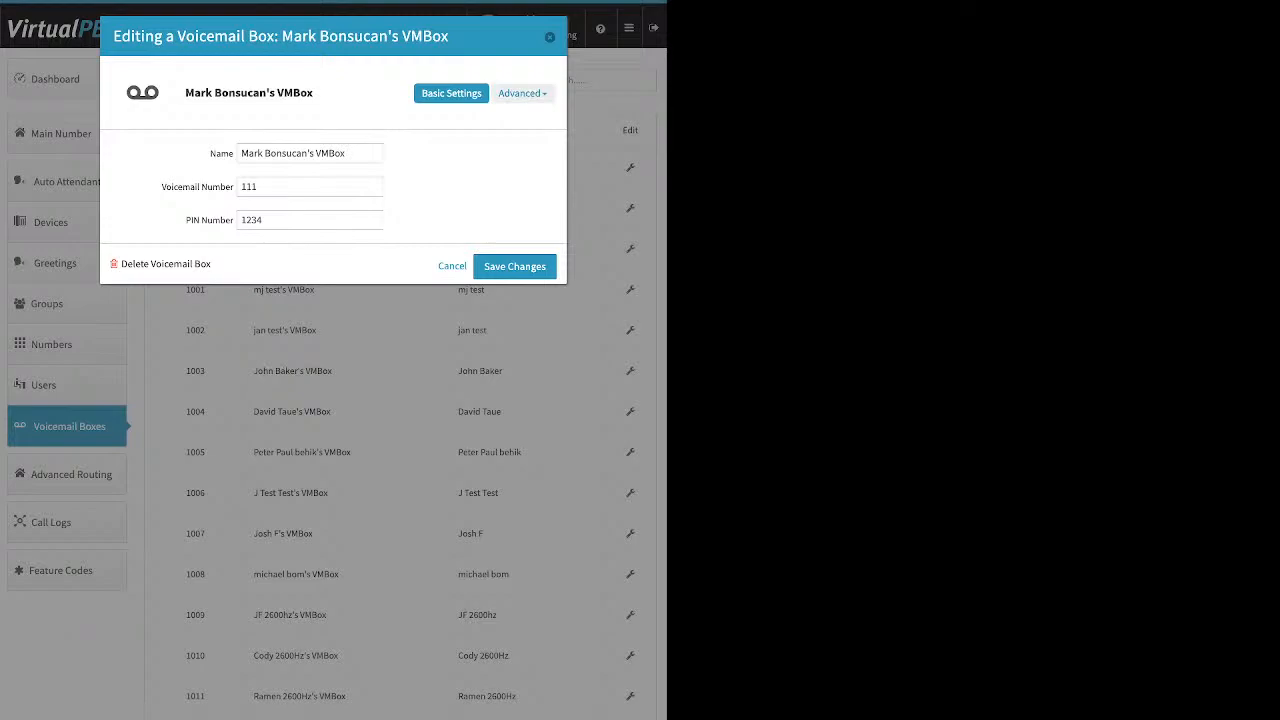
{"action": "left_click", "coordinate": [520, 93]}
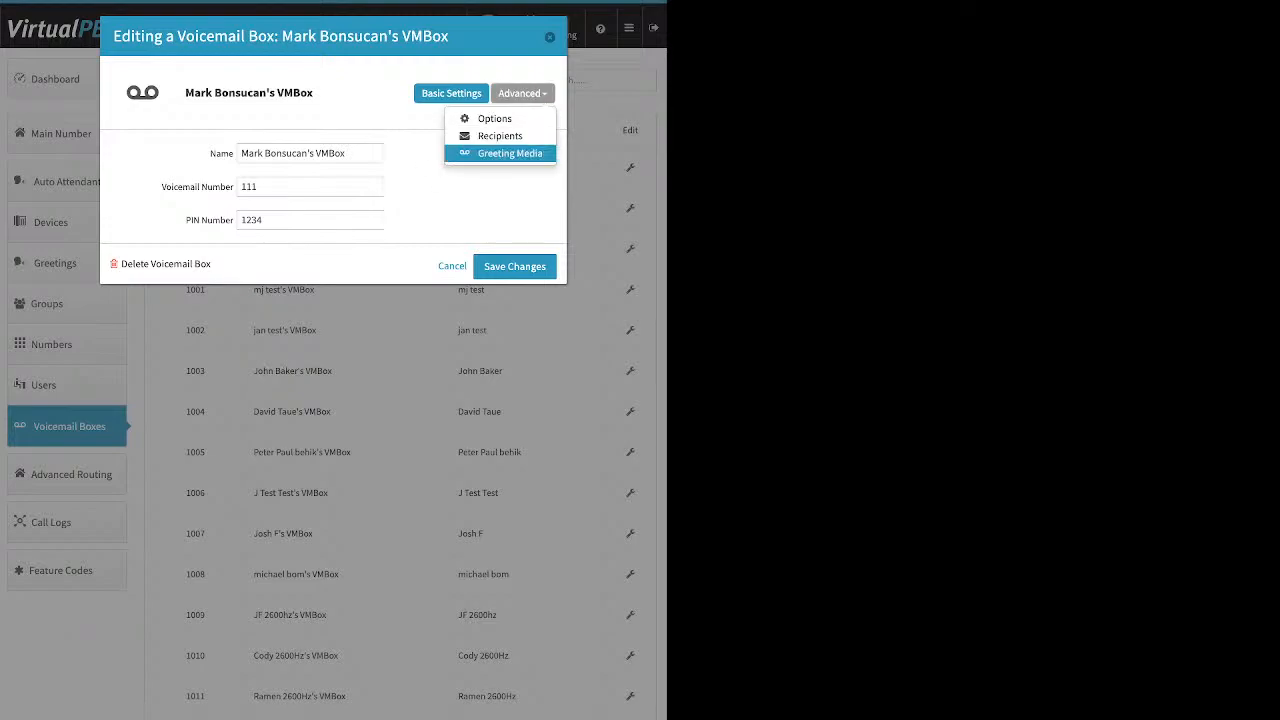
{"action": "left_click", "coordinate": [510, 153]}
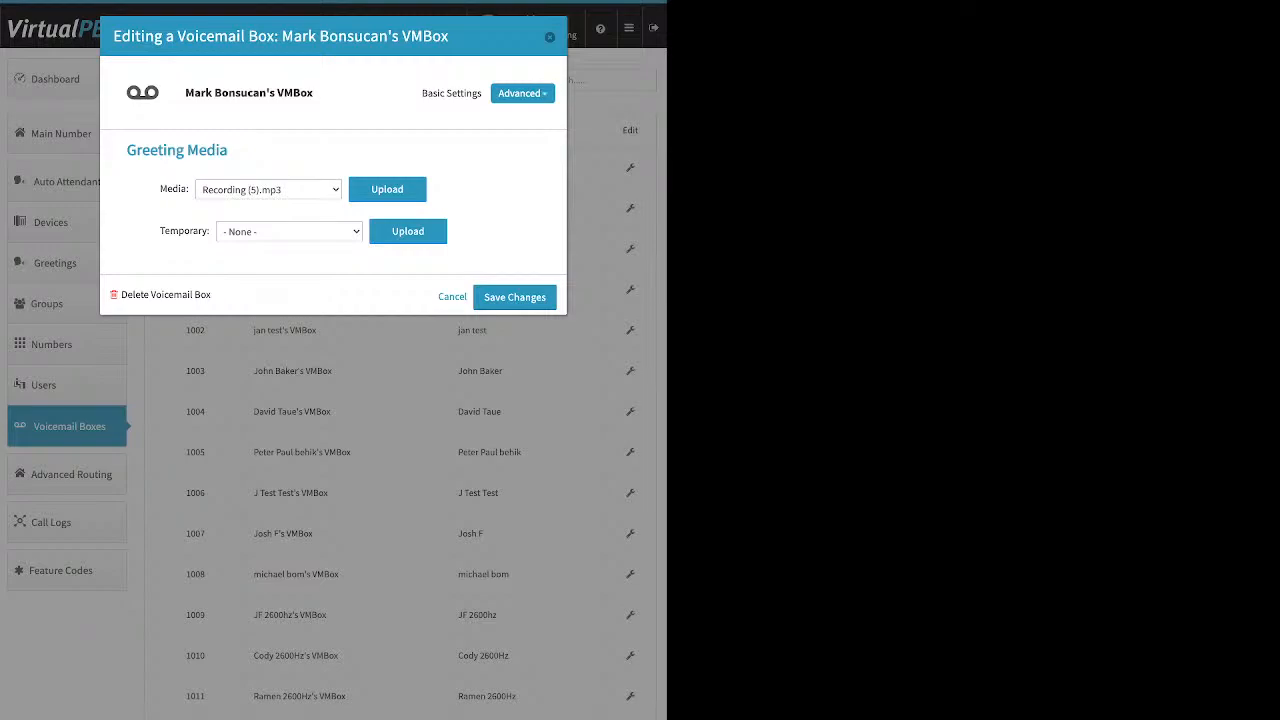
- Open the Main Voicemail Box for editing and examine the Media and Temporary settings under its advanced Greeting Media
{"action": "key", "text": "Escape"}
{"action": "left_click", "coordinate": [630, 168]}
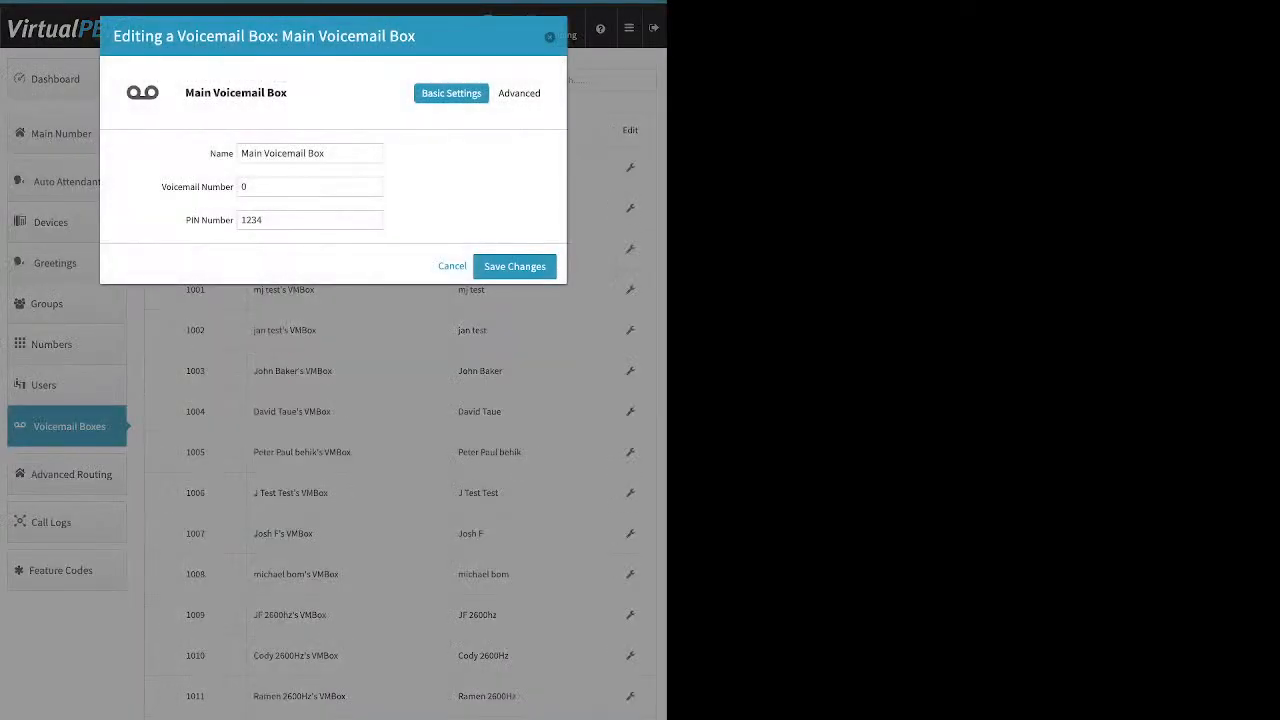
{"action": "left_click", "coordinate": [519, 93]}
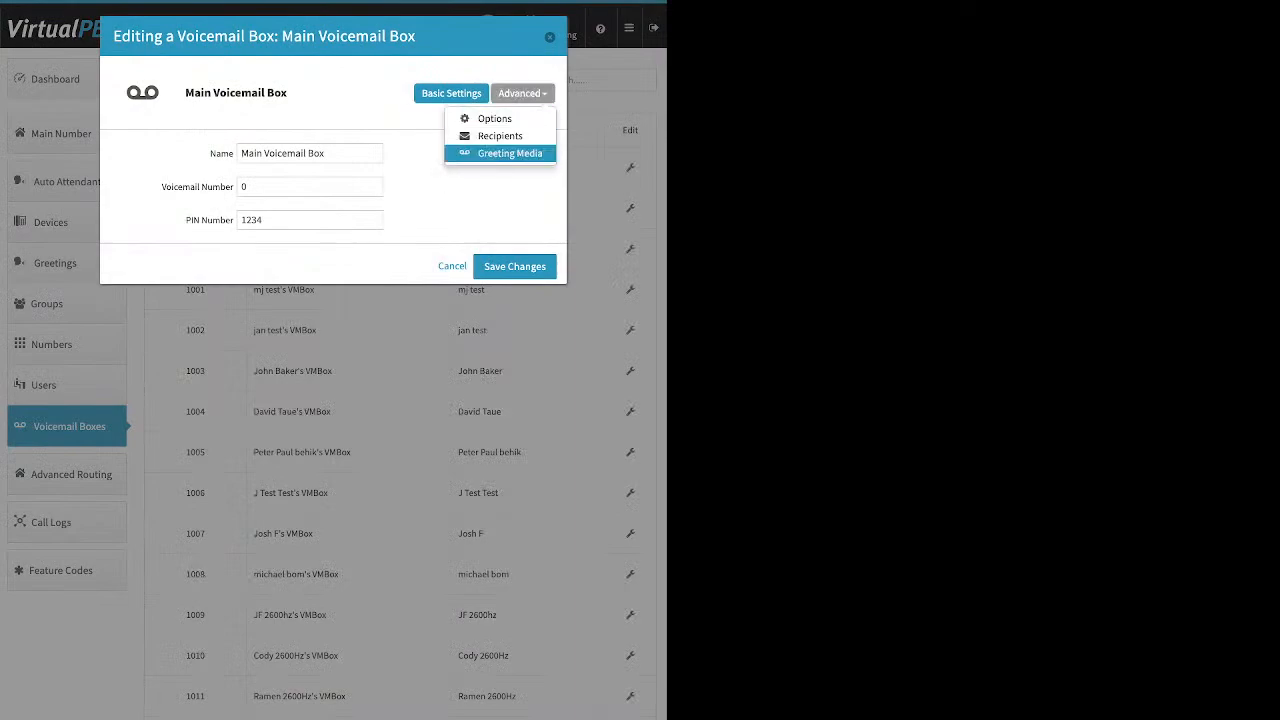
{"action": "left_click", "coordinate": [494, 152]}
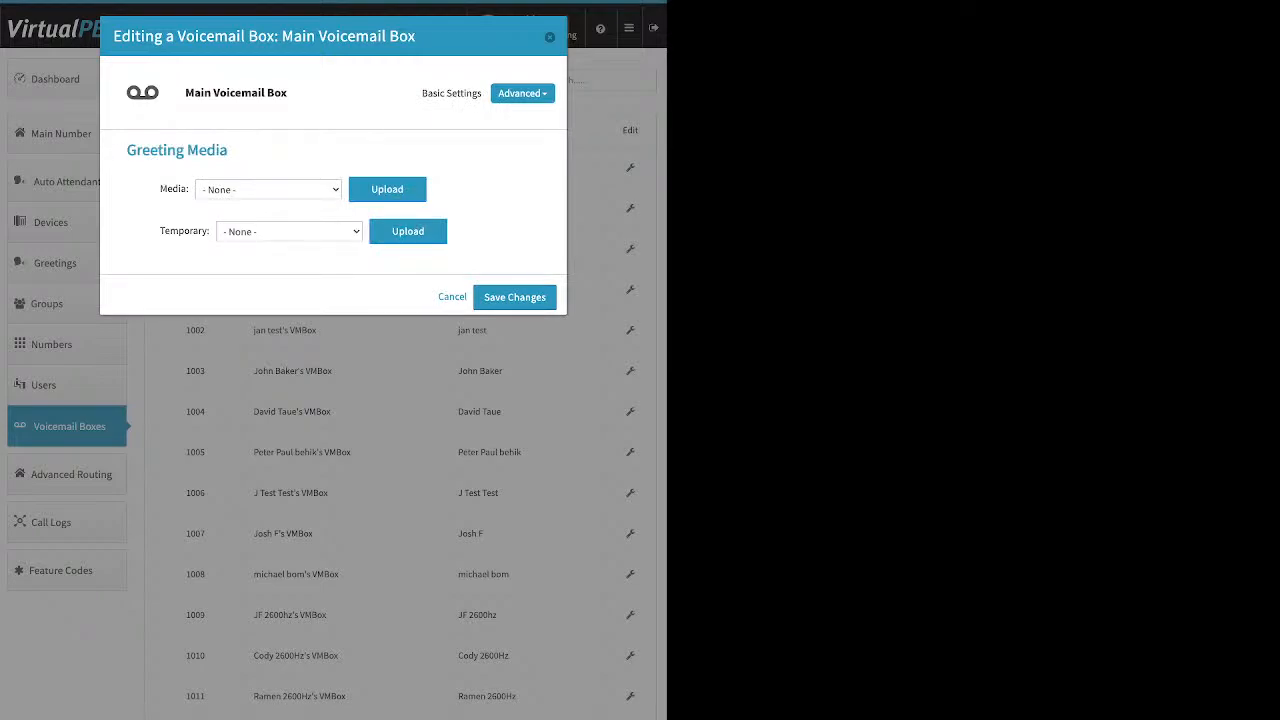
{"action": "left_click", "coordinate": [451, 93]}
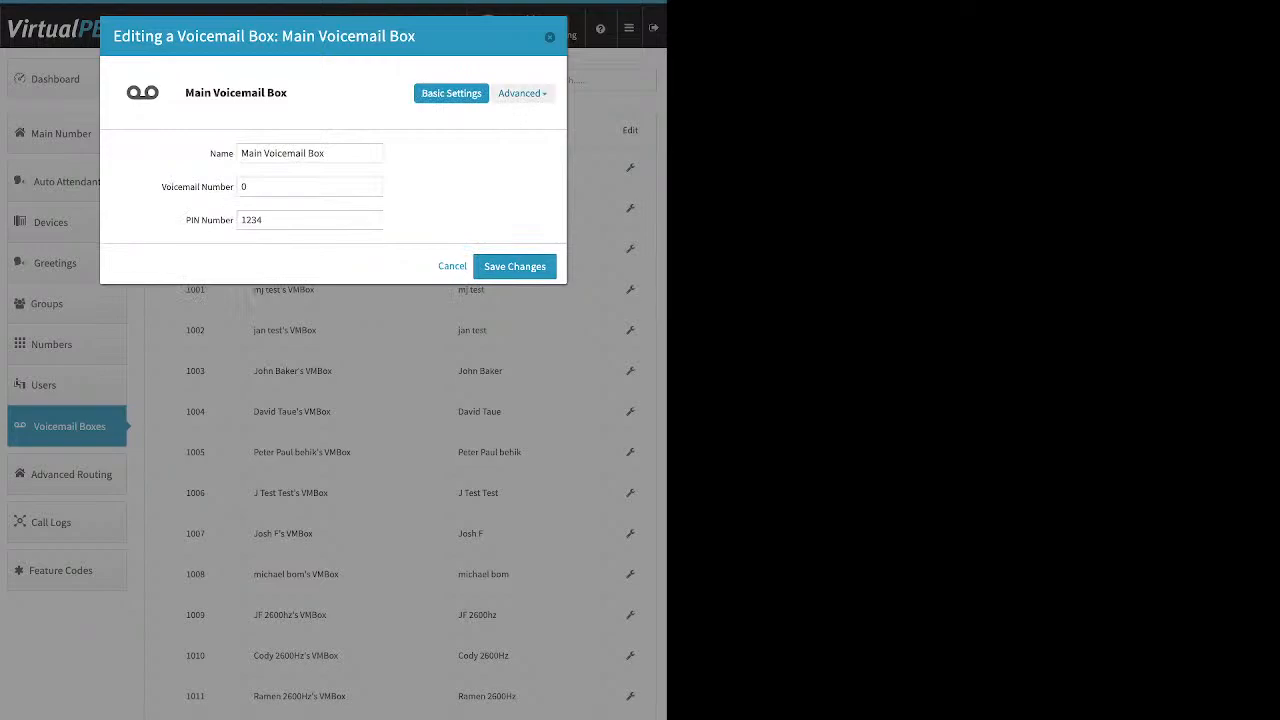
{"action": "left_click", "coordinate": [520, 93]}
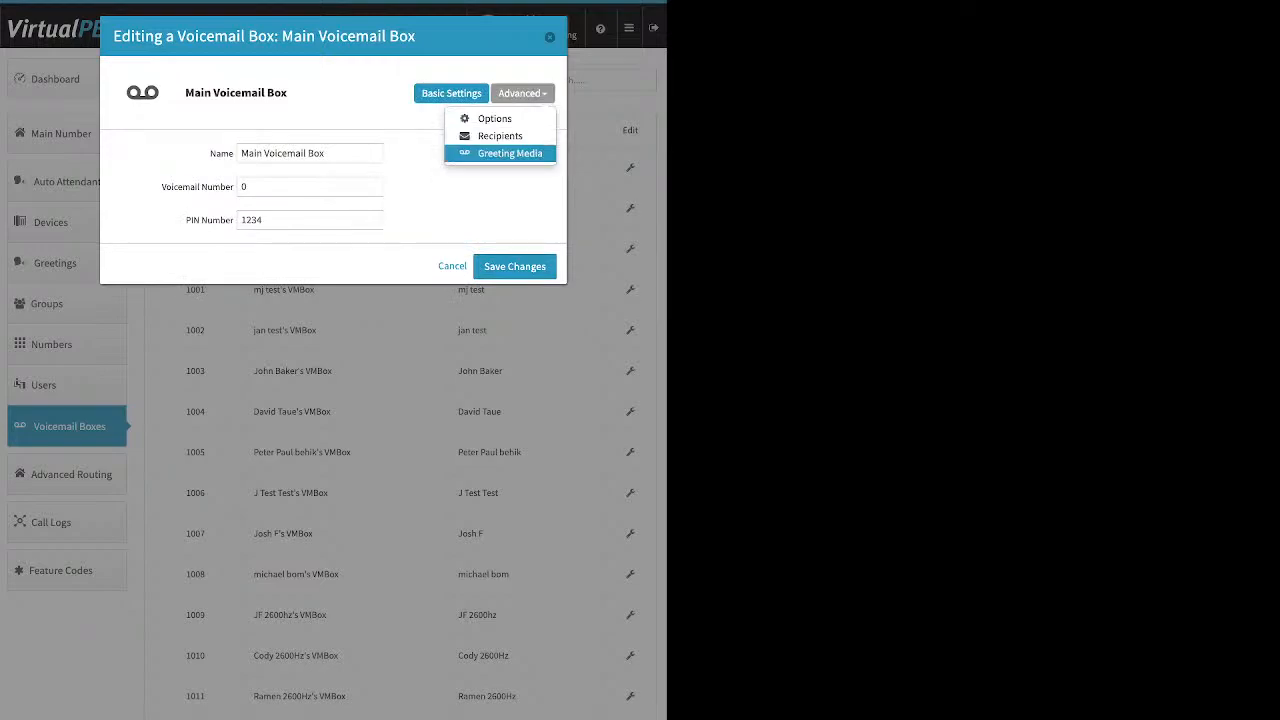
{"action": "left_click", "coordinate": [505, 153]}
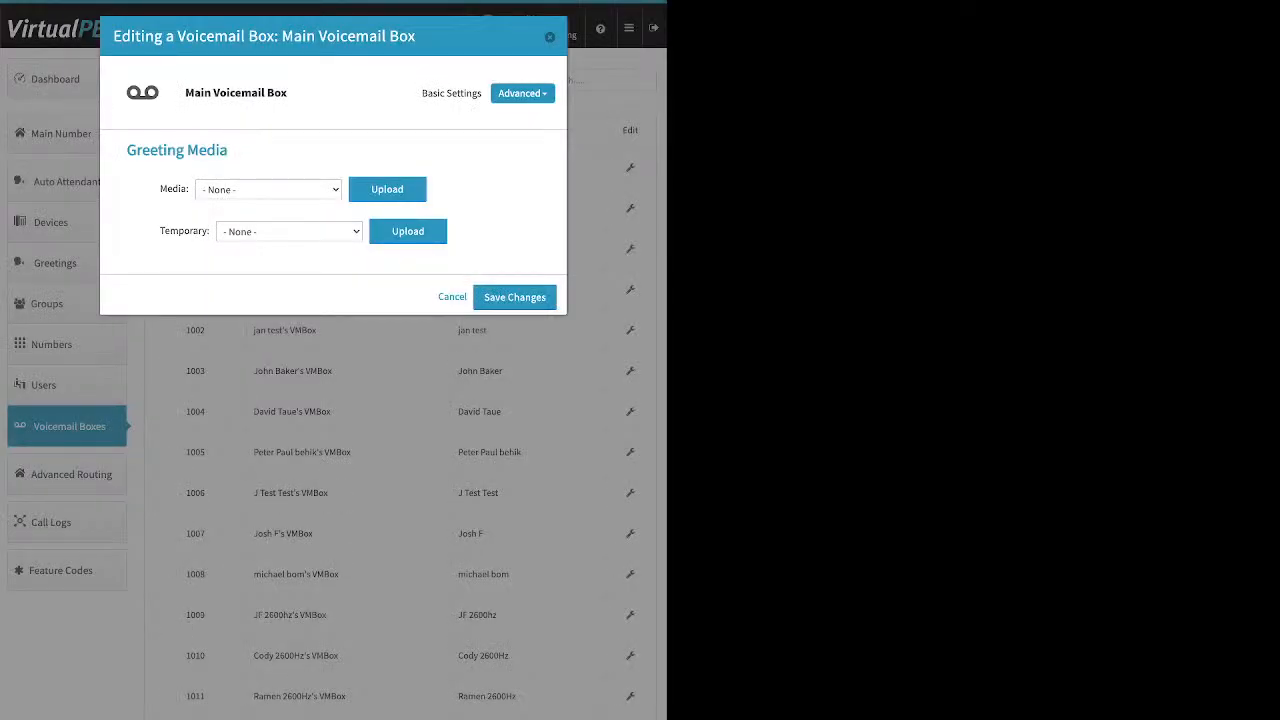
{"action": "left_click_drag", "start_coordinate": [160, 189], "coordinate": [189, 189]}
{"action": "left_click_drag", "start_coordinate": [160, 231], "coordinate": [208, 231]}
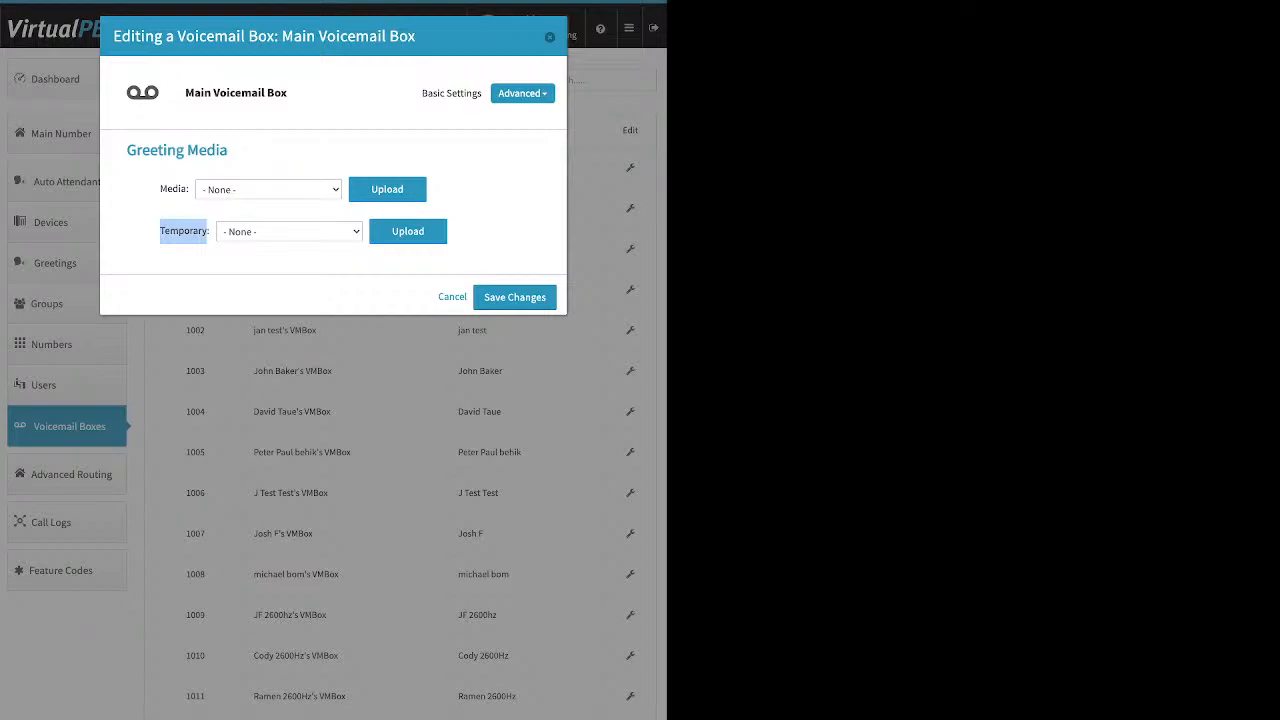
{"action": "left_click", "coordinate": [184, 231]}
- Review how to add a notification recipient to the Main Voicemail Box, and close it without adding one
{"action": "left_click", "coordinate": [522, 93]}
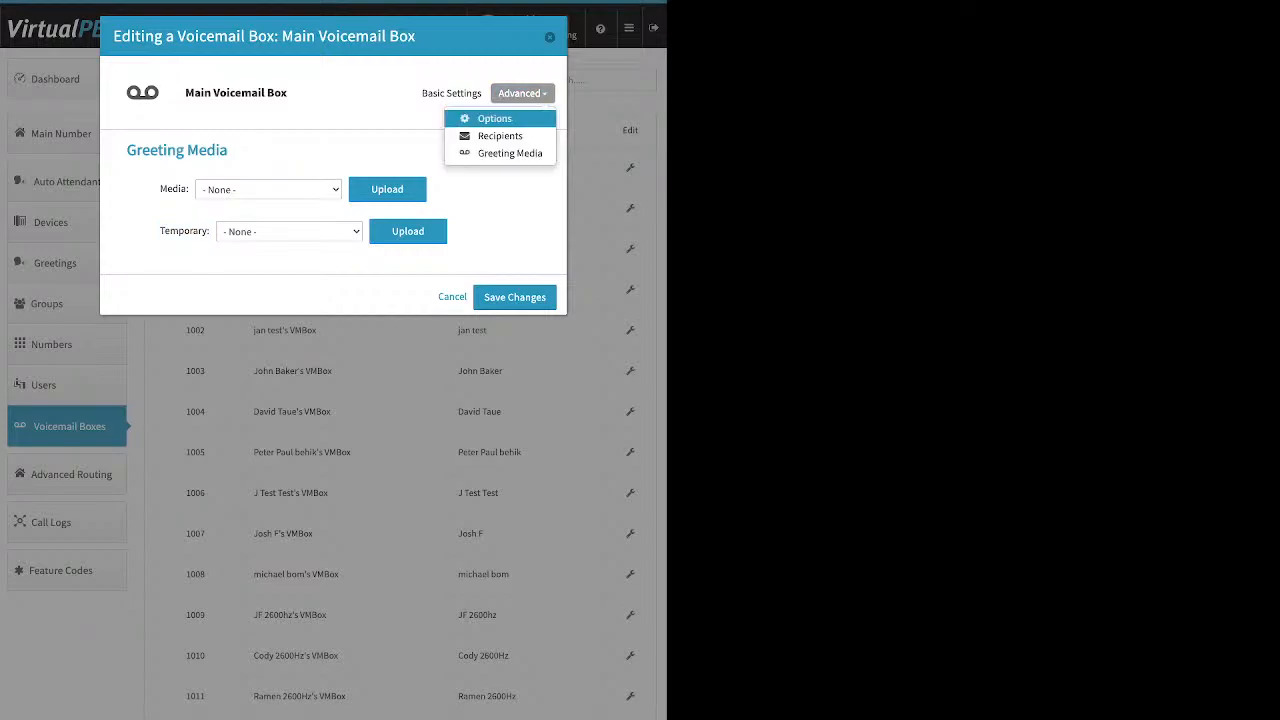
{"action": "left_click", "coordinate": [500, 136]}
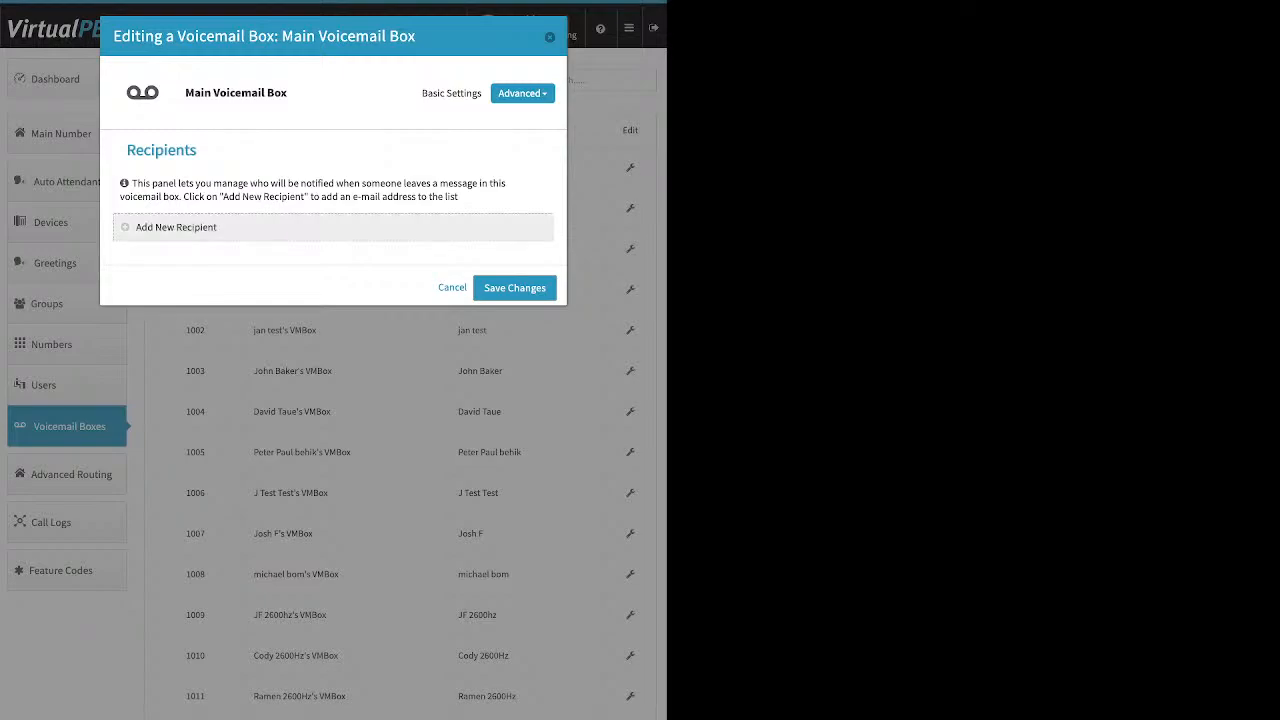
{"action": "left_click", "coordinate": [176, 228]}
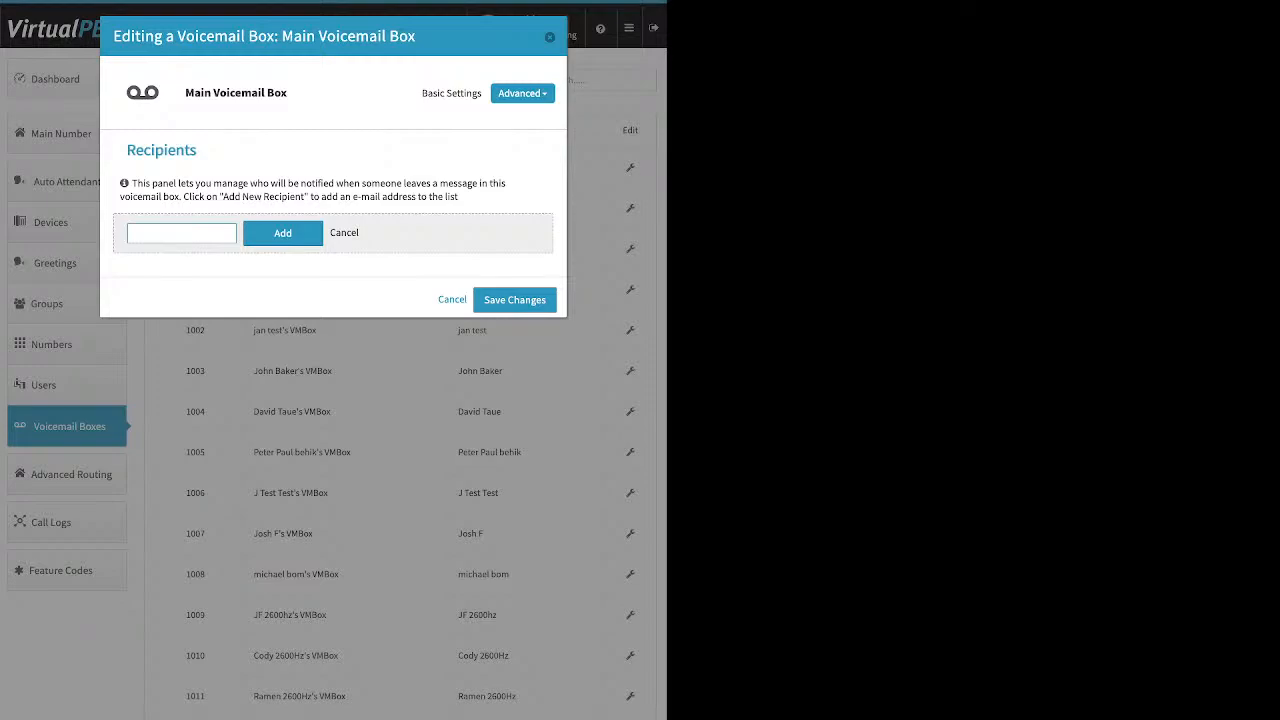
{"action": "key", "text": "Escape"}
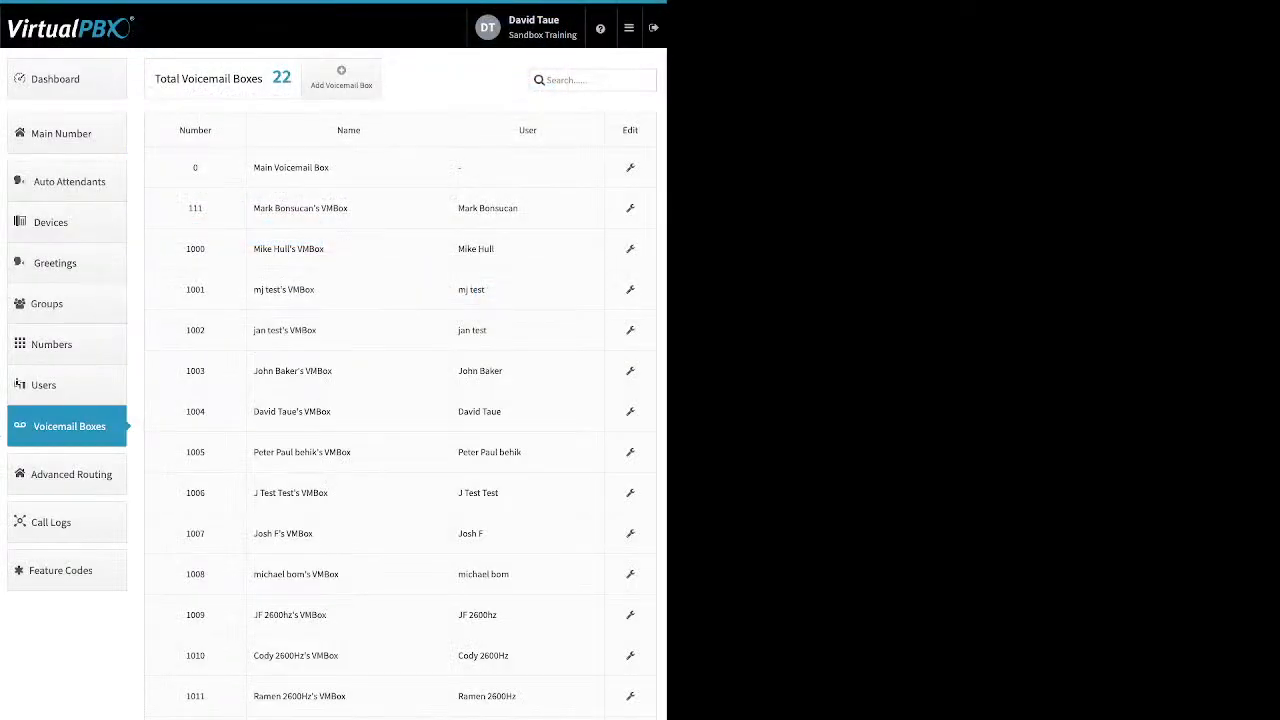
- Open voicemail box 1000 for editing and examine its advanced Recipients settings
{"action": "left_click", "coordinate": [630, 249]}
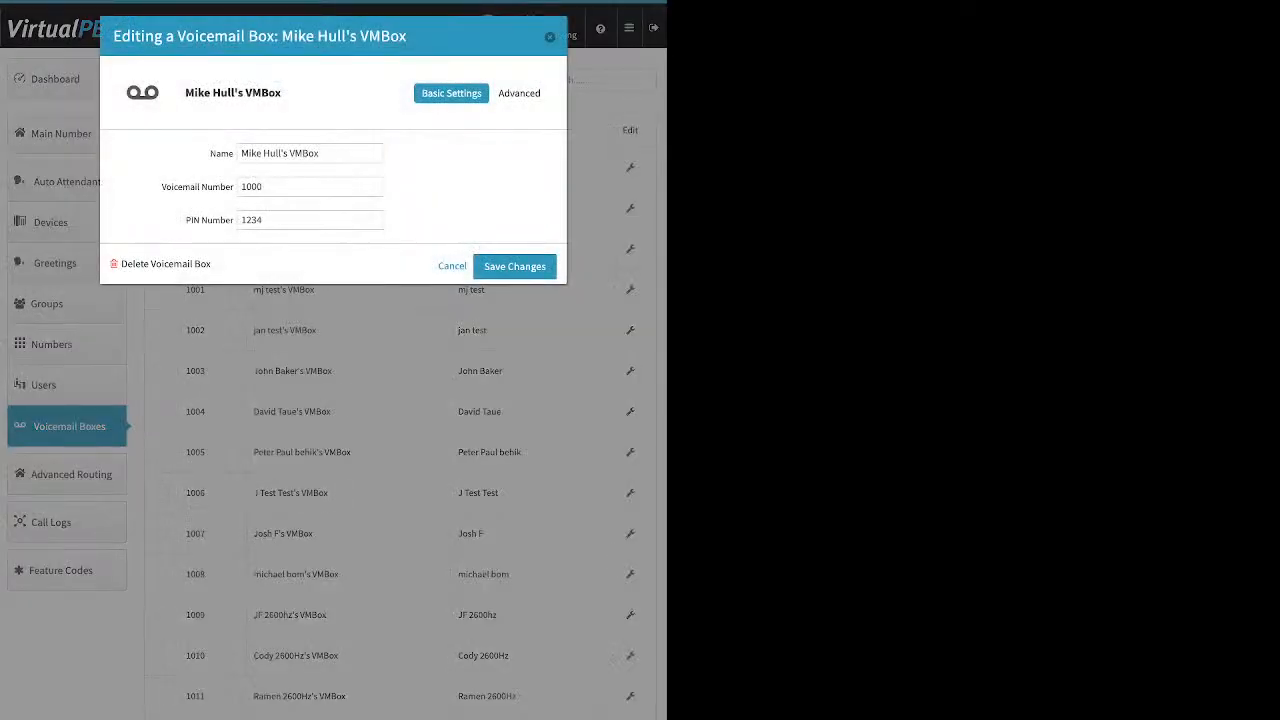
{"action": "left_click", "coordinate": [523, 93]}
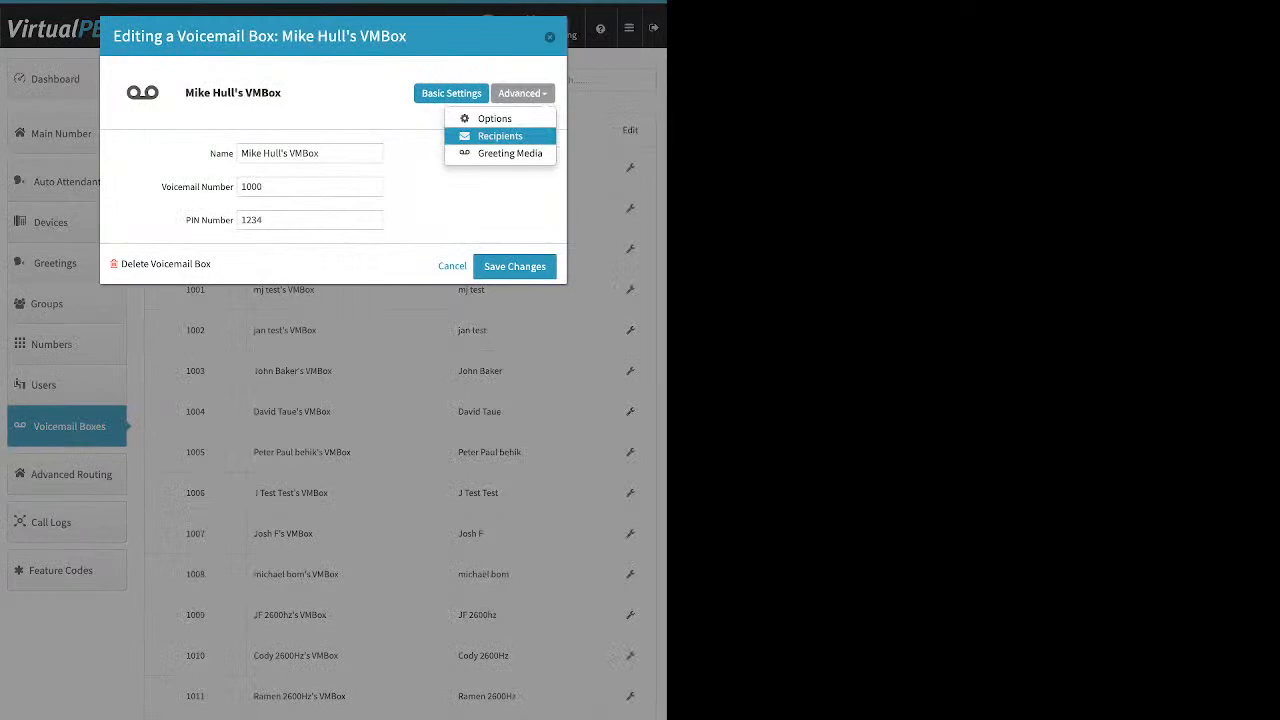
{"action": "left_click", "coordinate": [500, 135]}
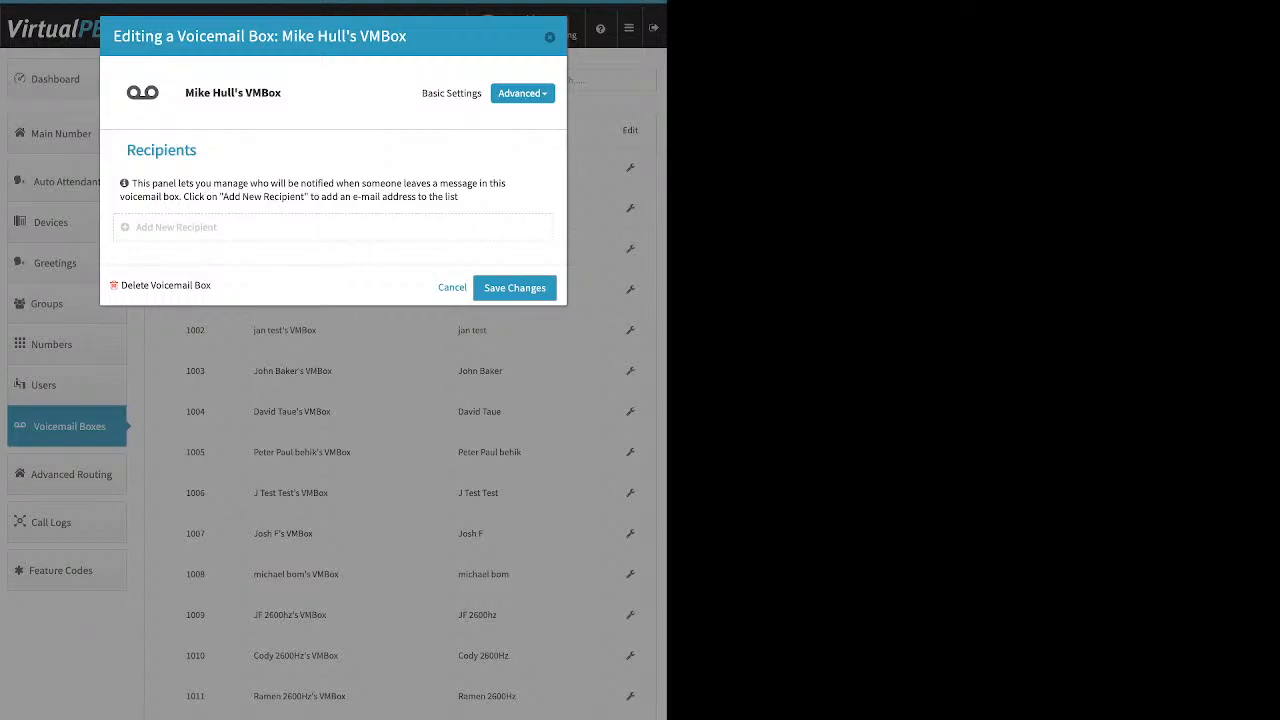
- Review the advanced Options of voicemail box 1000, try enabling Already Setup, and close without saving
{"action": "left_click", "coordinate": [522, 93]}
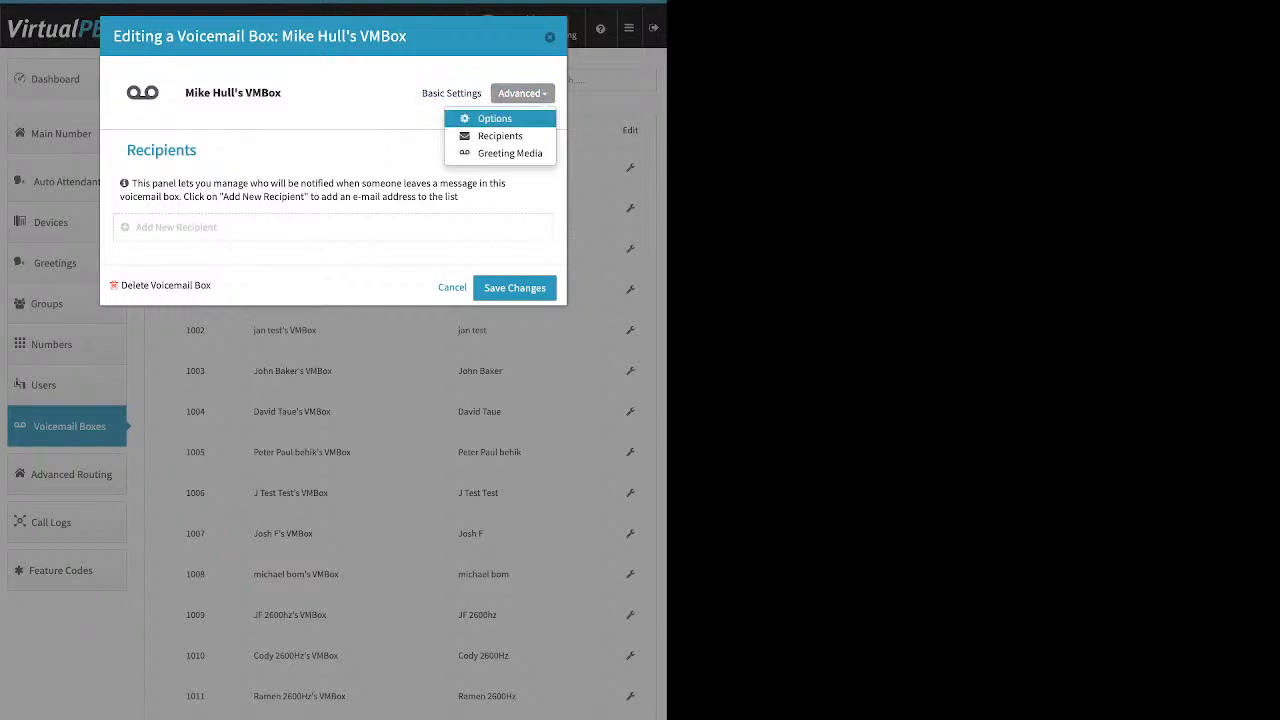
{"action": "left_click", "coordinate": [494, 118]}
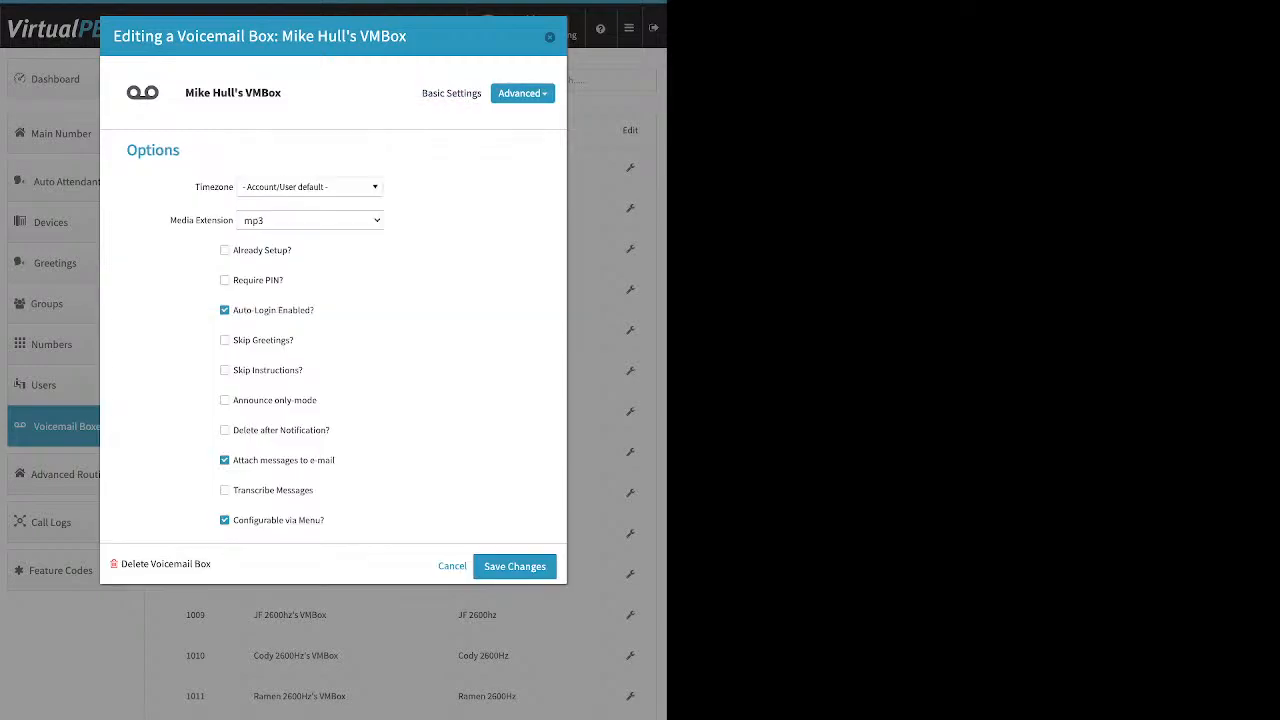
{"action": "left_click", "coordinate": [224, 250]}
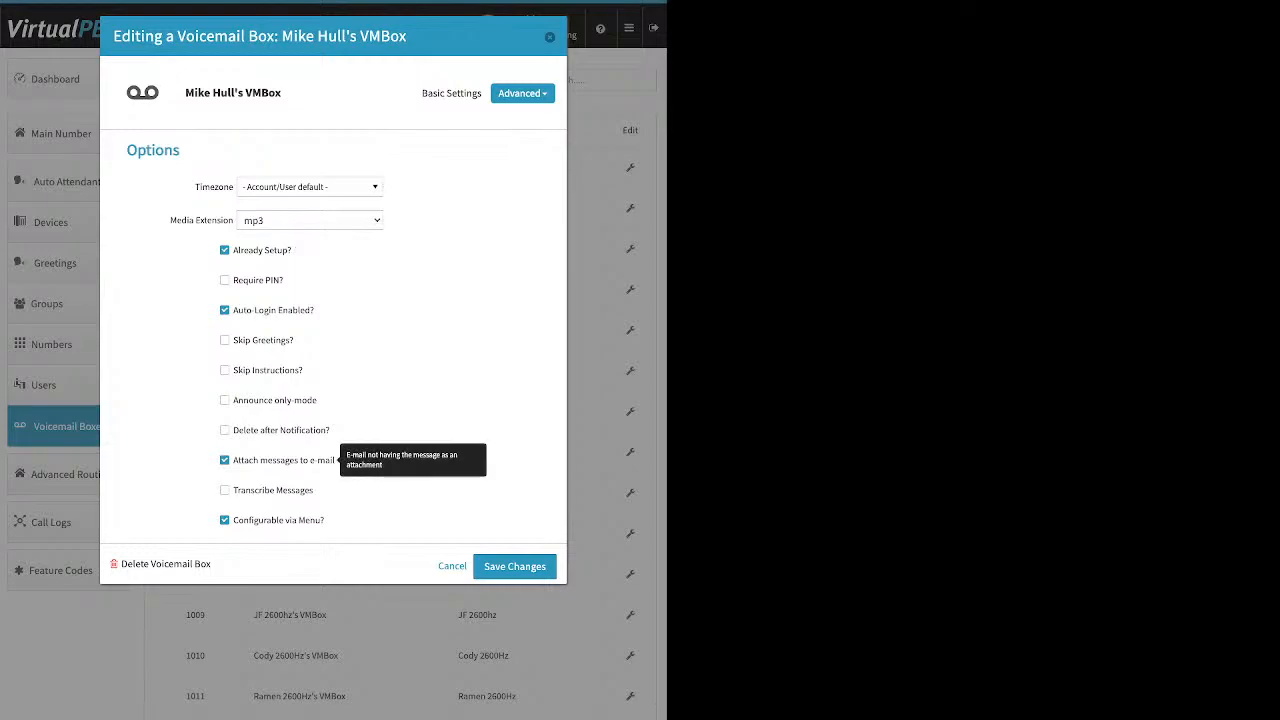
{"action": "left_click_drag", "start_coordinate": [330, 430], "coordinate": [246, 430]}
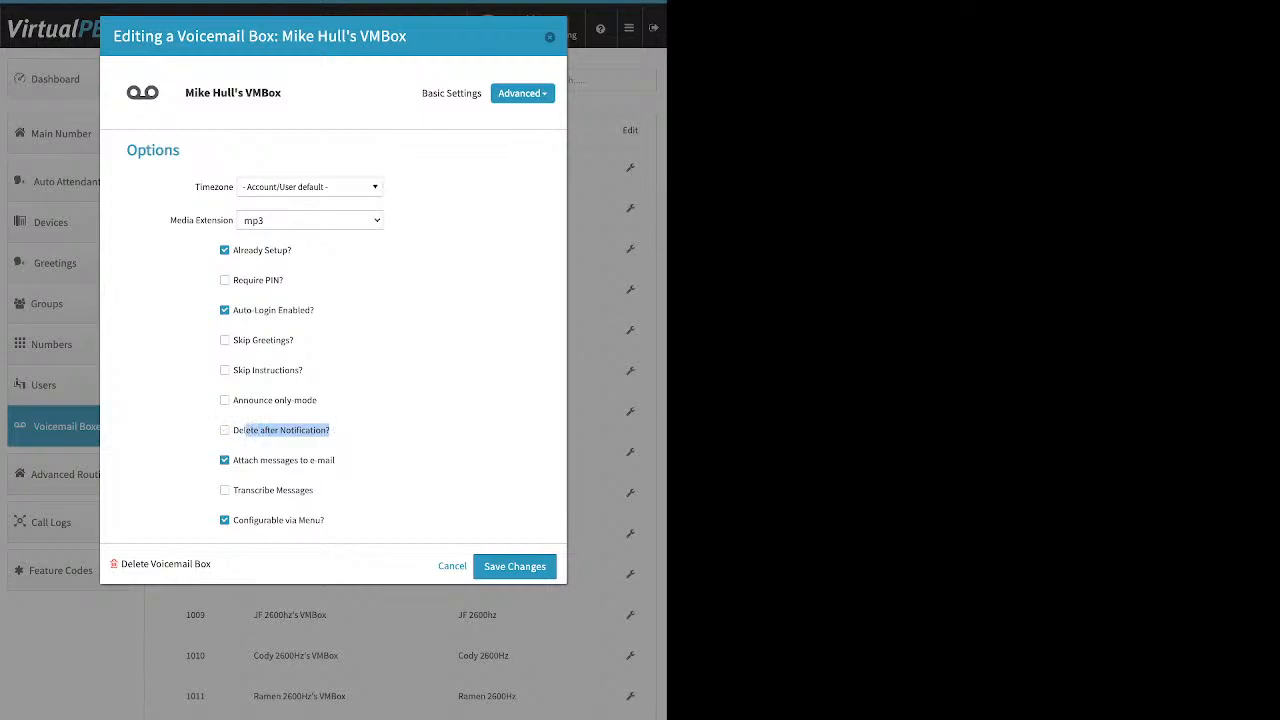
{"action": "left_click", "coordinate": [452, 566]}
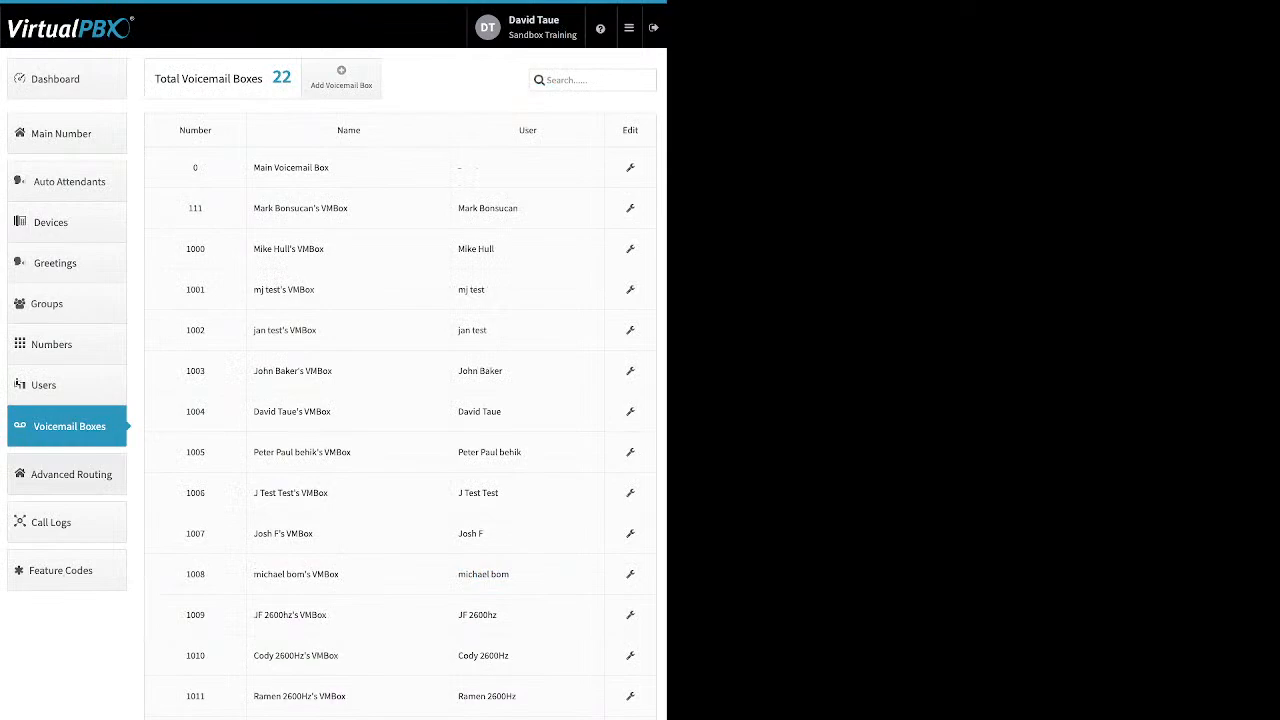
- Look at the Direct Inward System Access feature in Advanced Routing, and review the company caller ID settings from the dashboard
{"action": "left_click", "coordinate": [71, 474]}
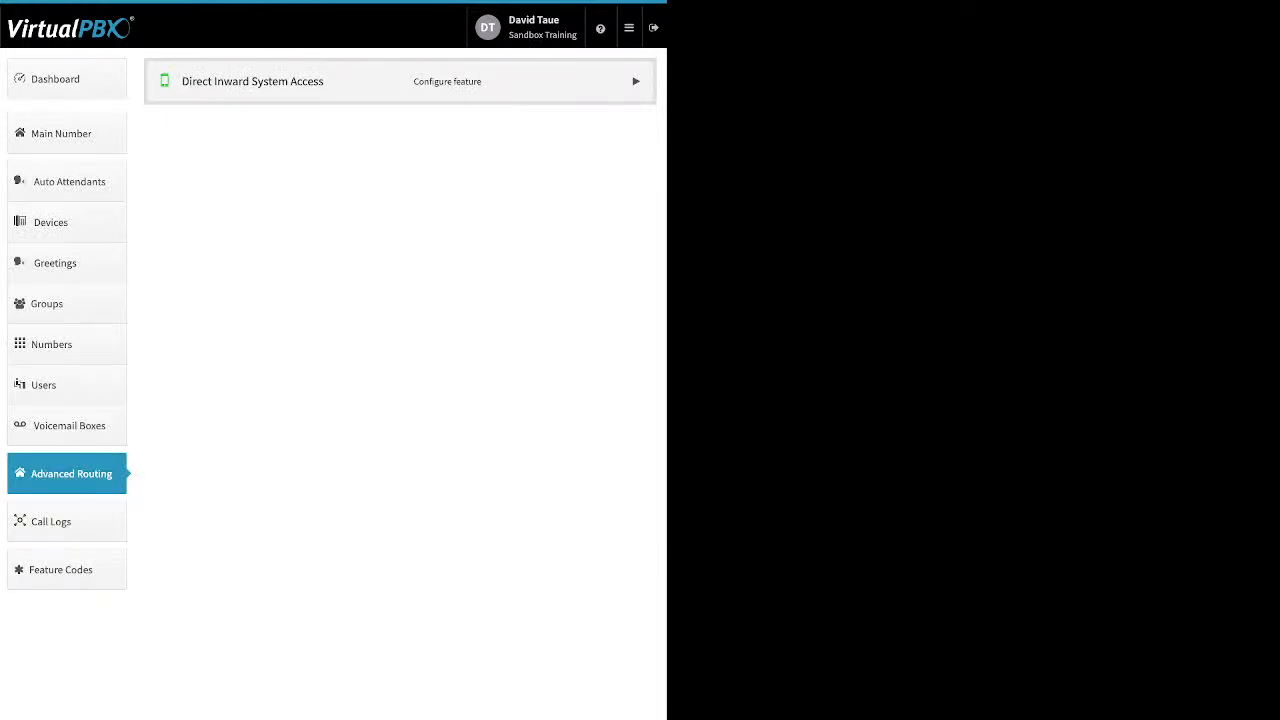
{"action": "left_click", "coordinate": [636, 81]}
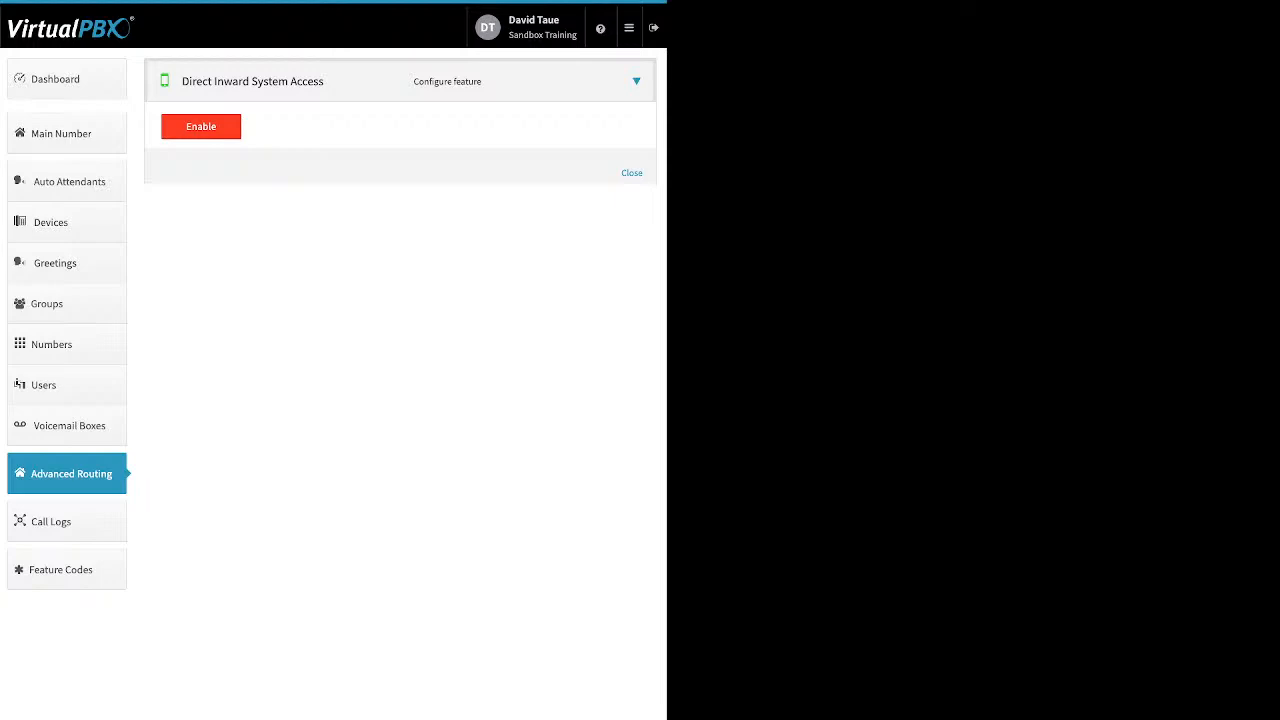
{"action": "left_click", "coordinate": [67, 79]}
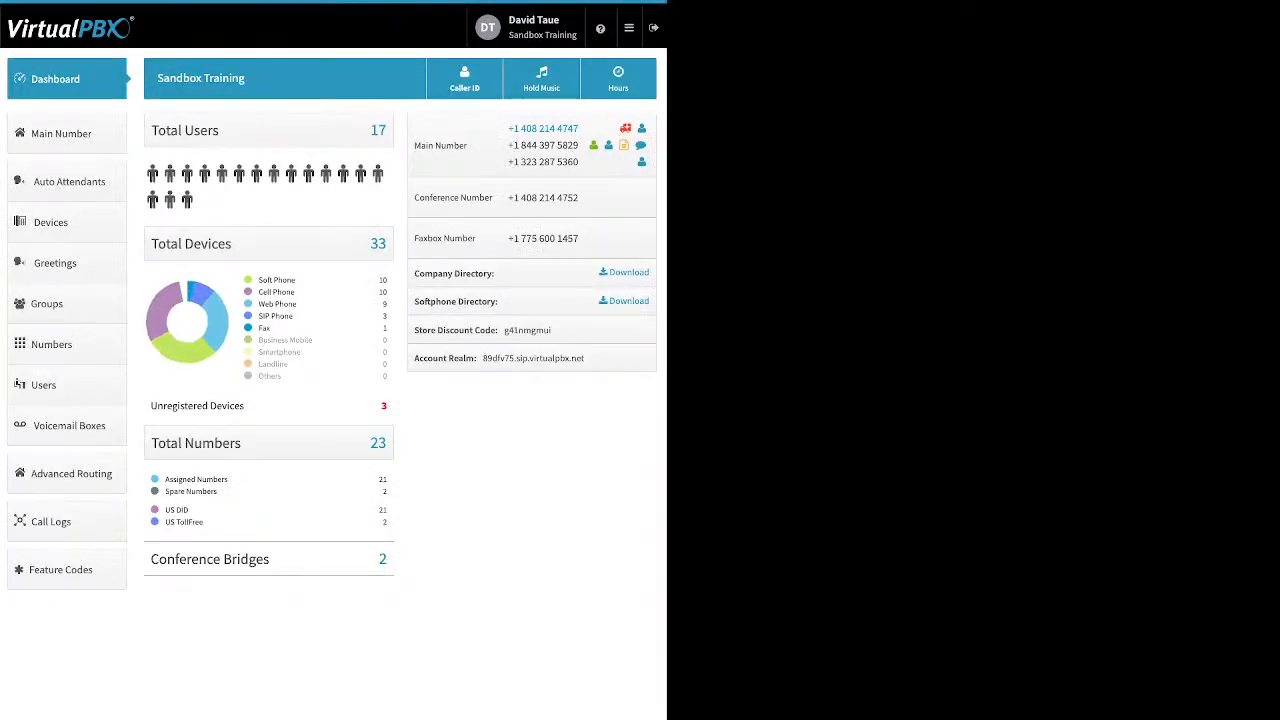
{"action": "left_click", "coordinate": [464, 79]}
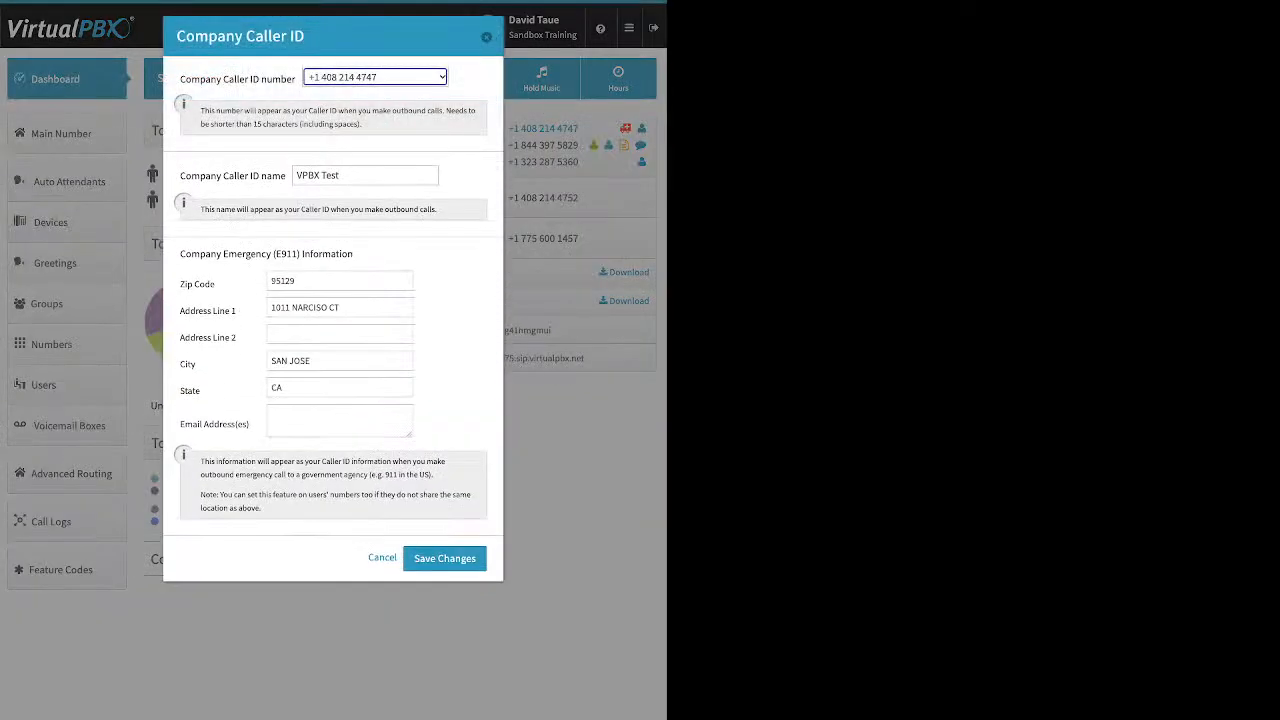
{"action": "left_click", "coordinate": [486, 37]}
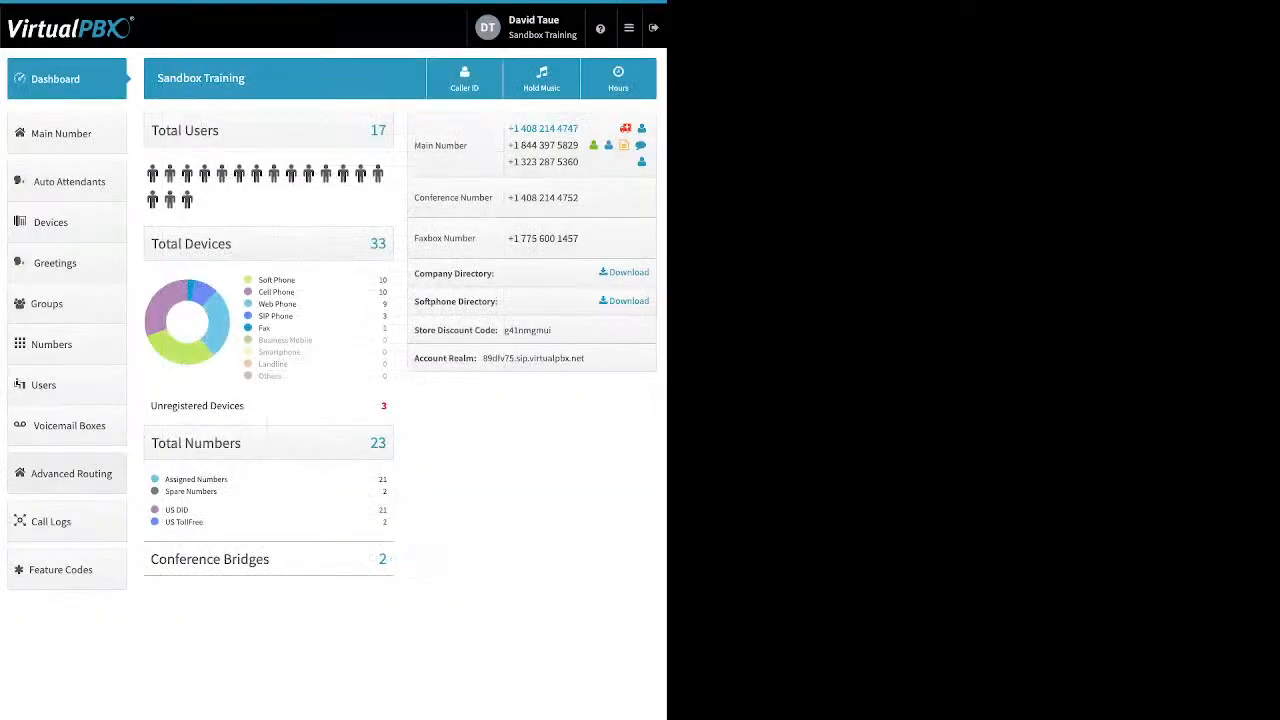
- Enable Direct Inward System Access in Advanced Routing
{"action": "left_click", "coordinate": [67, 474]}
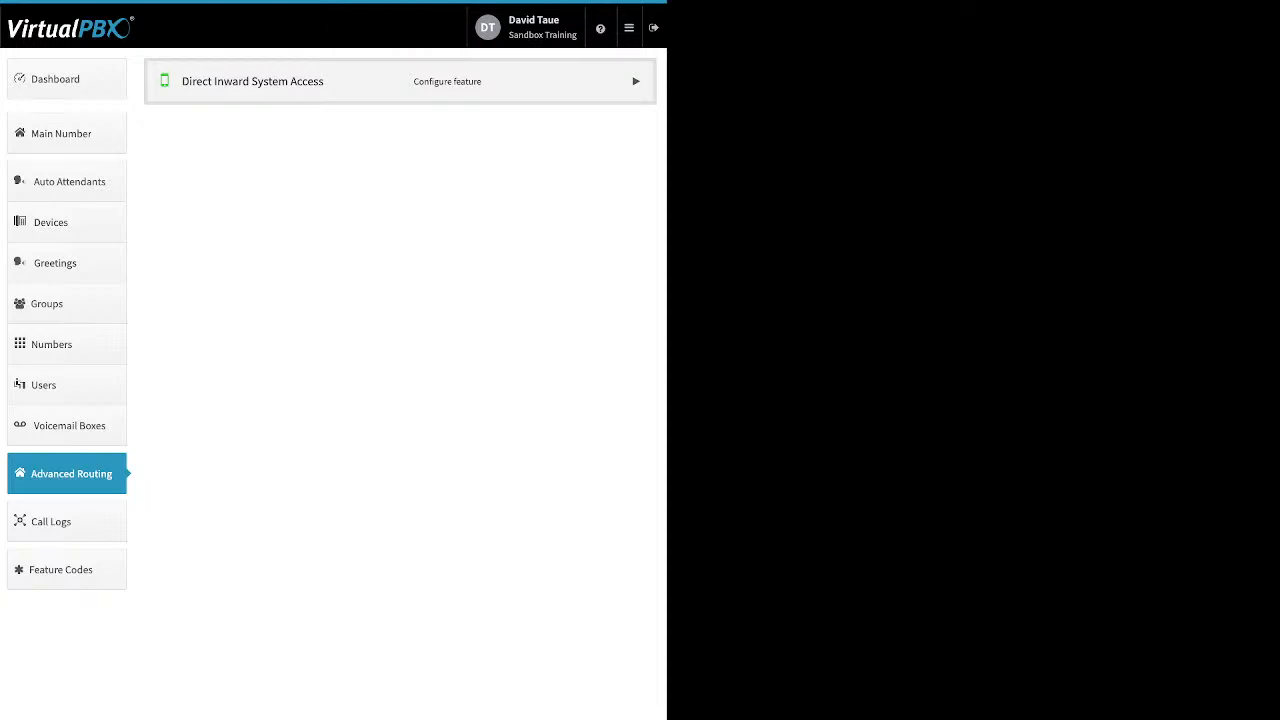
{"action": "left_click", "coordinate": [636, 81]}
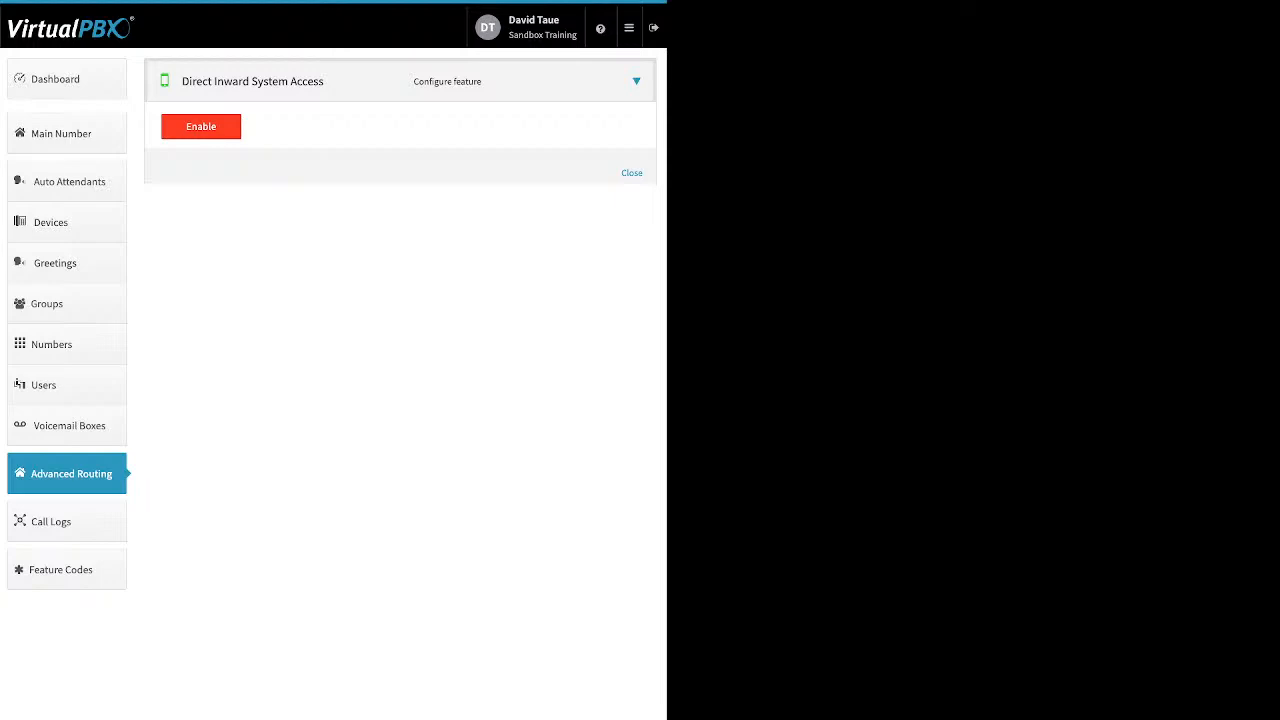
{"action": "left_click", "coordinate": [201, 127]}
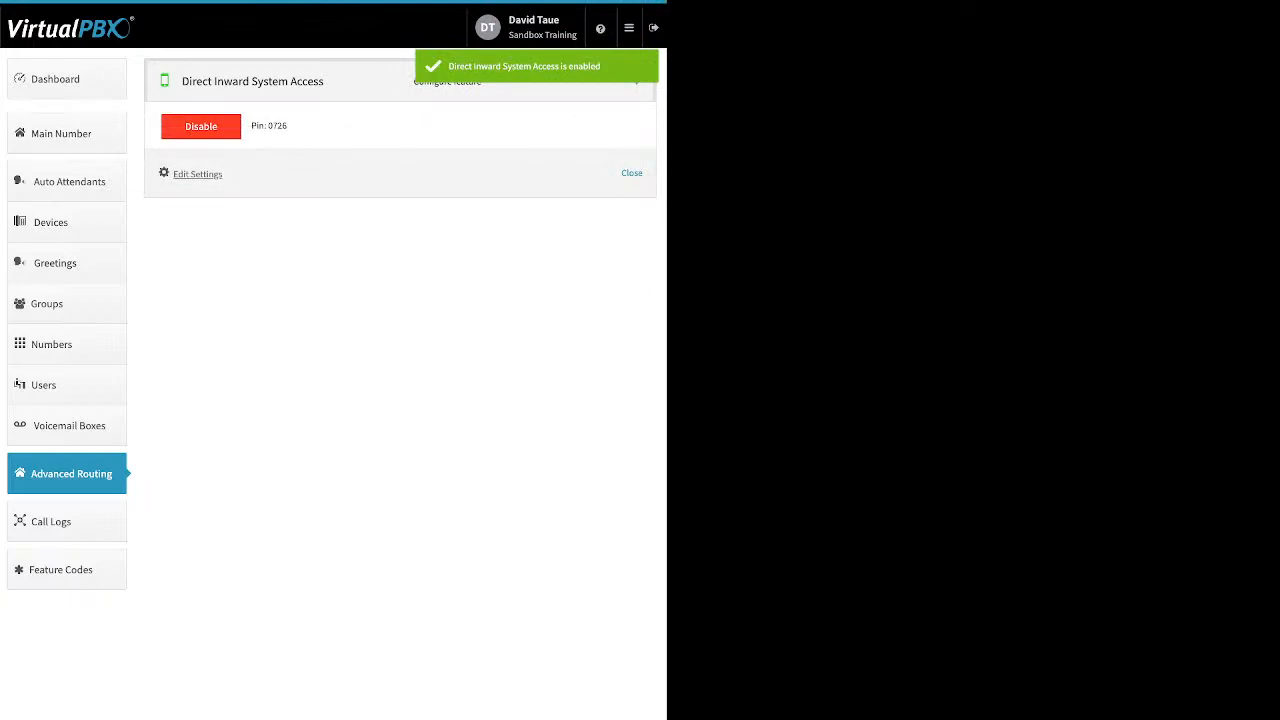
- Add extension number 8352 to the Direct Inward System Access settings and save the changes
{"action": "left_click", "coordinate": [197, 174]}
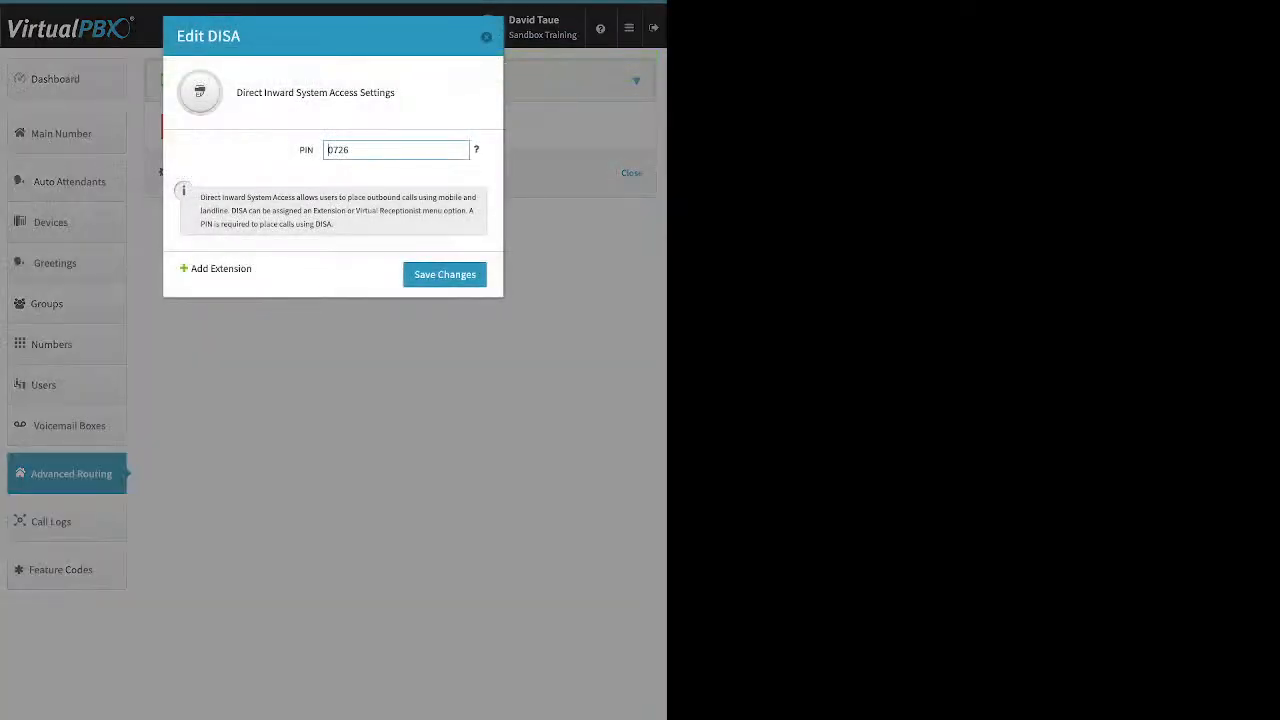
{"action": "left_click", "coordinate": [221, 268]}
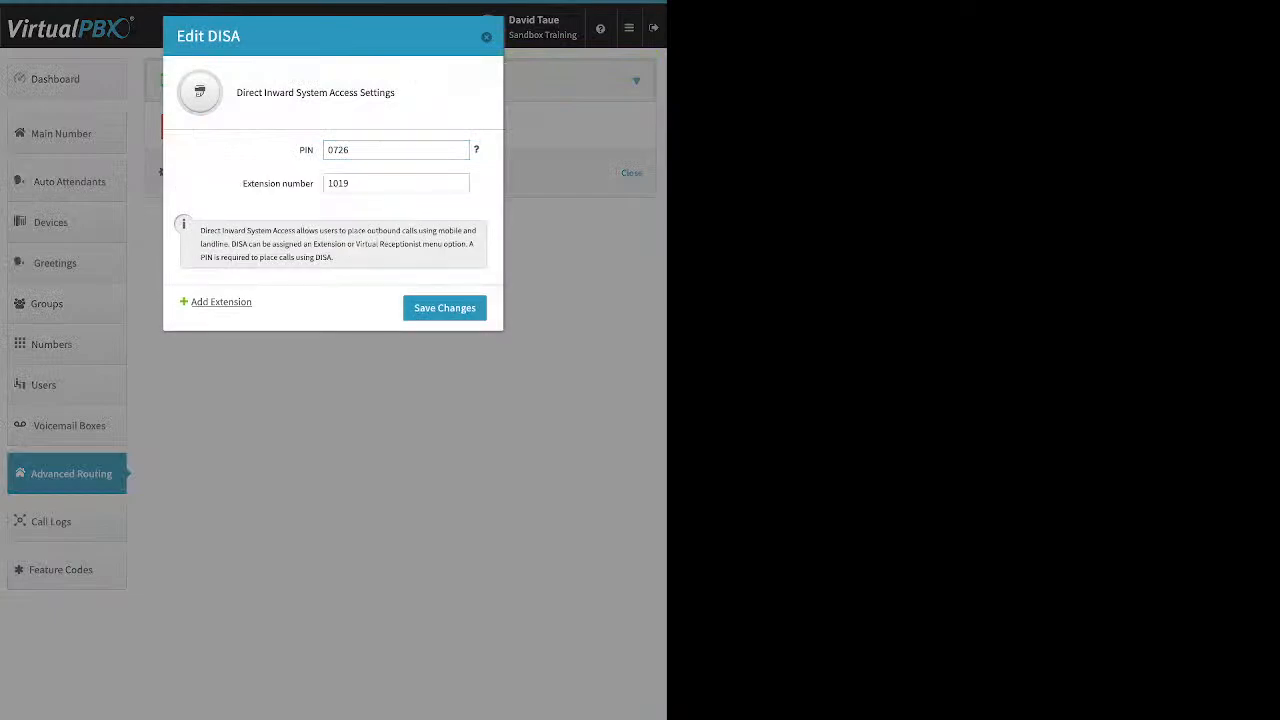
{"action": "double_click", "coordinate": [339, 184]}
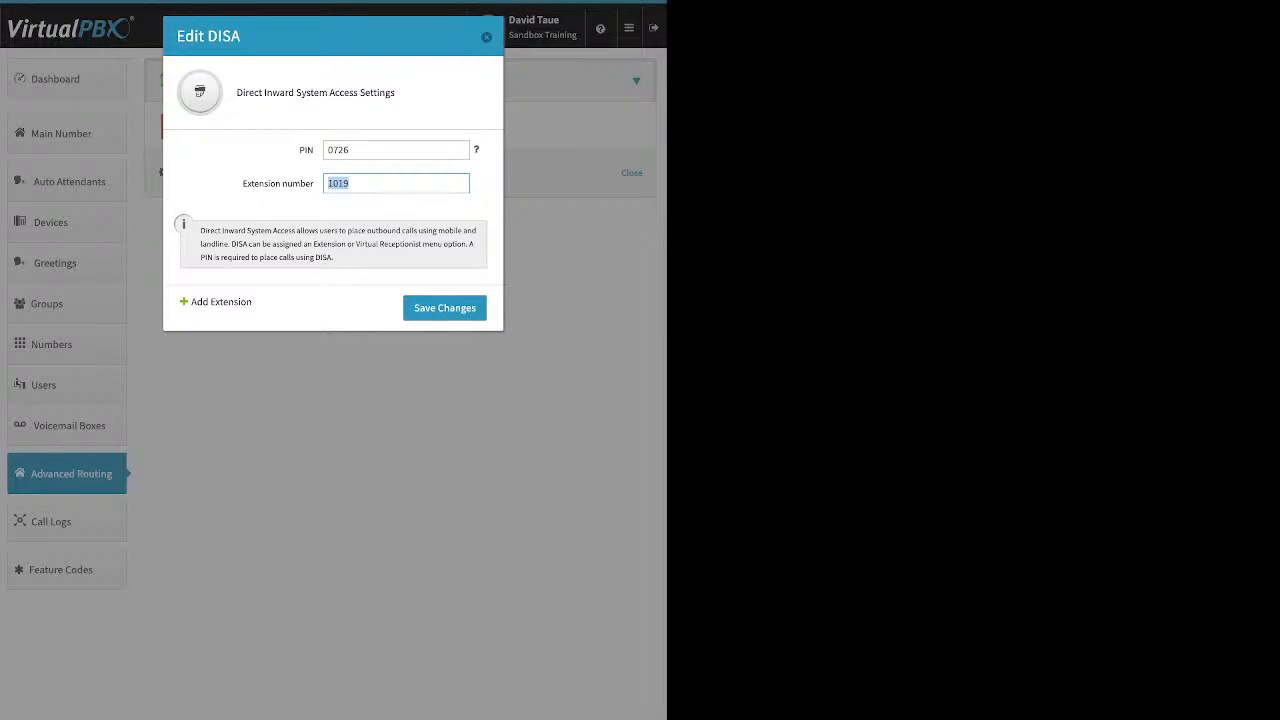
{"action": "type", "text": "8352"}
{"action": "key", "text": "Return"}
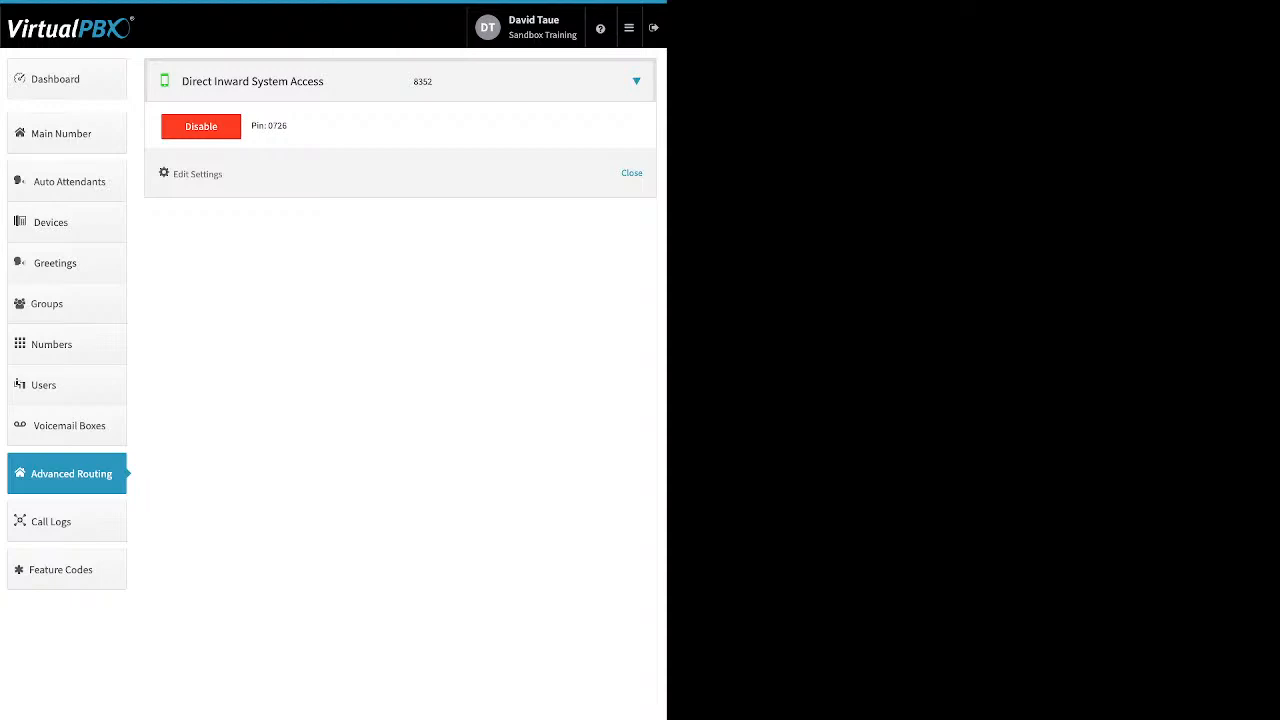
- Disable Direct Inward System Access for all users
{"action": "left_click", "coordinate": [201, 127]}
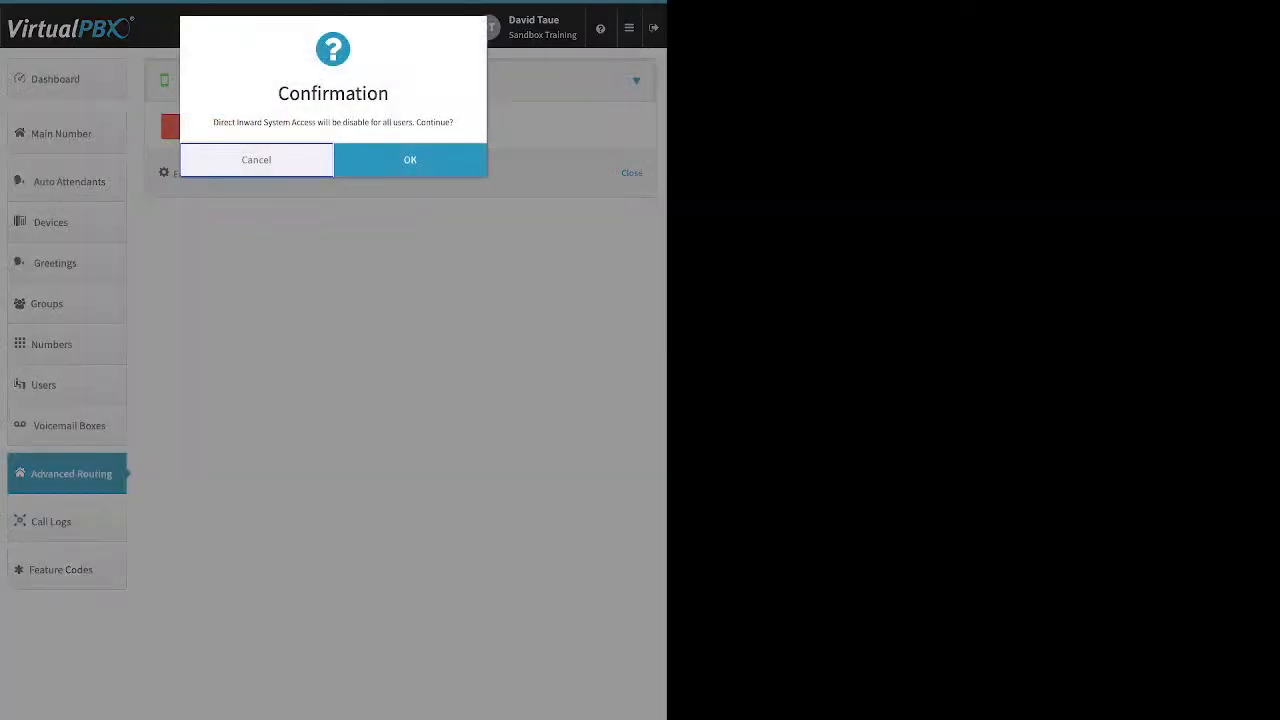
{"action": "left_click", "coordinate": [410, 160]}
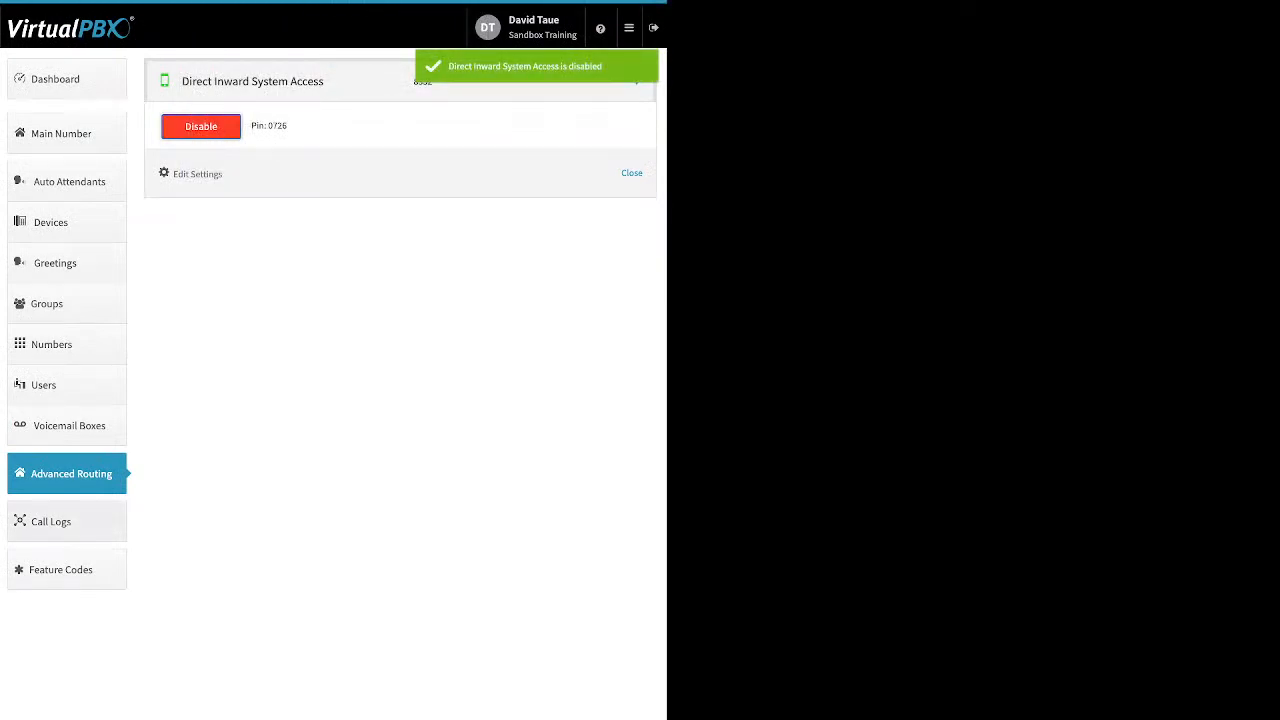
- Open today's call logs and expand the details of the call from extension 1000
{"action": "left_click", "coordinate": [66, 522]}
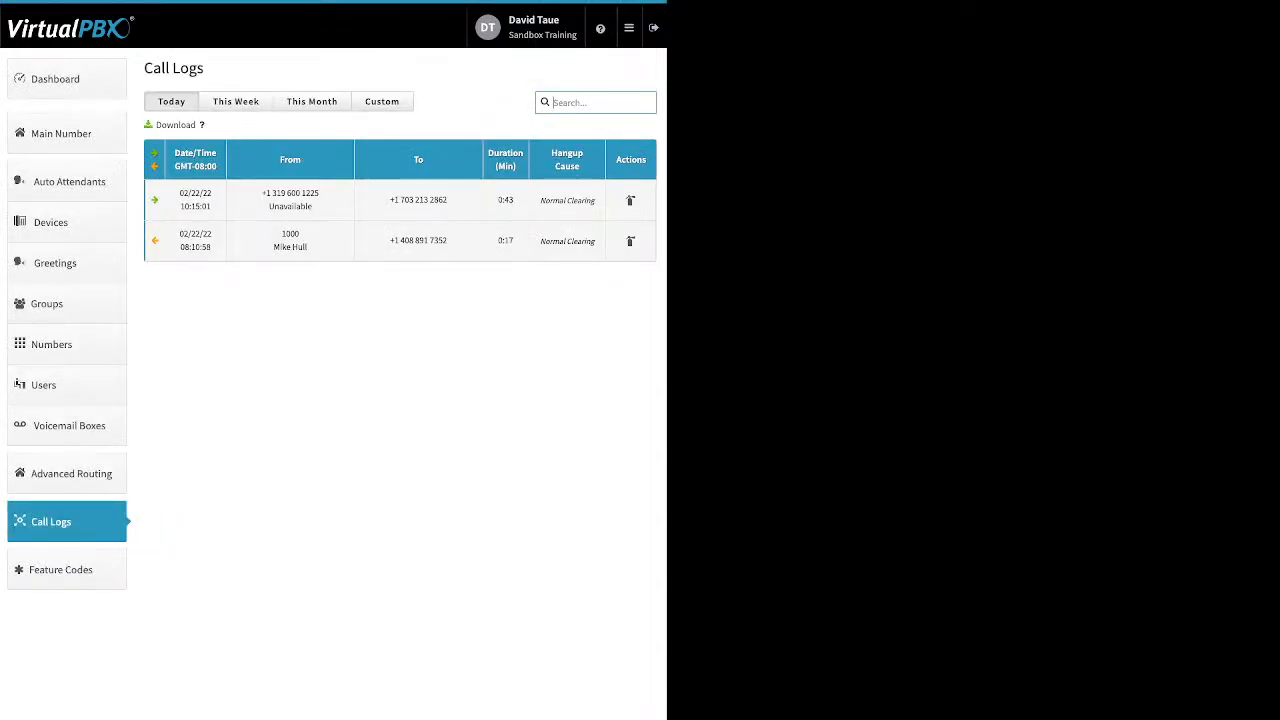
{"action": "left_click", "coordinate": [420, 242]}
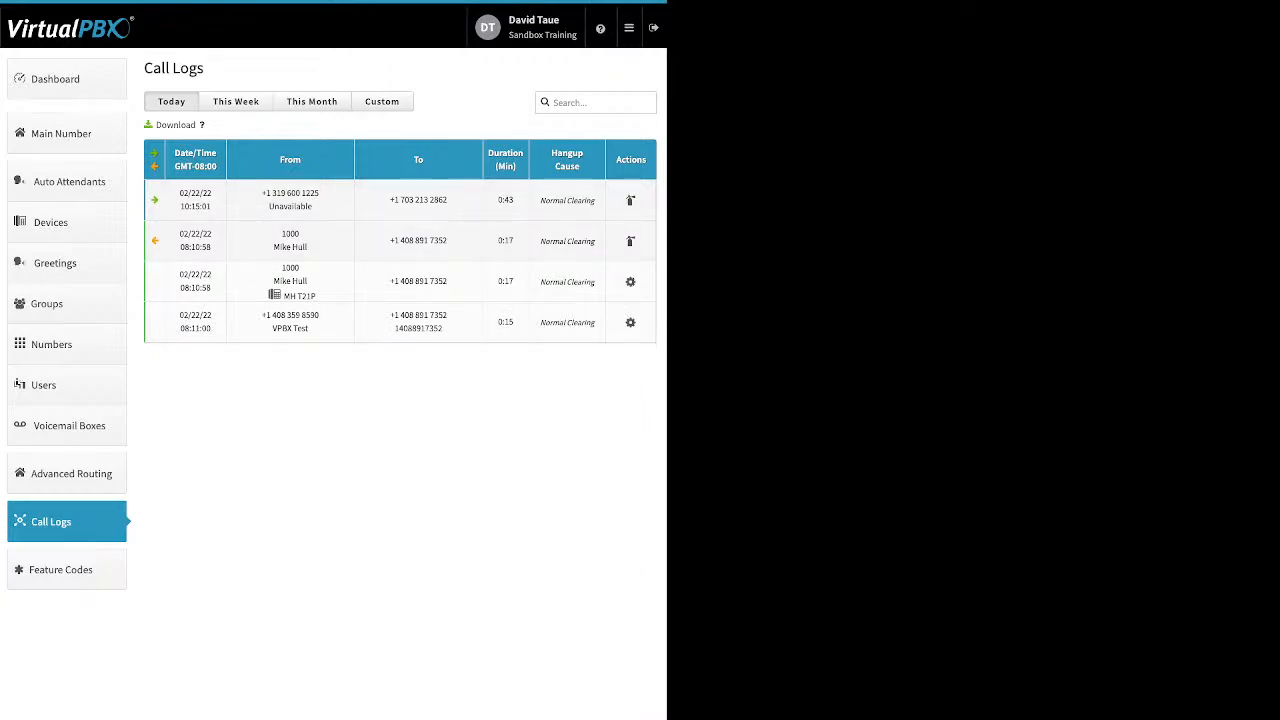
- Show this month's call logs and check the details of the 02/22/22 10:15:01 and 02/21/22 14:50:23 calls
{"action": "left_click", "coordinate": [312, 102]}
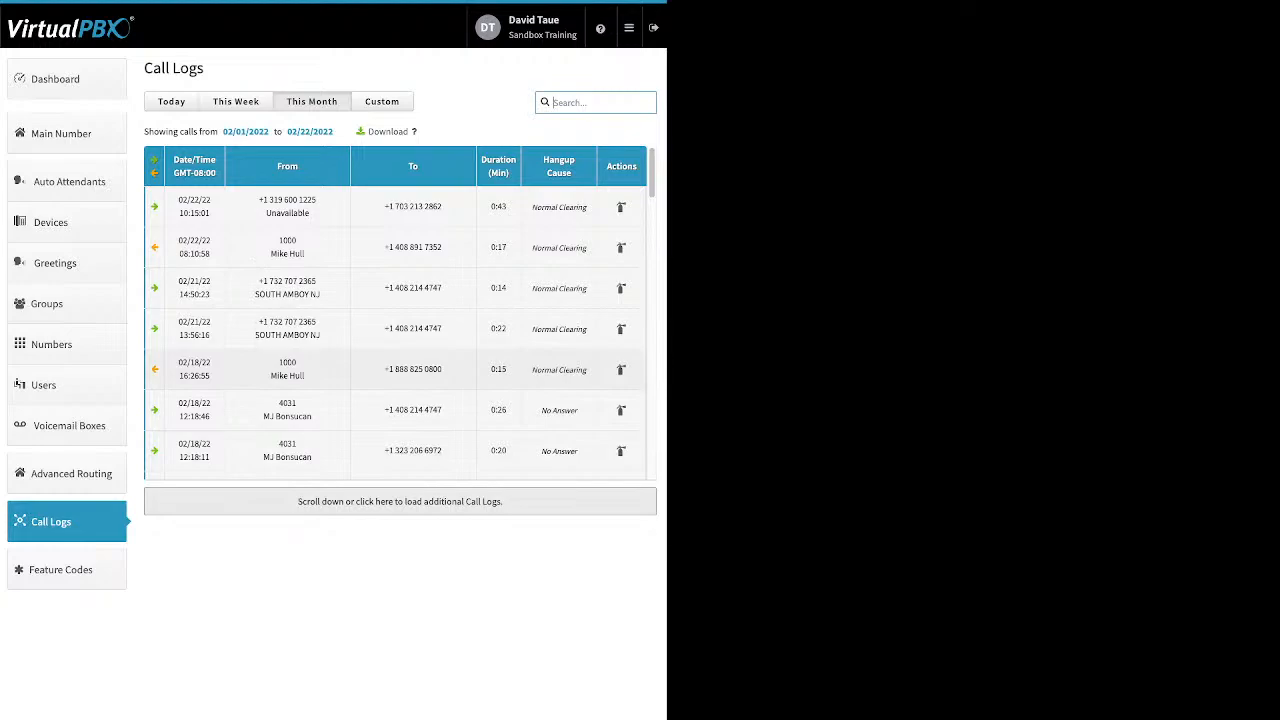
{"action": "left_click", "coordinate": [400, 207]}
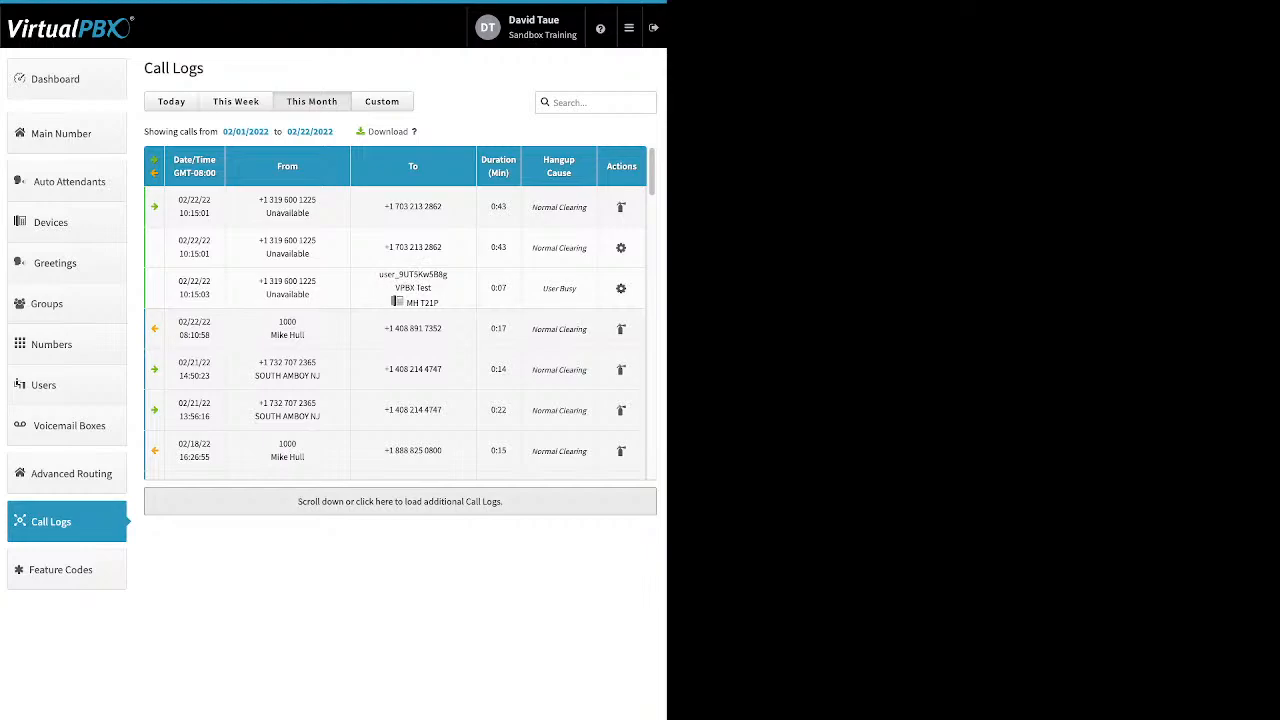
{"action": "left_click", "coordinate": [413, 207]}
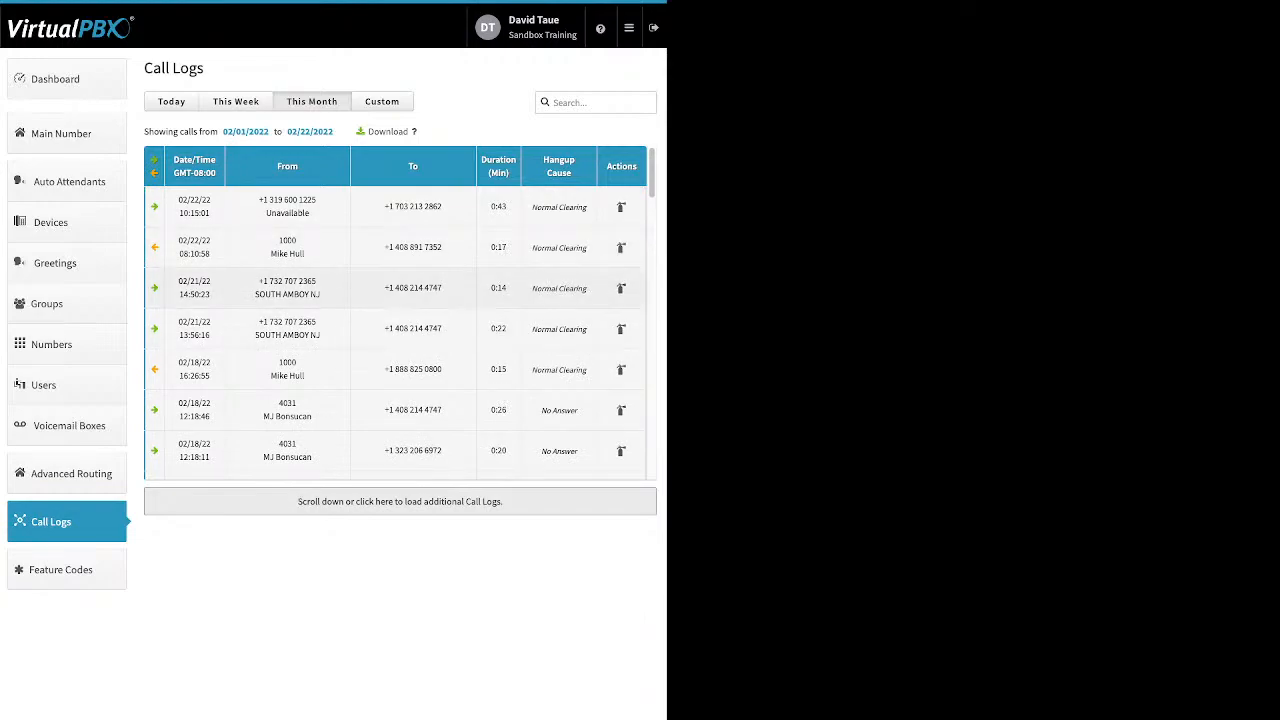
{"action": "left_click", "coordinate": [413, 288]}
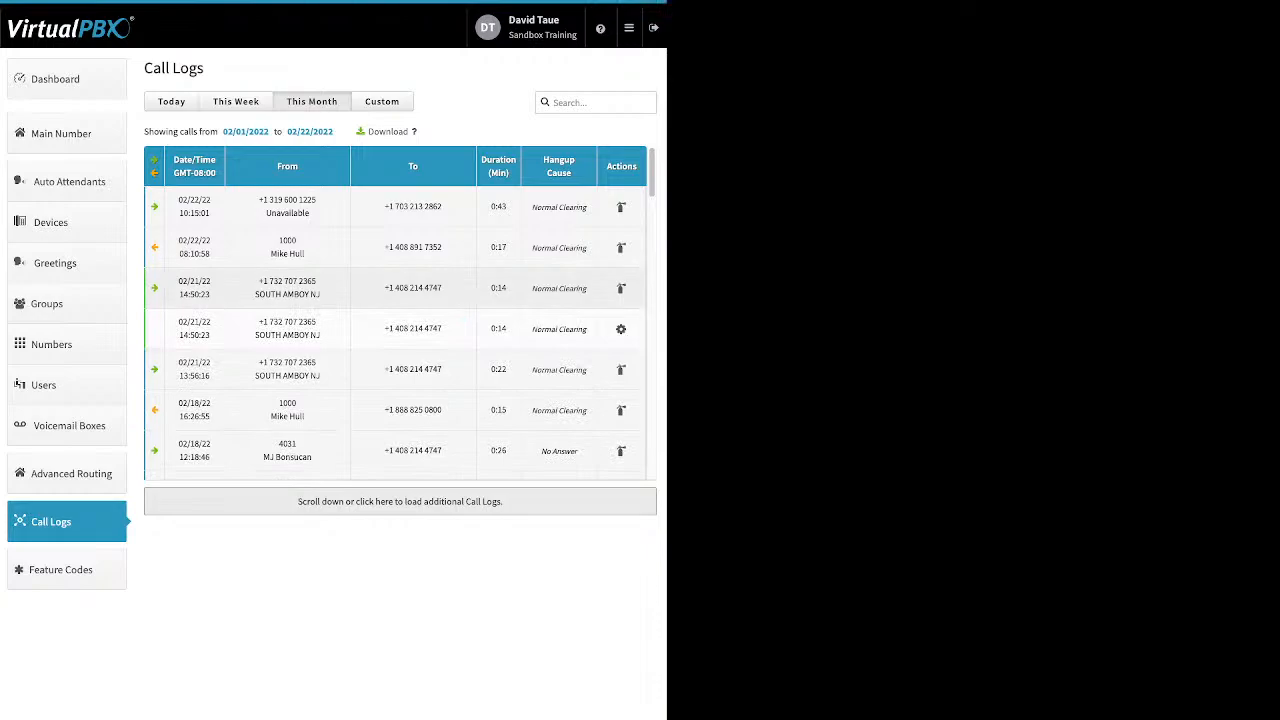
- Find the 02/17/22 09:26:51 call, check its hangup cause and call details, and collapse the details
{"action": "scroll", "coordinate": [400, 310], "scroll_direction": "down", "scroll_amount": 10}
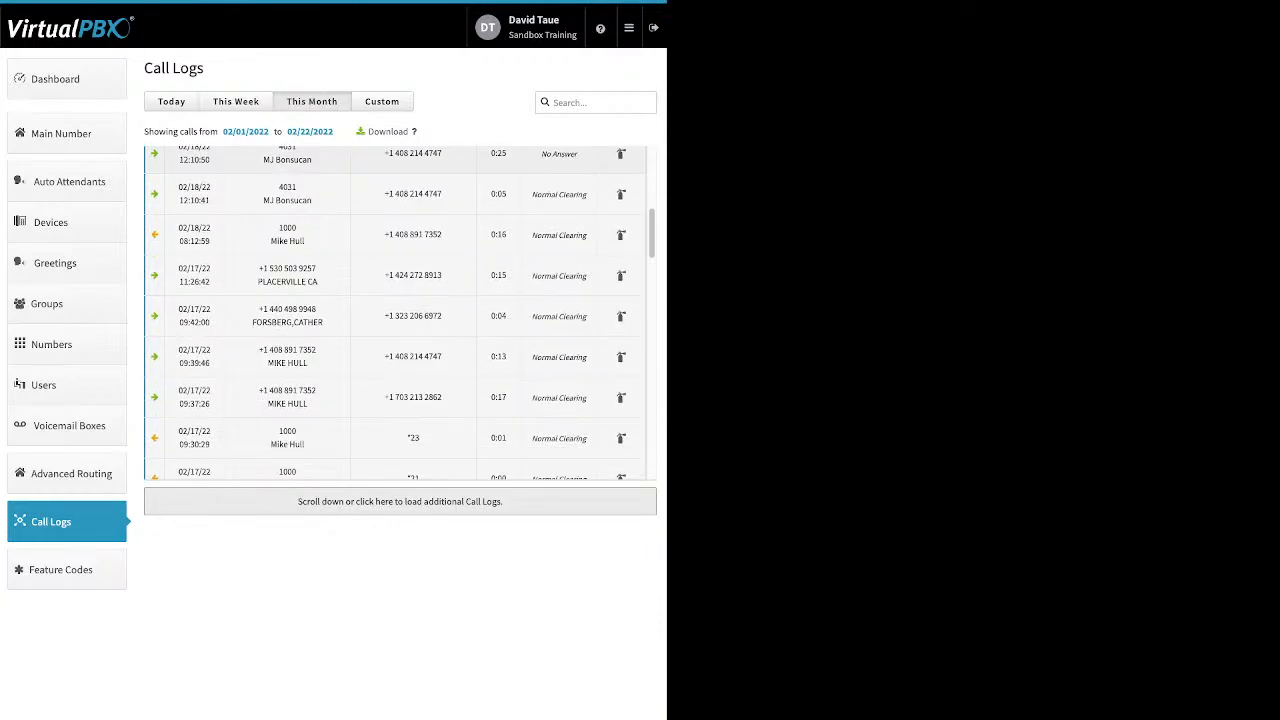
{"action": "left_click", "coordinate": [413, 357]}
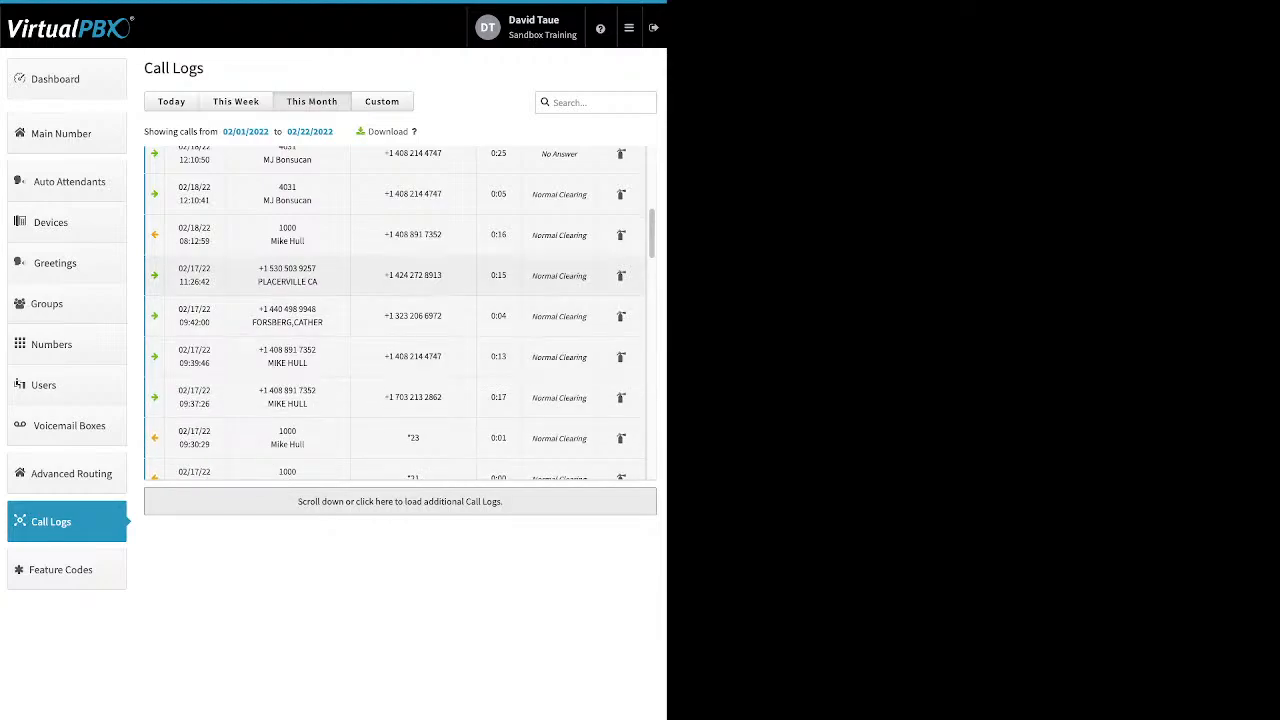
{"action": "scroll", "coordinate": [395, 312], "scroll_direction": "down", "scroll_amount": 5}
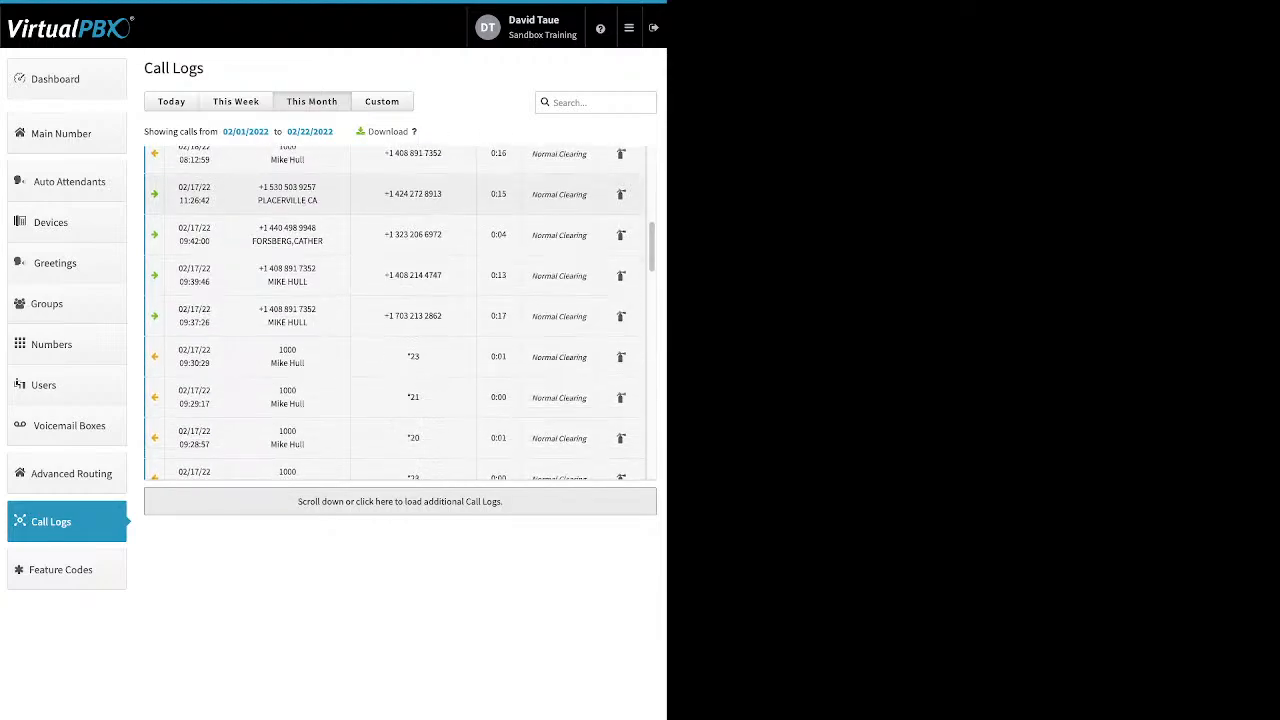
{"action": "scroll", "coordinate": [395, 312], "scroll_direction": "down", "scroll_amount": 3}
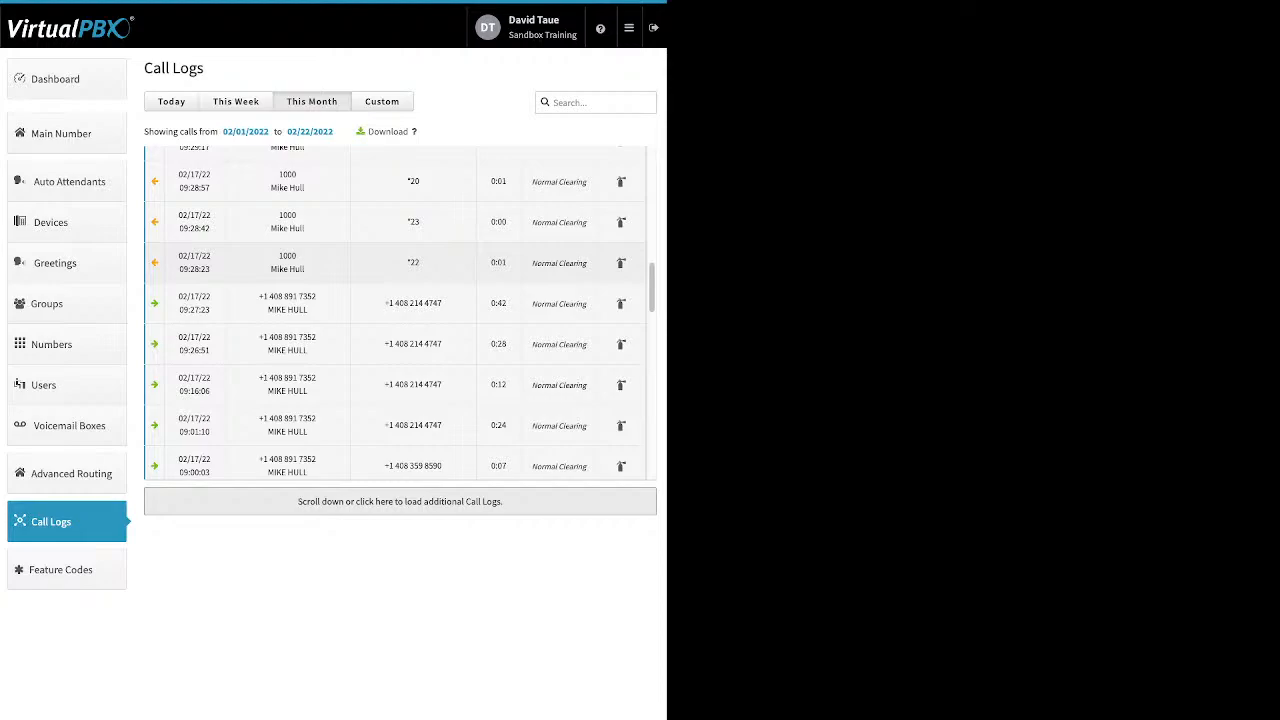
{"action": "mouse_move", "coordinate": [559, 344]}
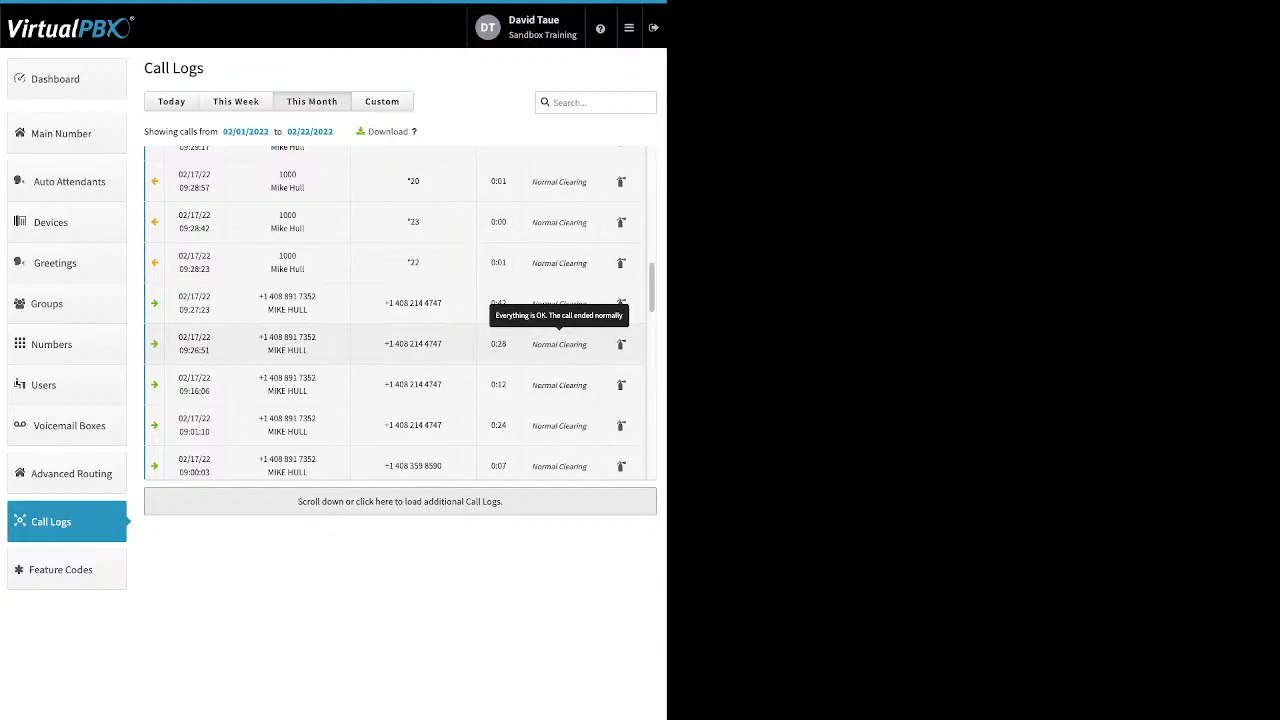
{"action": "left_click", "coordinate": [559, 344]}
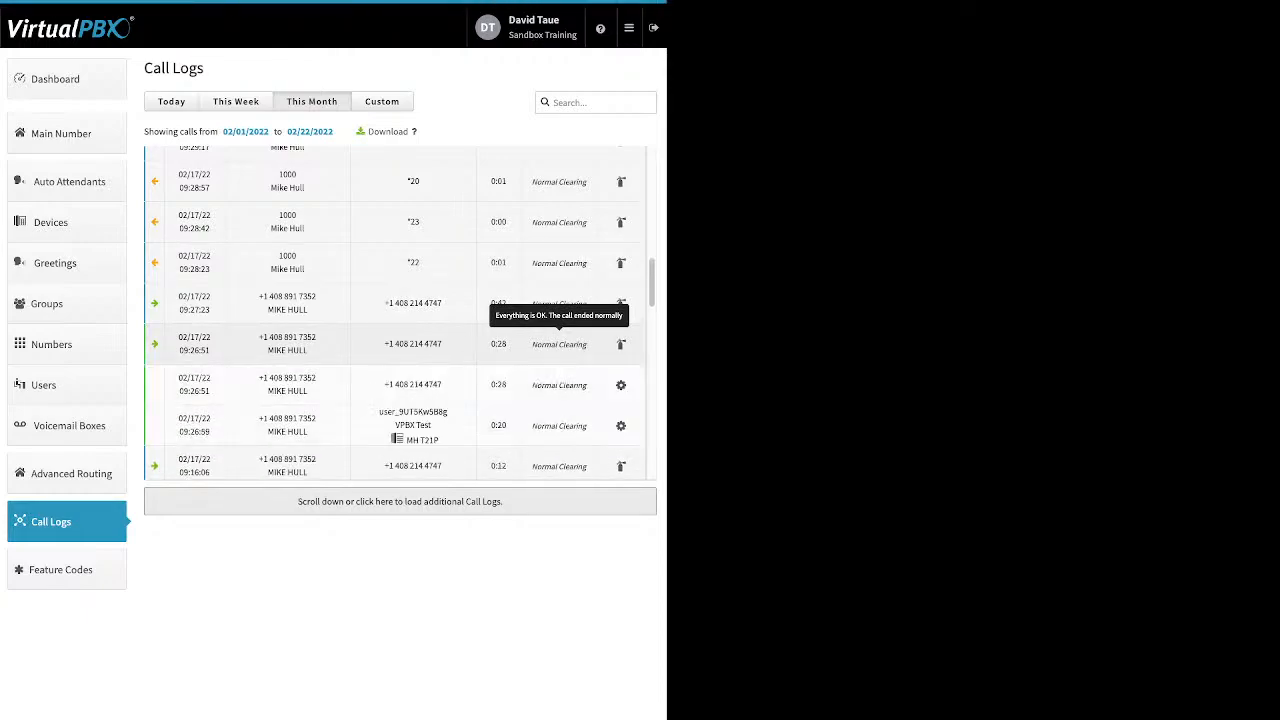
{"action": "left_click", "coordinate": [559, 344]}
- Expand the details of the 02/17/22 08:53:09 call further down this month's logs and review its call legs
{"action": "scroll", "coordinate": [559, 344], "scroll_direction": "down", "scroll_amount": 3}
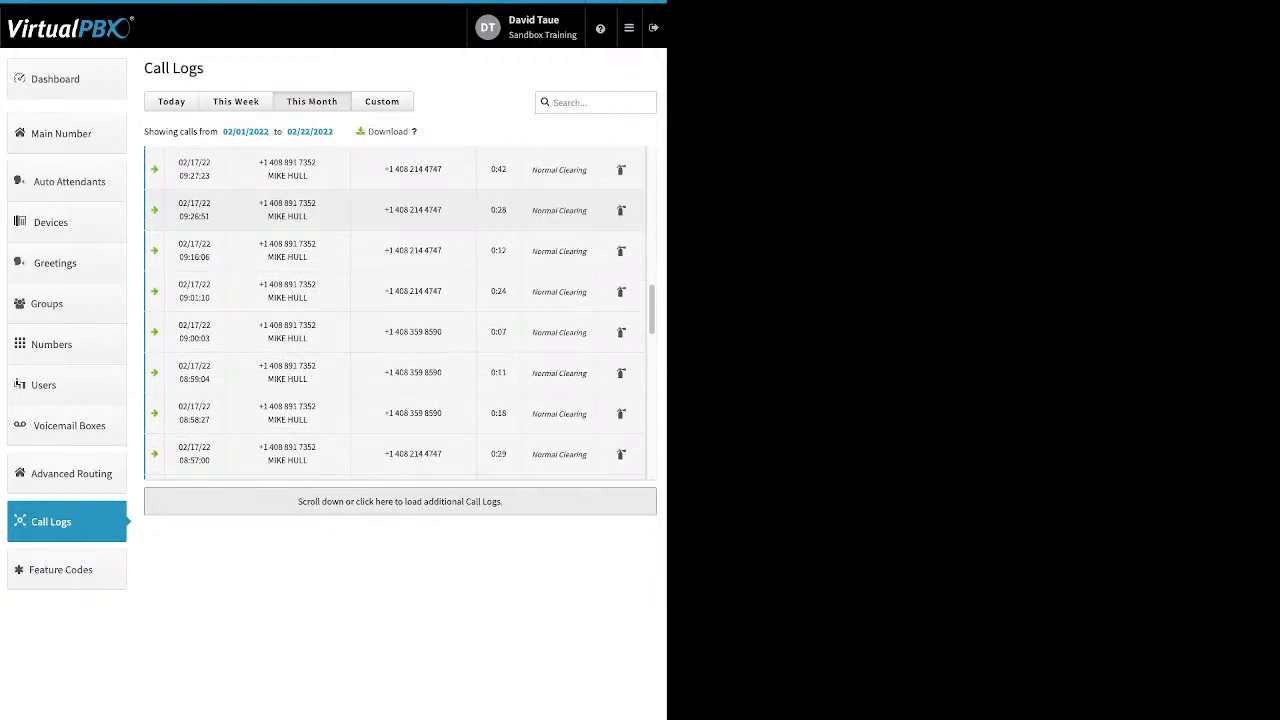
{"action": "scroll", "coordinate": [400, 312], "scroll_direction": "down", "scroll_amount": 4}
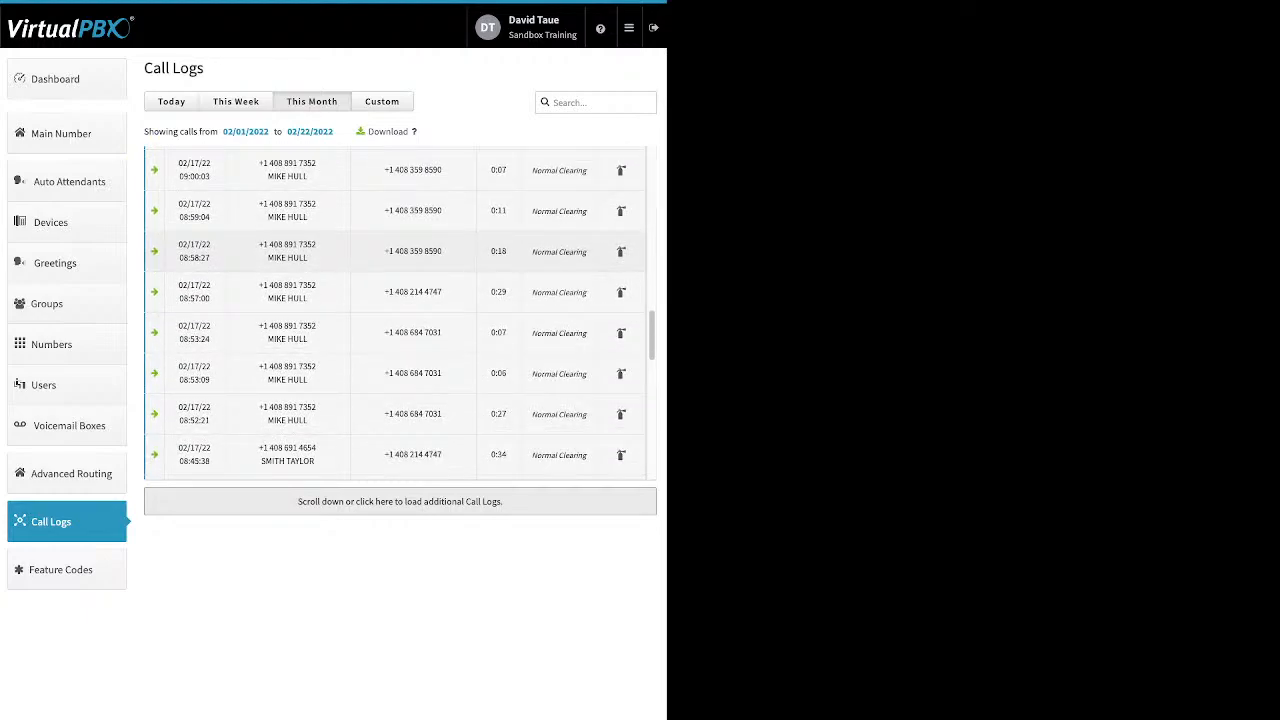
{"action": "left_click", "coordinate": [400, 373]}
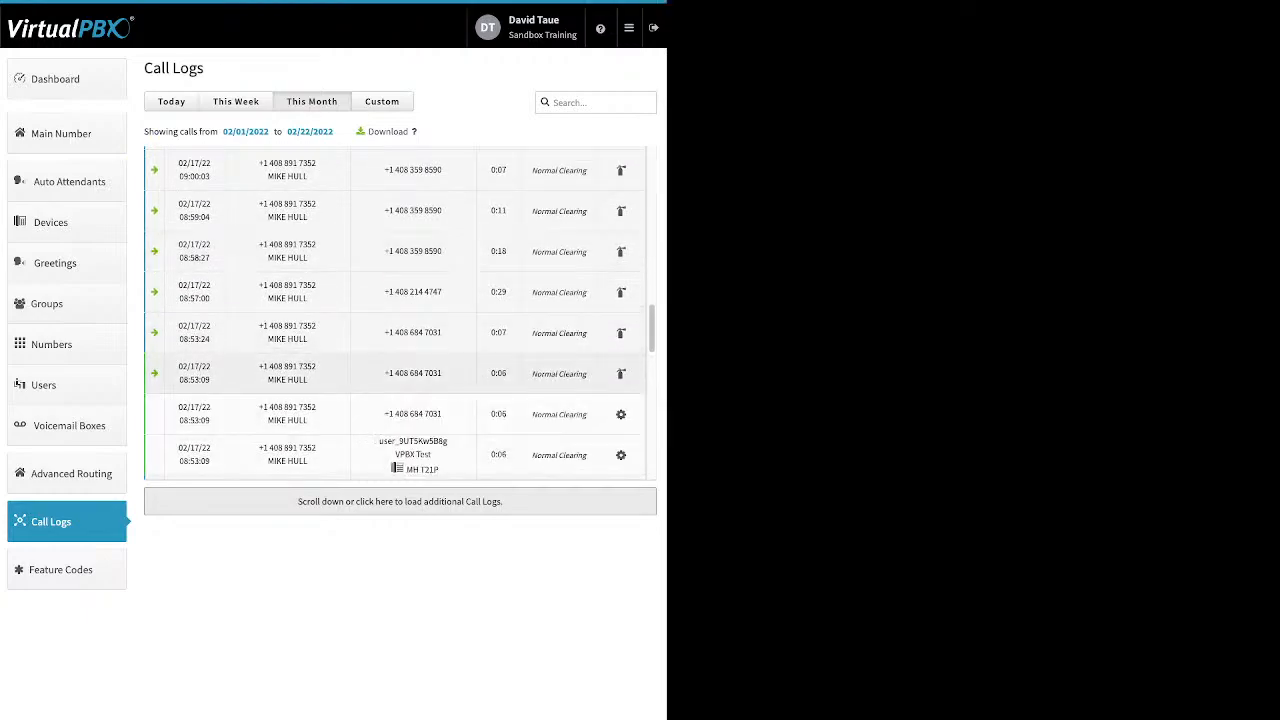
{"action": "scroll", "coordinate": [400, 373], "scroll_direction": "down", "scroll_amount": 1}
{"action": "scroll", "coordinate": [400, 312], "scroll_direction": "down", "scroll_amount": 3}
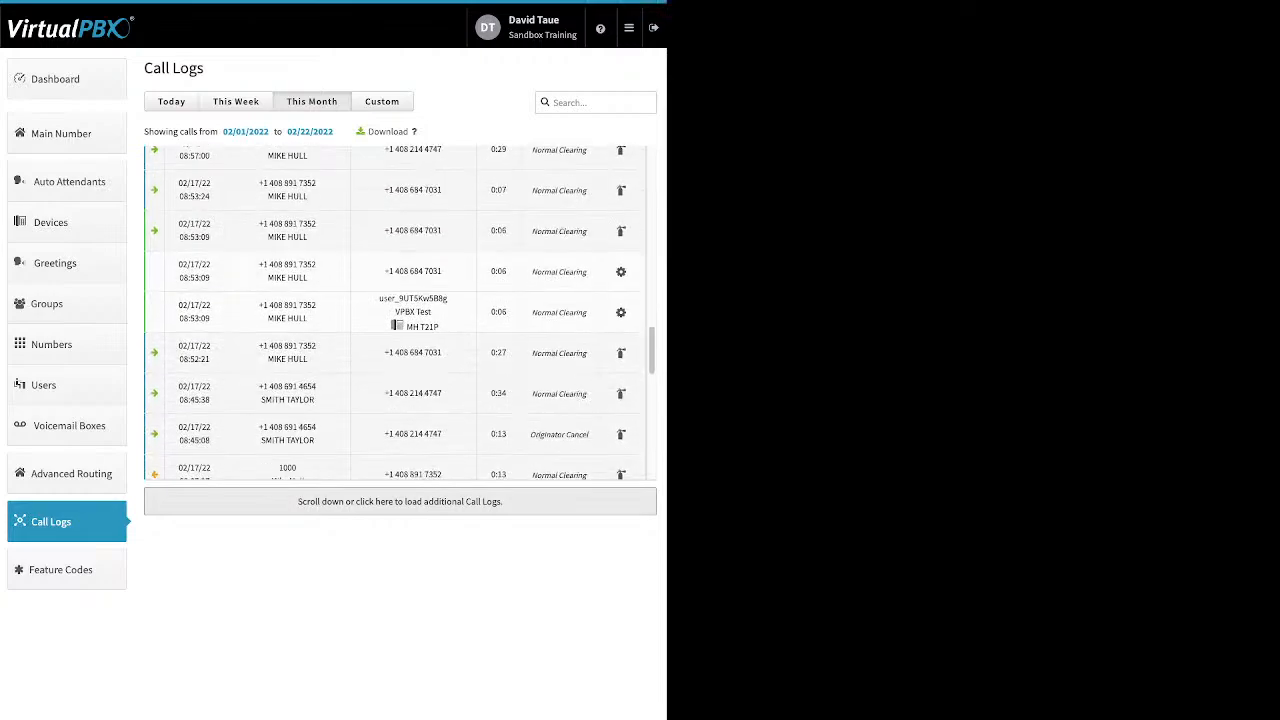
{"action": "scroll", "coordinate": [400, 312], "scroll_direction": "up", "scroll_amount": 10}
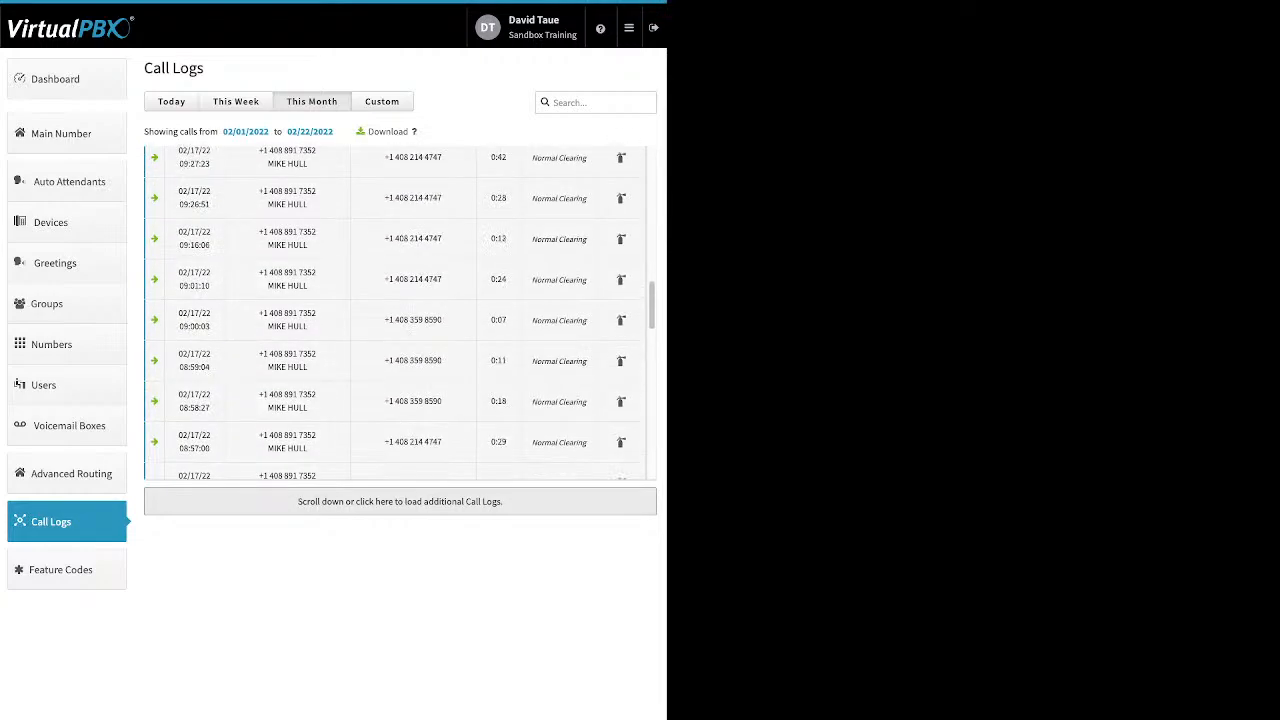
- Switch the call logs to a custom date range and choose 02/01/2022 as its start date
{"action": "left_click_drag", "start_coordinate": [408, 132], "coordinate": [368, 132]}
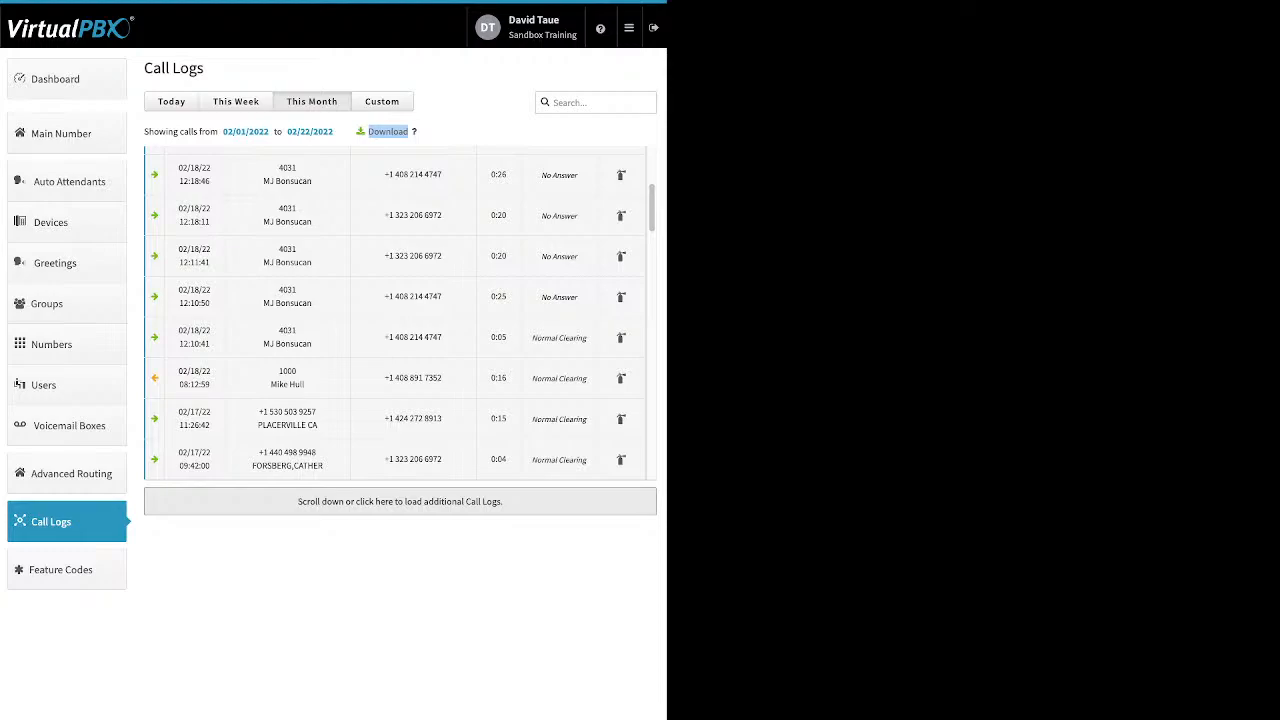
{"action": "left_click", "coordinate": [382, 101]}
{"action": "scroll", "coordinate": [400, 375], "scroll_direction": "up", "scroll_amount": 2}
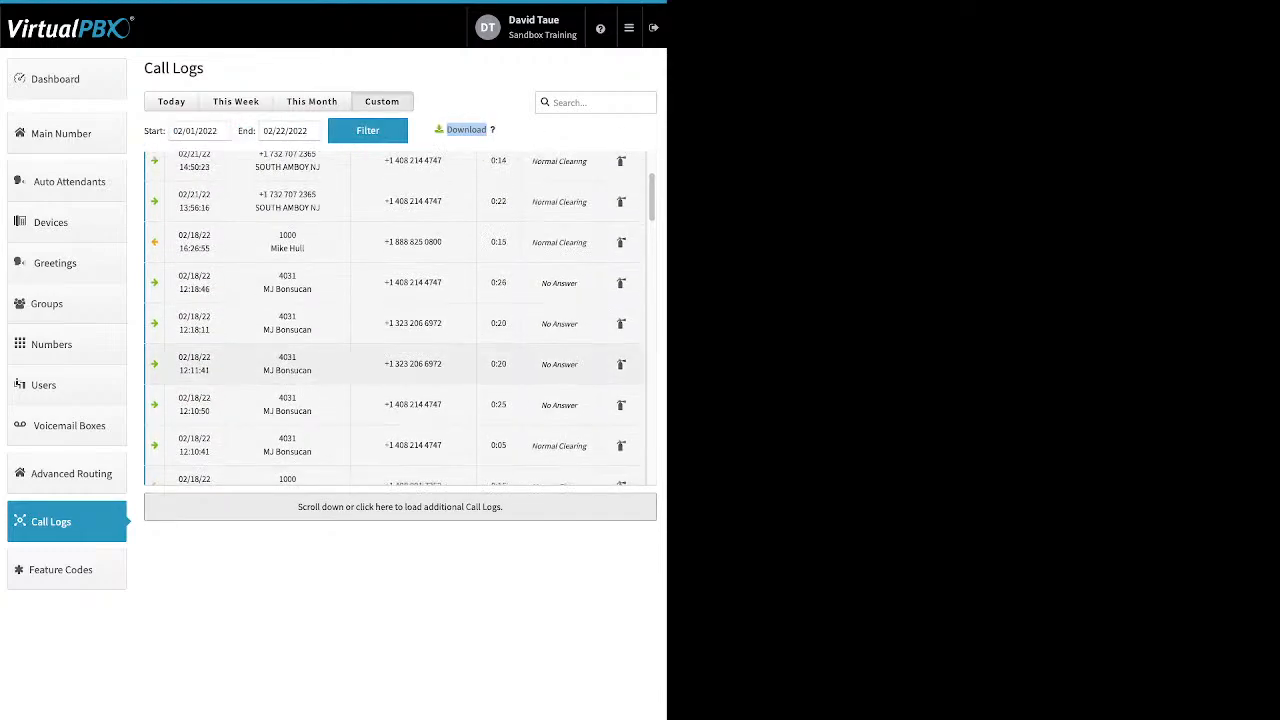
{"action": "left_click", "coordinate": [199, 130]}
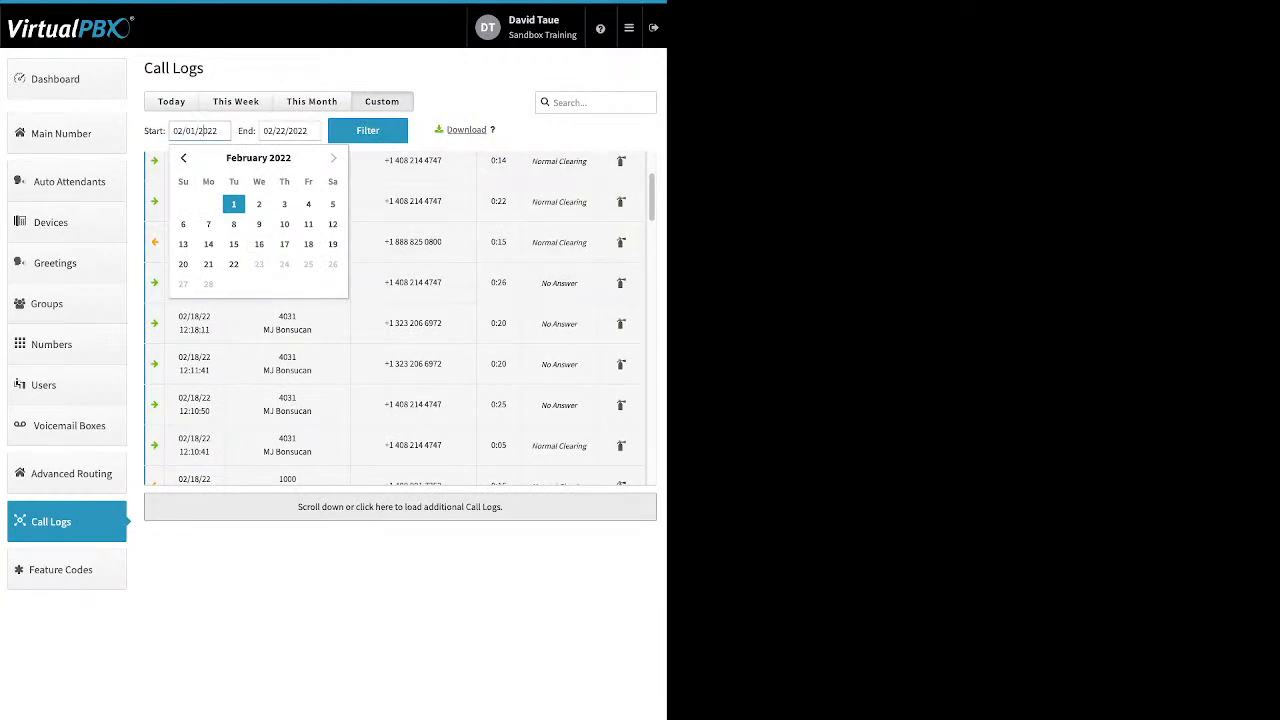
{"action": "left_click", "coordinate": [234, 204]}
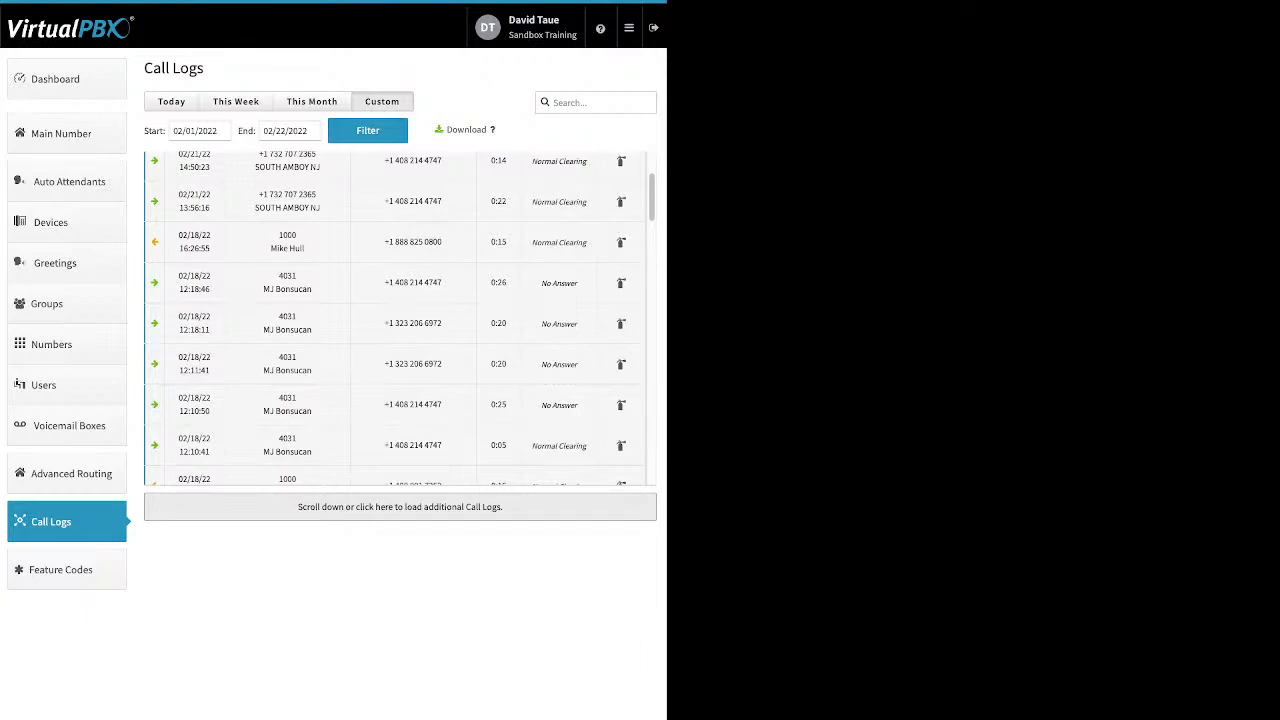
- Open the available feature codes and examine the Hot-Desking, Call-Forward and Check Voicemail codes
{"action": "left_click", "coordinate": [60, 569]}
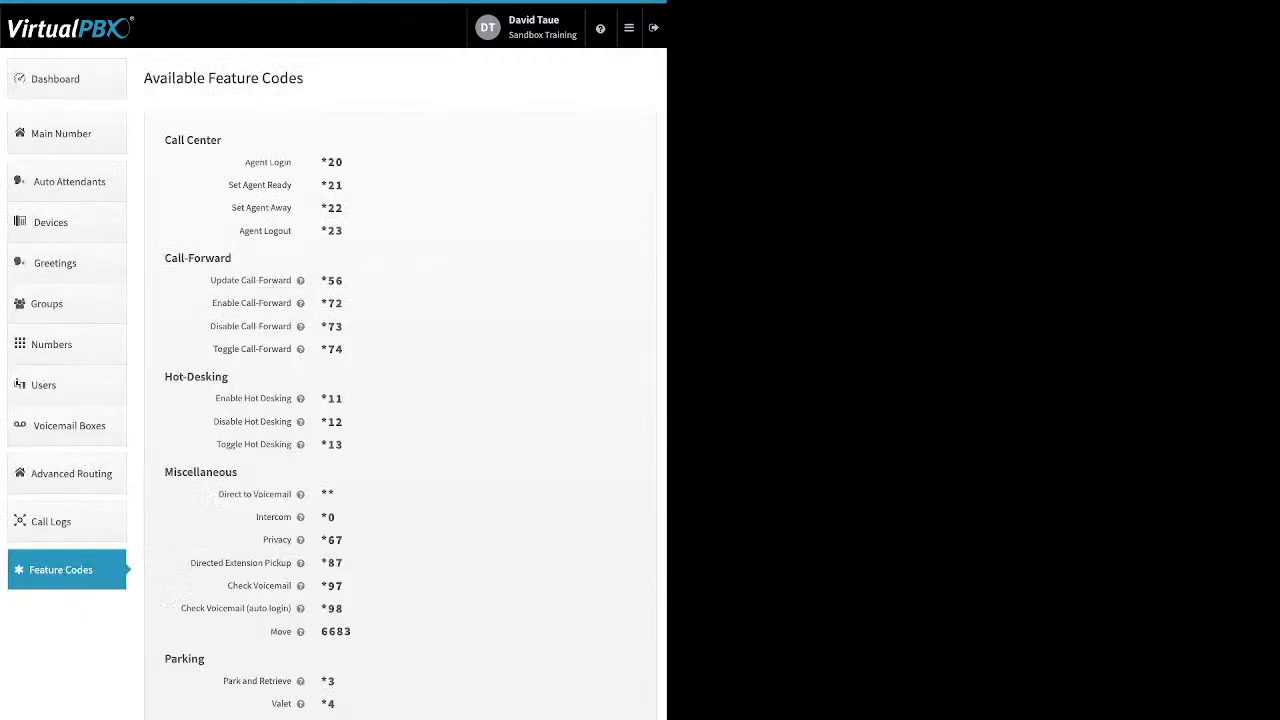
{"action": "left_click_drag", "start_coordinate": [208, 398], "coordinate": [350, 445]}
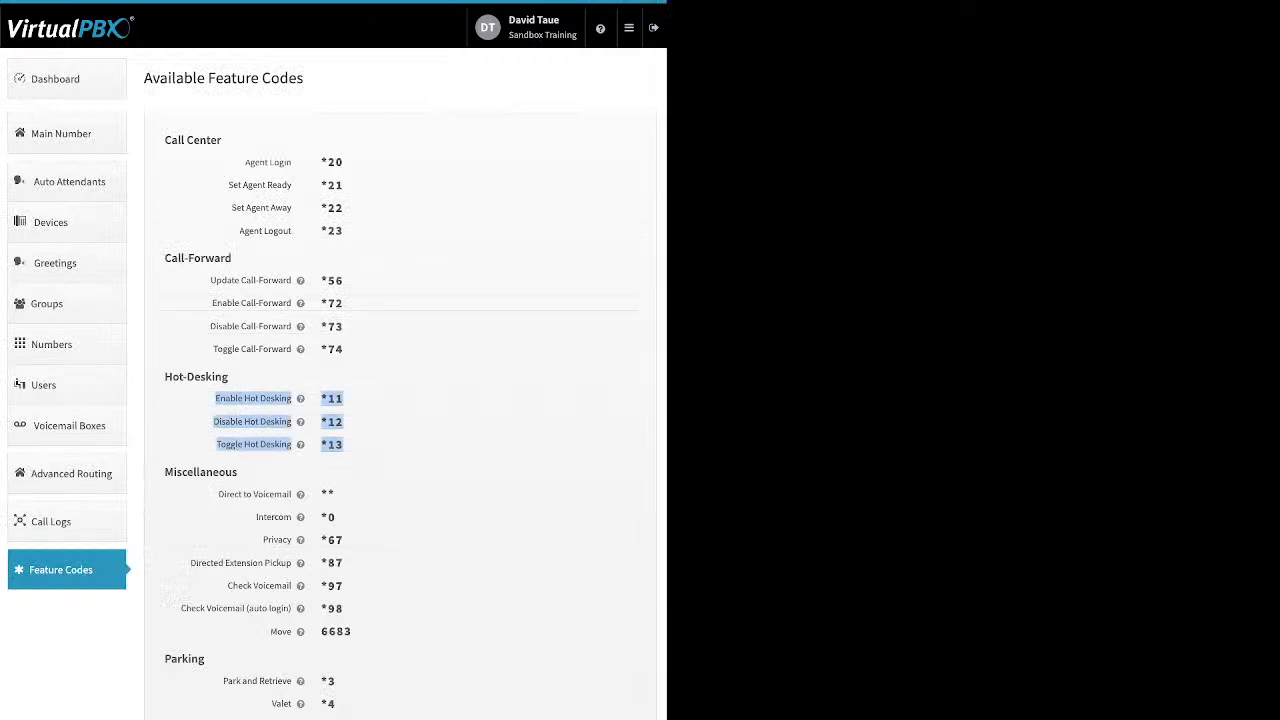
{"action": "left_click_drag", "start_coordinate": [206, 280], "coordinate": [350, 350]}
{"action": "left_click", "coordinate": [364, 303]}
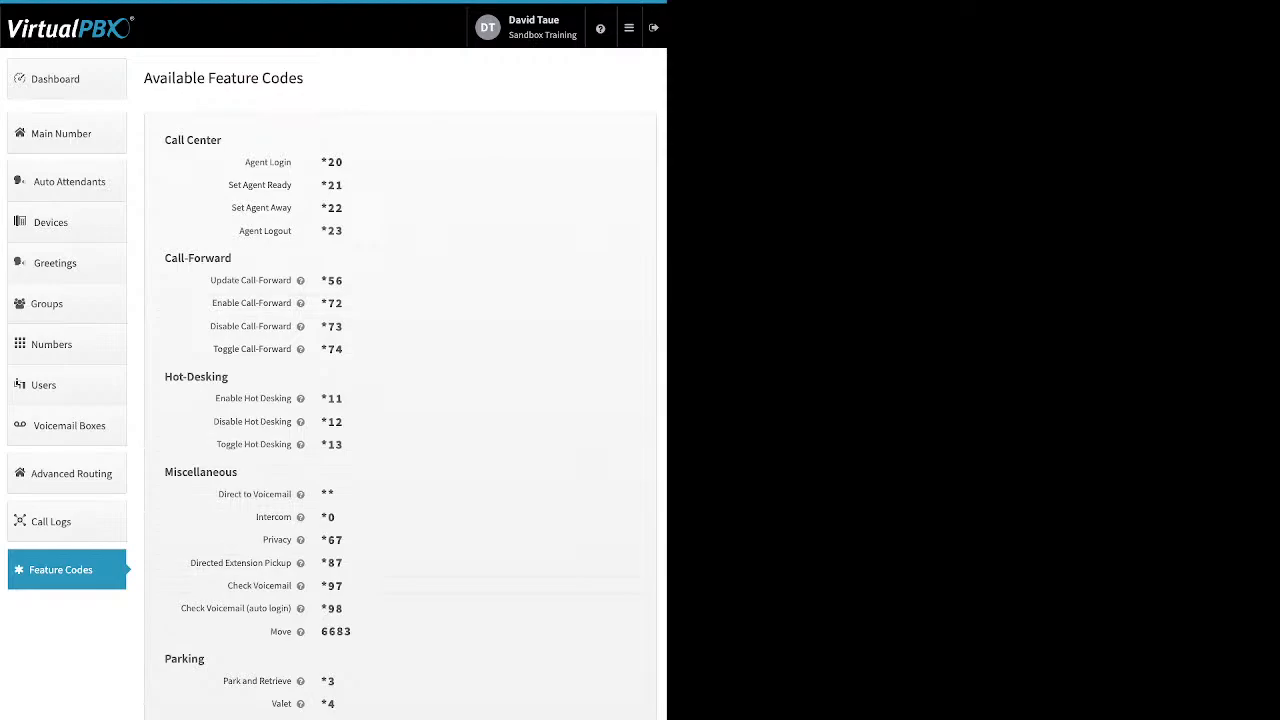
{"action": "left_click_drag", "start_coordinate": [345, 585], "coordinate": [228, 585]}
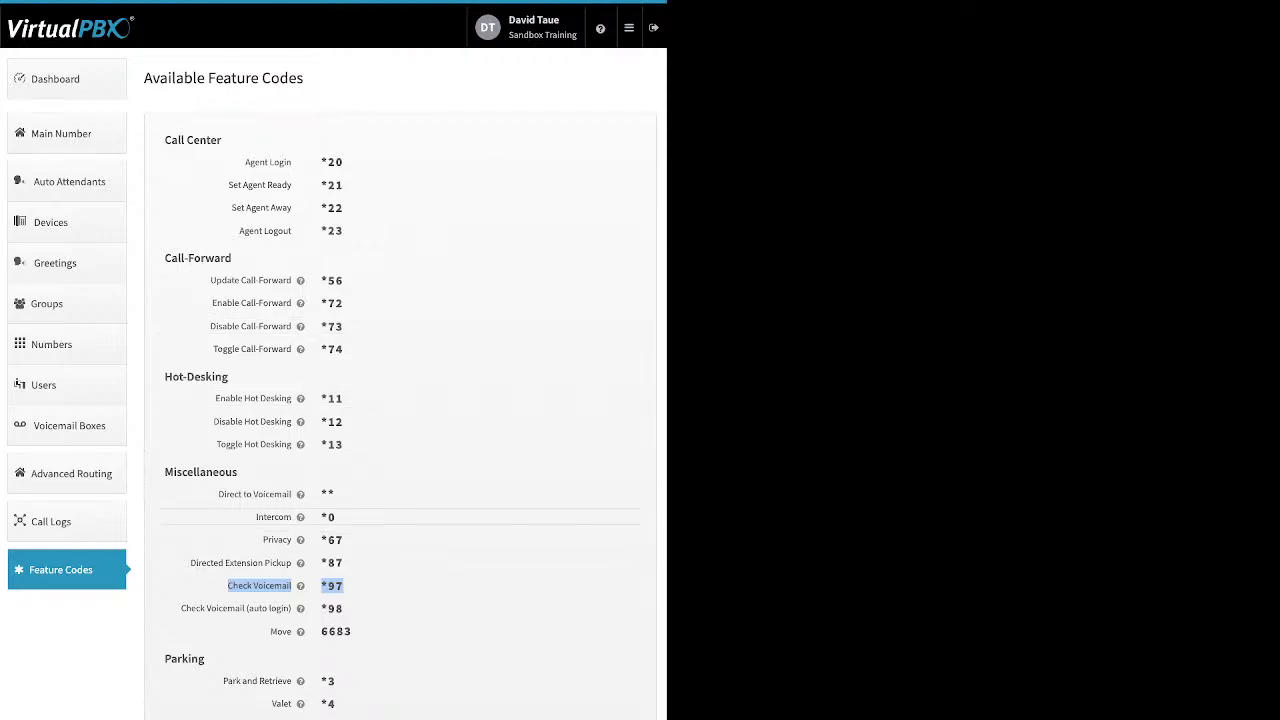
- Open the Blacklists settings and bring up the form for creating a blacklist
{"action": "mouse_move", "coordinate": [629, 28]}
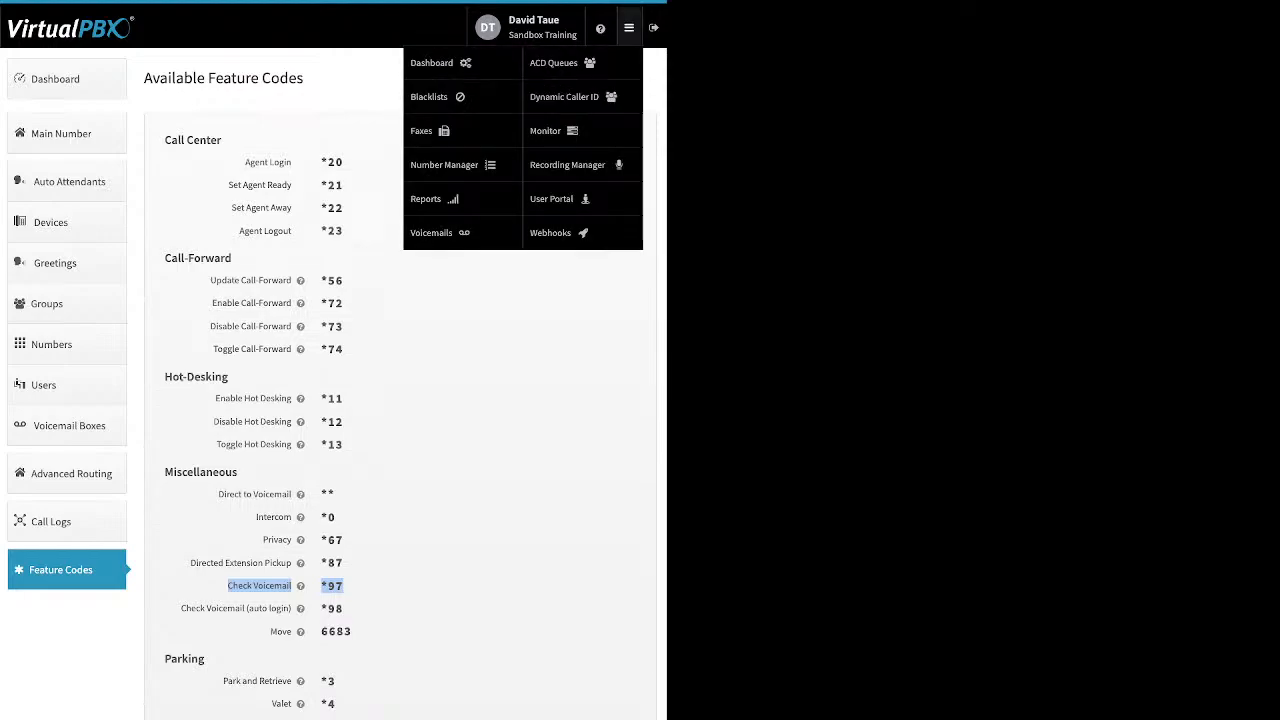
{"action": "left_click", "coordinate": [430, 96]}
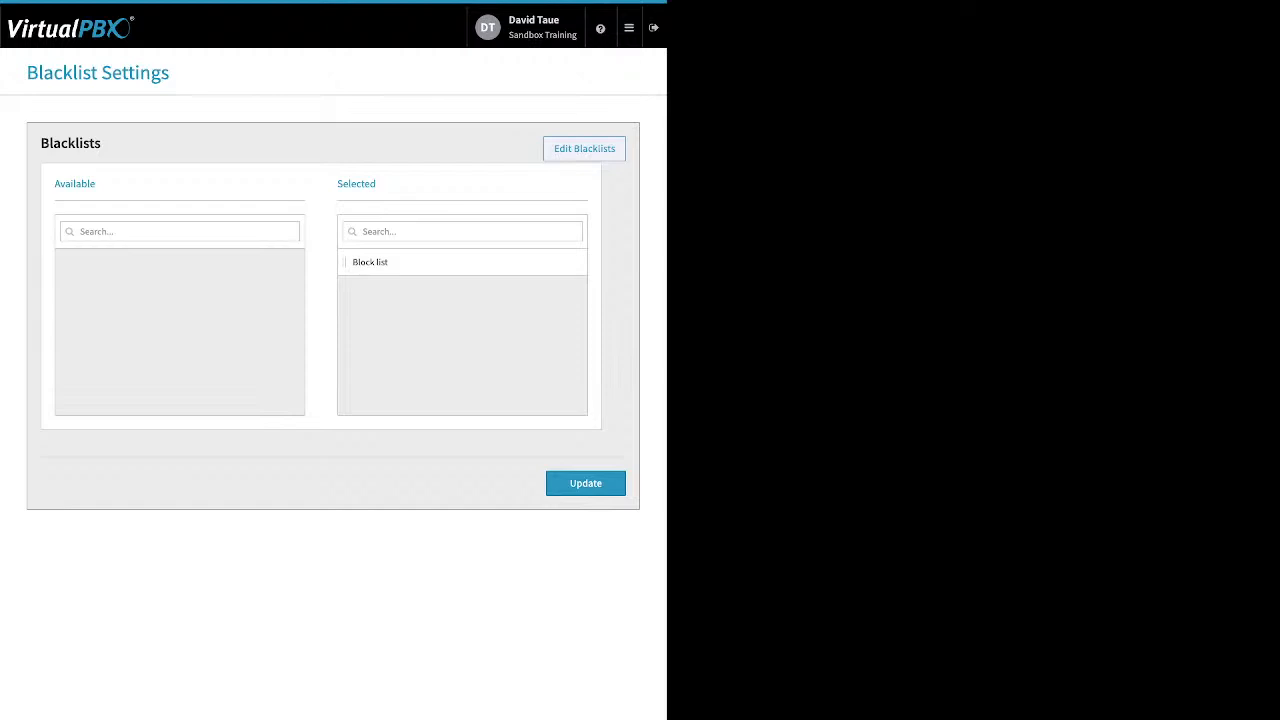
{"action": "left_click", "coordinate": [584, 149]}
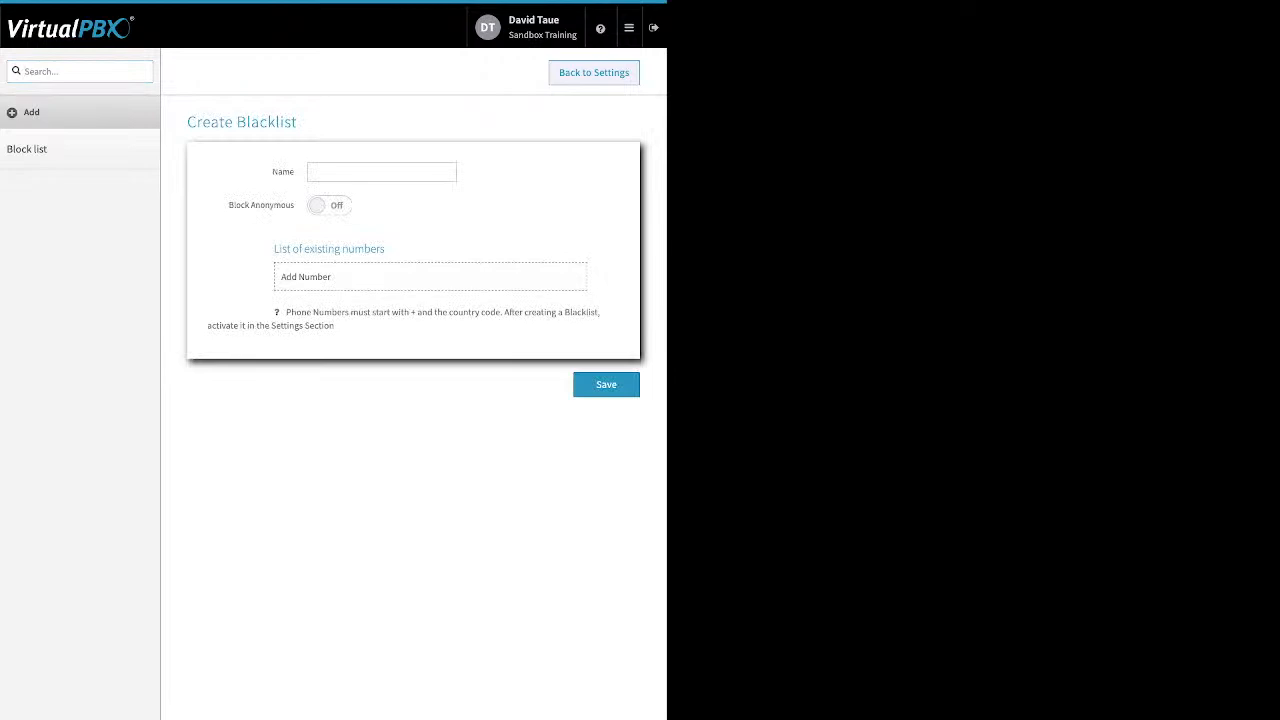
- Try the Block Anonymous option and the number entry of the new blacklist, and return to the settings without saving
{"action": "left_click", "coordinate": [381, 172]}
{"action": "left_click_drag", "start_coordinate": [228, 205], "coordinate": [293, 205]}
{"action": "left_click", "coordinate": [330, 205]}
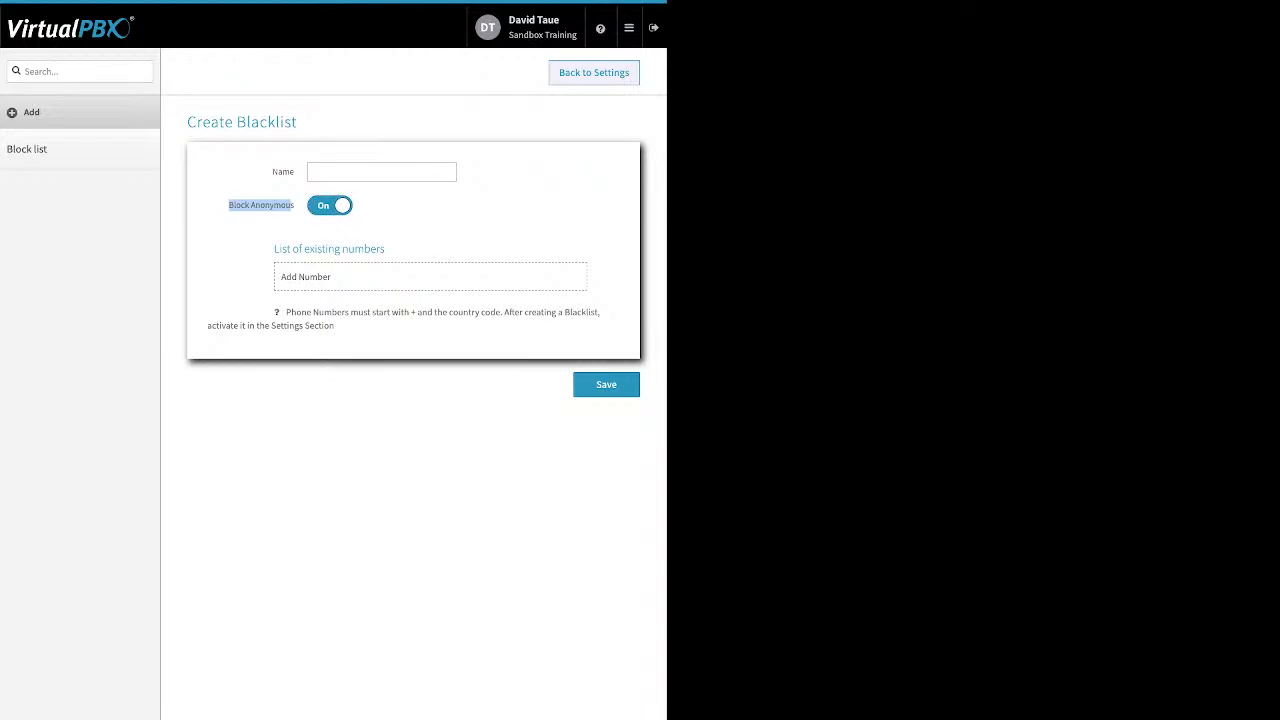
{"action": "left_click", "coordinate": [330, 205]}
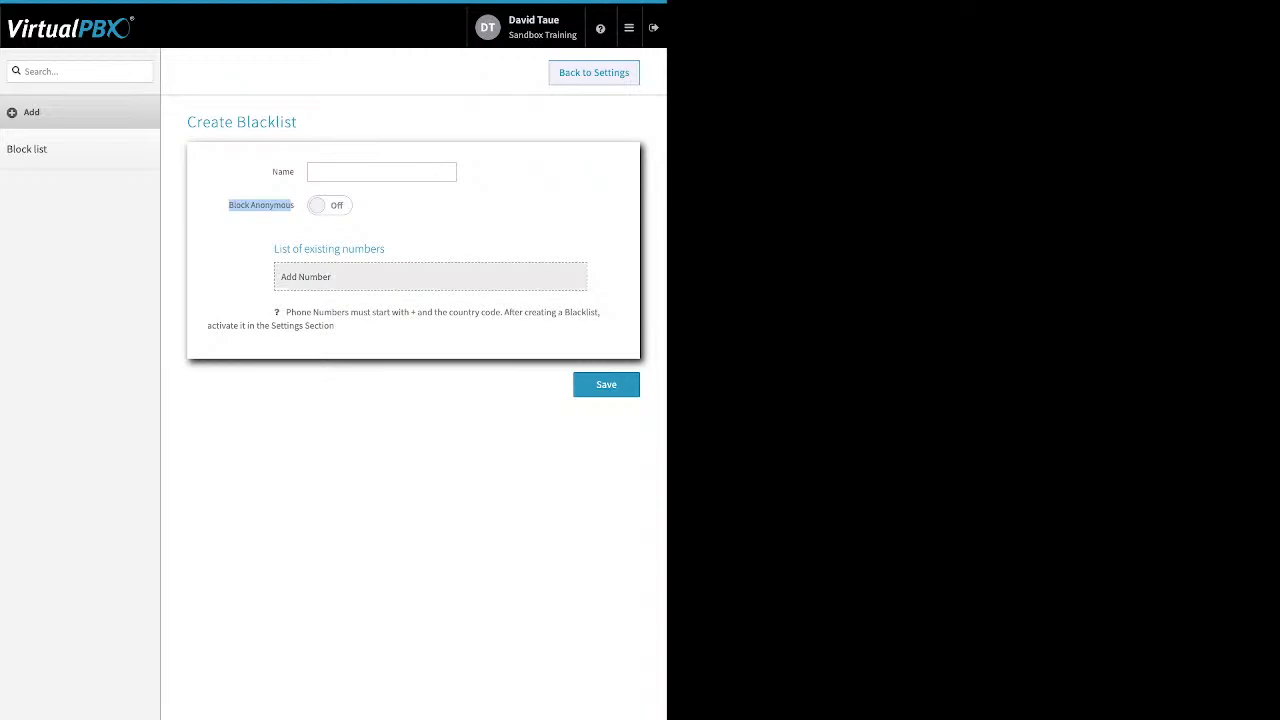
{"action": "left_click", "coordinate": [430, 277]}
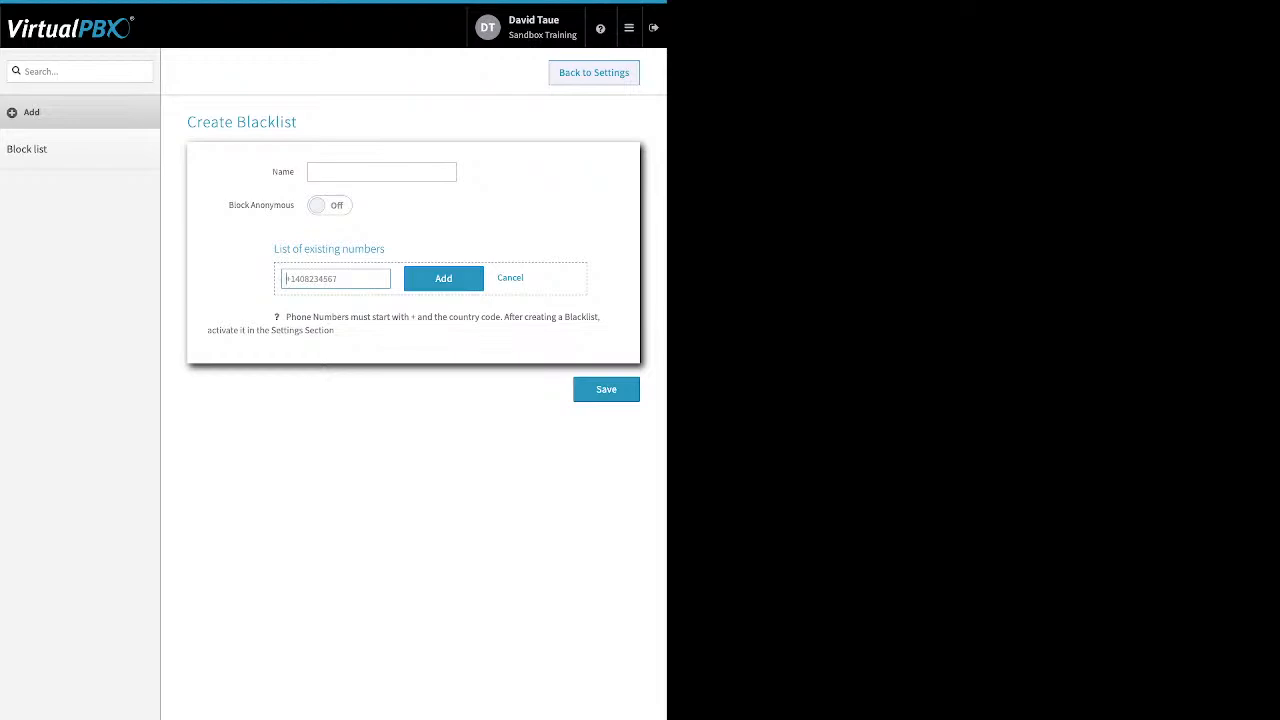
{"action": "left_click", "coordinate": [594, 72]}
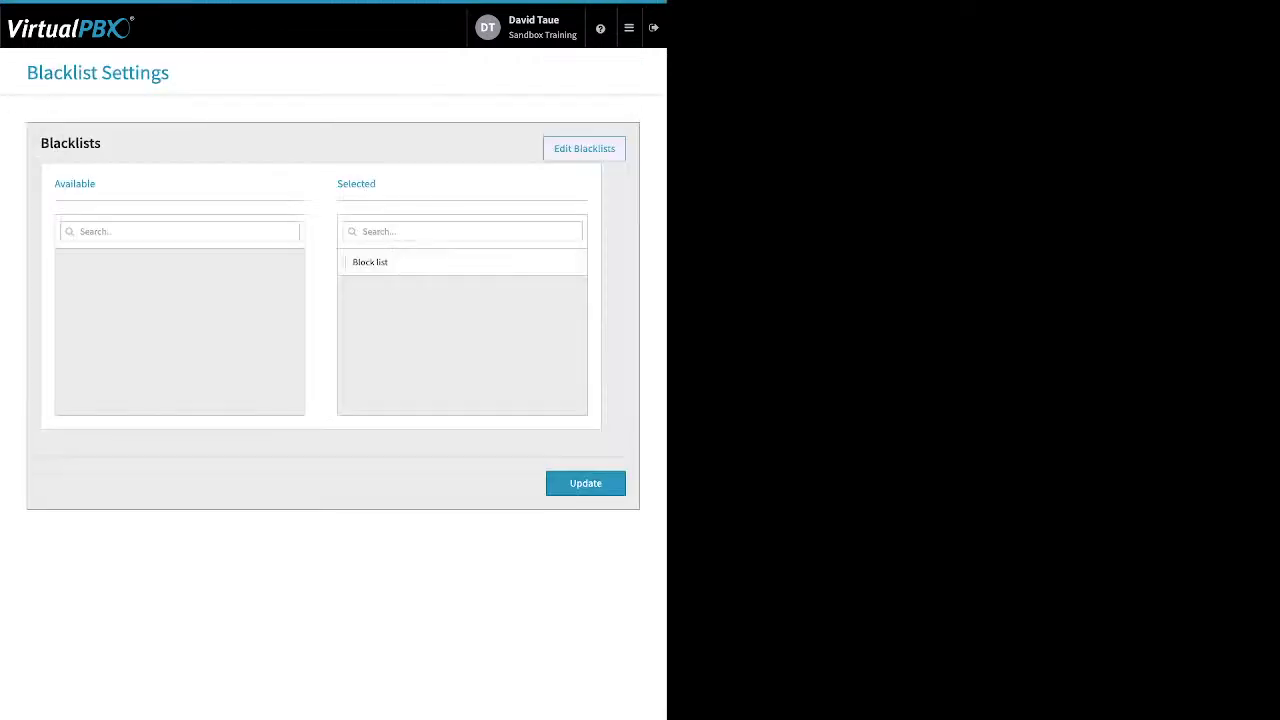
- Update the blacklist settings with Block list kept as the selected blacklist
{"action": "mouse_move", "coordinate": [400, 262]}
{"action": "left_mouse_down"}
{"action": "mouse_move", "coordinate": [104, 281]}
{"action": "mouse_move", "coordinate": [357, 251]}
{"action": "mouse_move", "coordinate": [416, 277]}
{"action": "left_mouse_up"}
{"action": "left_click_drag", "start_coordinate": [378, 184], "coordinate": [337, 184]}
{"action": "left_click", "coordinate": [586, 483]}
- Open Faxes and select Sandbox Training's Main Faxbox to view its inbound faxes
{"action": "left_click", "coordinate": [629, 28]}
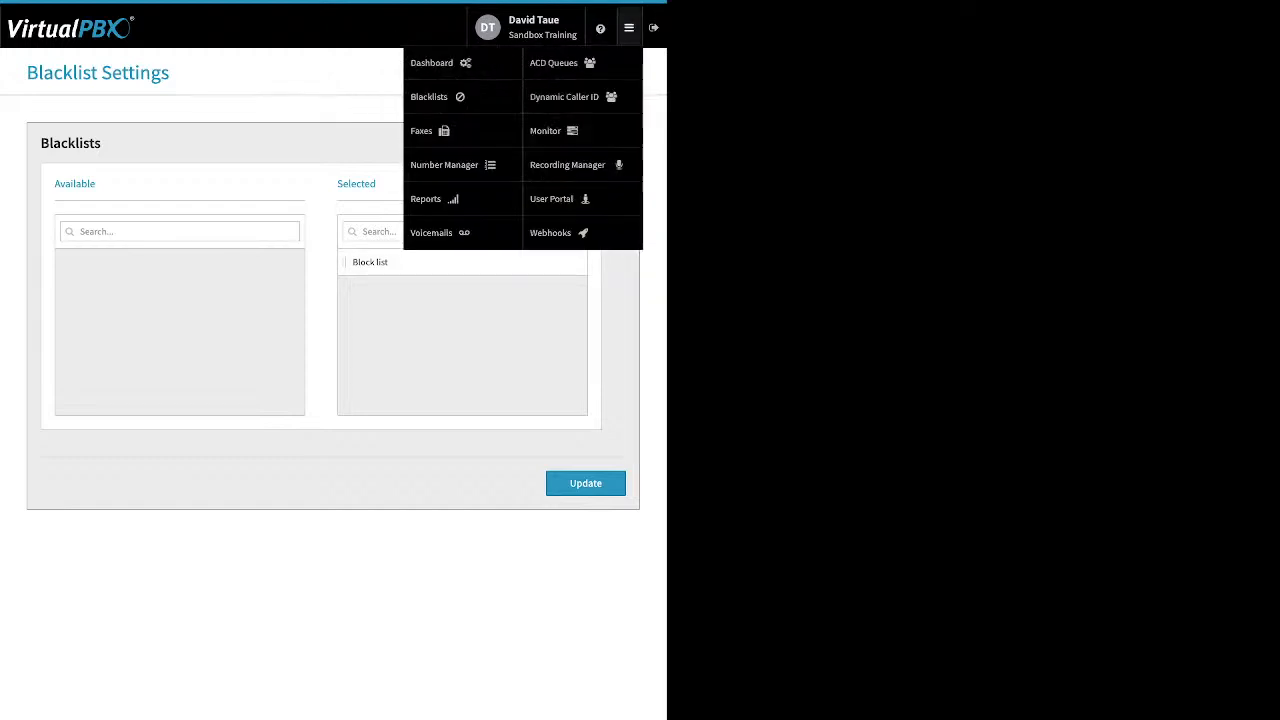
{"action": "mouse_move", "coordinate": [629, 28]}
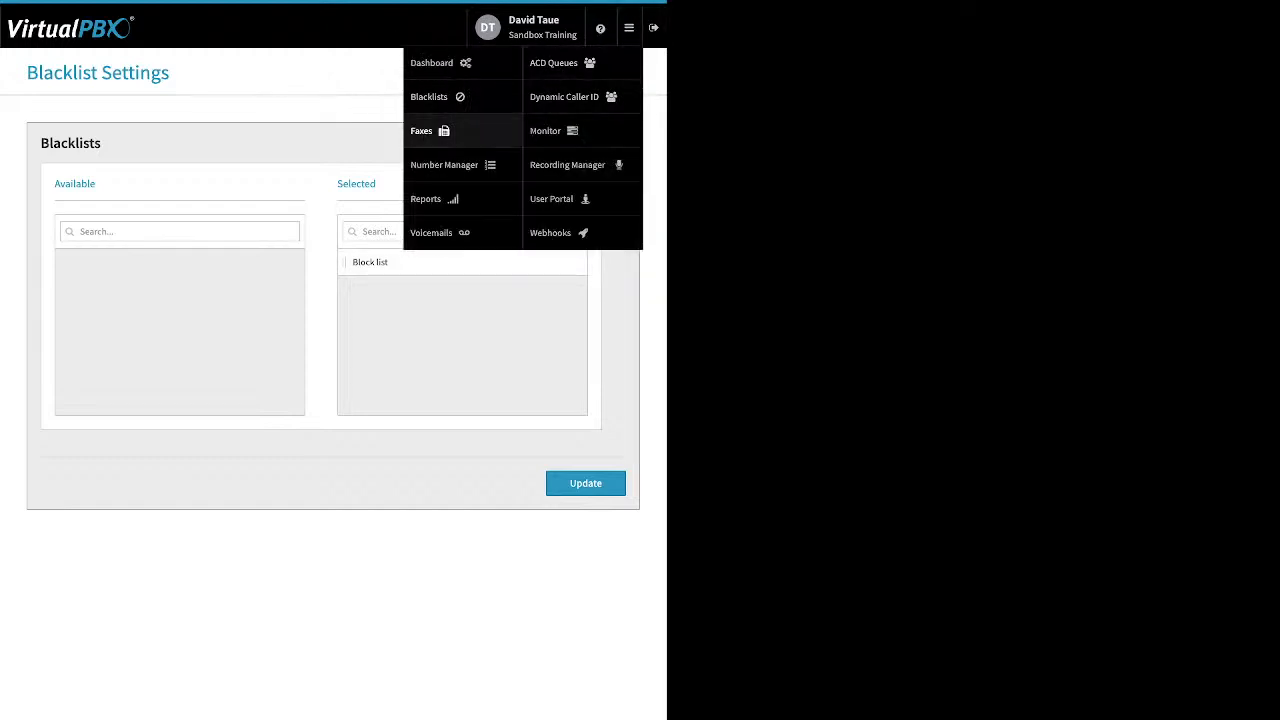
{"action": "left_click", "coordinate": [425, 130]}
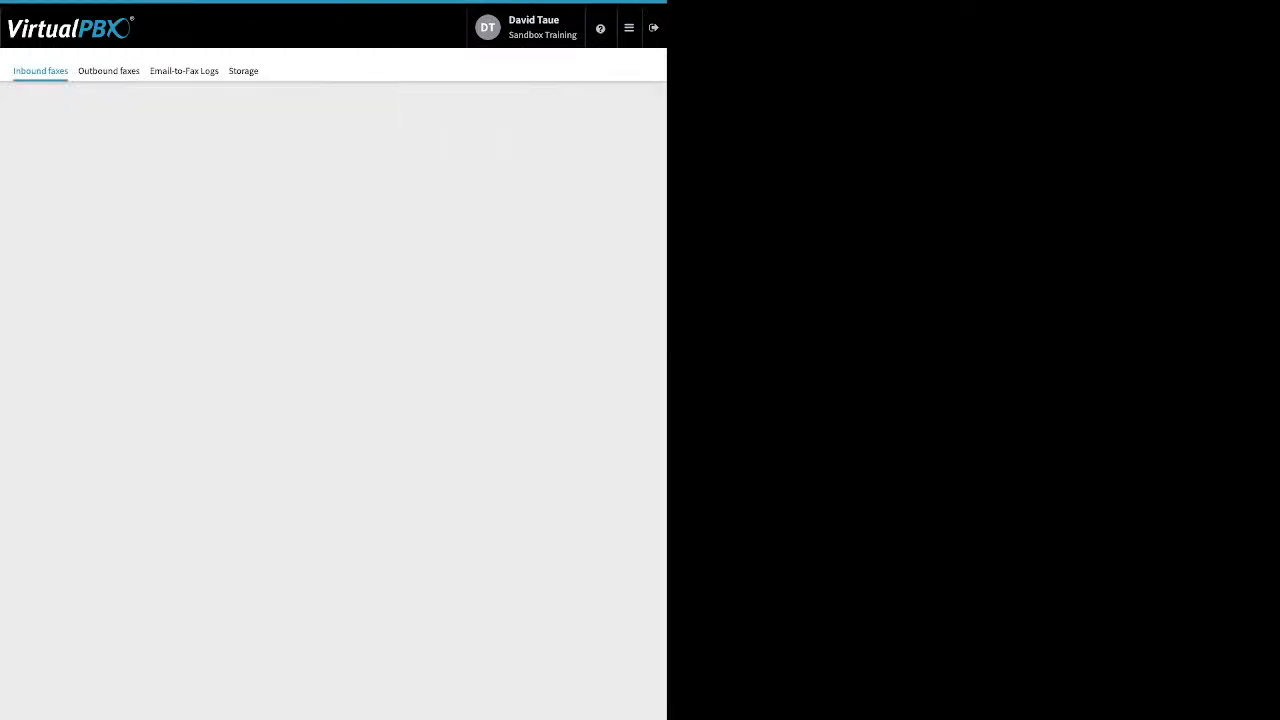
{"action": "left_click", "coordinate": [333, 194]}
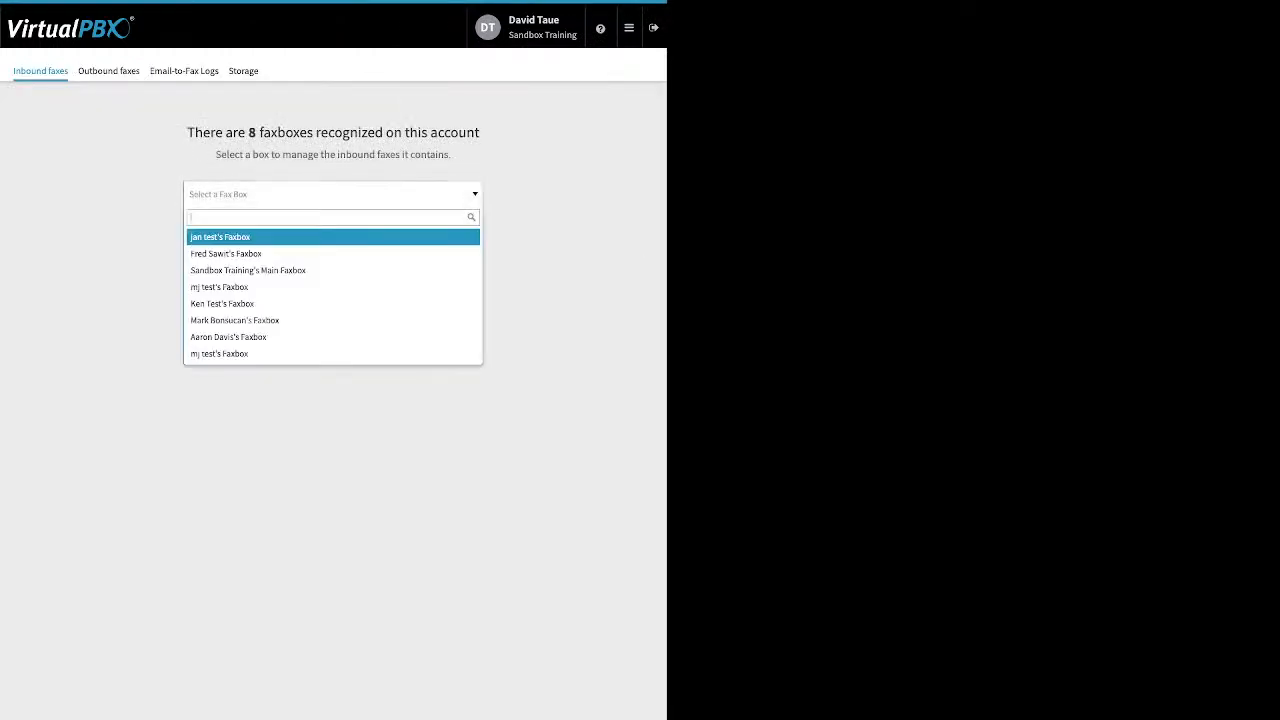
{"action": "left_click", "coordinate": [248, 270]}
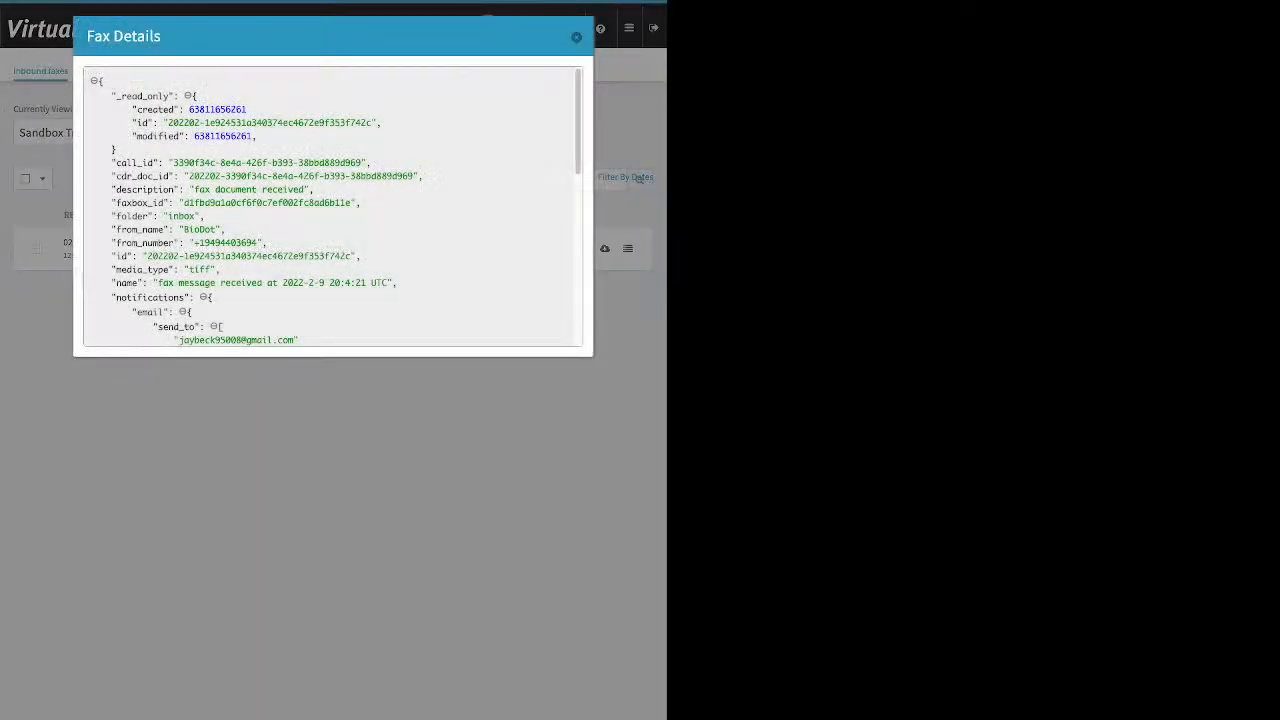
- Close the fax details and view the outbound faxes of the sixth faxbox in the list
{"action": "key", "text": "Escape"}
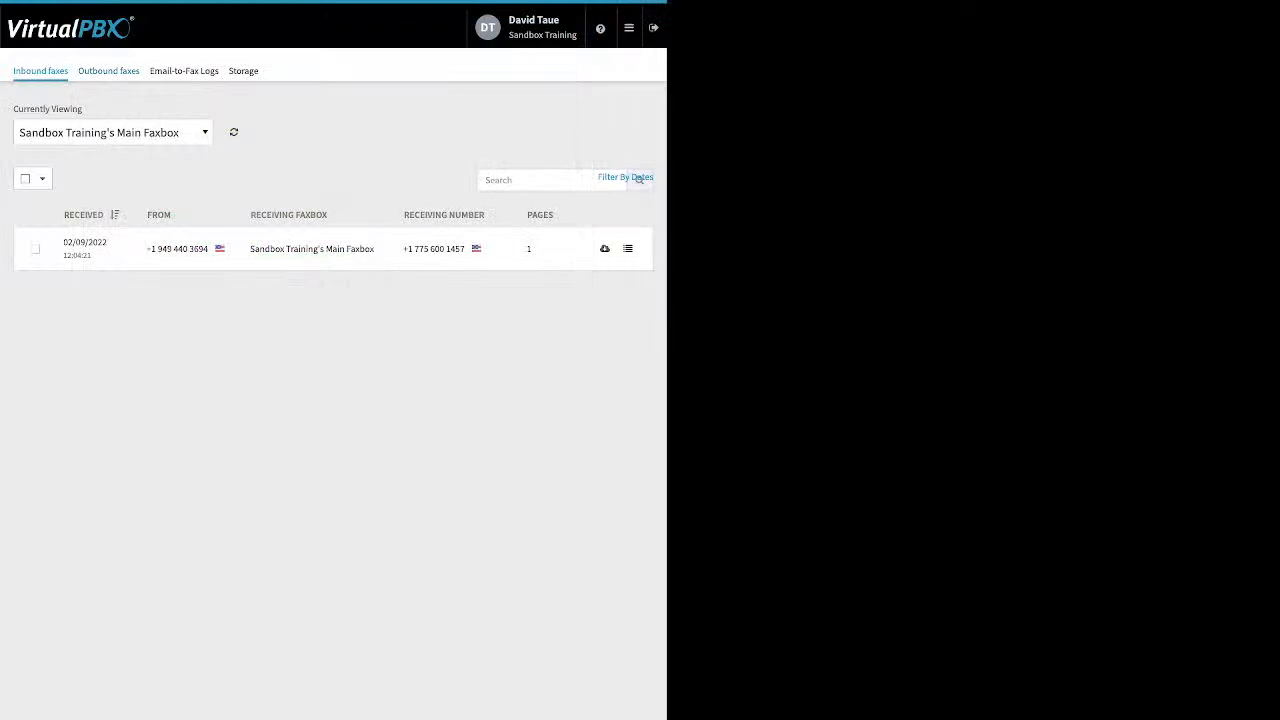
{"action": "left_click", "coordinate": [108, 70]}
{"action": "left_click", "coordinate": [333, 194]}
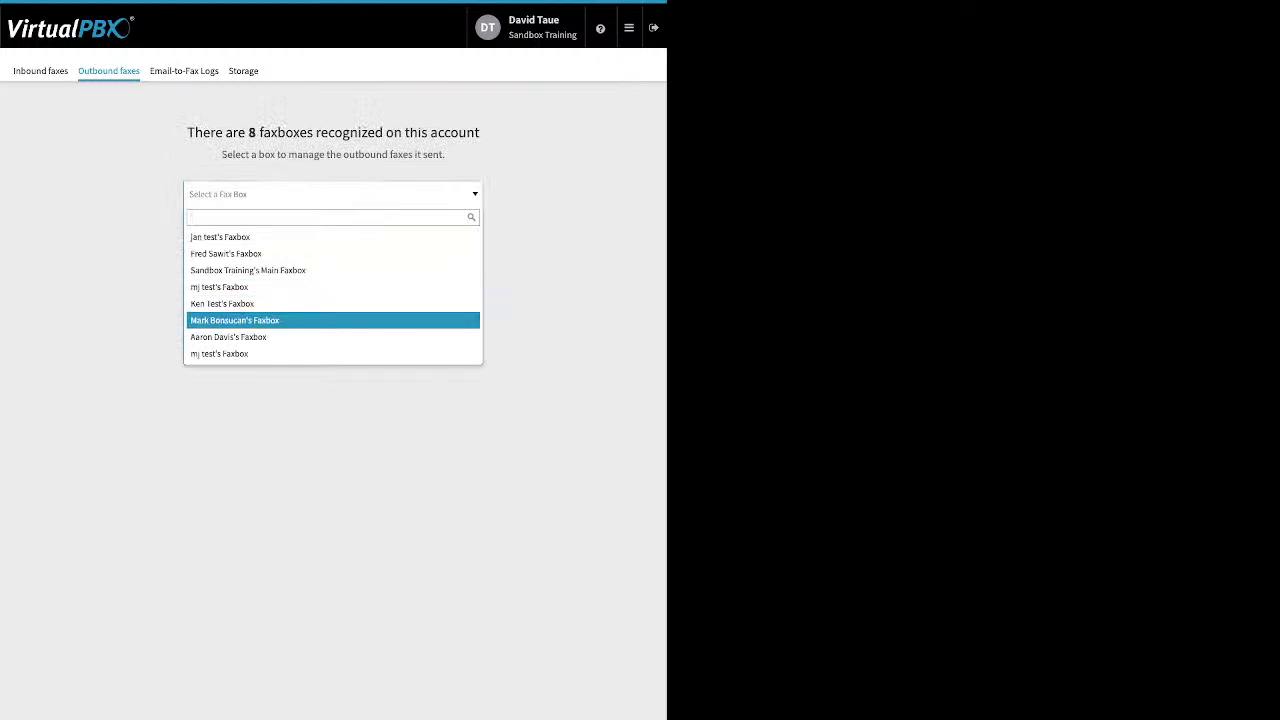
{"action": "left_click", "coordinate": [235, 320]}
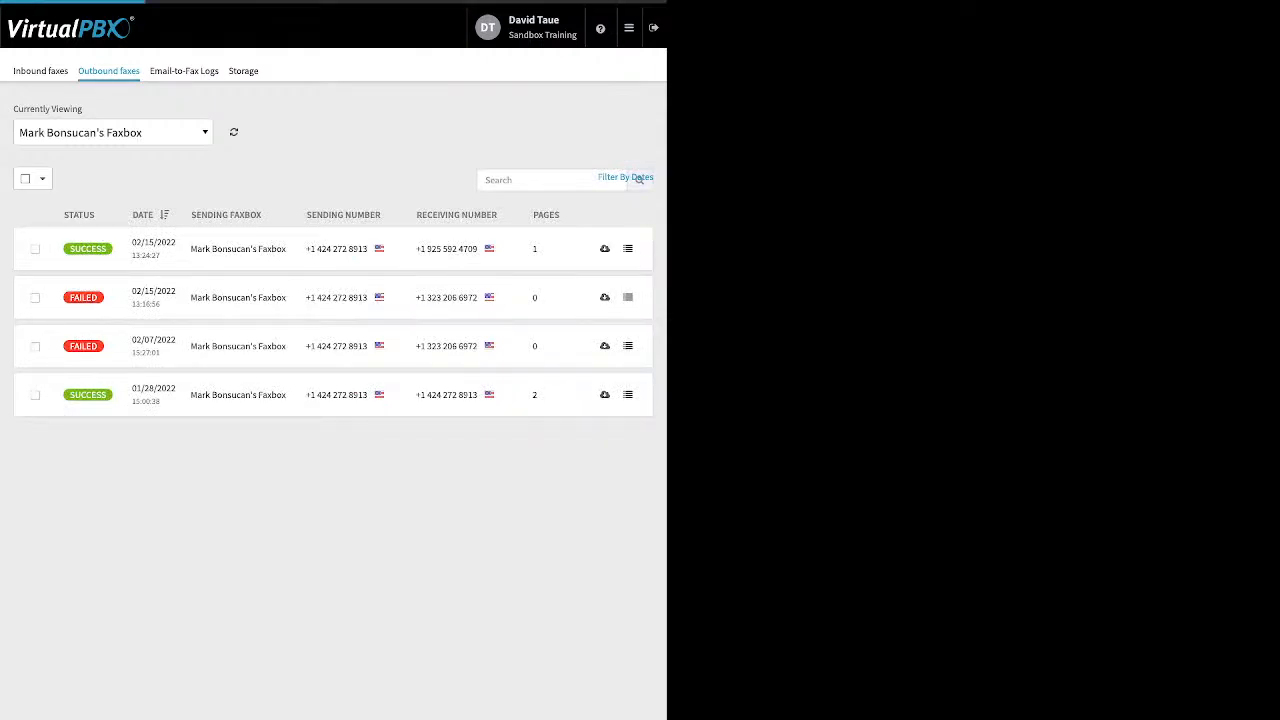
- Examine the full fax details of the failed 02/15/2022 outbound fax, including its transmission result, and close them
{"action": "left_click", "coordinate": [628, 297]}
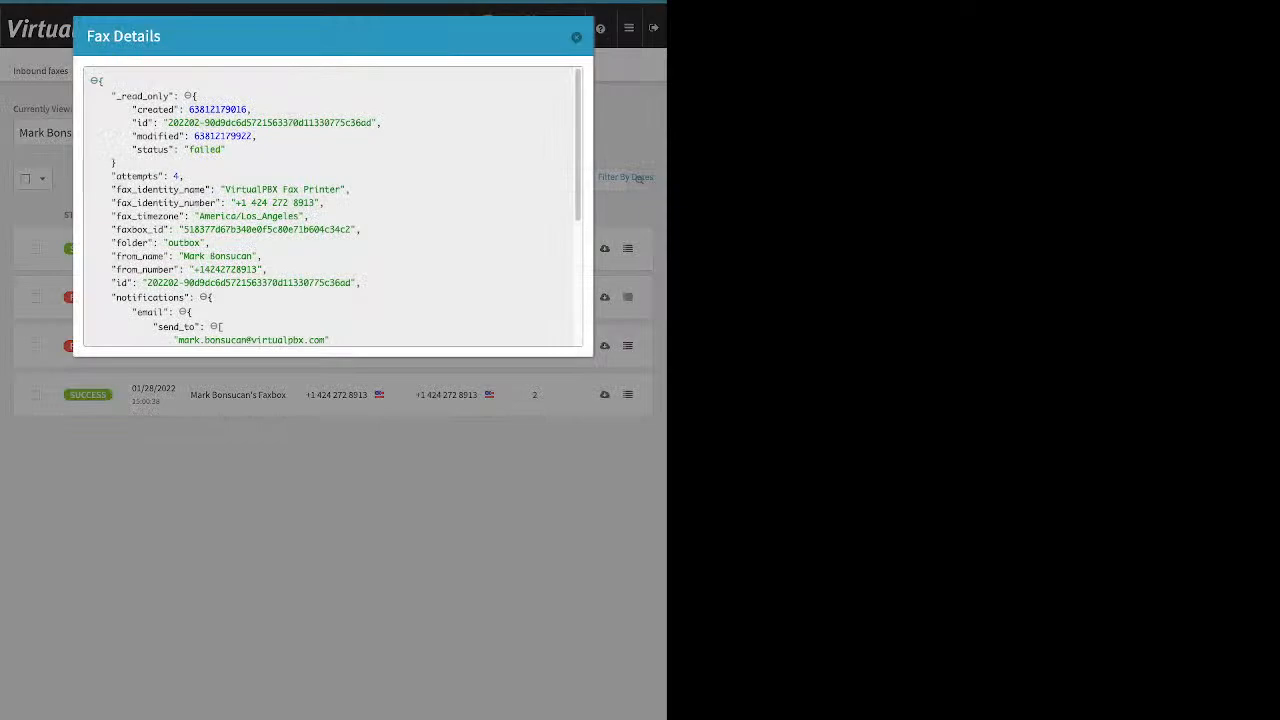
{"action": "scroll", "coordinate": [333, 206], "scroll_direction": "down", "scroll_amount": 3}
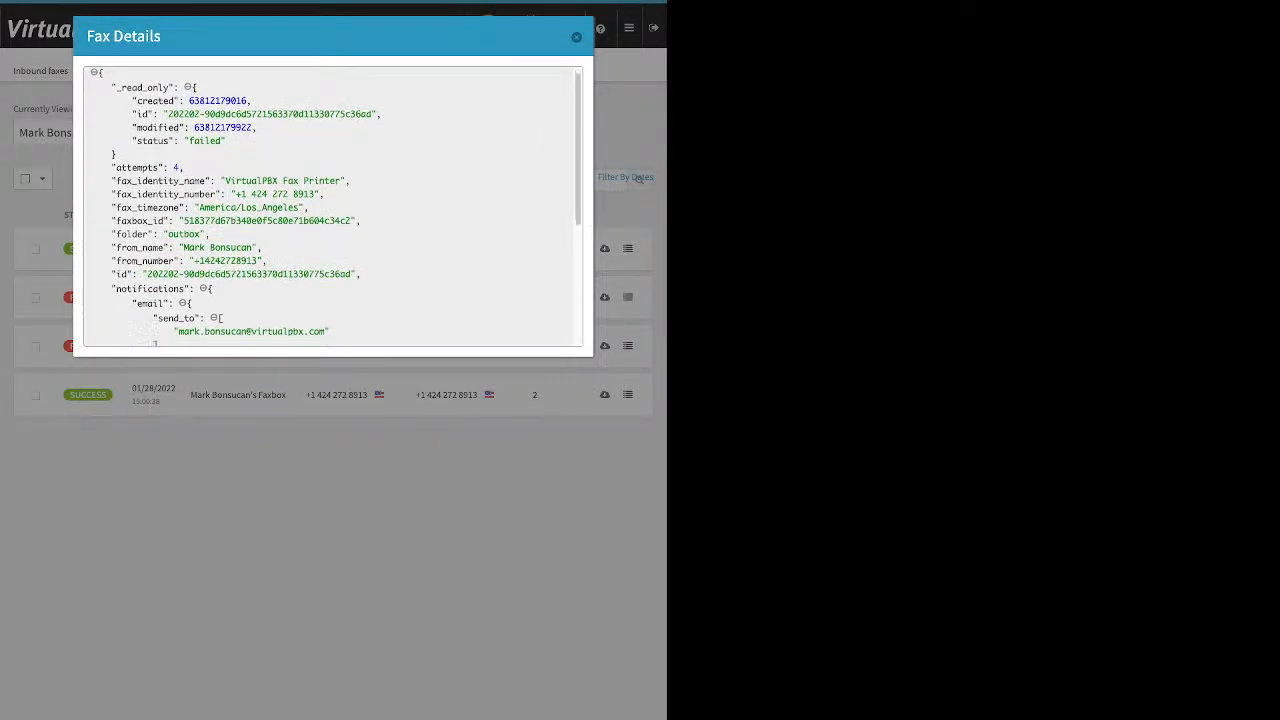
{"action": "scroll", "coordinate": [333, 206], "scroll_direction": "down", "scroll_amount": 2}
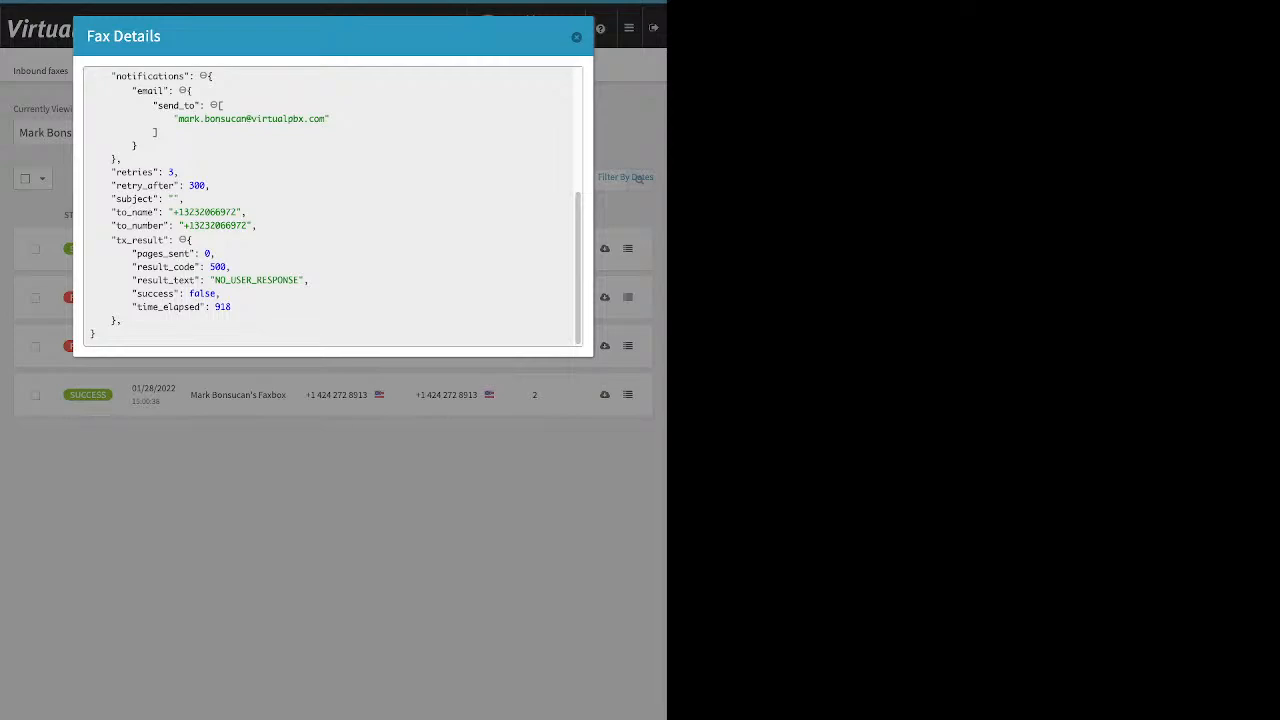
{"action": "left_click", "coordinate": [638, 178]}
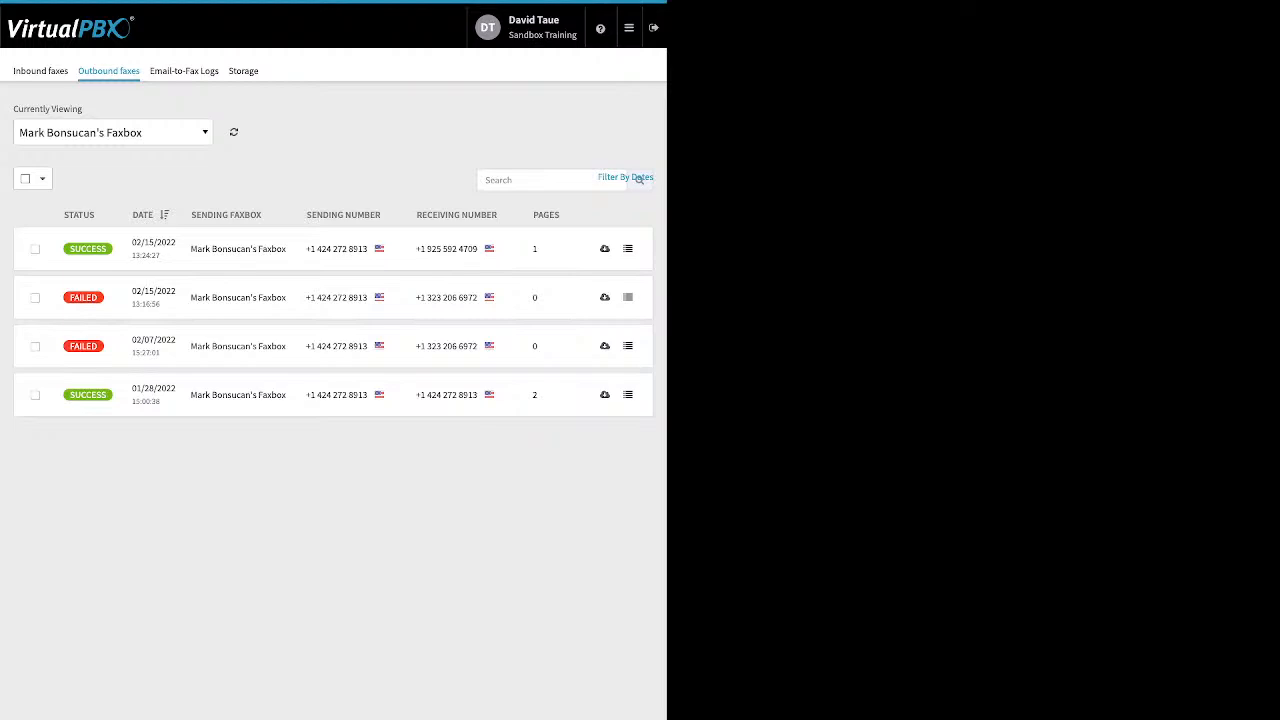
- Open the Email-to-Fax Logs, check the technical details and error text of the 01/28/2022 entry, and close them
{"action": "left_click", "coordinate": [184, 71]}
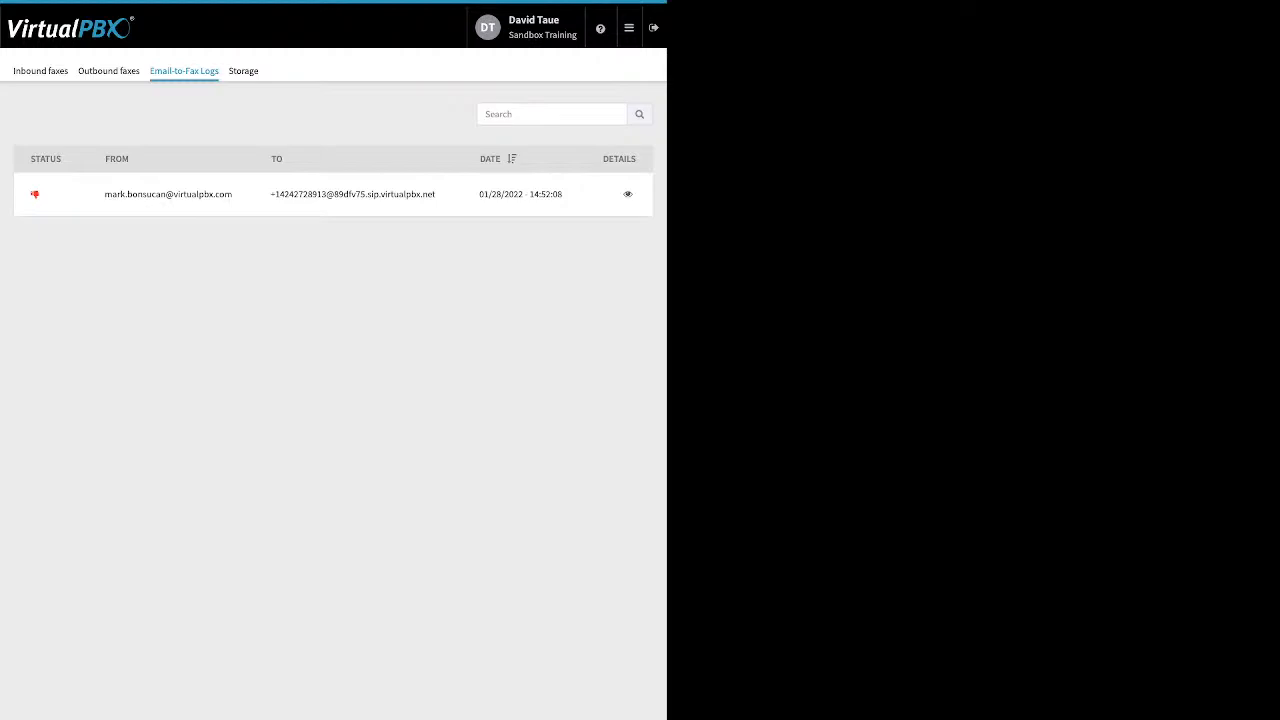
{"action": "left_click", "coordinate": [628, 194]}
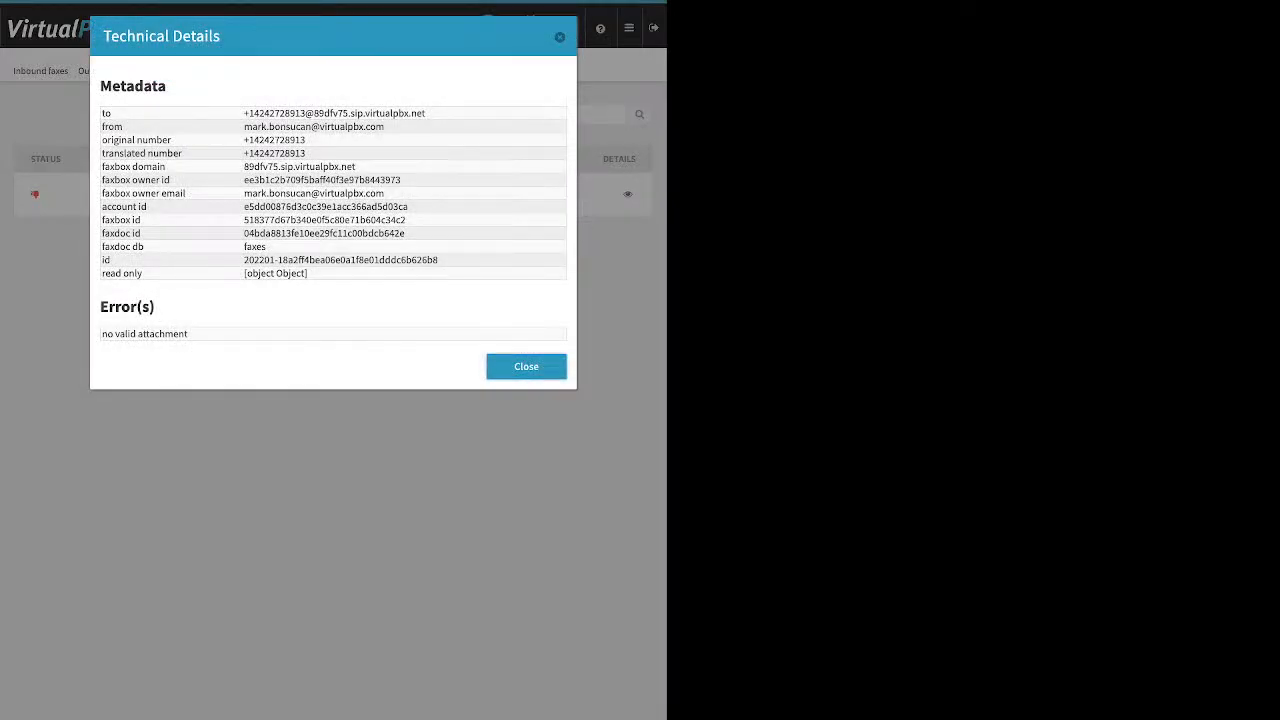
{"action": "triple_click", "coordinate": [145, 334]}
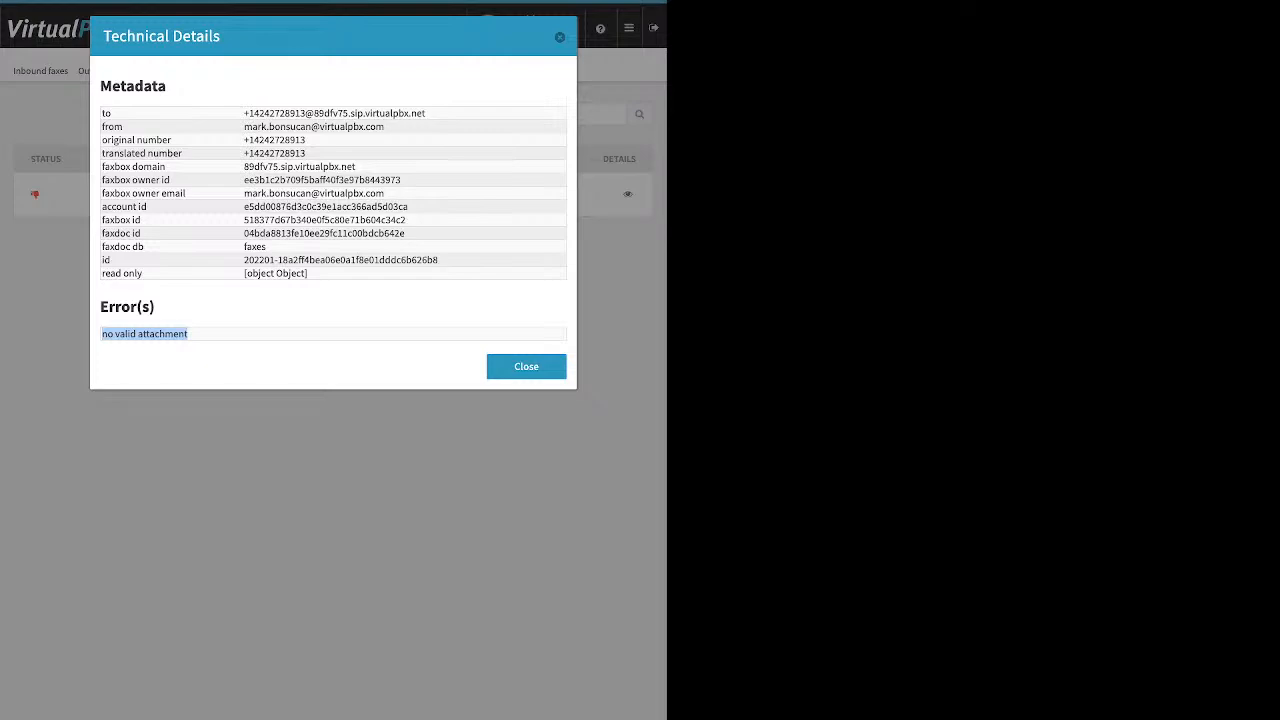
{"action": "key", "text": "Escape"}
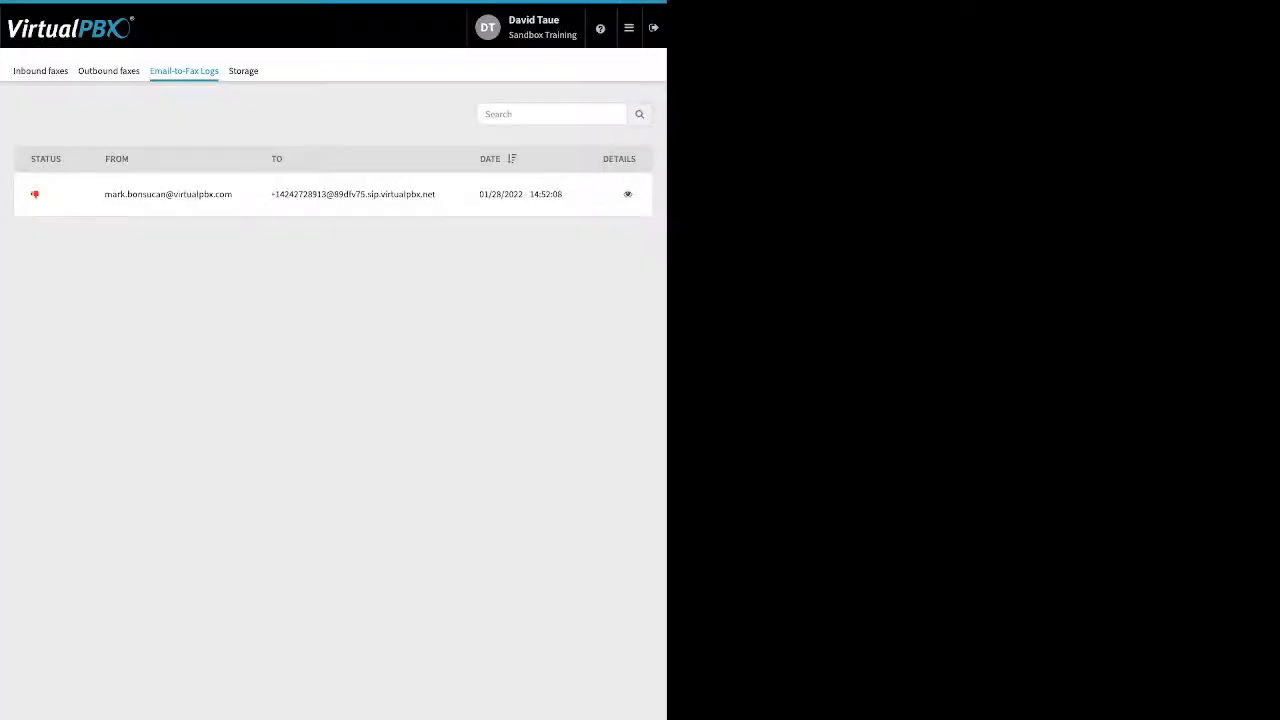
- Open the Number Manager to view the account's spare numbers
{"action": "left_click", "coordinate": [629, 28]}
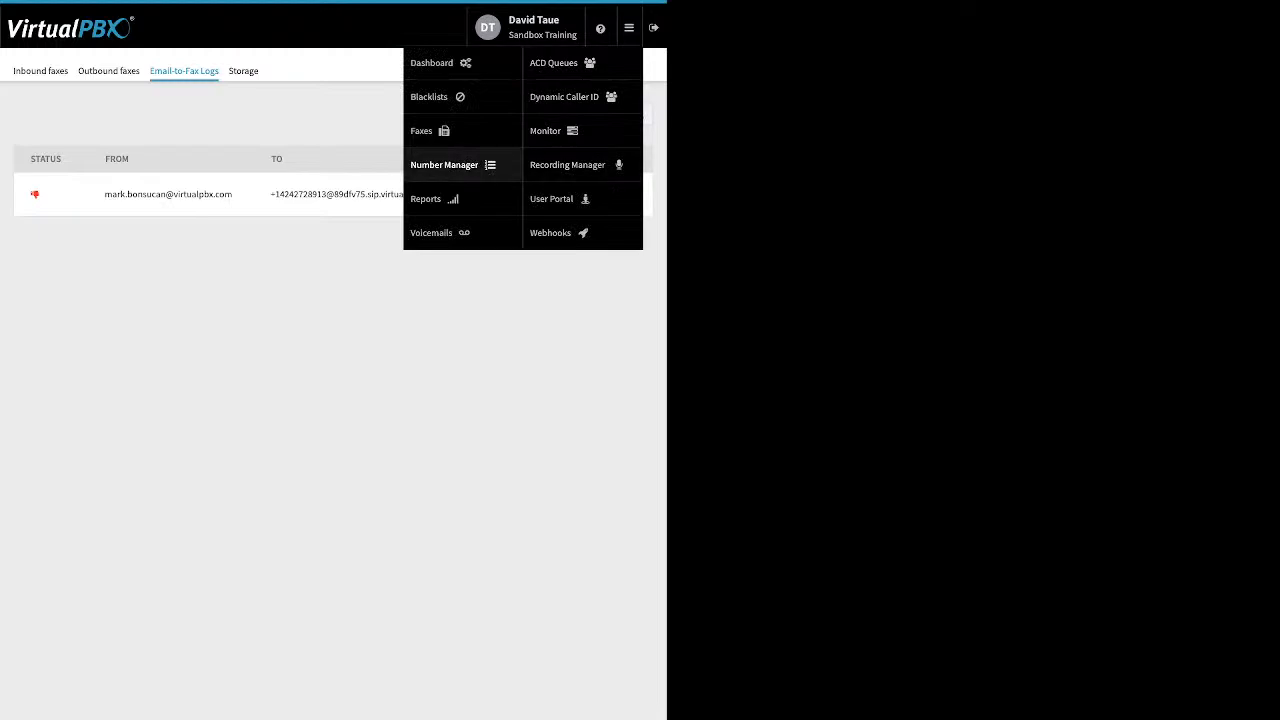
{"action": "left_click", "coordinate": [445, 165]}
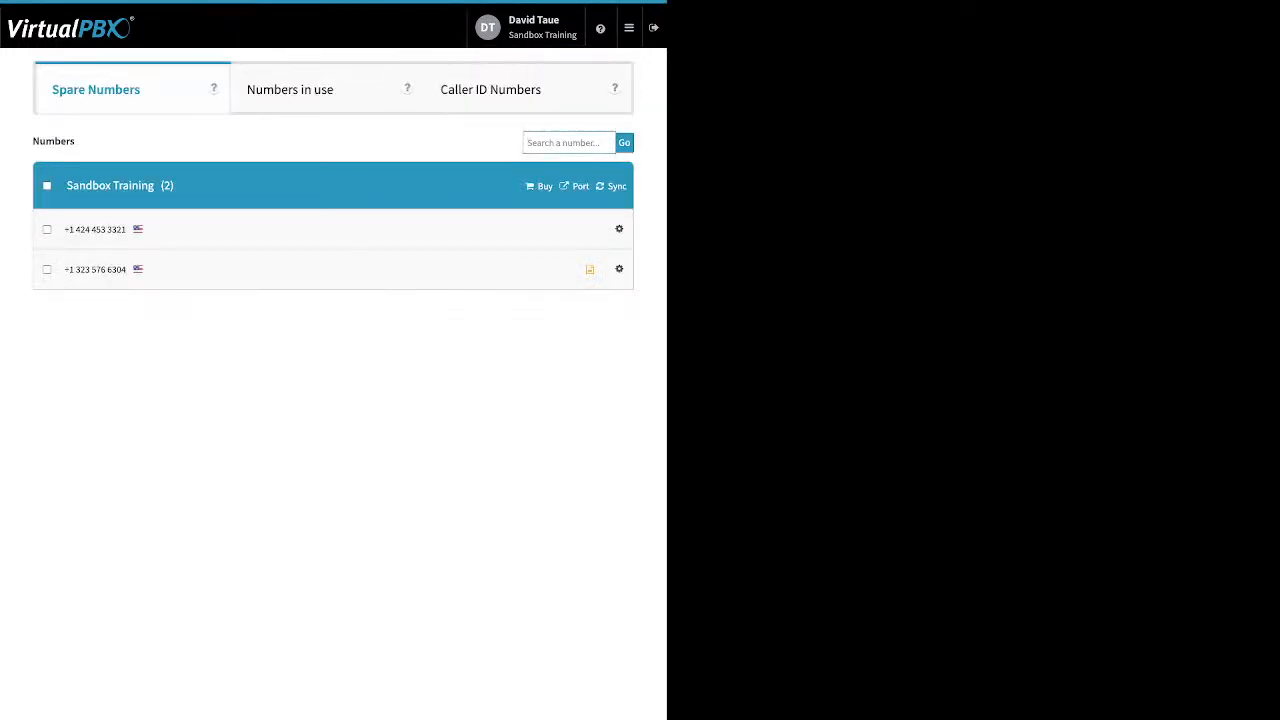
- Open Voicemails and select the logged-in administrator's own voicemail box to view its received messages
{"action": "left_click", "coordinate": [629, 28]}
{"action": "left_click", "coordinate": [629, 28]}
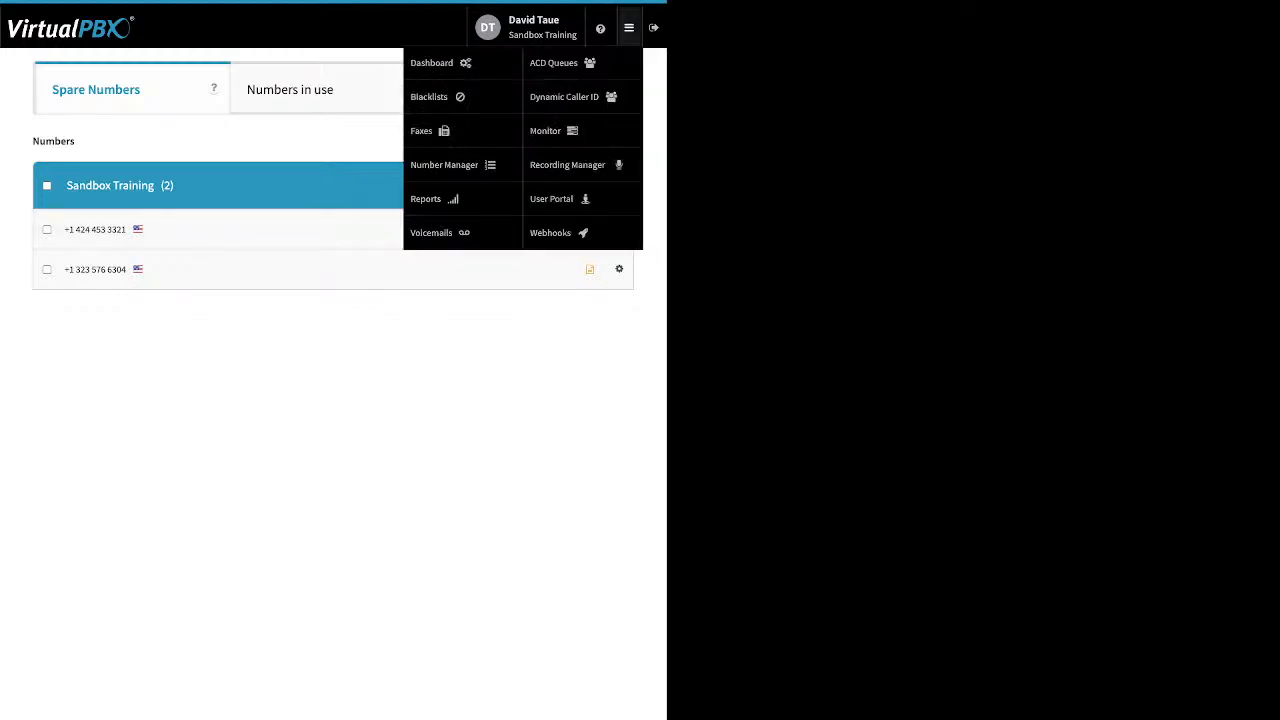
{"action": "left_click", "coordinate": [431, 232]}
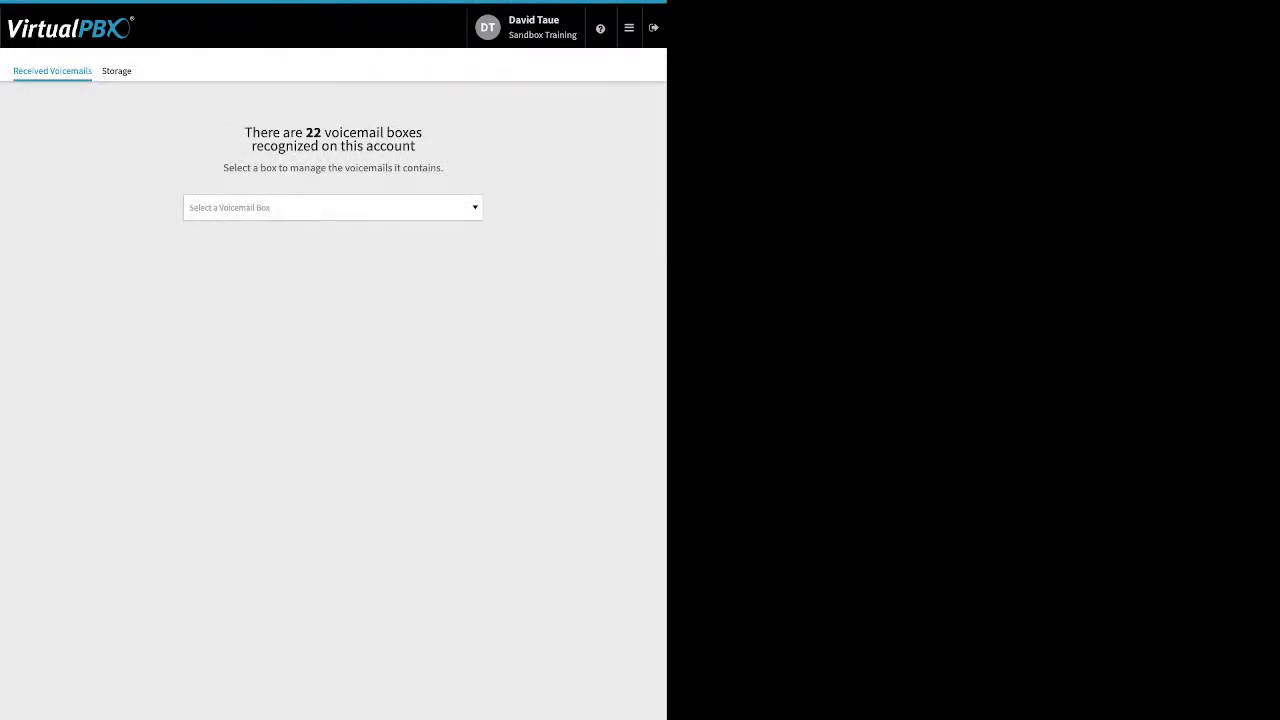
{"action": "left_click", "coordinate": [333, 208]}
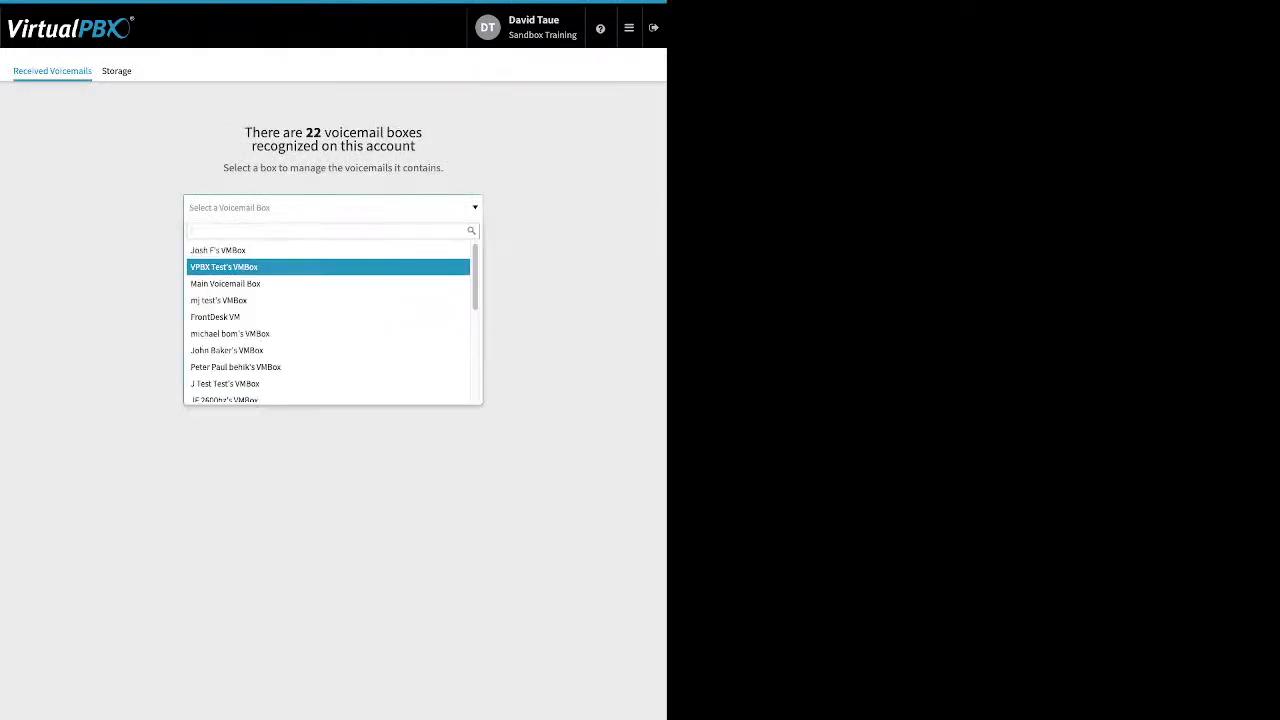
{"action": "scroll", "coordinate": [328, 332], "scroll_direction": "down", "scroll_amount": 2}
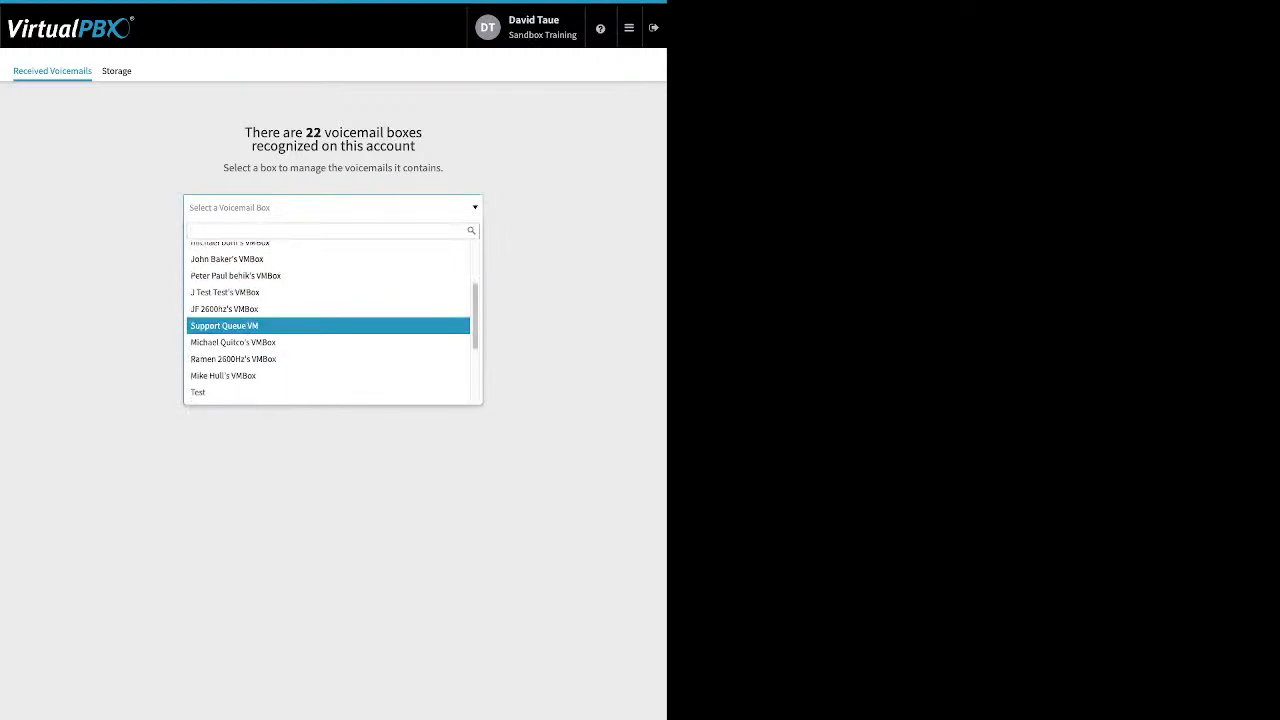
{"action": "scroll", "coordinate": [328, 326], "scroll_direction": "down", "scroll_amount": 3}
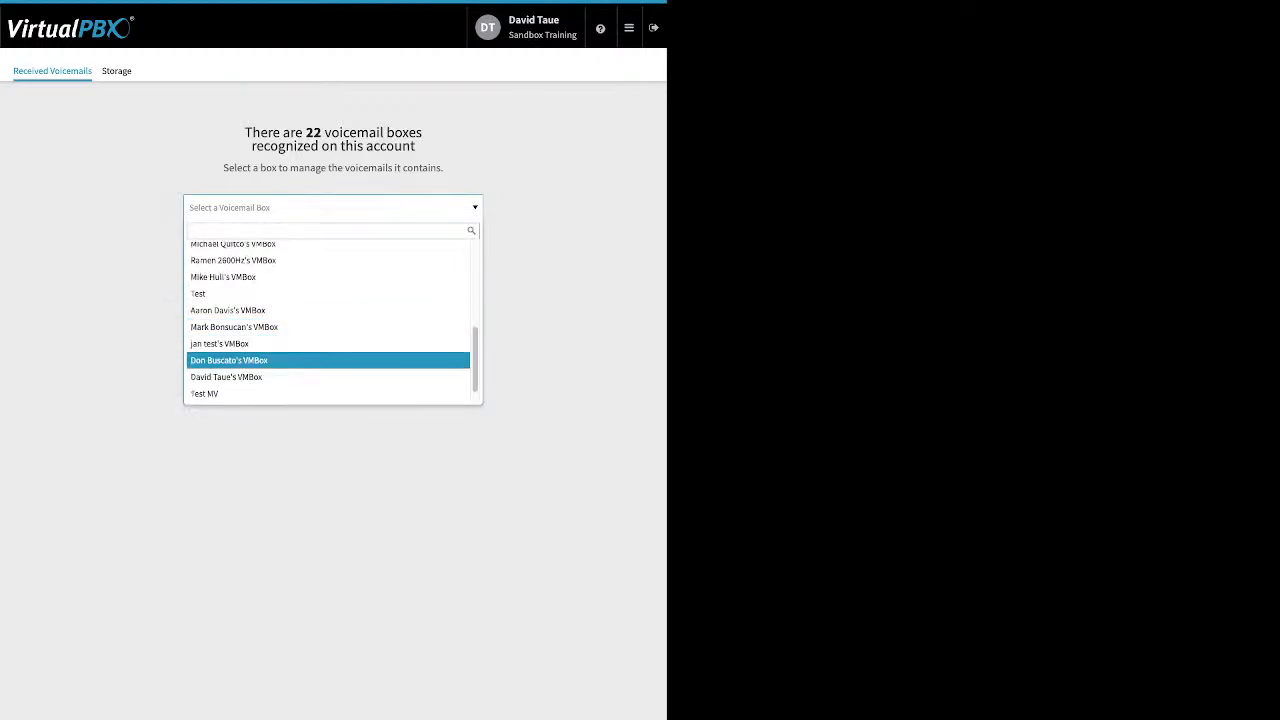
{"action": "left_click", "coordinate": [228, 377]}
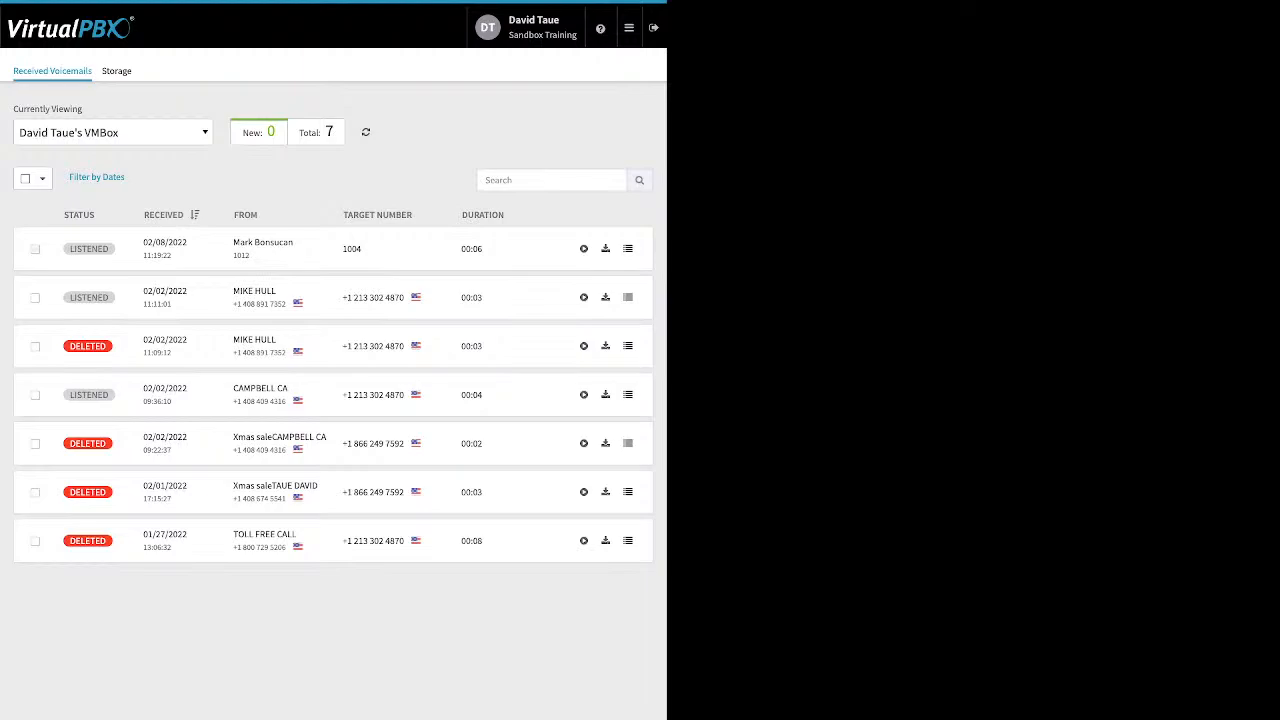
- Select the 02/08/2022 voicemail and review the selection, Mark As and Move To options without applying any
{"action": "left_click", "coordinate": [35, 249]}
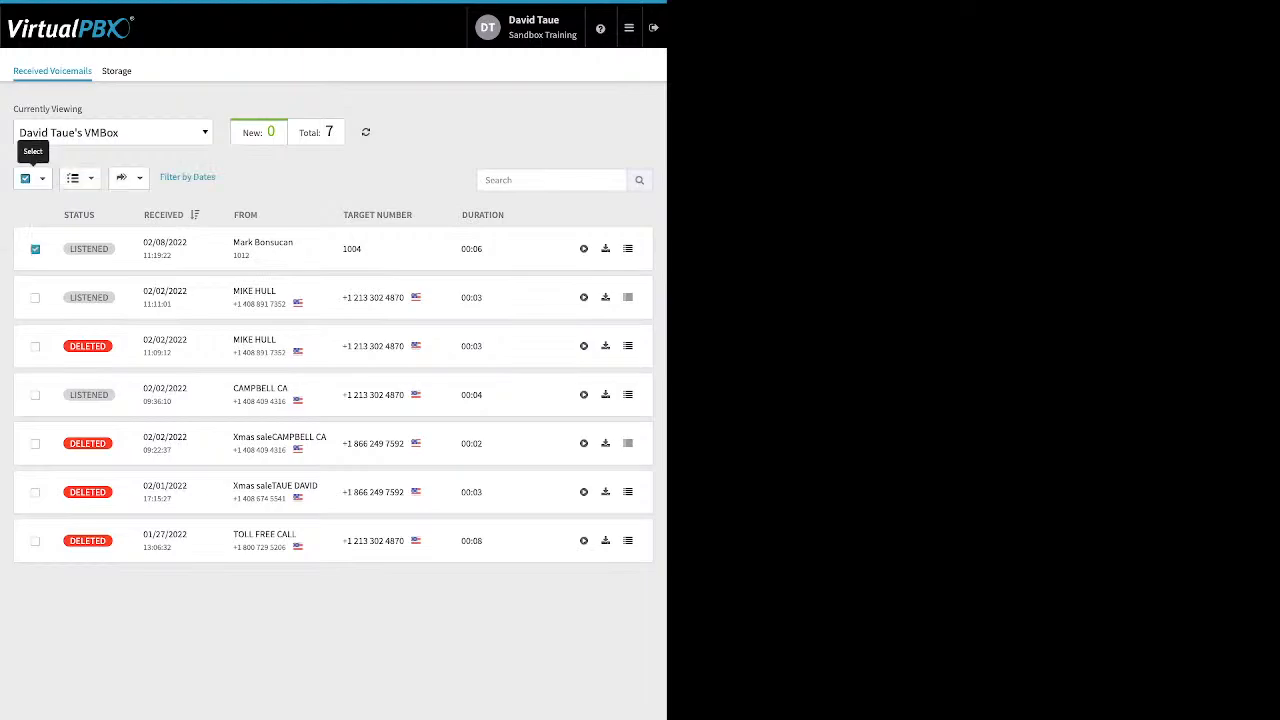
{"action": "left_click", "coordinate": [42, 178]}
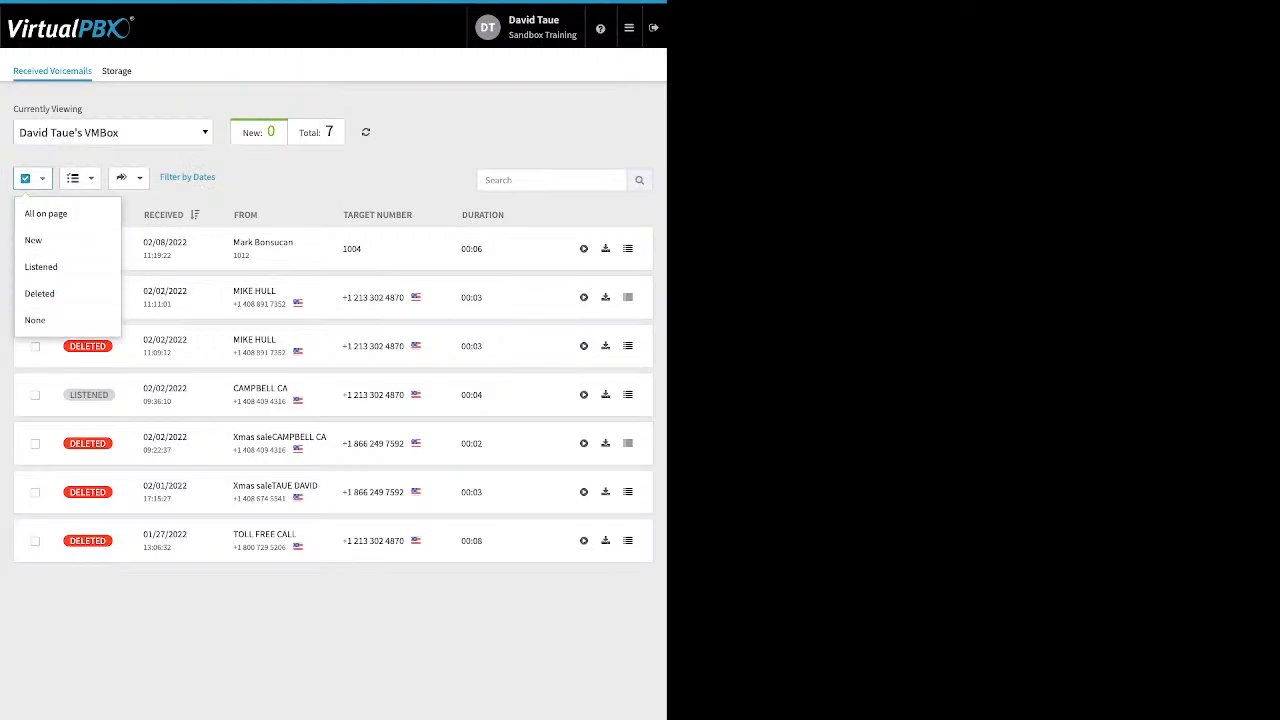
{"action": "left_click", "coordinate": [42, 178]}
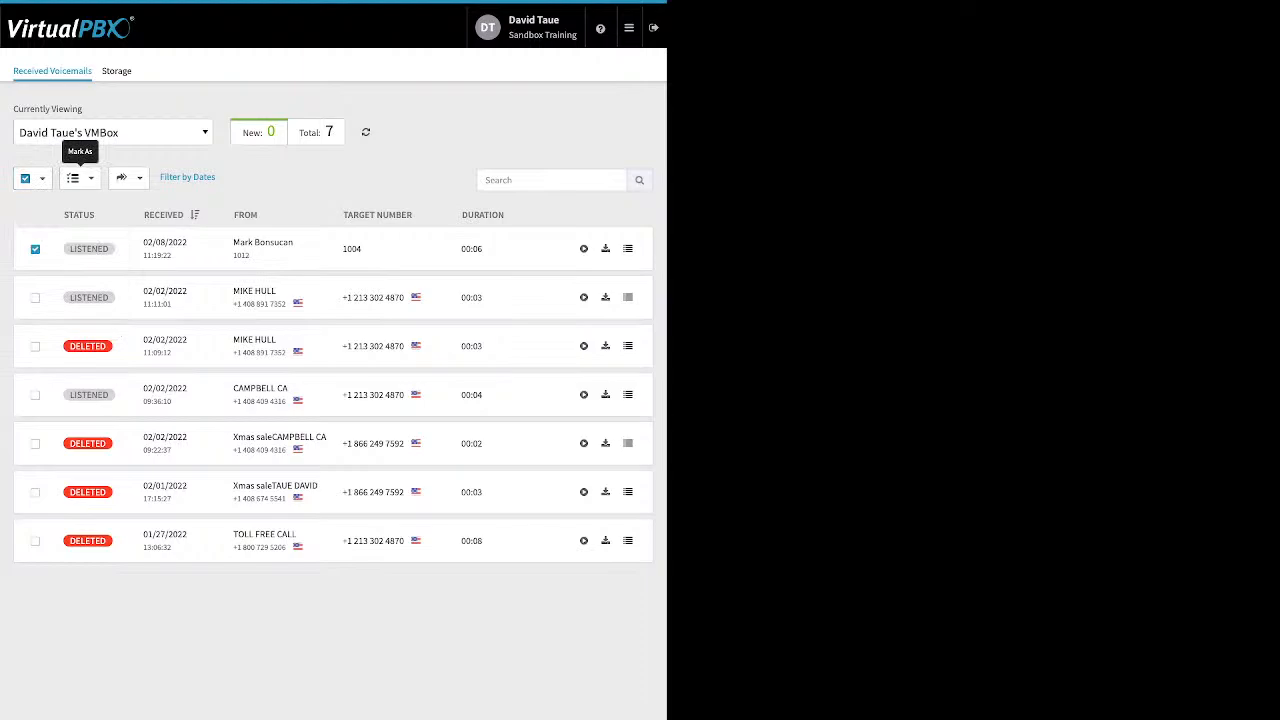
{"action": "left_click", "coordinate": [80, 178]}
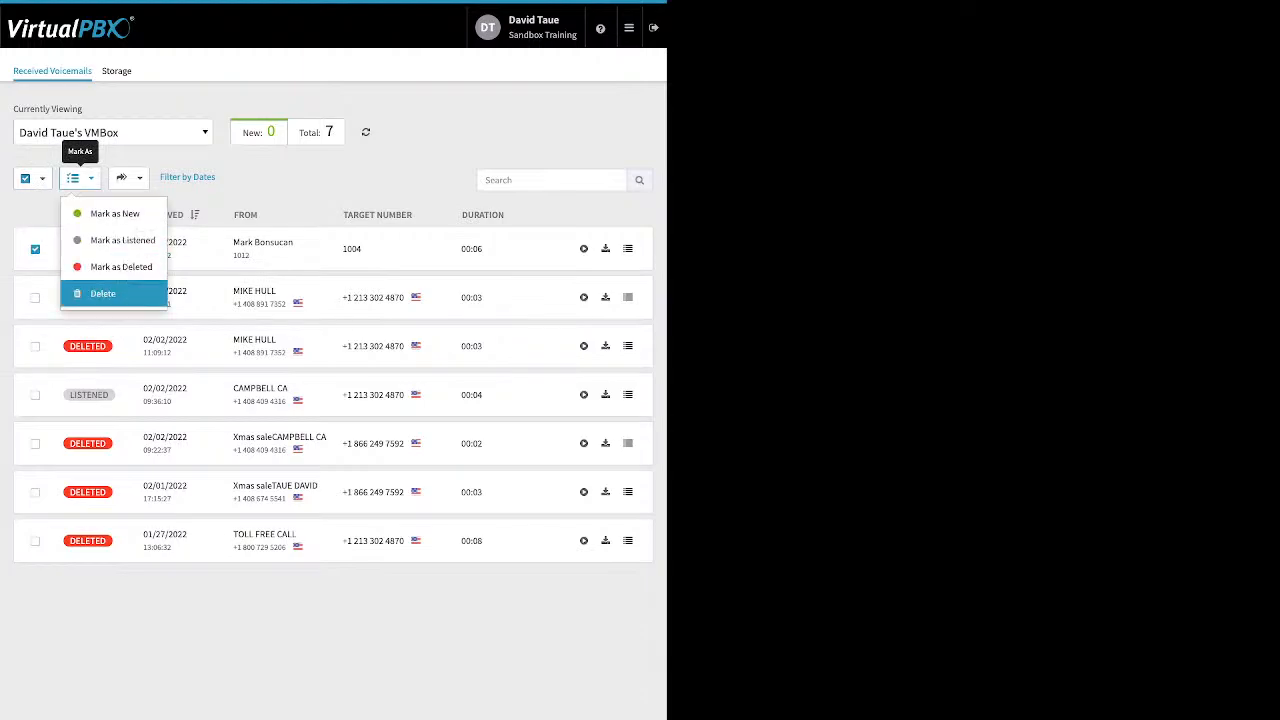
{"action": "left_click", "coordinate": [82, 178]}
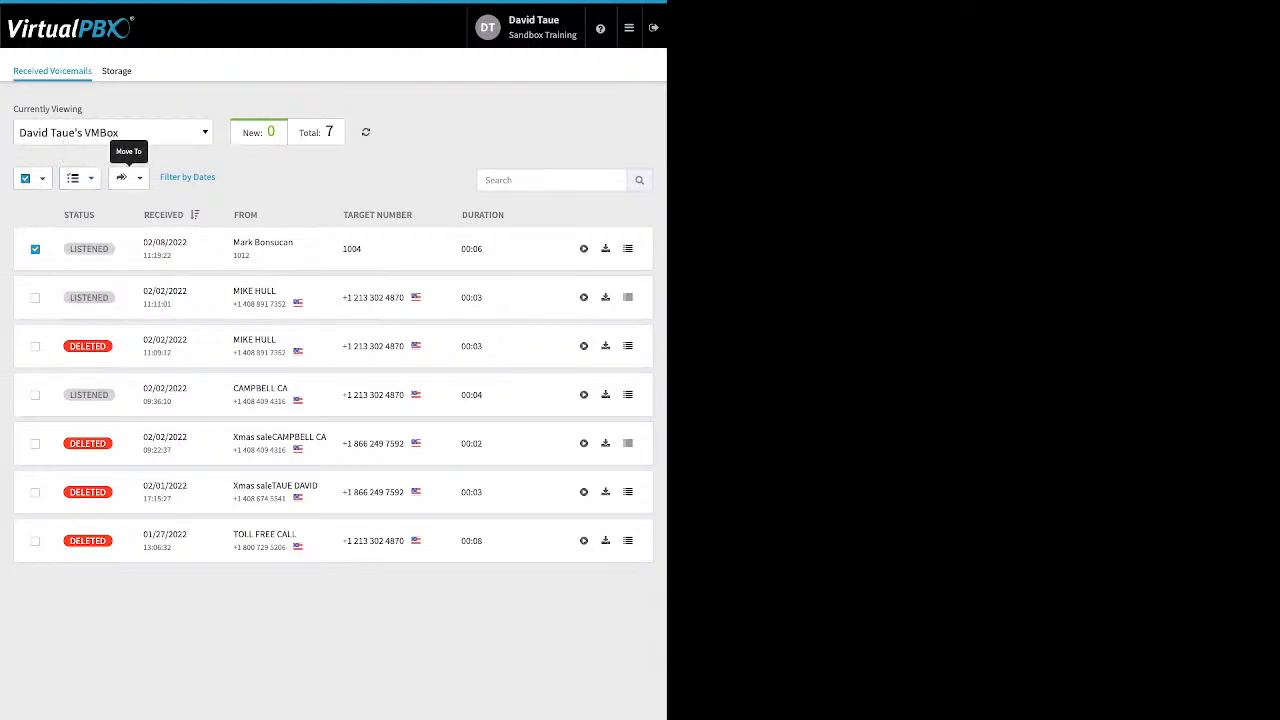
{"action": "left_click", "coordinate": [125, 178]}
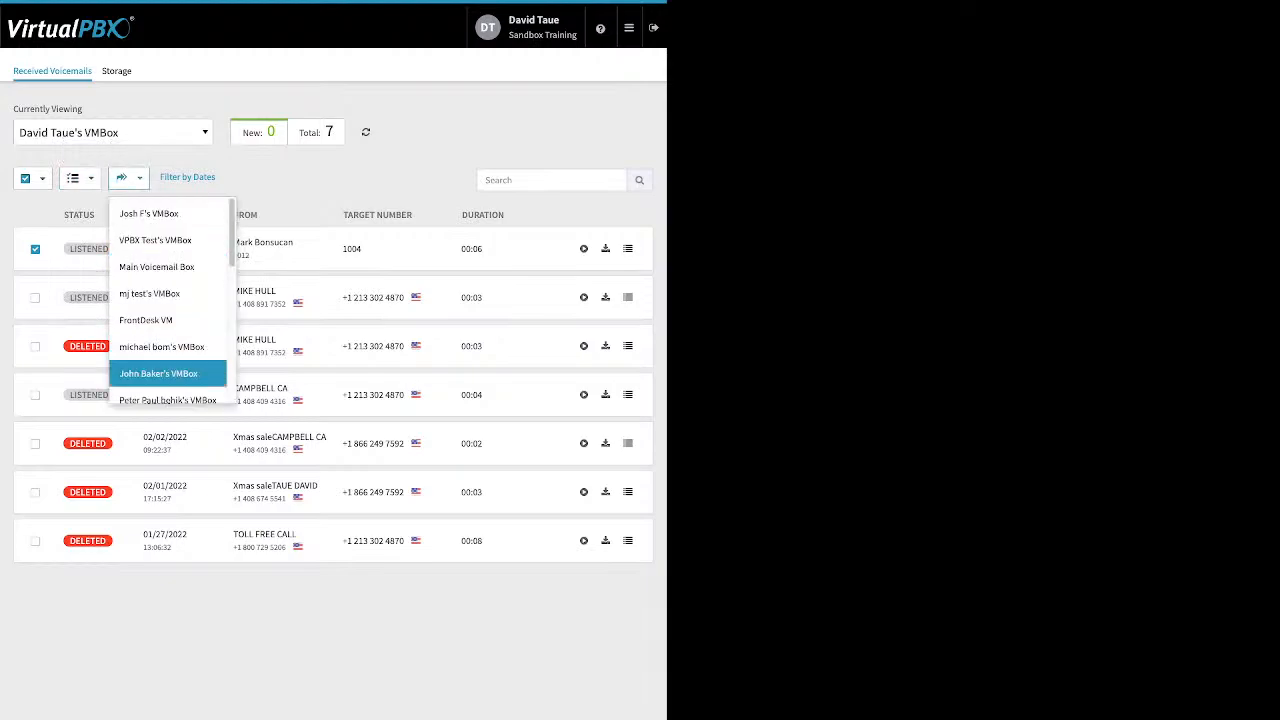
{"action": "left_click", "coordinate": [345, 180]}
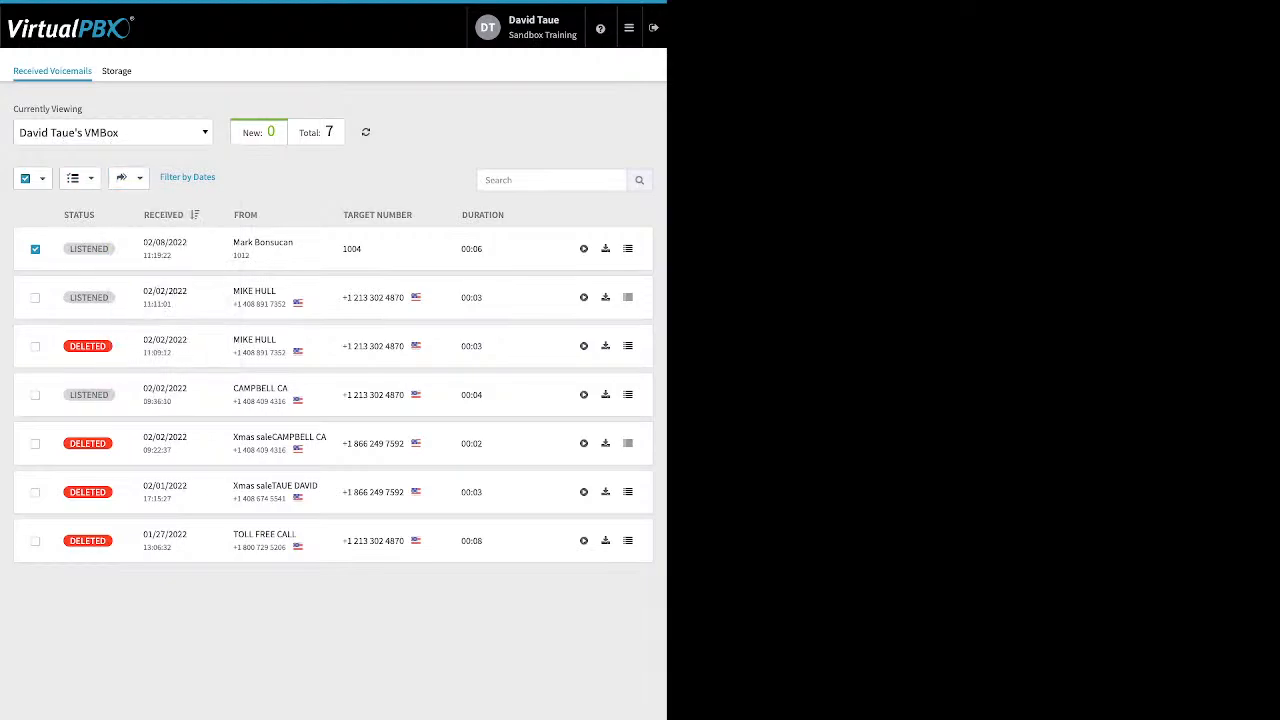
- Open ACD Queues to view the account's call queues and agent statistics
{"action": "left_click", "coordinate": [629, 28]}
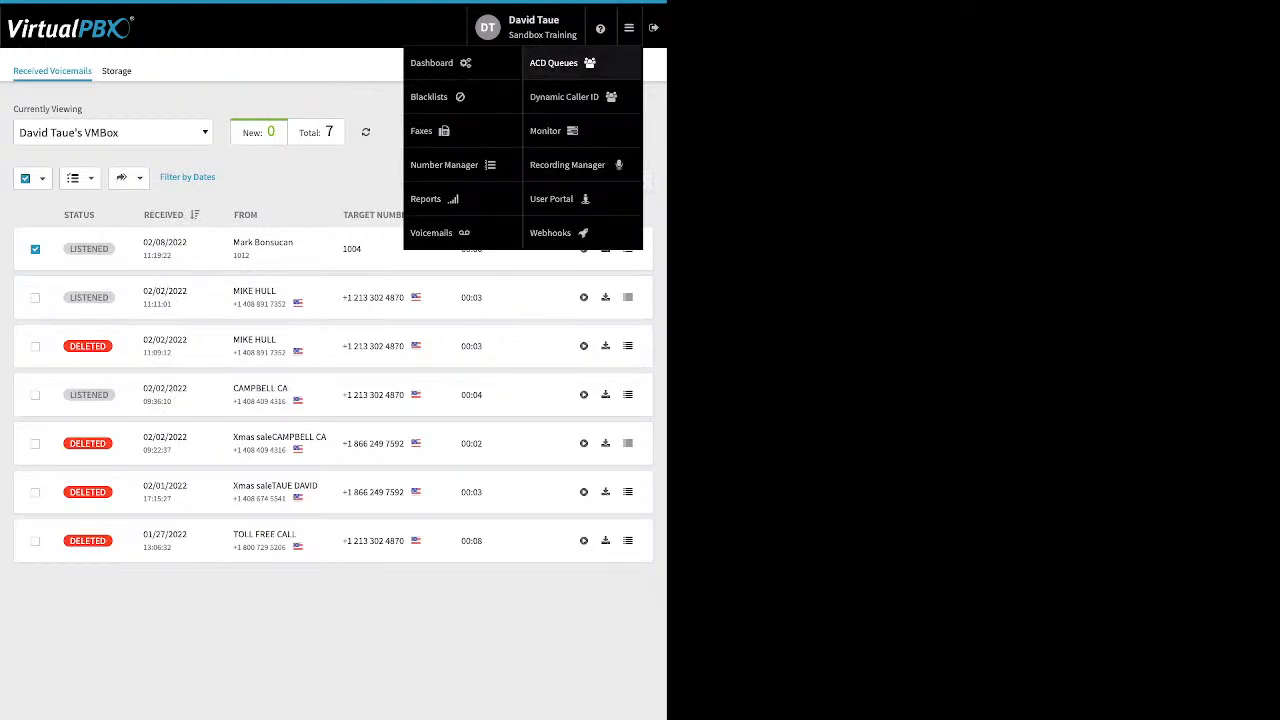
{"action": "left_click", "coordinate": [555, 62]}
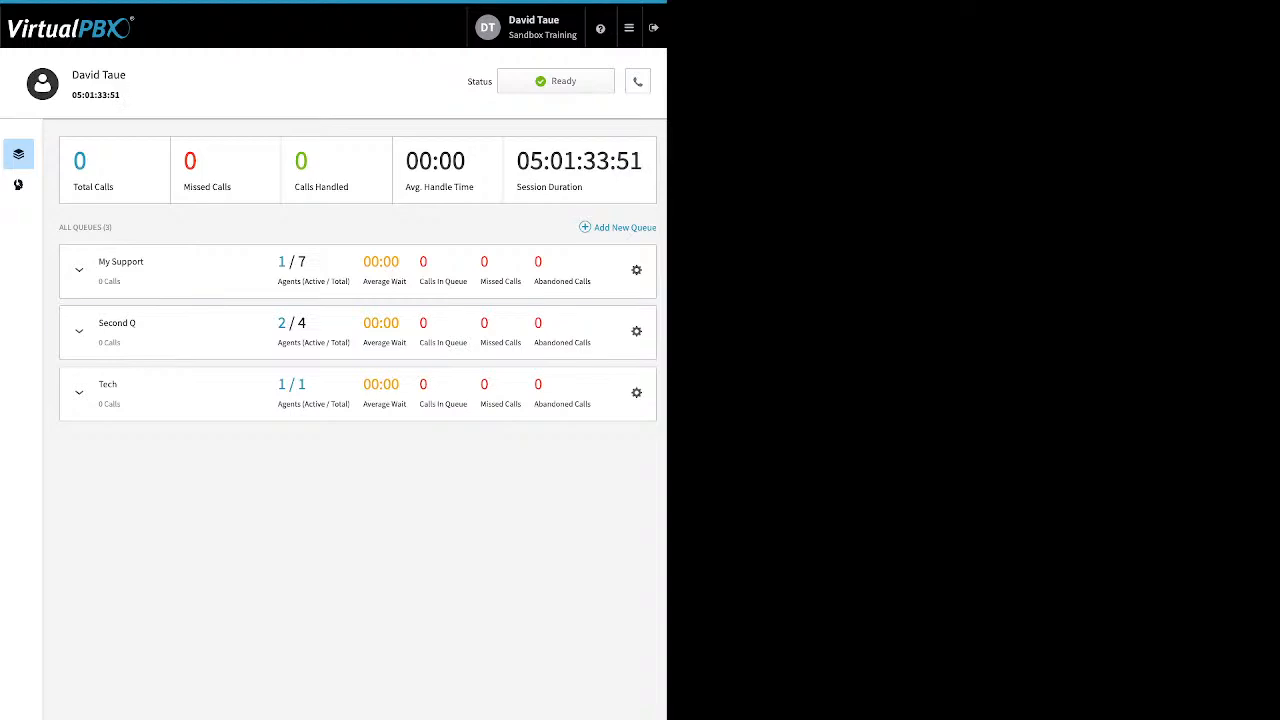
- Mark the agent as Away in all queues, and return the status to Ready
{"action": "left_click", "coordinate": [556, 81]}
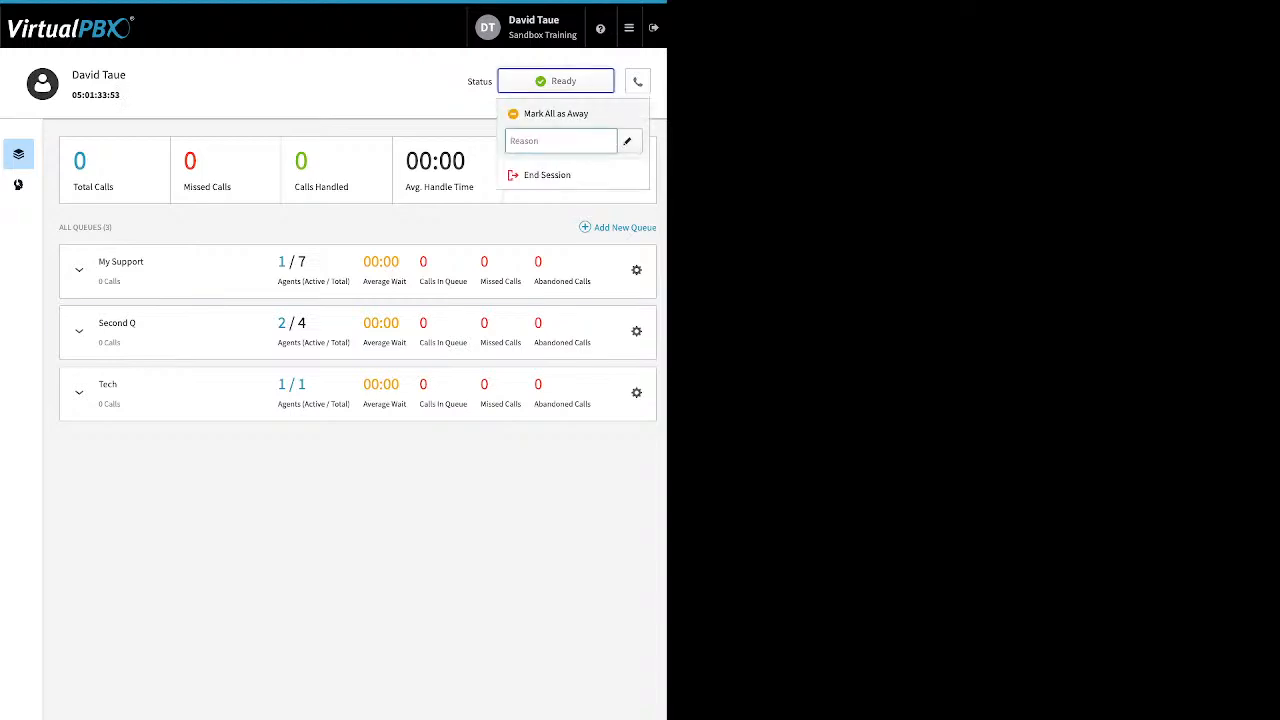
{"action": "left_click", "coordinate": [556, 113]}
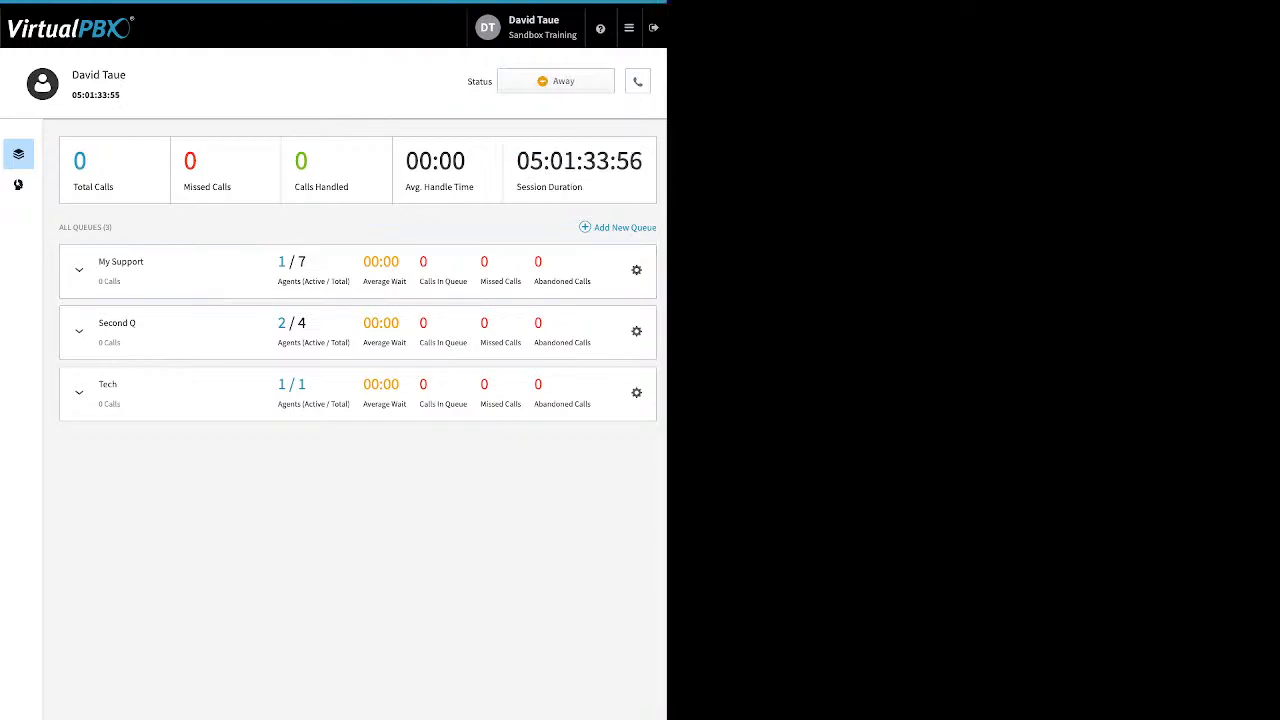
{"action": "left_click", "coordinate": [556, 81]}
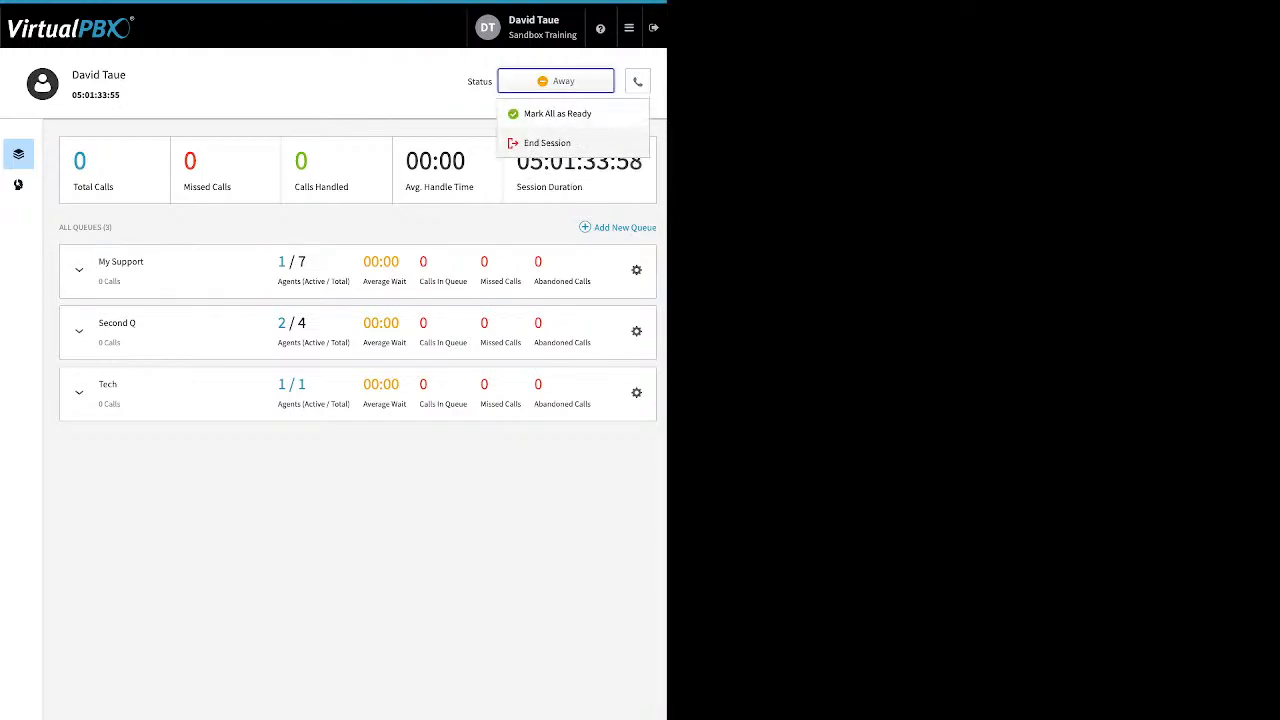
{"action": "left_click", "coordinate": [556, 81]}
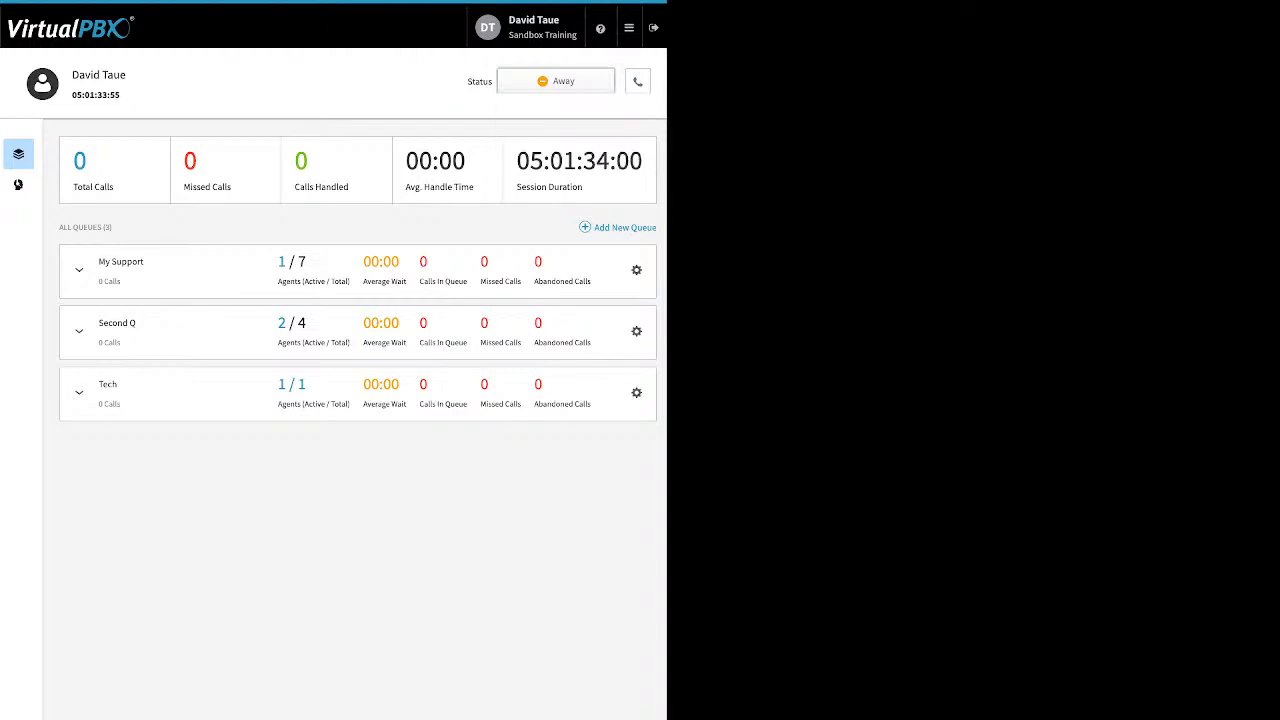
{"action": "left_click", "coordinate": [556, 81]}
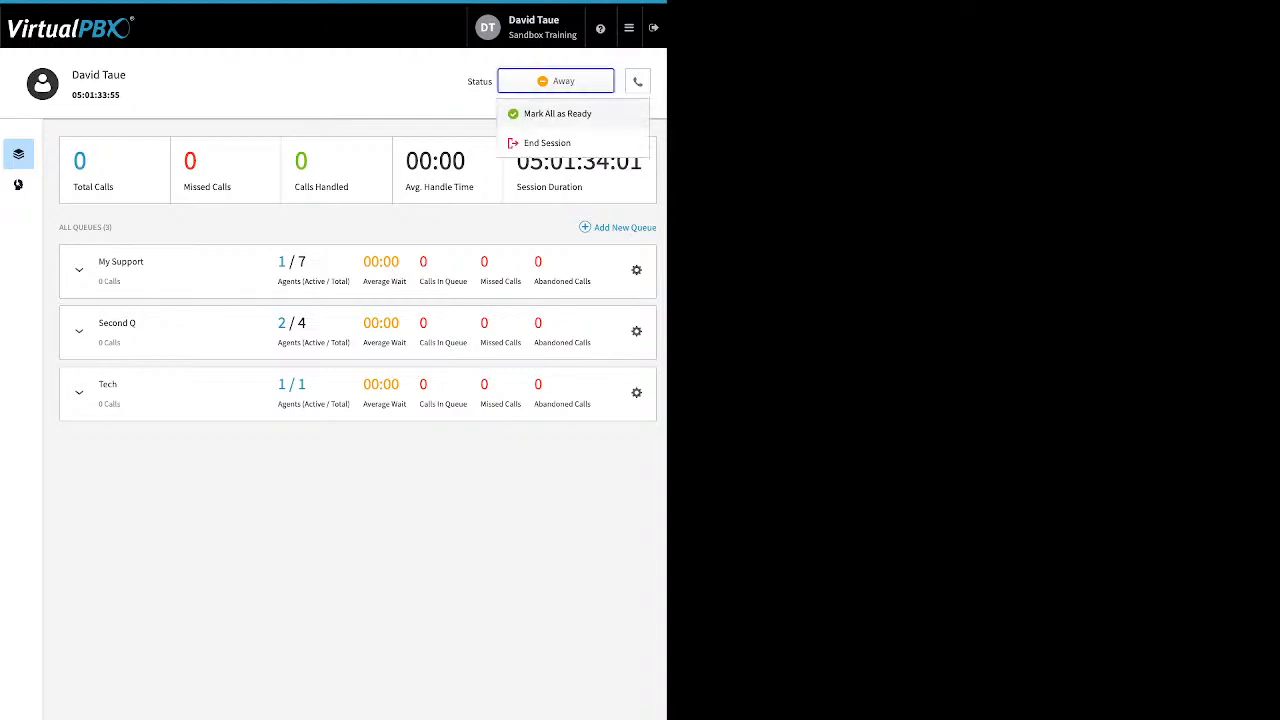
{"action": "left_click", "coordinate": [556, 113]}
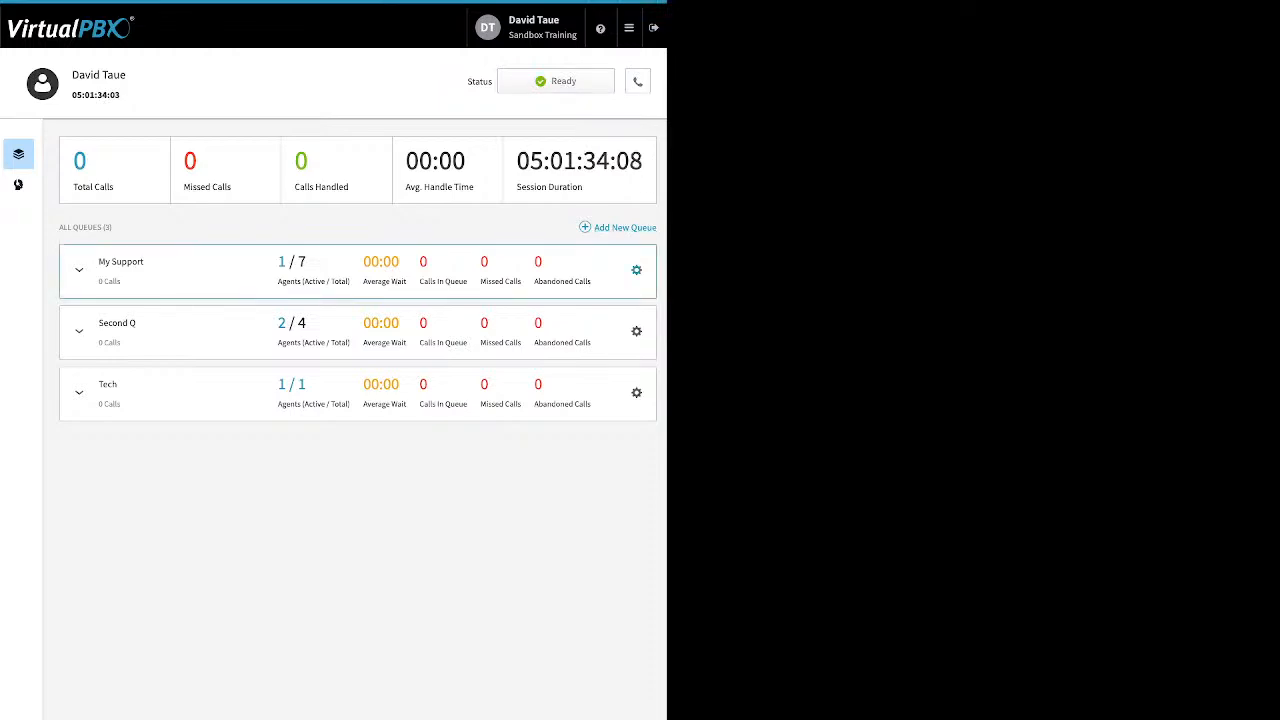
- Open the My Support queue's settings and review its call-in number options and Queue Routing Strategy without changing them
{"action": "left_click", "coordinate": [636, 270]}
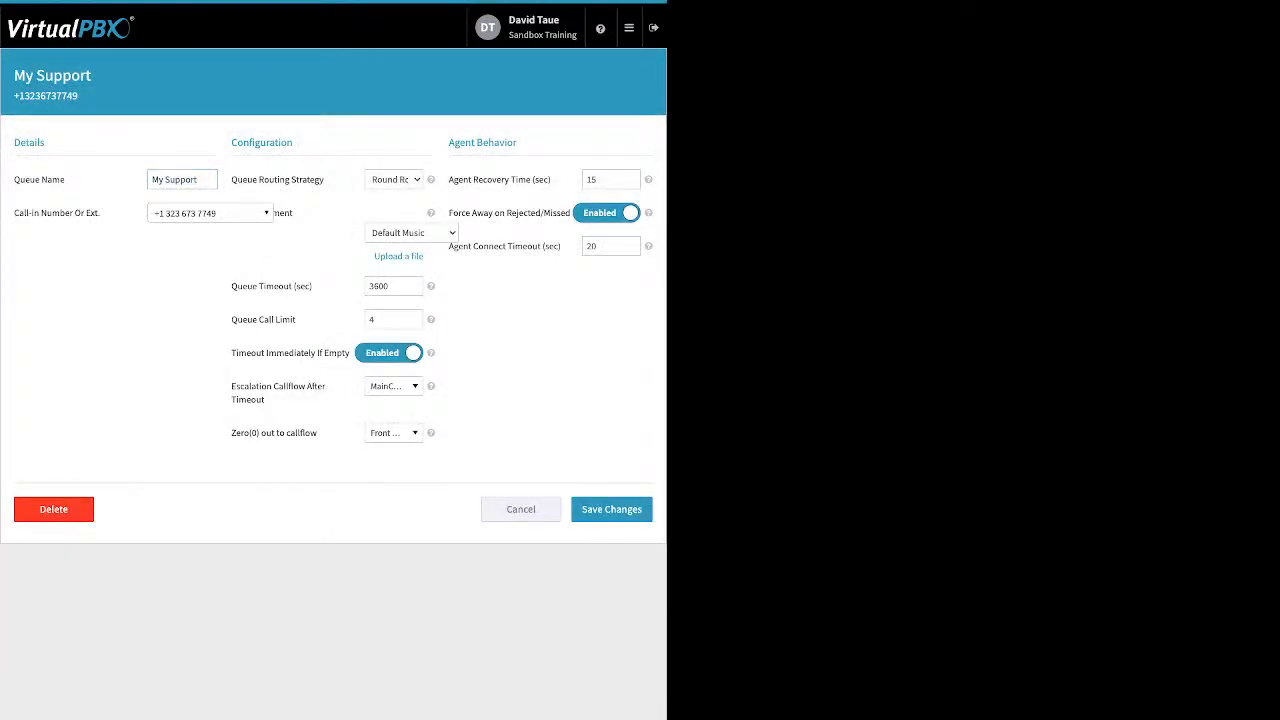
{"action": "left_click", "coordinate": [210, 213]}
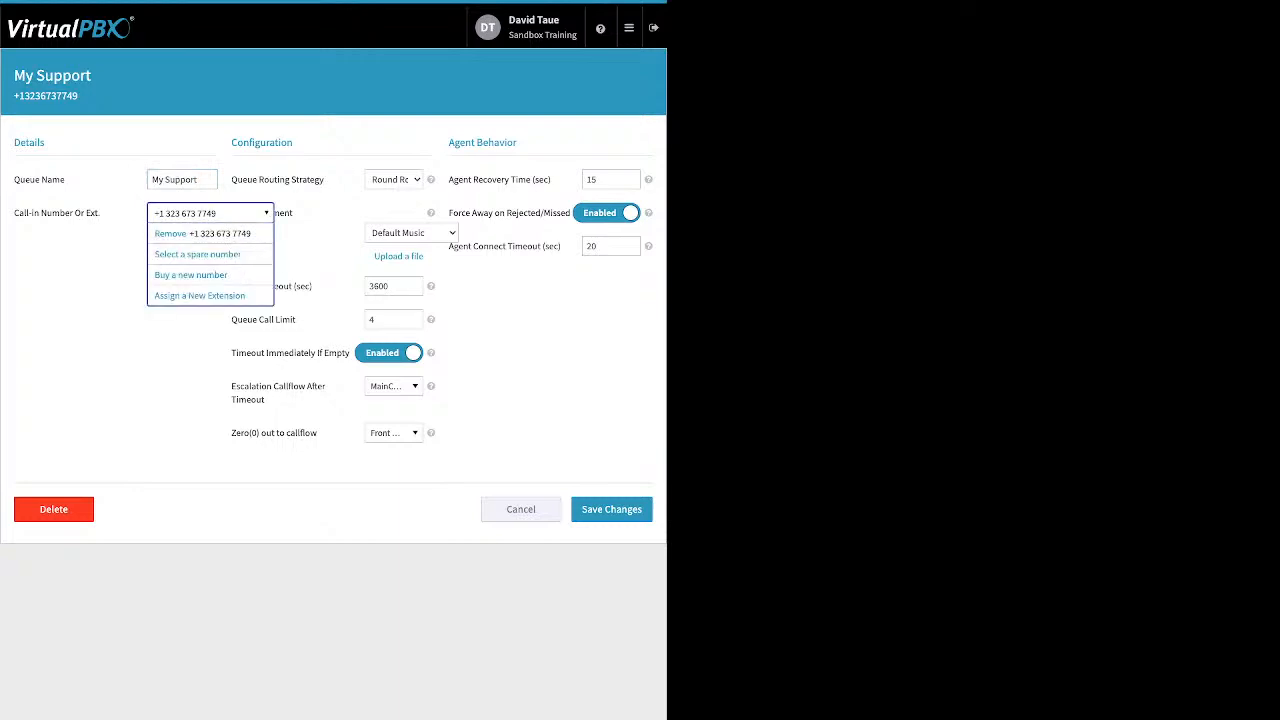
{"action": "left_click", "coordinate": [210, 213]}
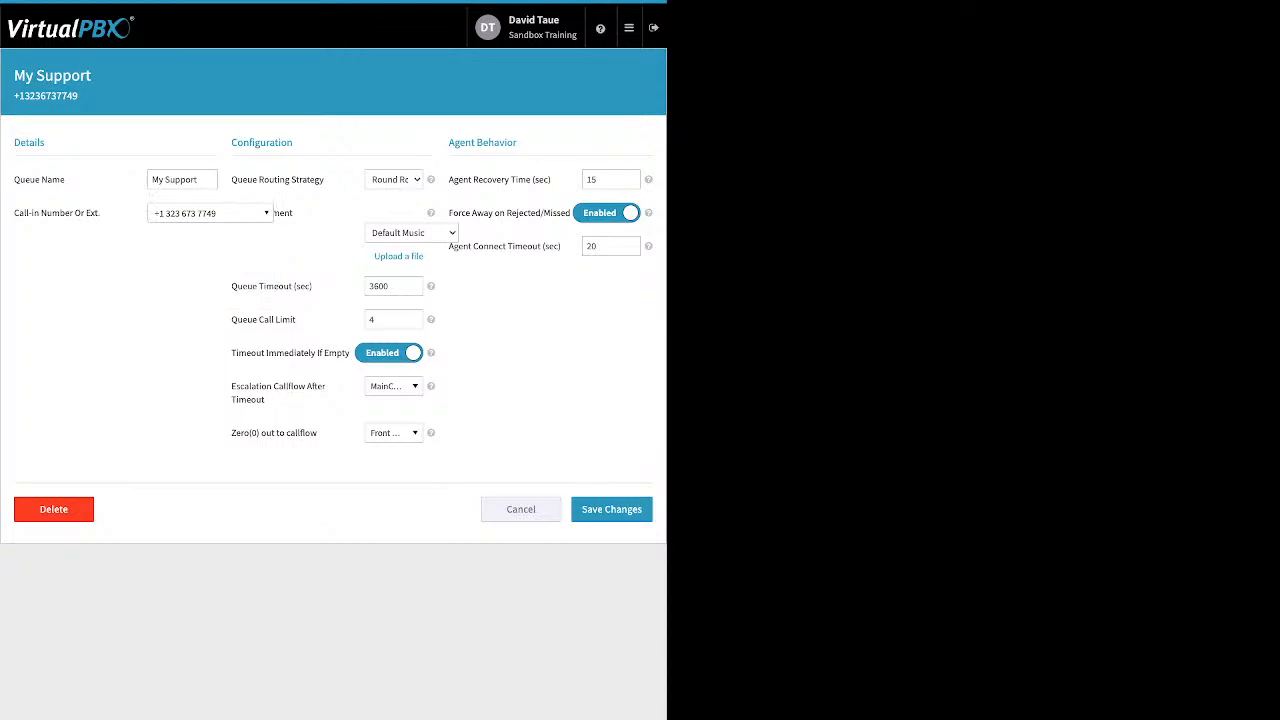
{"action": "left_click_drag", "start_coordinate": [237, 180], "coordinate": [324, 180]}
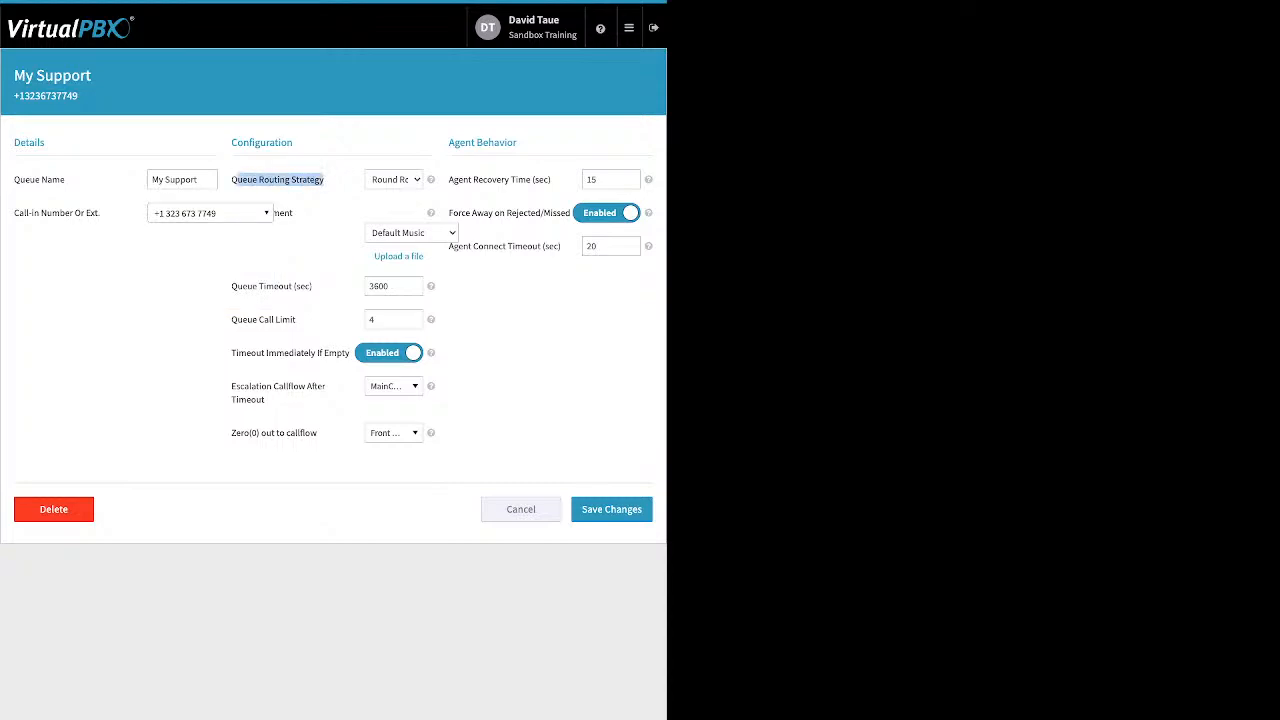
{"action": "mouse_move", "coordinate": [431, 180]}
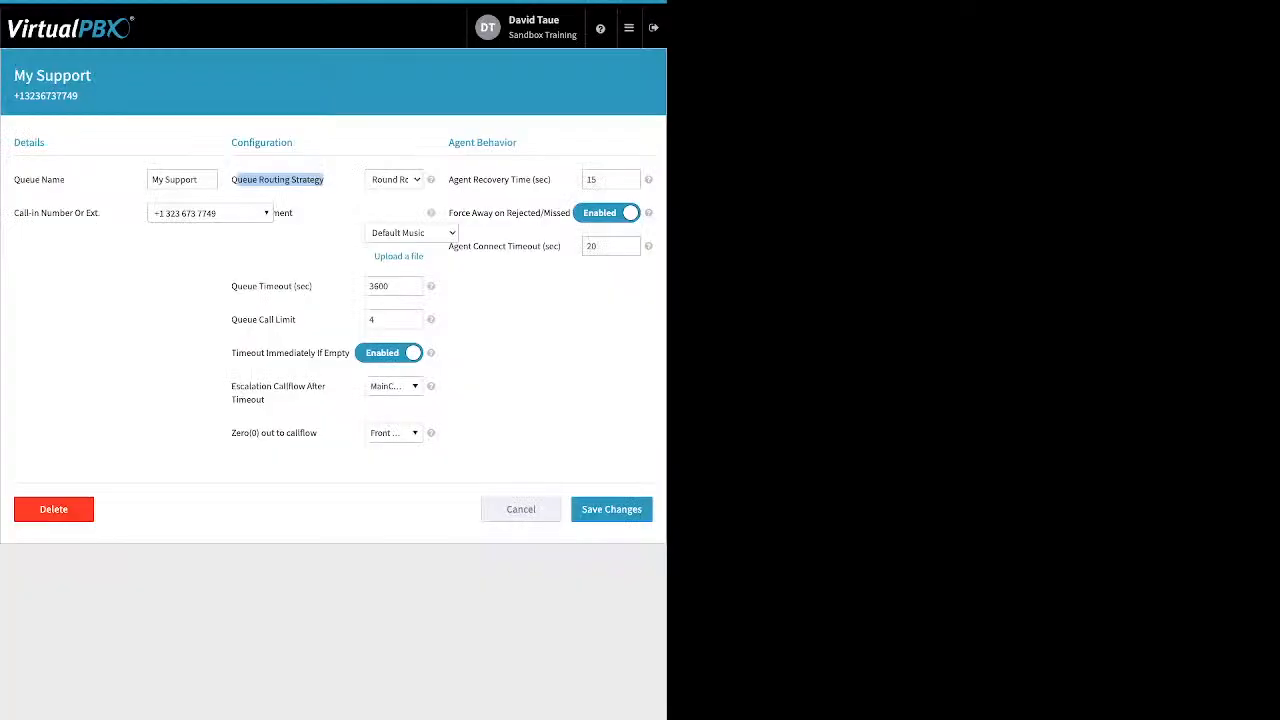
- Examine the My Support queue's music choices and file upload option, and close the upload form without selecting a file
{"action": "left_click", "coordinate": [411, 233]}
{"action": "left_click", "coordinate": [311, 250]}
{"action": "left_click", "coordinate": [399, 257]}
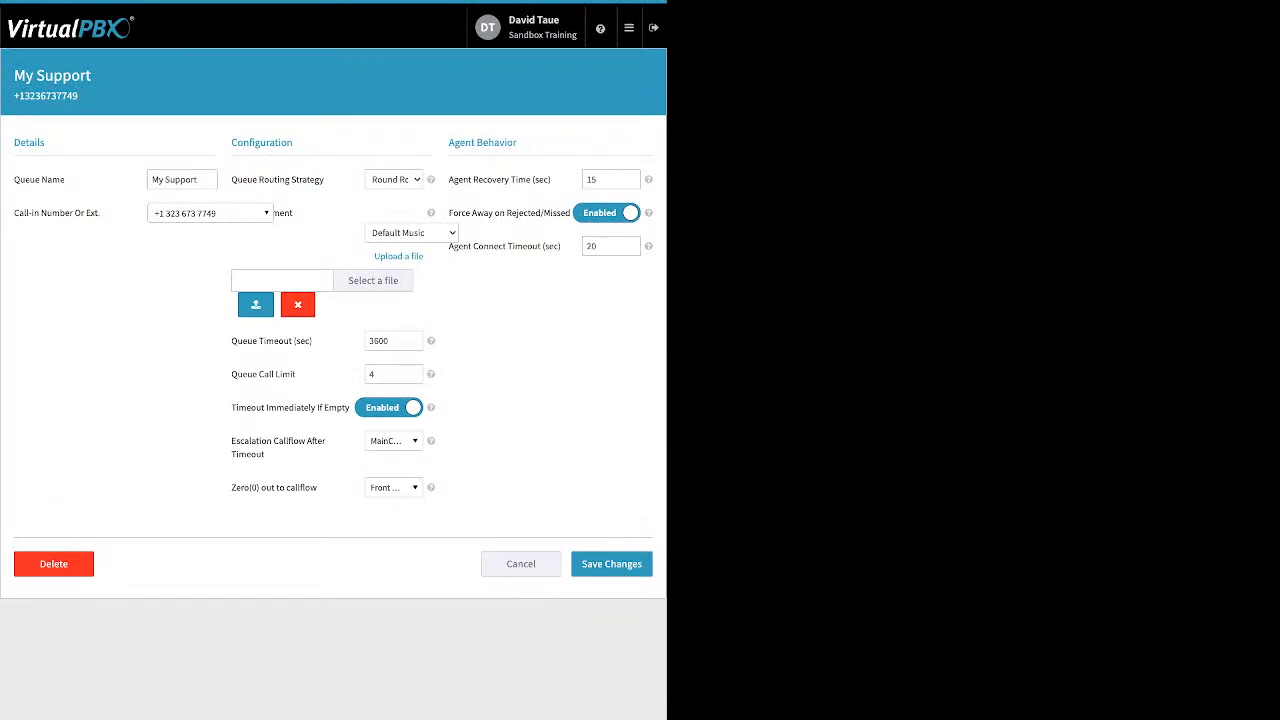
{"action": "left_click", "coordinate": [298, 305]}
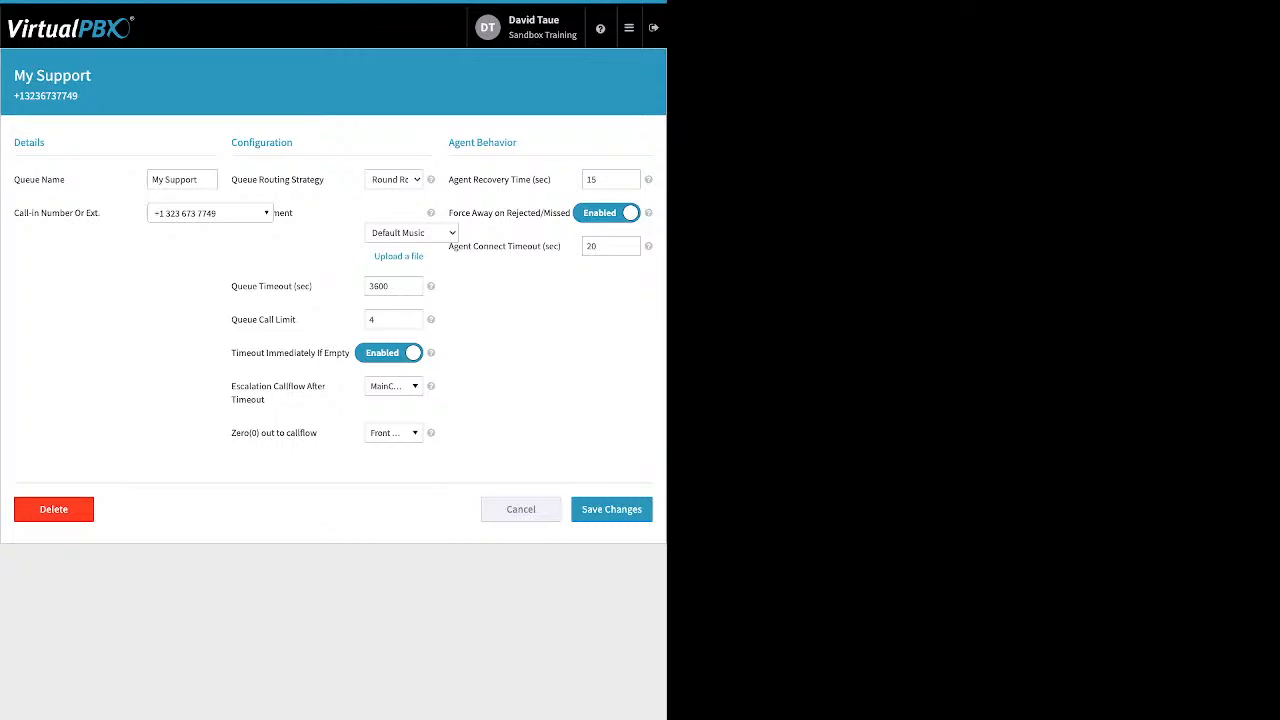
- Review the Queue Timeout, Queue Call Limit and Timeout Immediately If Empty settings of the My Support queue
{"action": "left_click_drag", "start_coordinate": [313, 286], "coordinate": [246, 286]}
{"action": "left_click", "coordinate": [248, 287]}
{"action": "triple_click", "coordinate": [248, 287]}
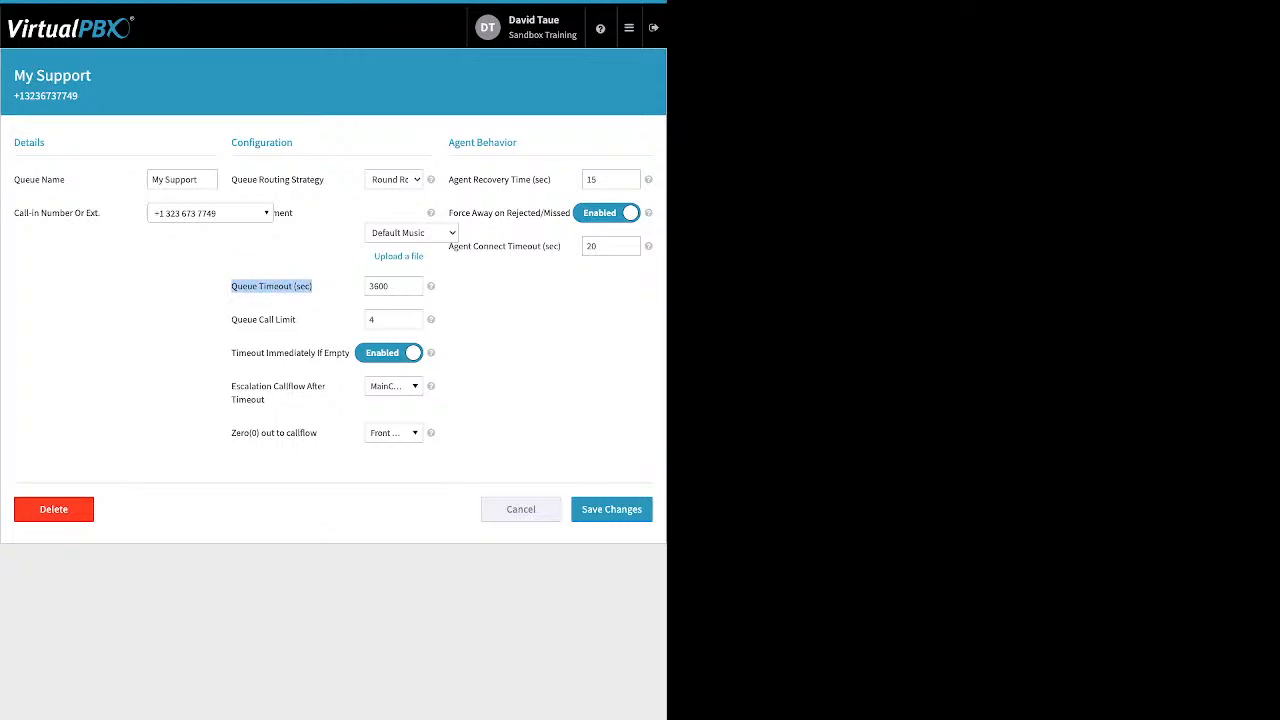
{"action": "left_click", "coordinate": [370, 319]}
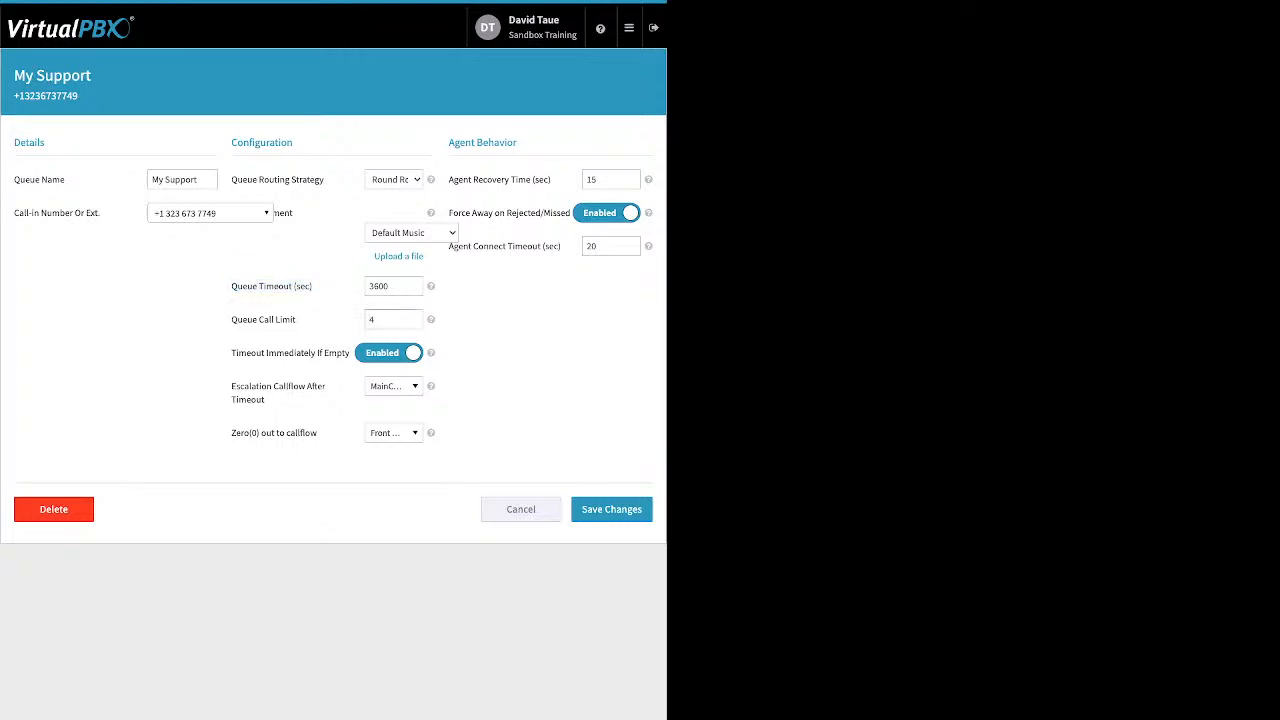
{"action": "left_click_drag", "start_coordinate": [297, 320], "coordinate": [231, 320]}
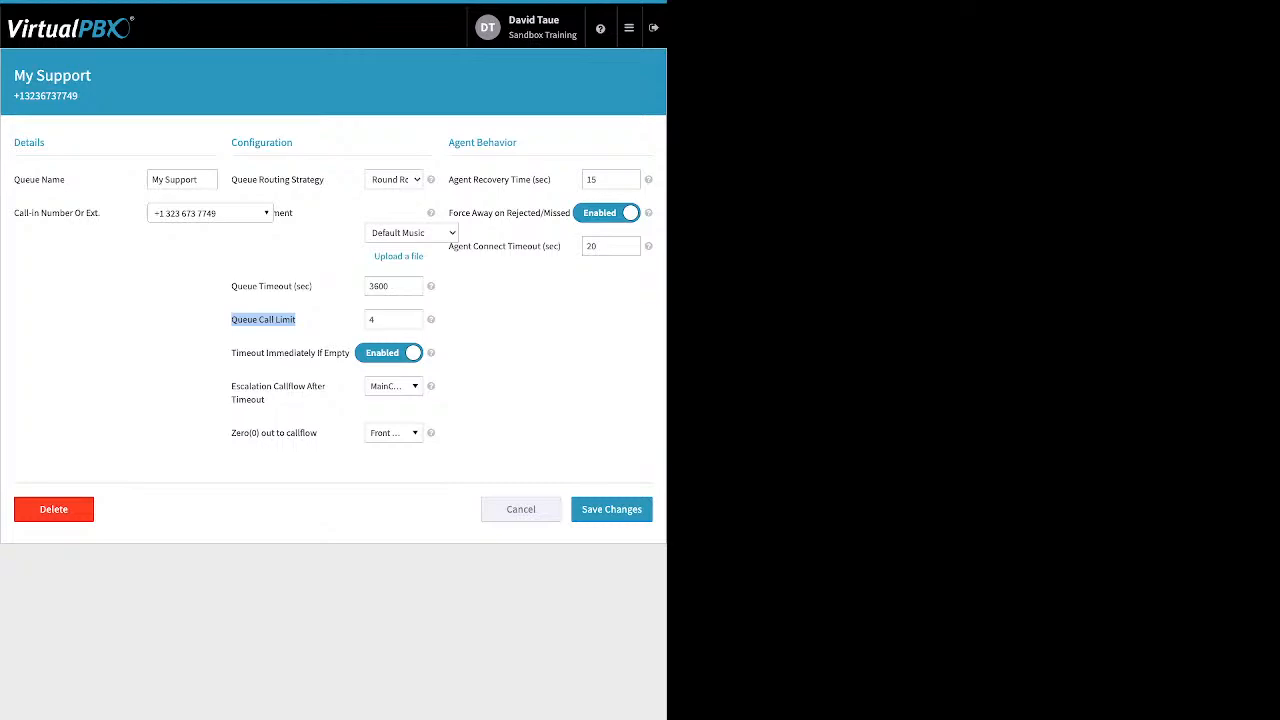
{"action": "left_click", "coordinate": [278, 320]}
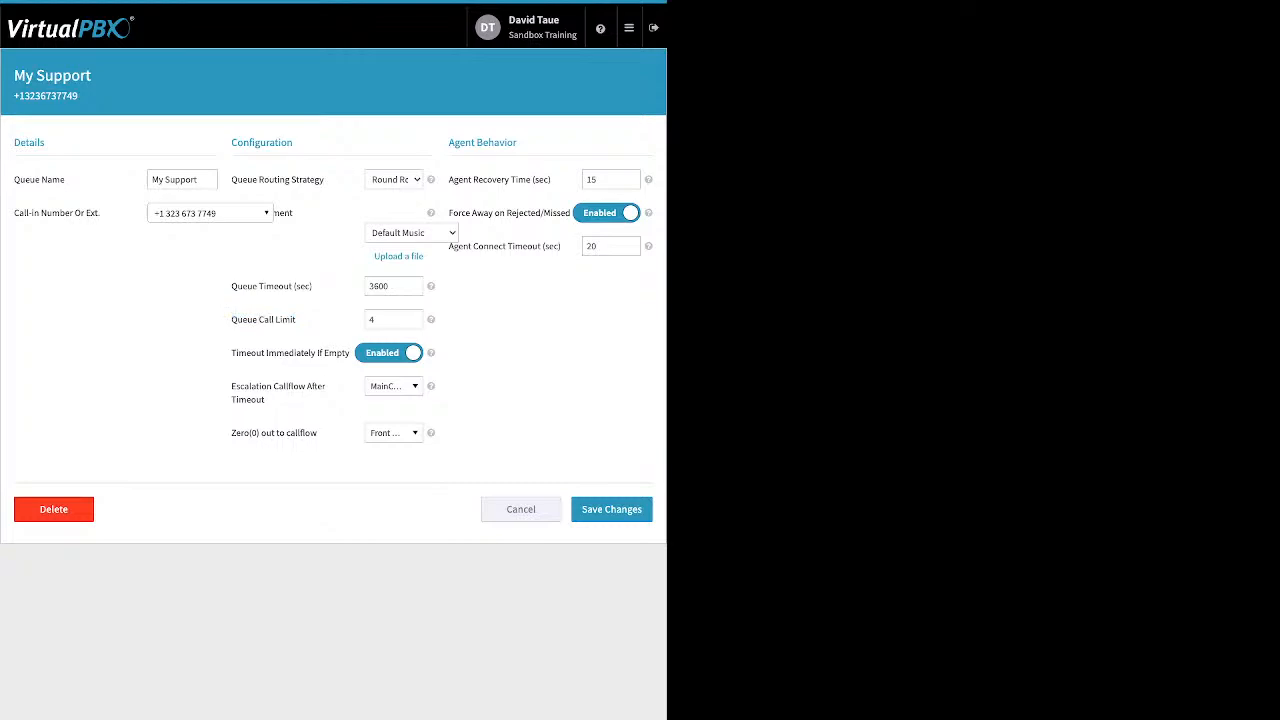
{"action": "left_click_drag", "start_coordinate": [231, 353], "coordinate": [350, 353]}
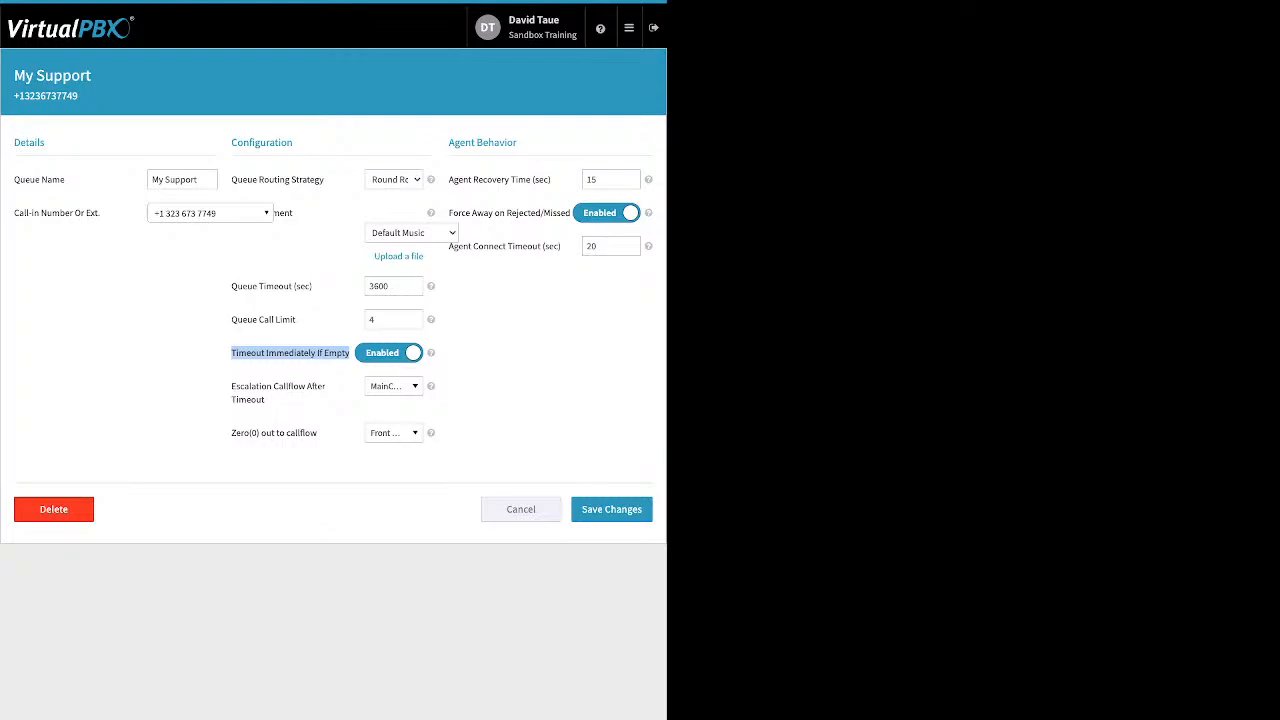
{"action": "double_click", "coordinate": [380, 286]}
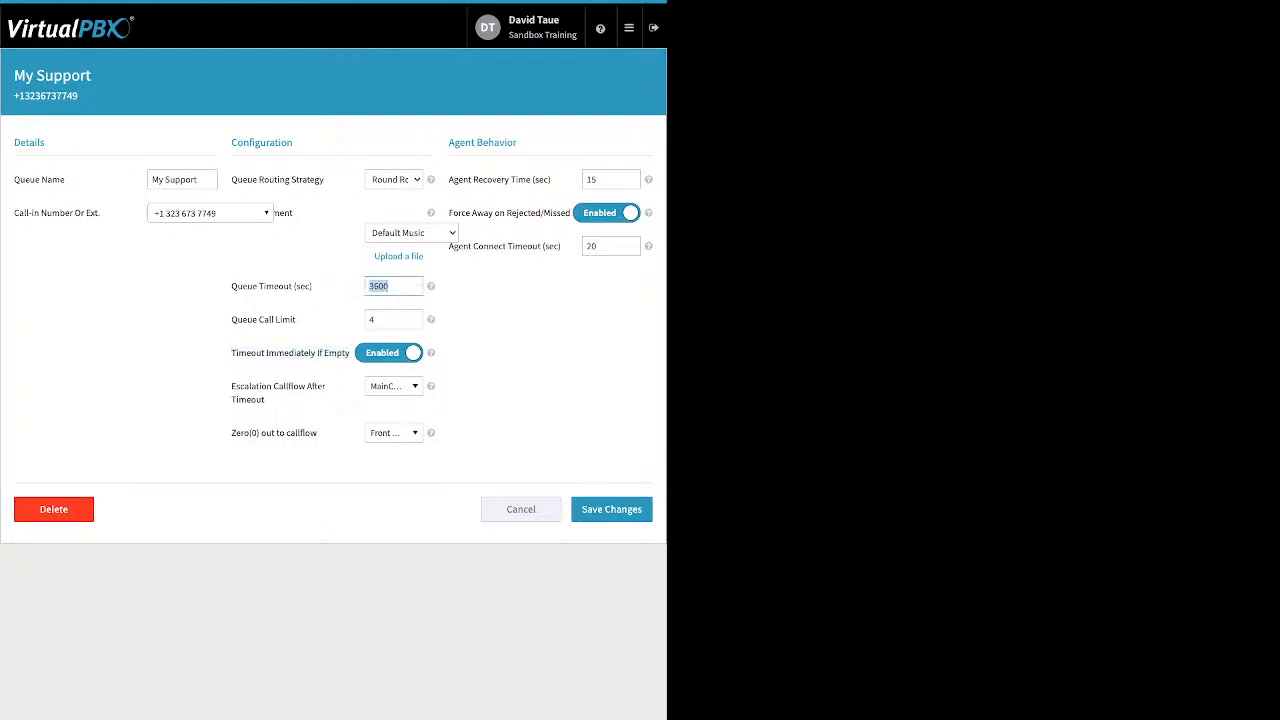
{"action": "left_click", "coordinate": [392, 286]}
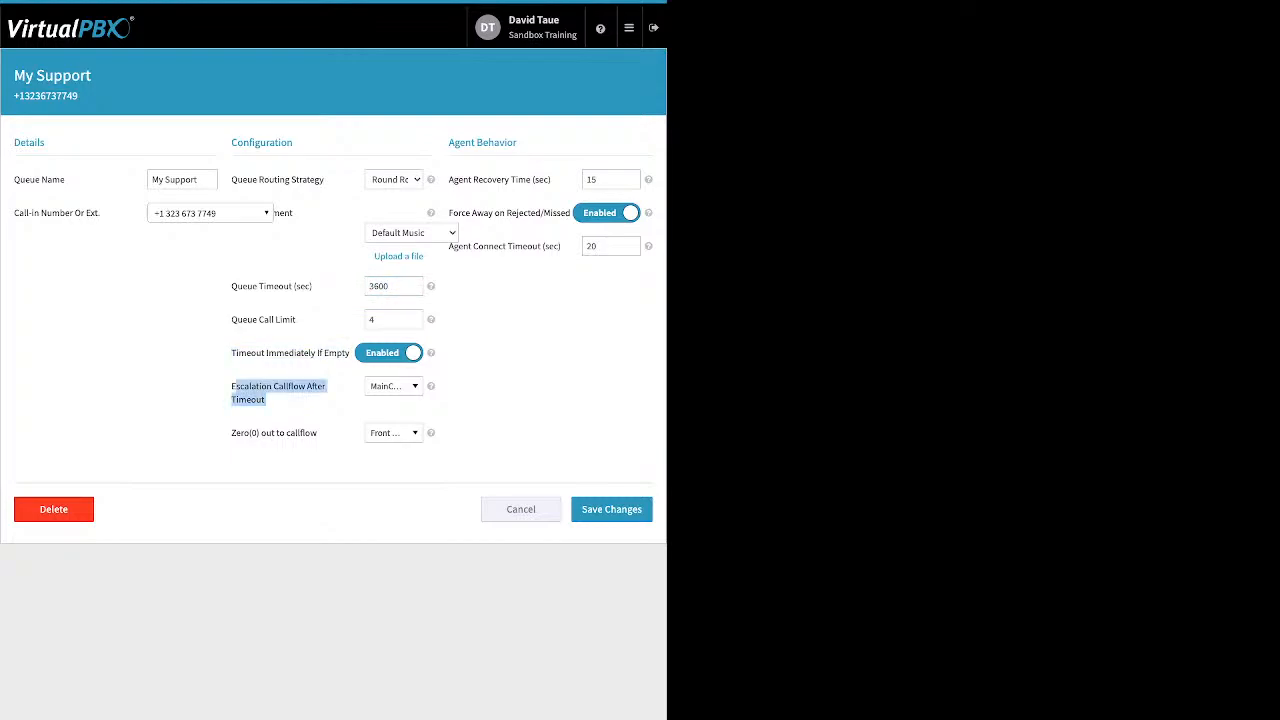
- Browse the callflows available for Escalation Callflow After Timeout, and close the list without choosing another one
{"action": "left_click_drag", "start_coordinate": [267, 400], "coordinate": [231, 386]}
{"action": "left_click", "coordinate": [394, 386]}
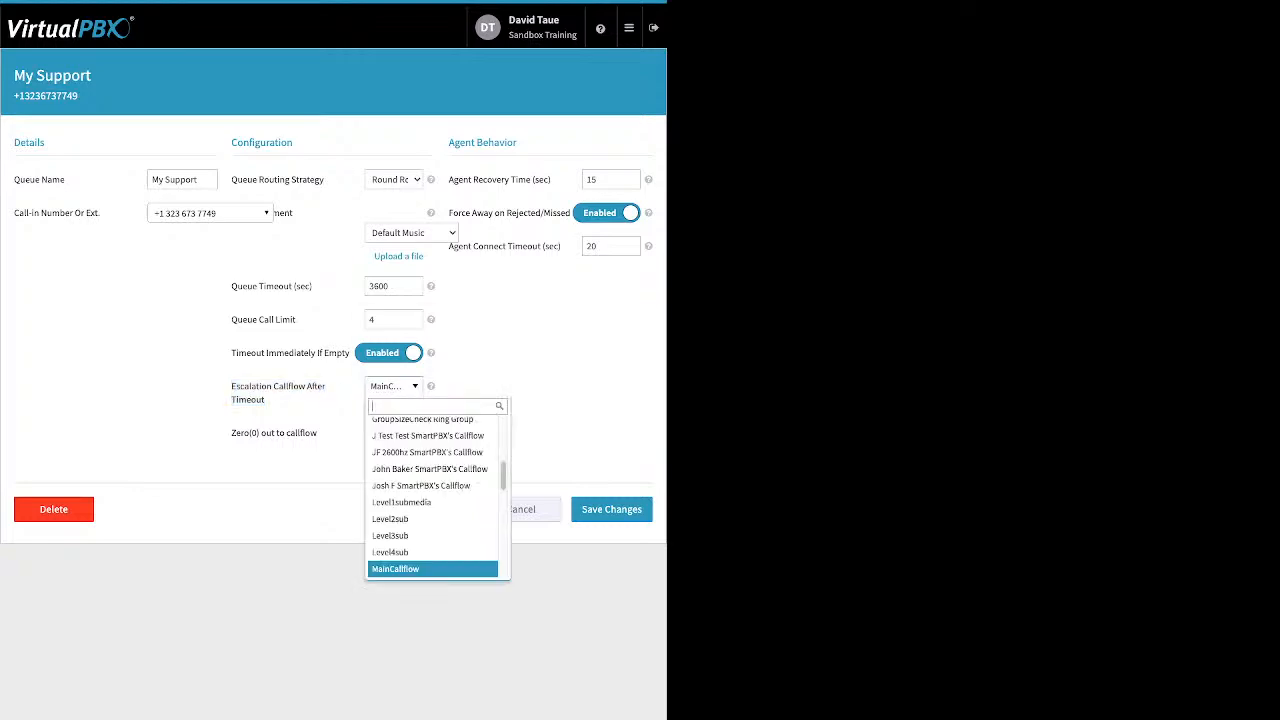
{"action": "scroll", "coordinate": [433, 540], "scroll_direction": "up", "scroll_amount": 3}
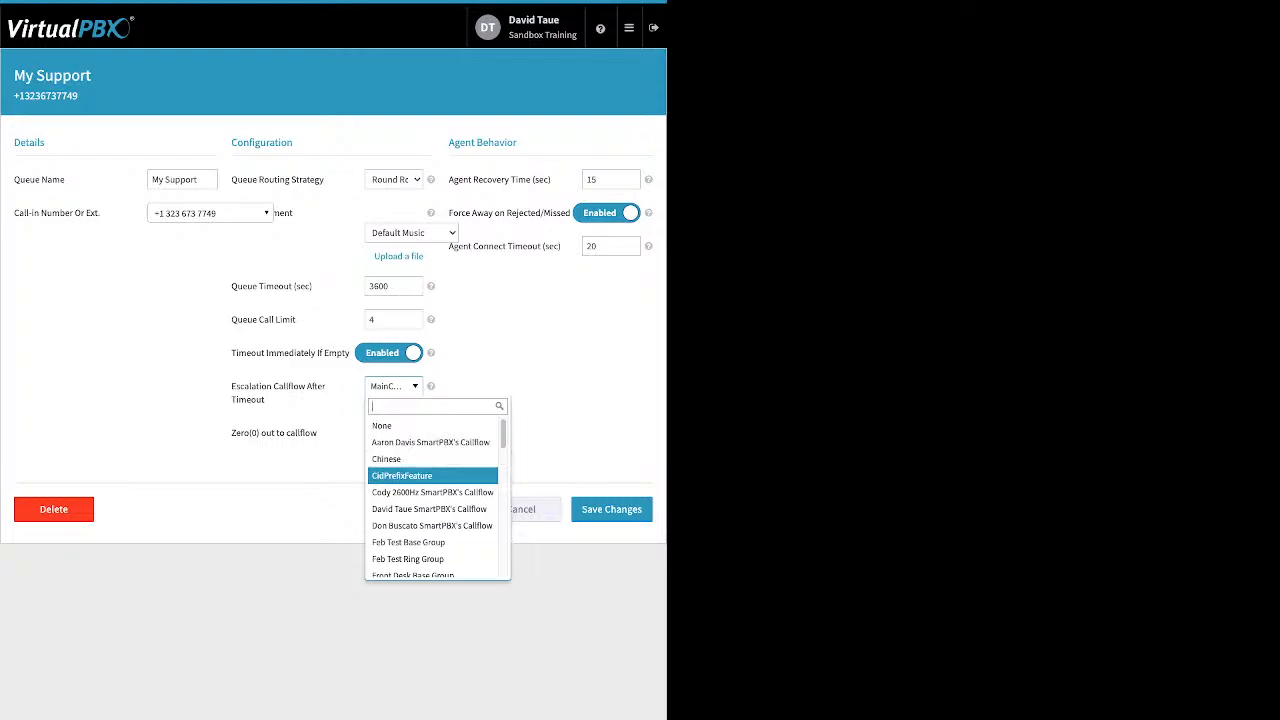
{"action": "scroll", "coordinate": [432, 478], "scroll_direction": "down", "scroll_amount": 1}
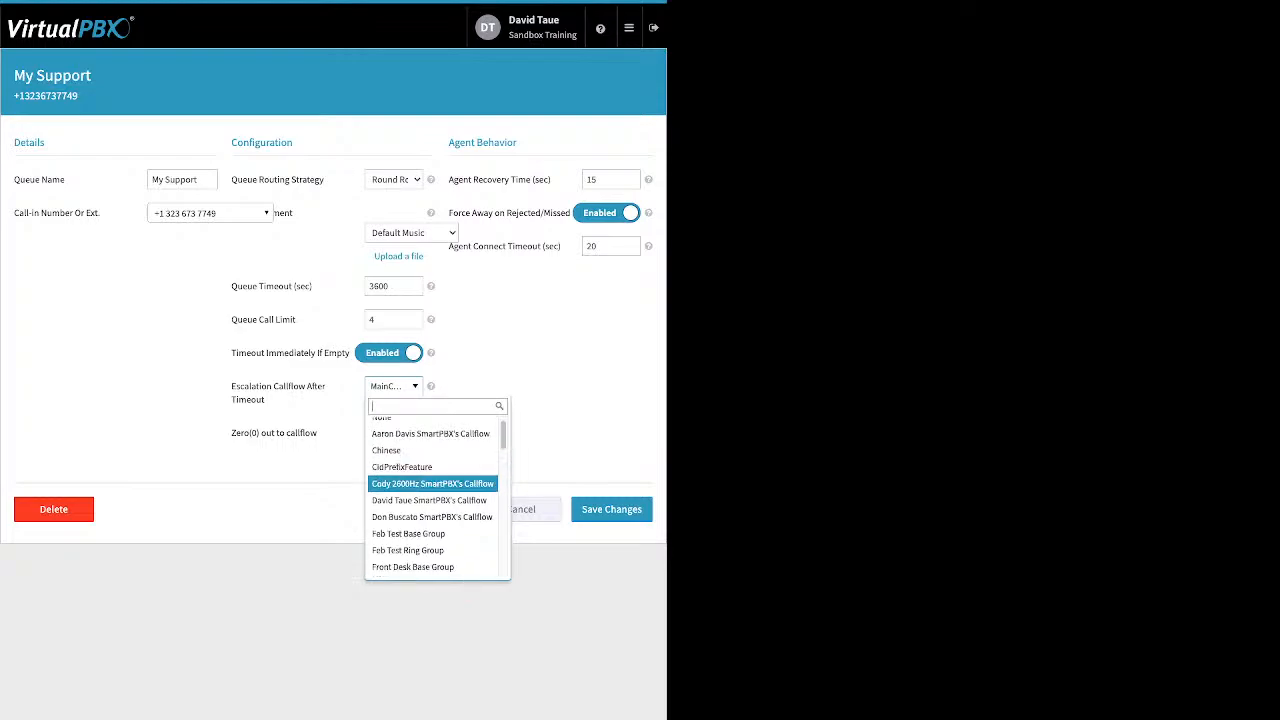
{"action": "scroll", "coordinate": [432, 491], "scroll_direction": "down", "scroll_amount": 3}
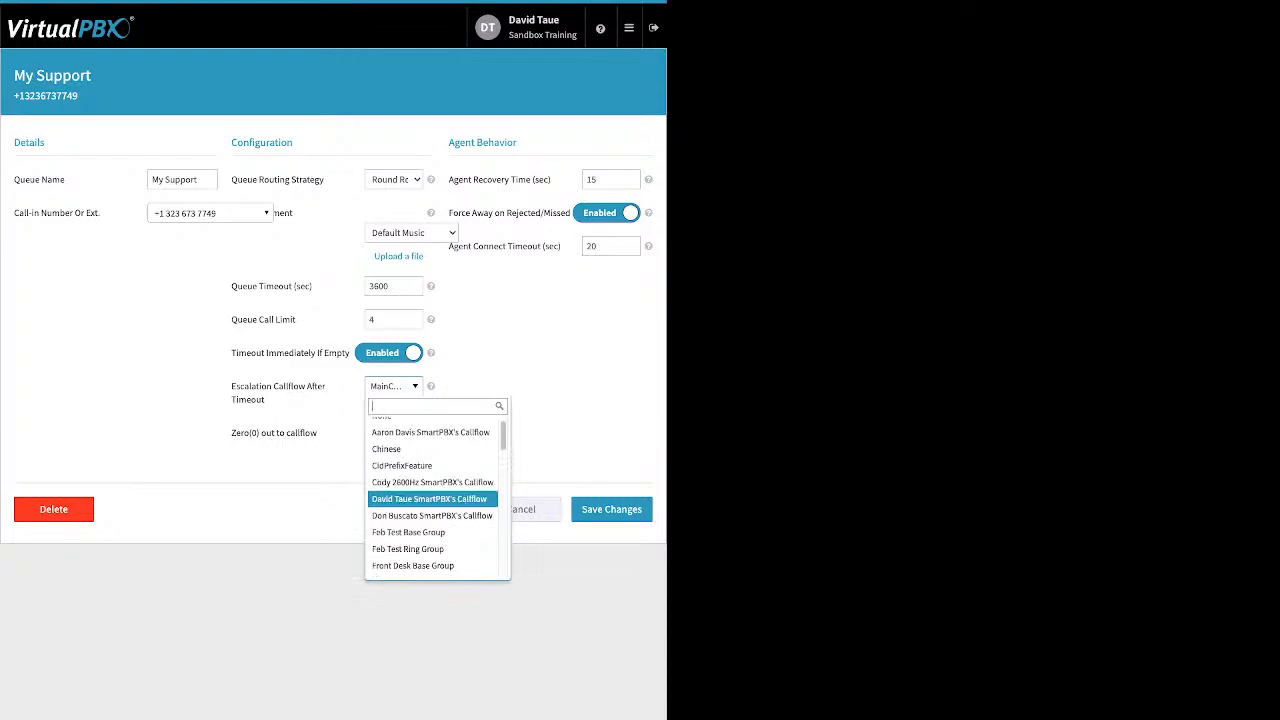
{"action": "scroll", "coordinate": [432, 497], "scroll_direction": "down", "scroll_amount": 2}
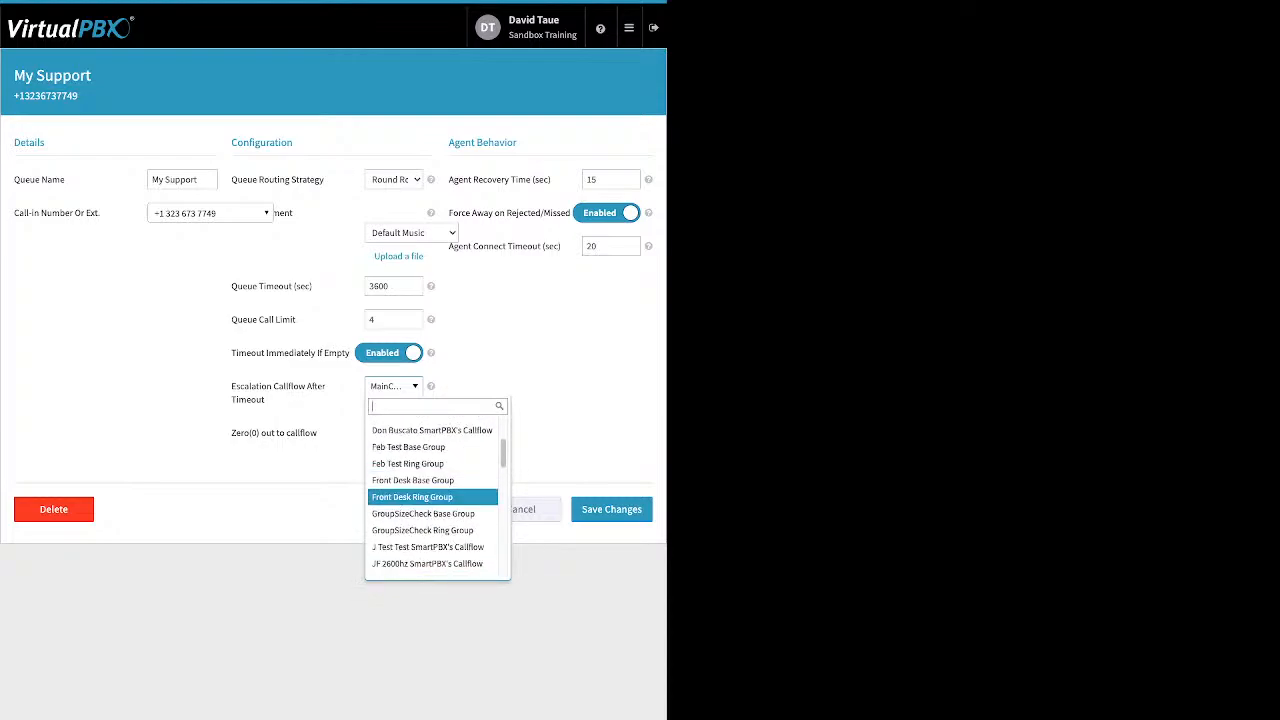
{"action": "scroll", "coordinate": [432, 500], "scroll_direction": "down", "scroll_amount": 5}
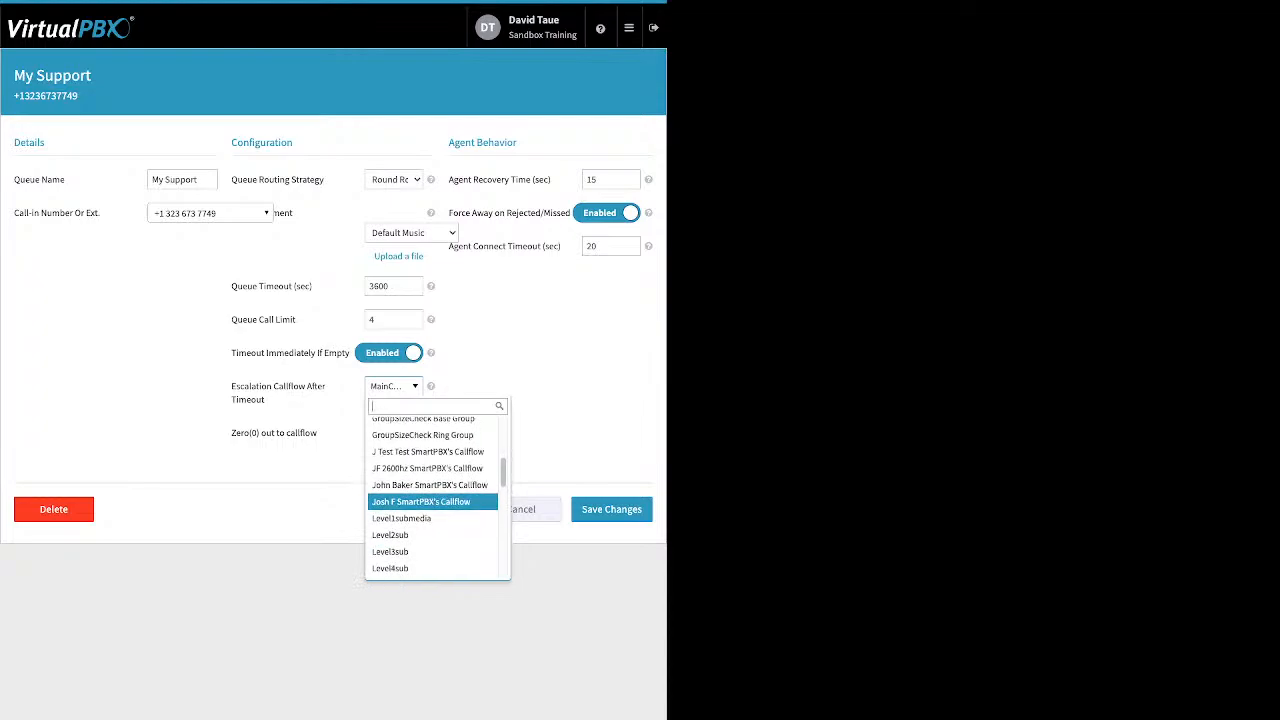
{"action": "scroll", "coordinate": [432, 505], "scroll_direction": "down", "scroll_amount": 5}
{"action": "scroll", "coordinate": [432, 505], "scroll_direction": "down", "scroll_amount": 2}
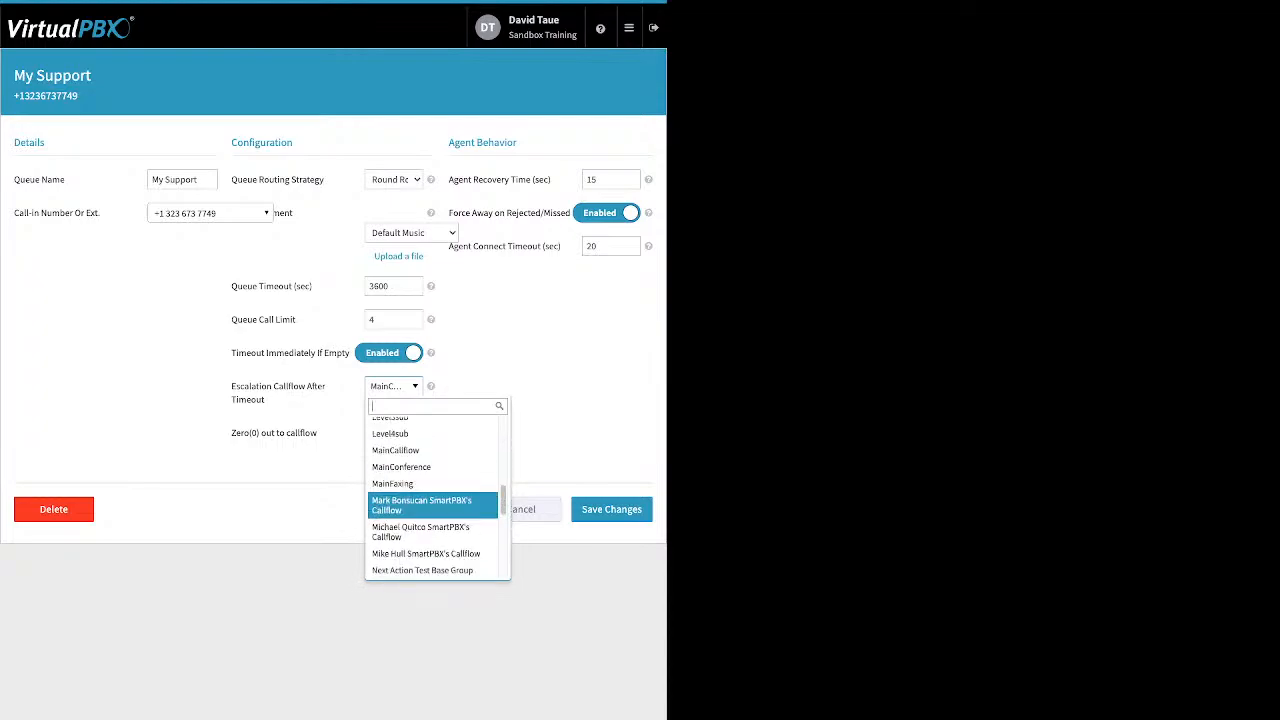
{"action": "scroll", "coordinate": [432, 505], "scroll_direction": "down", "scroll_amount": 4}
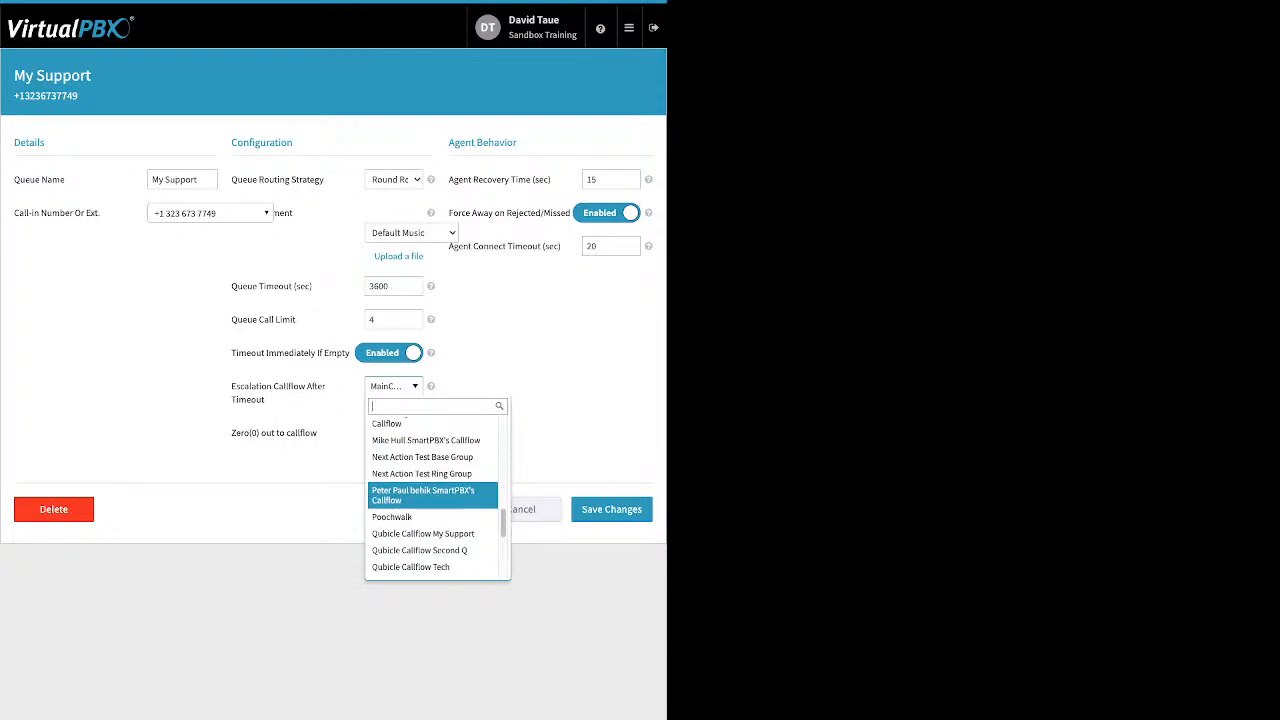
{"action": "scroll", "coordinate": [432, 505], "scroll_direction": "down", "scroll_amount": 4}
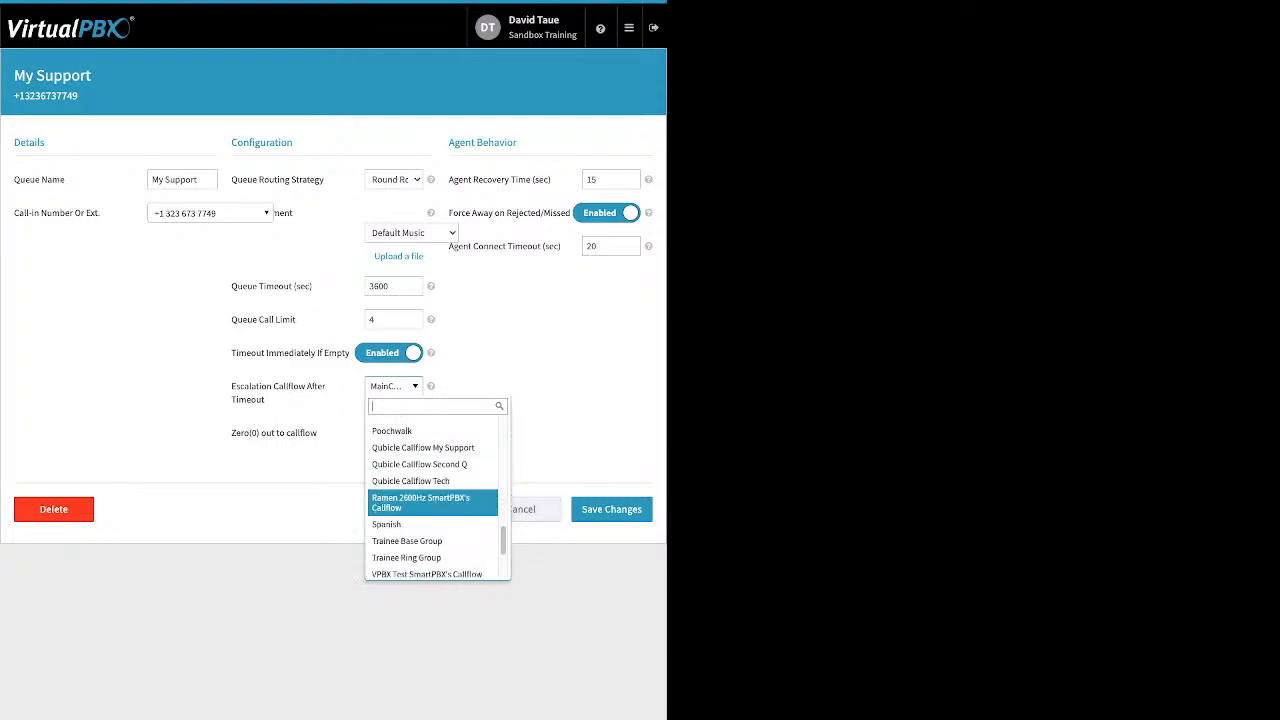
{"action": "scroll", "coordinate": [432, 505], "scroll_direction": "down", "scroll_amount": 2}
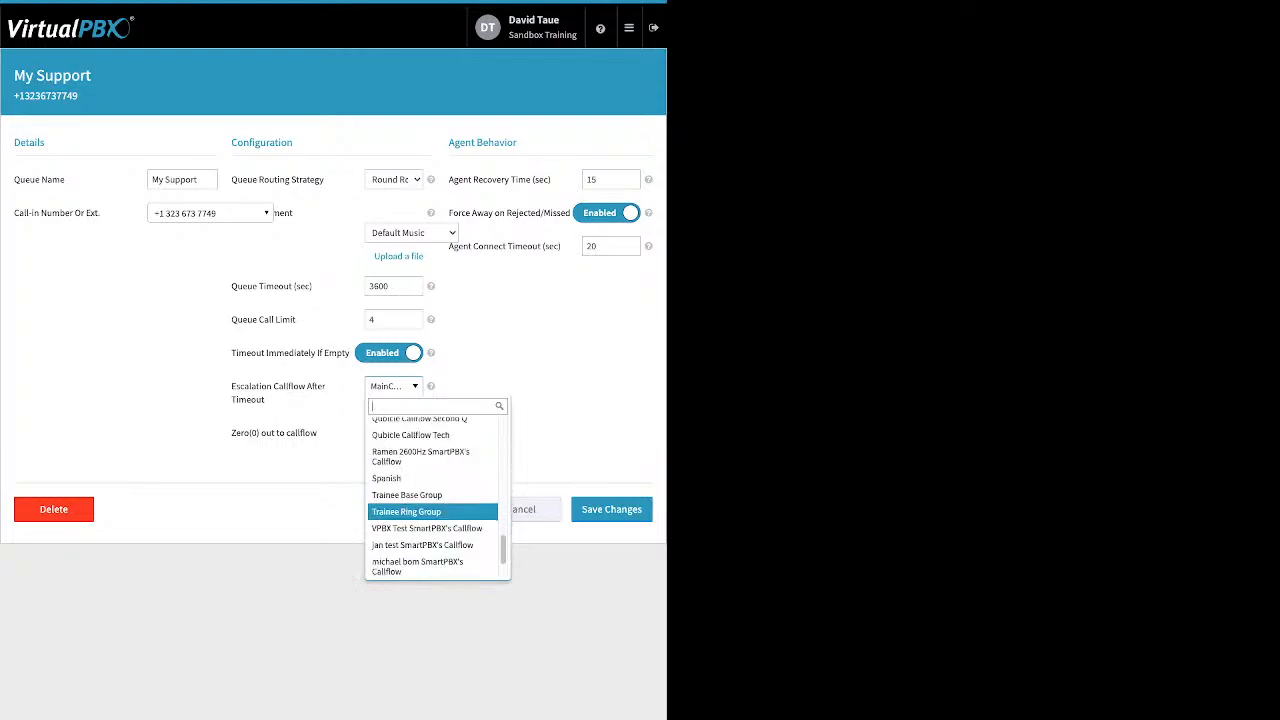
{"action": "scroll", "coordinate": [432, 505], "scroll_direction": "down", "scroll_amount": 3}
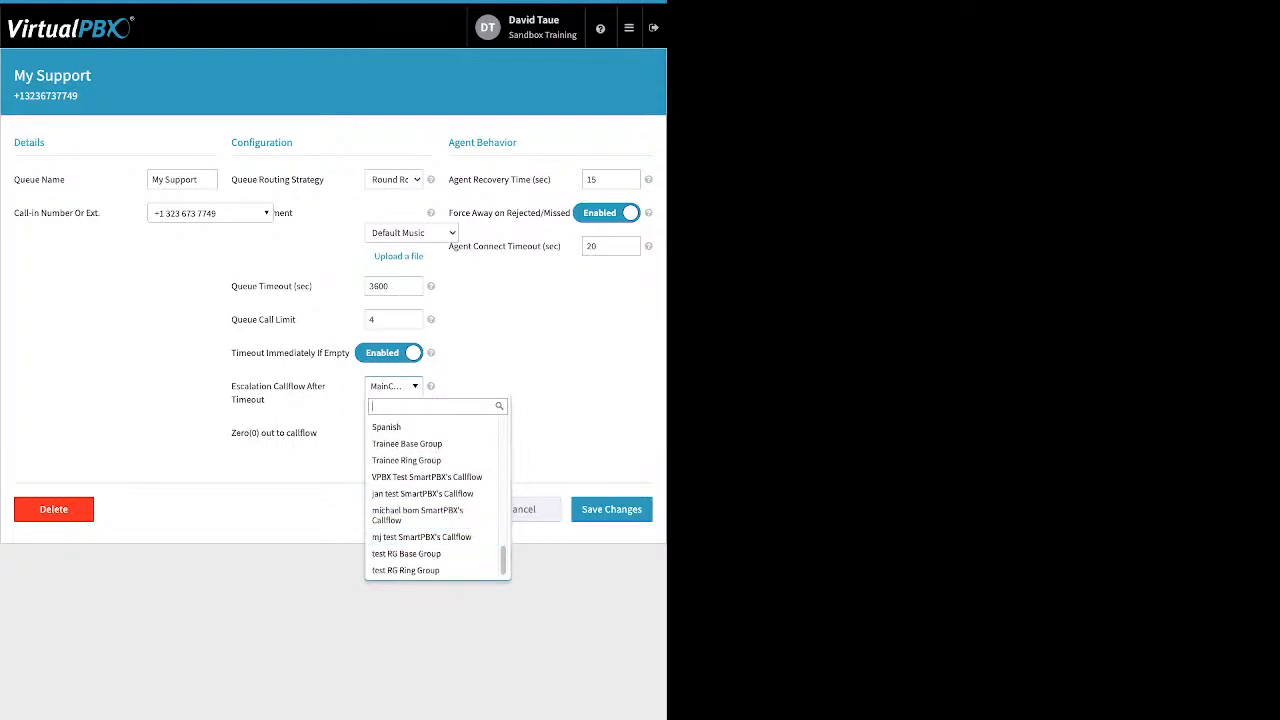
{"action": "key", "text": "Escape"}
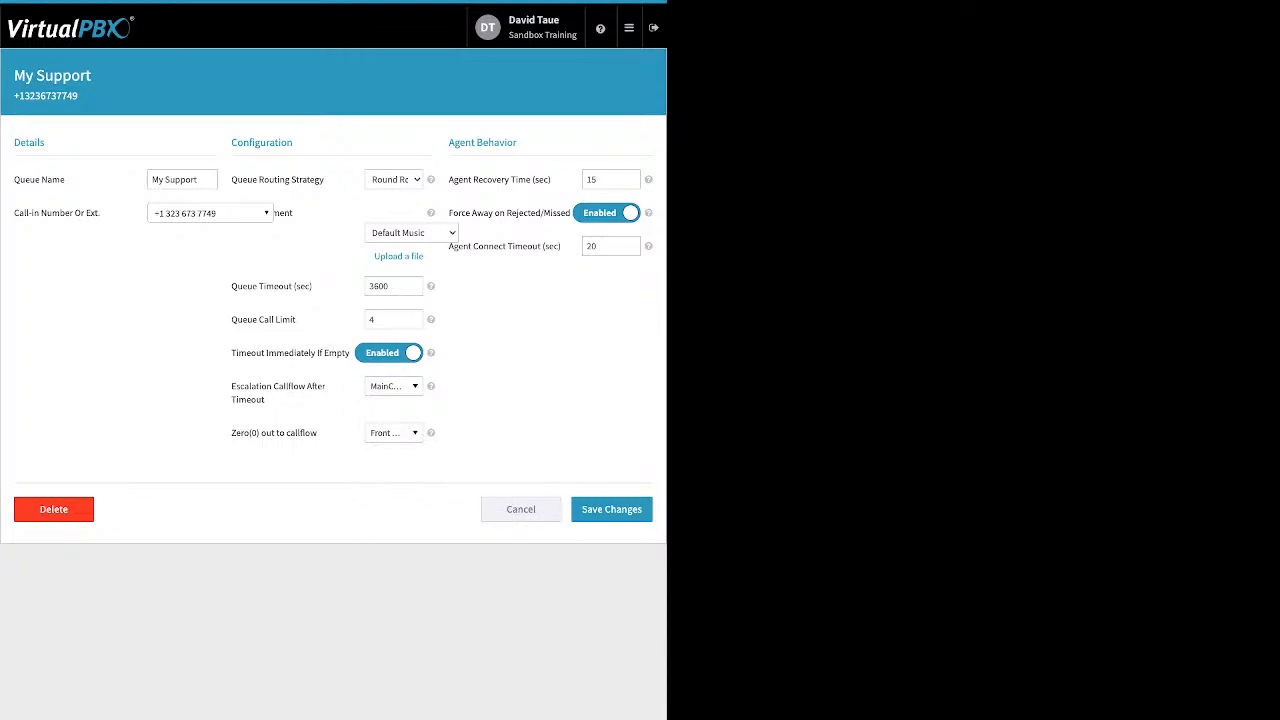
- Review the callflow choices for Zero(0) out to callflow without changing the selection
{"action": "left_click_drag", "start_coordinate": [319, 433], "coordinate": [290, 433]}
{"action": "left_click", "coordinate": [290, 433]}
{"action": "left_click_drag", "start_coordinate": [319, 433], "coordinate": [230, 433]}
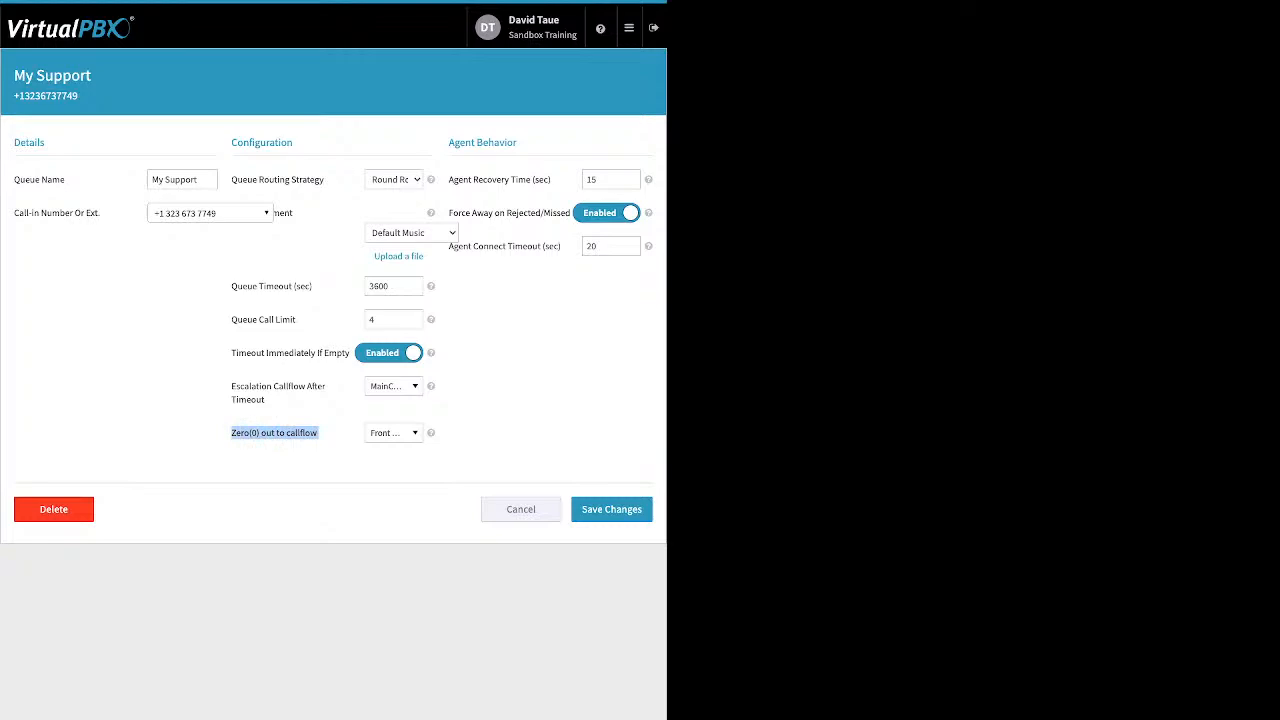
{"action": "left_click", "coordinate": [394, 433]}
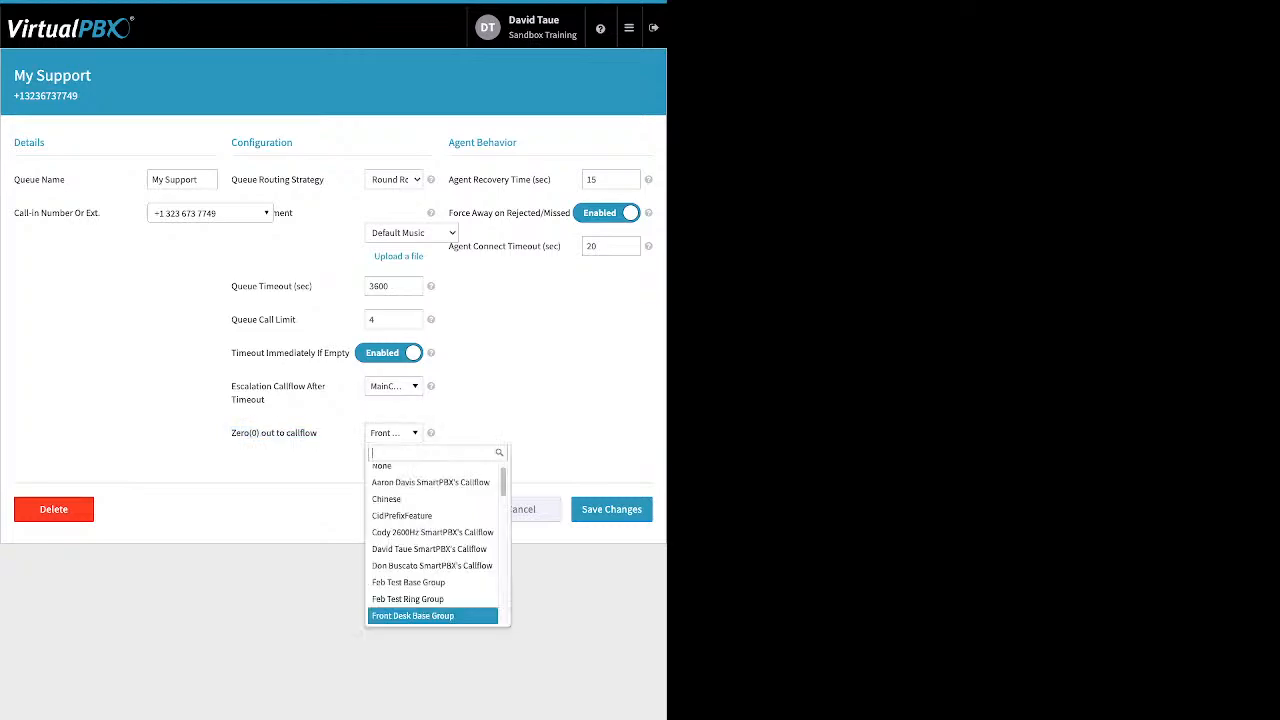
{"action": "key", "text": "Escape"}
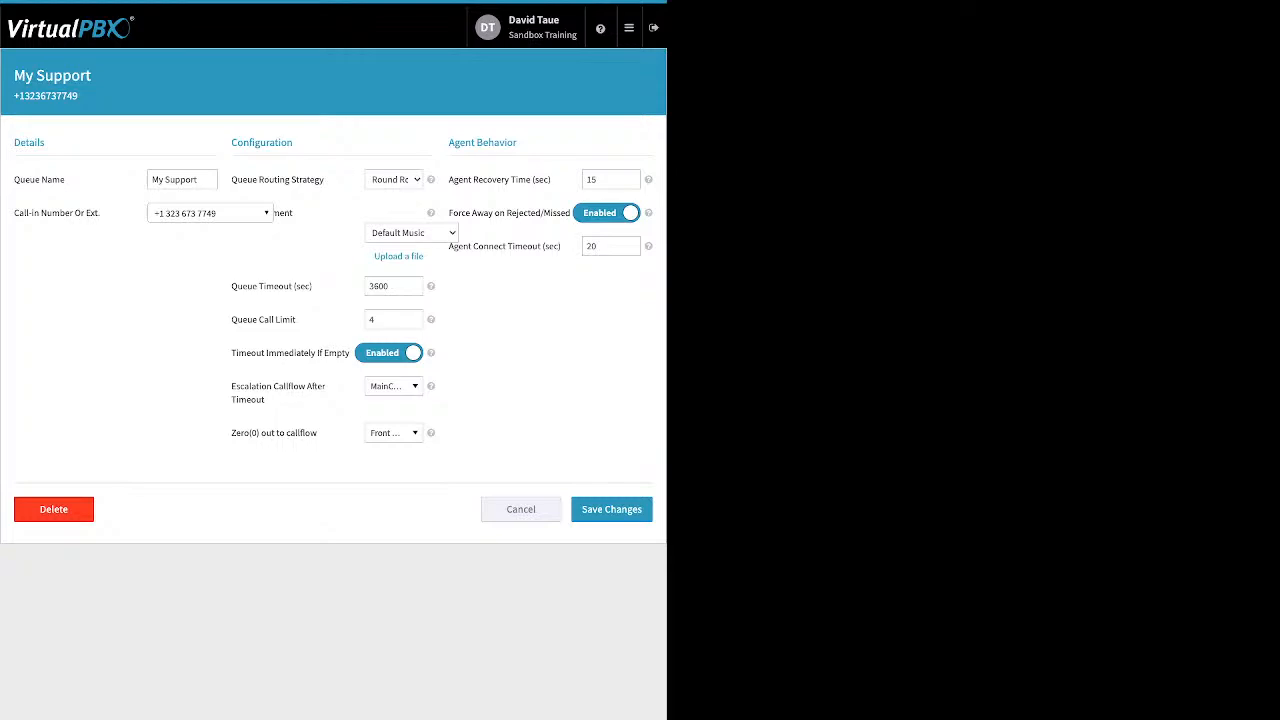
- Review the queue's Agent Behavior settings, switching Force Away on Rejected/Missed off and back on
{"action": "left_click_drag", "start_coordinate": [448, 179], "coordinate": [551, 179]}
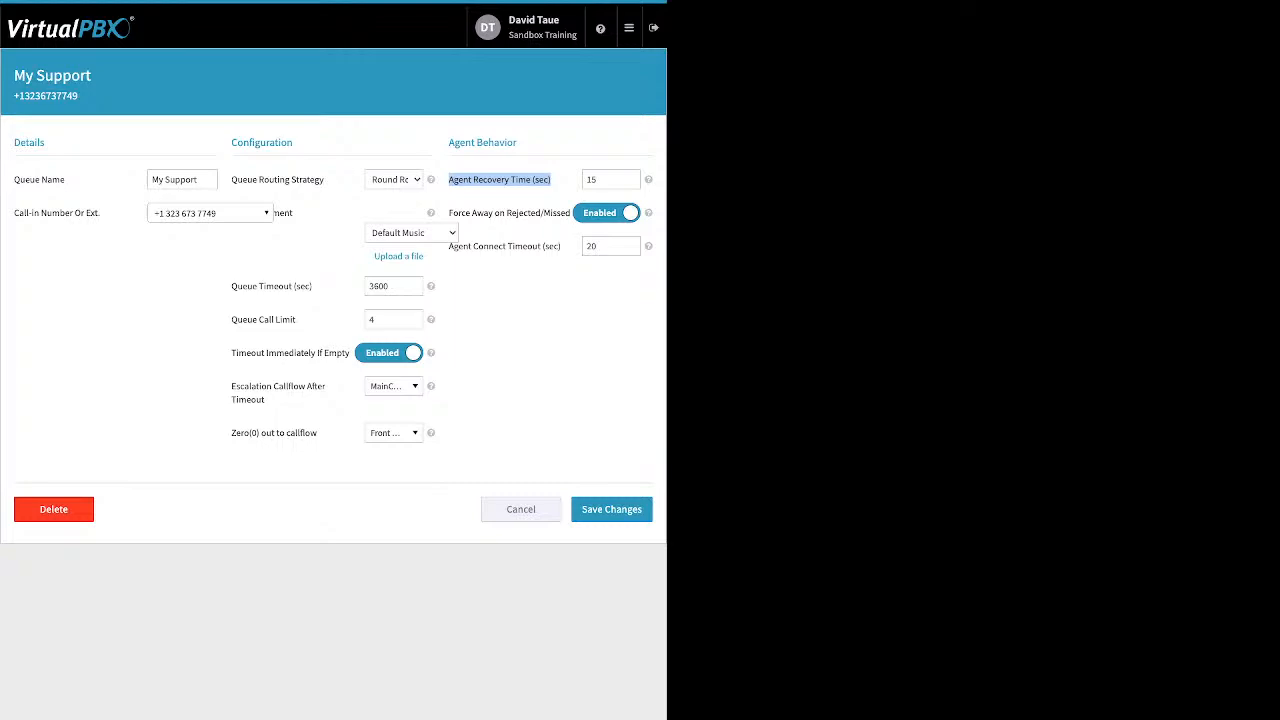
{"action": "left_click", "coordinate": [607, 213]}
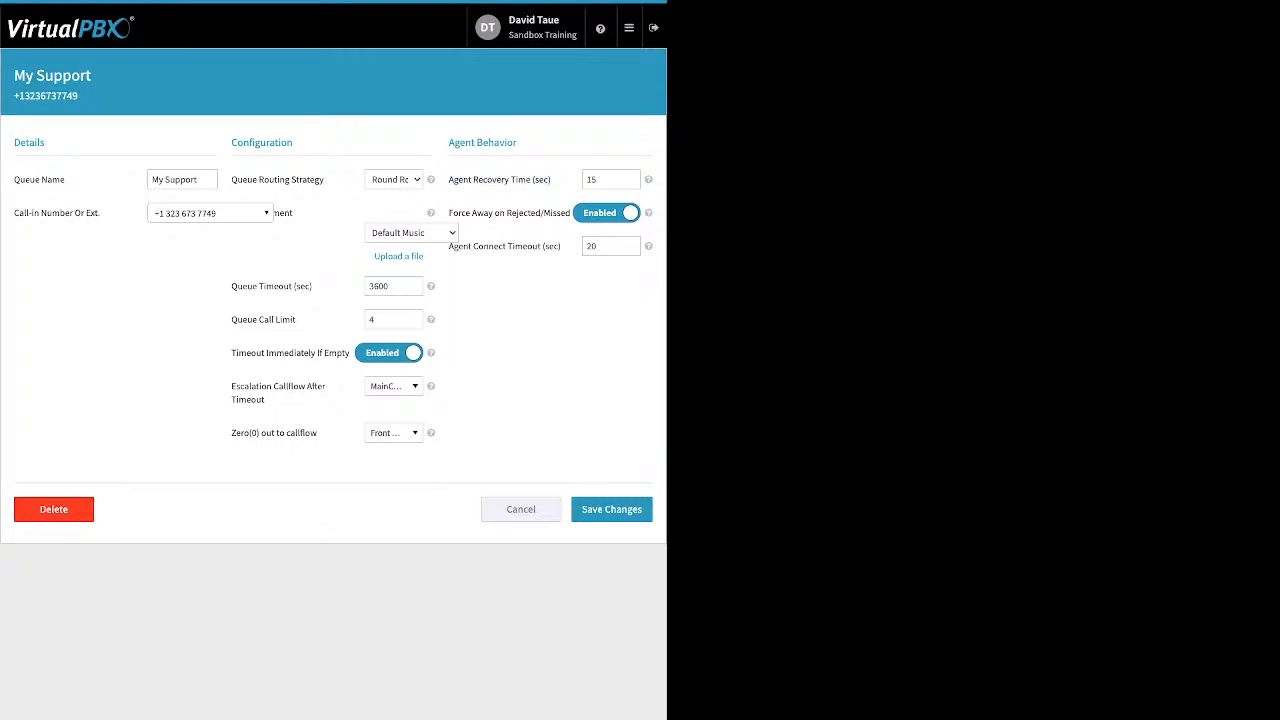
{"action": "left_click_drag", "start_coordinate": [449, 213], "coordinate": [573, 213]}
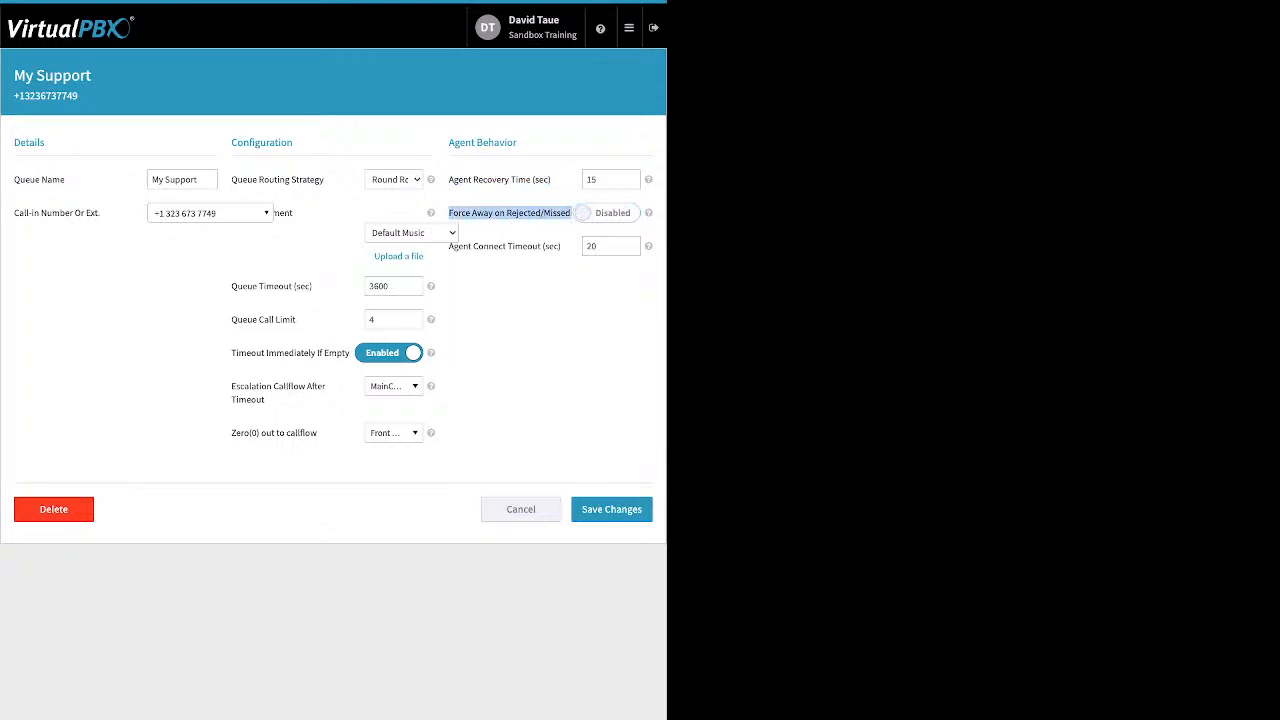
{"action": "left_click", "coordinate": [607, 213]}
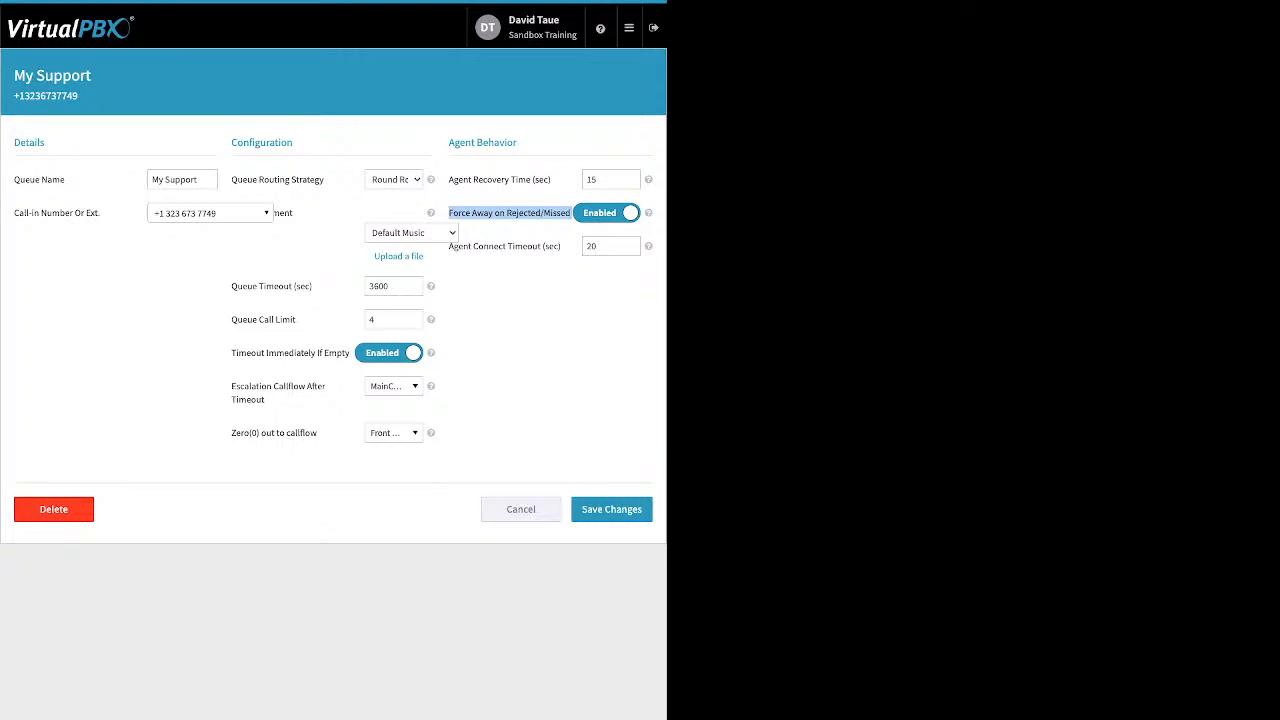
{"action": "left_click", "coordinate": [512, 214]}
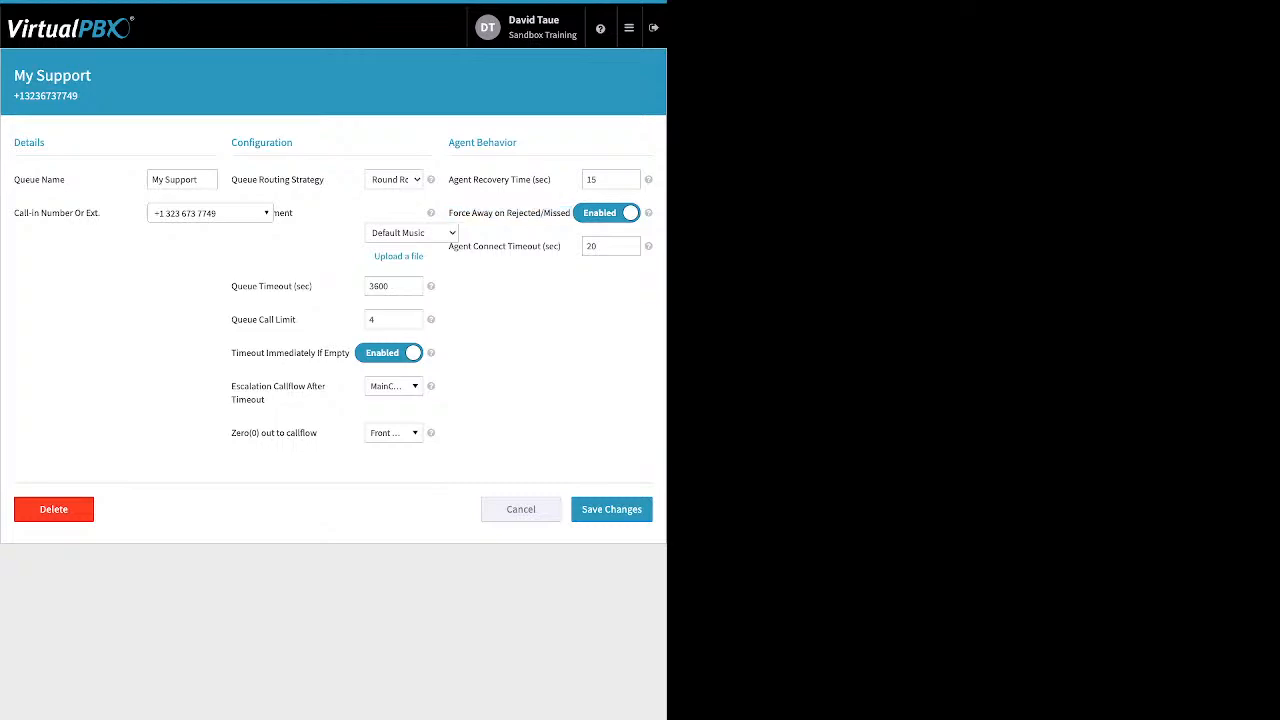
{"action": "left_click_drag", "start_coordinate": [566, 247], "coordinate": [448, 247]}
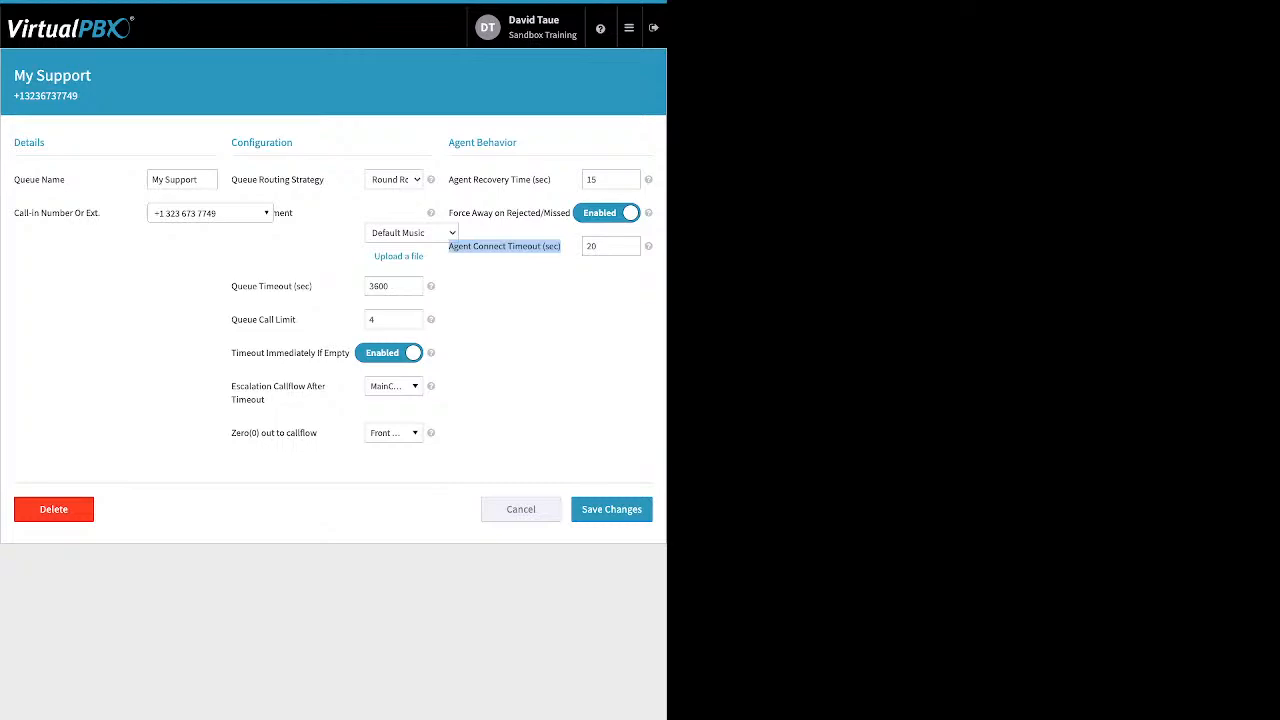
- Save the My Support queue's settings
{"action": "left_click", "coordinate": [611, 509]}
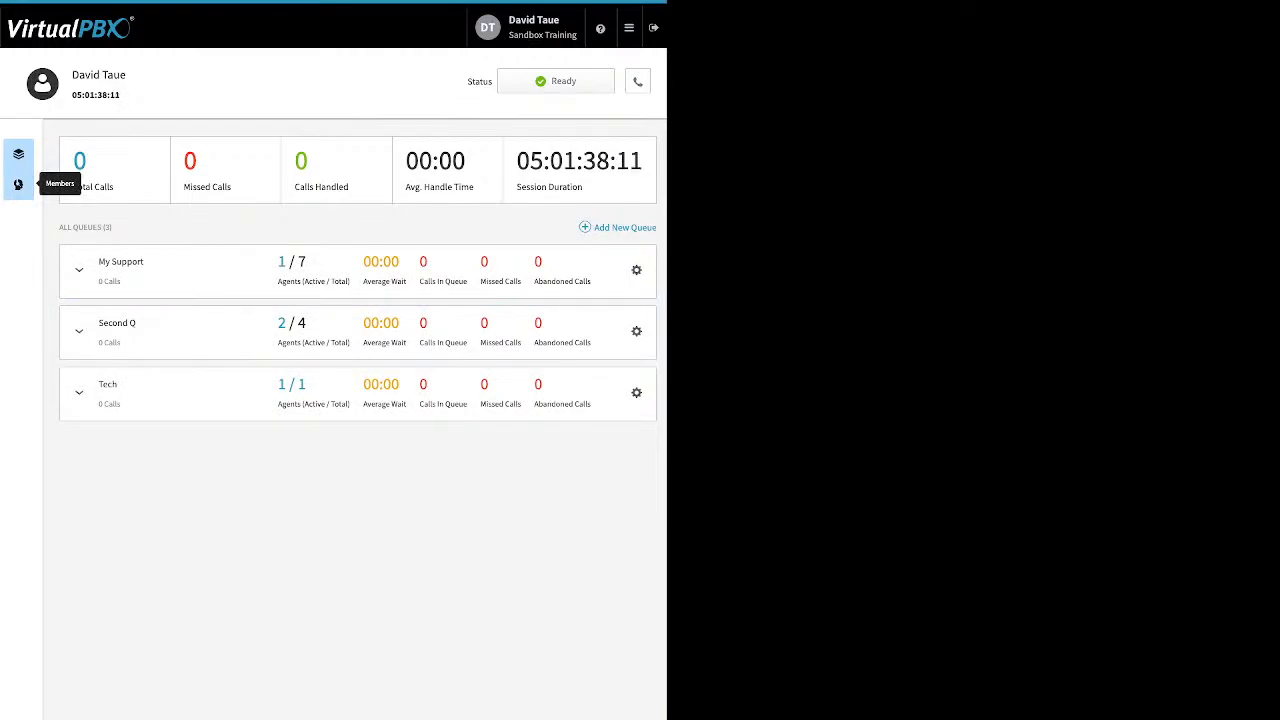
- Add the last user in the list of available system users as a call center member
{"action": "left_click", "coordinate": [18, 184]}
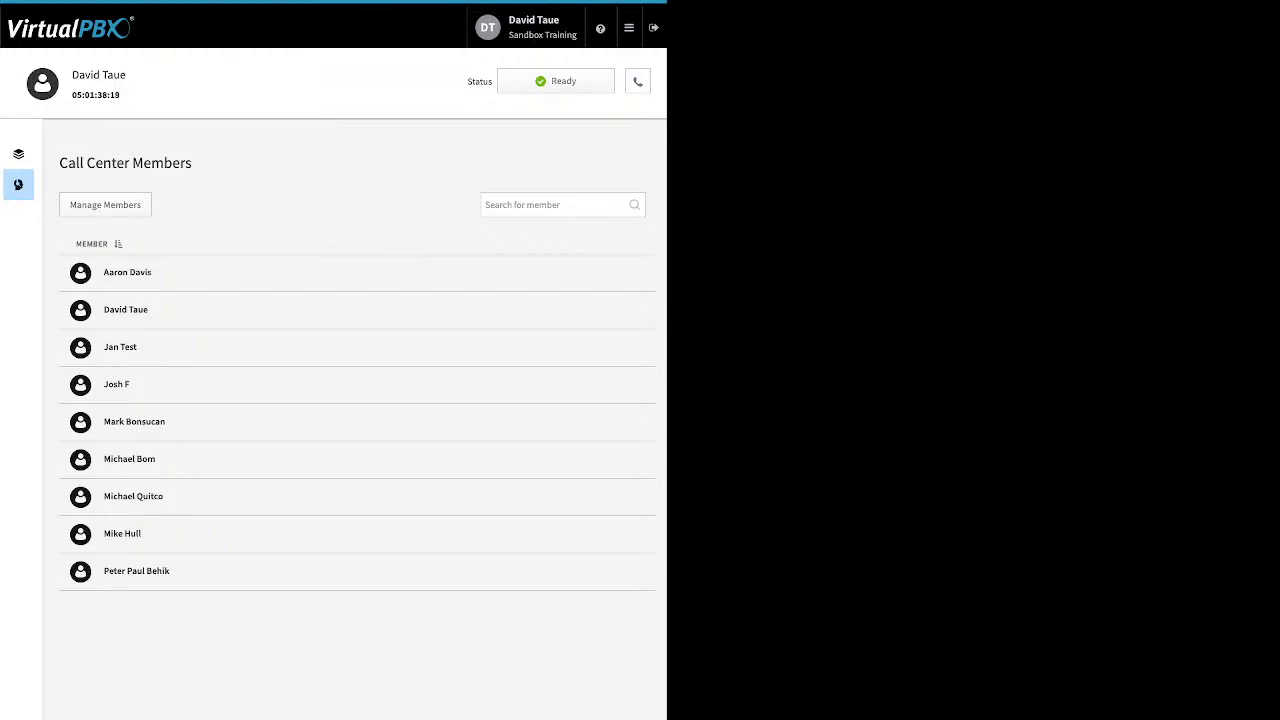
{"action": "left_click", "coordinate": [105, 204]}
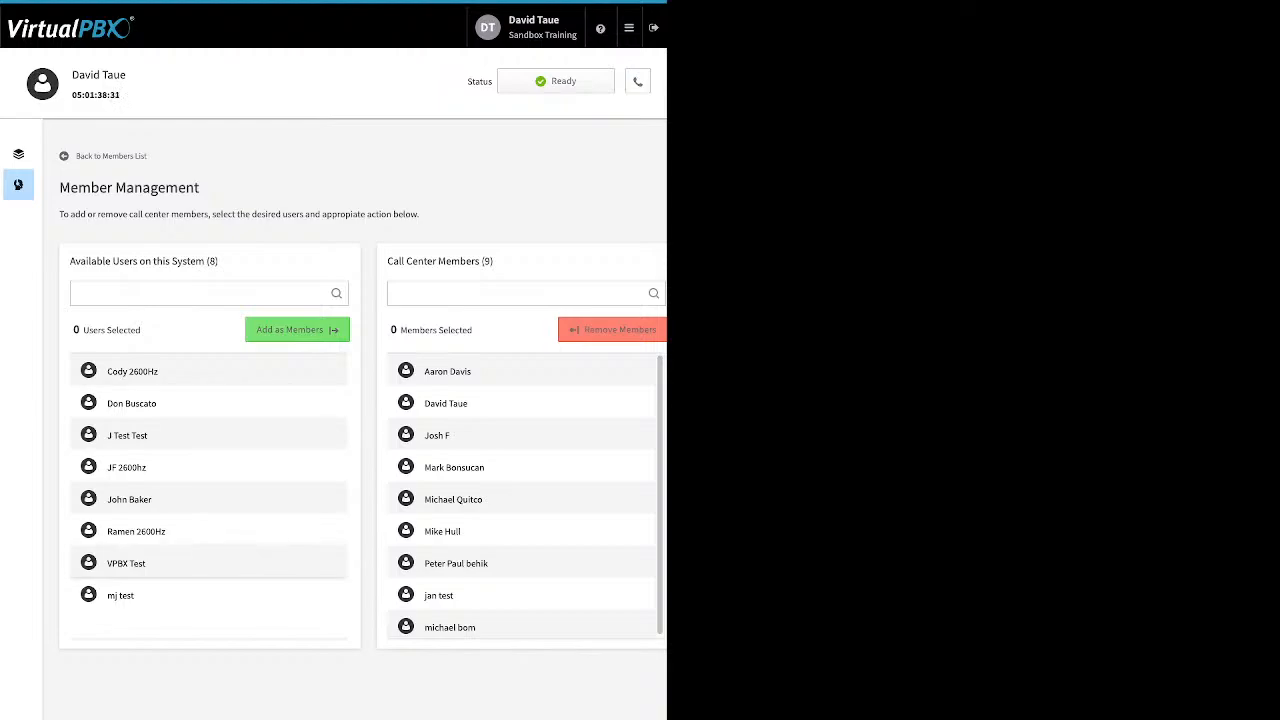
{"action": "left_click", "coordinate": [120, 596]}
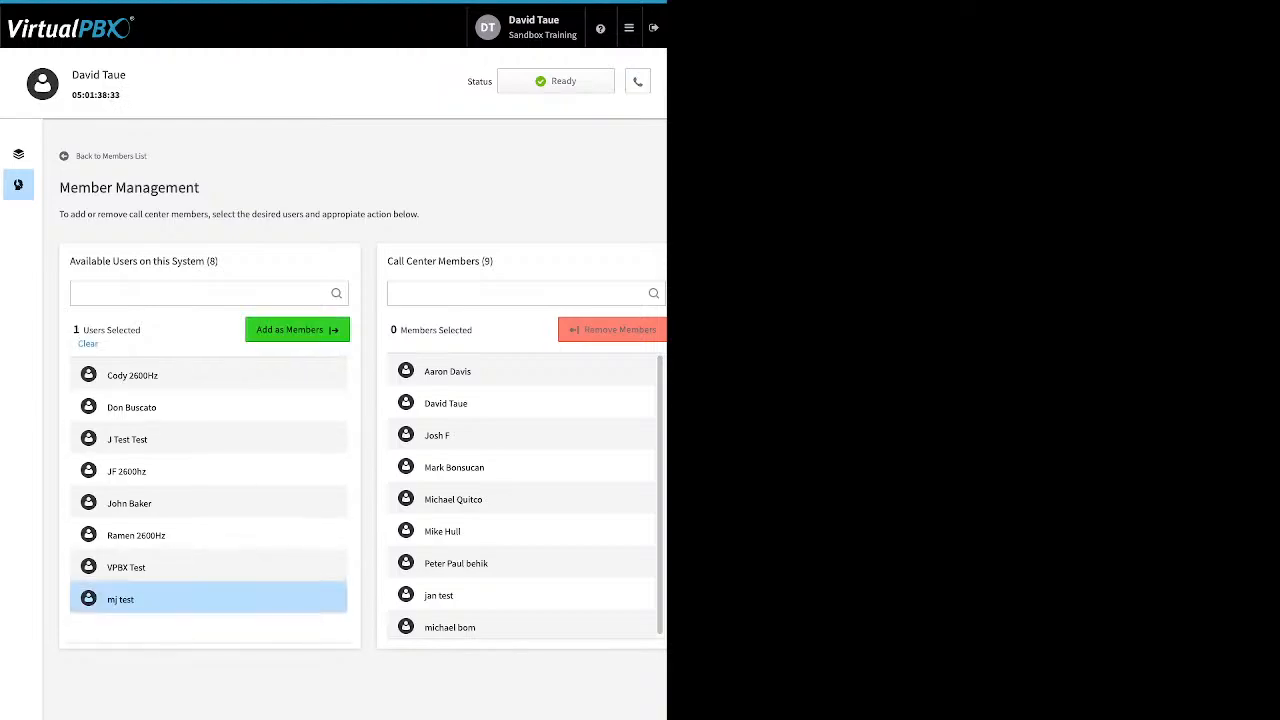
{"action": "left_click", "coordinate": [297, 330]}
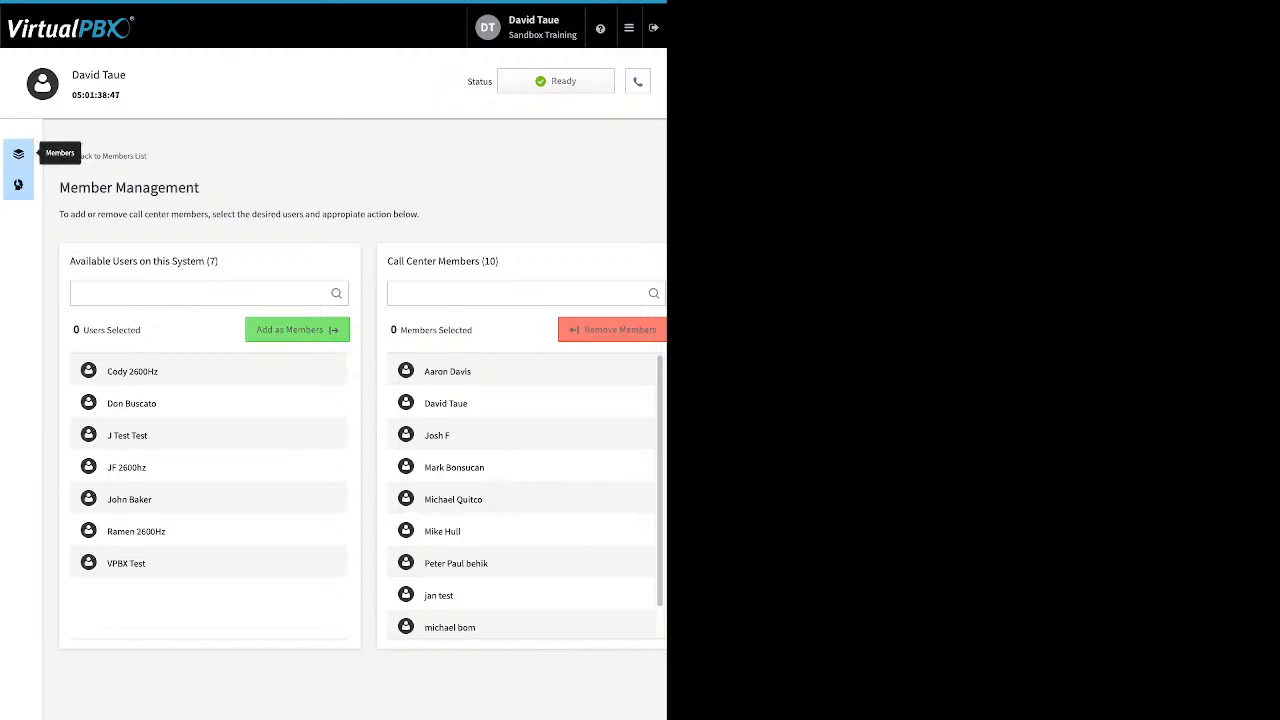
- Assign the newly added call center member as an agent of the My Support queue, and look at the queue's manager assignments
{"action": "left_click", "coordinate": [18, 153]}
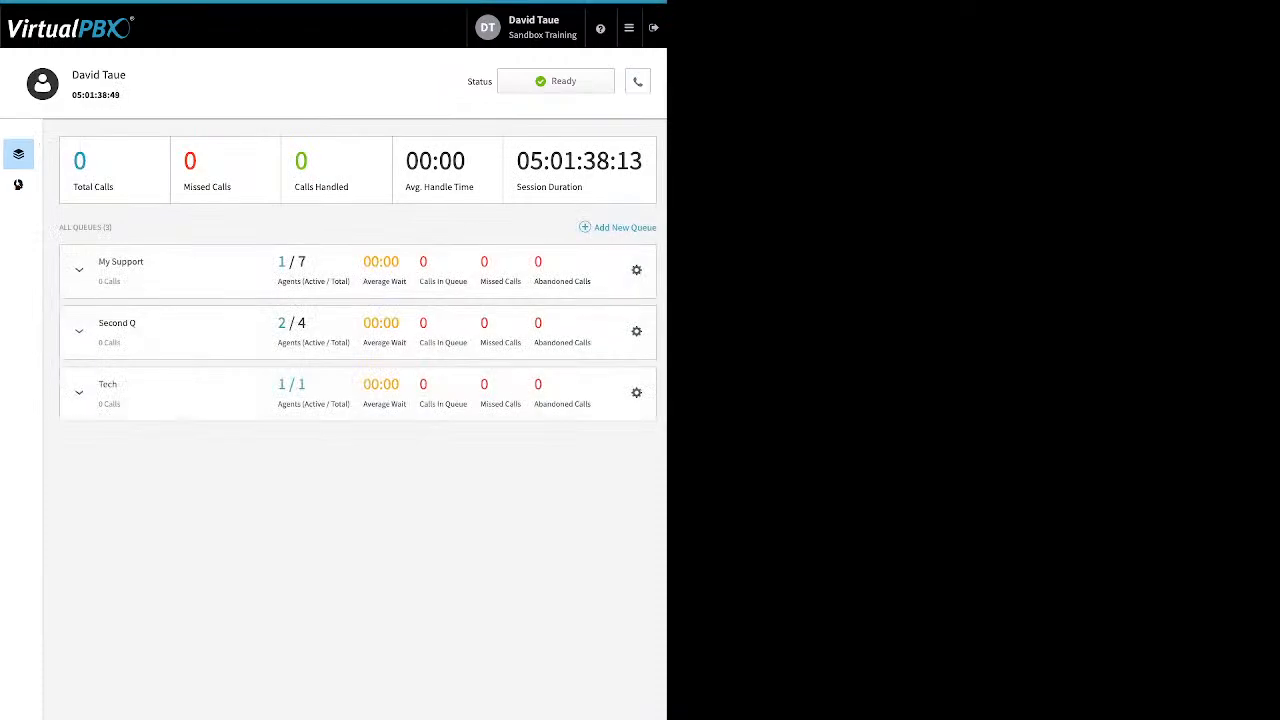
{"action": "left_click", "coordinate": [79, 270]}
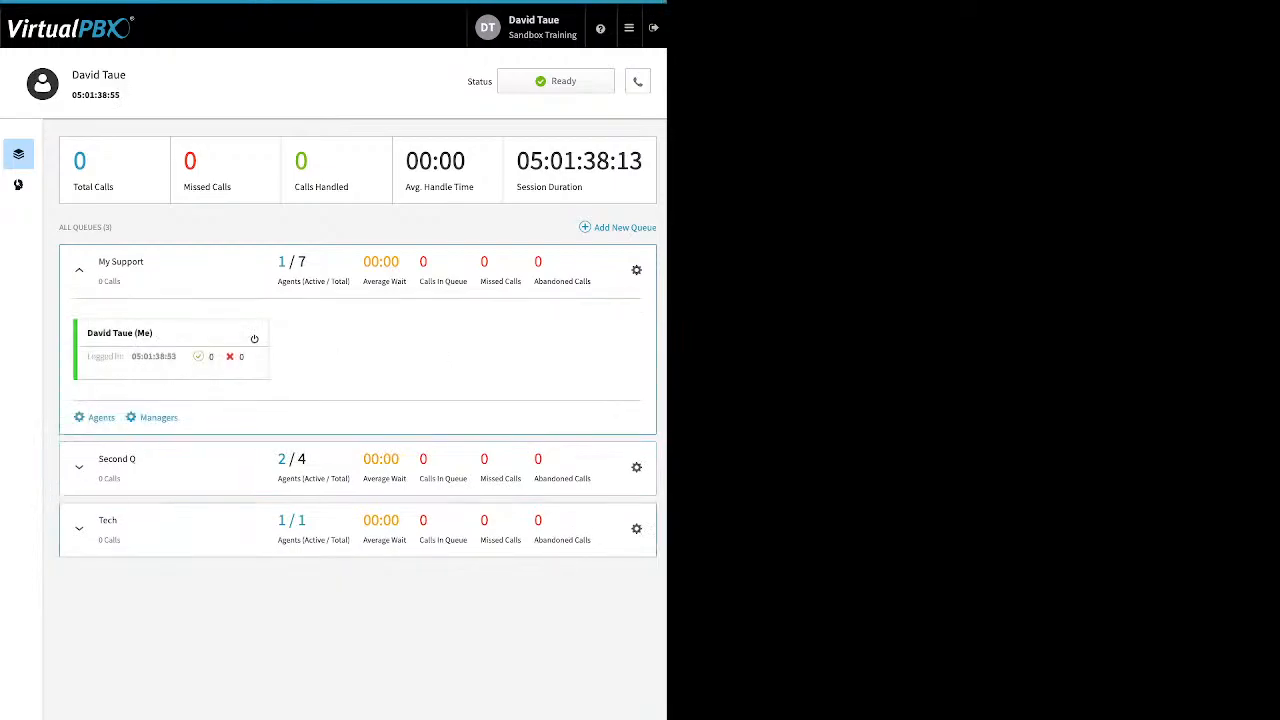
{"action": "left_click", "coordinate": [101, 417]}
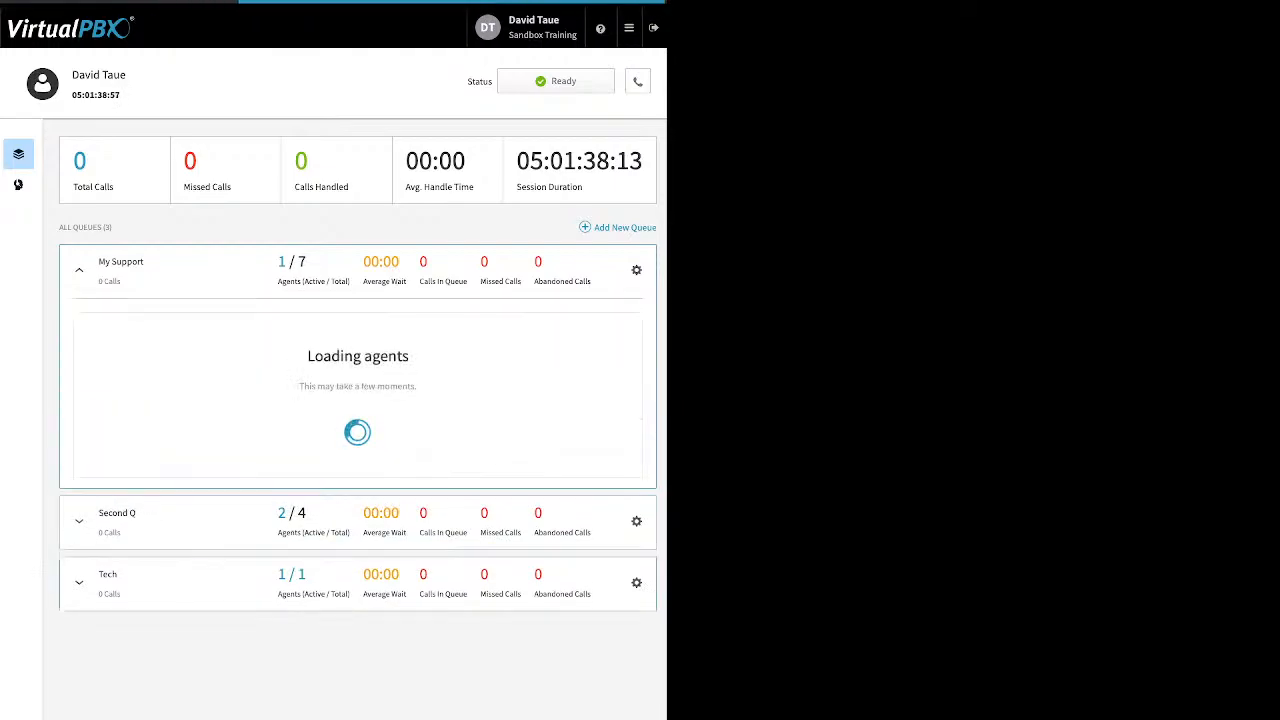
{"action": "left_click_drag", "start_coordinate": [115, 572], "coordinate": [400, 600]}
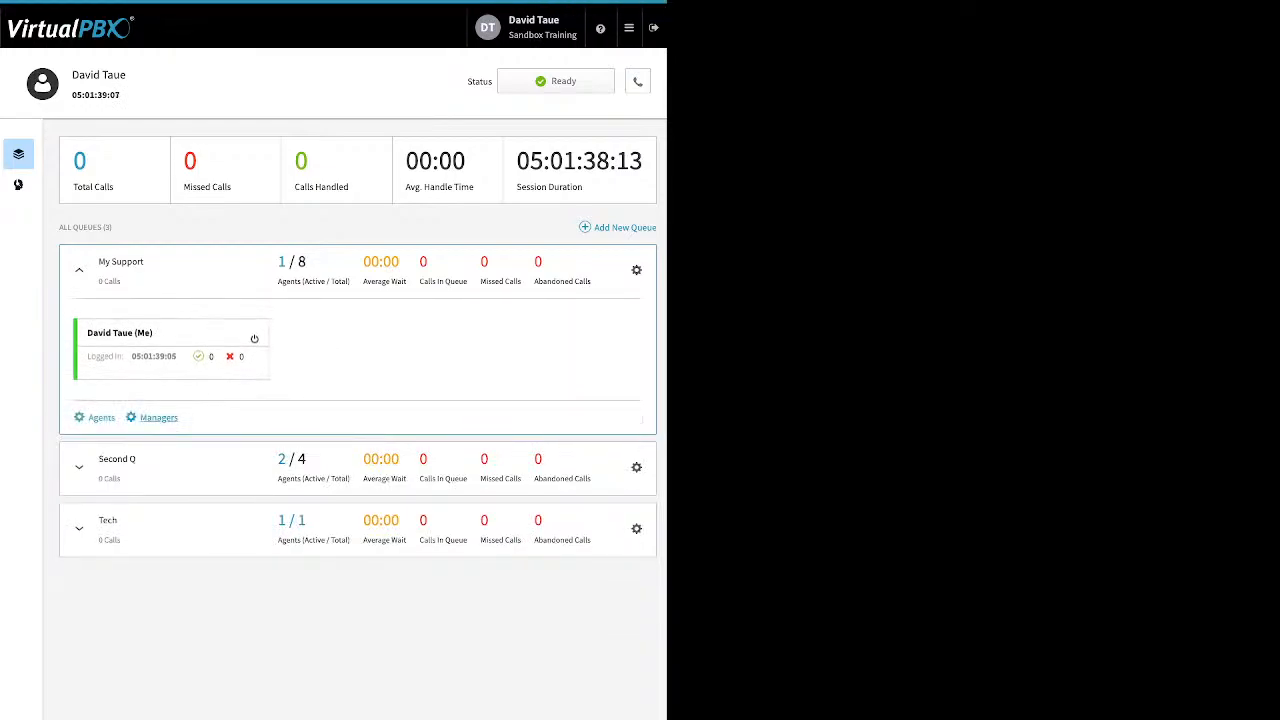
{"action": "left_click", "coordinate": [158, 418]}
- Reopen ACD Queues, end the current agent session and begin a new one
{"action": "left_click", "coordinate": [629, 28]}
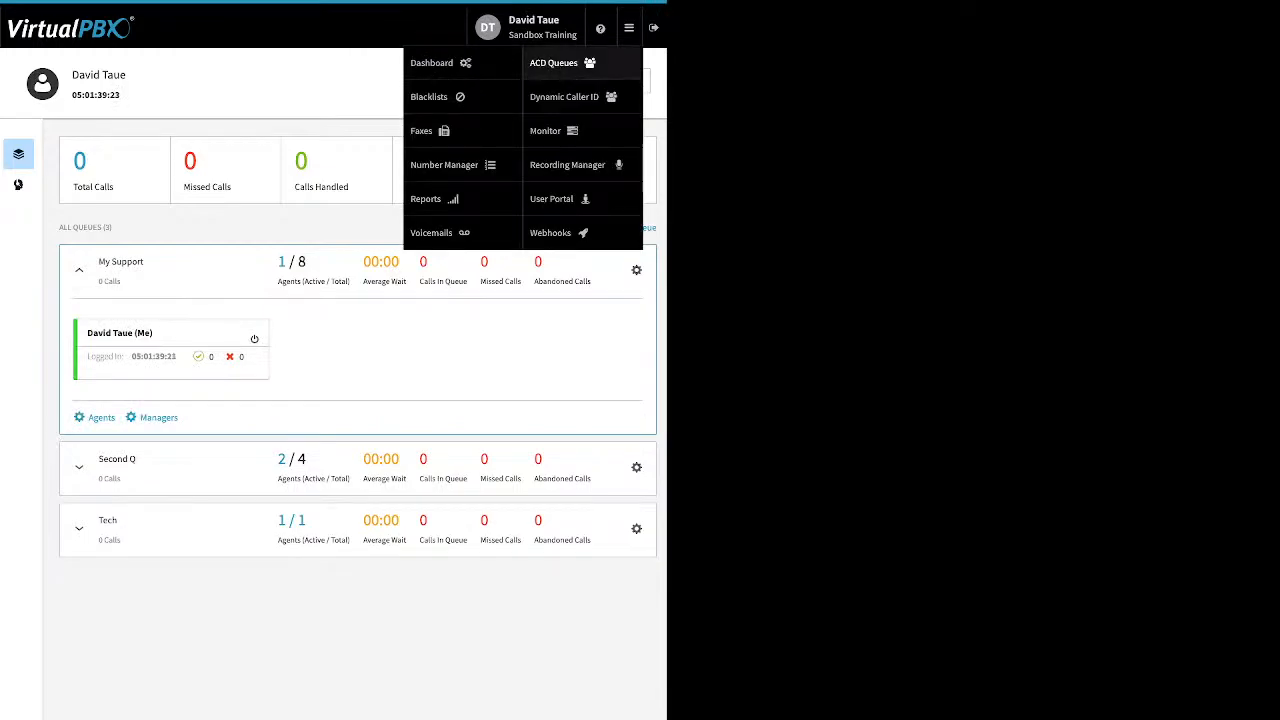
{"action": "left_click", "coordinate": [562, 63]}
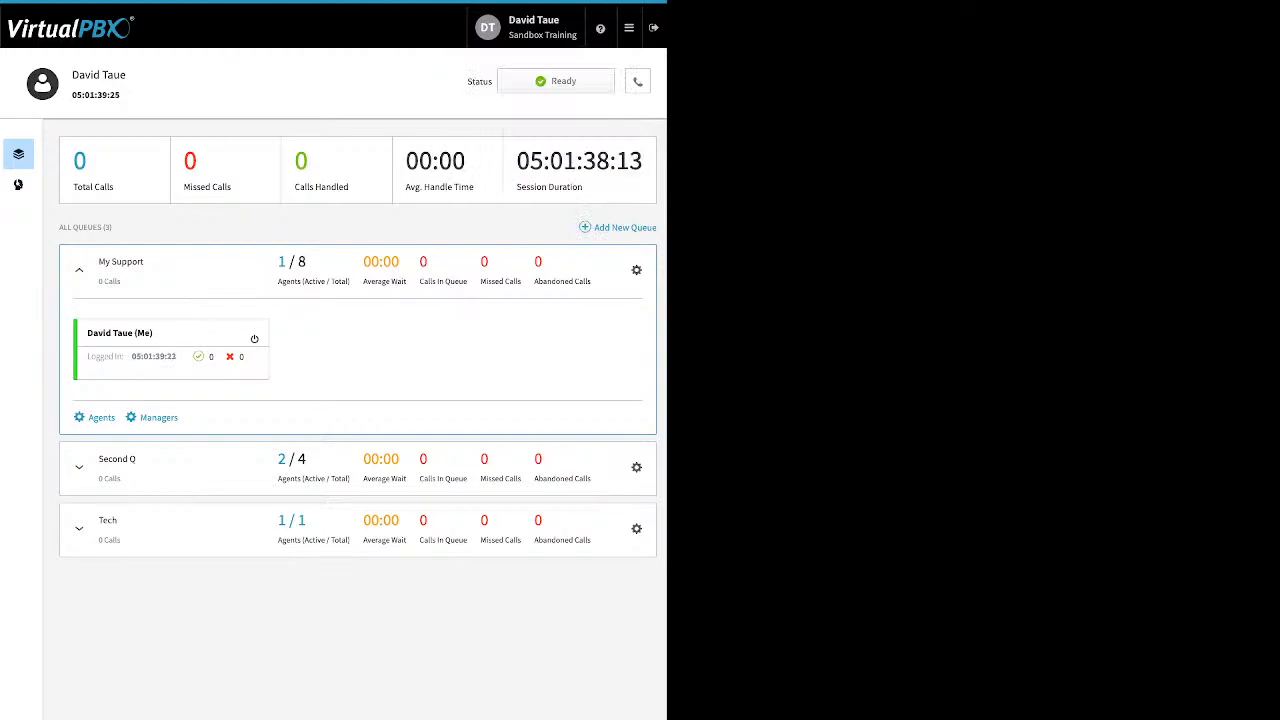
{"action": "left_click", "coordinate": [556, 81]}
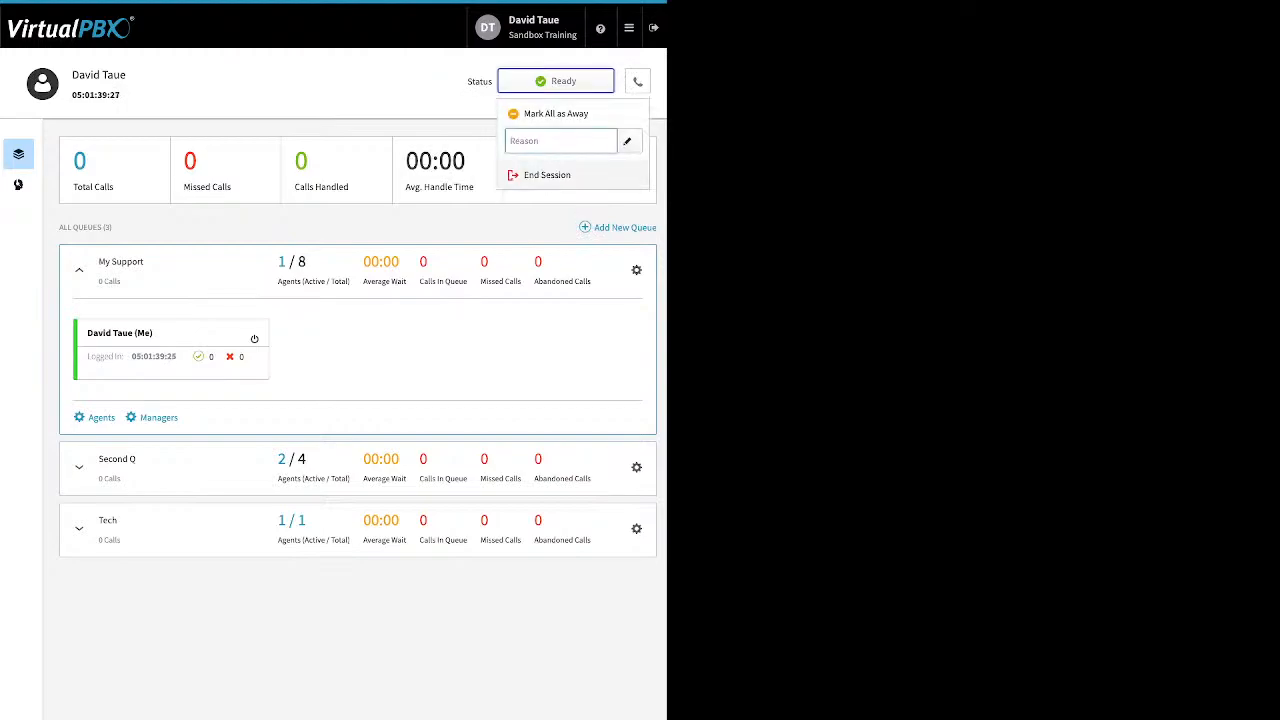
{"action": "left_click", "coordinate": [547, 175]}
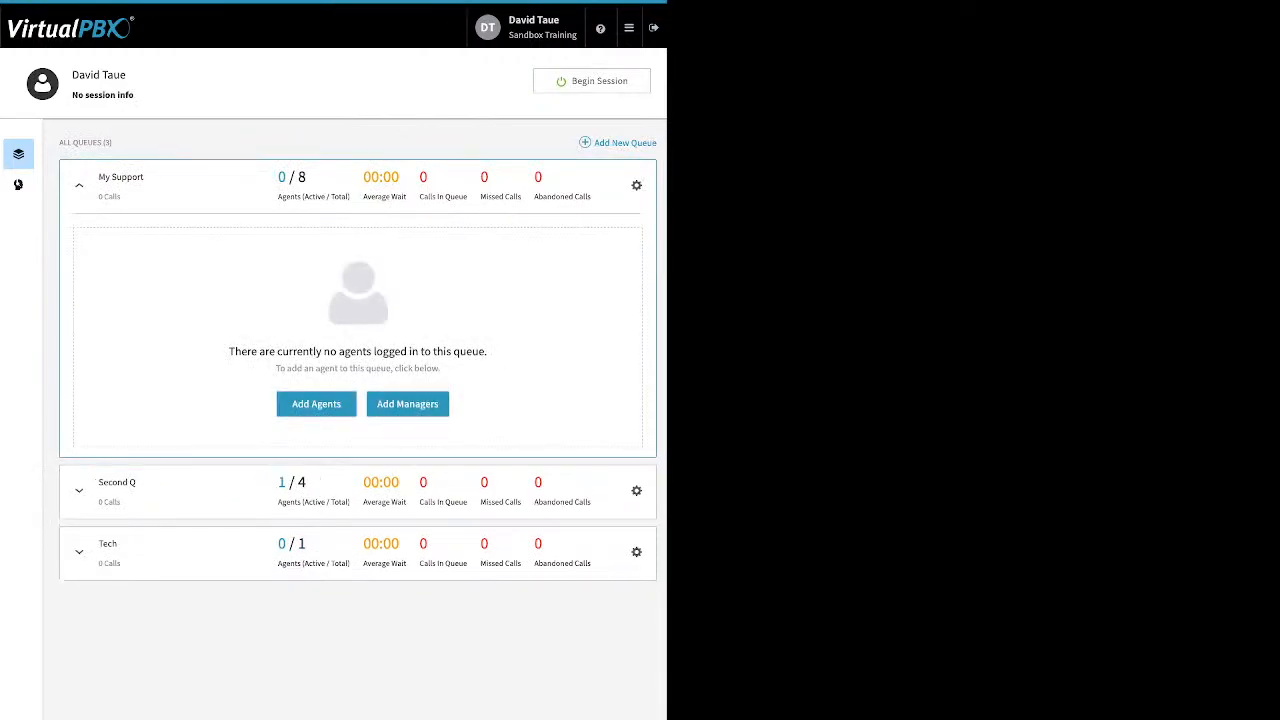
{"action": "left_click", "coordinate": [591, 81]}
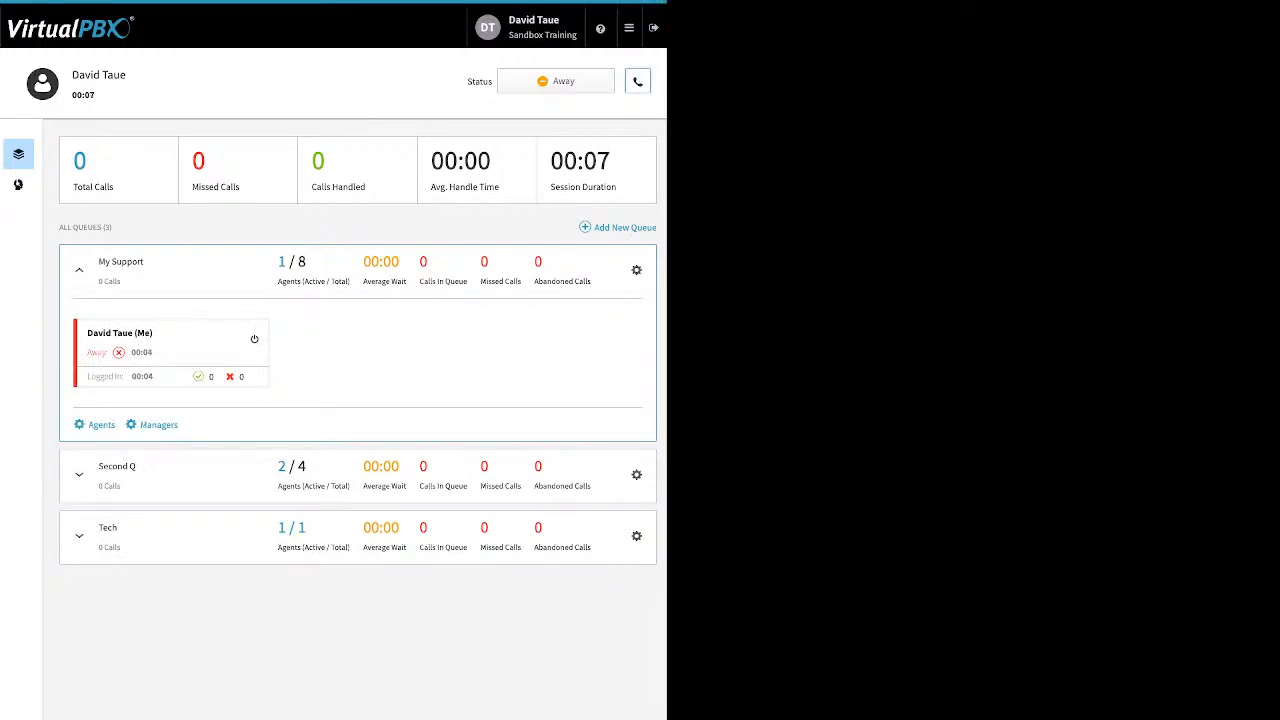
- Review the default answering device choices for the session, keeping dtsand selected
{"action": "left_click", "coordinate": [638, 82]}
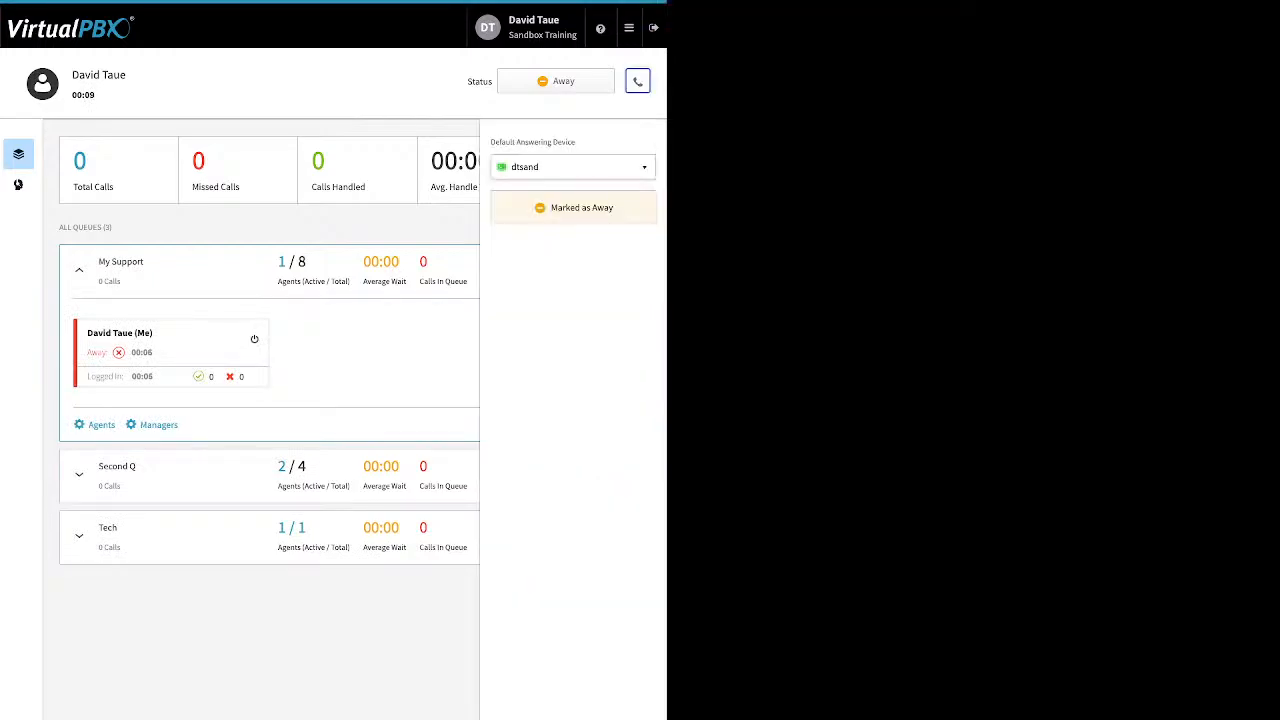
{"action": "left_click", "coordinate": [573, 167]}
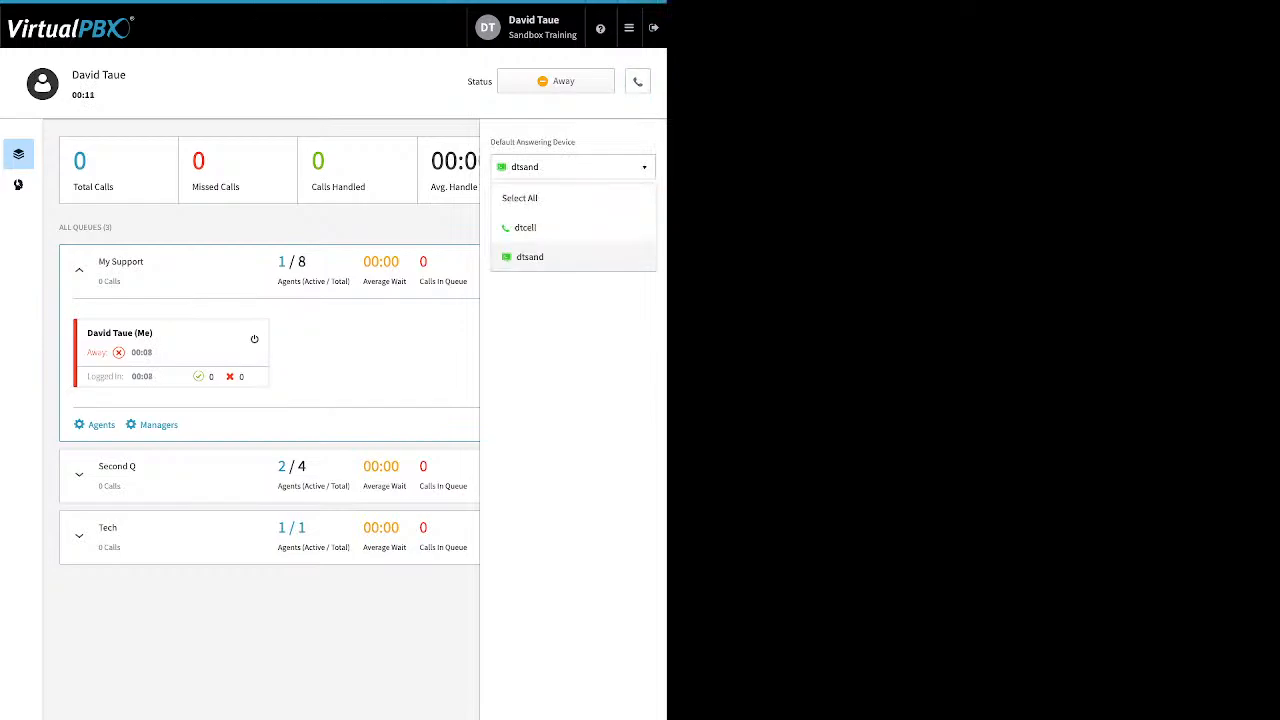
{"action": "left_click", "coordinate": [573, 257]}
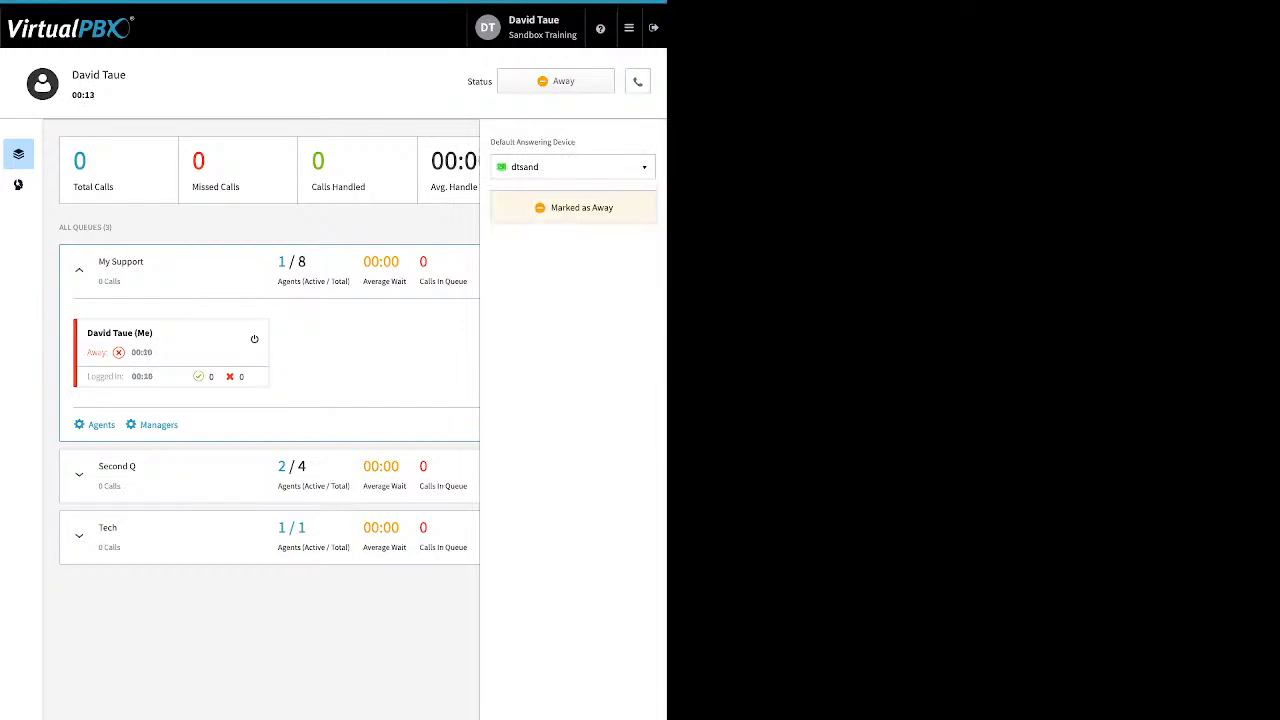
{"action": "left_click", "coordinate": [638, 81]}
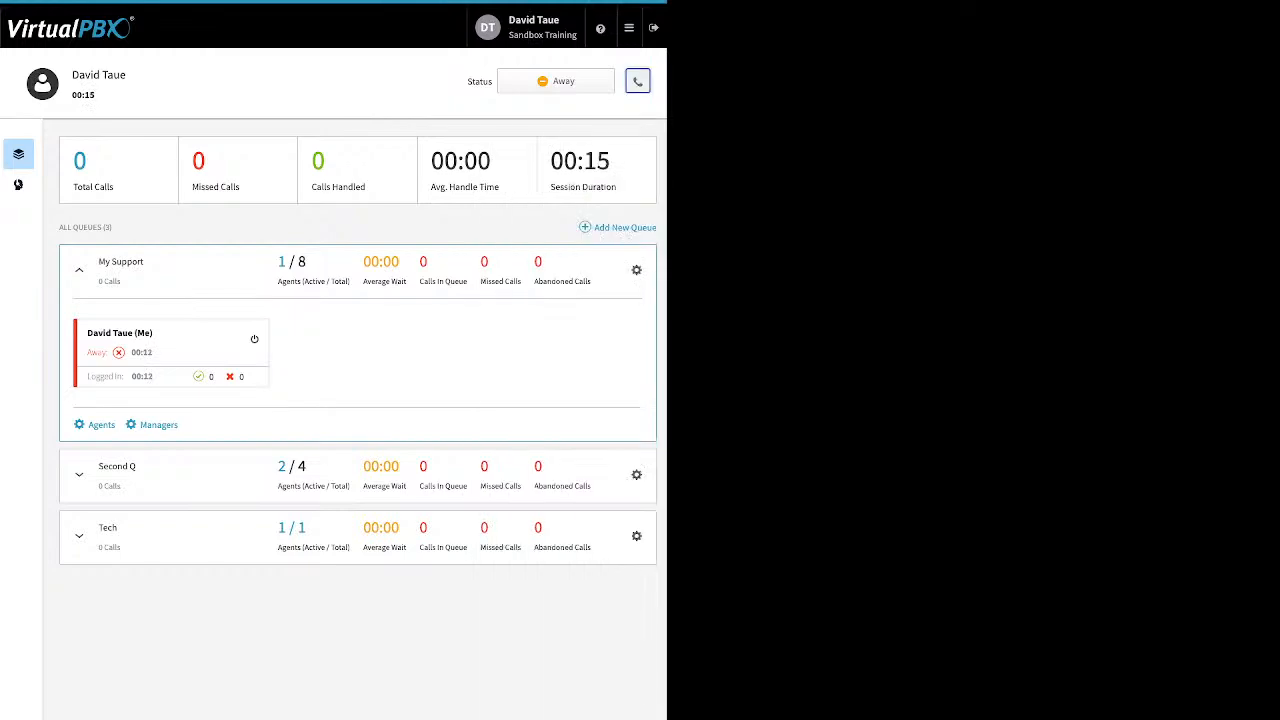
- Mark the agent as ready in all queues and switch the status back to away
{"action": "left_click", "coordinate": [556, 81]}
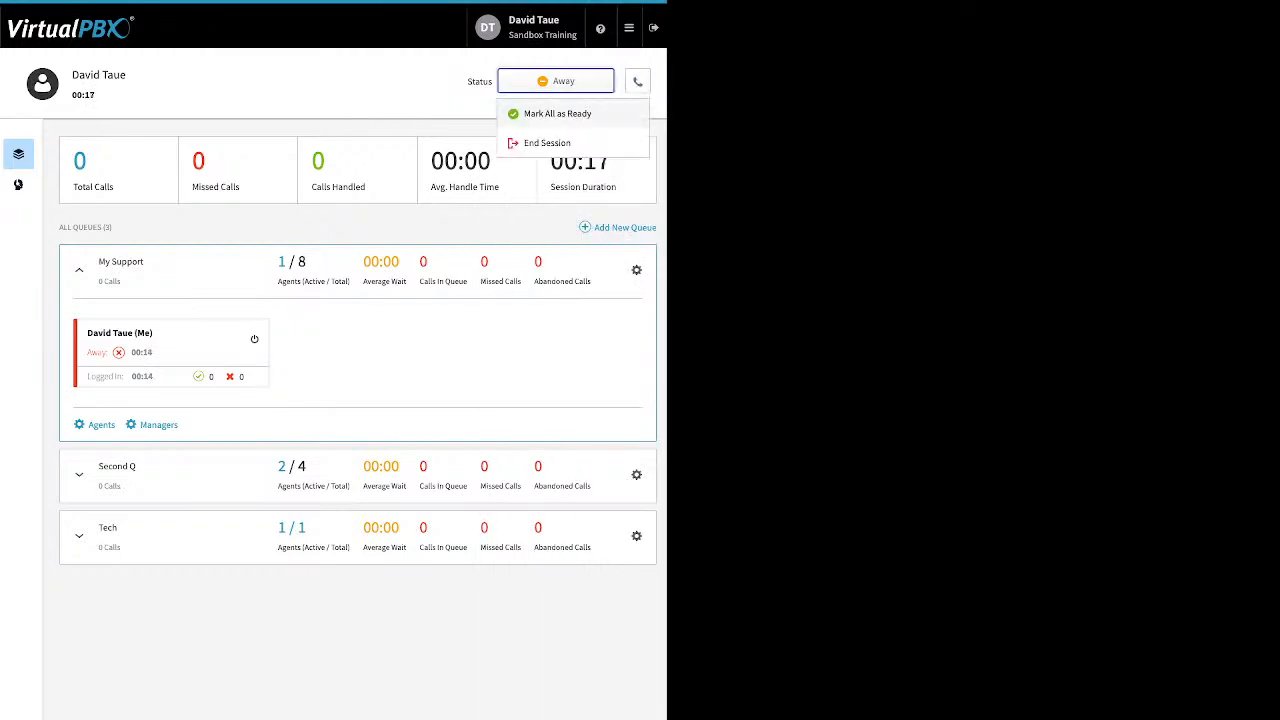
{"action": "left_click", "coordinate": [550, 114]}
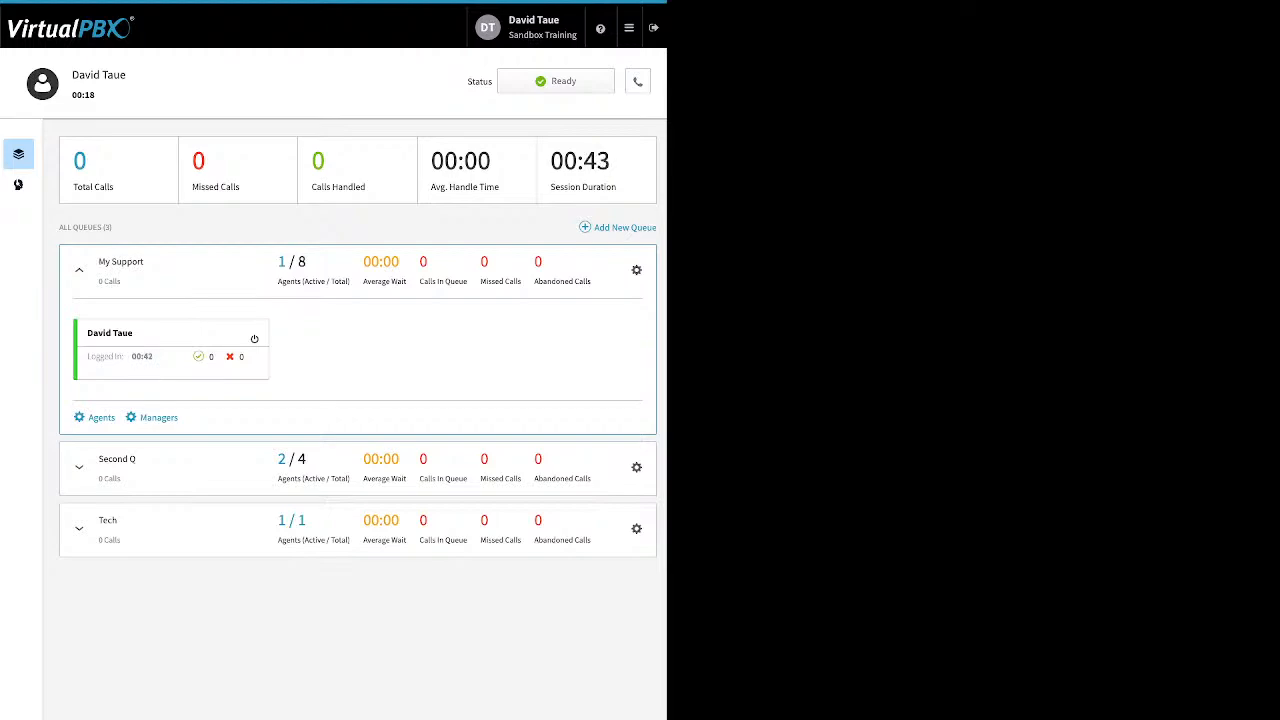
{"action": "left_click", "coordinate": [556, 81]}
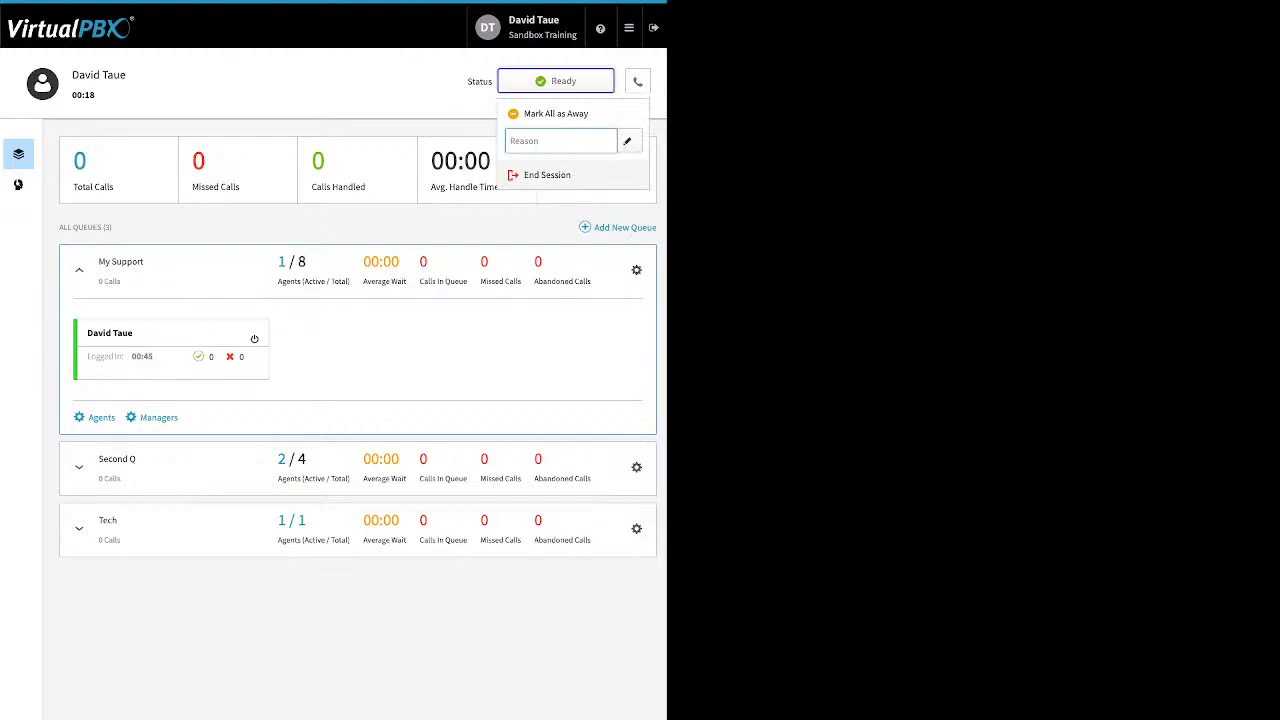
{"action": "left_click", "coordinate": [556, 114]}
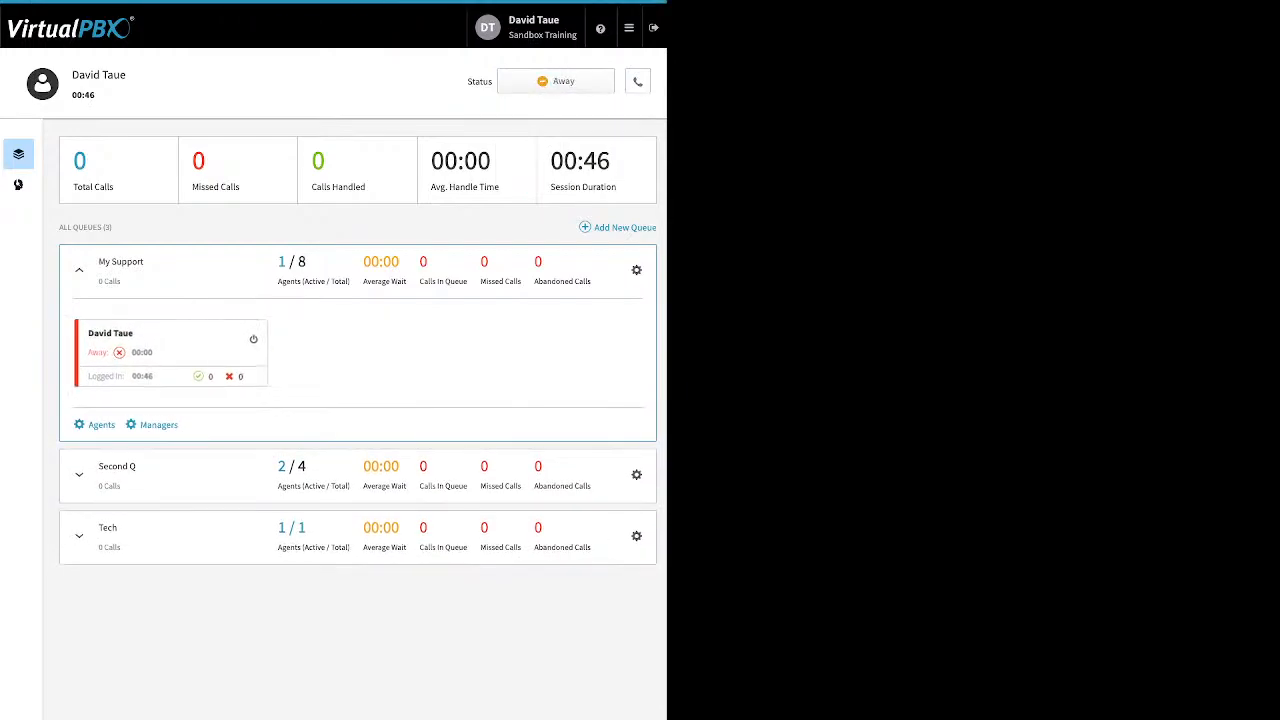
- End the agent session from the away status
{"action": "left_click", "coordinate": [556, 81]}
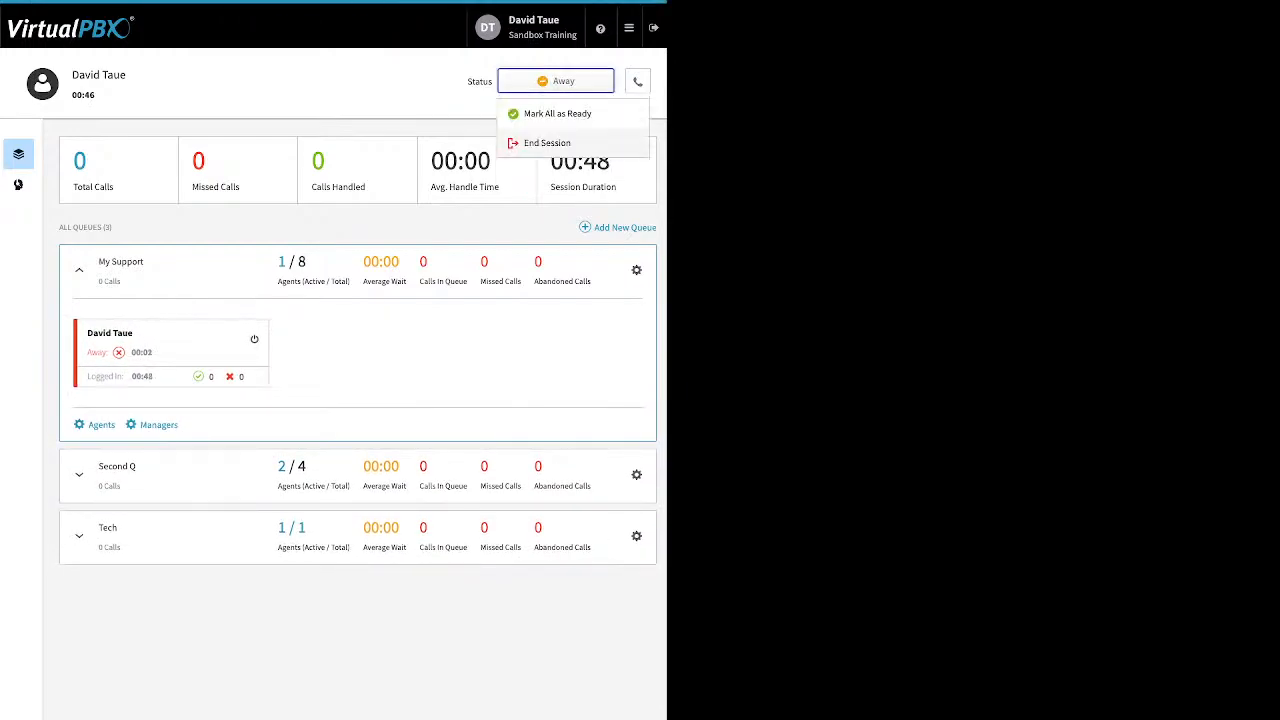
{"action": "left_click", "coordinate": [547, 143]}
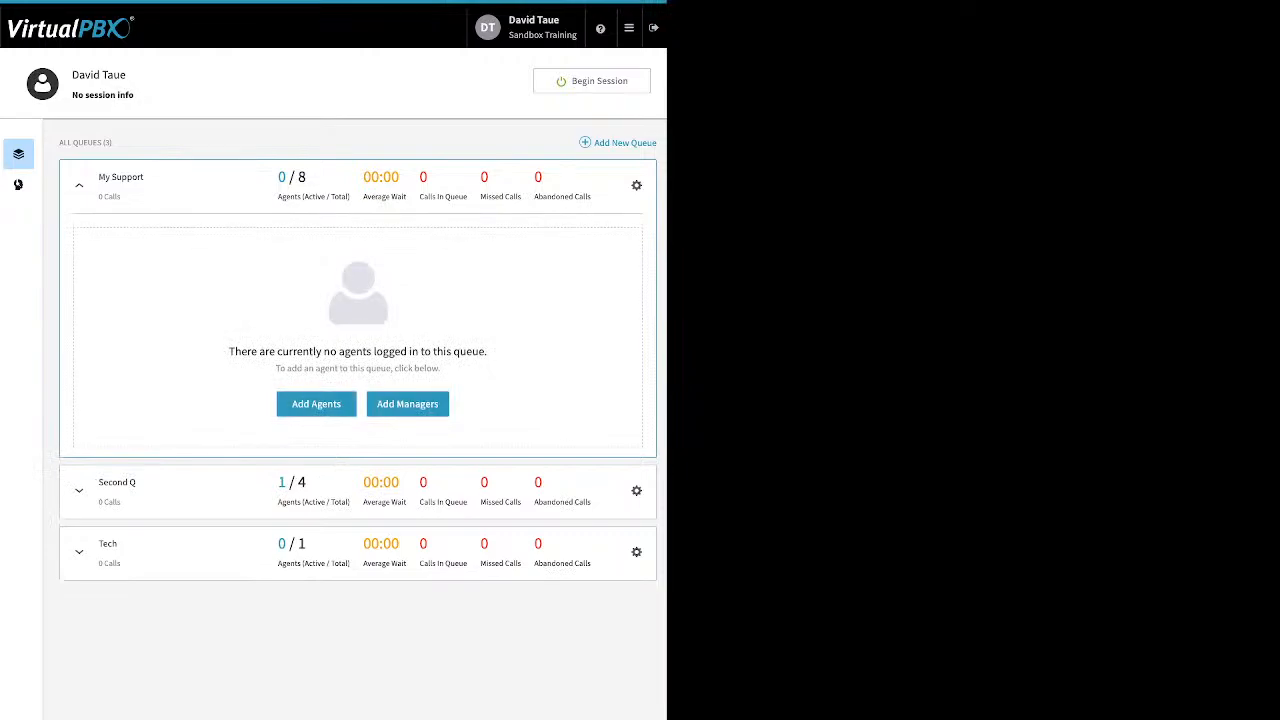
- Open Dynamic Caller ID, examine the 408 rule's area code match setting, and close the rule
{"action": "left_click", "coordinate": [628, 27]}
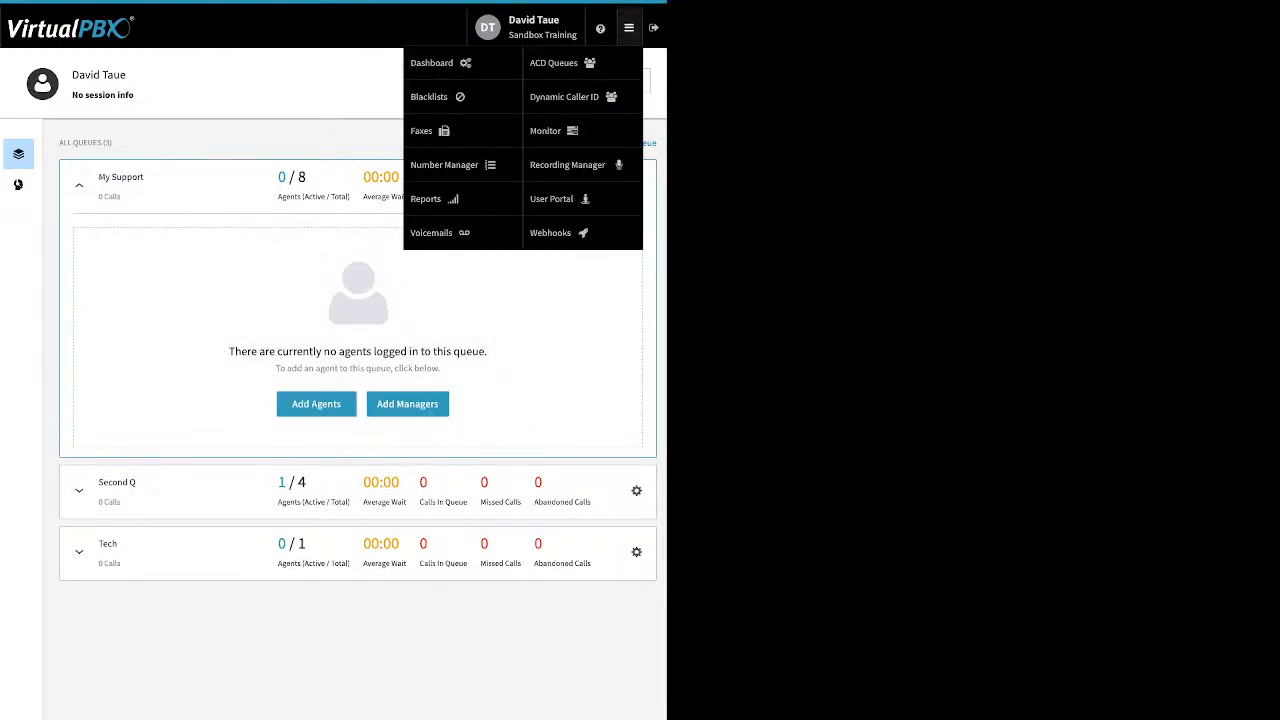
{"action": "left_click", "coordinate": [564, 96]}
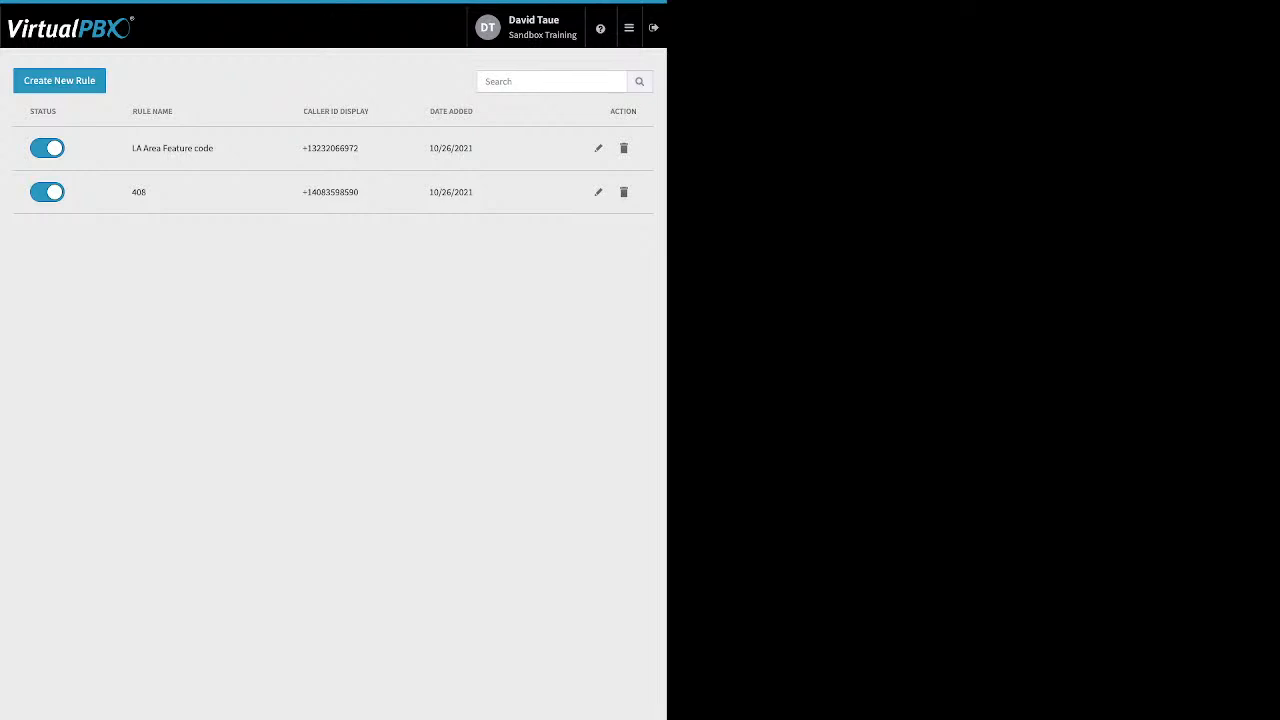
{"action": "left_click", "coordinate": [598, 192]}
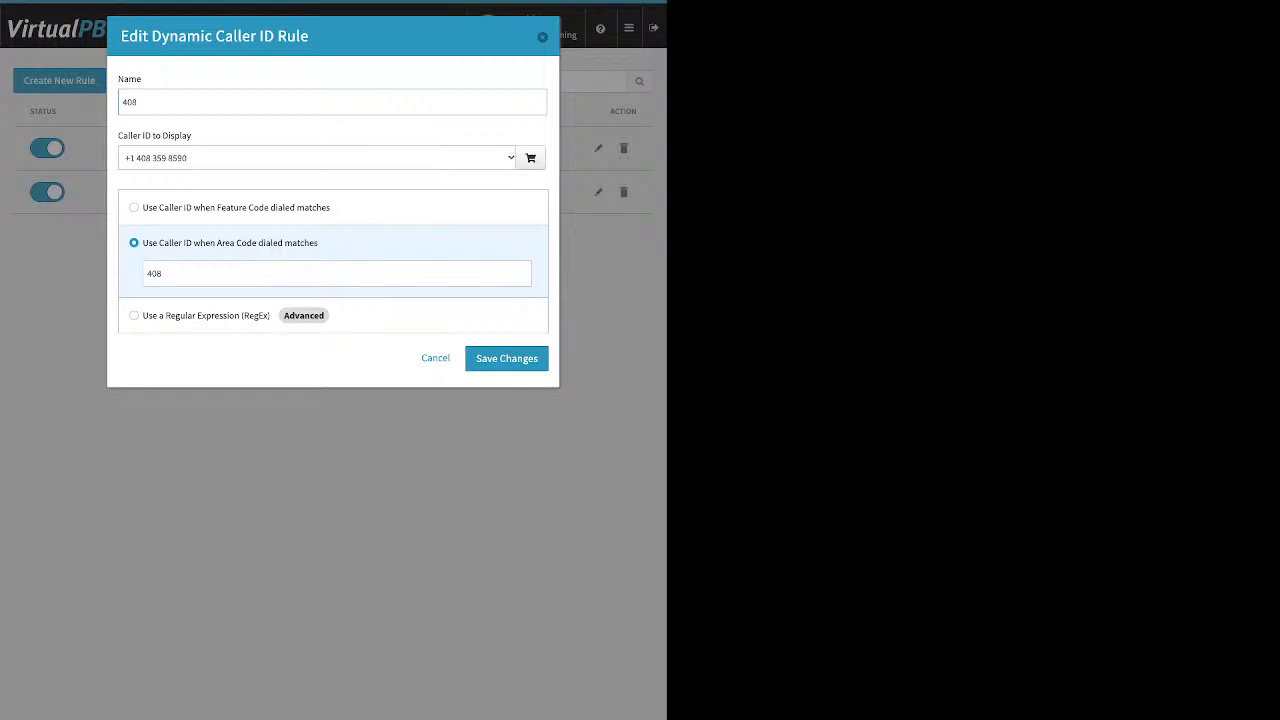
{"action": "left_click", "coordinate": [163, 273]}
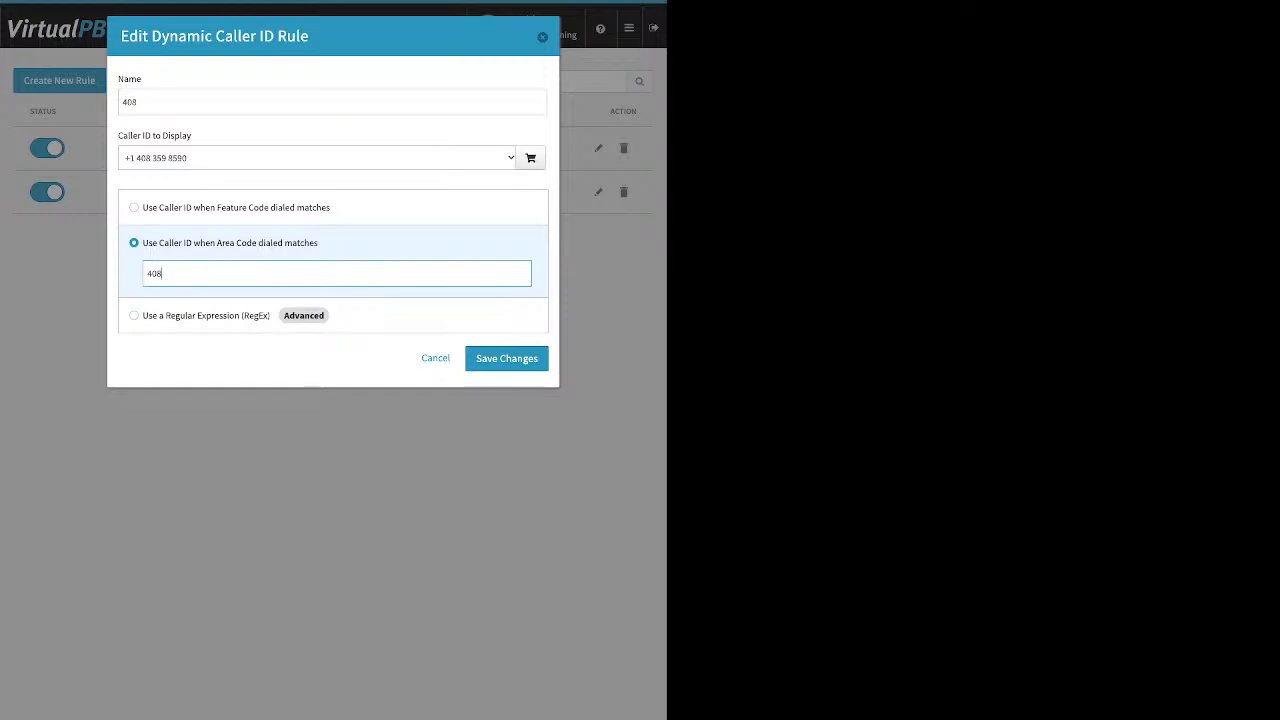
{"action": "key", "text": "Return"}
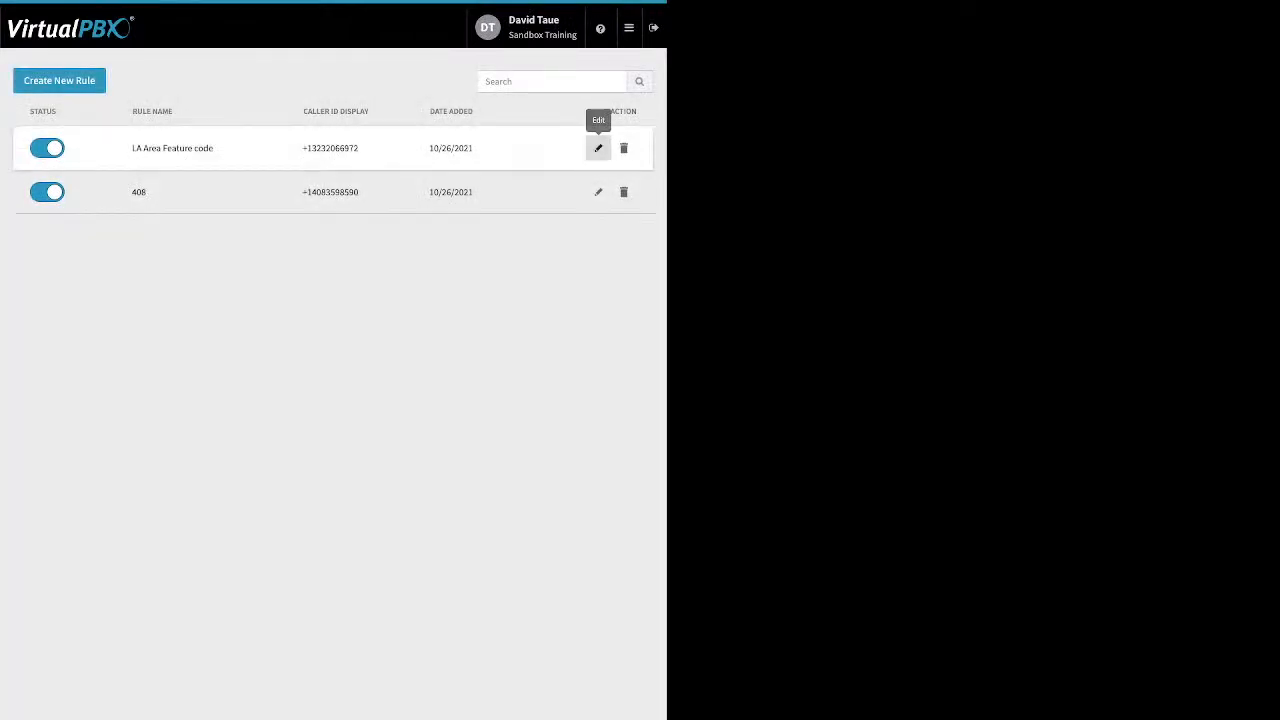
- Examine the feature code match setting of the LA Area Feature code rule, and close the rule
{"action": "left_click", "coordinate": [598, 148]}
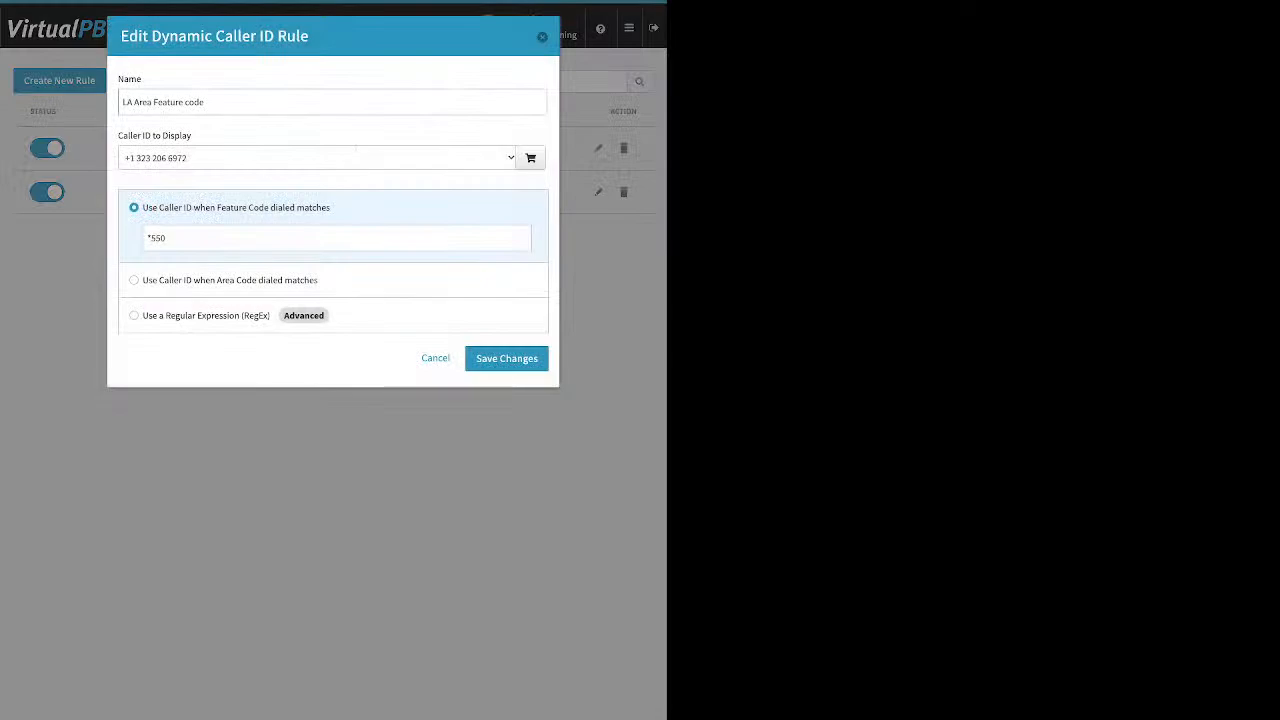
{"action": "double_click", "coordinate": [157, 238]}
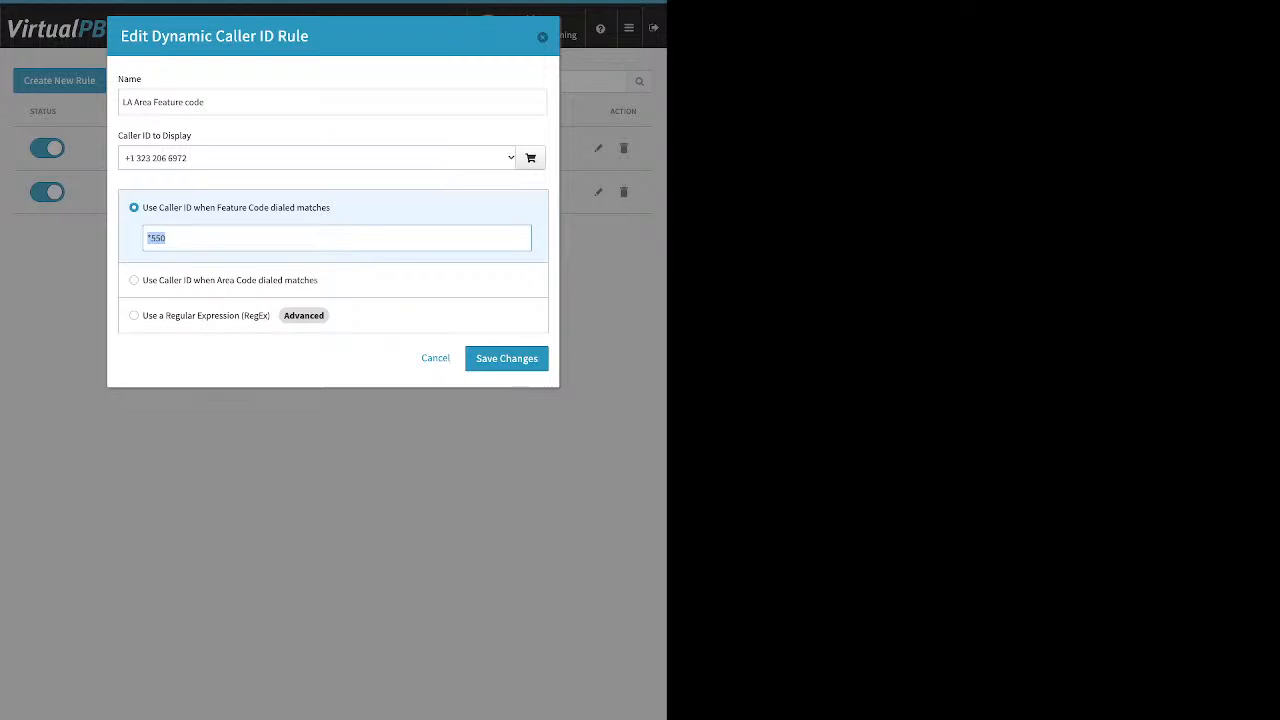
{"action": "left_click", "coordinate": [168, 238]}
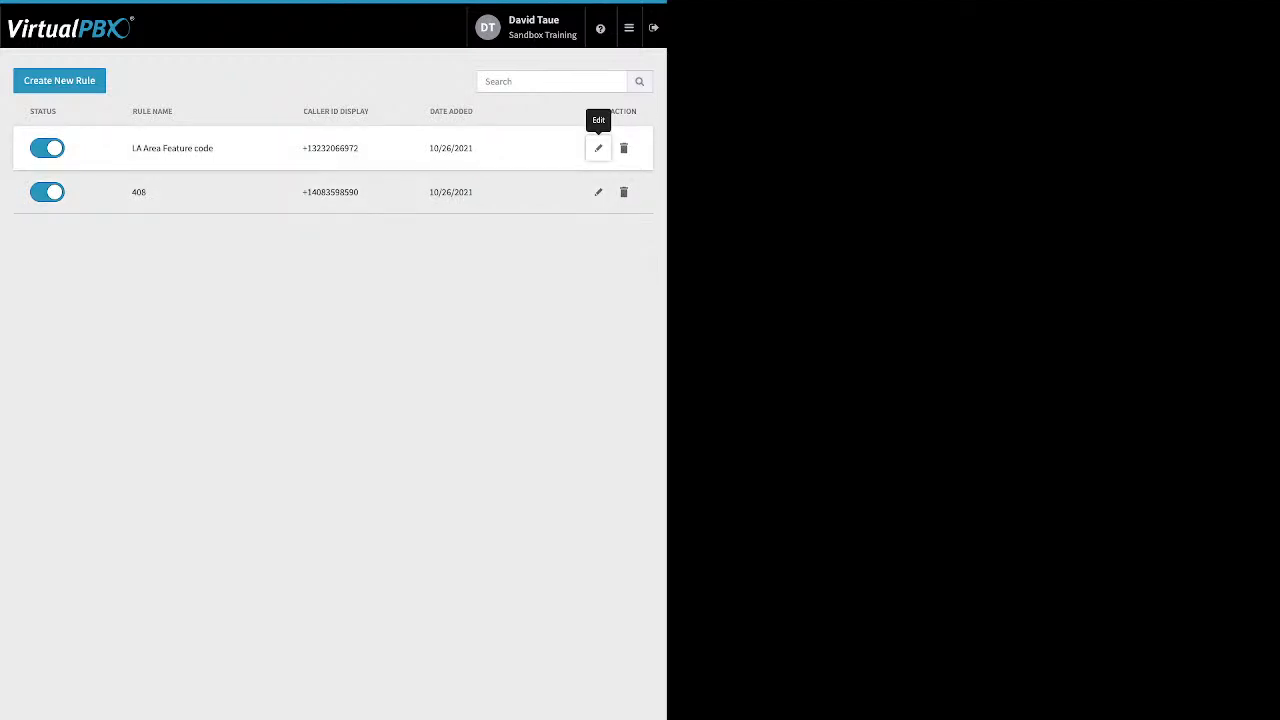
{"action": "left_click", "coordinate": [598, 148]}
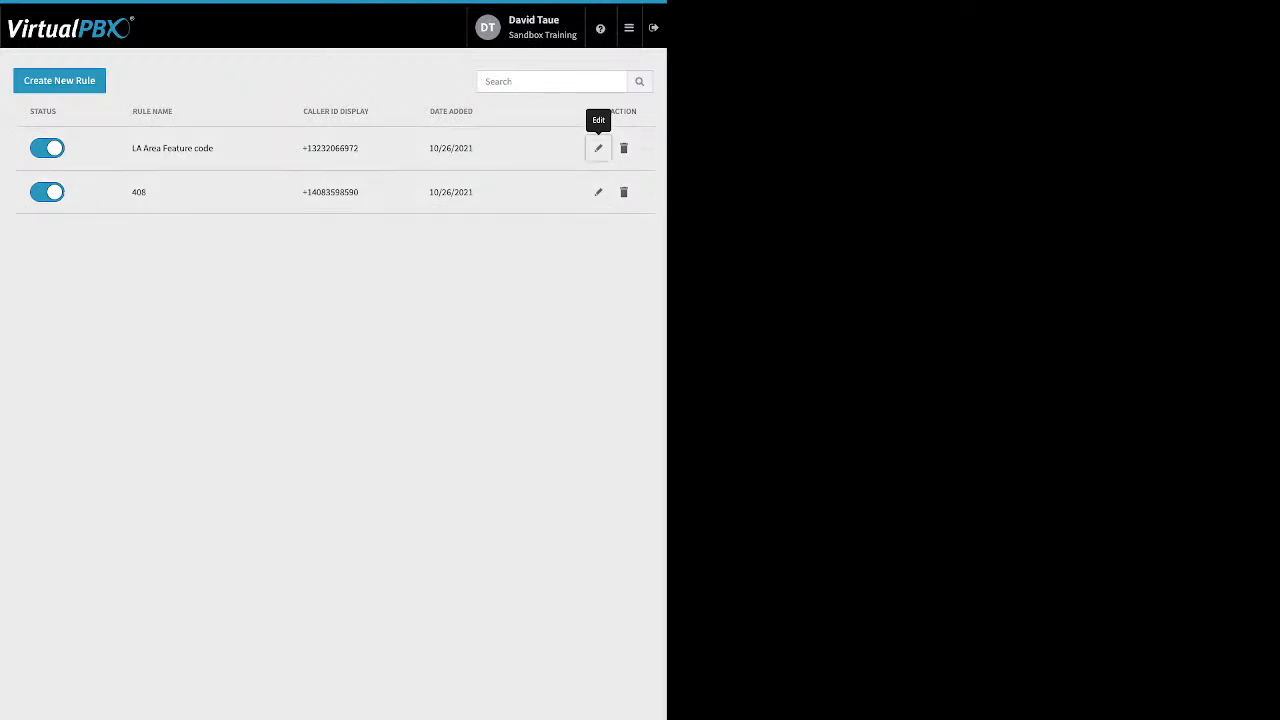
- Open Monitor to view active calls, parked calls and employee availability
{"action": "left_click", "coordinate": [628, 28]}
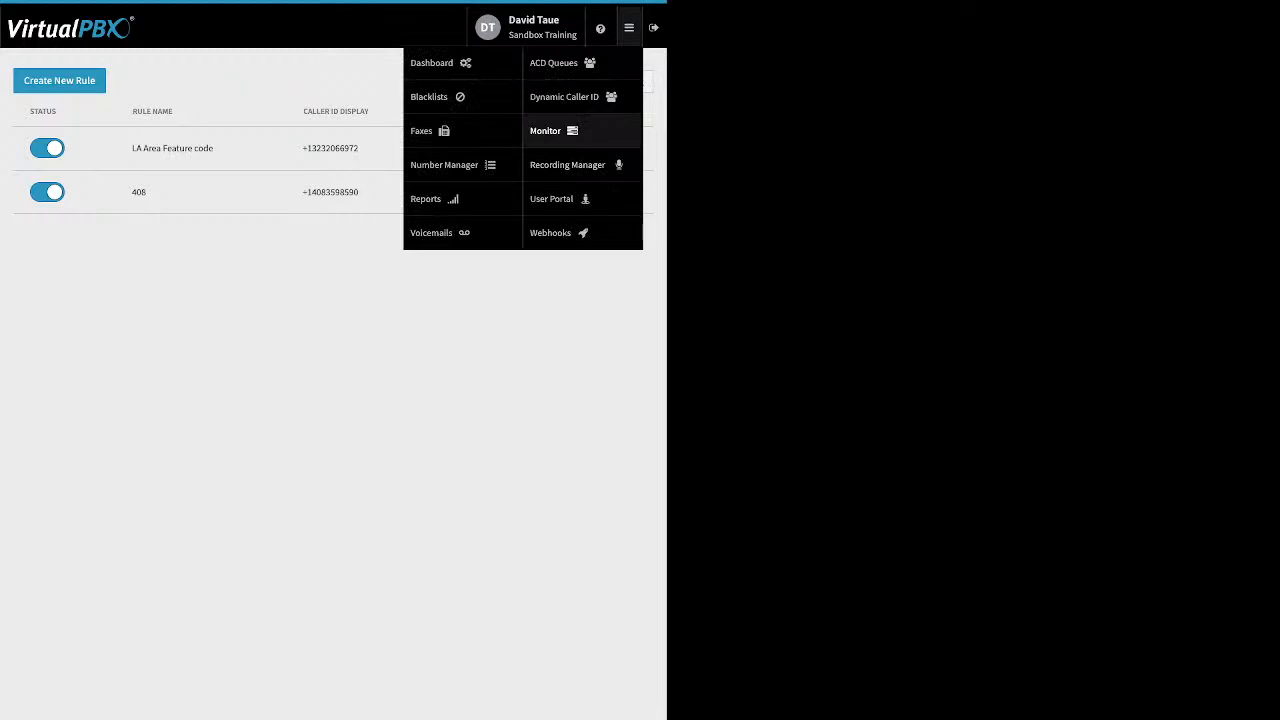
{"action": "left_click", "coordinate": [553, 131]}
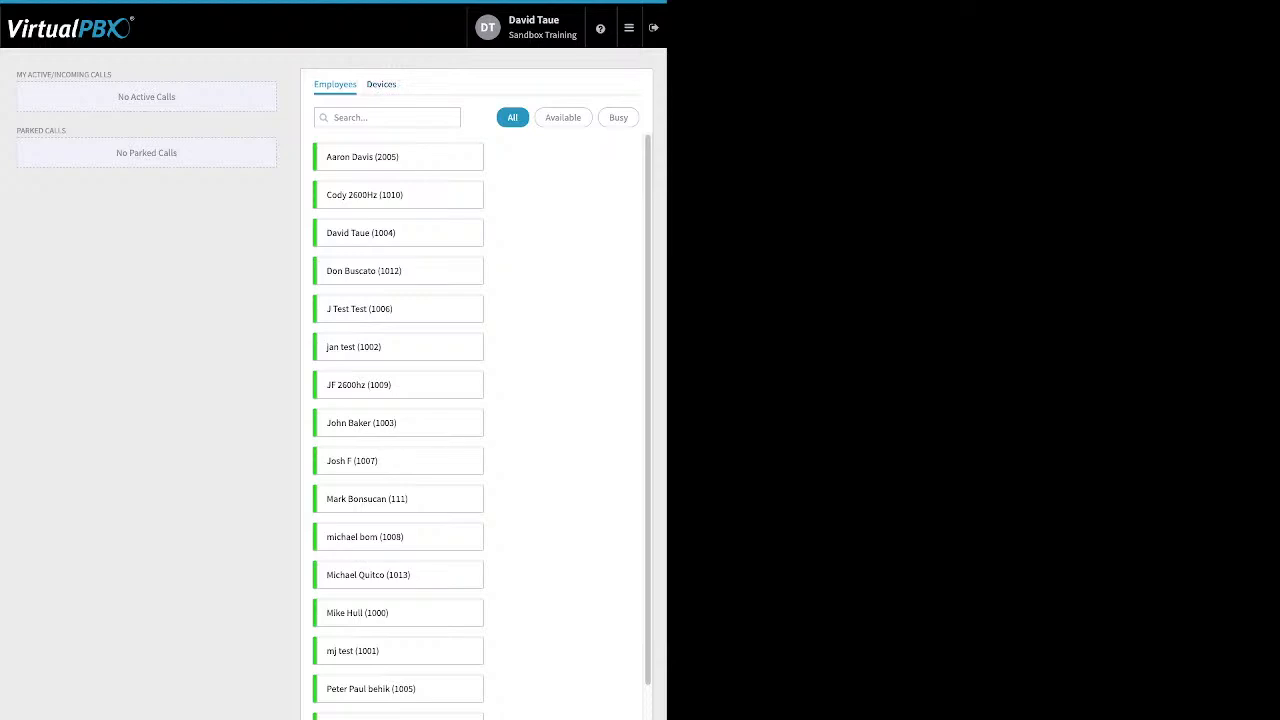
- View the monitored devices, filter the employees by available and busy, restore all employees, and highlight the active and parked calls sections
{"action": "left_click", "coordinate": [381, 84]}
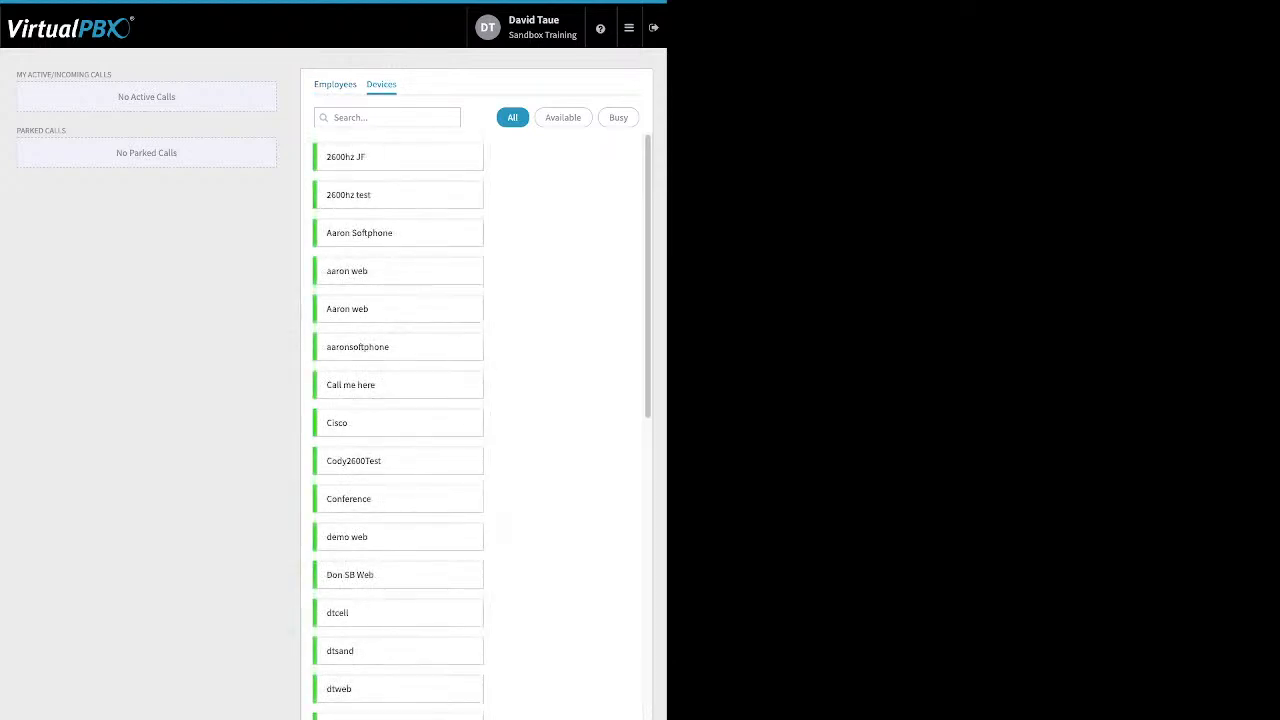
{"action": "left_click", "coordinate": [335, 84]}
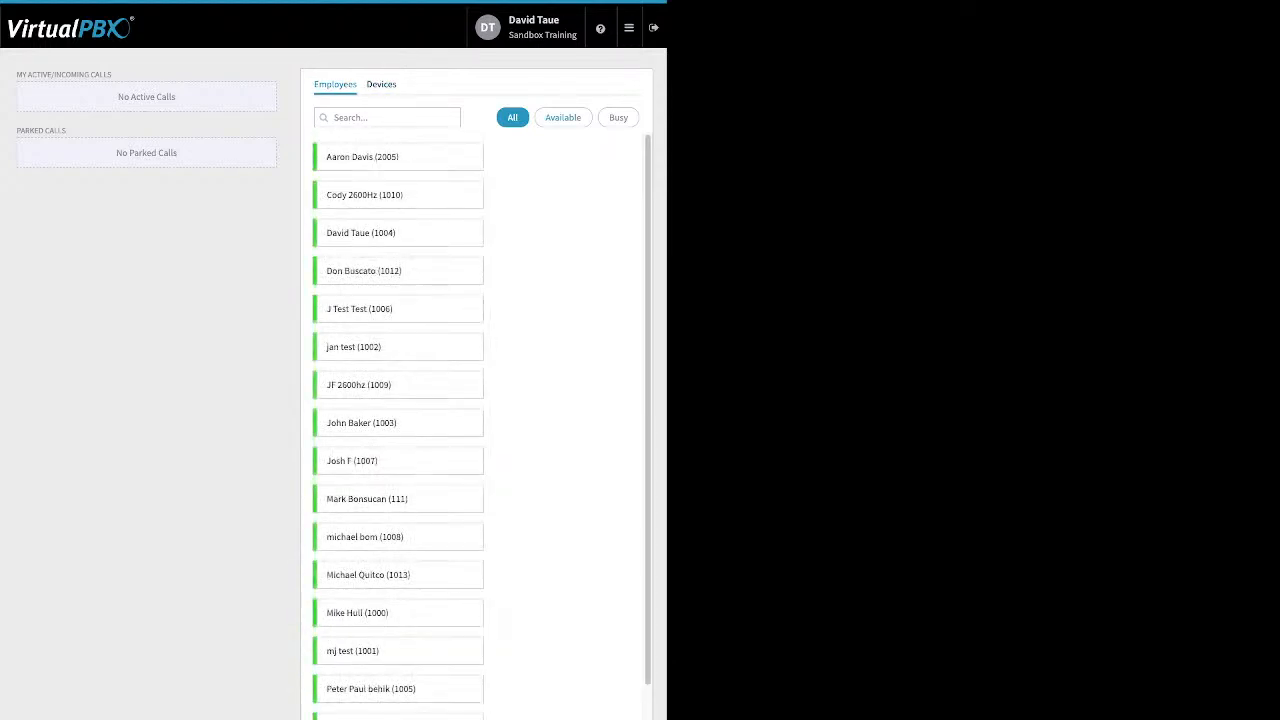
{"action": "left_click", "coordinate": [563, 117]}
{"action": "left_click", "coordinate": [618, 117]}
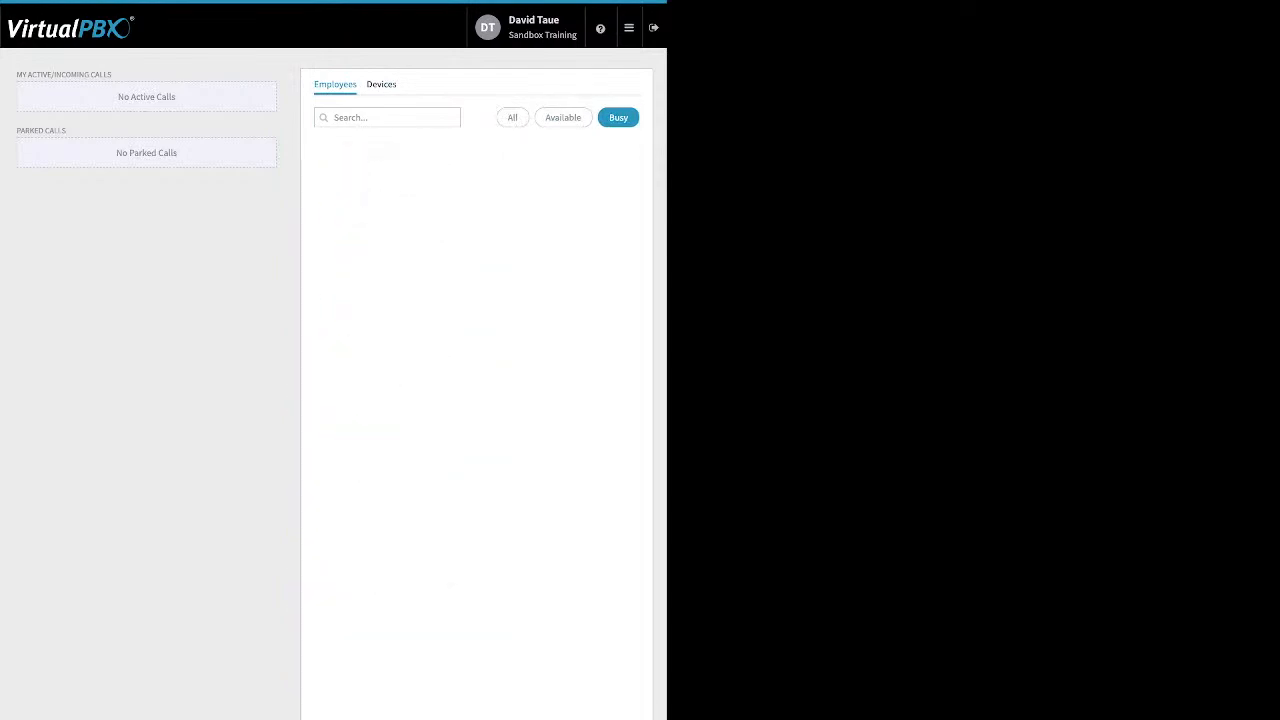
{"action": "left_click", "coordinate": [512, 117]}
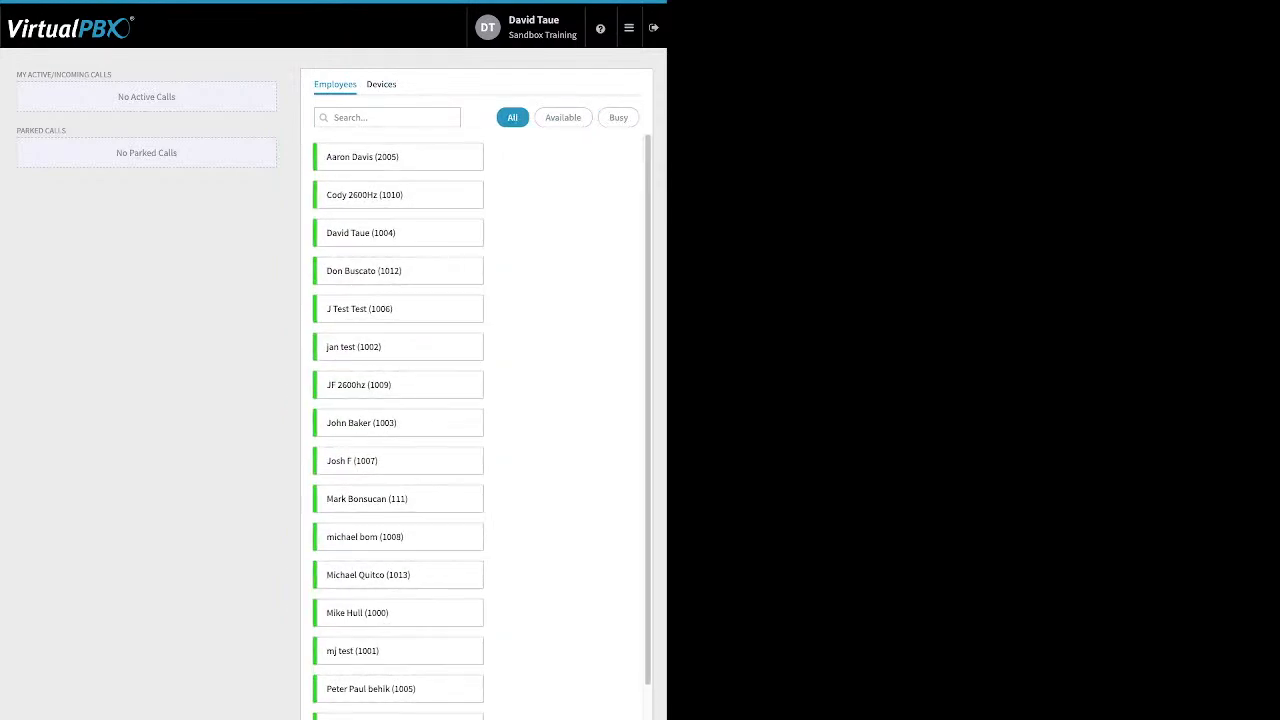
{"action": "left_click_drag", "start_coordinate": [200, 180], "coordinate": [16, 75]}
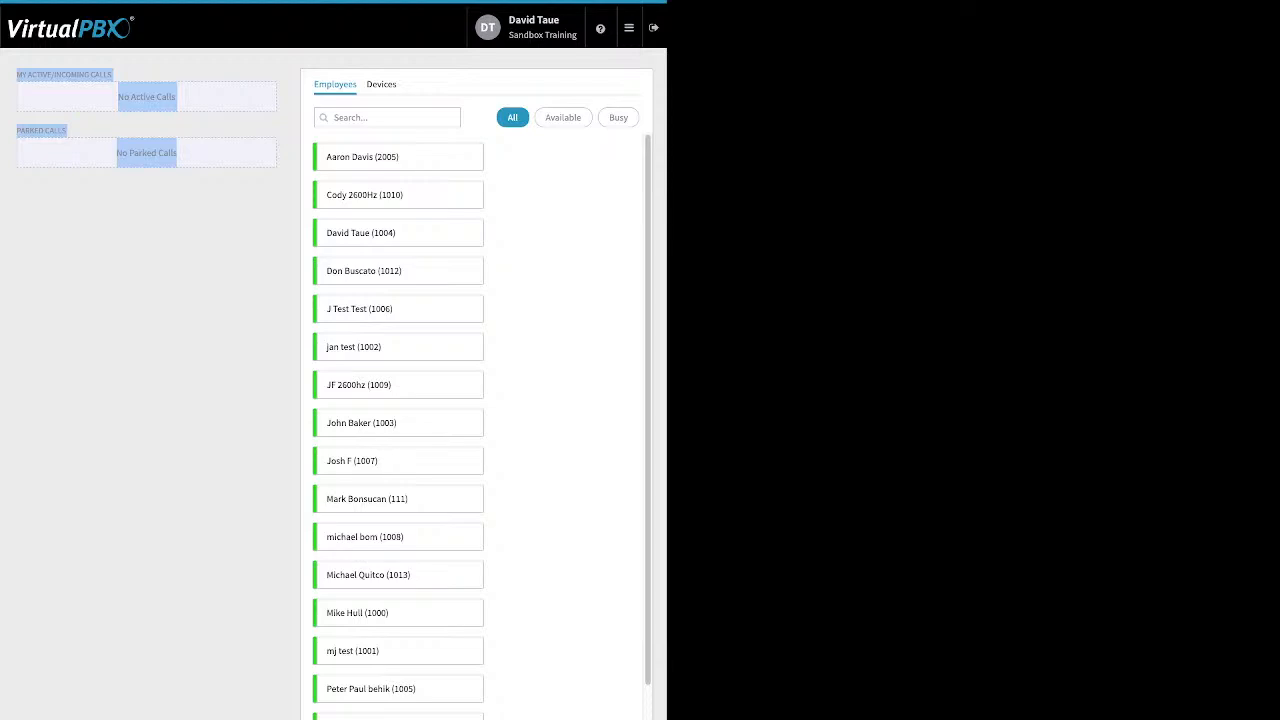
- Locate Recording Manager among the available apps, and open Webhooks to view the account's webhook overview
{"action": "mouse_move", "coordinate": [629, 28]}
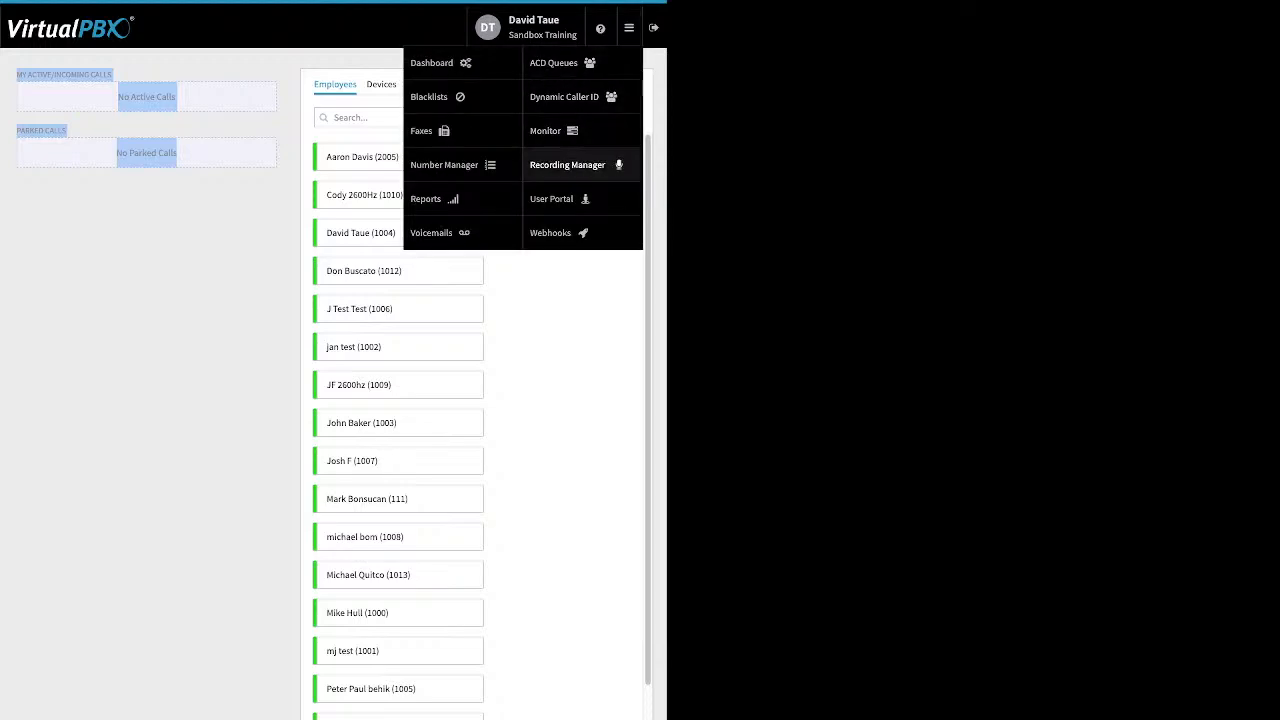
{"action": "left_click", "coordinate": [568, 165]}
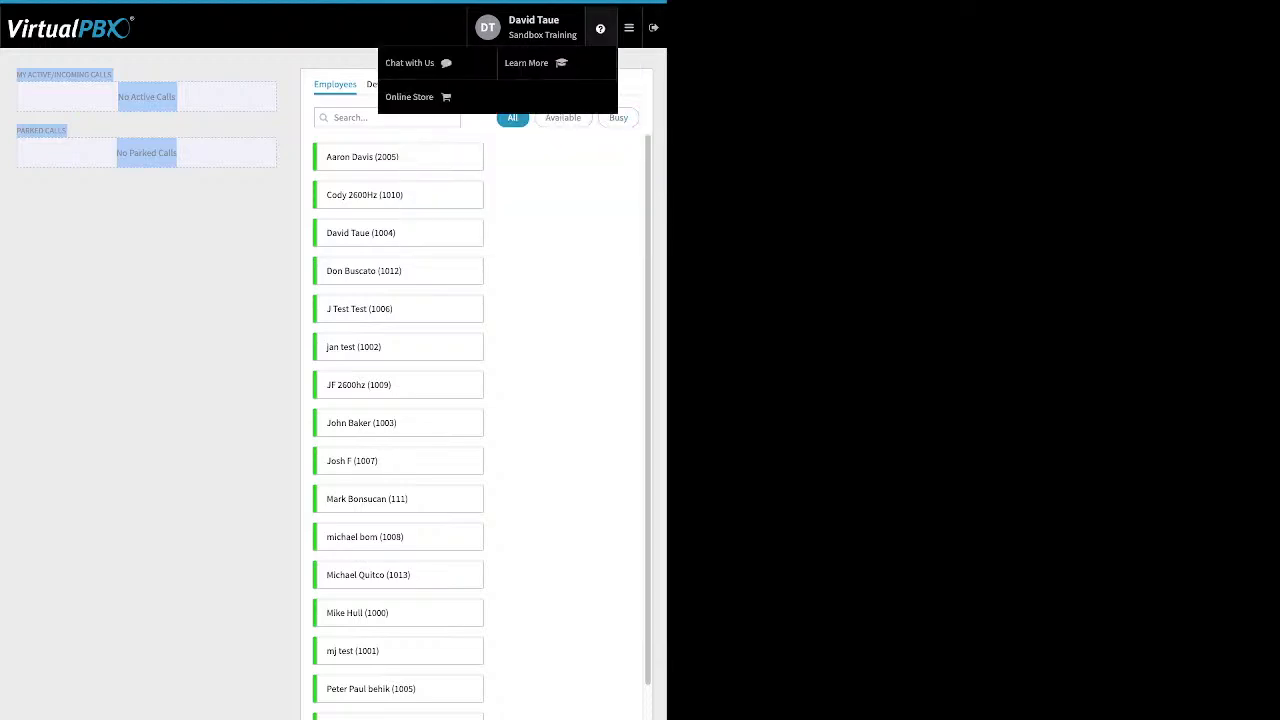
{"action": "mouse_move", "coordinate": [629, 28]}
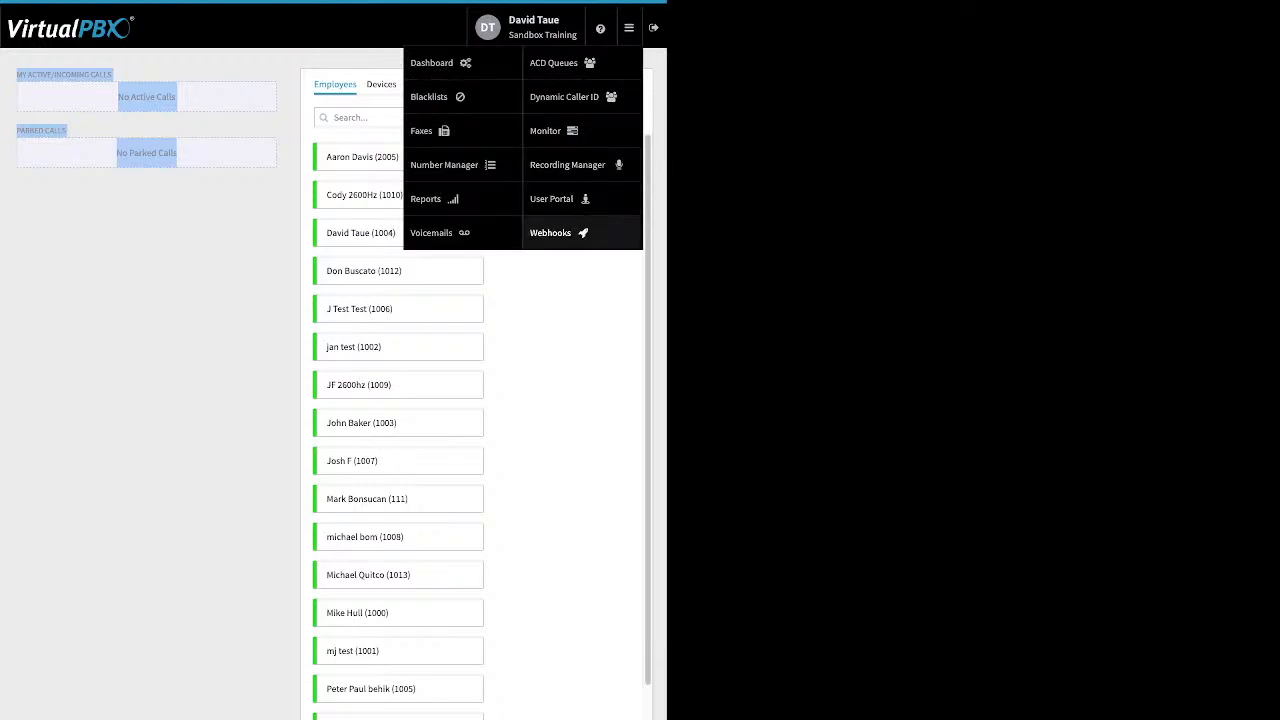
{"action": "left_click", "coordinate": [550, 232]}
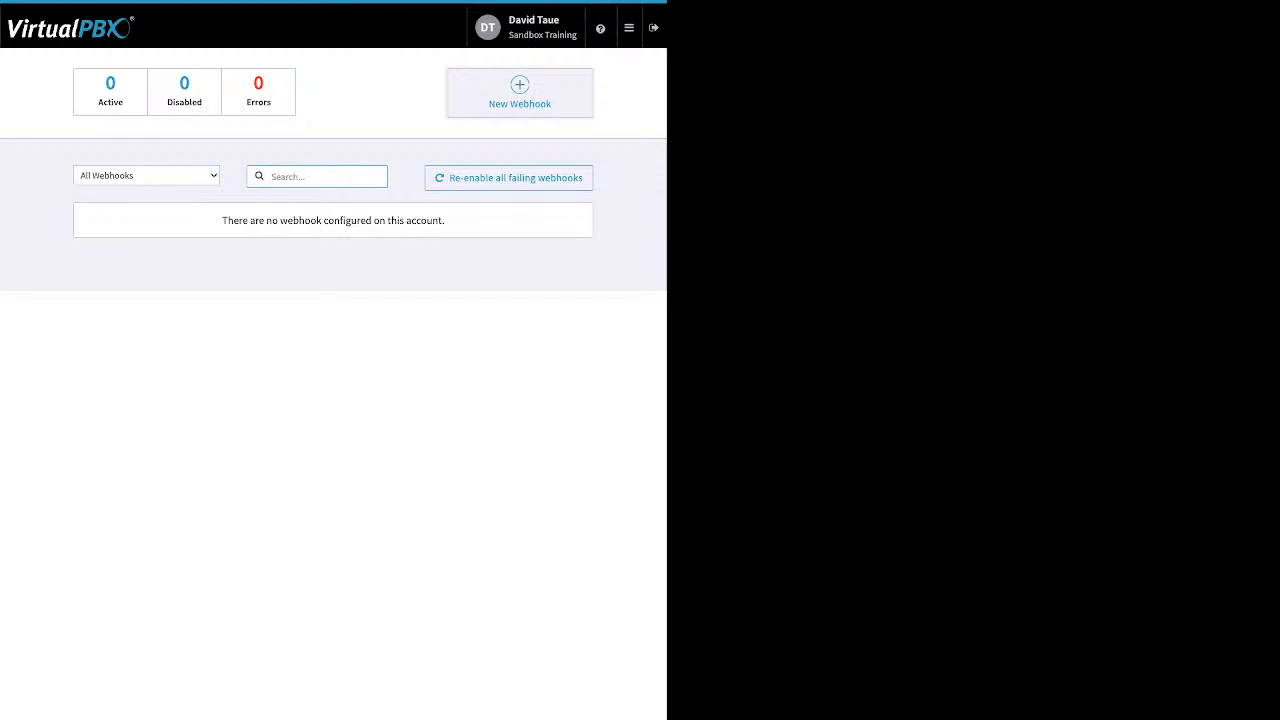
- Open the User Portal to view the user's own voicemails with their playback and download options
{"action": "left_click", "coordinate": [629, 28]}
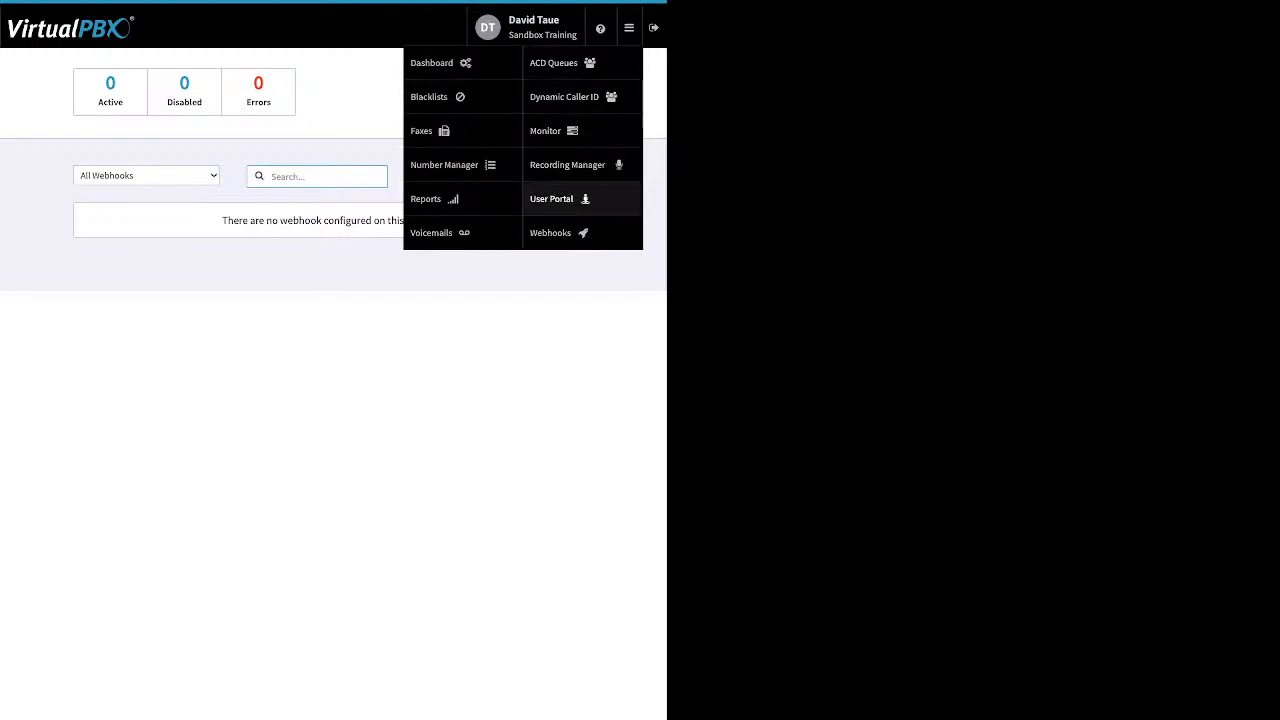
{"action": "left_click", "coordinate": [553, 198]}
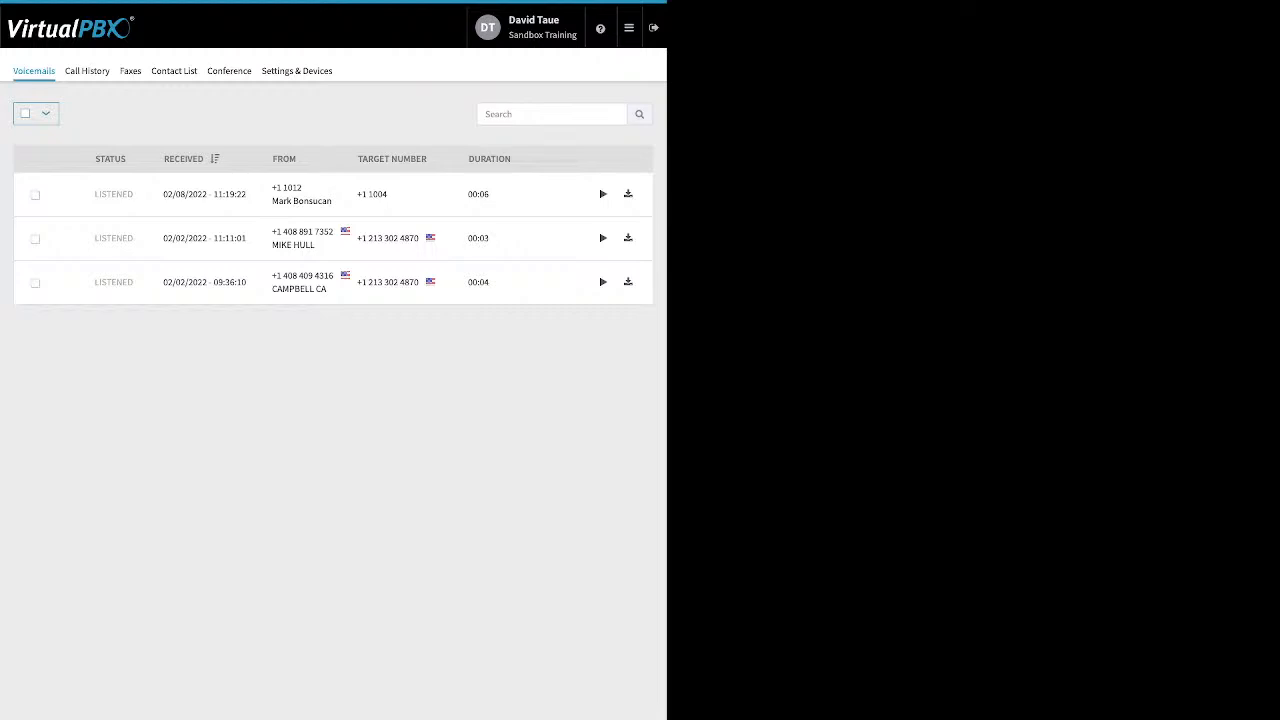
{"action": "left_click", "coordinate": [629, 28]}
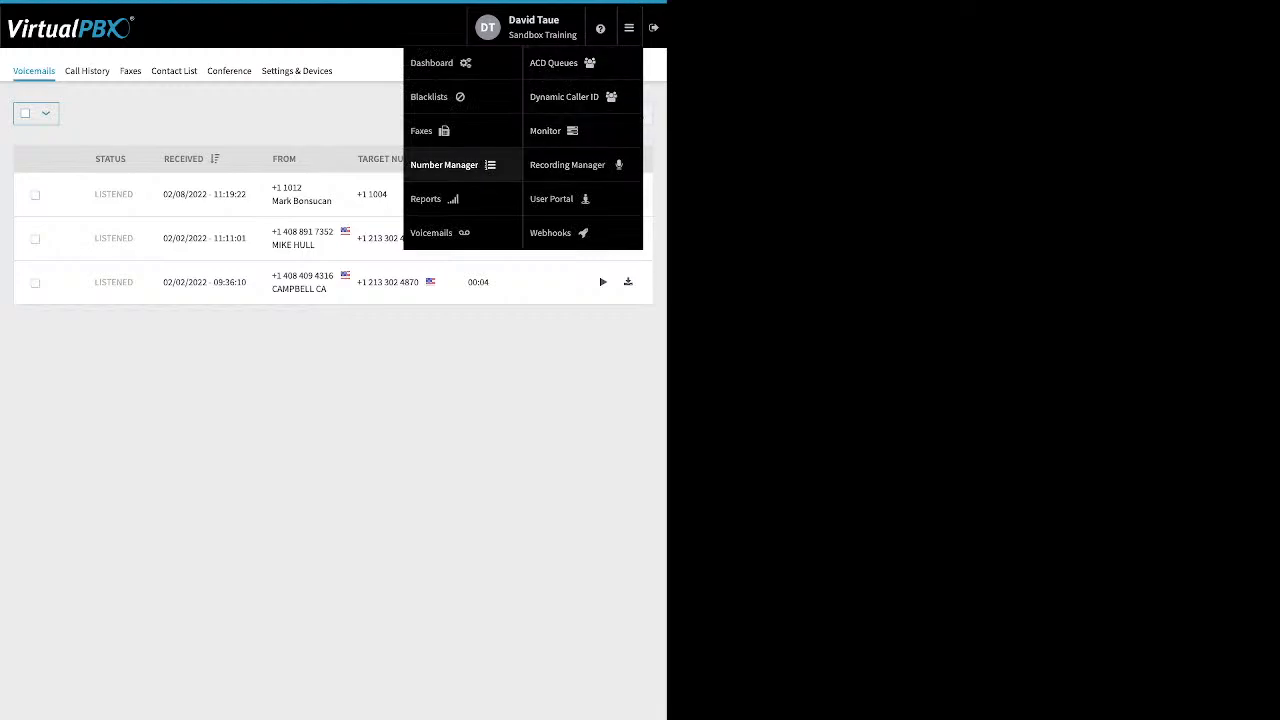
{"action": "left_click", "coordinate": [432, 233]}
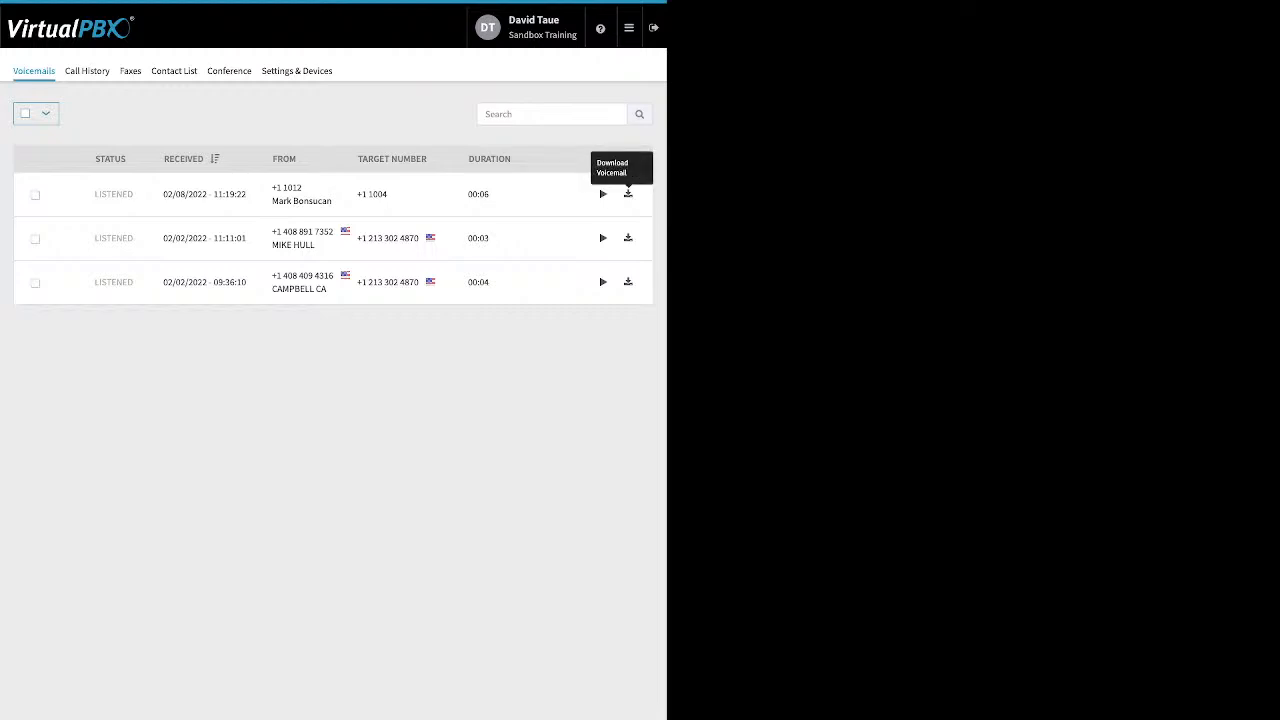
- Select the newest voicemail, examine the bulk selection and mark-as options without applying any, and deselect the voicemail
{"action": "left_click", "coordinate": [35, 194]}
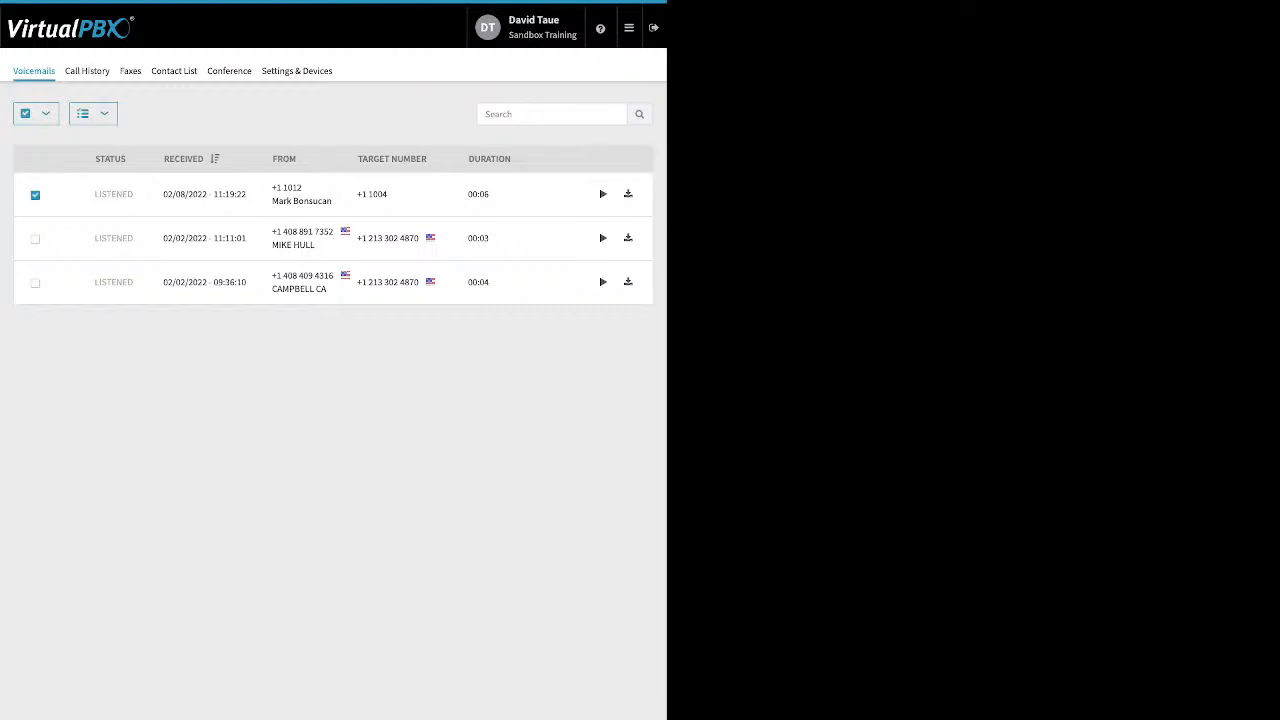
{"action": "left_click", "coordinate": [45, 113]}
{"action": "left_click", "coordinate": [104, 113]}
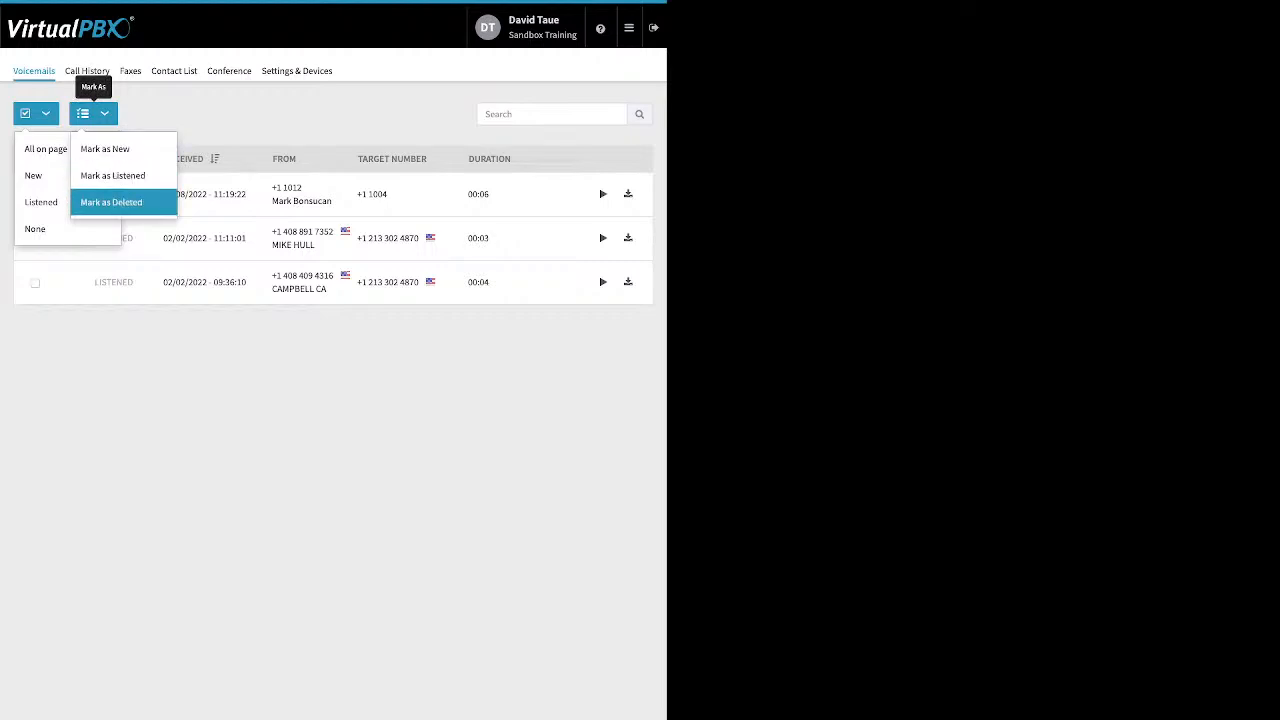
{"action": "left_click", "coordinate": [250, 400]}
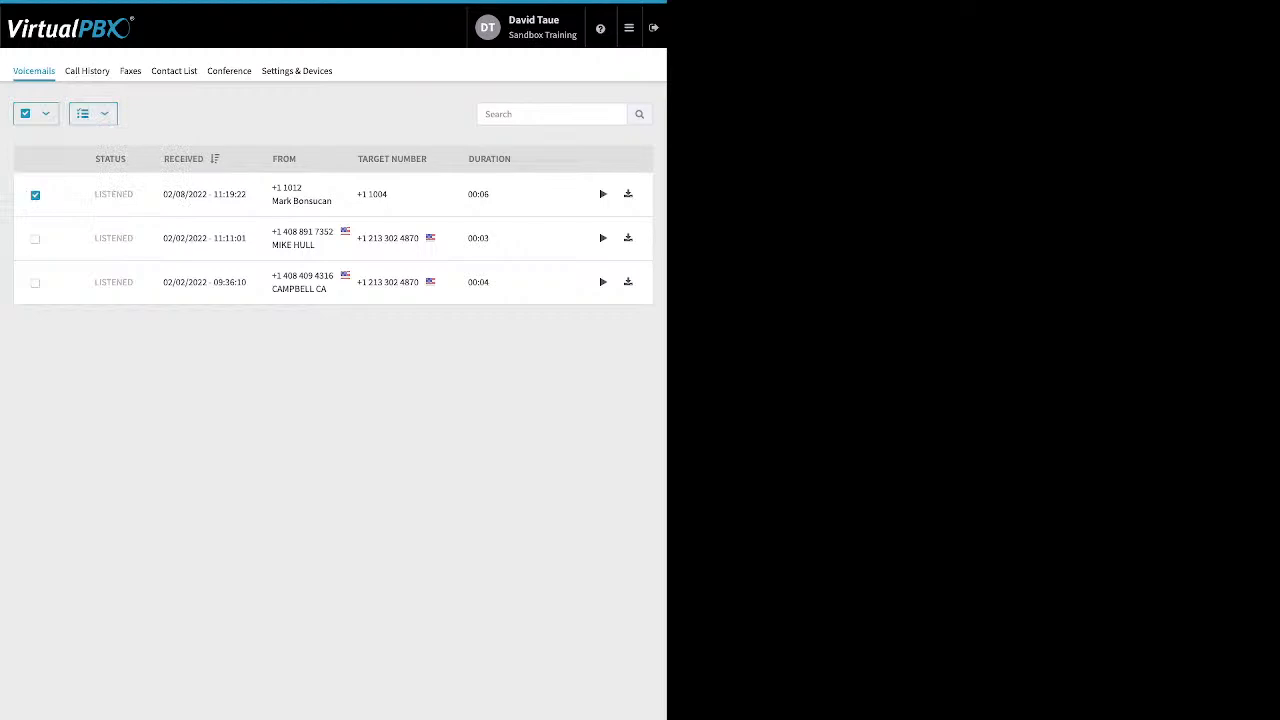
{"action": "left_click", "coordinate": [35, 195]}
- Review the user's call history with its start and end date filters, as well as the faxes and contact list
{"action": "left_click", "coordinate": [87, 71]}
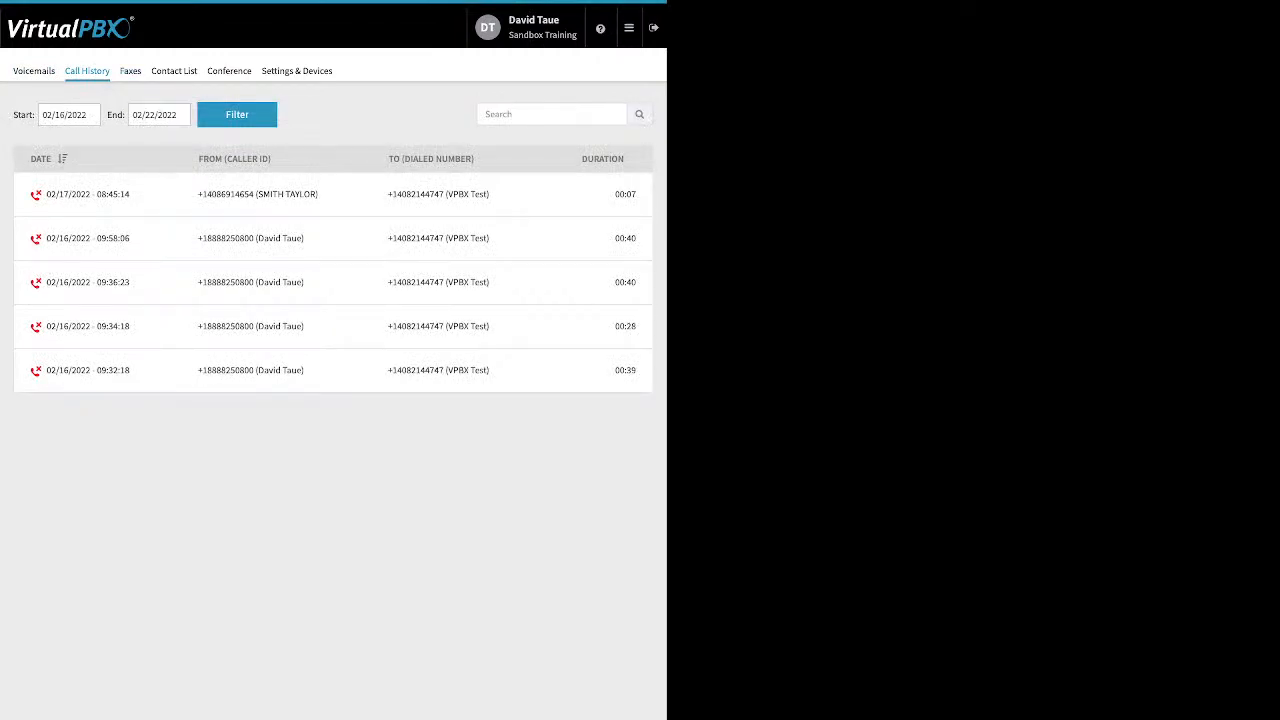
{"action": "left_click", "coordinate": [69, 115]}
{"action": "left_click", "coordinate": [159, 115]}
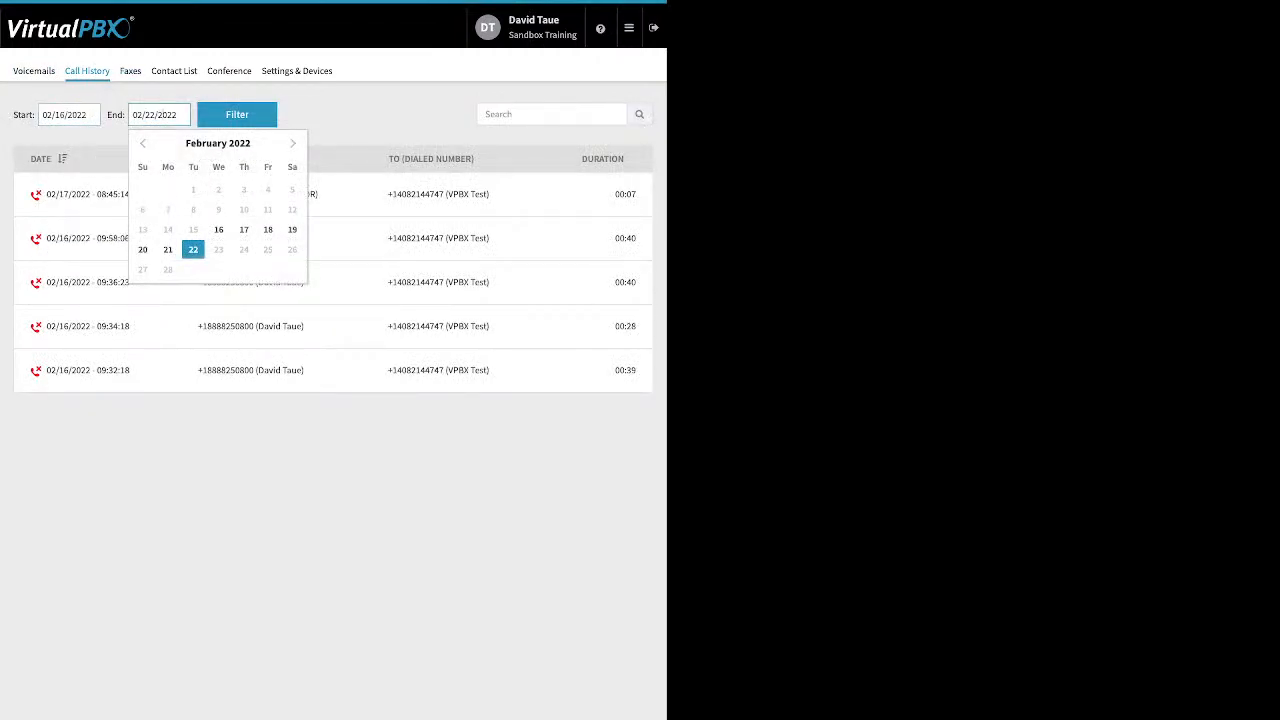
{"action": "left_click", "coordinate": [366, 112]}
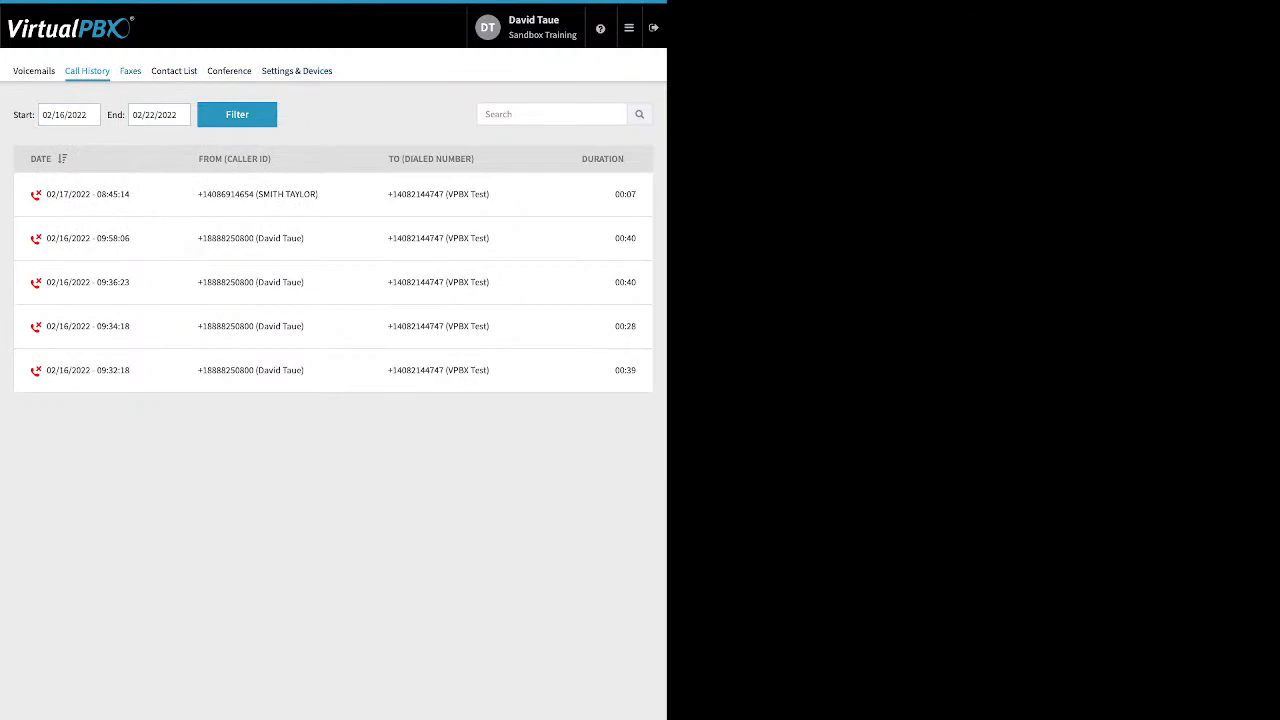
{"action": "left_click", "coordinate": [130, 71]}
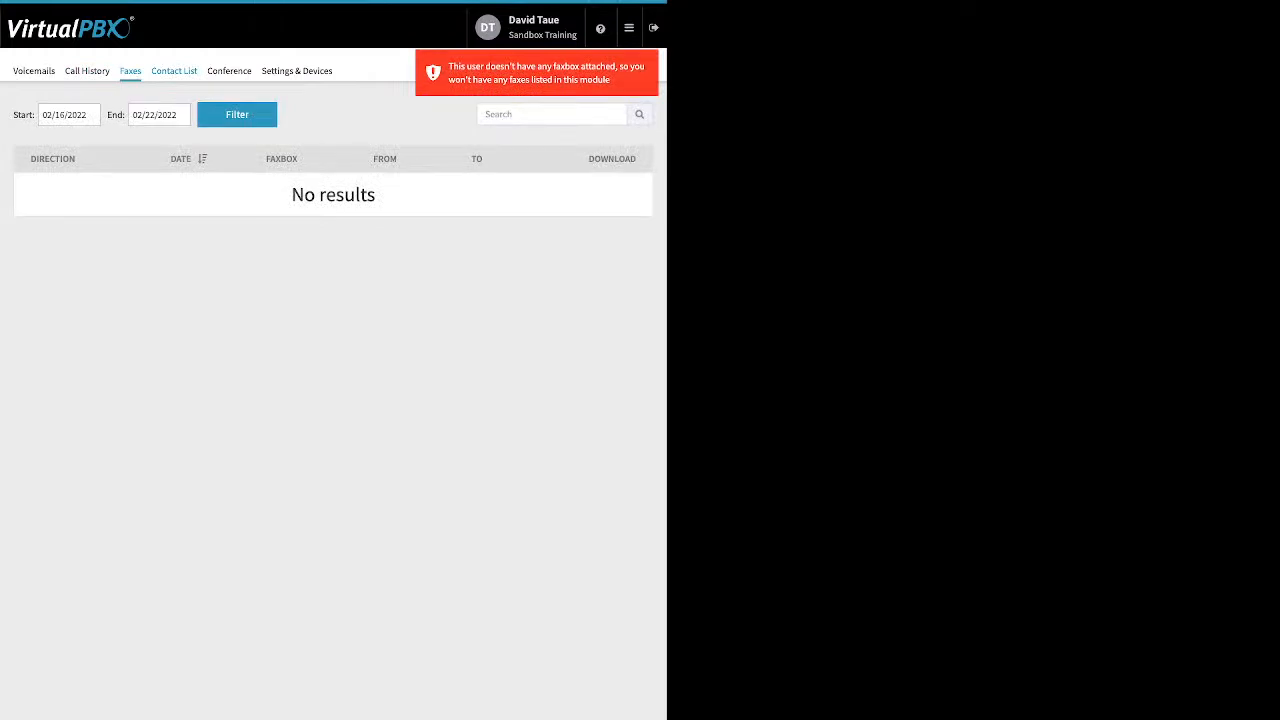
{"action": "left_click", "coordinate": [174, 71]}
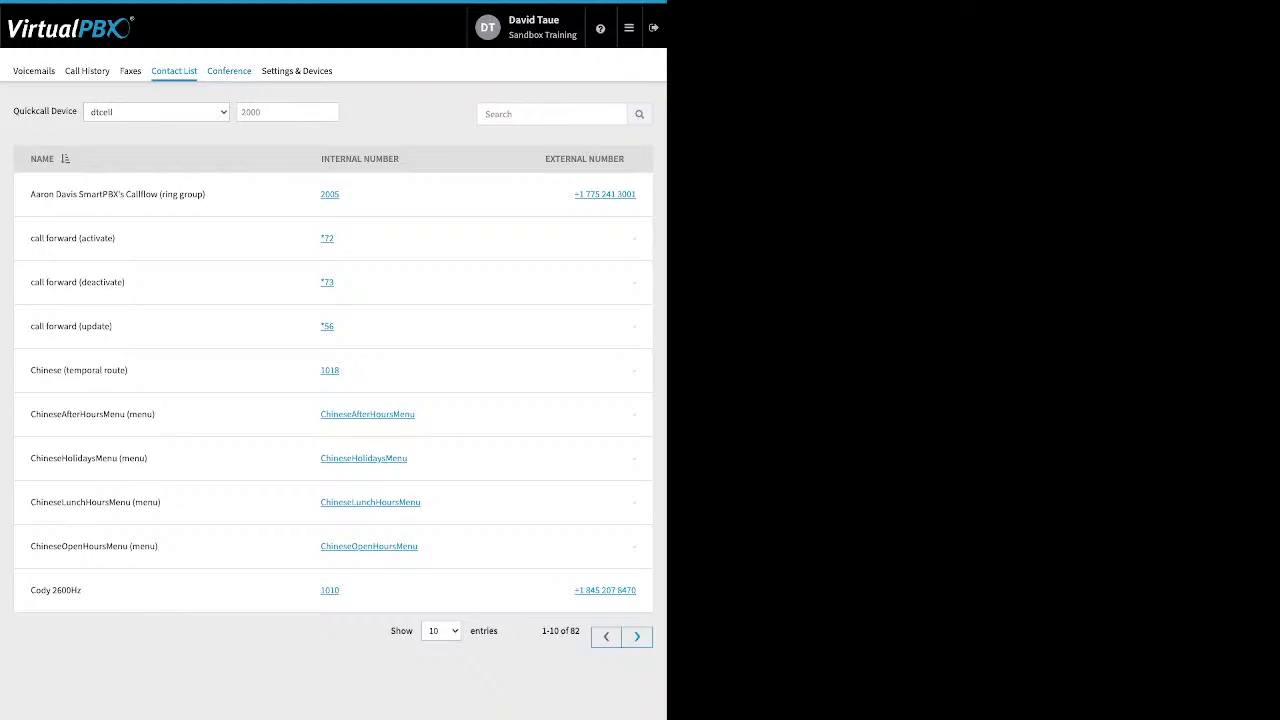
- Examine the user's conference settings, including conference number, moderator and participant PINs, and the options for joining muted or deaf
{"action": "left_click", "coordinate": [229, 70]}
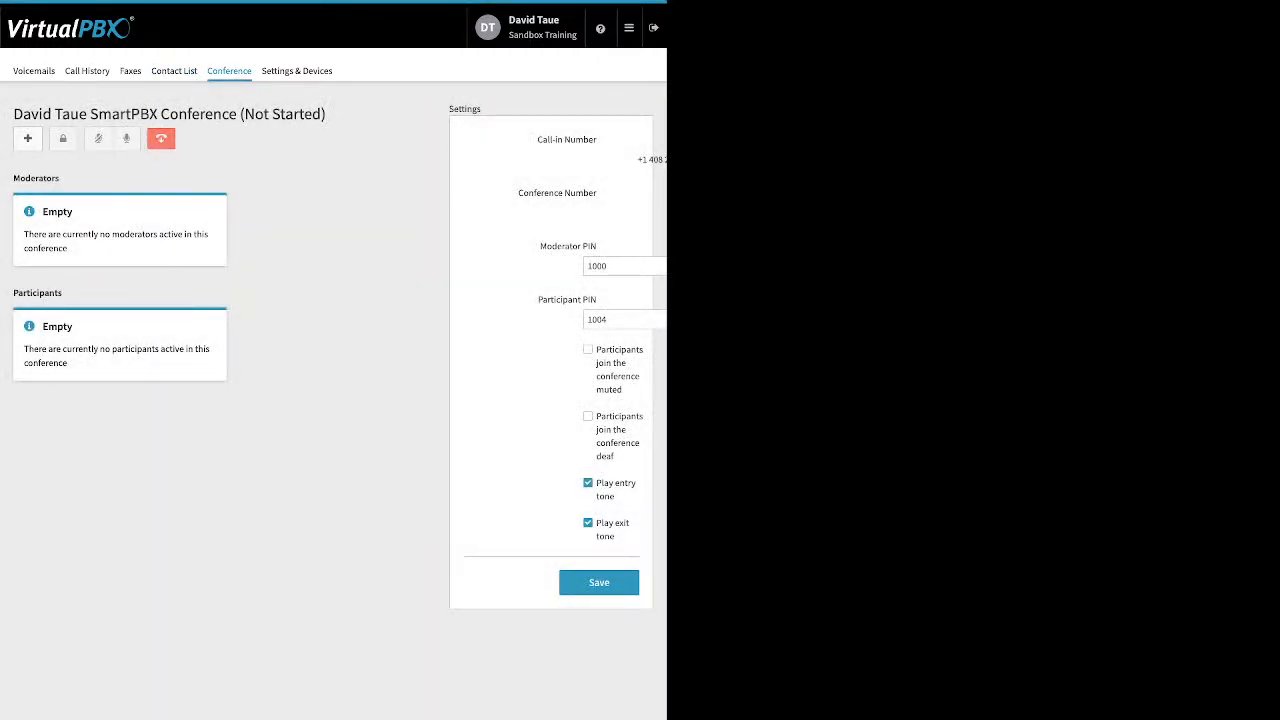
{"action": "left_click_drag", "start_coordinate": [517, 193], "coordinate": [597, 193]}
{"action": "left_click", "coordinate": [598, 194]}
{"action": "left_click_drag", "start_coordinate": [540, 246], "coordinate": [592, 246]}
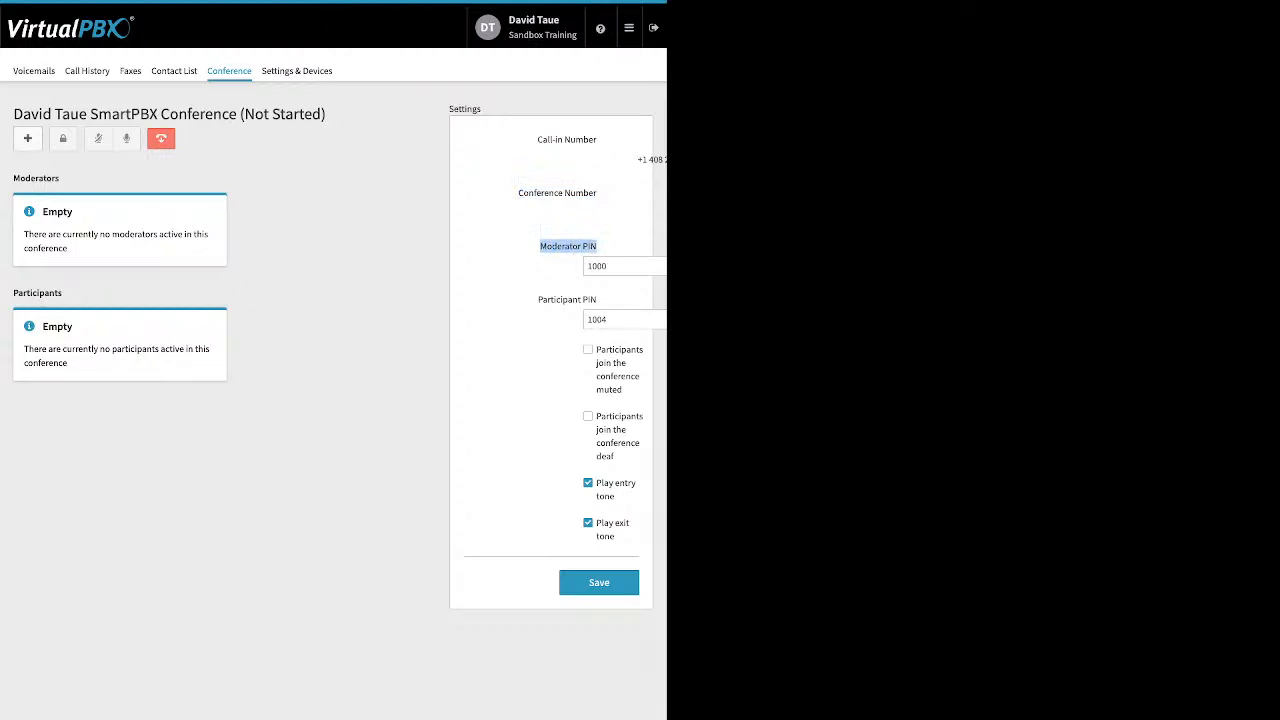
{"action": "left_click_drag", "start_coordinate": [538, 300], "coordinate": [598, 300]}
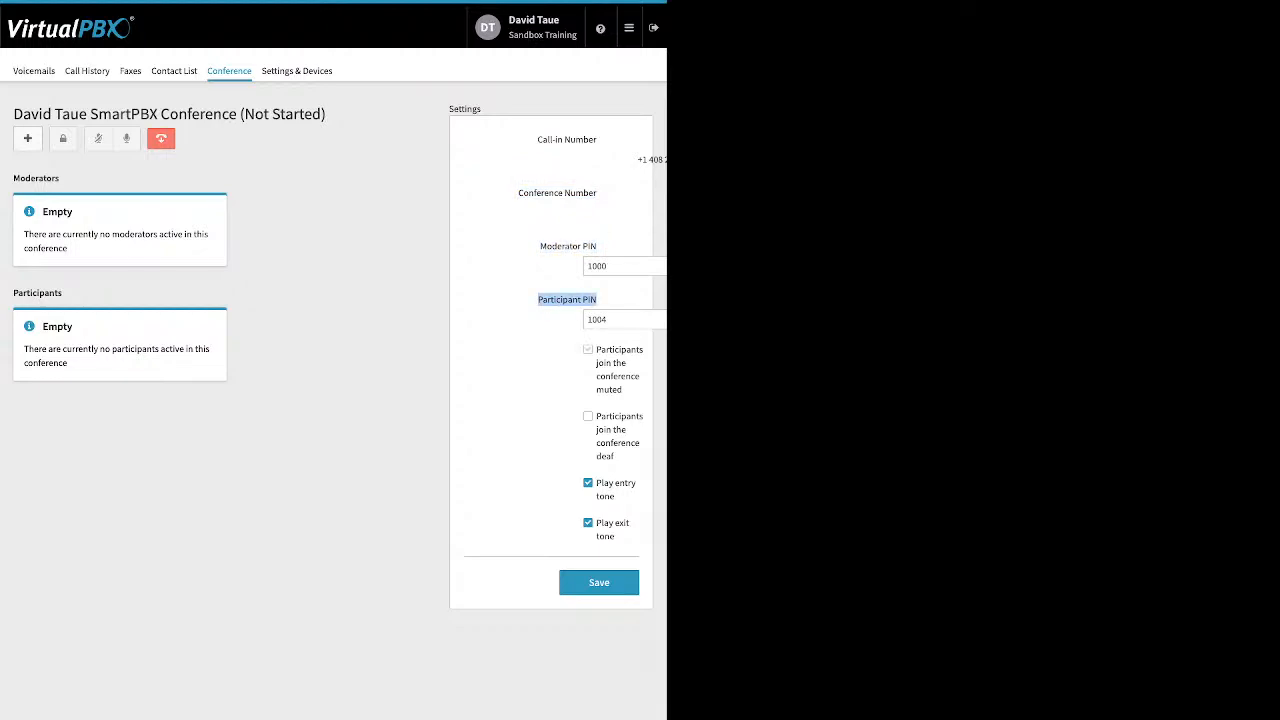
{"action": "left_click_drag", "start_coordinate": [601, 350], "coordinate": [614, 457]}
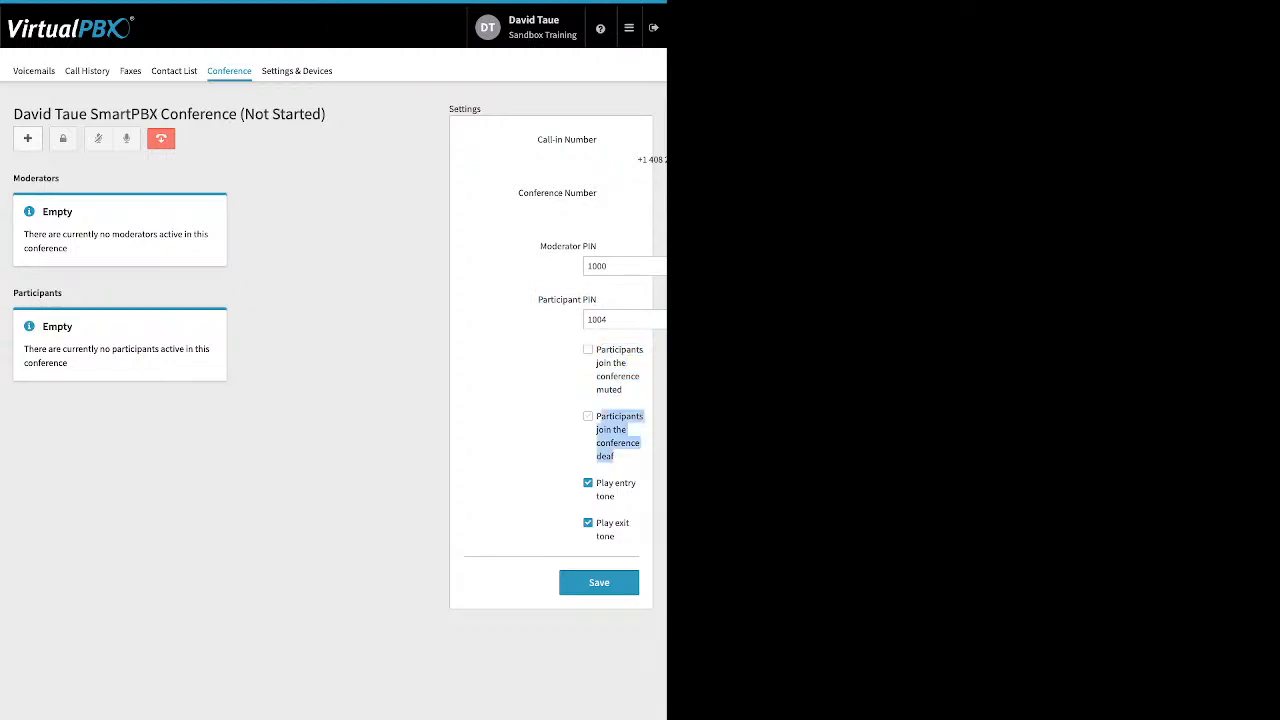
{"action": "left_click", "coordinate": [598, 483]}
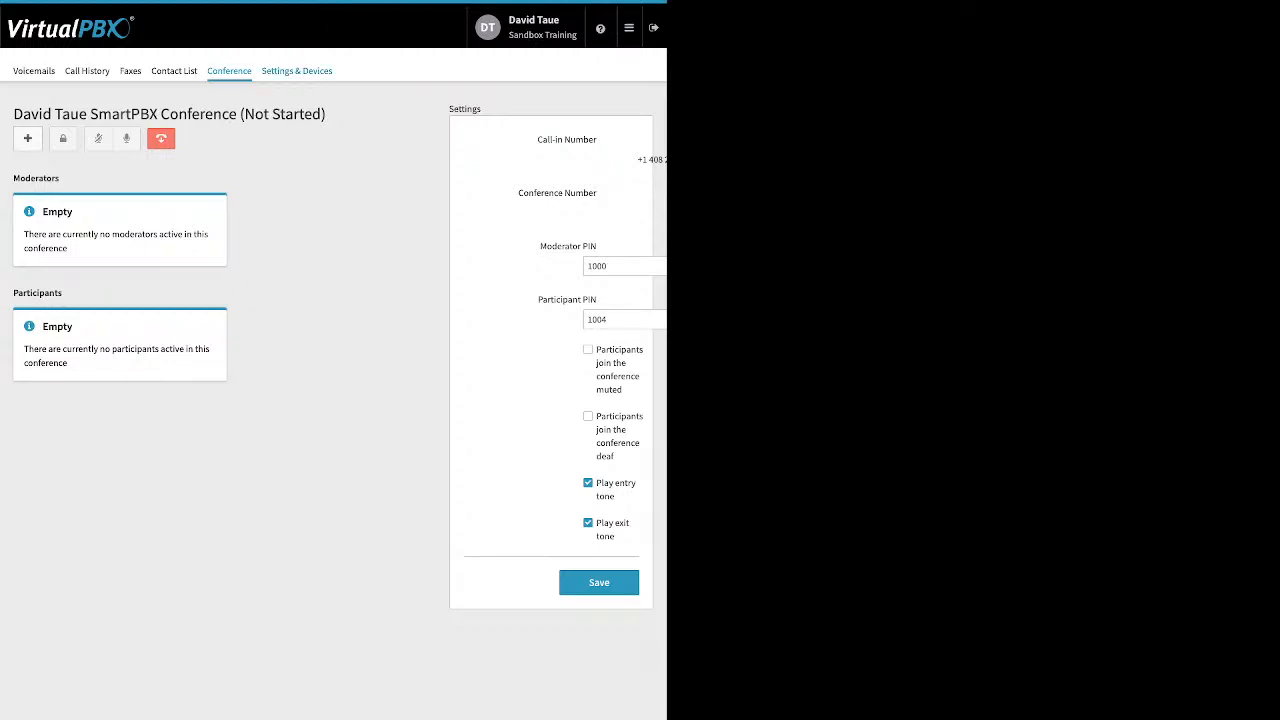
- Examine the user's call forwarding number under the personal settings and devices, and return to the main Dashboard
{"action": "left_click", "coordinate": [297, 70]}
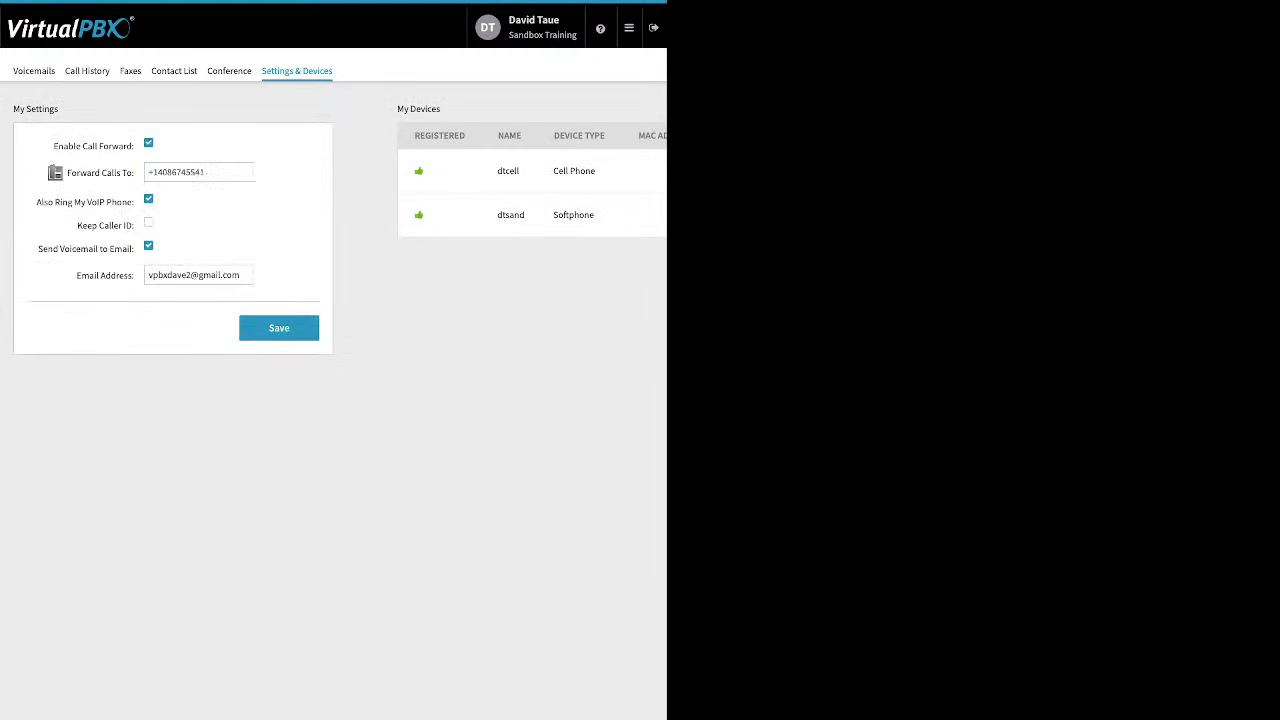
{"action": "left_click", "coordinate": [173, 172]}
{"action": "mouse_move", "coordinate": [629, 28]}
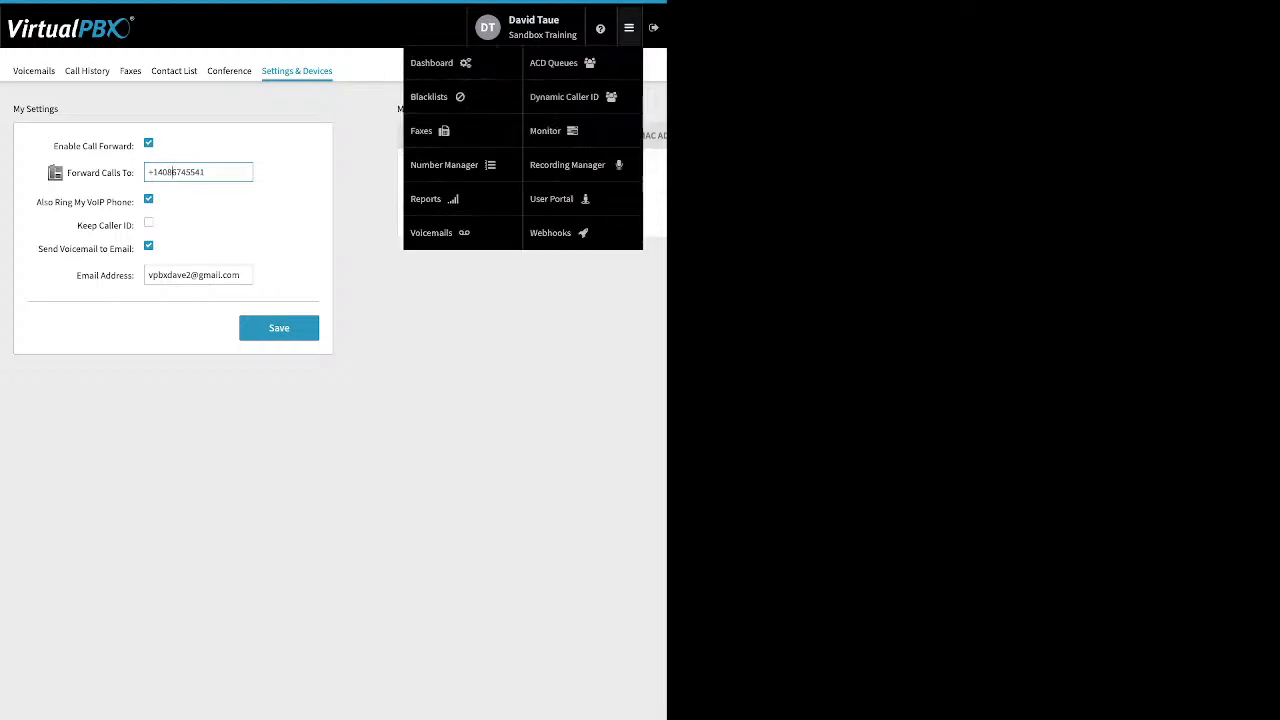
{"action": "left_click", "coordinate": [432, 62]}
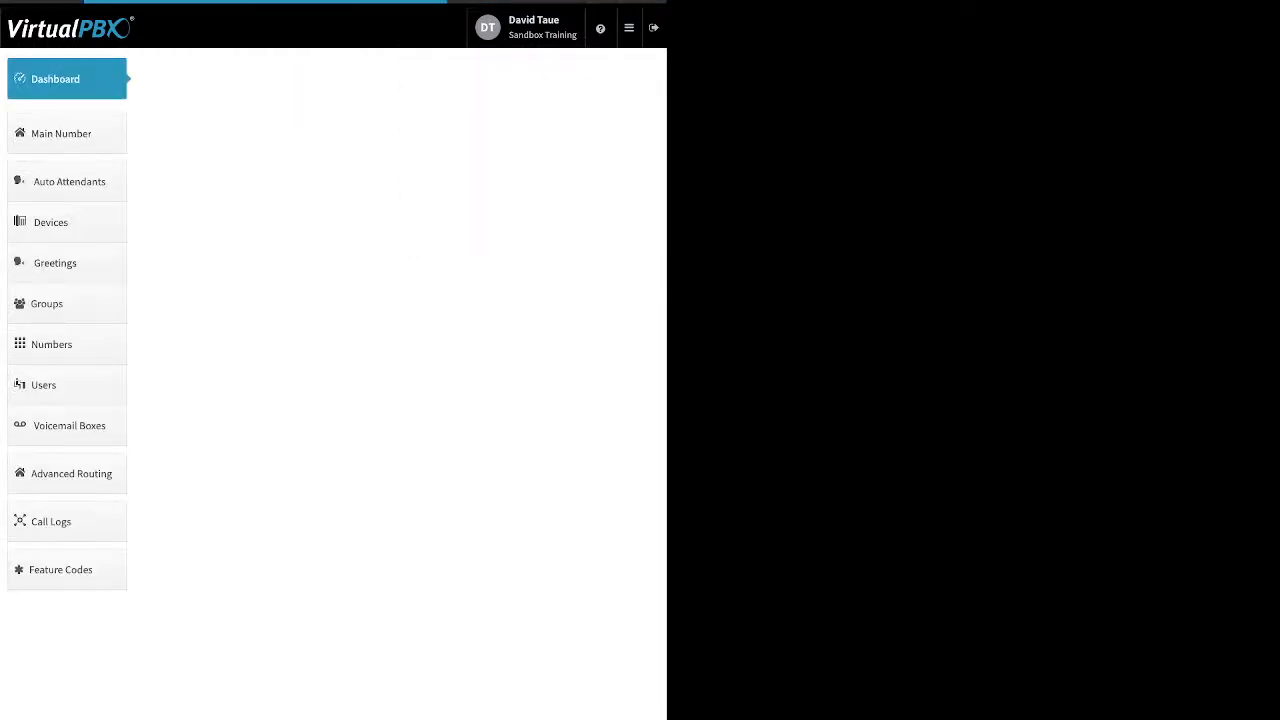